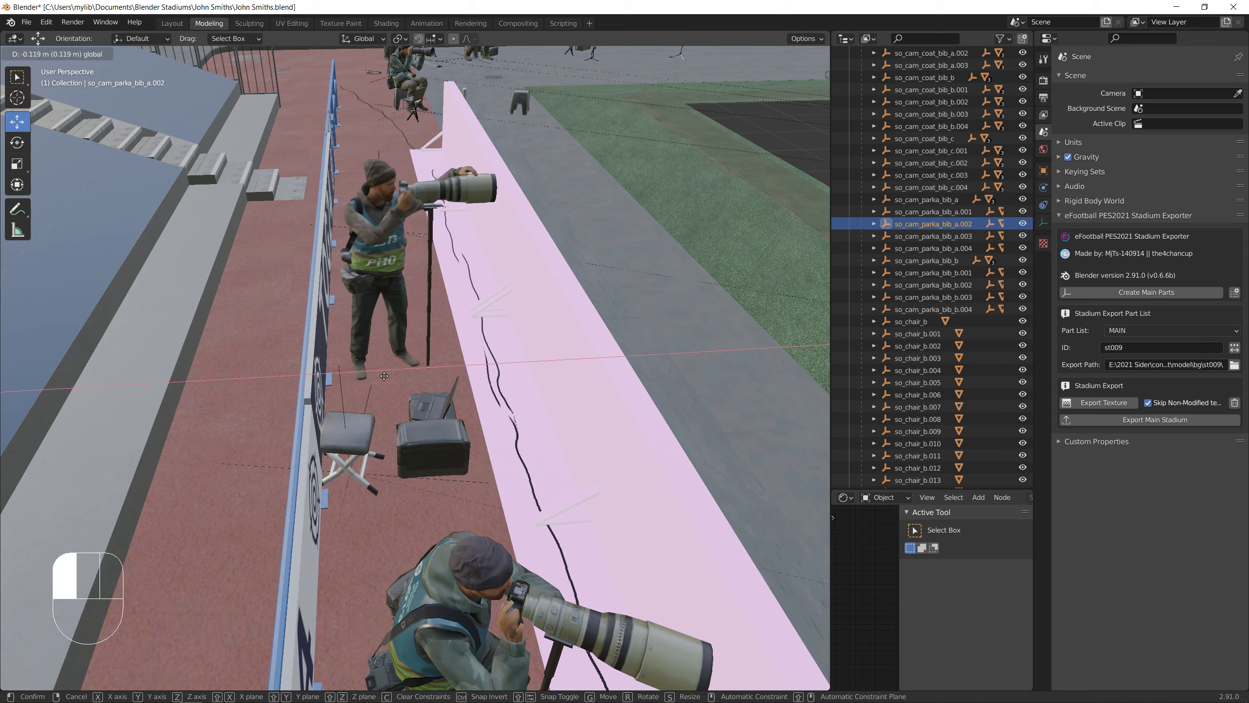
Bring the photographers from so_cam_parka_bib_a.003 through so_cam_parka_bib_b.004 into view one after another and check their placement around the pitch
click(937, 238)
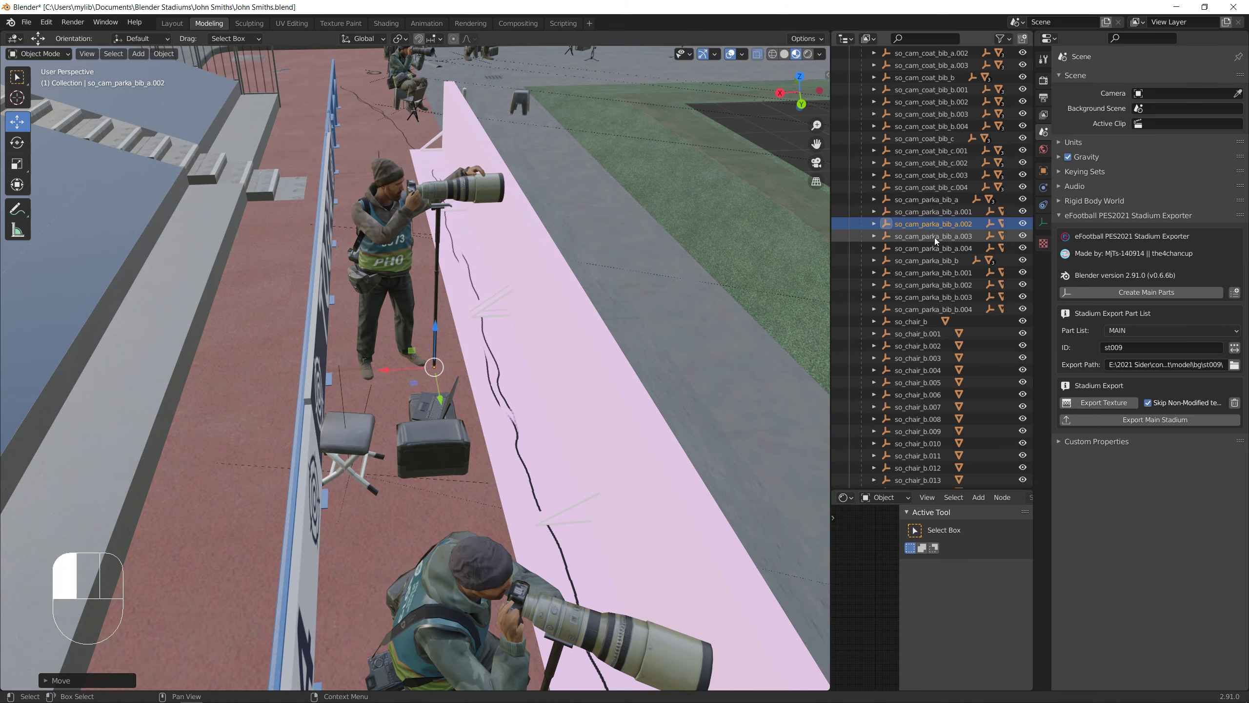
click(87, 54)
click(113, 125)
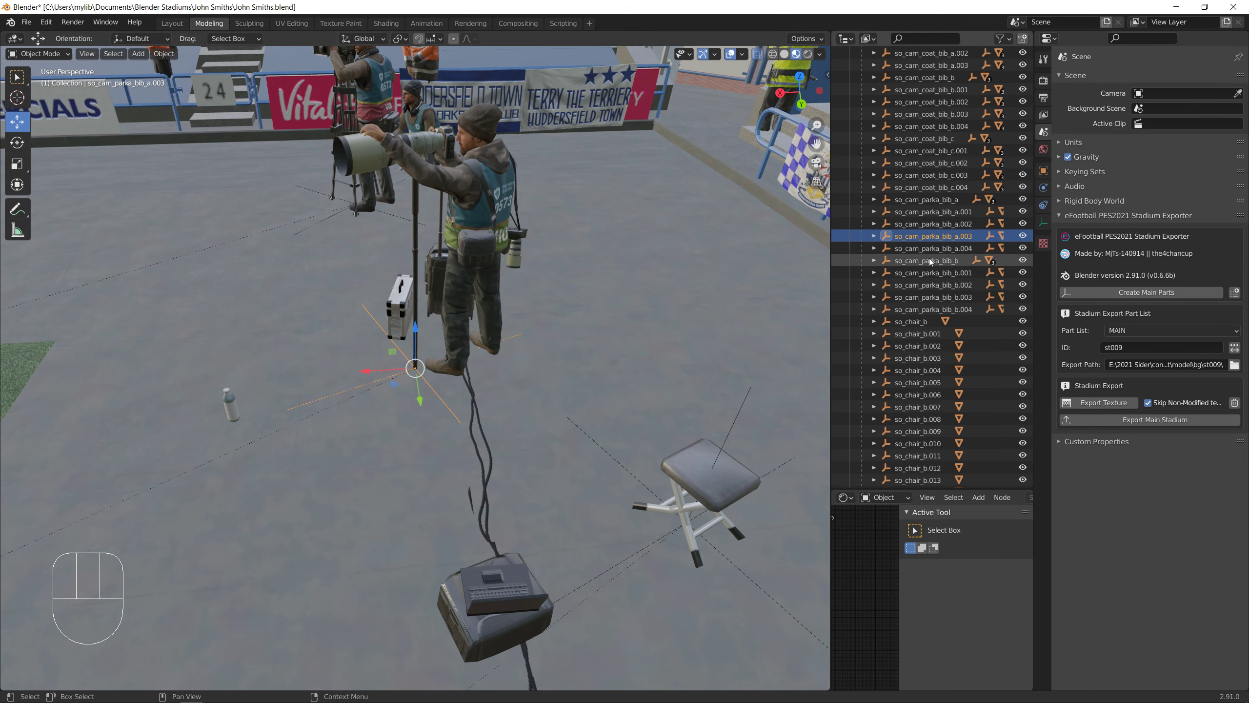
click(930, 255)
click(933, 285)
click(87, 53)
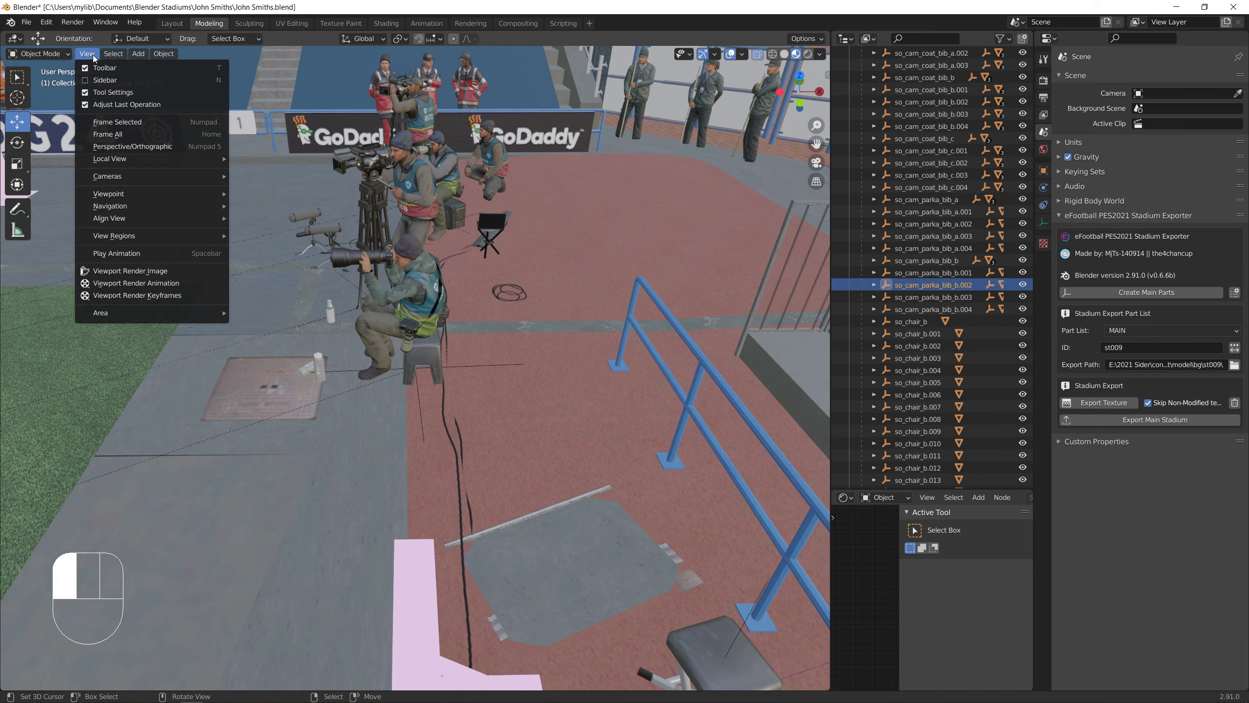
click(115, 123)
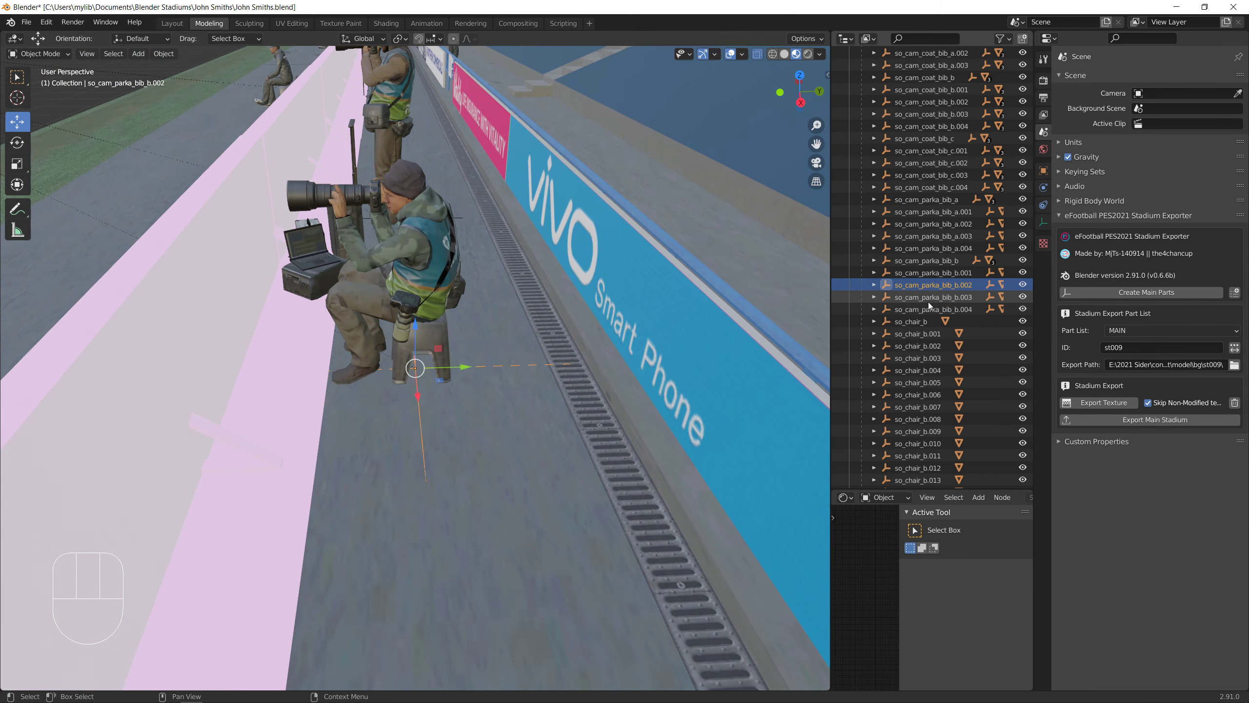
click(928, 299)
click(84, 55)
click(120, 123)
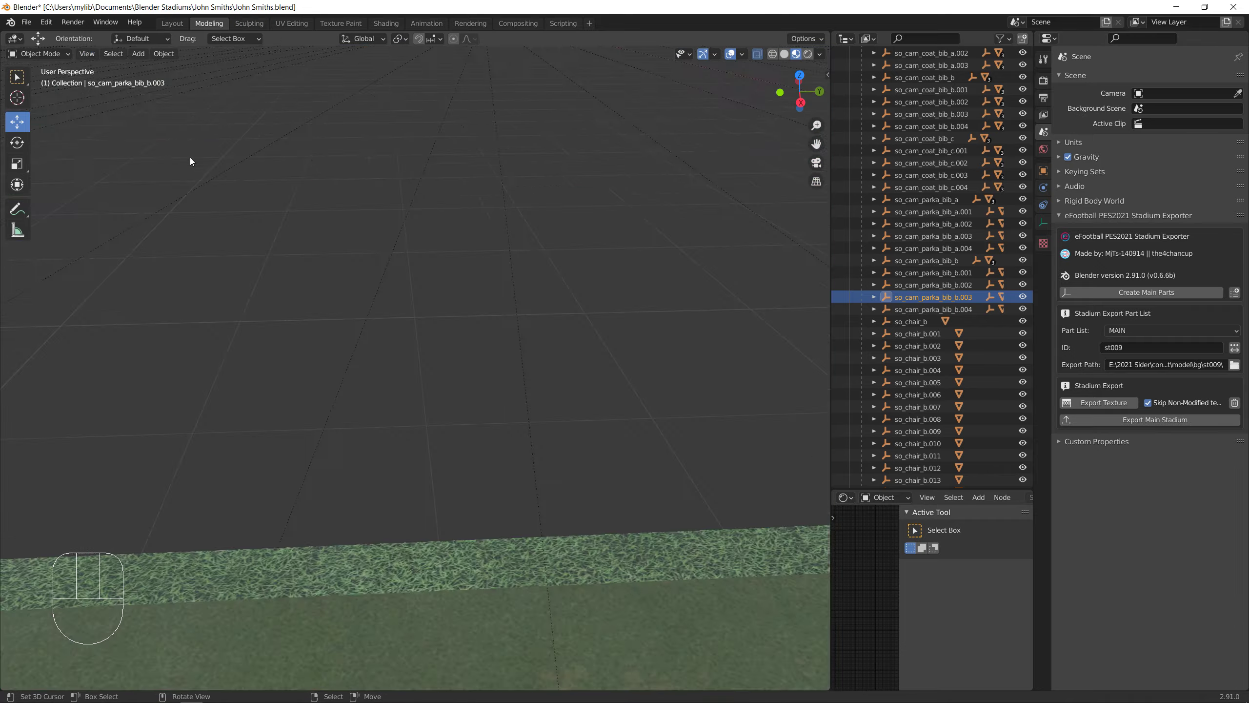
click(928, 309)
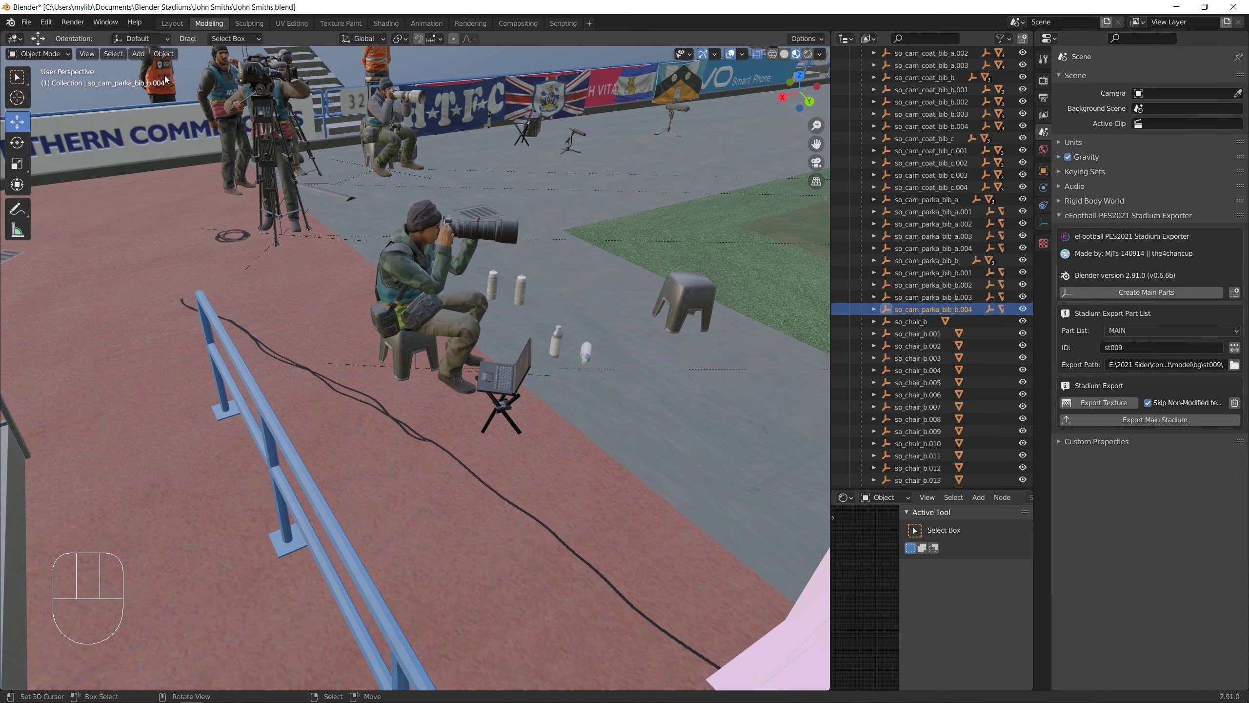
click(91, 57)
click(121, 123)
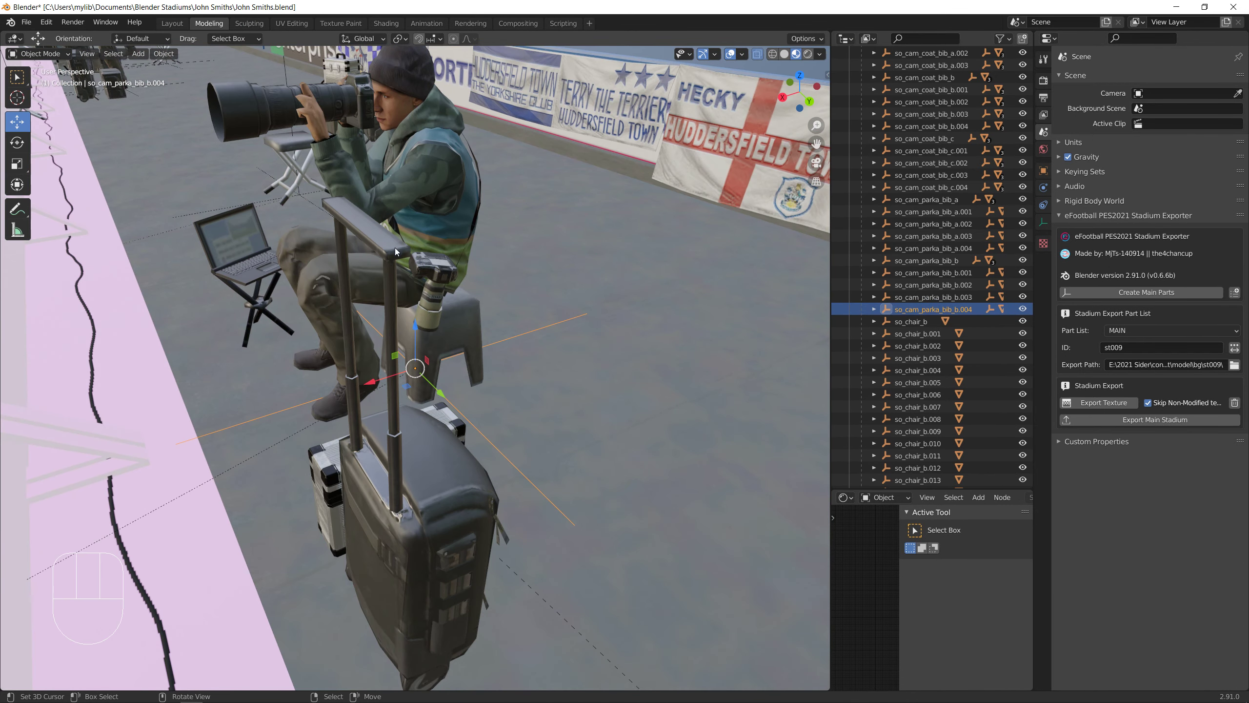
middle_drag(396, 252, 597, 252)
Move the so_chair_b stool along the X axis, away from the advertising boards to the edge of the pink strip
click(911, 321)
click(91, 57)
click(120, 123)
scroll(411, 315, down, 8)
middle_drag(411, 312, 411, 335)
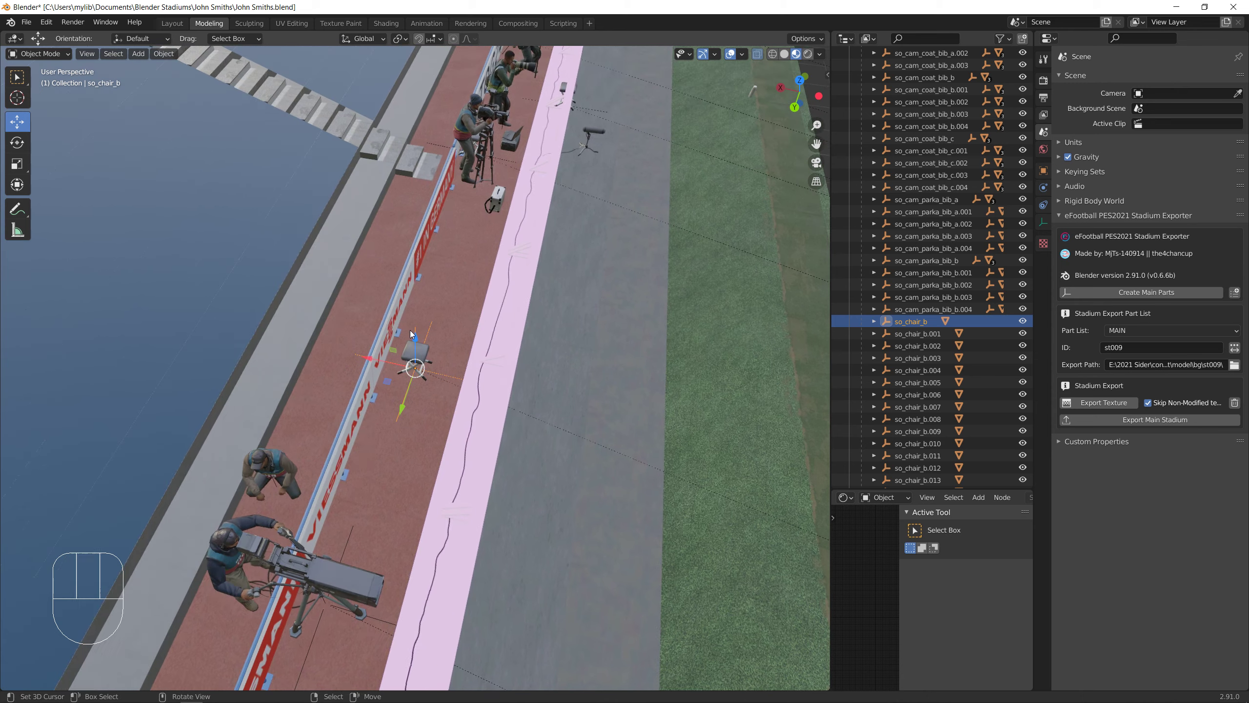
drag(370, 362, 419, 369)
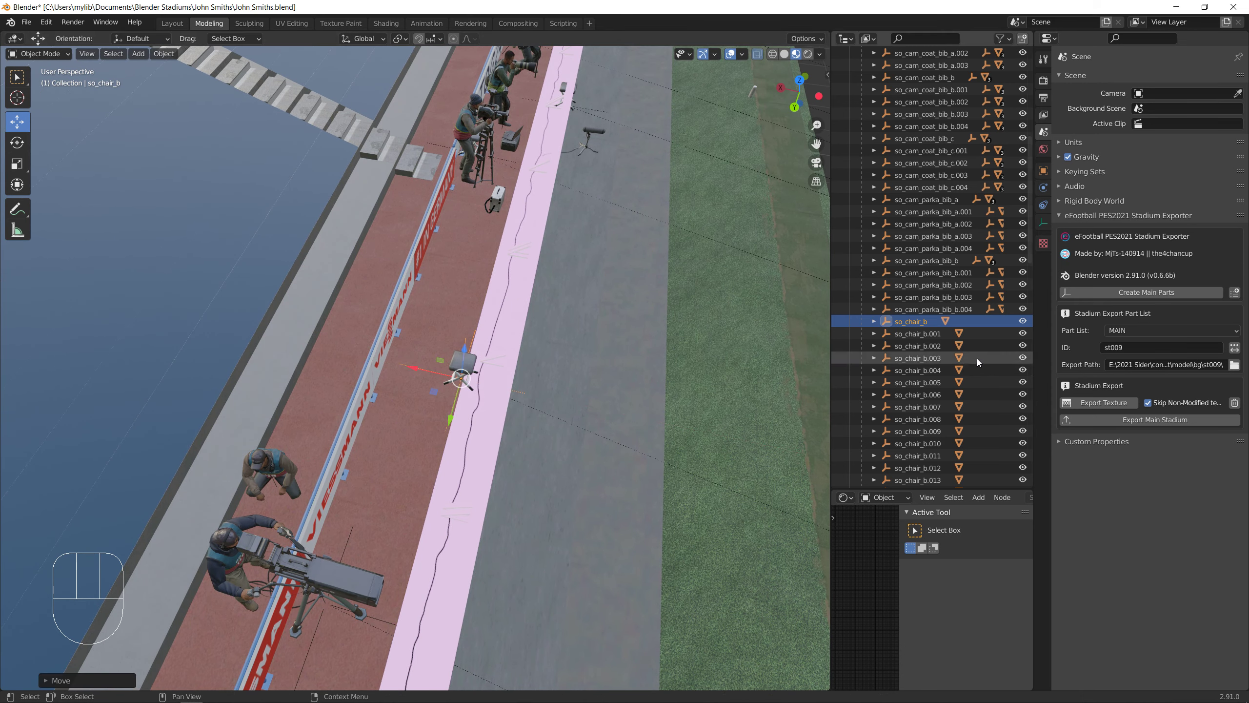
Move the so_chair_b.001 stool along the X axis, away from the advertising boards and next to the pink strip
click(901, 334)
click(86, 53)
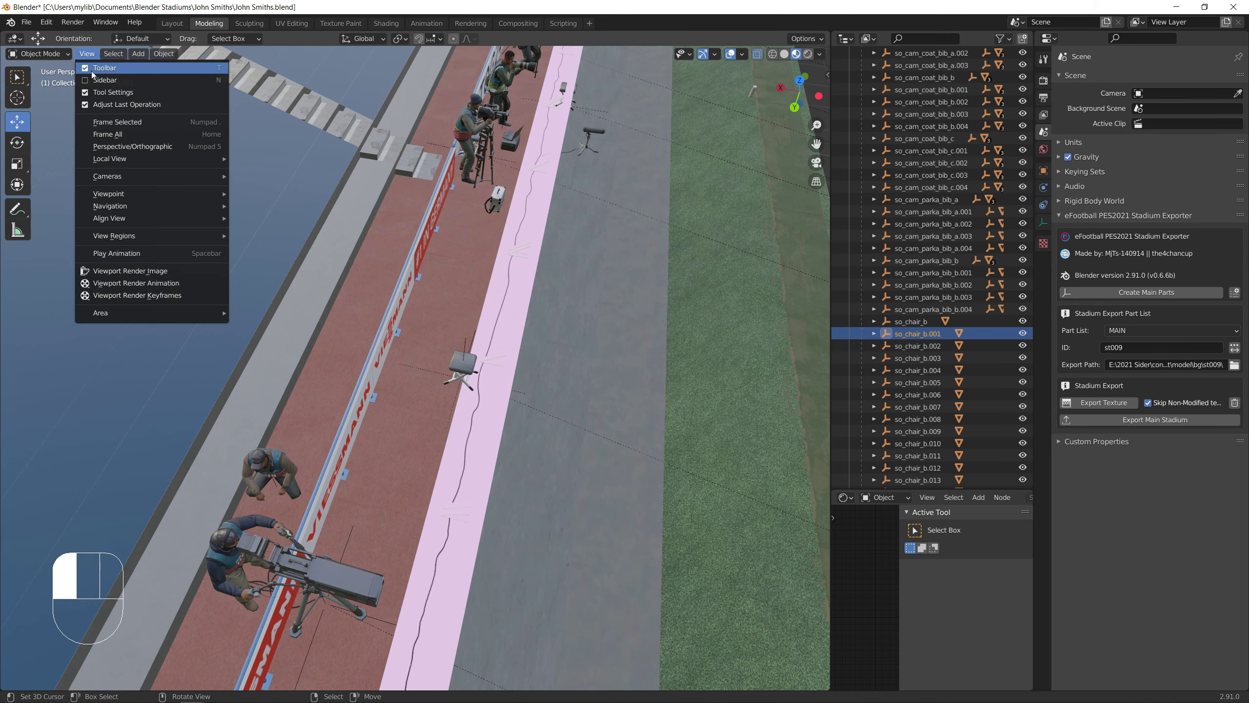
click(118, 122)
scroll(375, 354, down, 4)
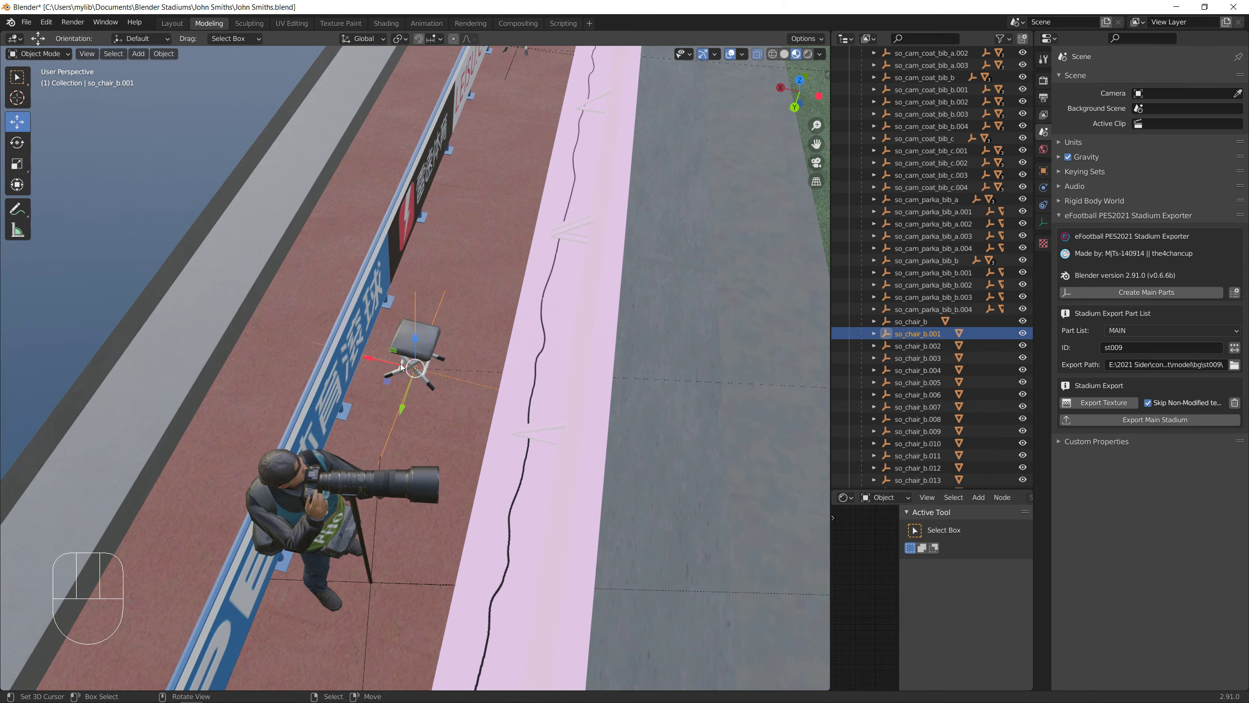
drag(373, 363, 454, 388)
Bring the stools so_chair_b.002, so_chair_b.003 and so_chair_b.004 into view in turn and check their positions relative to the pink strip
click(918, 346)
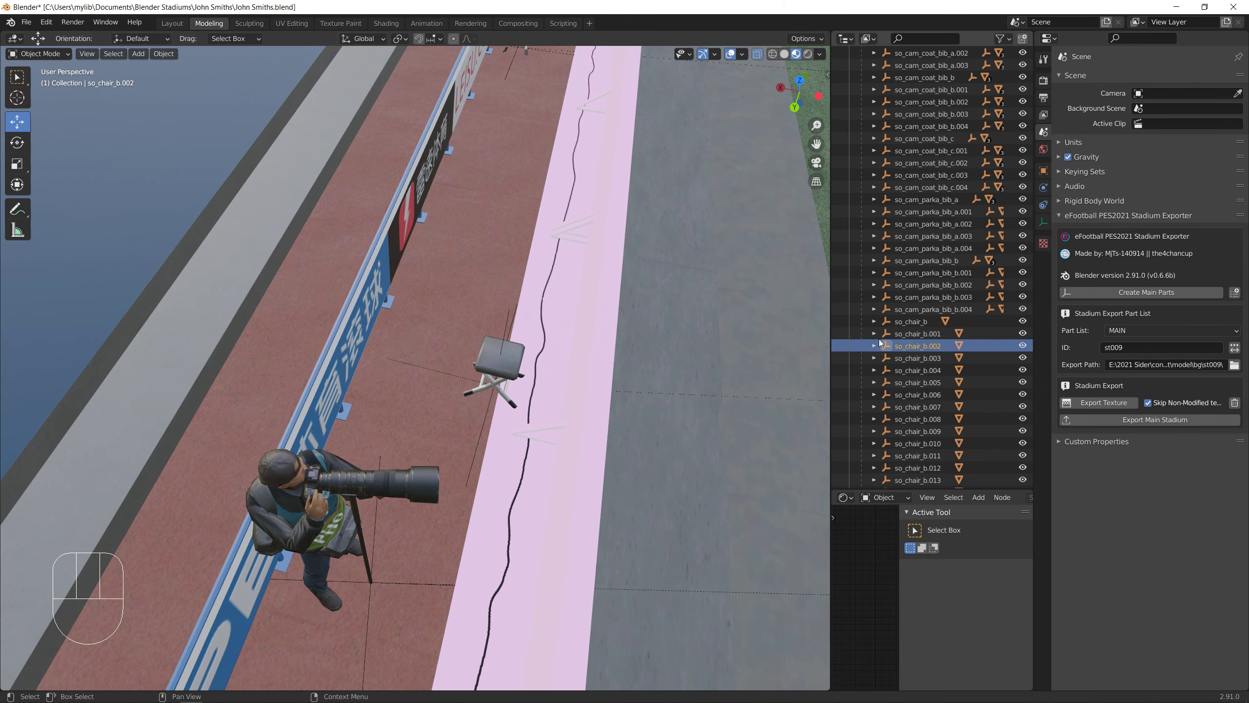
click(87, 54)
click(118, 122)
scroll(343, 289, down, 5)
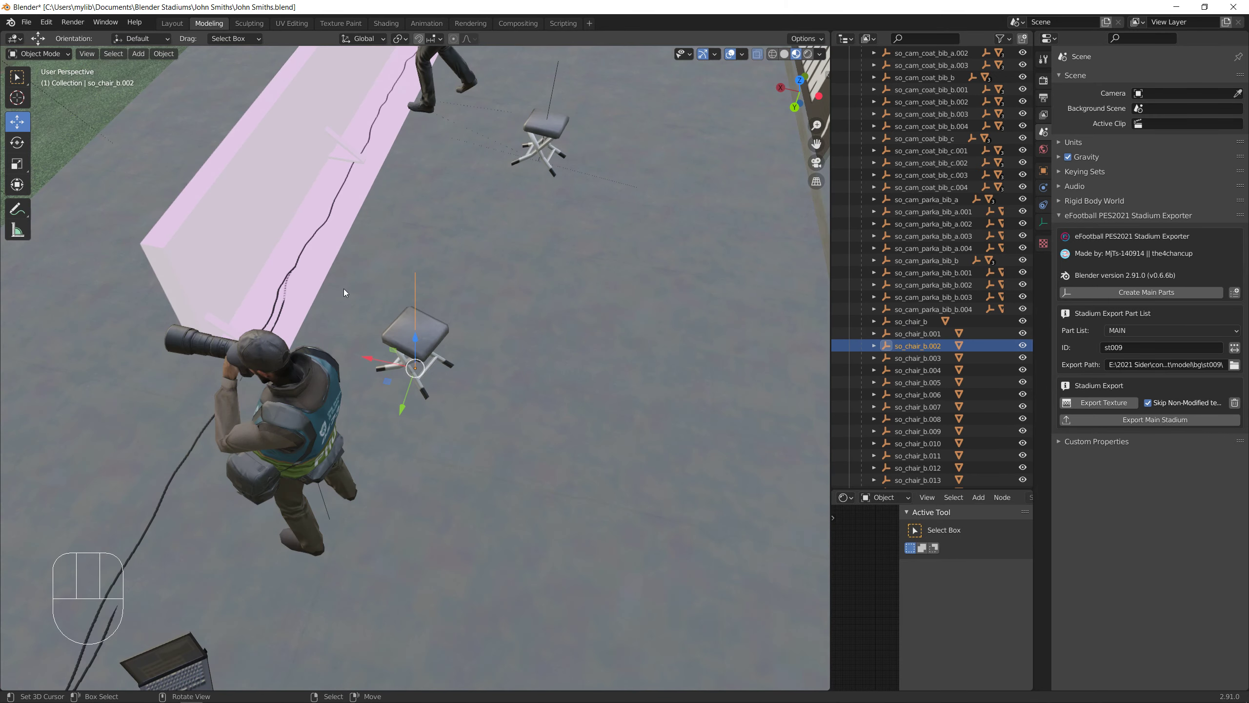
middle_drag(355, 303, 370, 315)
click(927, 358)
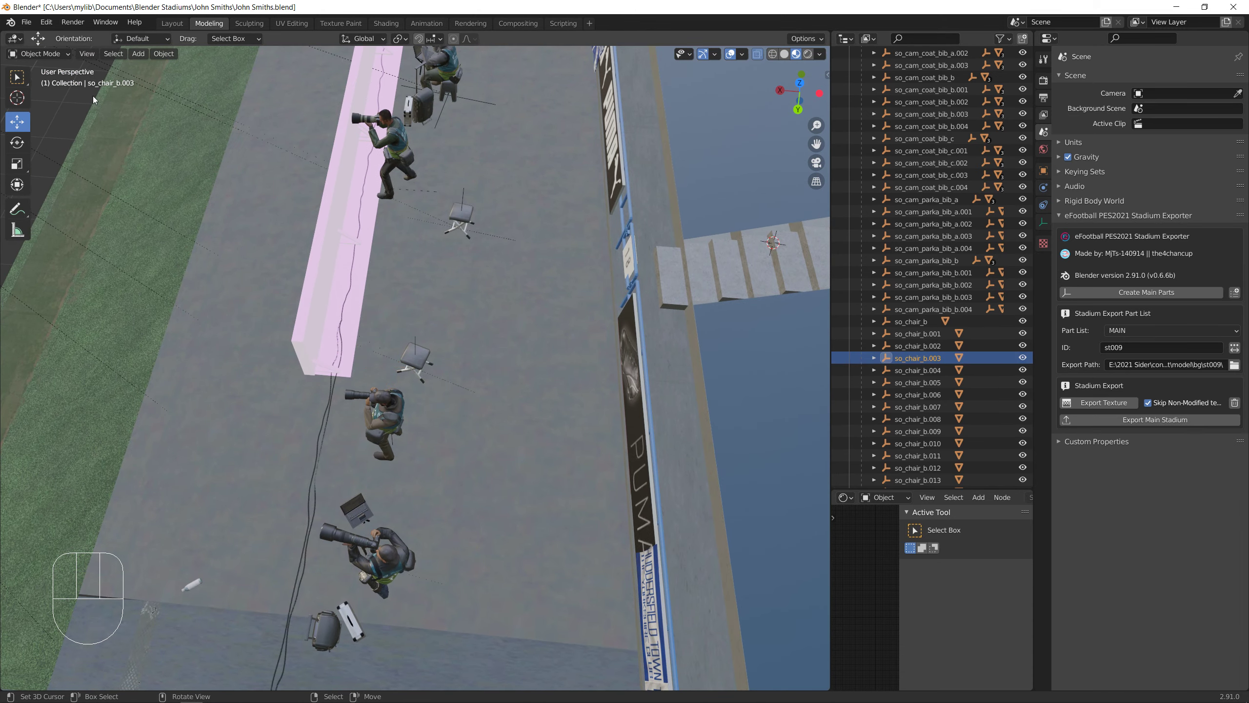
click(88, 54)
click(118, 121)
scroll(256, 192, down, 6)
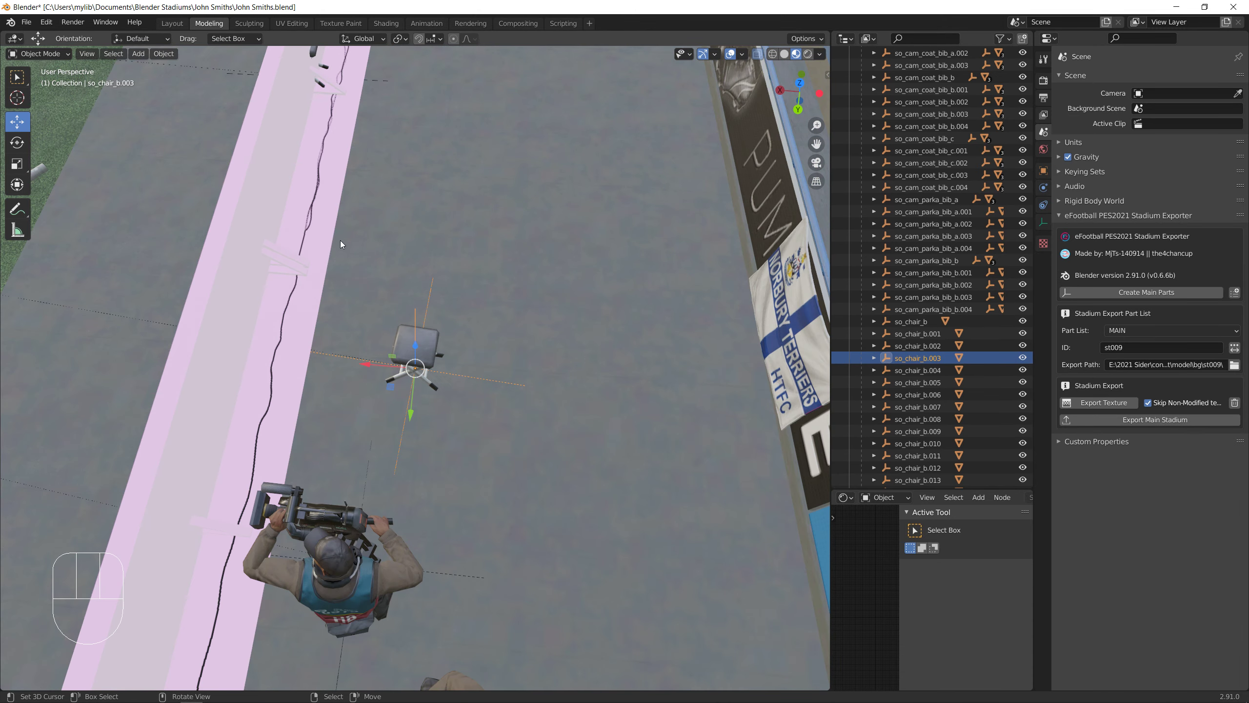
click(918, 370)
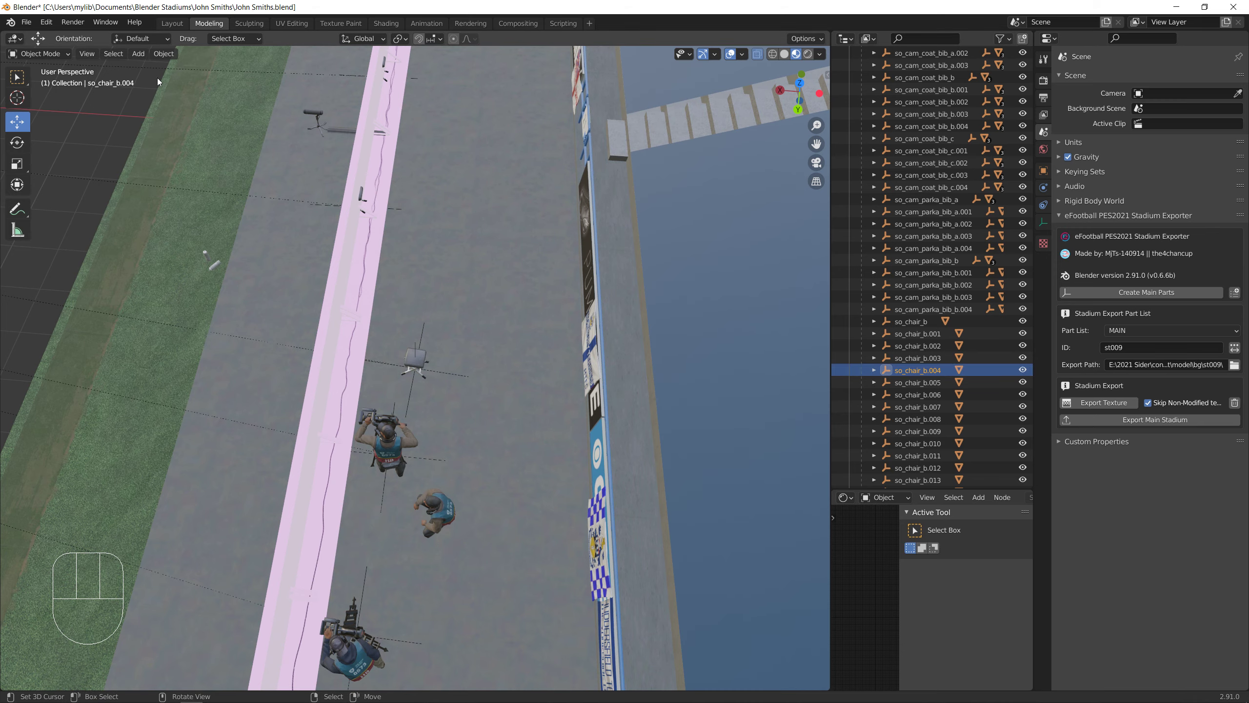
click(88, 55)
click(118, 123)
scroll(431, 272, down, 6)
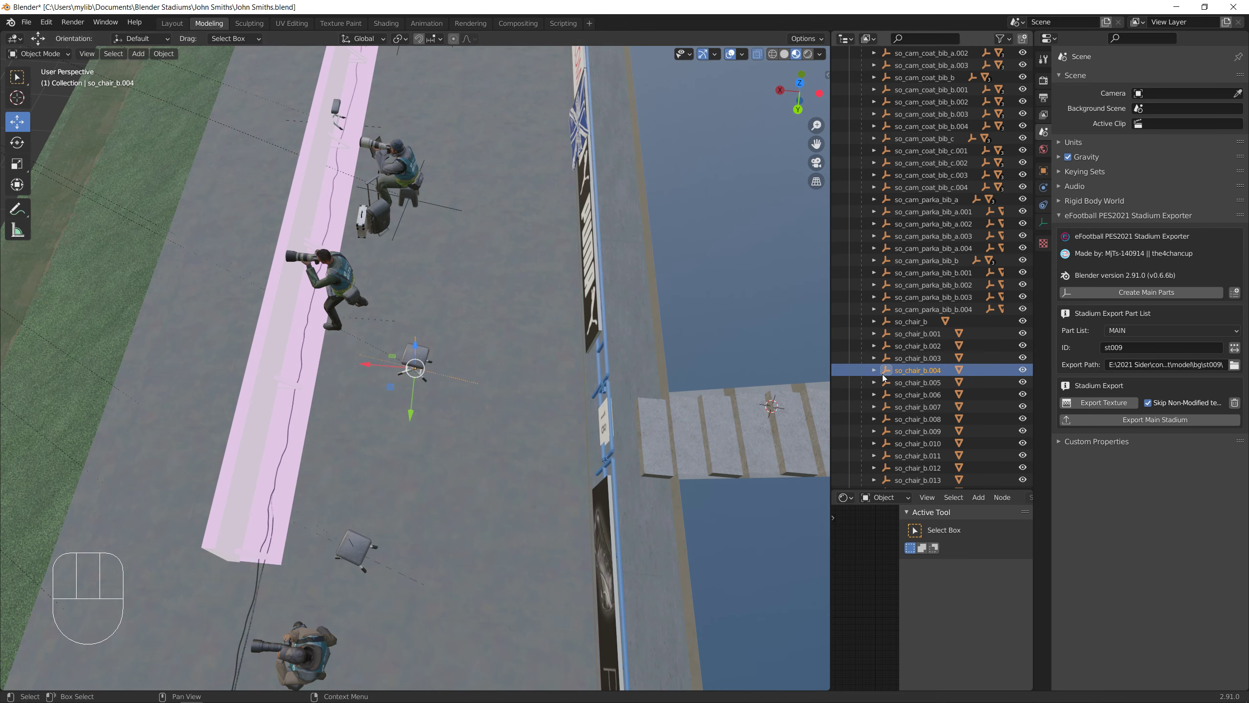
Move the so_chair_b.005 stool along the X axis out of the pink strip to its pitch side
click(885, 383)
click(87, 53)
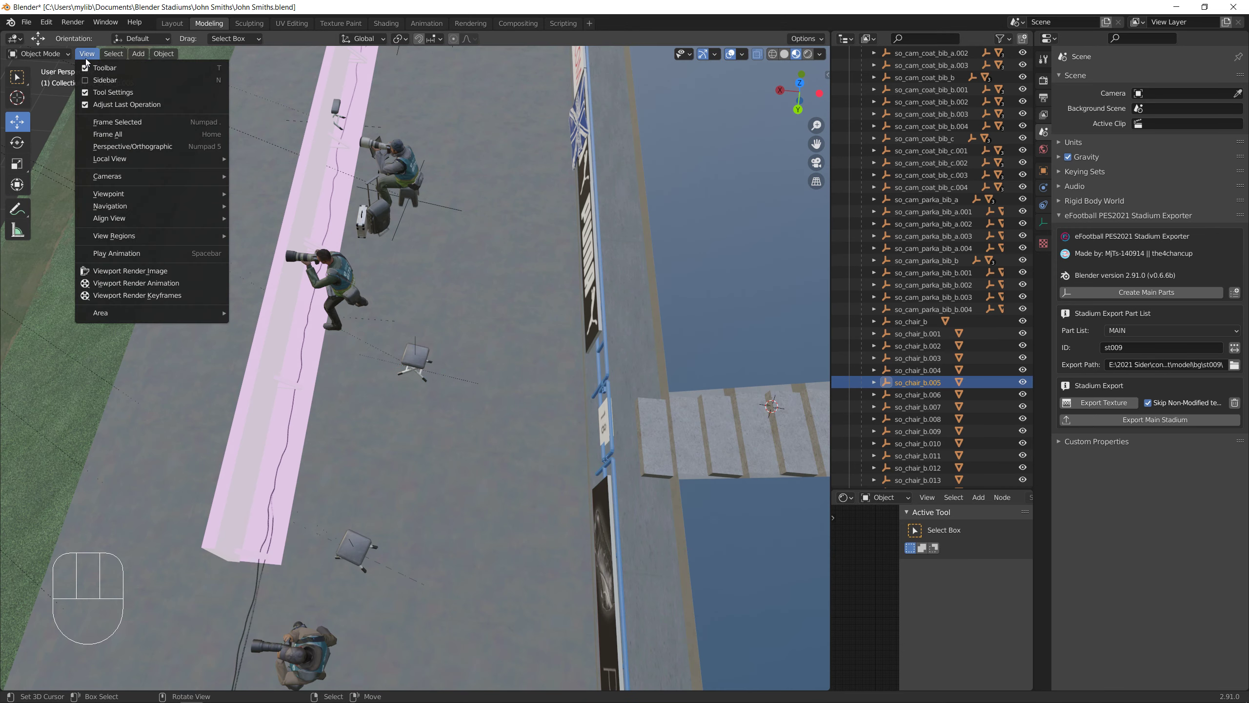
click(114, 123)
scroll(408, 313, down, 3)
middle_drag(401, 333, 456, 309)
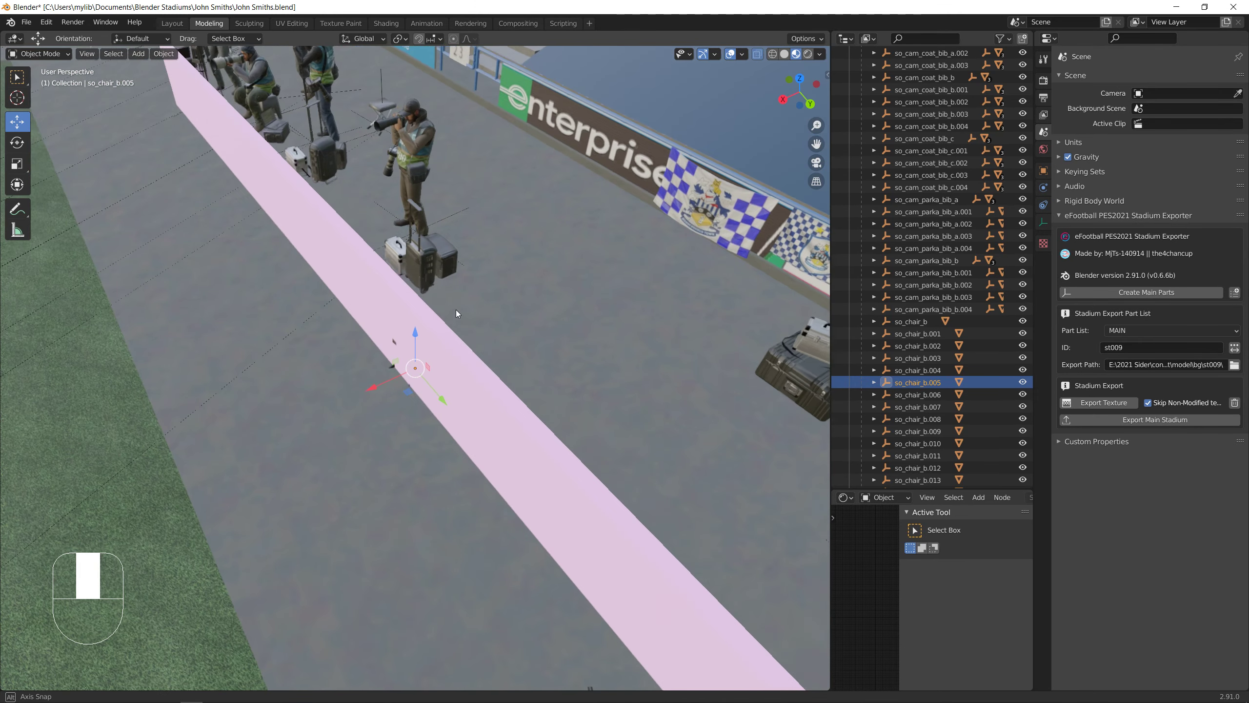
scroll(443, 300, down, 5)
scroll(428, 335, up, 4)
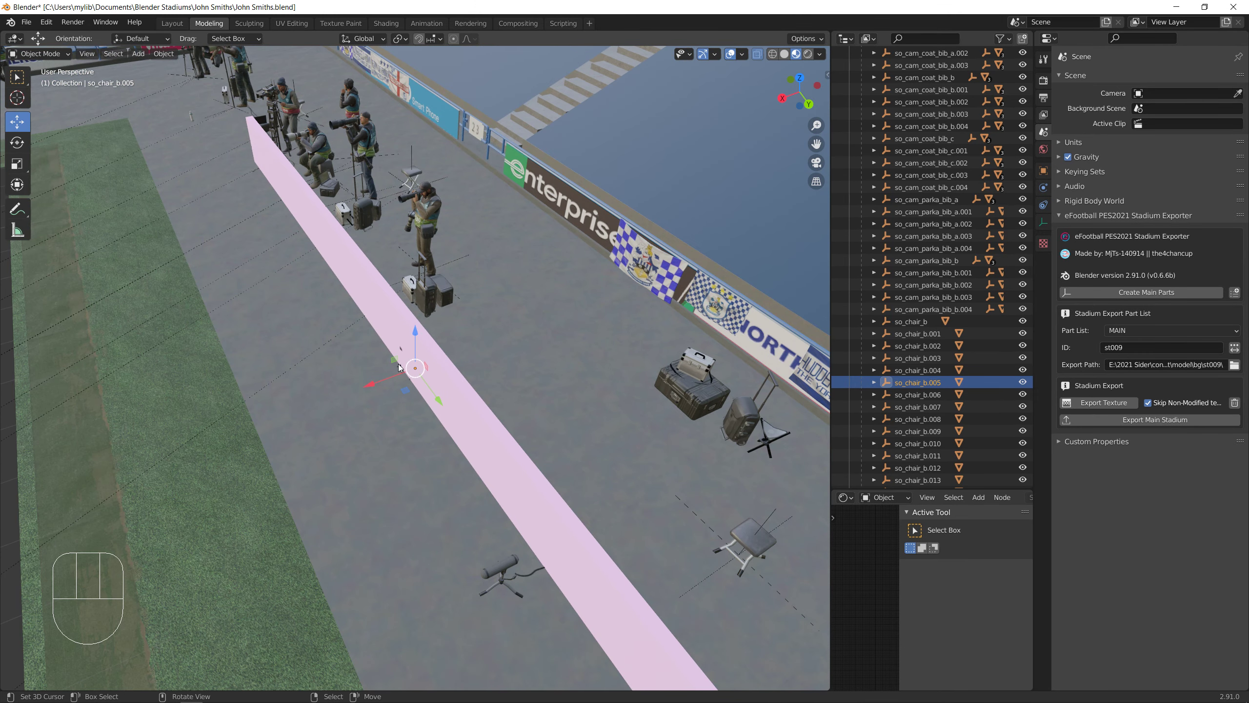
drag(399, 368, 339, 389)
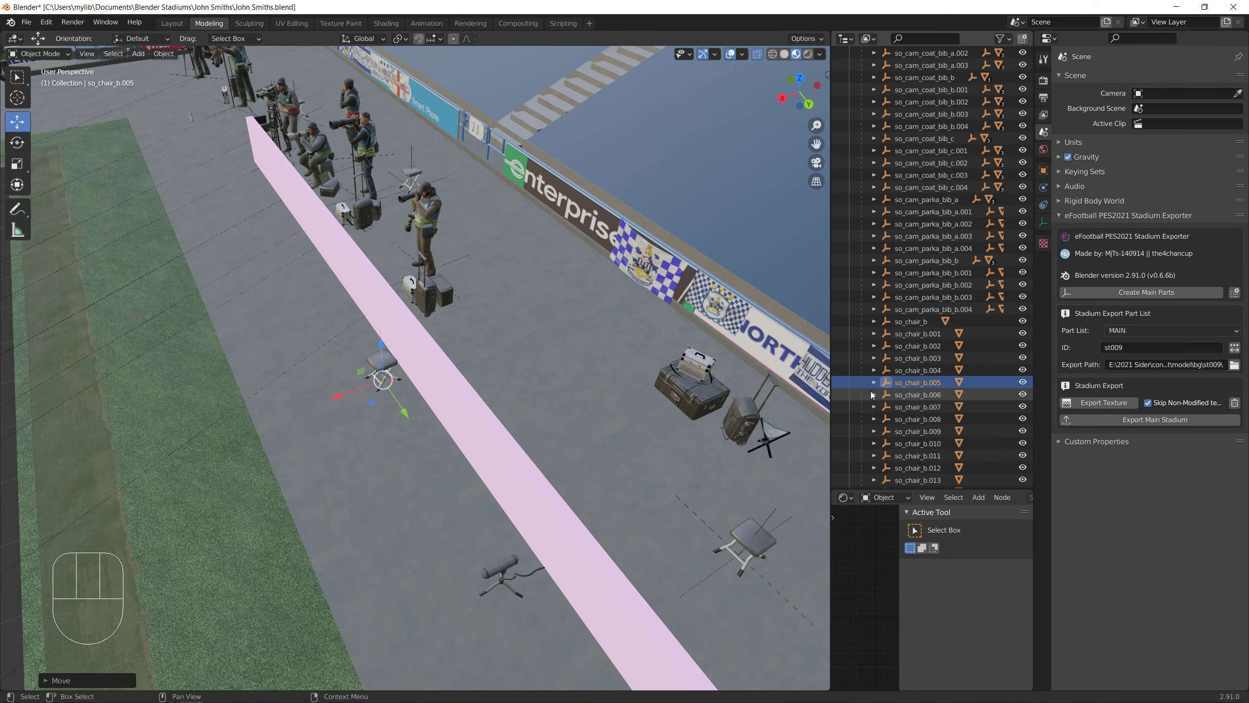
Move the so_chair_b.006 stool along the X axis so it stands clear of the pink strip on the pitch side
click(918, 394)
click(87, 54)
click(123, 122)
drag(371, 384, 314, 405)
Shift the so_chair_b.007 stool along the X axis out of the pink strip toward the pitch
click(903, 408)
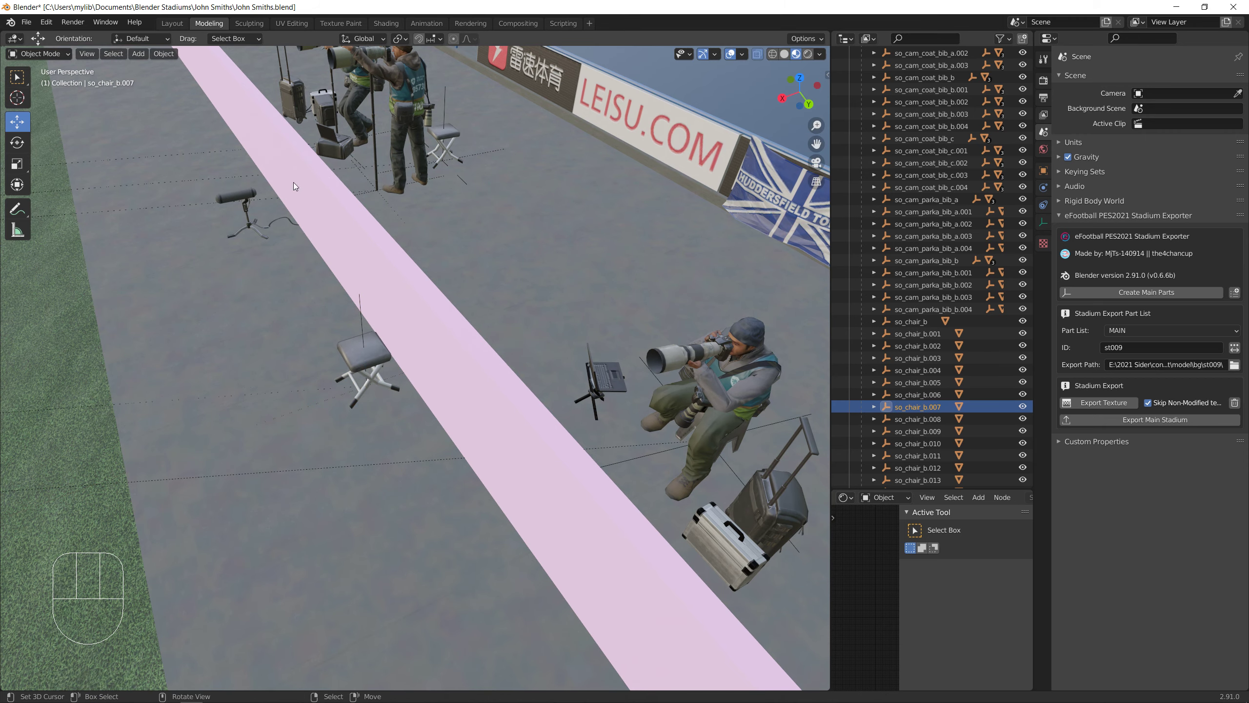
click(86, 54)
click(123, 122)
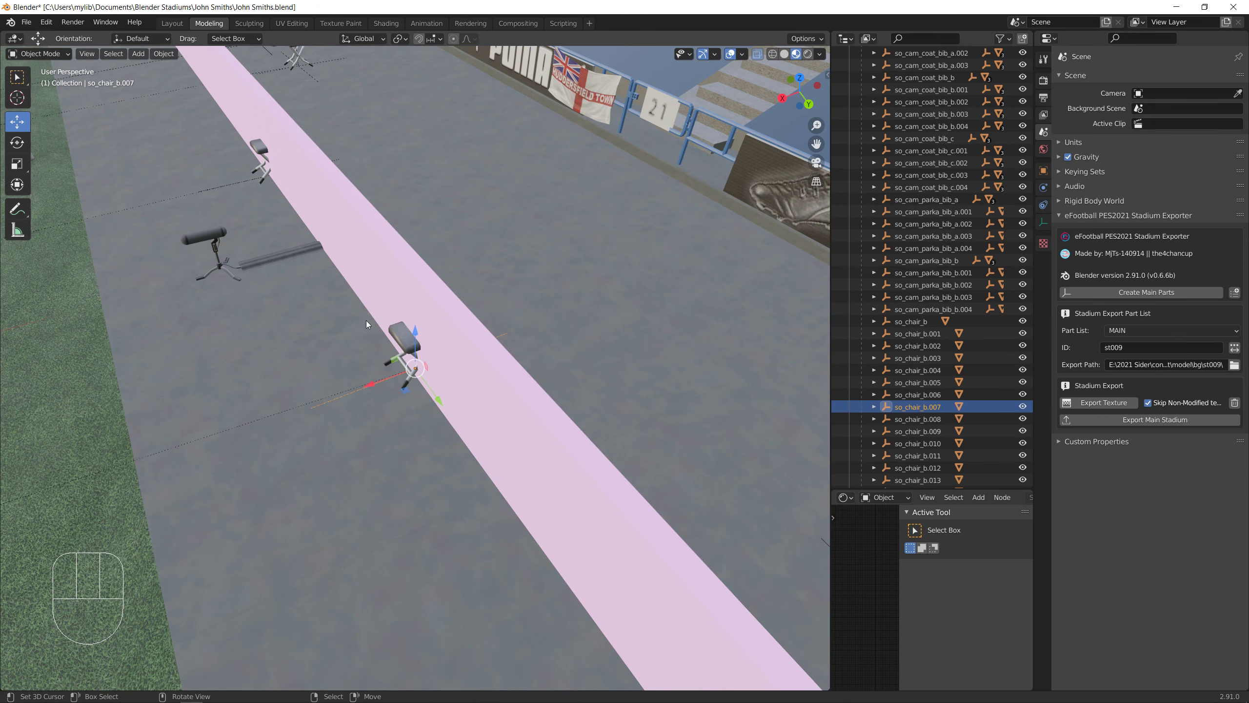
drag(374, 388, 338, 401)
Shift the so_chair_b.008 stool along the X axis so it clears the pink strip on the pitch side
click(918, 419)
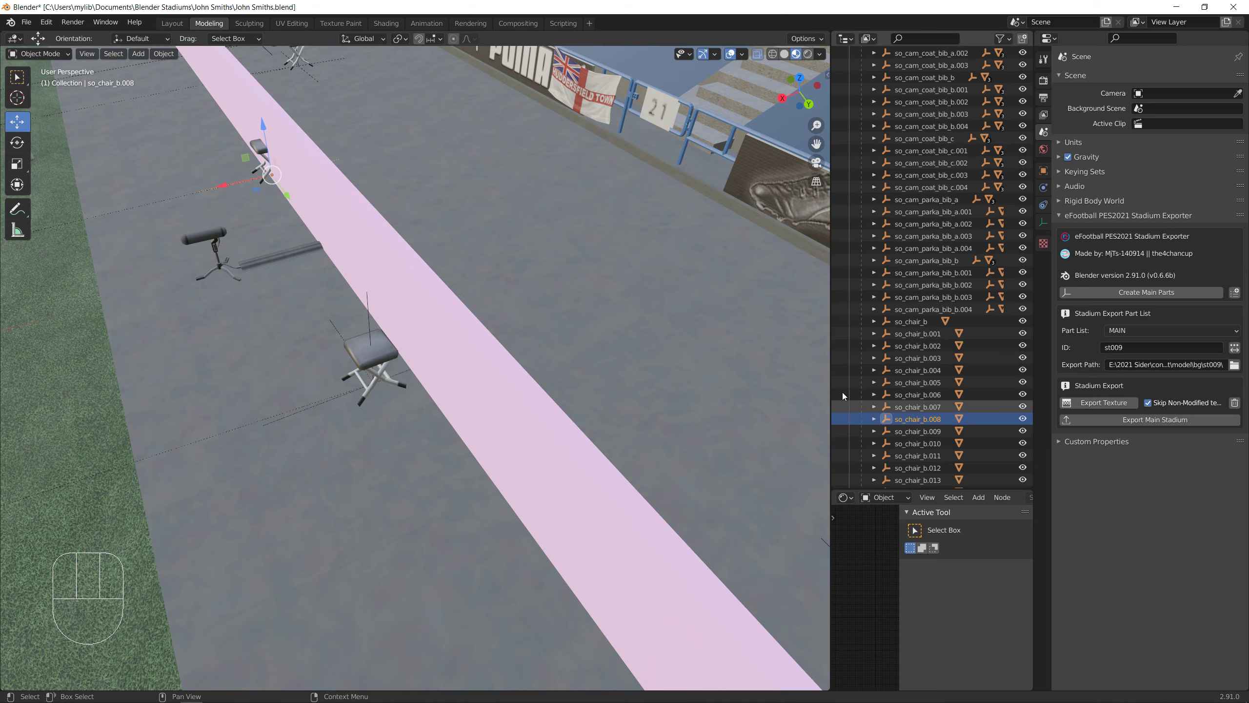
click(87, 54)
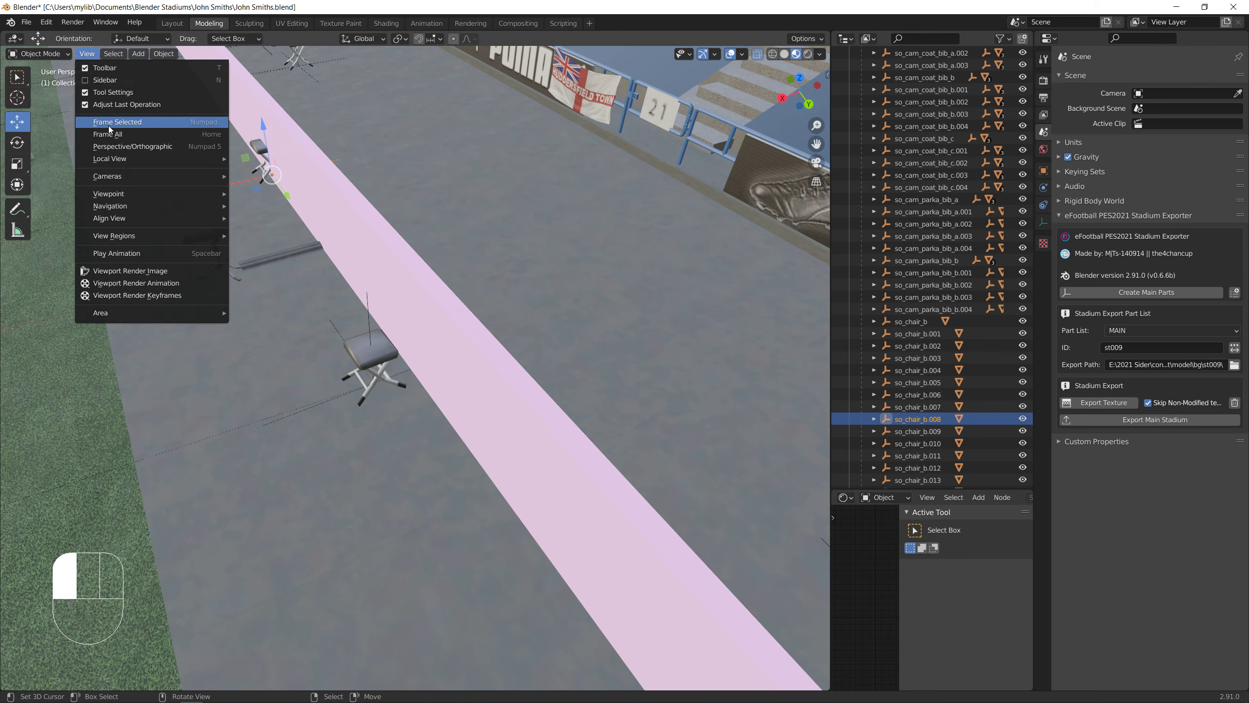
click(109, 122)
scroll(333, 315, down, 3)
drag(373, 388, 342, 401)
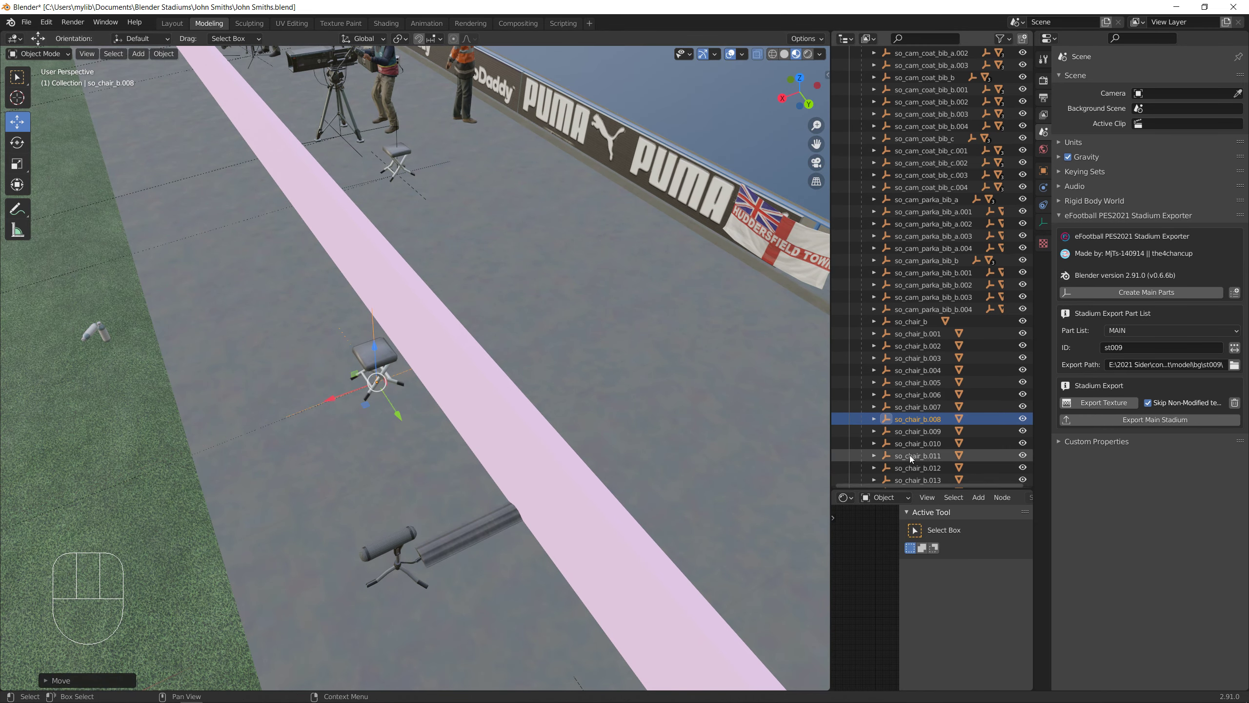
Check the so_chair_b.009 stool's position, and move so_chair_b.010 along the X axis away from the blue fence to the pink strip's edge
click(925, 431)
click(84, 54)
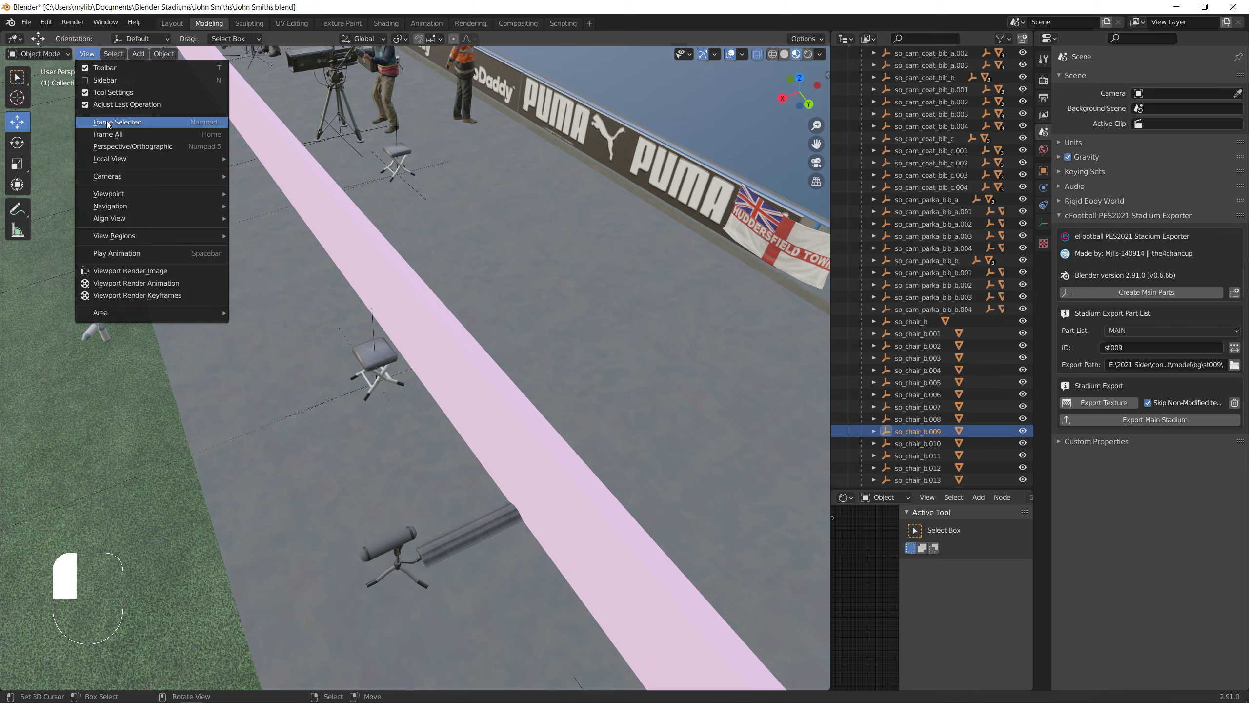
click(109, 123)
scroll(211, 227, down, 5)
click(900, 444)
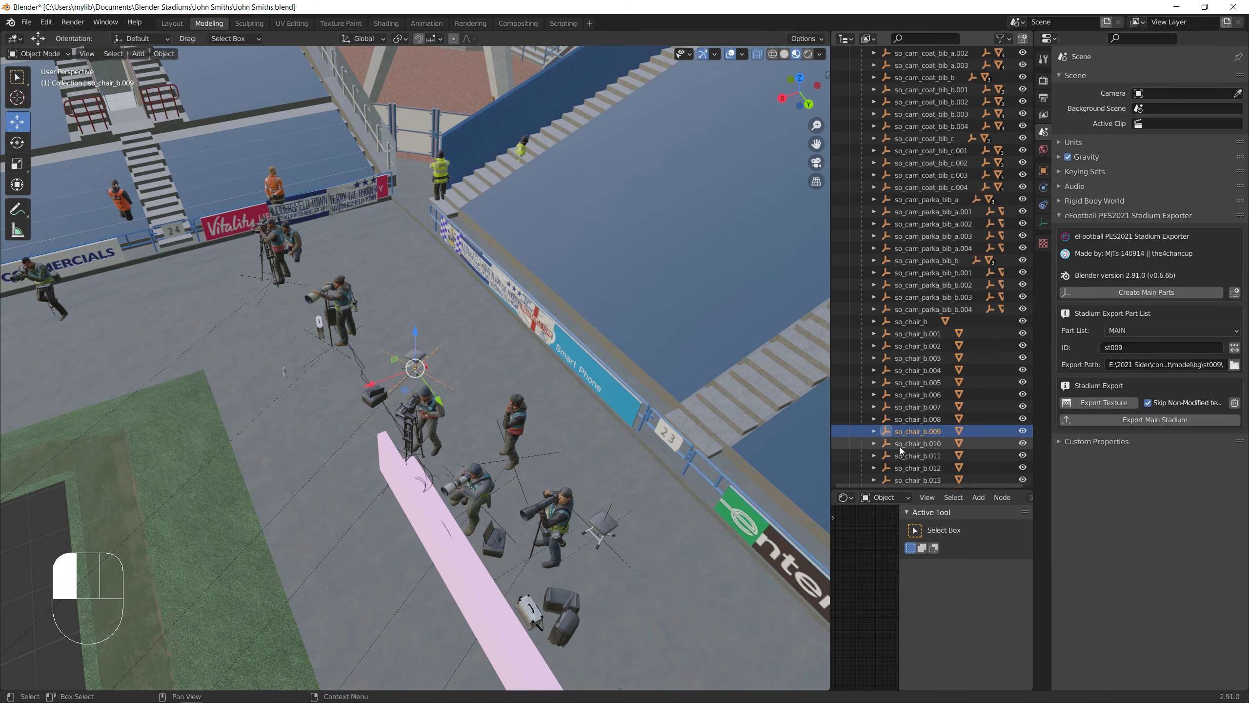
click(87, 54)
click(122, 122)
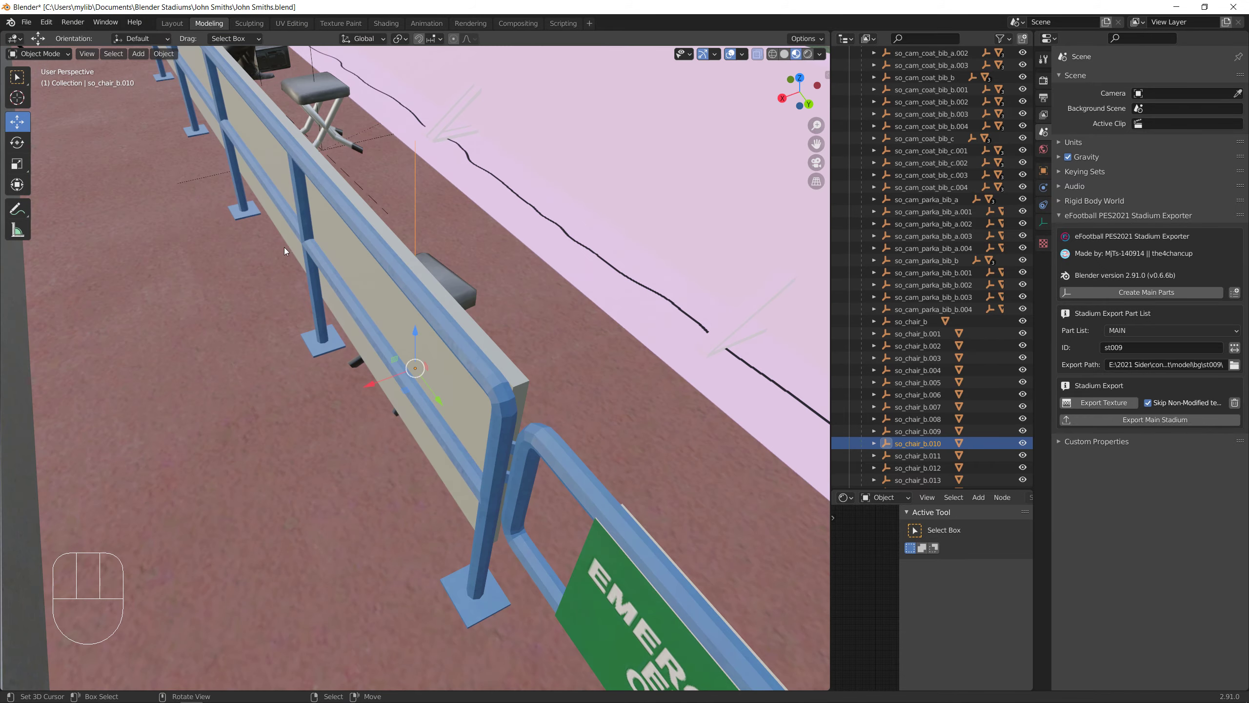
scroll(295, 261, down, 8)
middle_drag(333, 304, 345, 340)
drag(373, 369, 422, 376)
Move the stools so_chair_b.011 and so_chair_b.012 along the X axis from the fence side to the edge of the pink strip
click(907, 455)
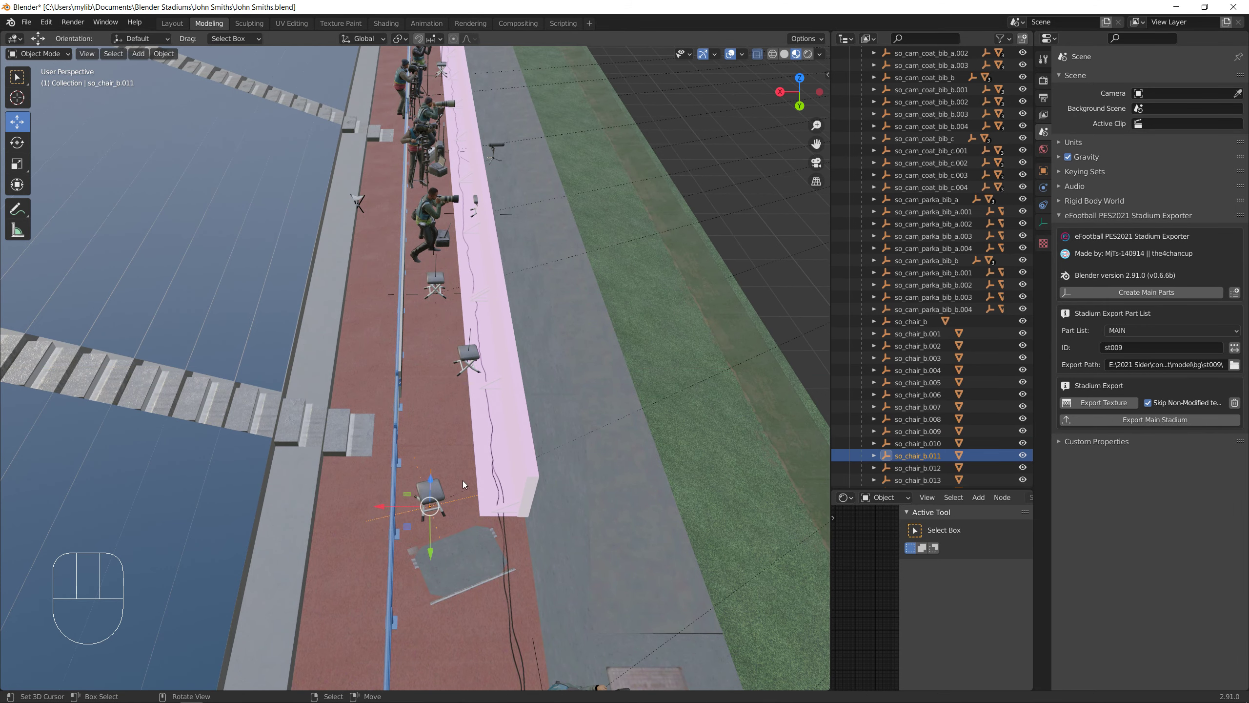
drag(386, 507, 433, 515)
click(918, 467)
drag(394, 302, 411, 300)
Move the so_chair_b.013 stool along the X axis, away from the advertising boards and up to the pink strip
click(918, 480)
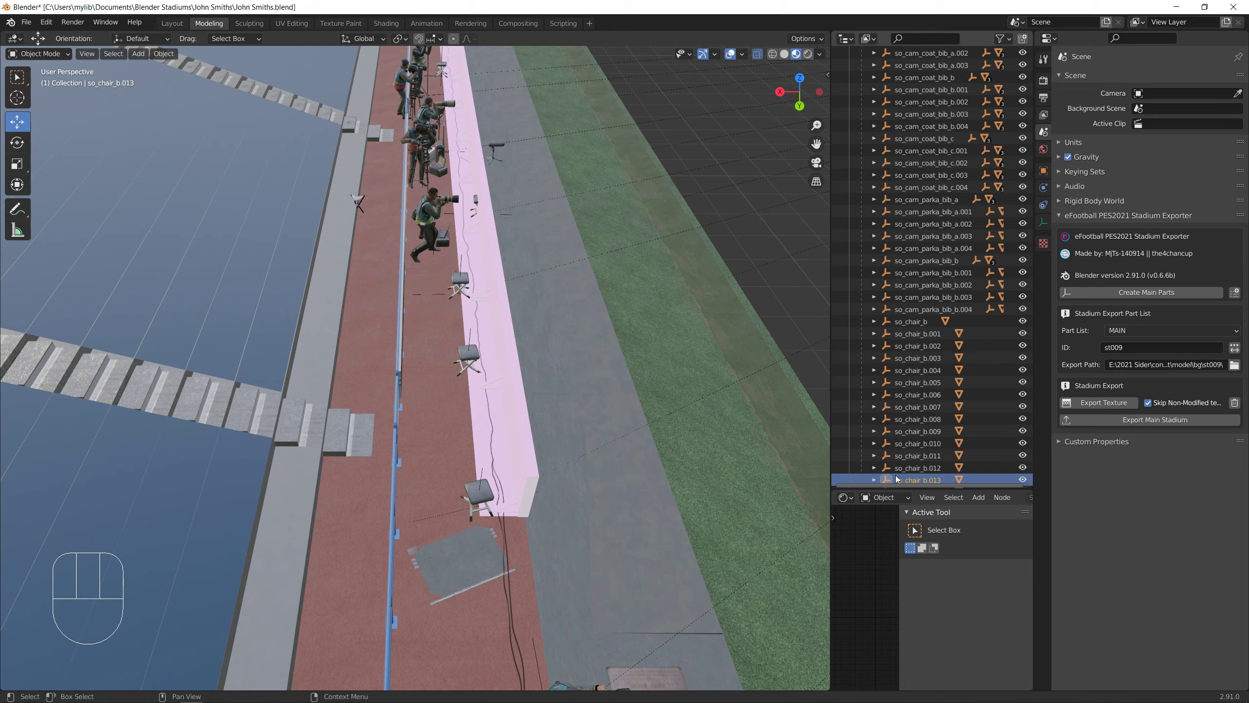
scroll(936, 413, down, 5)
click(87, 53)
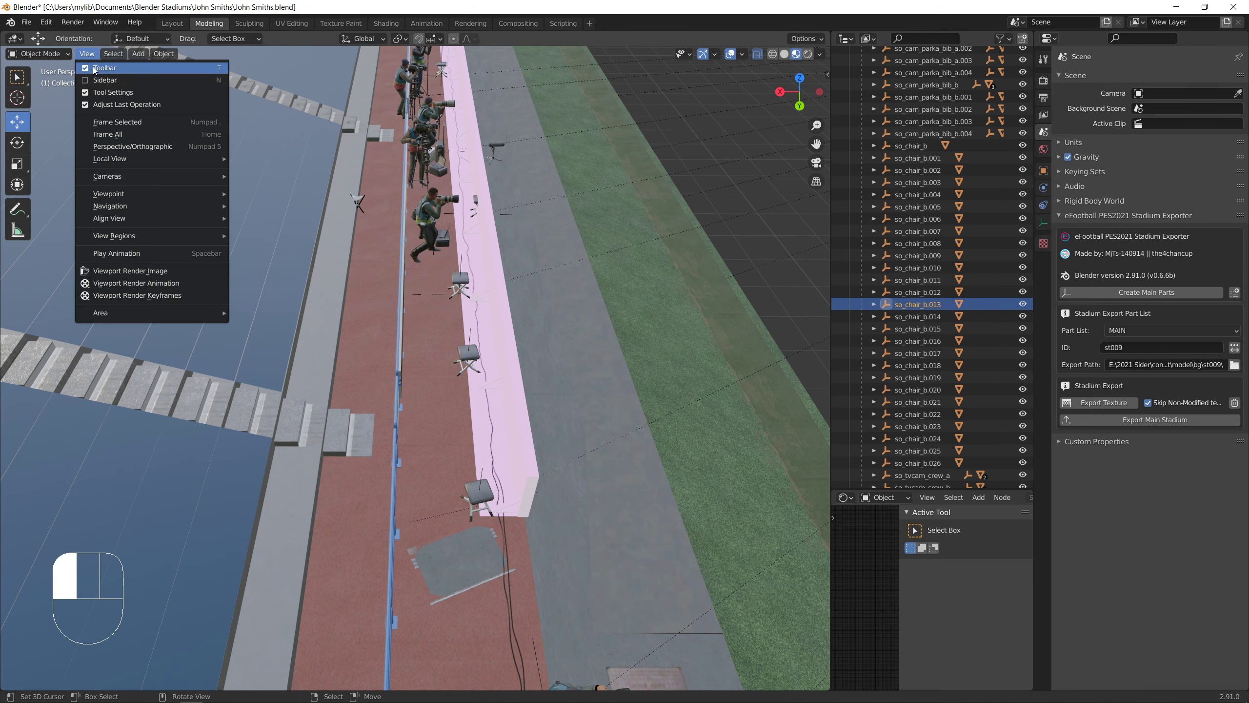
click(109, 122)
drag(371, 369, 459, 375)
Move the so_chair_b.014 stool along the X axis so it stands clear of the pink strip on the pitch side
click(918, 317)
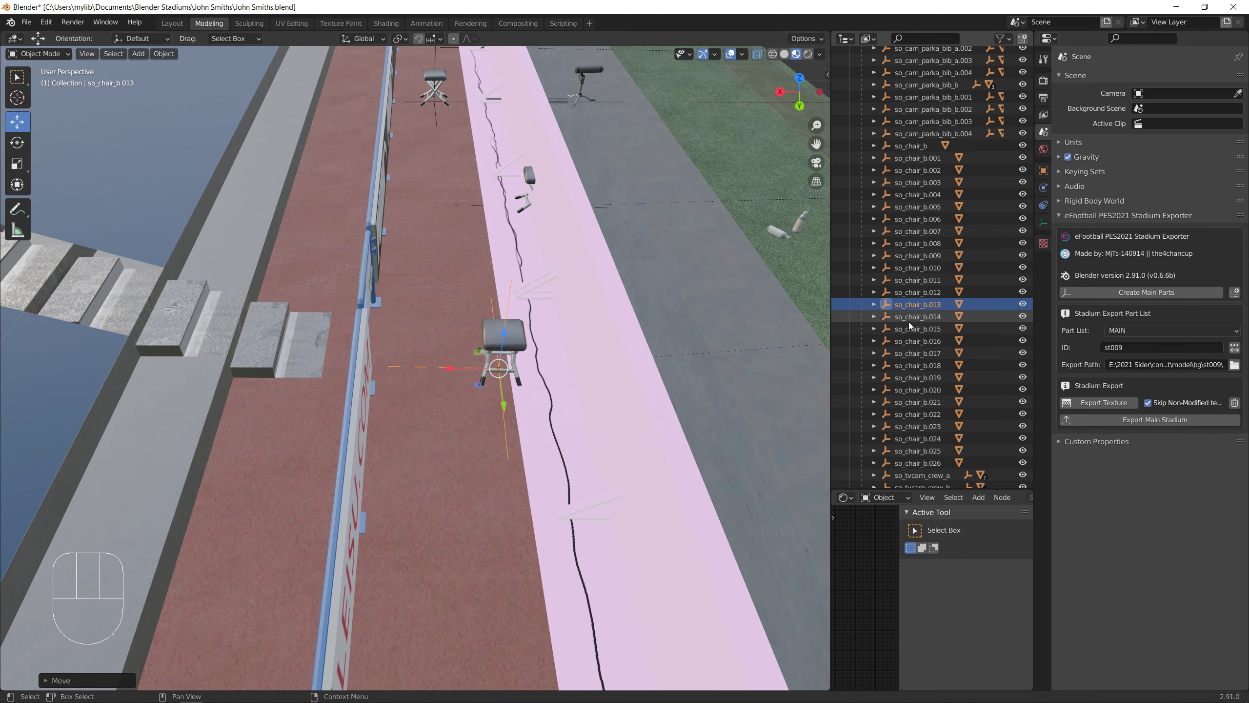
click(86, 53)
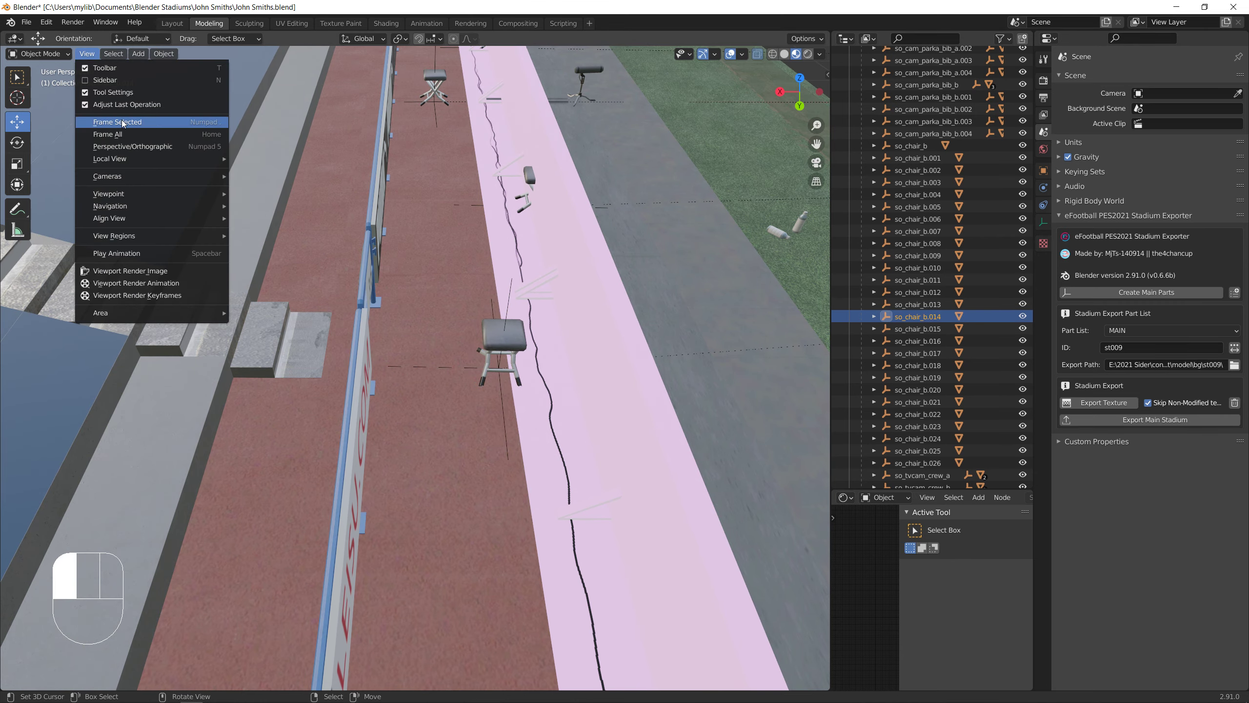
click(109, 122)
drag(367, 364, 411, 369)
Move the so_chair_b.015 stool along the X axis, away from the advertising boards and towards the pink strip
click(922, 331)
click(87, 54)
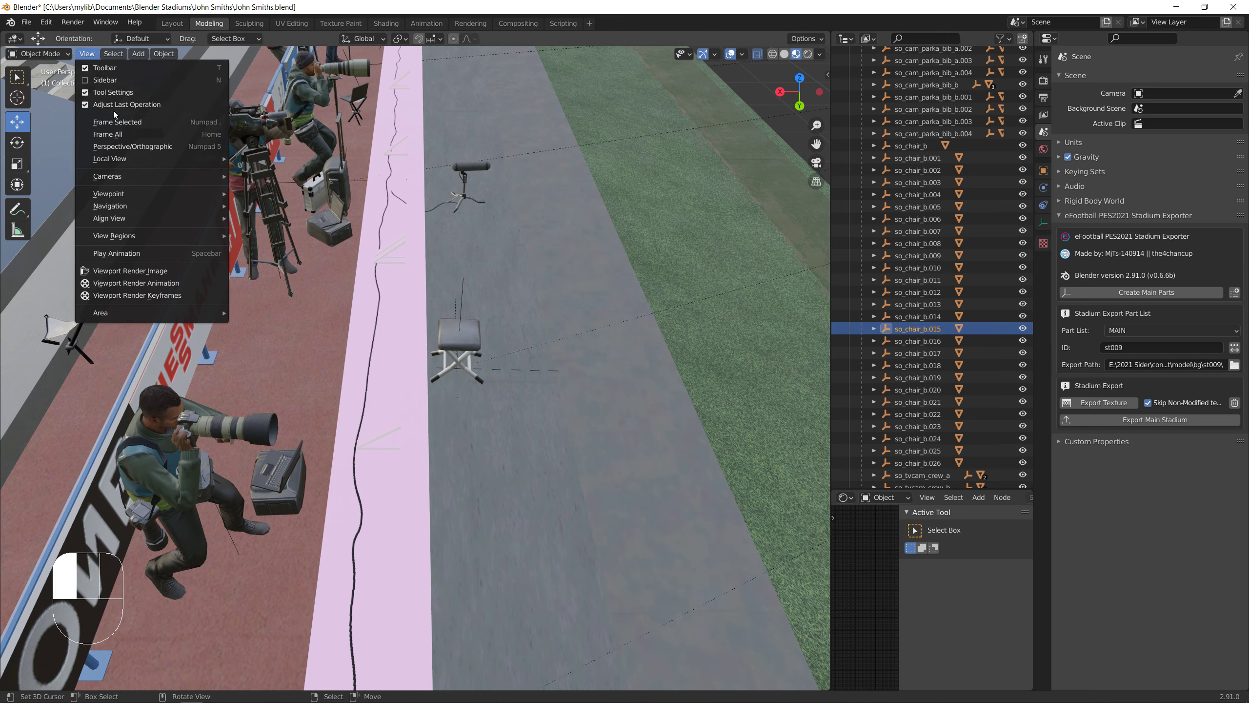
click(109, 123)
drag(367, 368, 435, 370)
Move the so_chair_b.016 stool along the X axis towards the pink strip and nudge it along Y away from the neighbouring equipment case
click(918, 341)
click(87, 54)
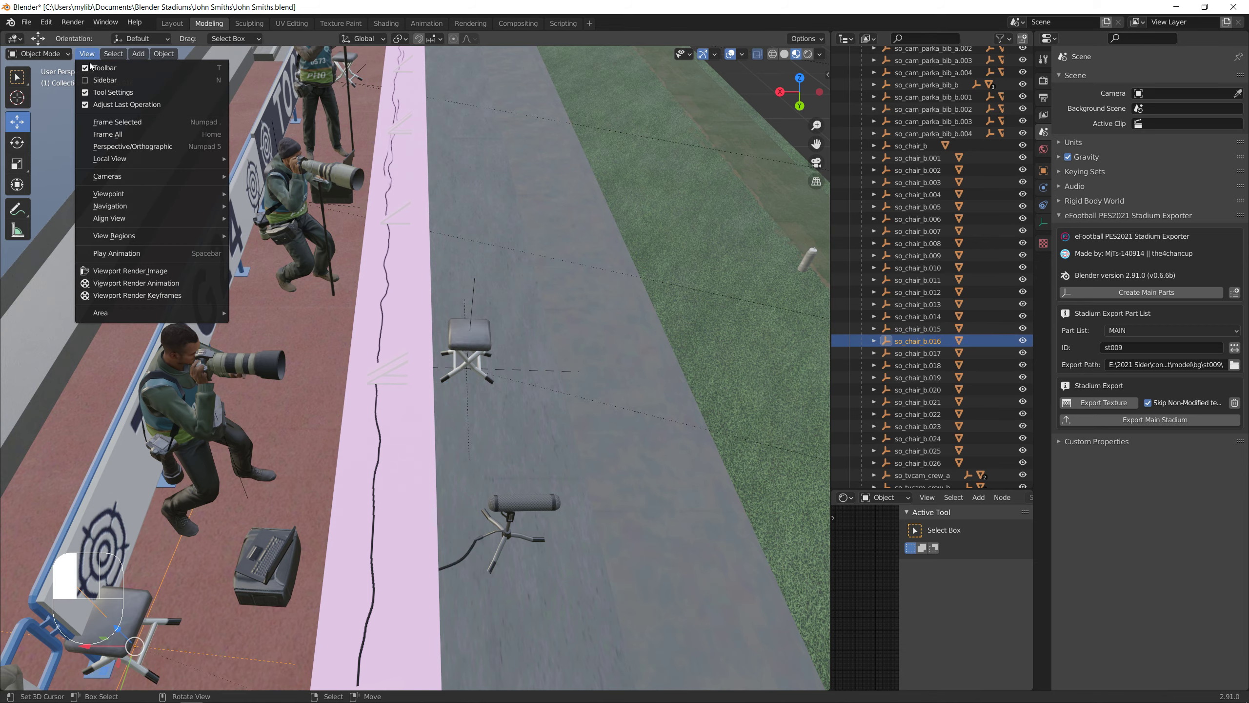
click(109, 122)
middle_drag(365, 319, 366, 364)
drag(367, 366, 428, 377)
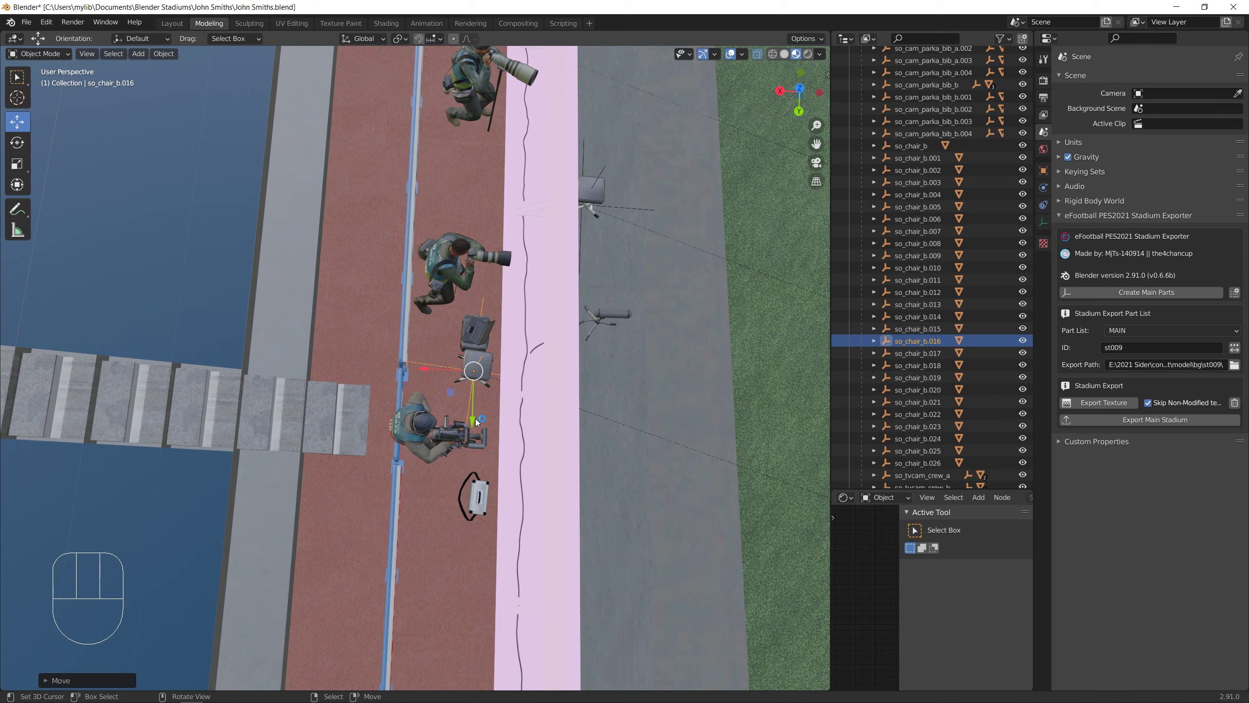
drag(472, 418, 471, 428)
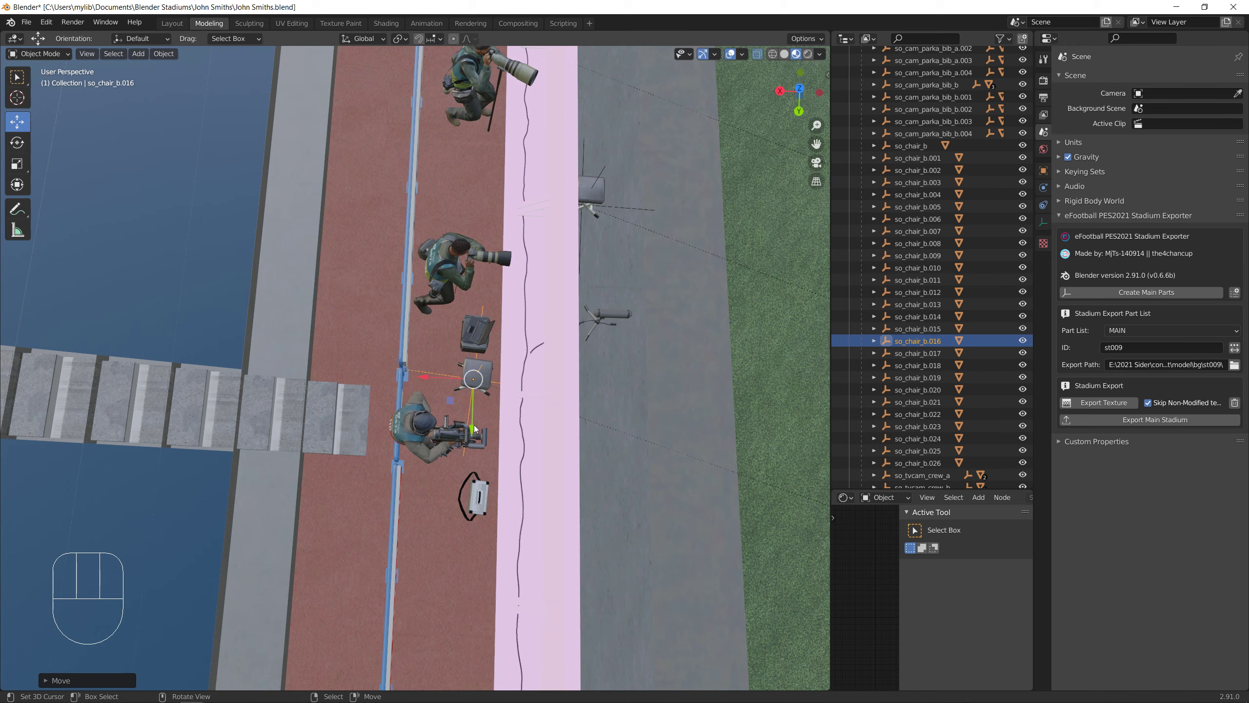
middle_drag(451, 455, 454, 404)
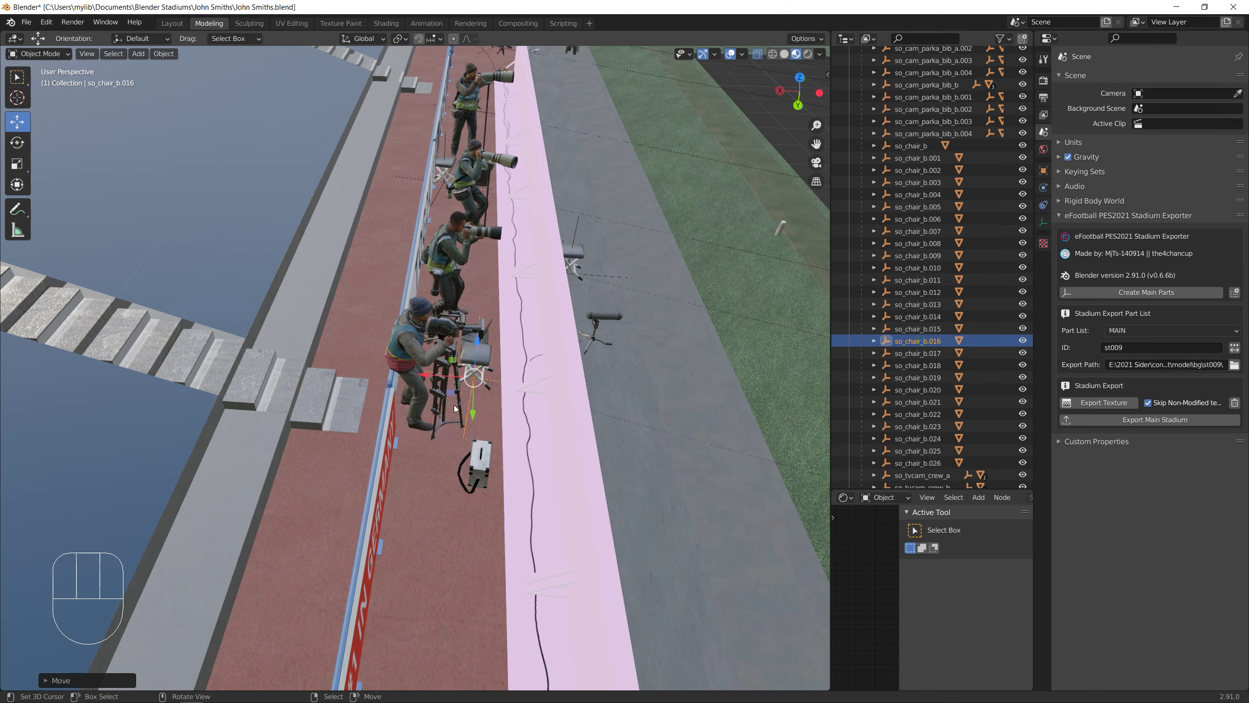
Move the stools so_chair_b.017 and so_chair_b.018 along the X axis, away from the advertising boards and towards the pink strip
click(918, 353)
click(87, 53)
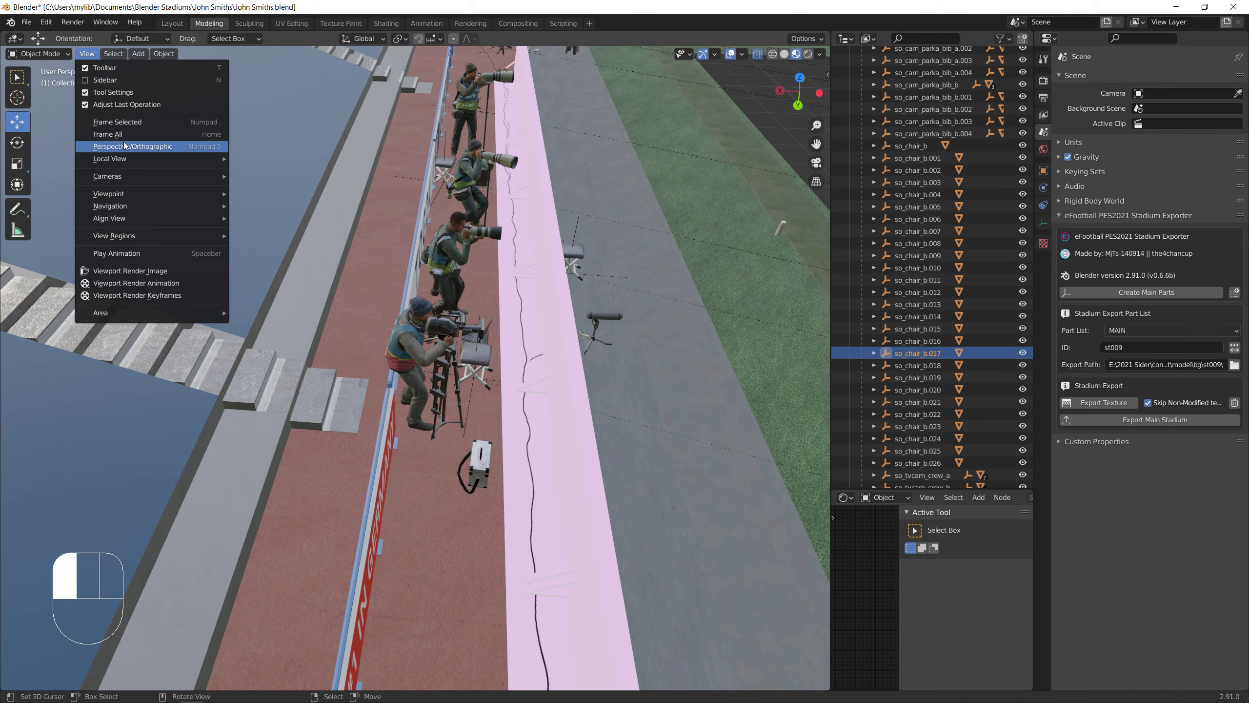
click(147, 122)
drag(373, 369, 403, 369)
click(913, 366)
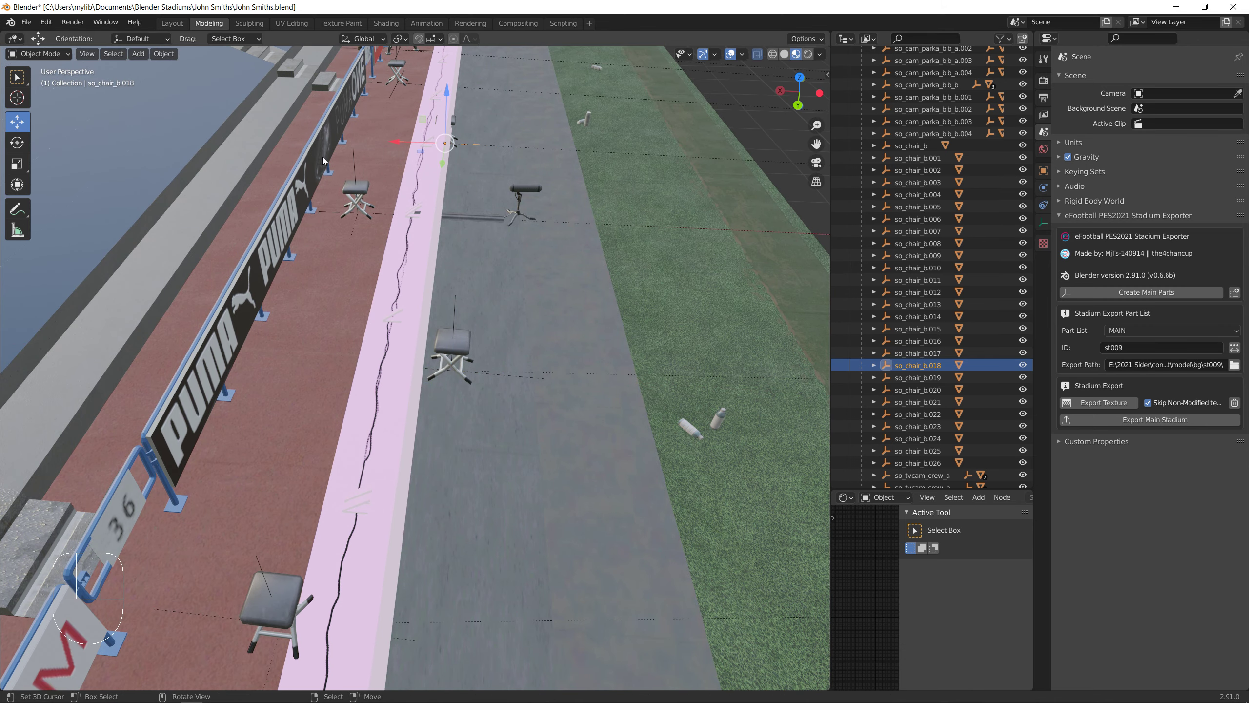
click(86, 53)
click(147, 122)
drag(384, 368, 440, 378)
Move the stools so_chair_b.019 and so_chair_b.020 along the X axis from the fence side up to the pink strip's edge
click(918, 377)
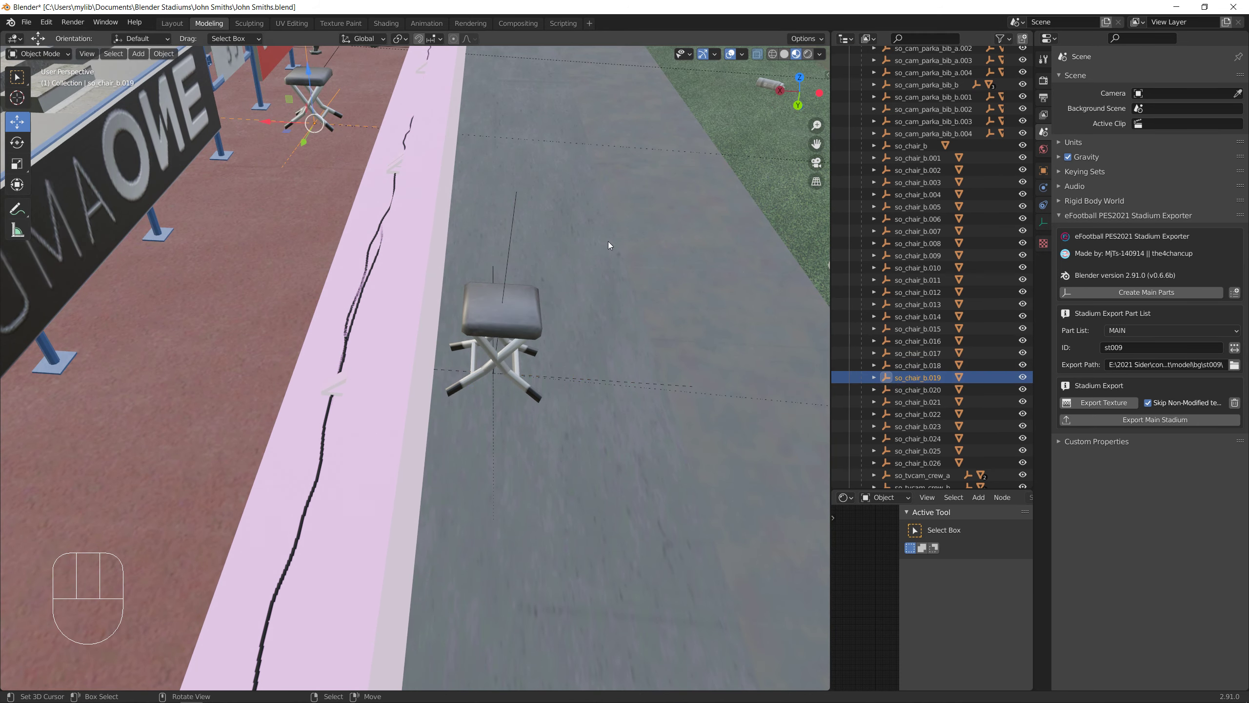
click(86, 54)
click(104, 122)
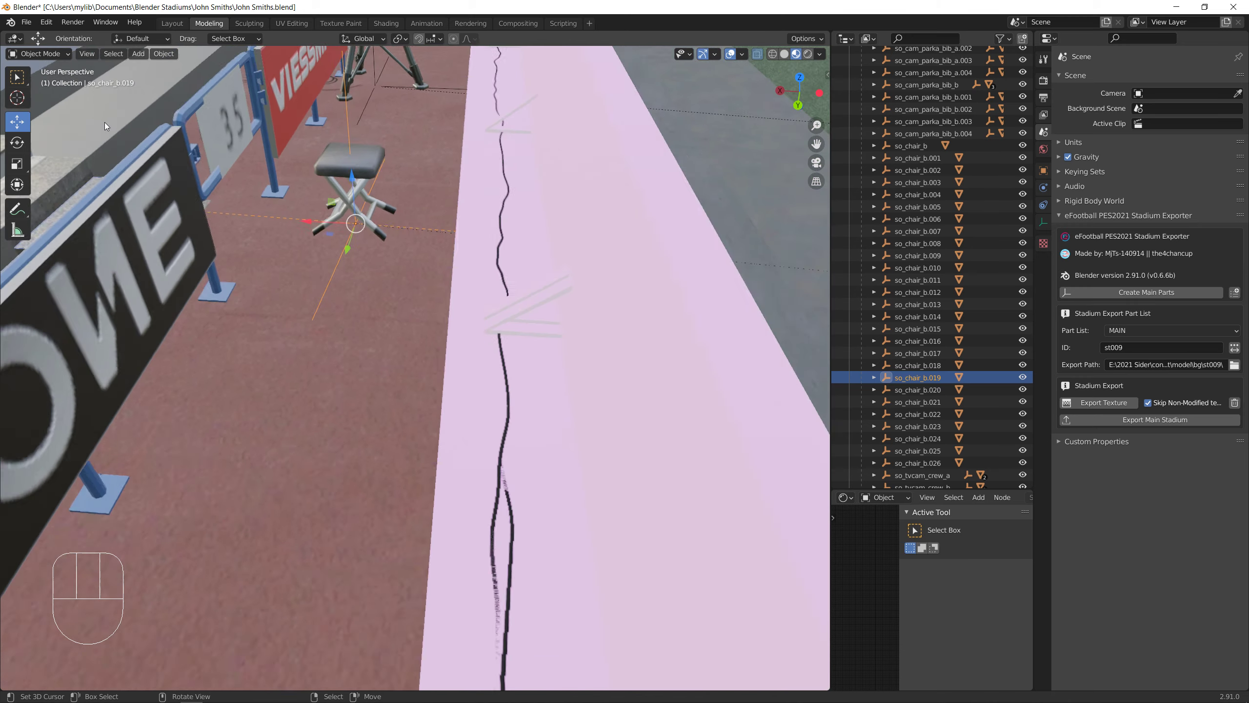
scroll(363, 347, down, 4)
drag(371, 369, 432, 368)
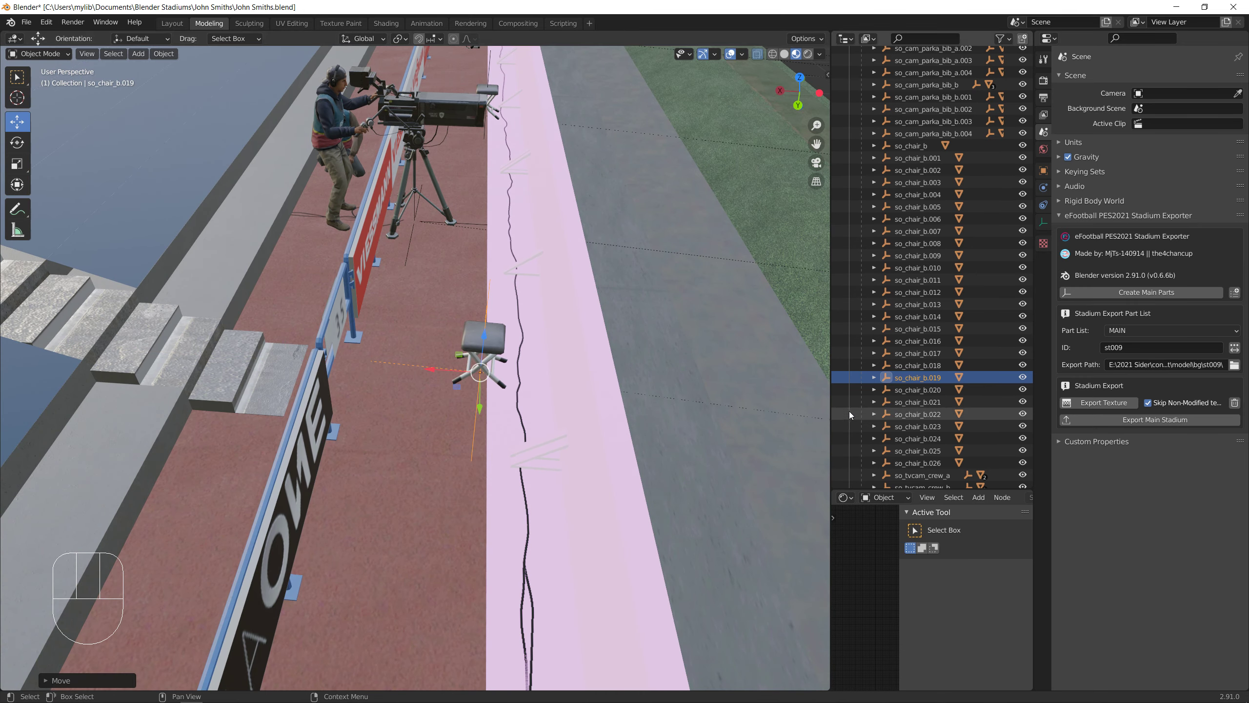
click(900, 393)
click(86, 54)
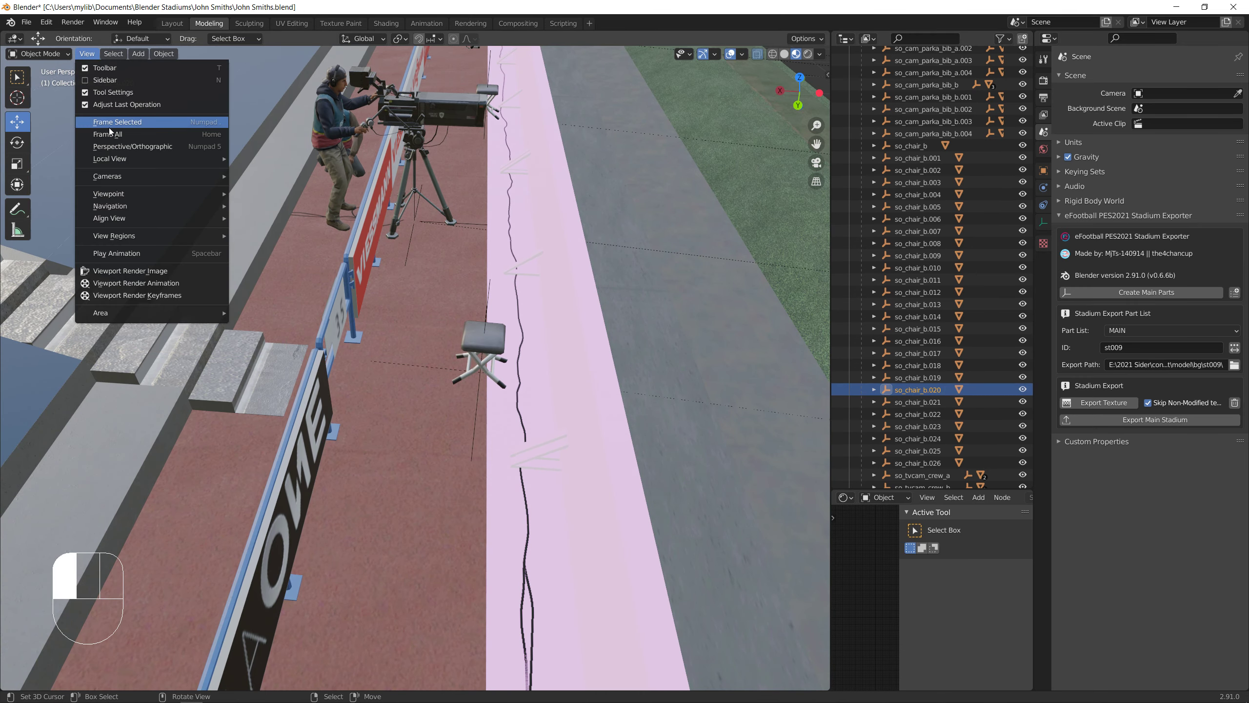
click(104, 122)
scroll(339, 364, down, 4)
drag(376, 369, 456, 369)
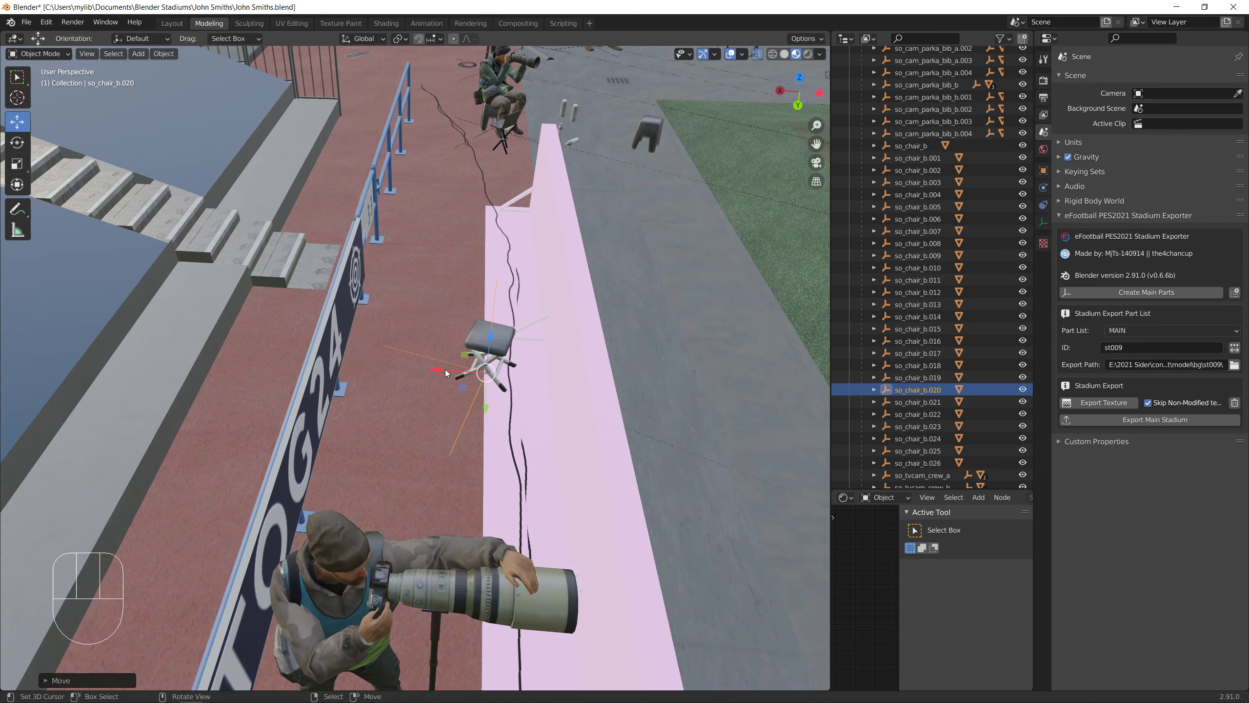
Check the positions of the stools so_chair_b.021 through so_chair_b.024 relative to the pink strip and the advertising boards
click(918, 401)
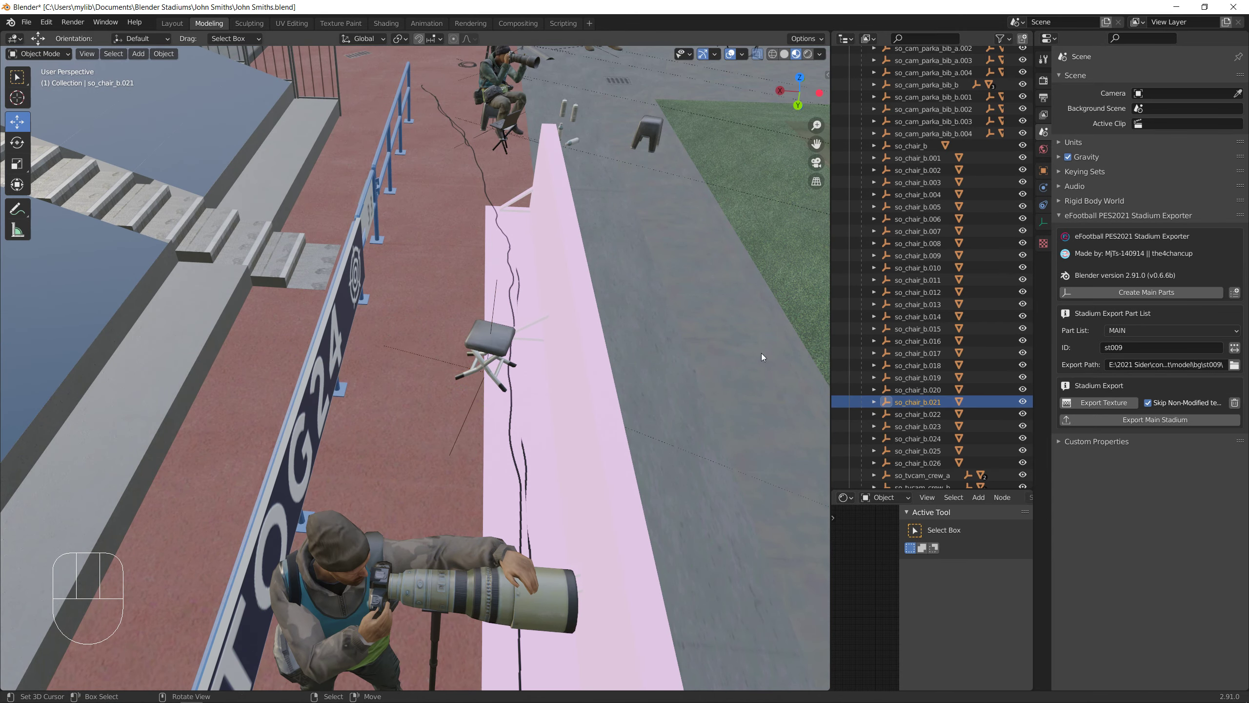
click(86, 53)
click(104, 122)
scroll(281, 295, down, 4)
click(918, 414)
click(87, 53)
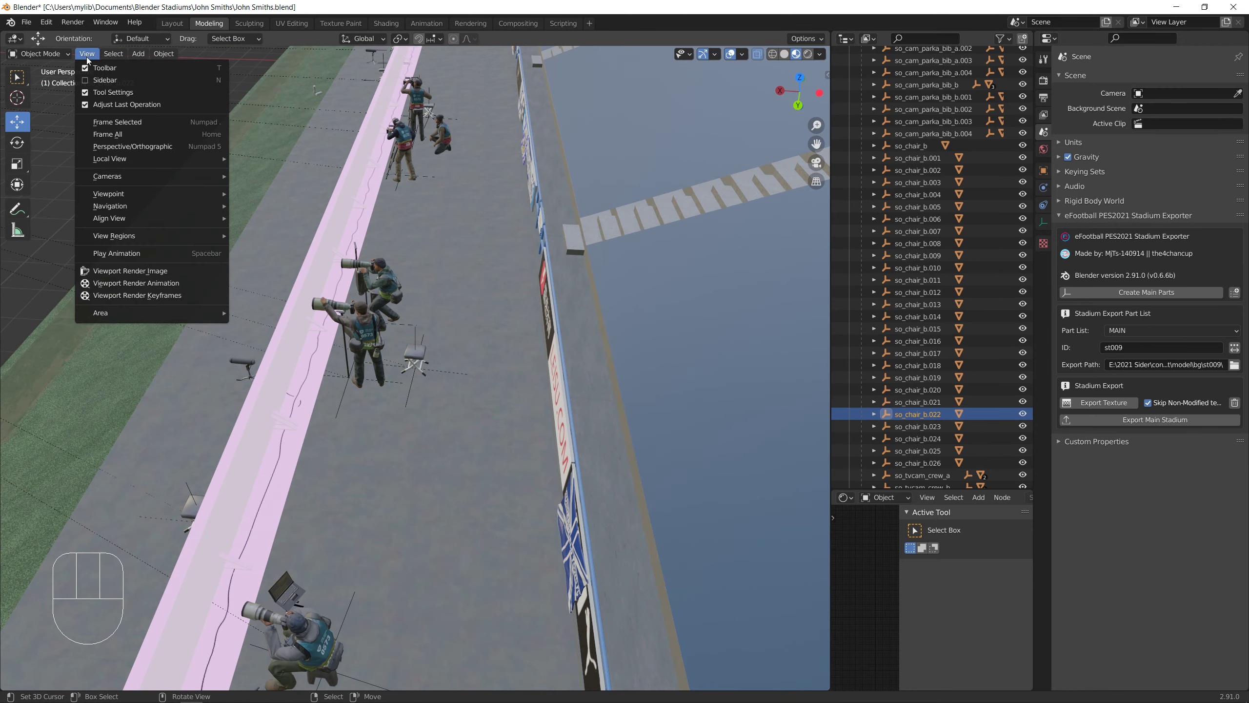
click(104, 122)
scroll(395, 309, down, 4)
click(918, 426)
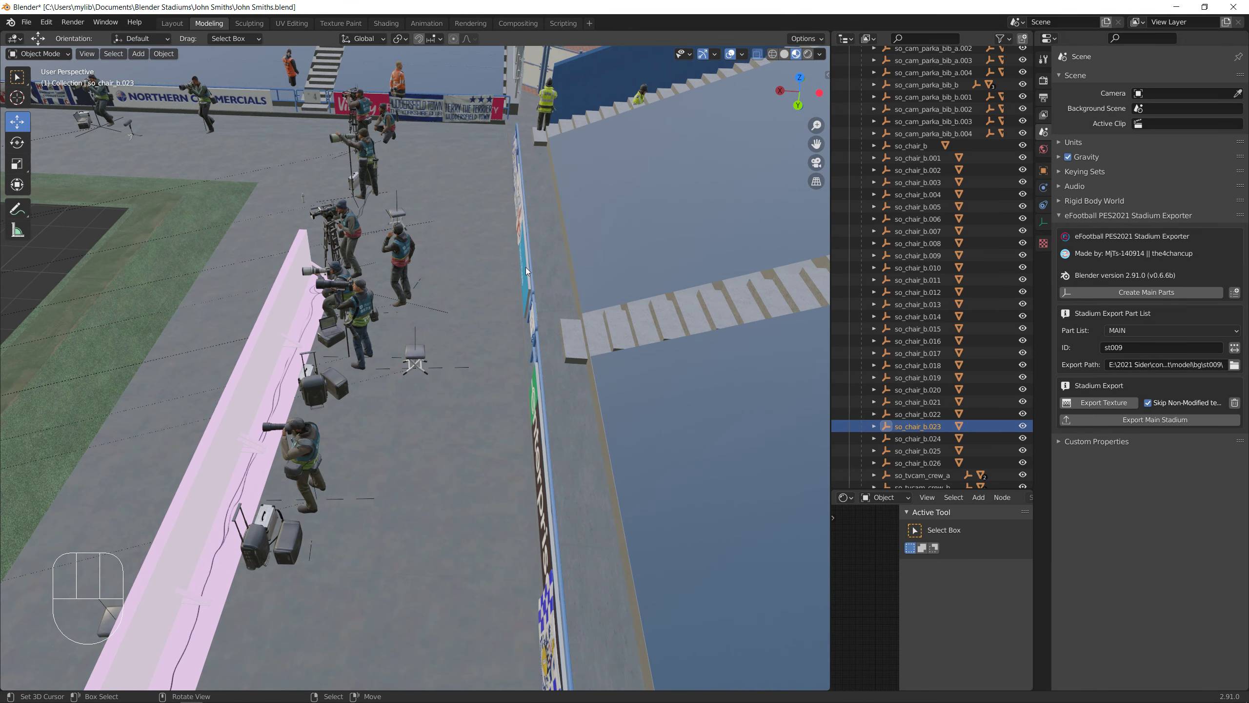
click(94, 57)
click(105, 122)
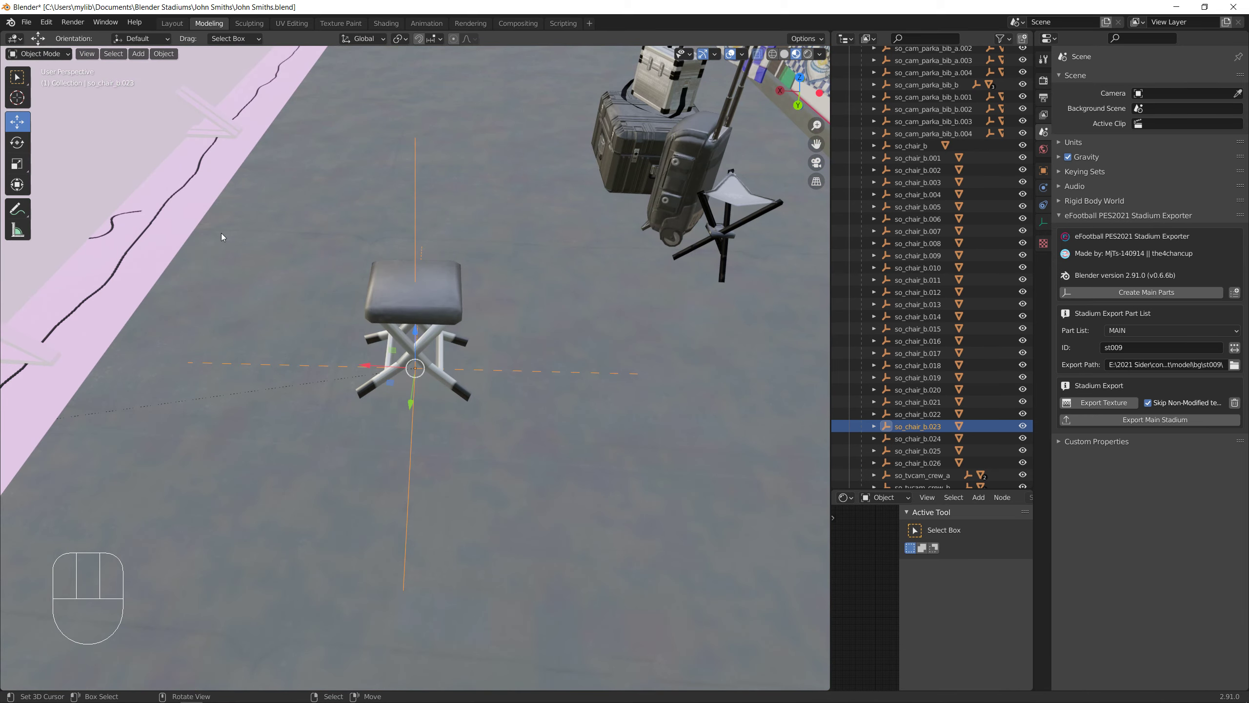
click(918, 438)
click(86, 54)
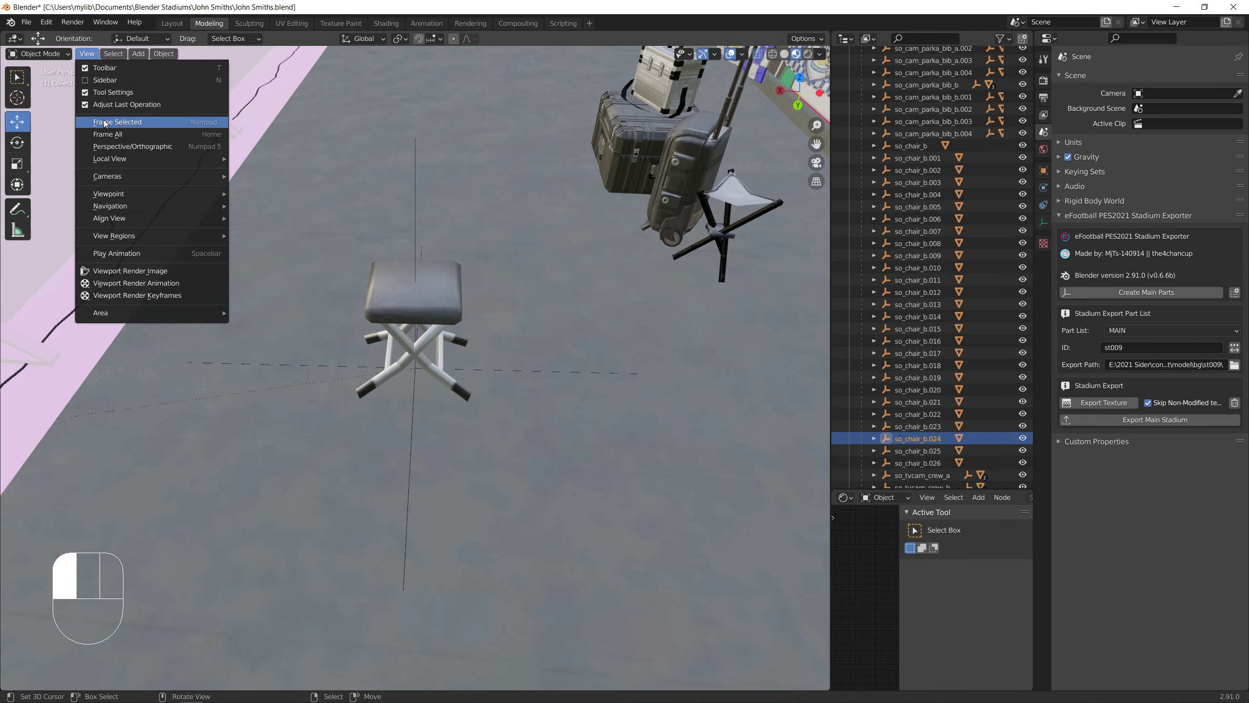
click(105, 122)
scroll(256, 265, down, 4)
Move the so_chair_b.025 stool away from the fence to a spot between the equipment case and the crouching photographer
click(918, 451)
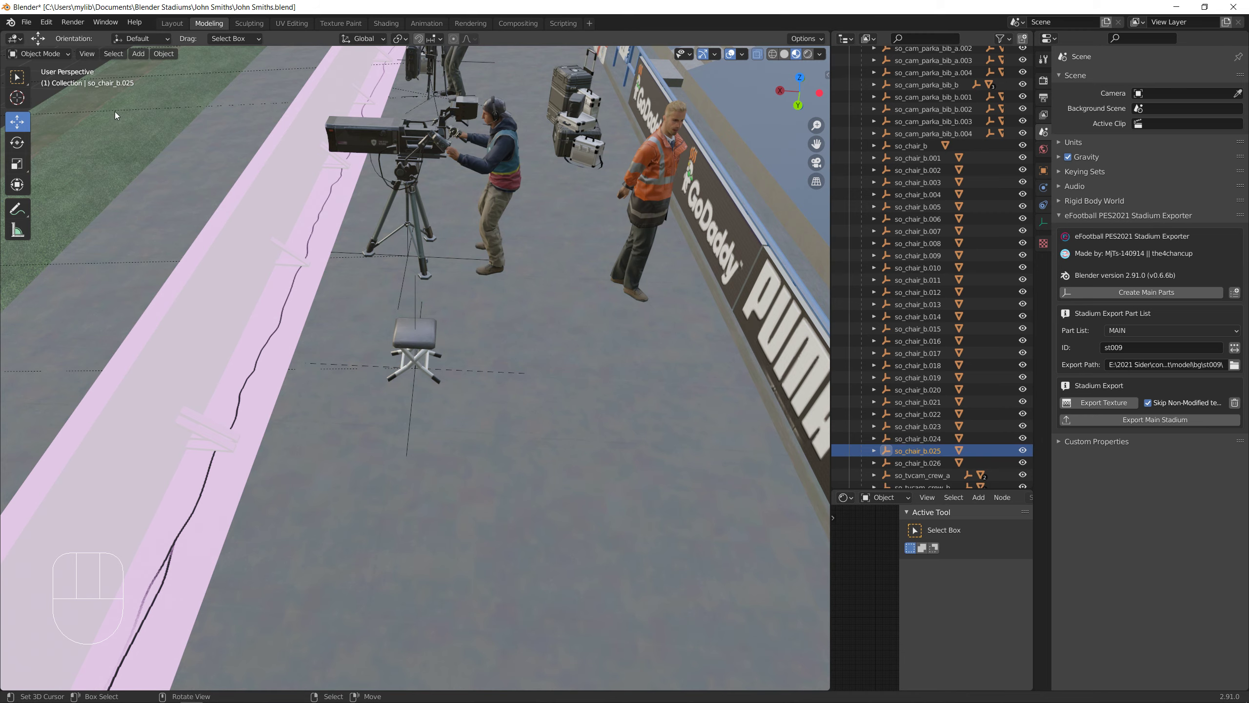
click(86, 54)
click(104, 122)
middle_drag(310, 302, 341, 382)
drag(364, 373, 419, 459)
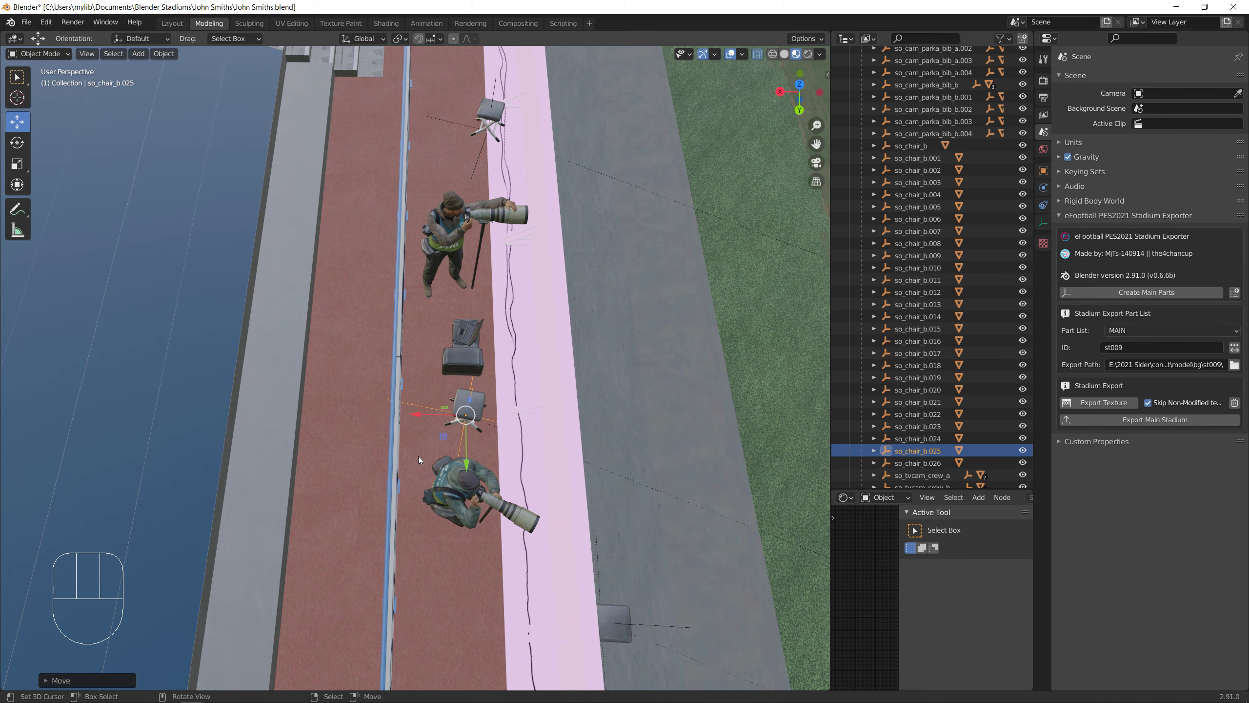
Move the so_chair_b.026 stool along the X axis, away from the fence to the near edge of the pink strip
click(910, 463)
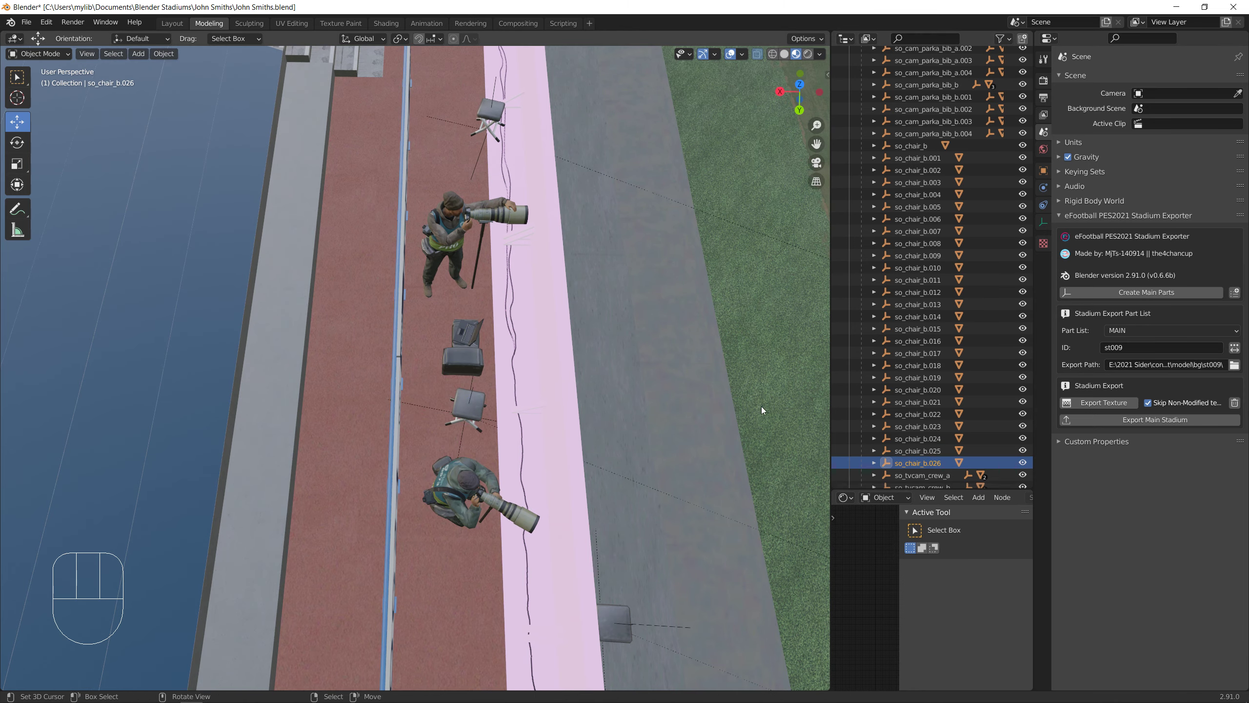
click(87, 53)
click(106, 125)
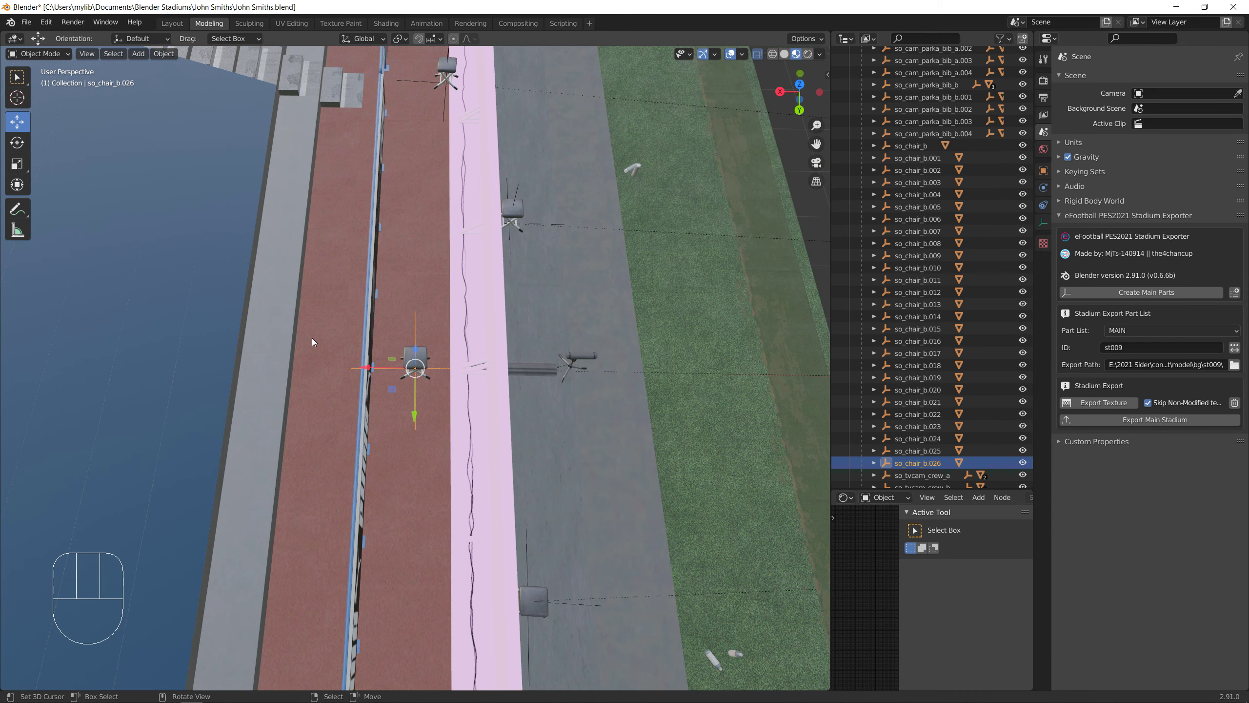
drag(362, 370, 388, 370)
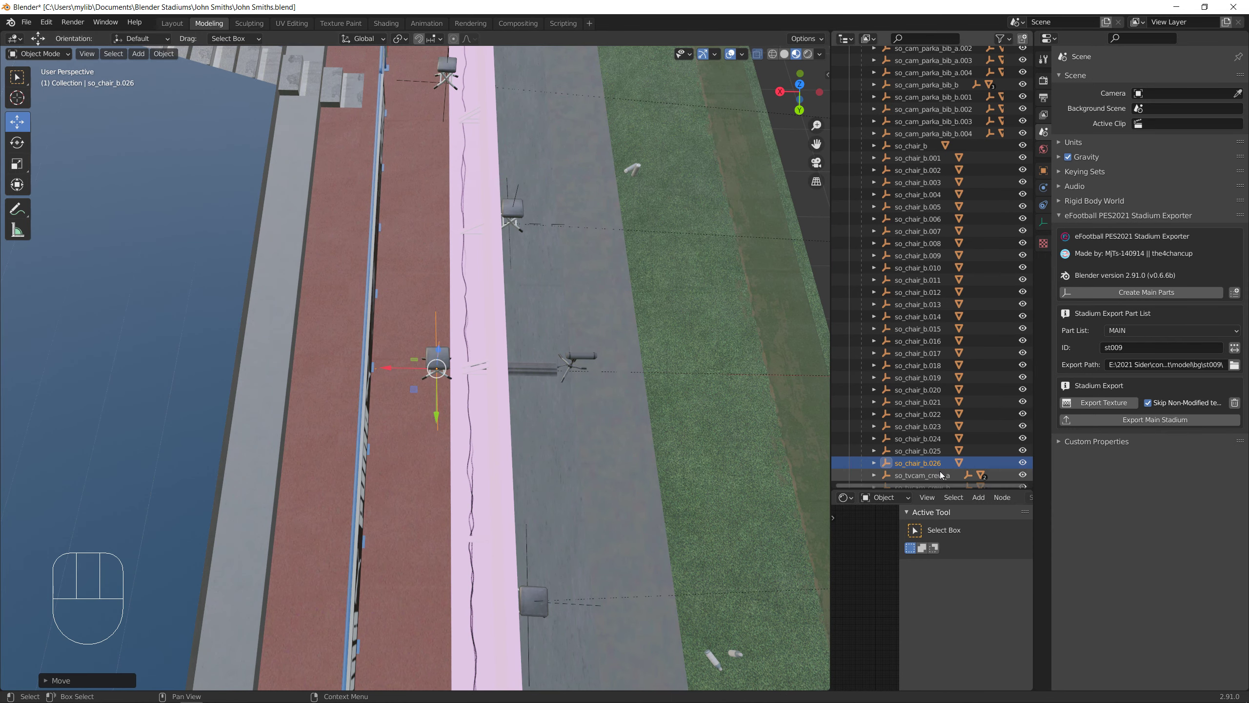
Delete the so_tvcam_crew_a object at the pitch centre together with its child meshes
click(920, 475)
click(86, 53)
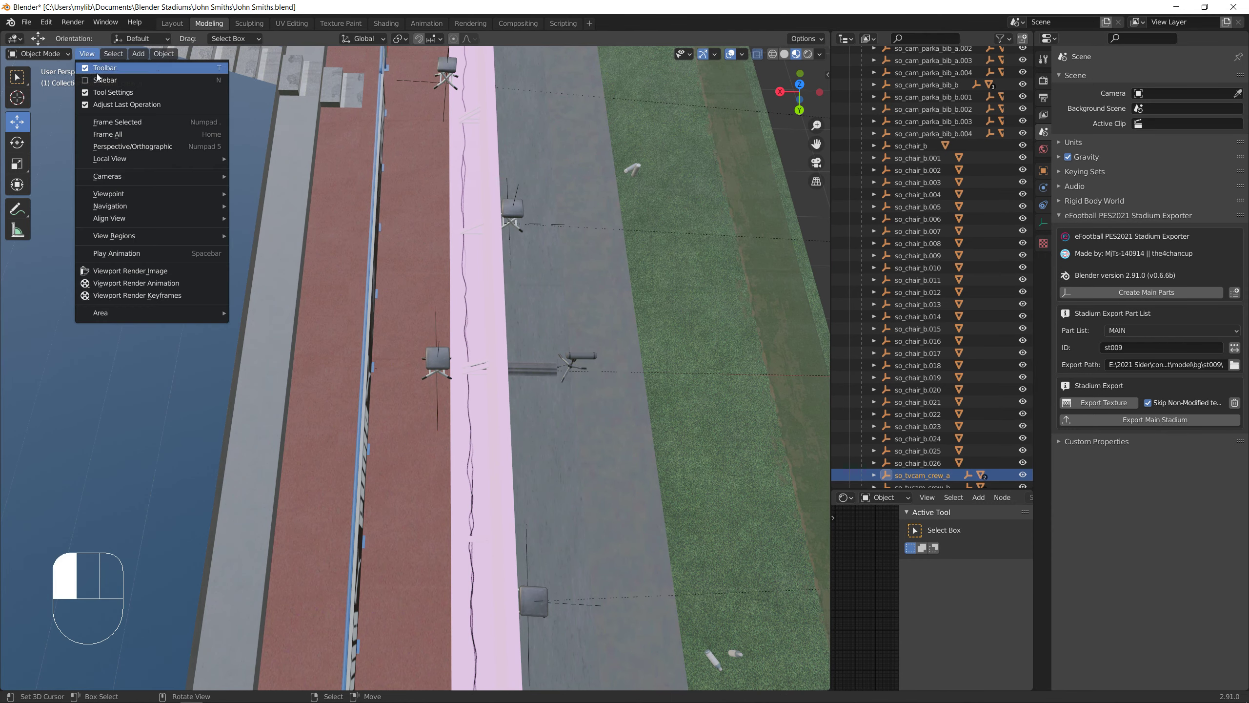
click(105, 123)
scroll(369, 375, down, 5)
middle_drag(356, 387, 433, 340)
scroll(983, 416, down, 5)
shift+click(874, 318)
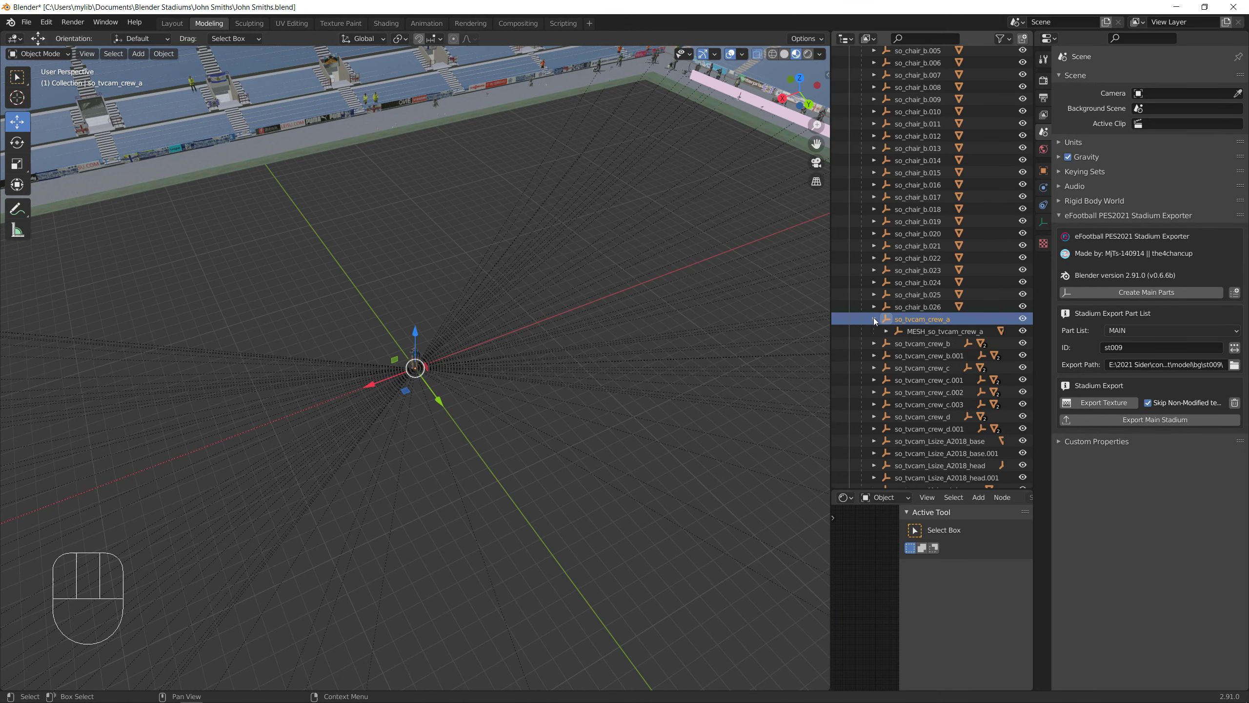
click(929, 354)
click(917, 320)
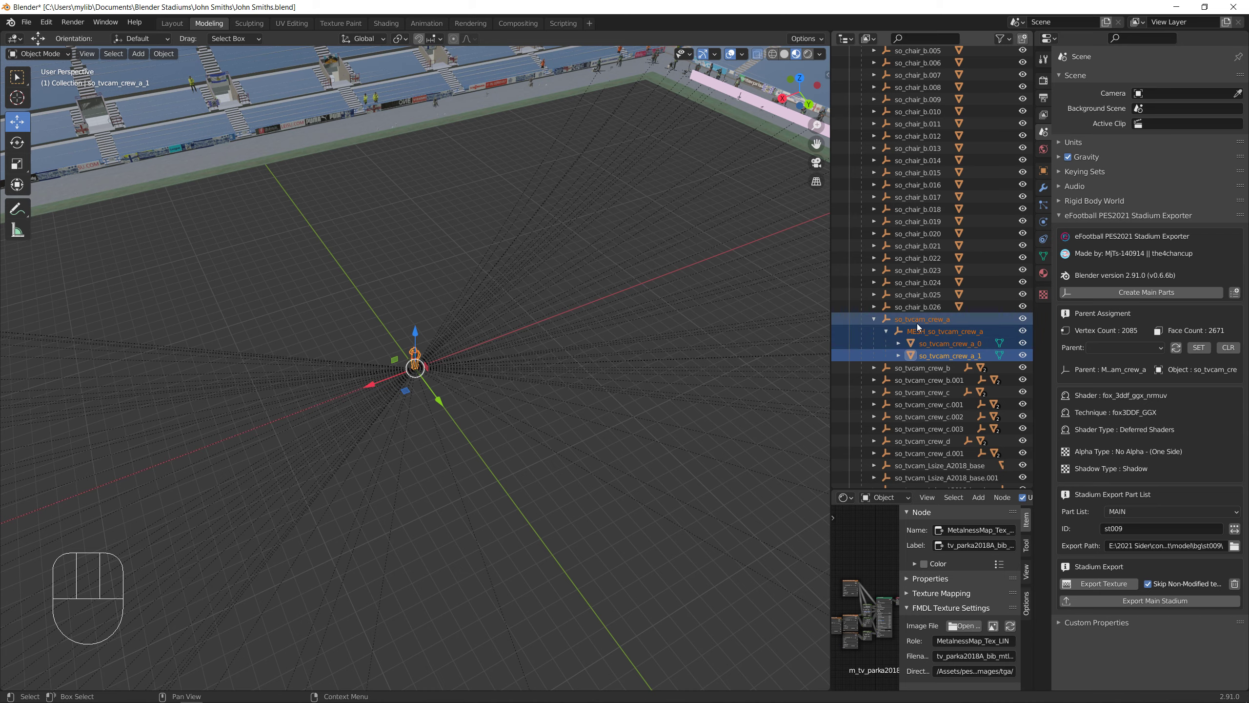
key(Delete)
Check the positions of so_tvcam_crew_b and so_tvcam_crew_b.001 relative to the pink strip and the advertising boards
click(917, 320)
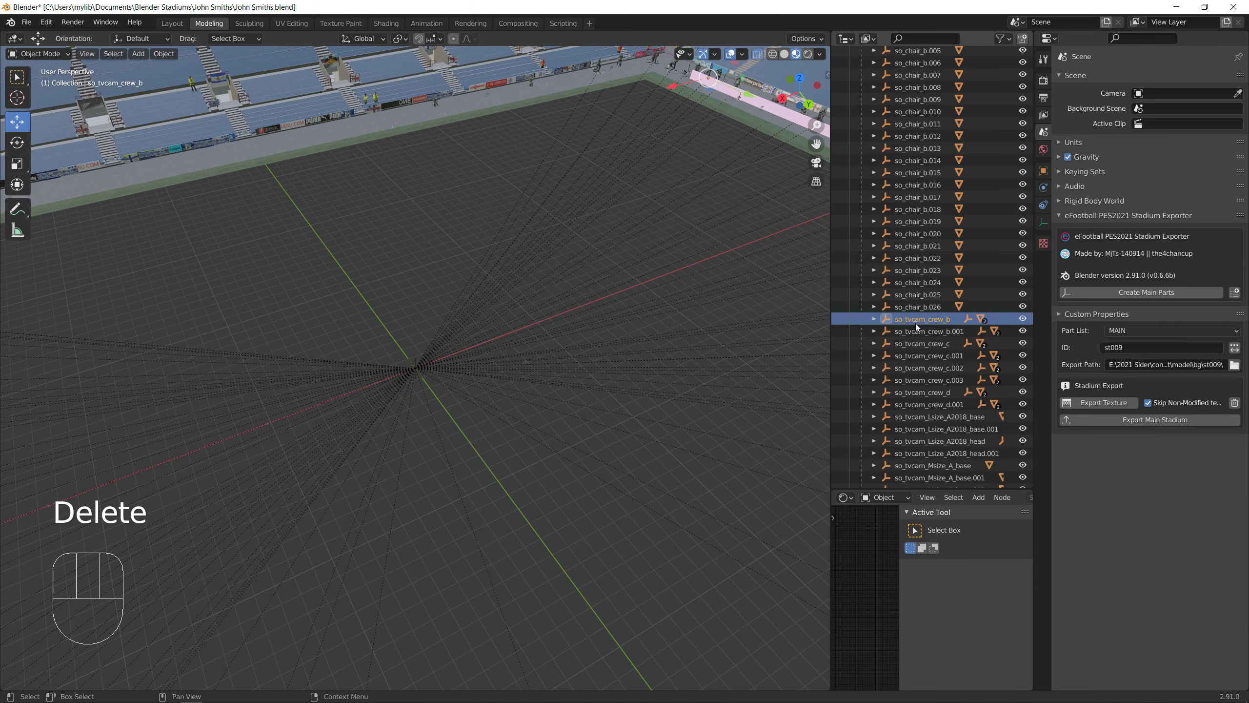
click(83, 50)
click(121, 125)
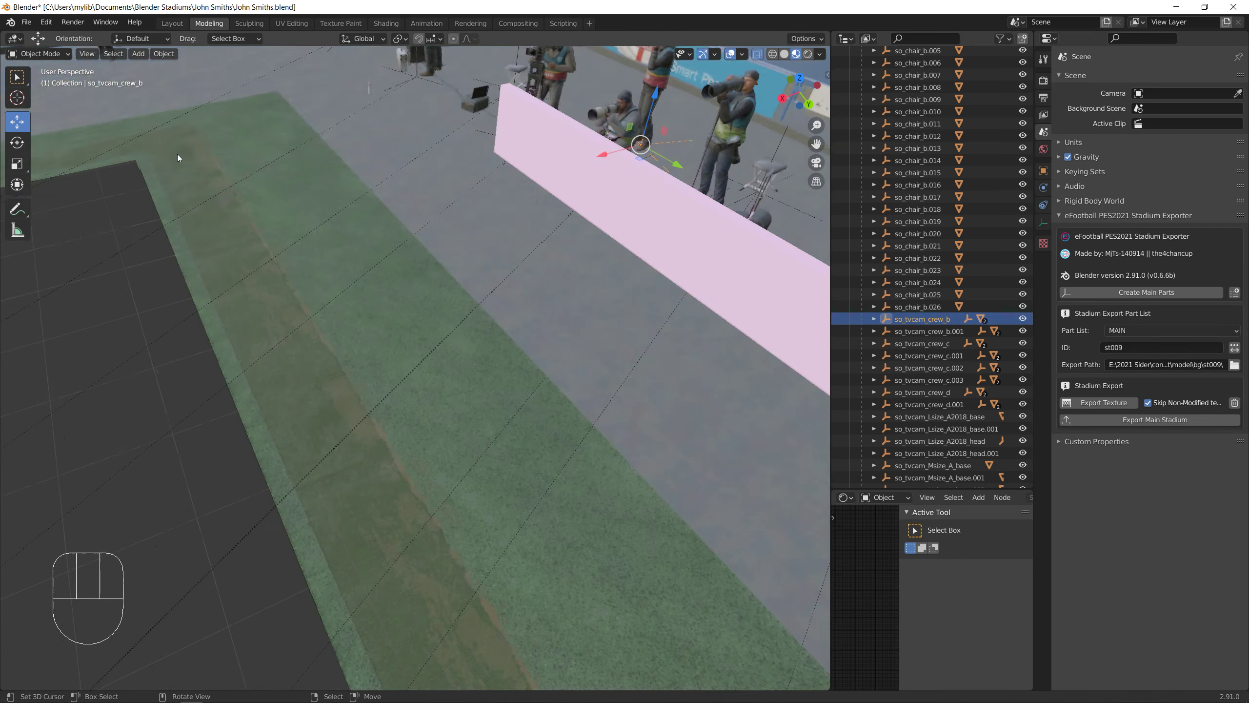
middle_drag(369, 295, 282, 284)
click(934, 331)
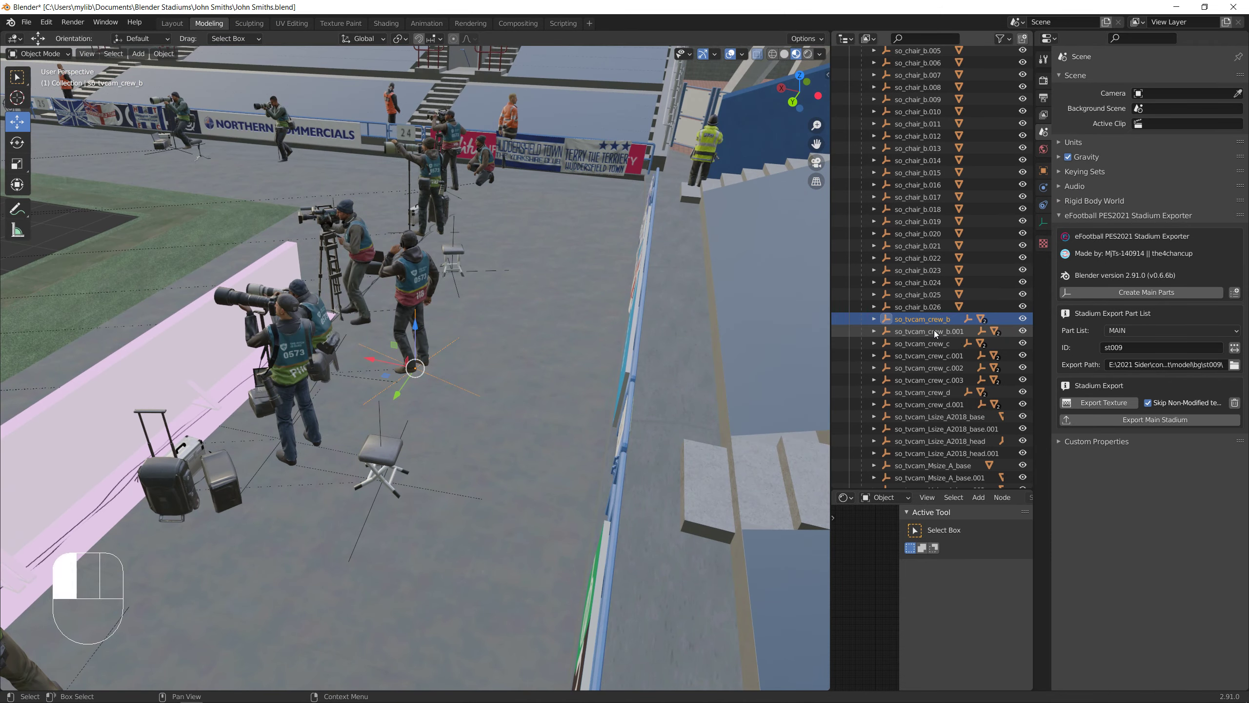
click(81, 54)
click(121, 123)
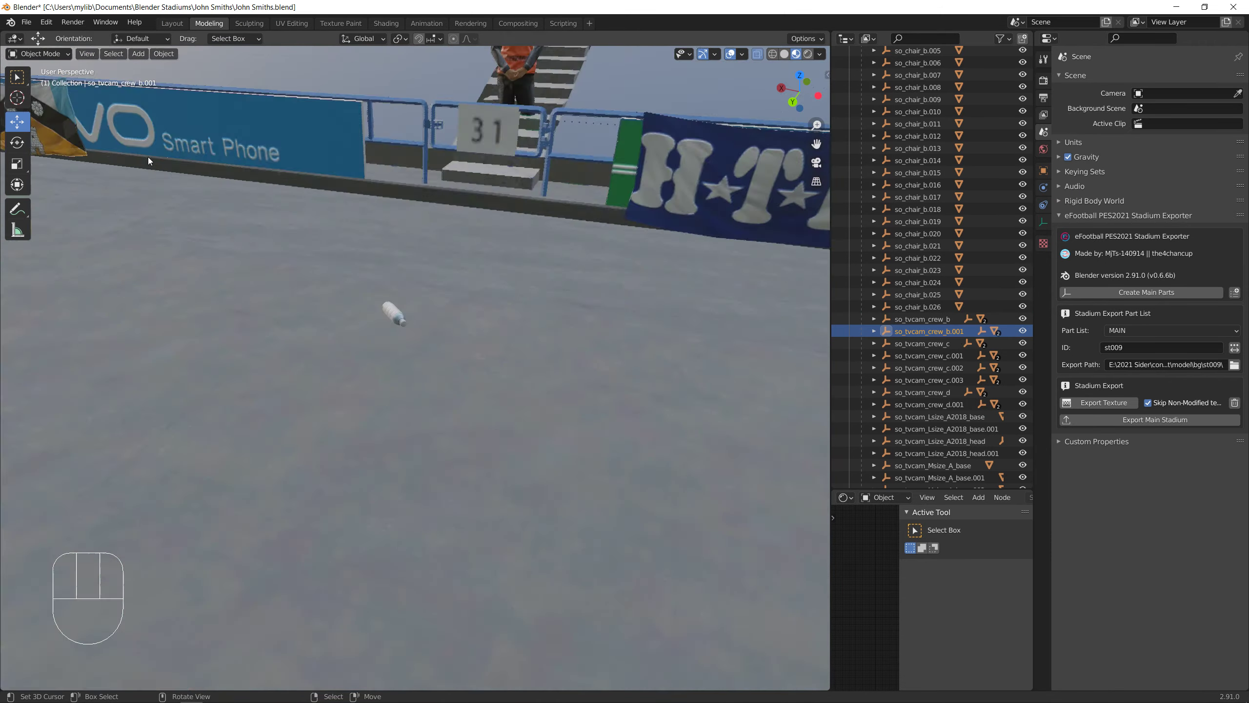
Move the kneeling crew member so_tvcam_crew_c along the Y axis, away from the advertising boards towards the camera tripod
click(924, 343)
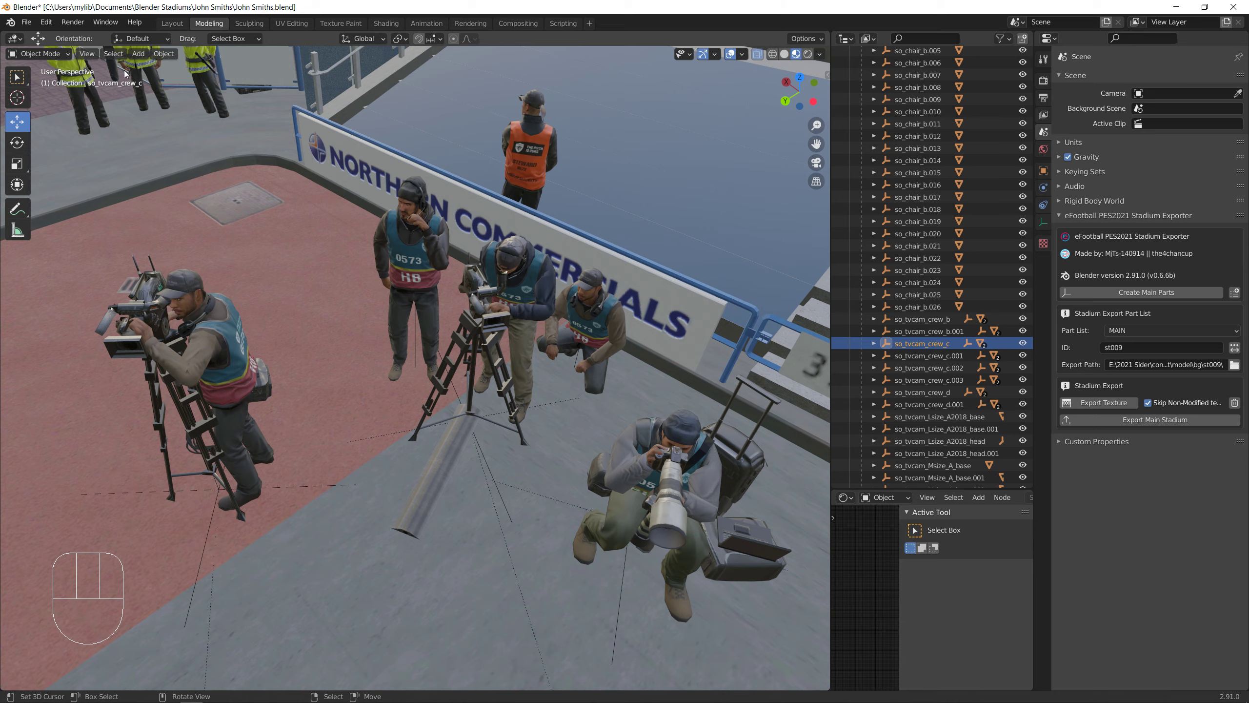
click(87, 54)
click(118, 124)
middle_drag(397, 299, 347, 310)
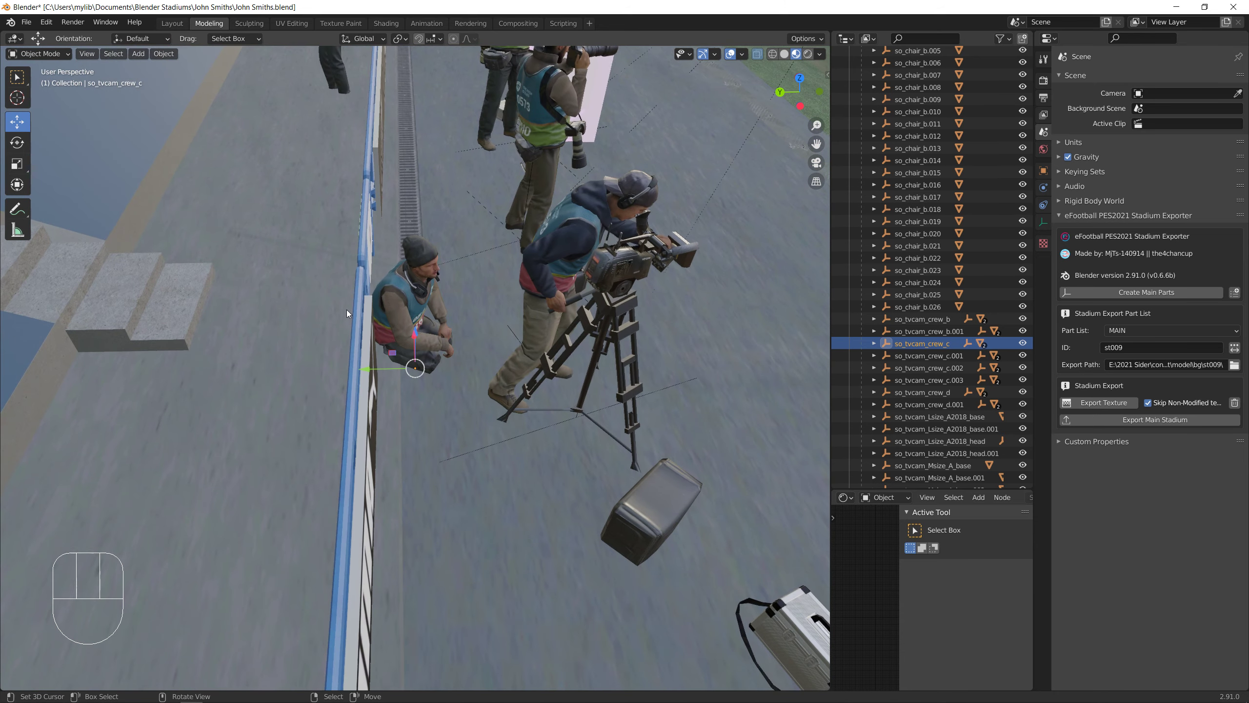
drag(372, 369, 406, 368)
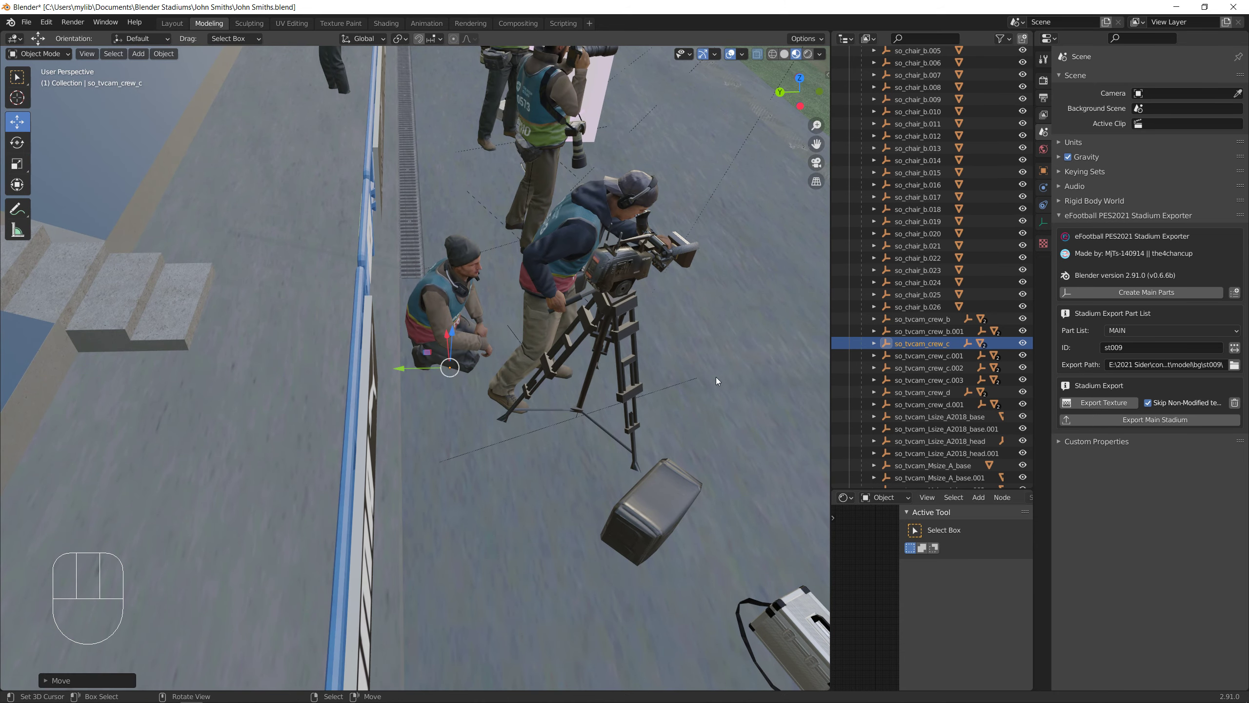
Check the positions of the kneeling crew members so_tvcam_crew_c.001 and so_tvcam_crew_c.002
click(922, 355)
click(87, 54)
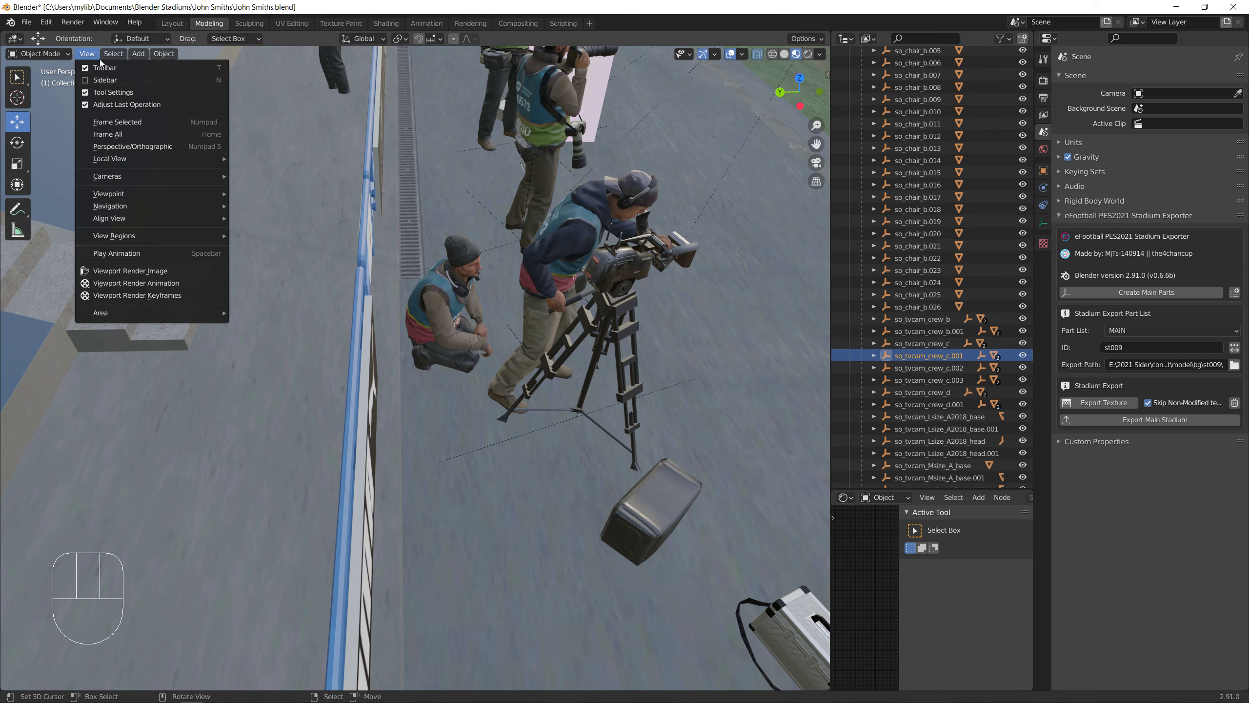
click(113, 122)
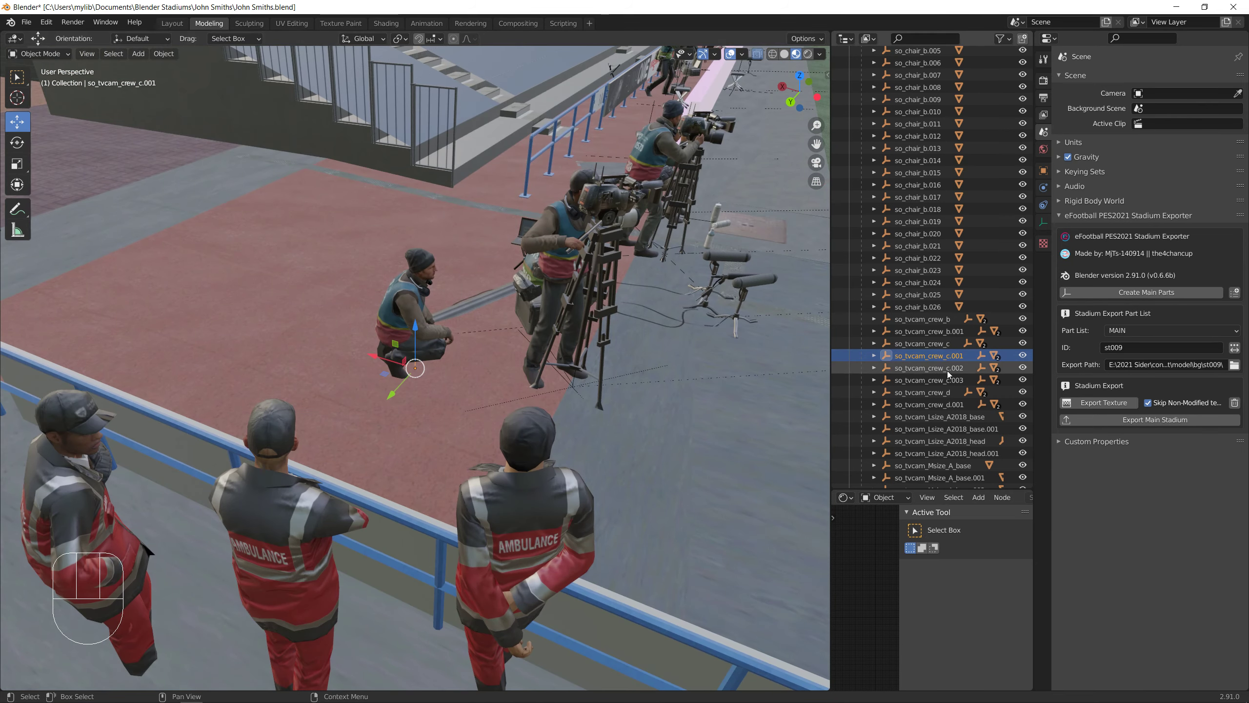
click(893, 365)
click(87, 54)
click(116, 122)
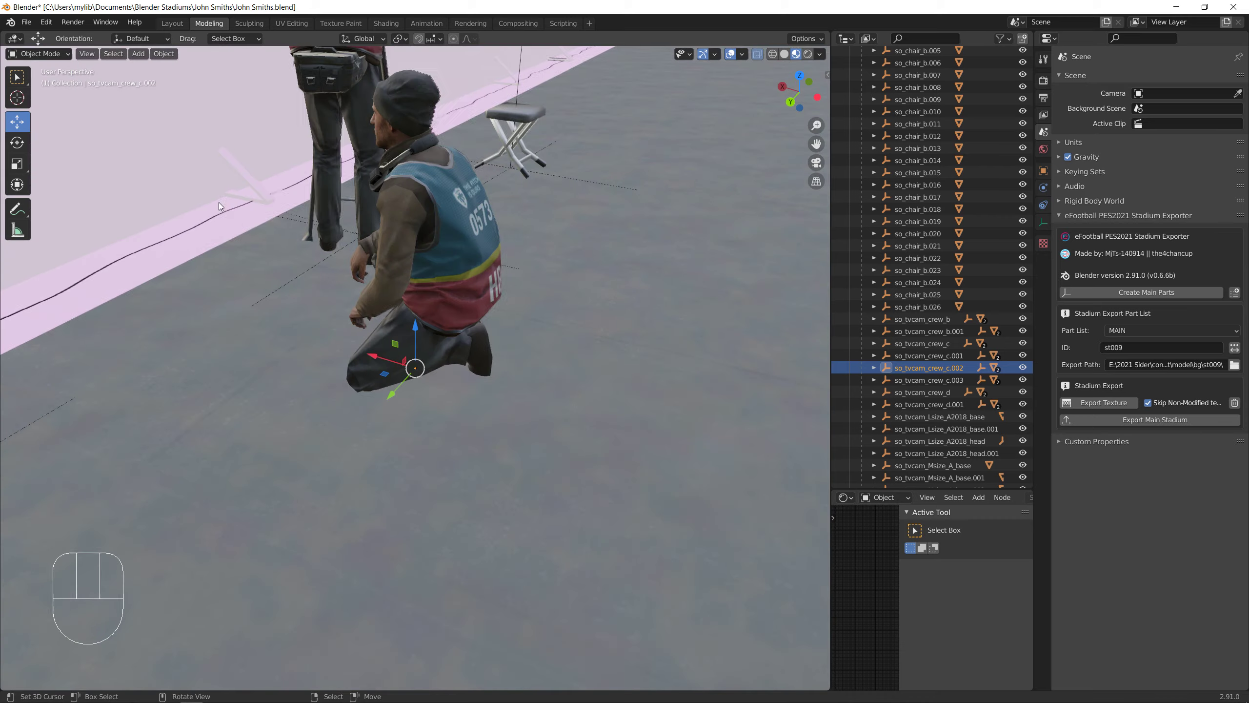
Check the position of the kneeling crew member so_tvcam_crew_c.003 relative to the pitchside surroundings
click(929, 380)
click(87, 54)
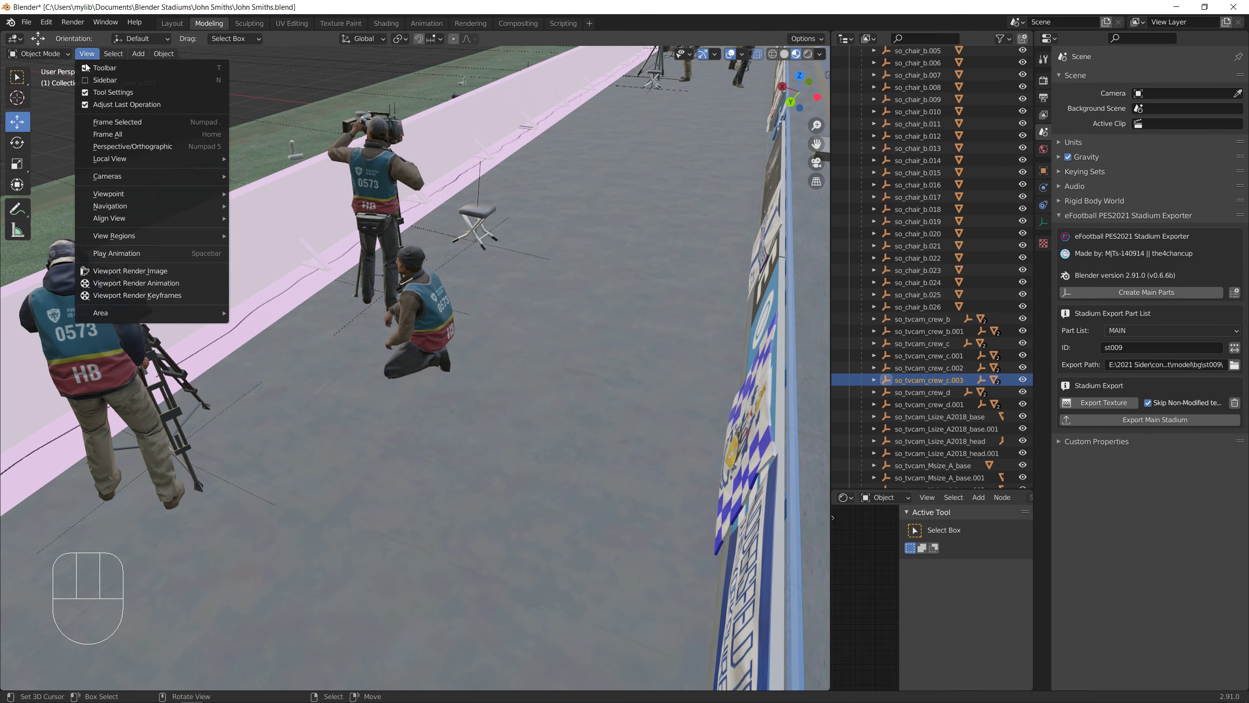
click(113, 122)
Try to move so_tvcam_crew_d along the X axis, across the Viessmann advertising boards towards the pink strip
click(922, 392)
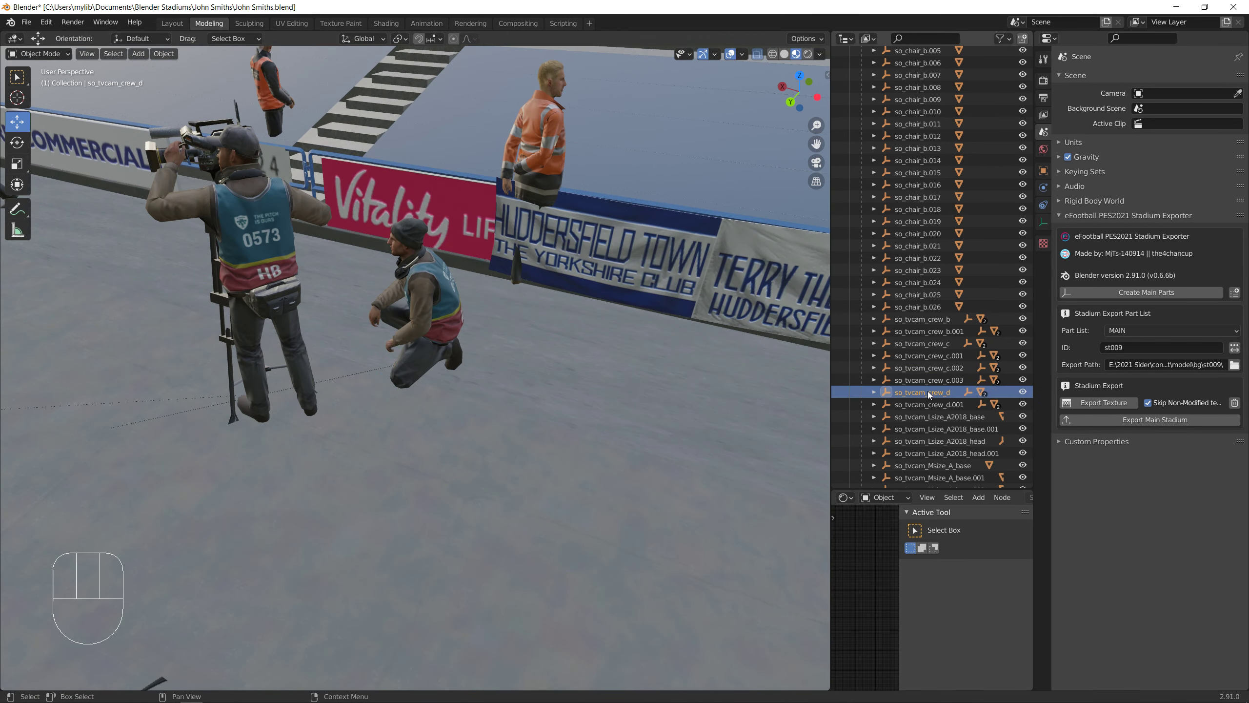
click(92, 52)
click(115, 123)
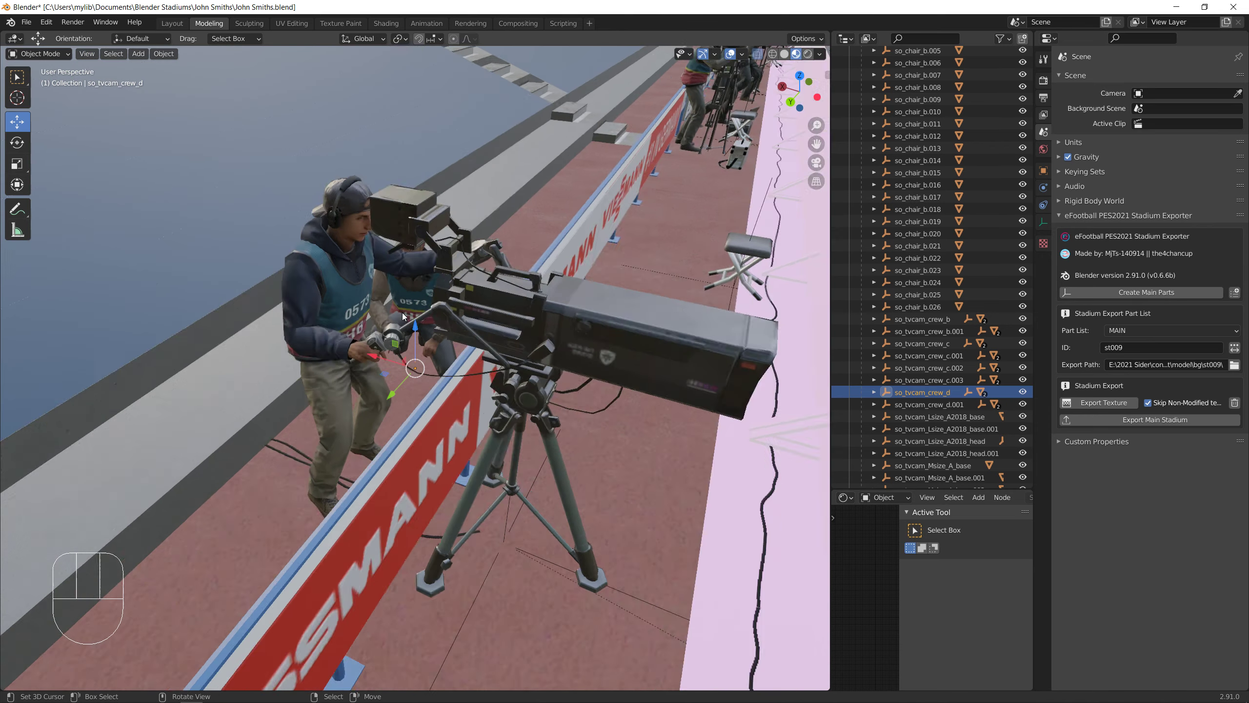
middle_drag(471, 367, 420, 370)
drag(371, 365, 562, 404)
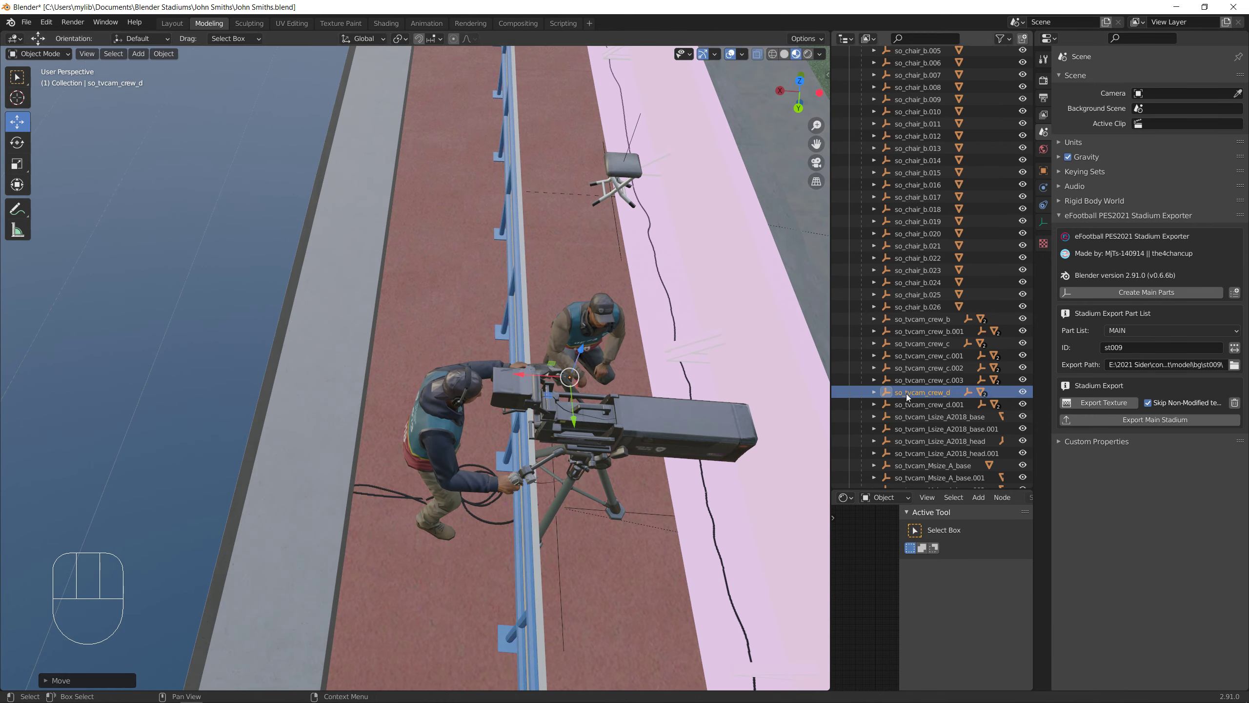
Delete so_tvcam_crew_d together with its child meshes
click(874, 392)
click(886, 404)
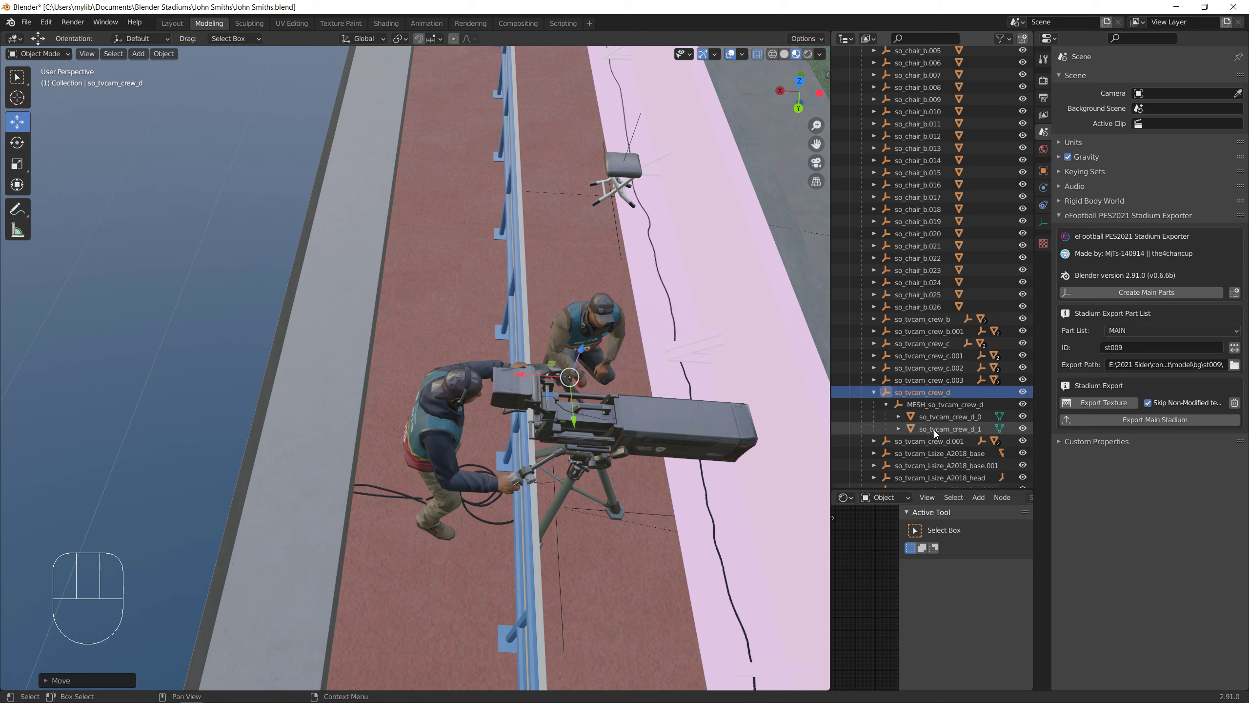
click(934, 428)
shift+click(925, 394)
key(Delete)
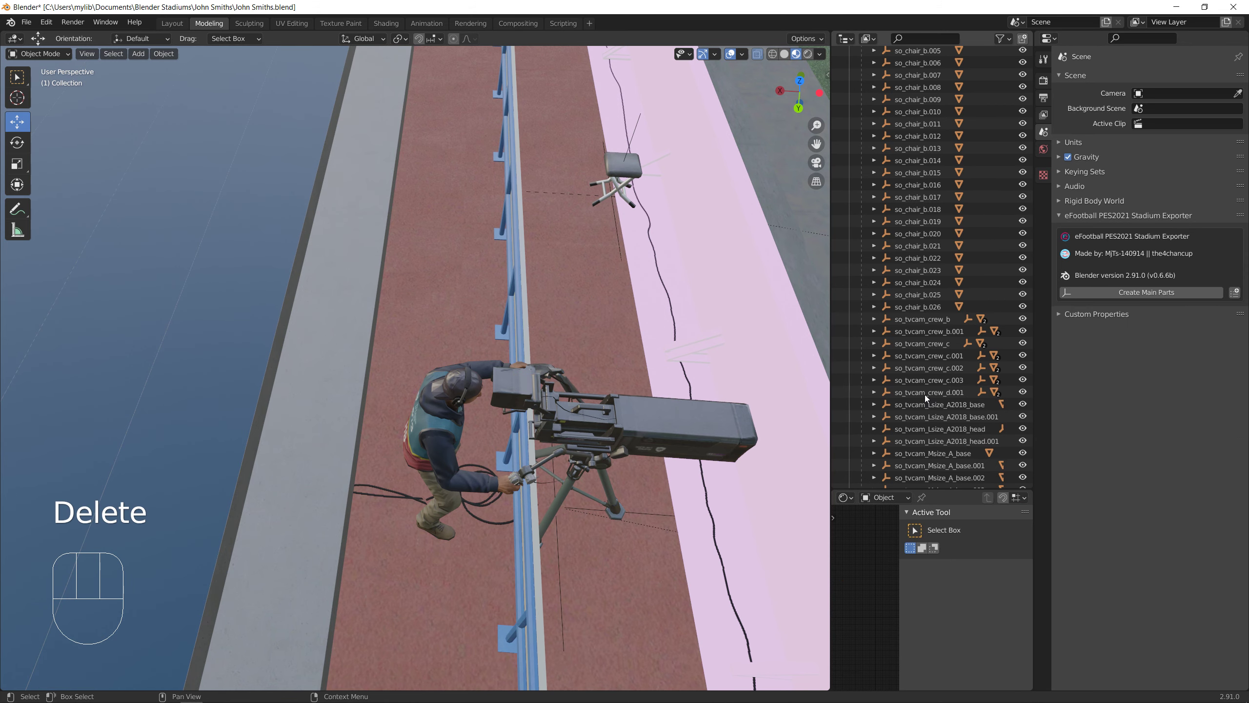
Check the positions of so_tvcam_crew_d.001 and the large camera base so_tvcam_Lsize_A2018_base relative to the advertising boards
click(899, 391)
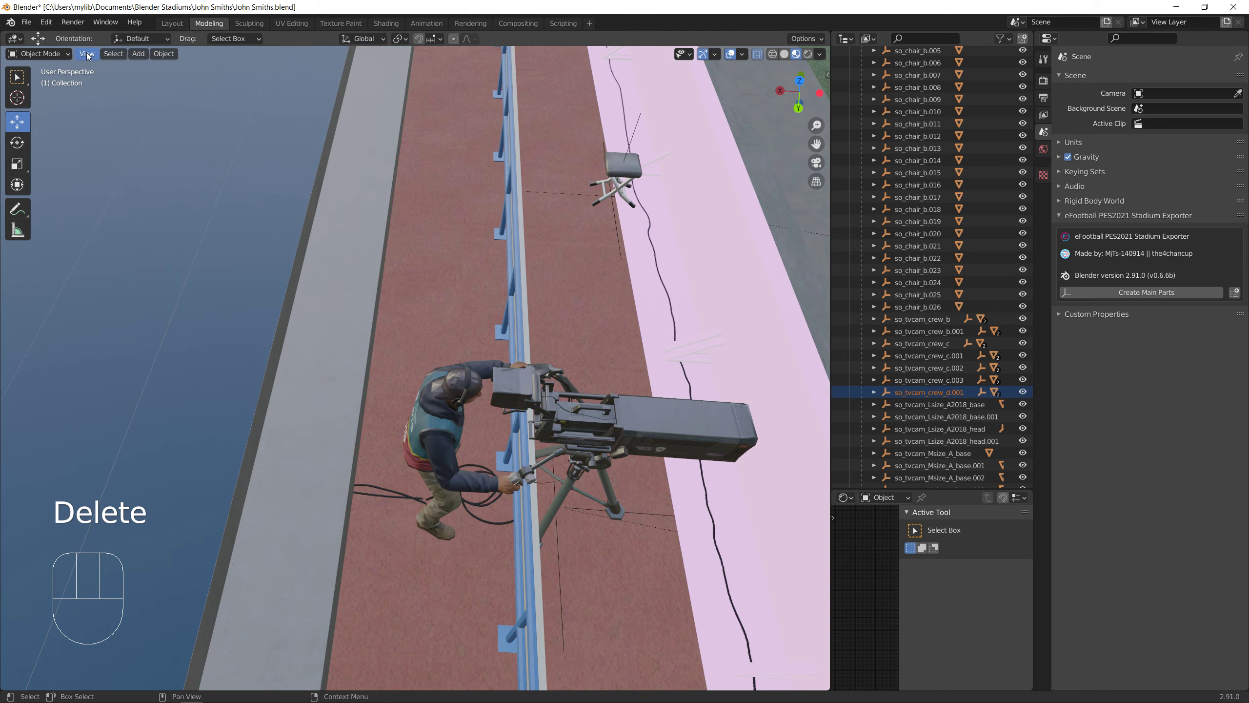
click(86, 54)
scroll(201, 225, down, 8)
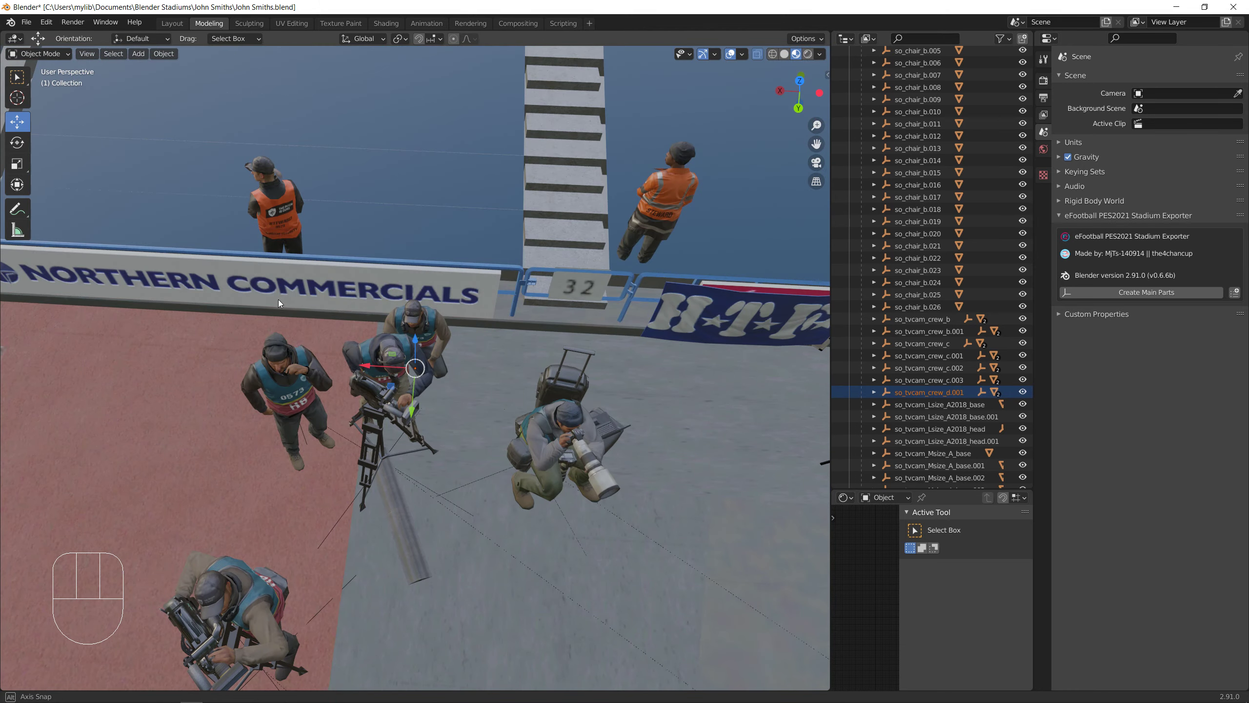
middle_drag(279, 299, 393, 306)
click(930, 405)
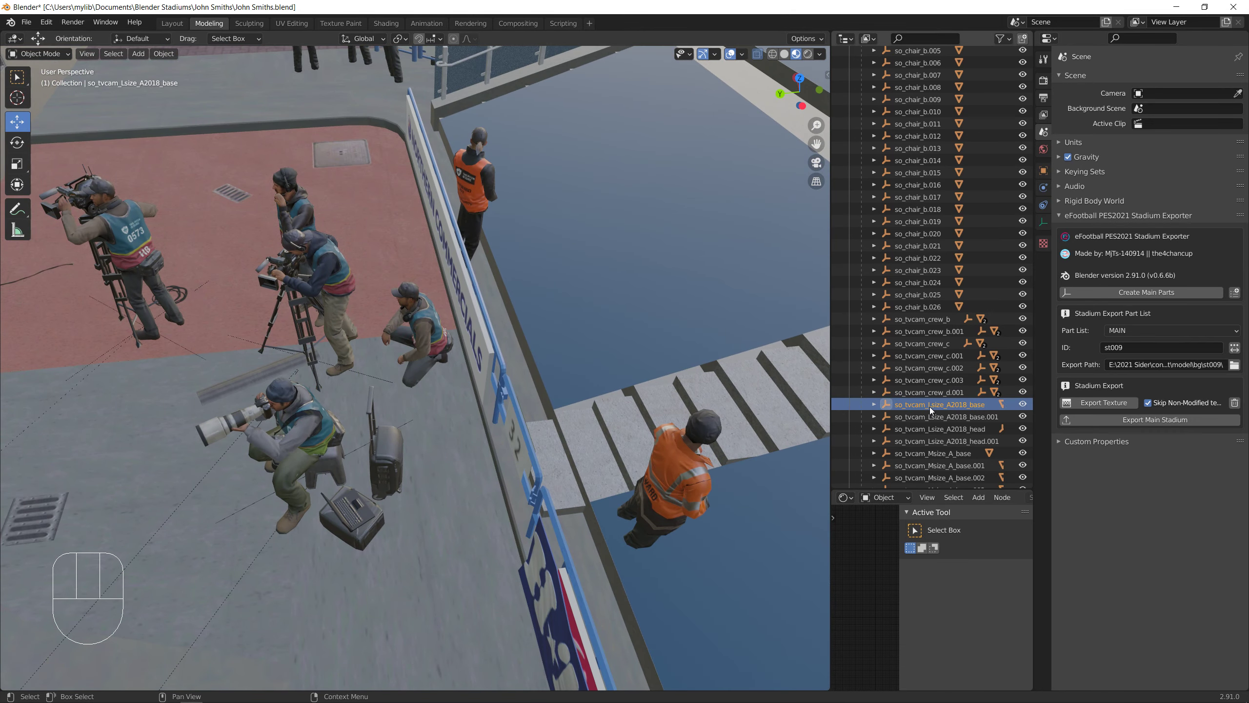
click(86, 53)
click(123, 122)
scroll(246, 208, down, 8)
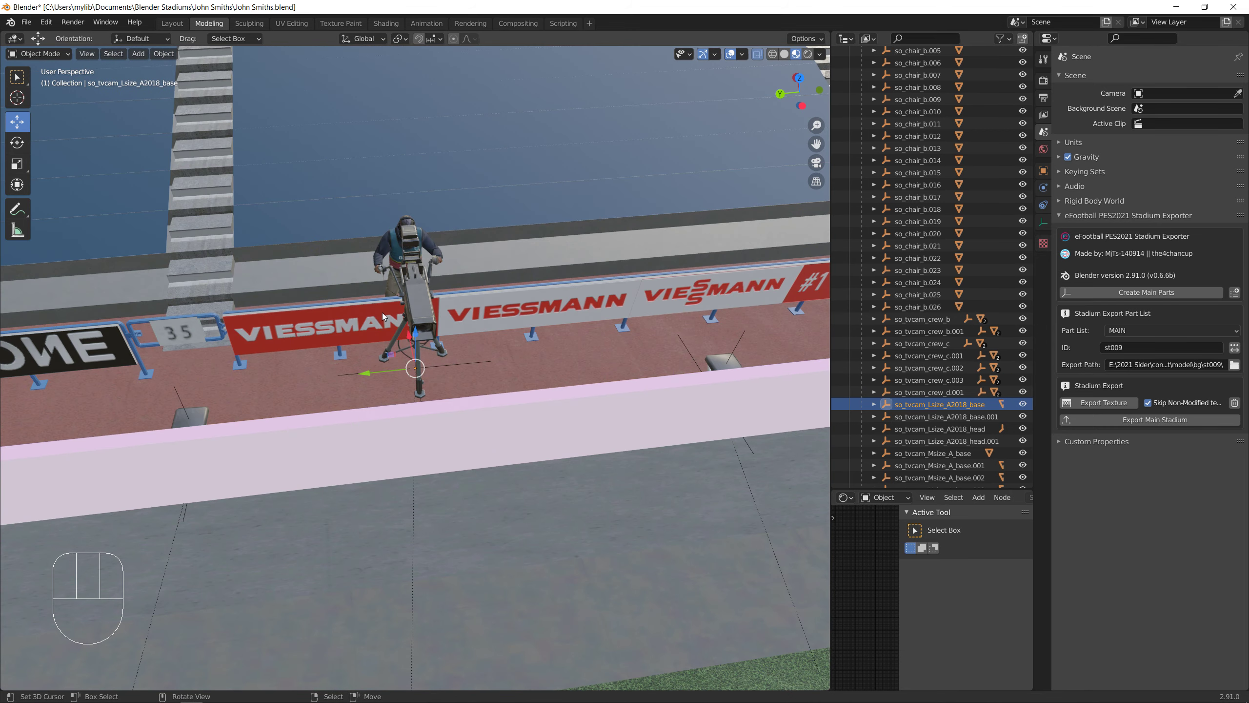
middle_drag(382, 312, 472, 320)
Delete so_tvcam_Lsize_A2018_base and so_tvcam_Lsize_A2018_head with their child meshes beside the Viessmann boards
click(873, 405)
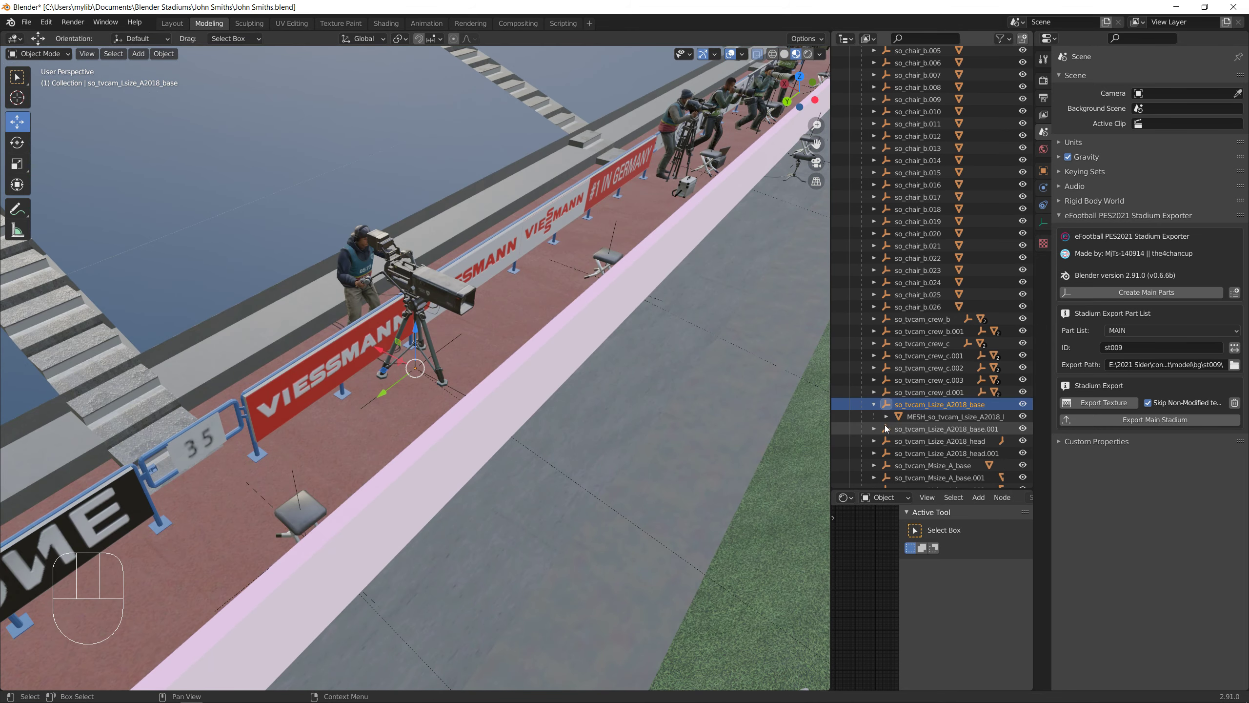
click(887, 416)
click(887, 417)
click(874, 441)
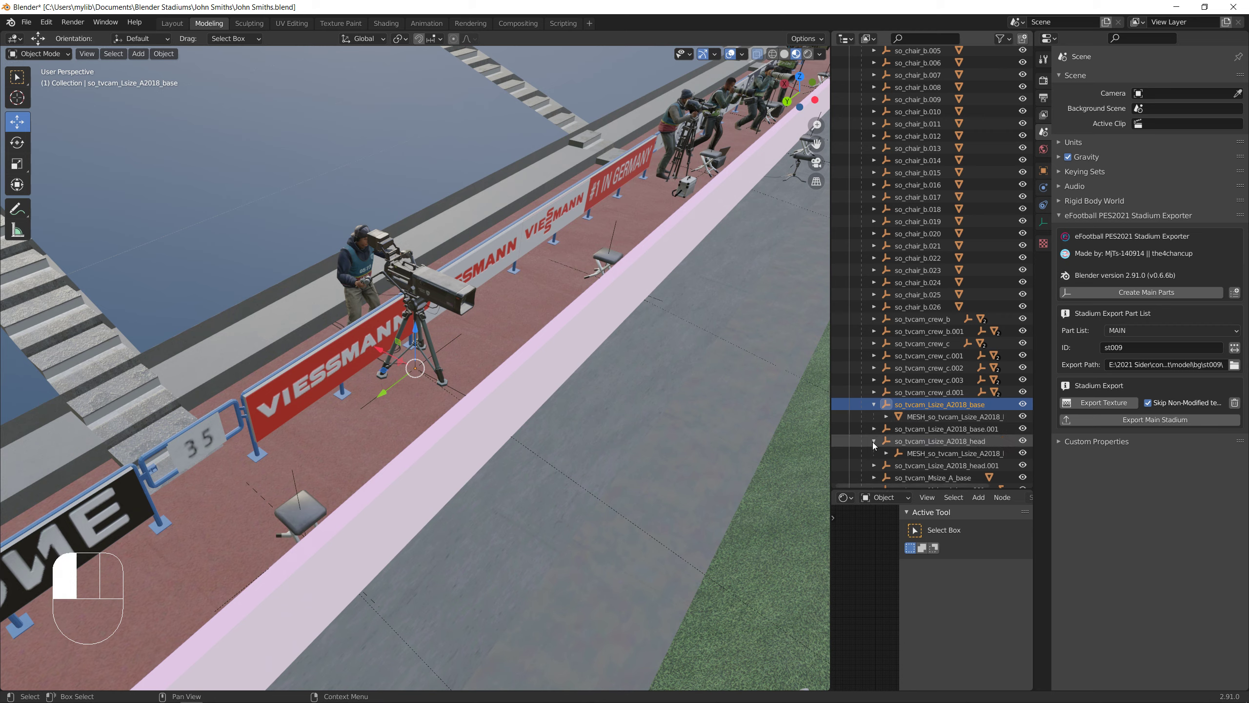
click(886, 453)
scroll(911, 453, down, 2)
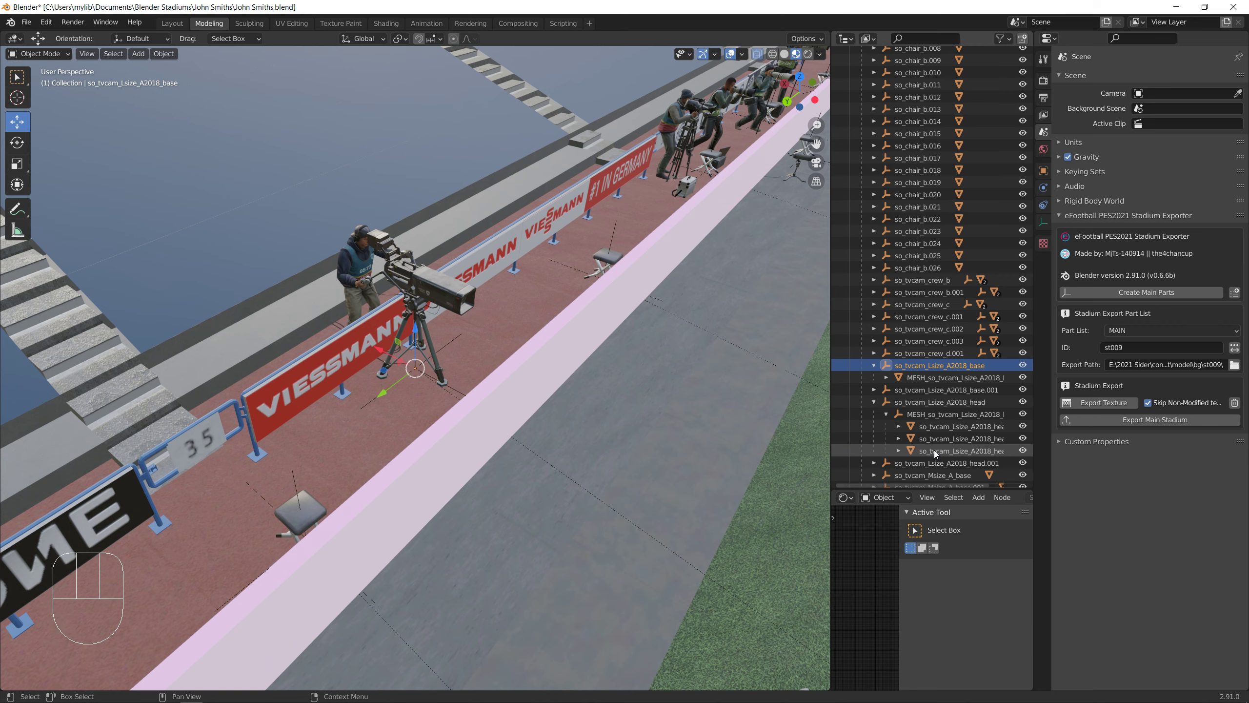
click(934, 451)
shift+click(924, 406)
ctrl+click(919, 367)
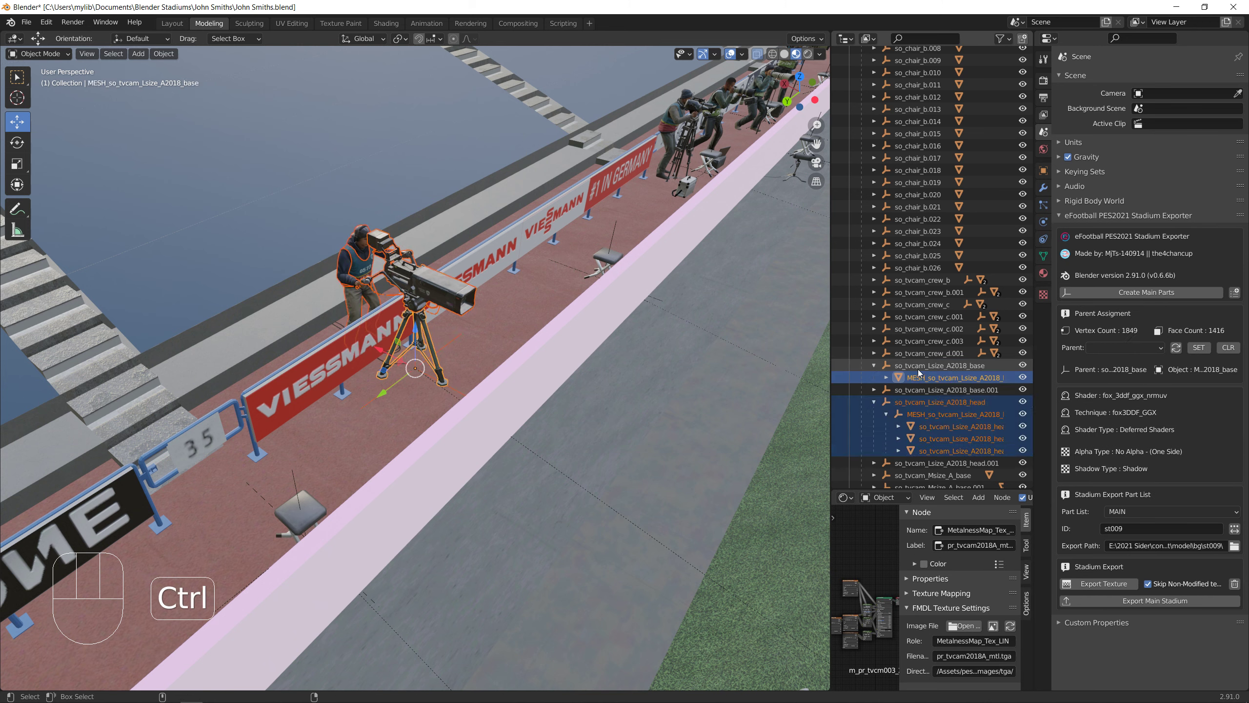
key(Delete)
Check the positions of so_tvcam_Lsize_A2018_base.001 and so_tvcam_Msize_A_base relative to the pink strip
click(895, 370)
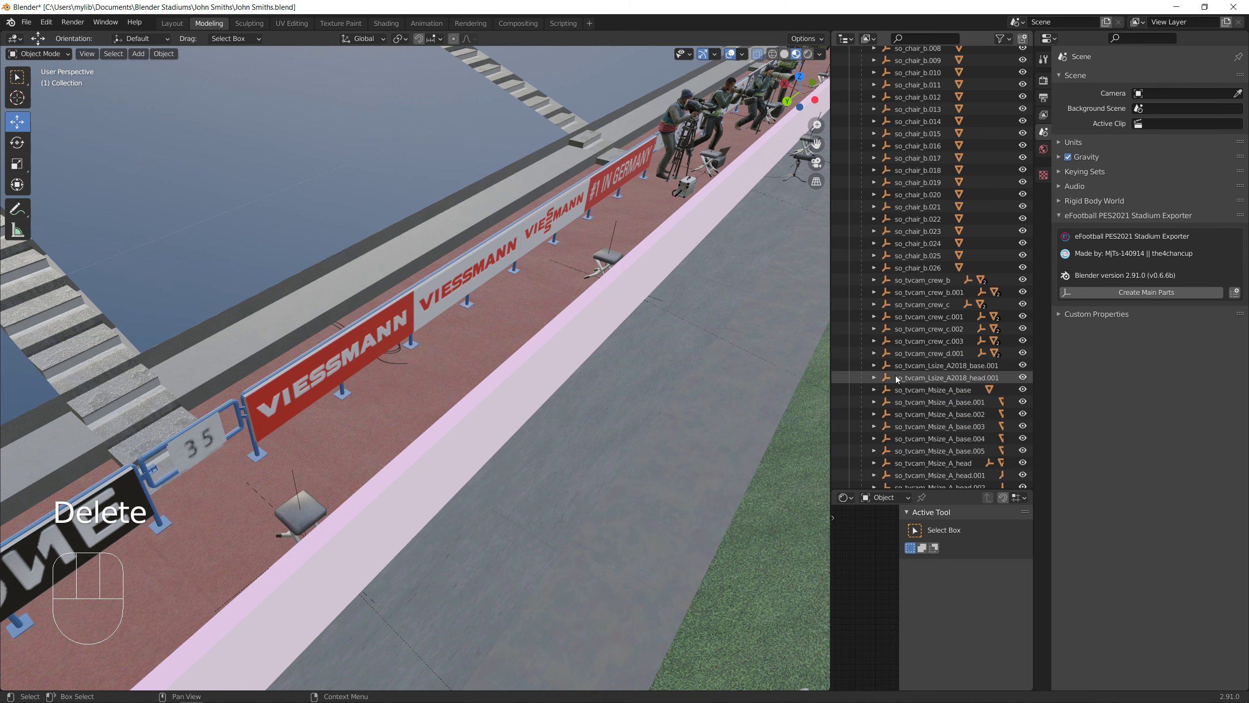
click(83, 53)
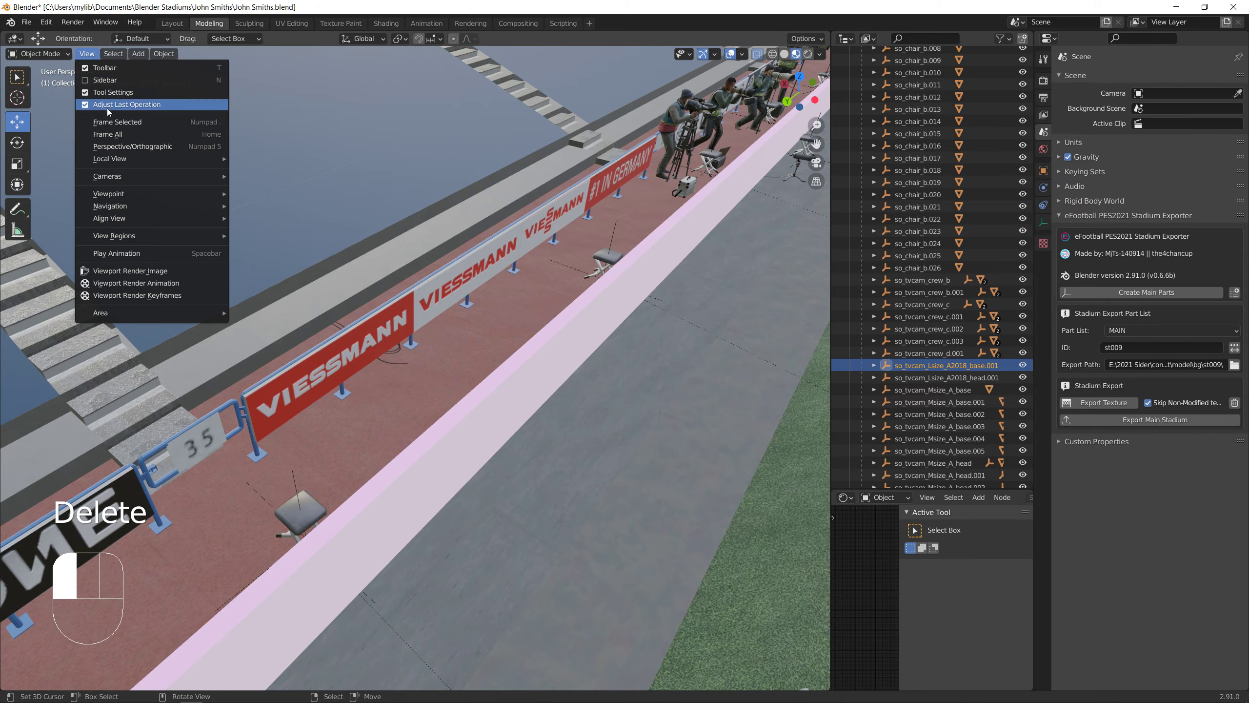
click(108, 122)
middle_drag(362, 329, 254, 364)
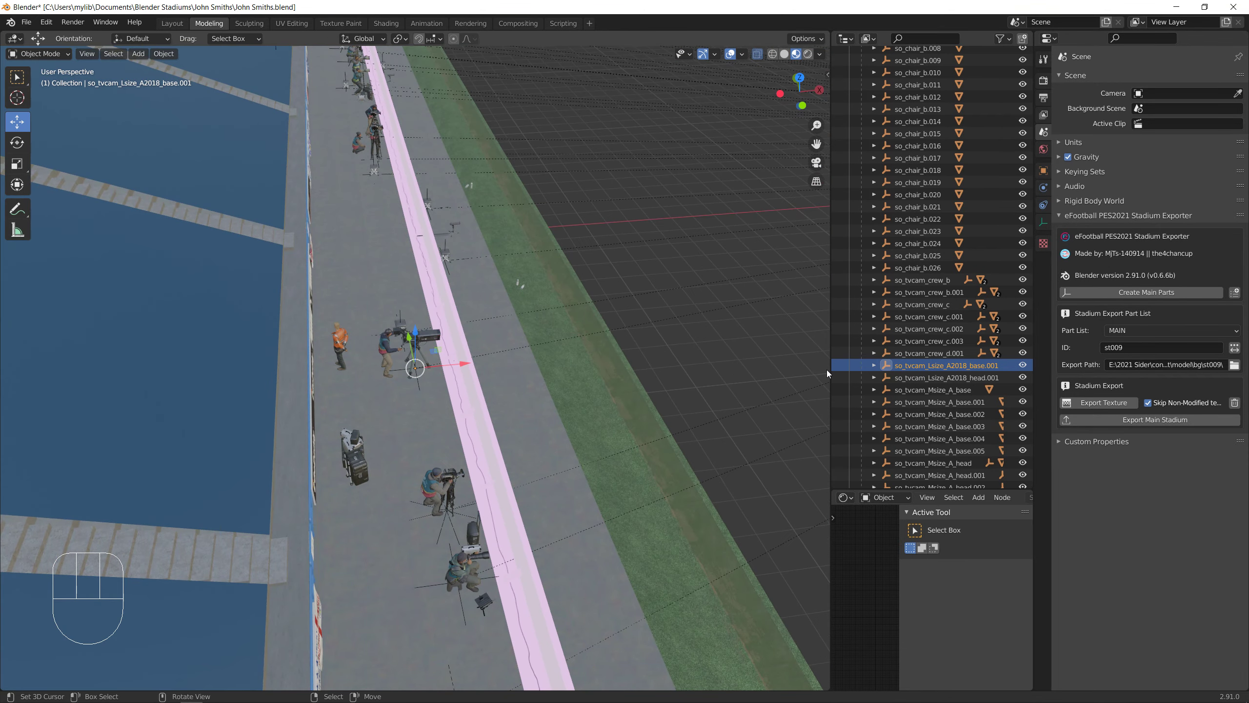
click(912, 392)
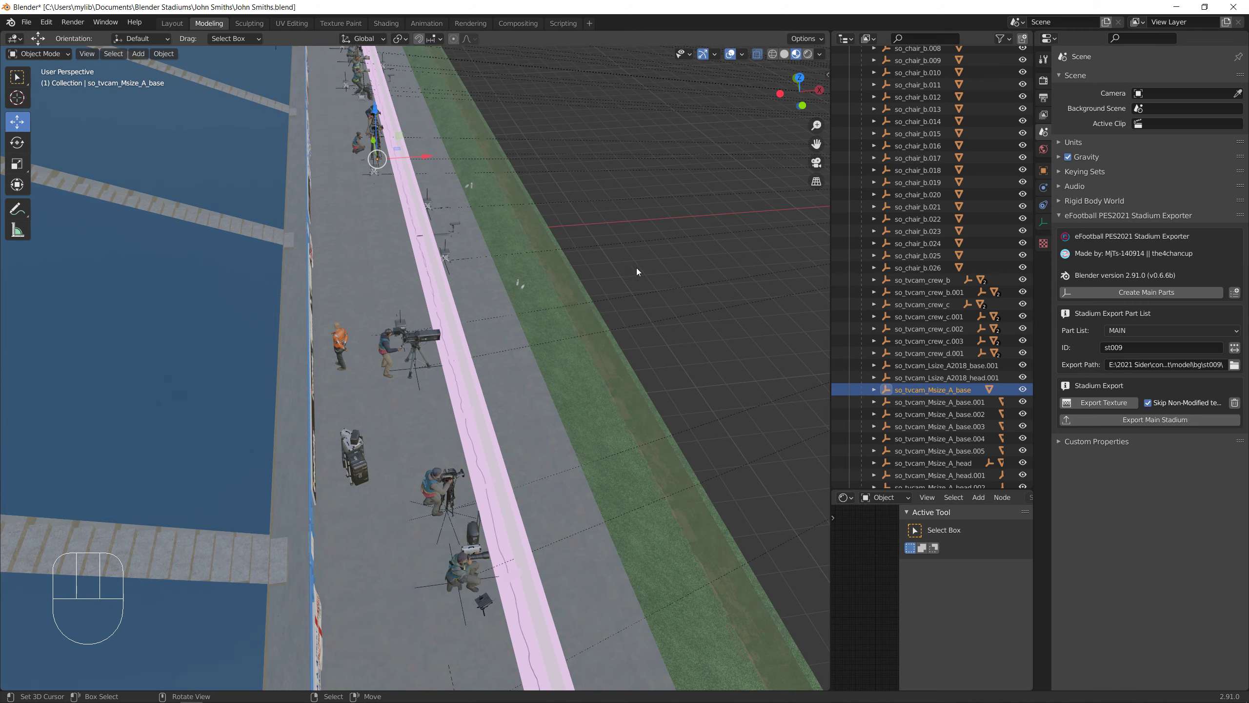
click(86, 54)
click(117, 127)
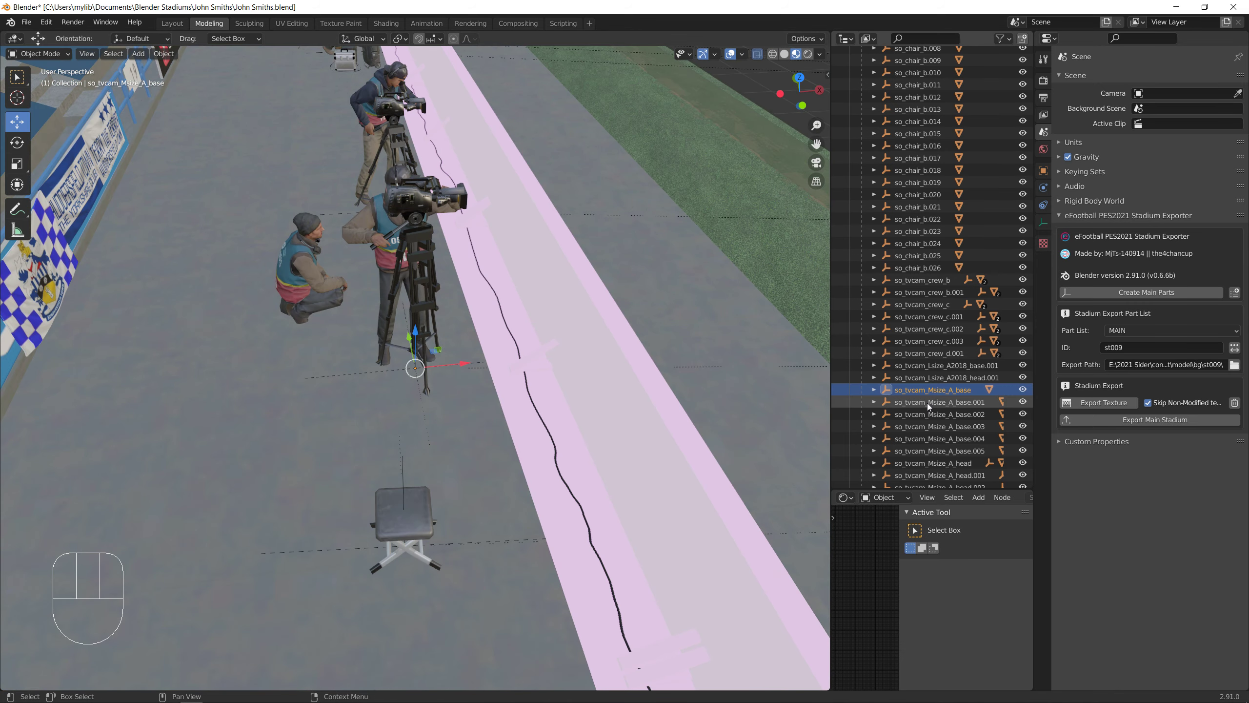
Move so_tvcam_Msize_A_base.001 and so_tvcam_Msize_A_head.001 together along the X axis, away from the advertising boards towards the pink strip
click(929, 402)
click(86, 54)
click(123, 124)
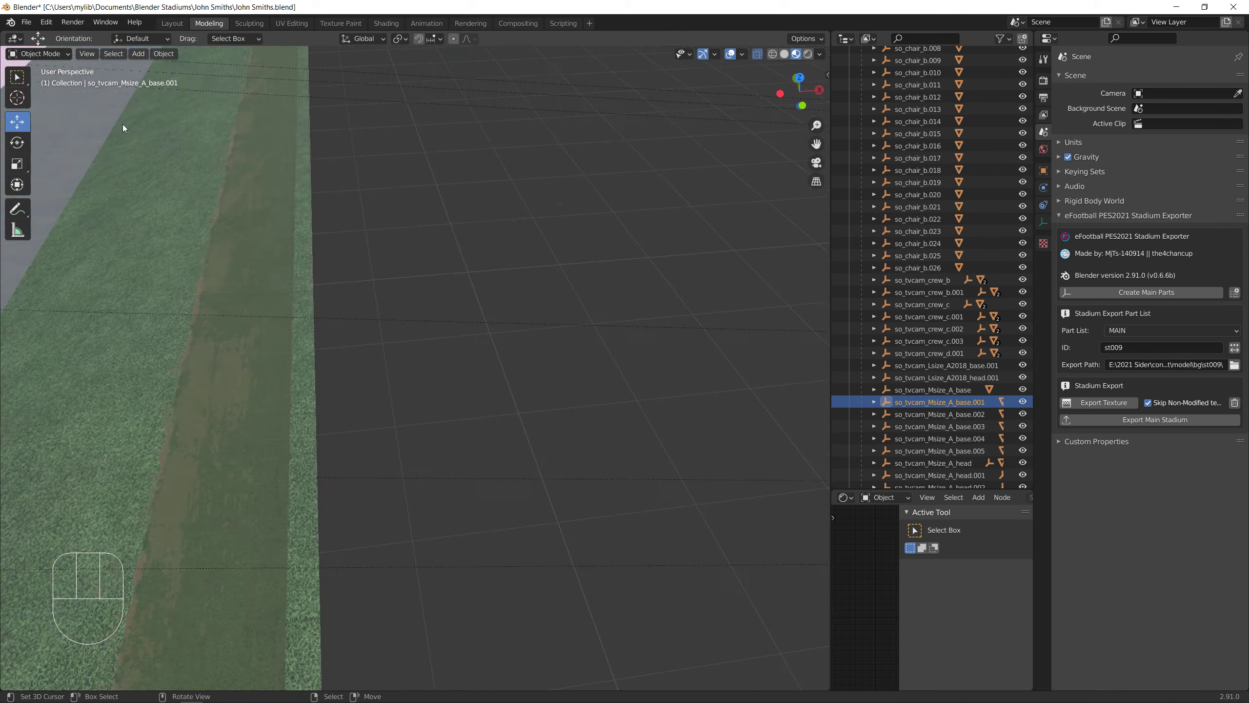
scroll(970, 357, down, 1)
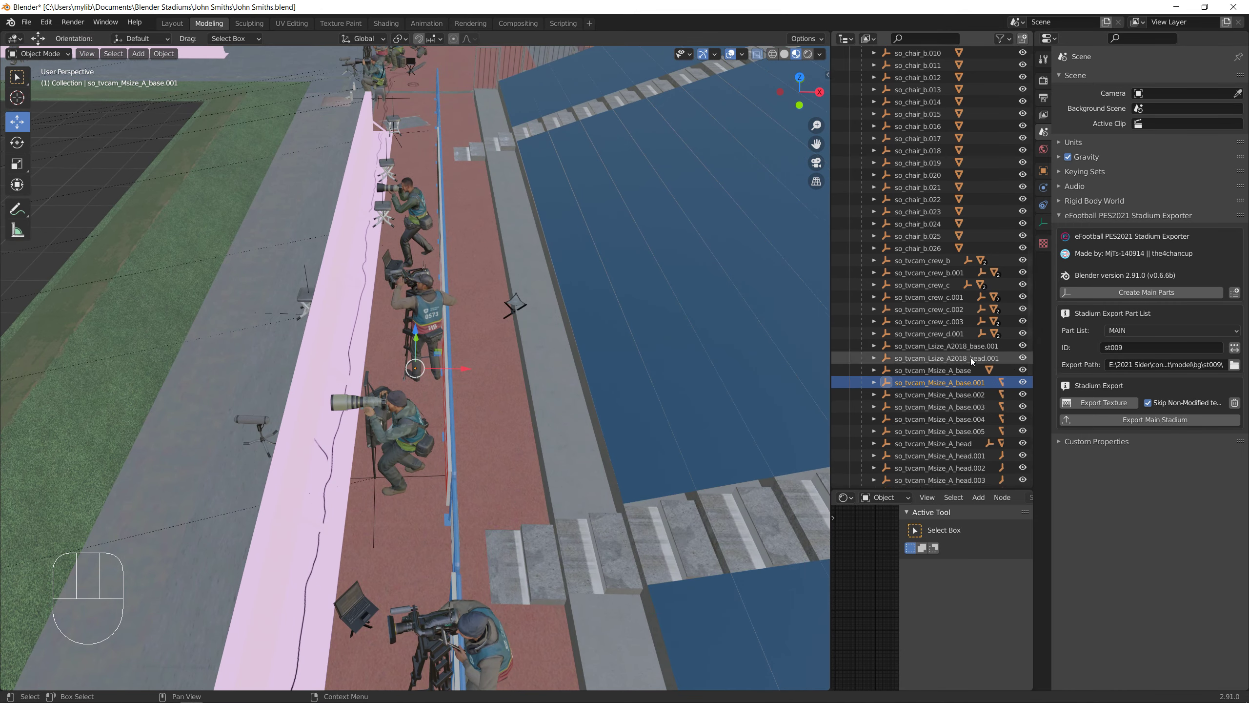
scroll(970, 358, down, 2)
ctrl+click(970, 418)
drag(468, 369, 452, 370)
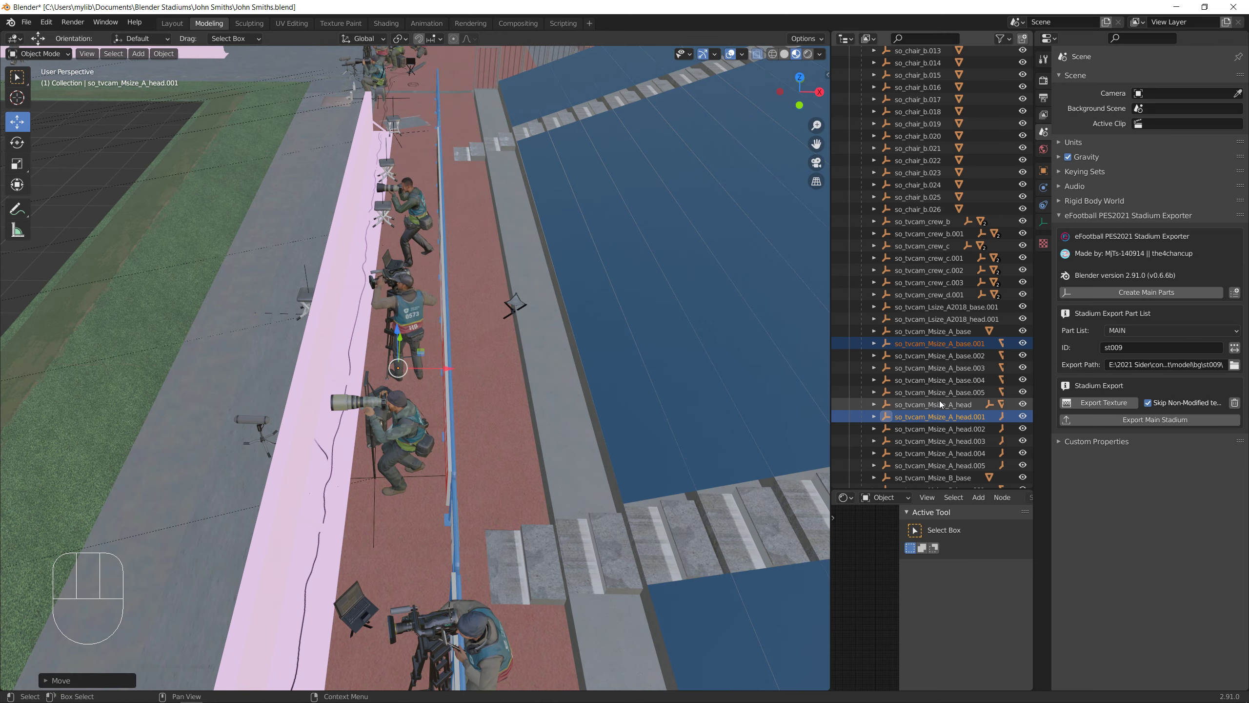
Check the positions of the camera bases so_tvcam_Msize_A_base.002 and so_tvcam_Msize_A_base.003
click(918, 361)
click(87, 53)
click(113, 125)
scroll(273, 220, down, 3)
click(939, 367)
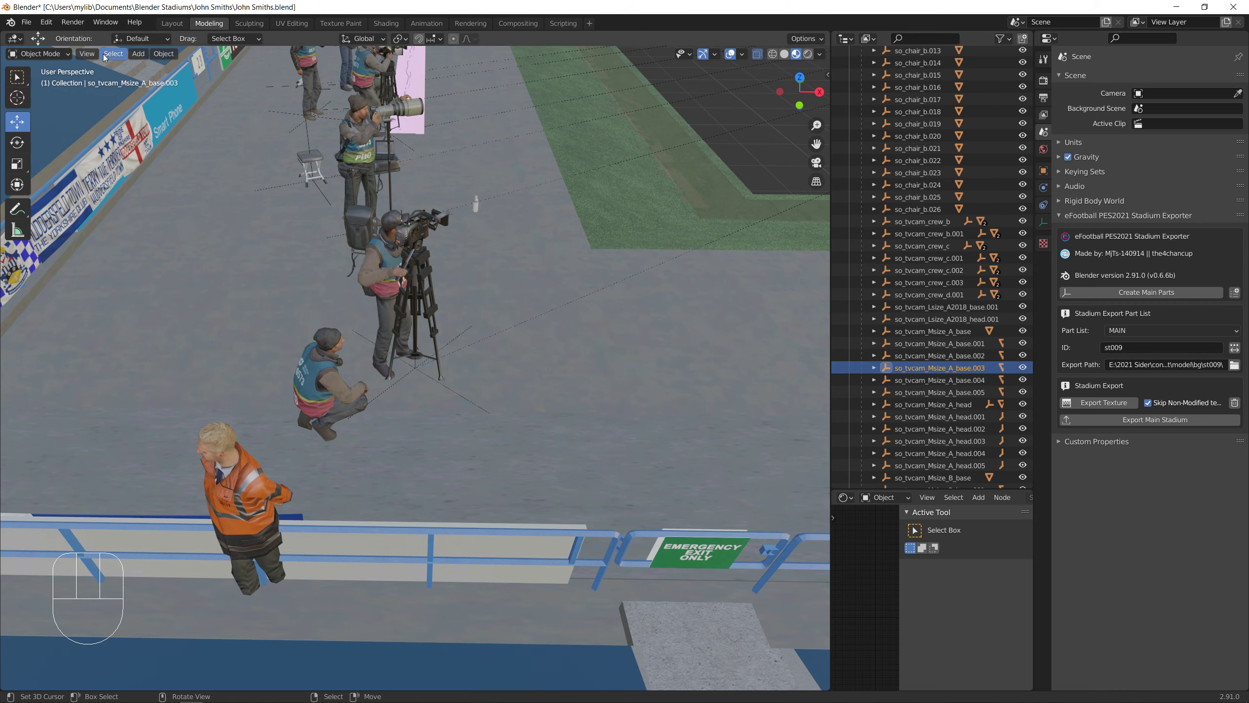
click(88, 53)
click(109, 123)
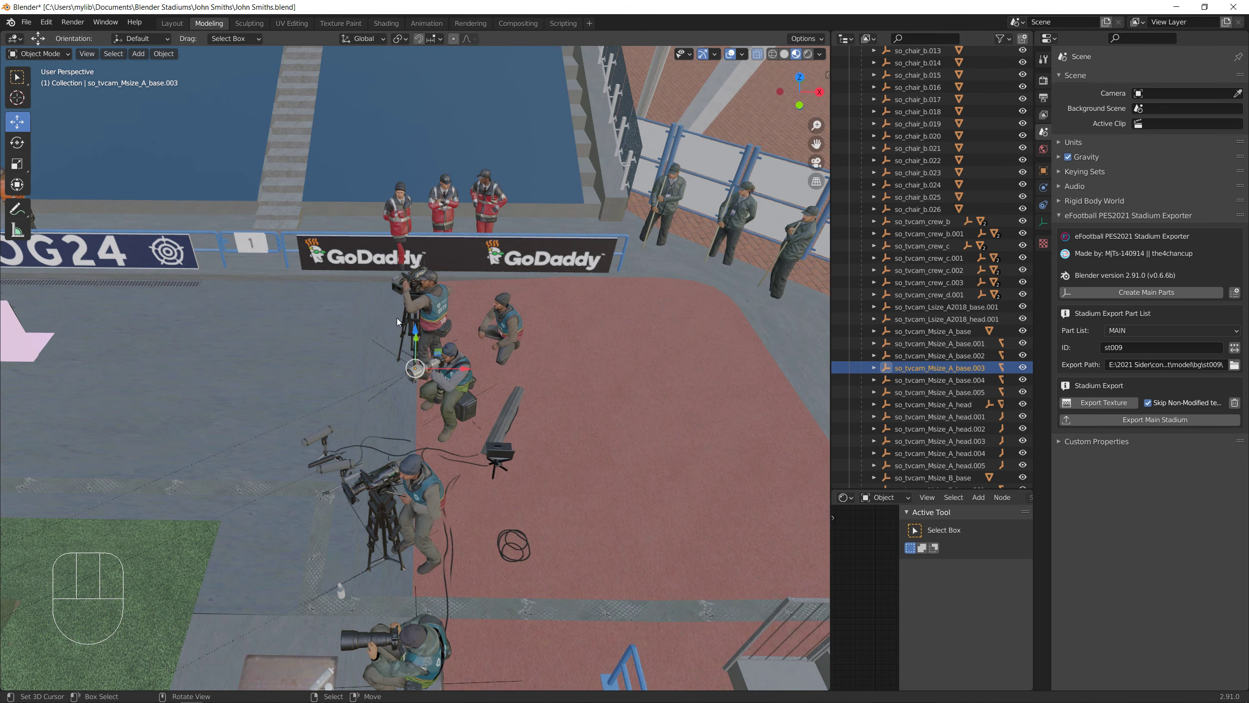
Check the positions of the camera bases so_tvcam_Msize_A_base.004 and so_tvcam_Msize_A_base.005
click(929, 379)
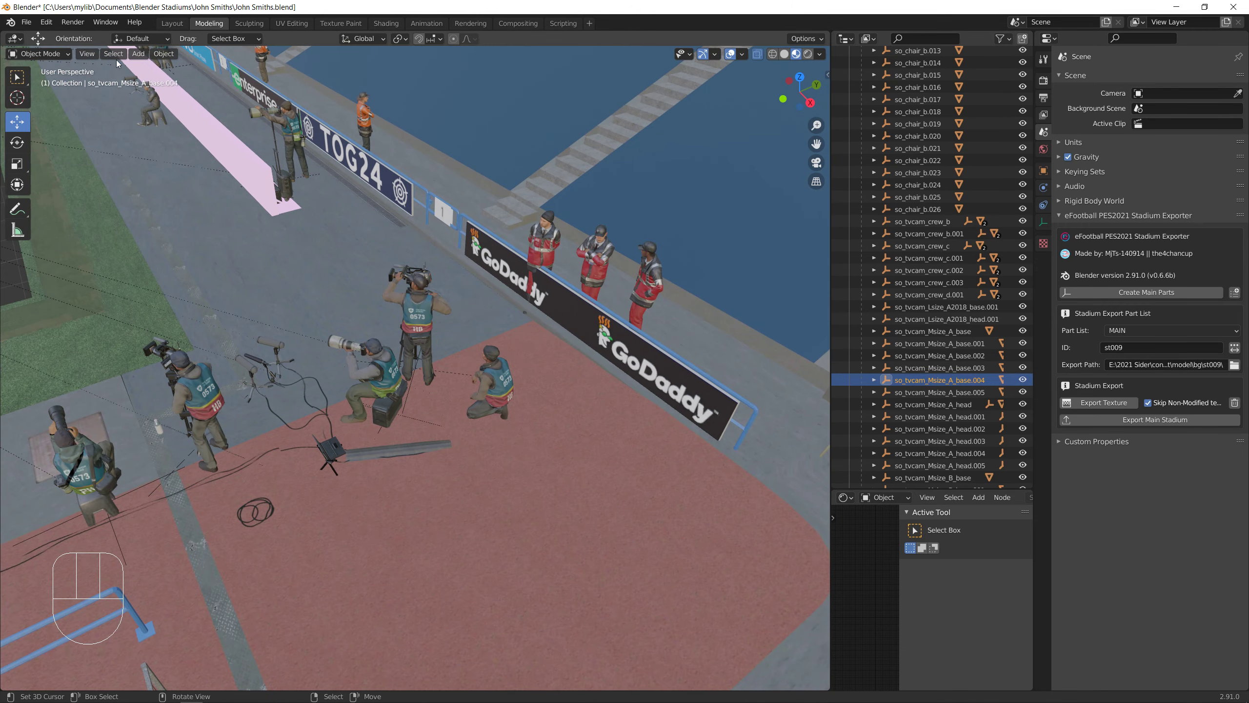
click(86, 53)
click(111, 122)
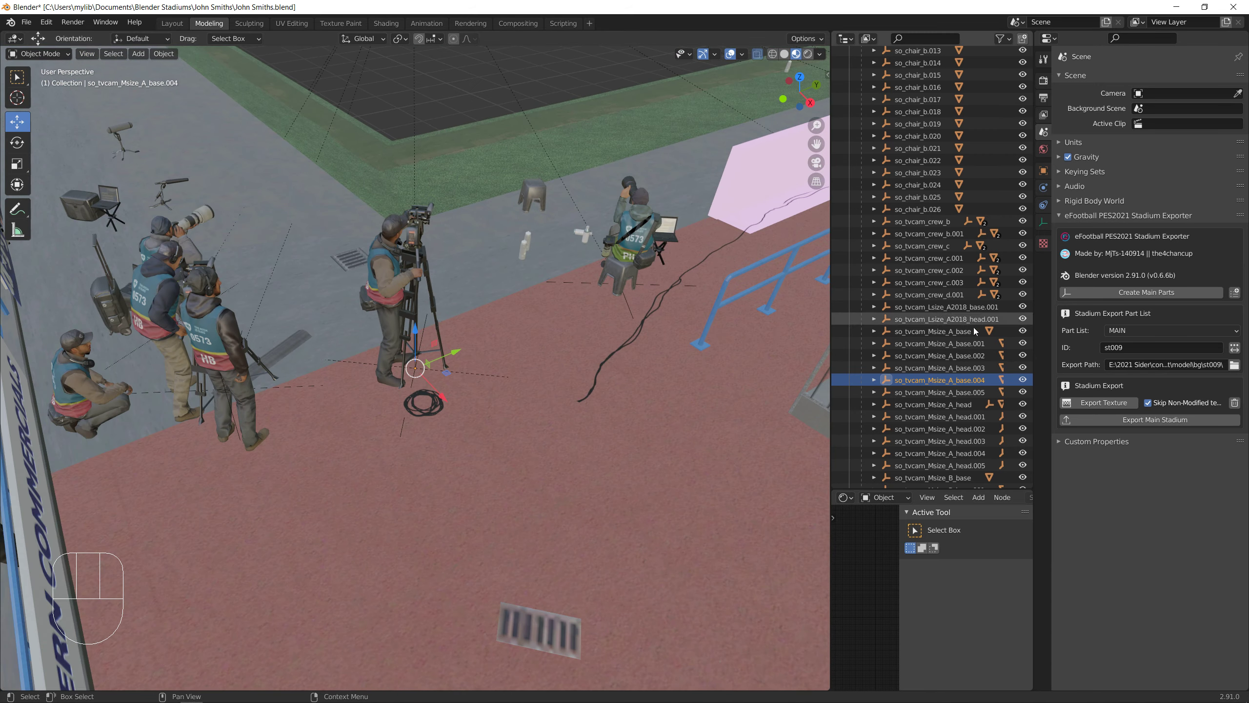
click(920, 393)
click(80, 54)
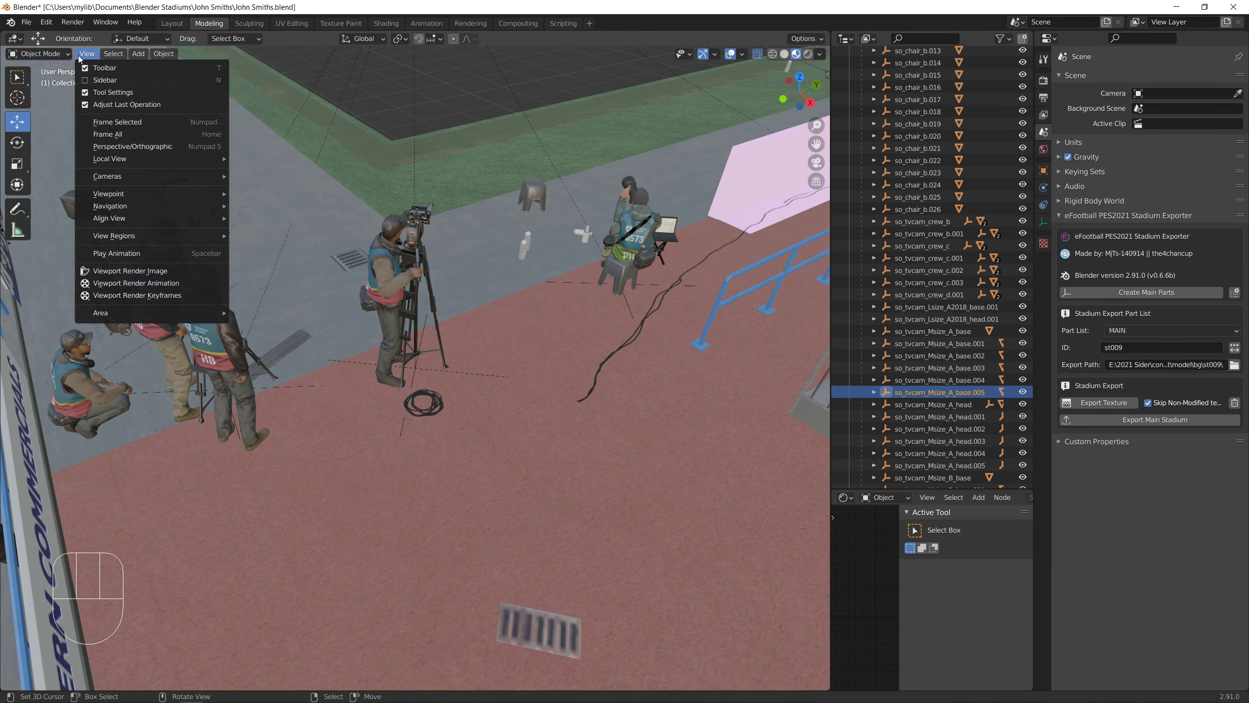
click(116, 123)
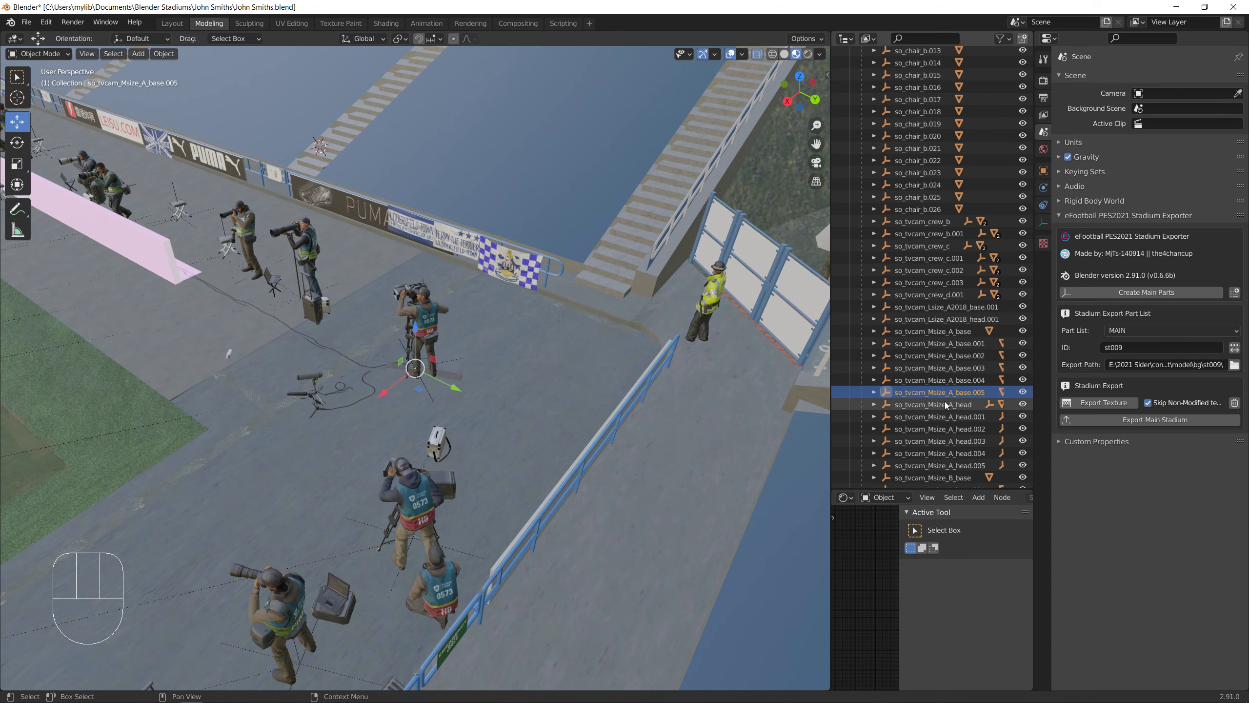
Check the positions of the camera bases so_tvcam_Msize_B_base and so_tvcam_Msize_B_base.001 relative to the nearby crew and boards
click(947, 405)
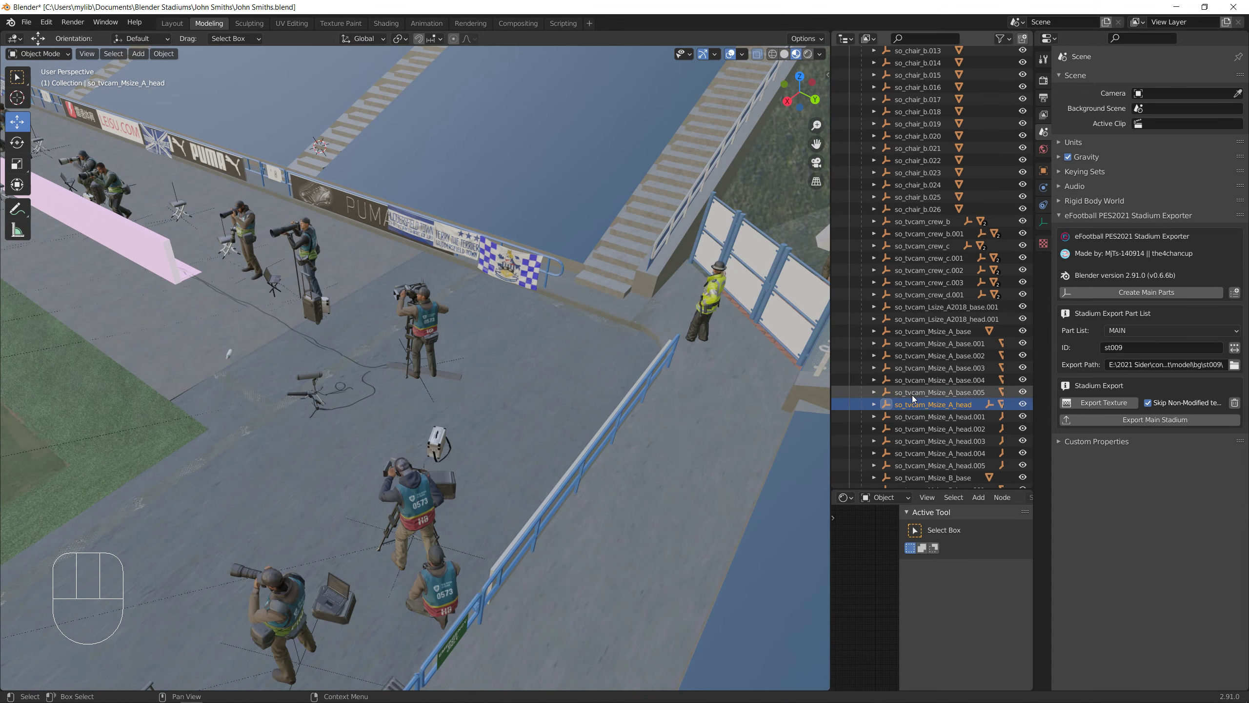
scroll(919, 398, down, 4)
click(925, 380)
click(87, 53)
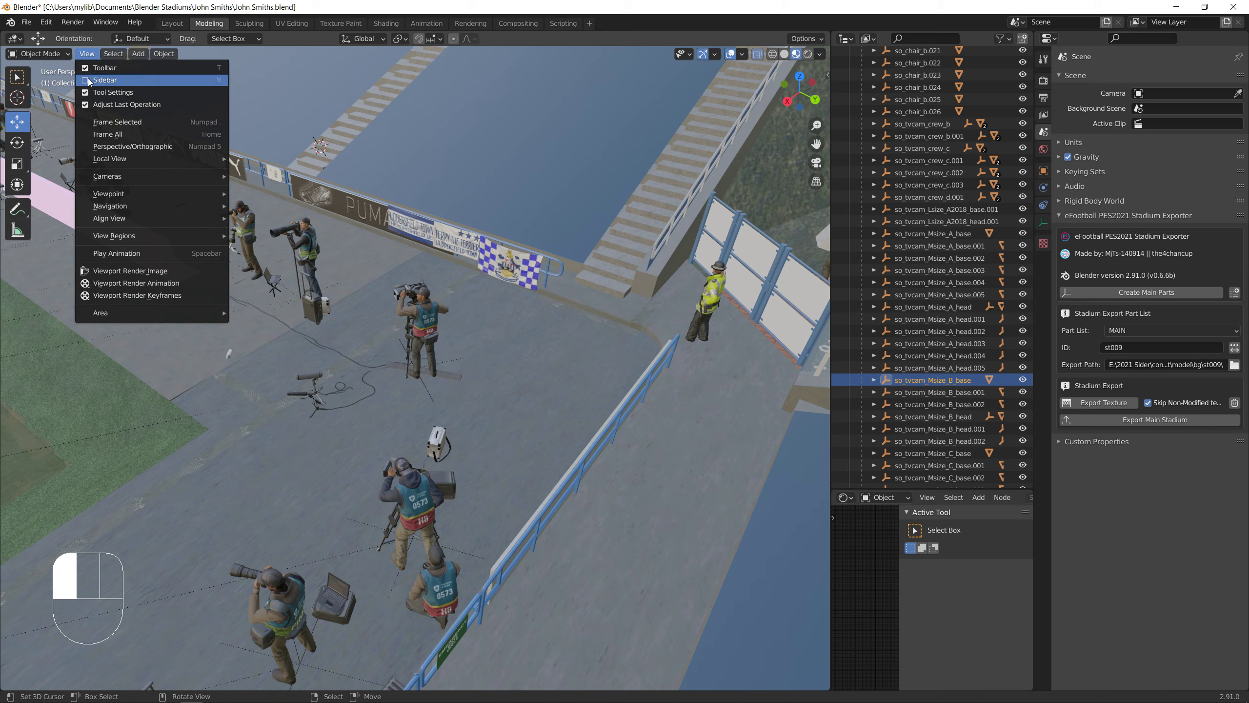
click(112, 122)
middle_drag(282, 255, 283, 327)
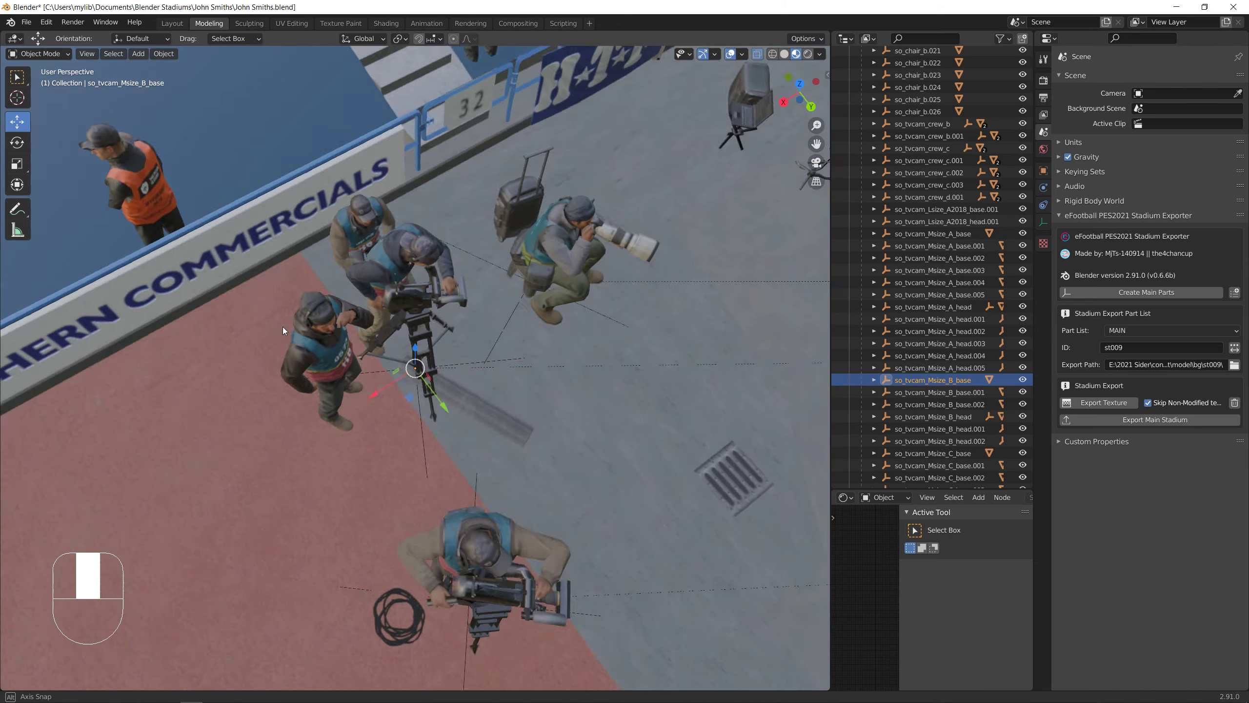
scroll(336, 316, up, 3)
click(919, 391)
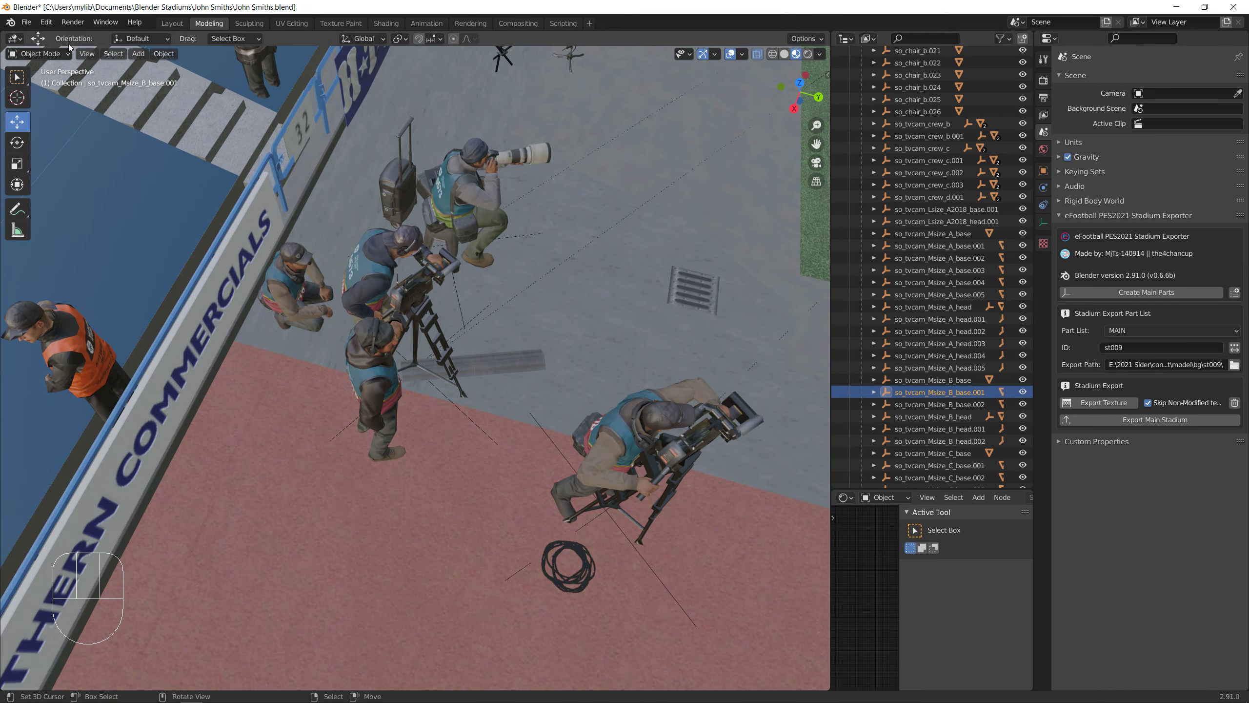
click(87, 53)
click(103, 123)
scroll(280, 241, down, 5)
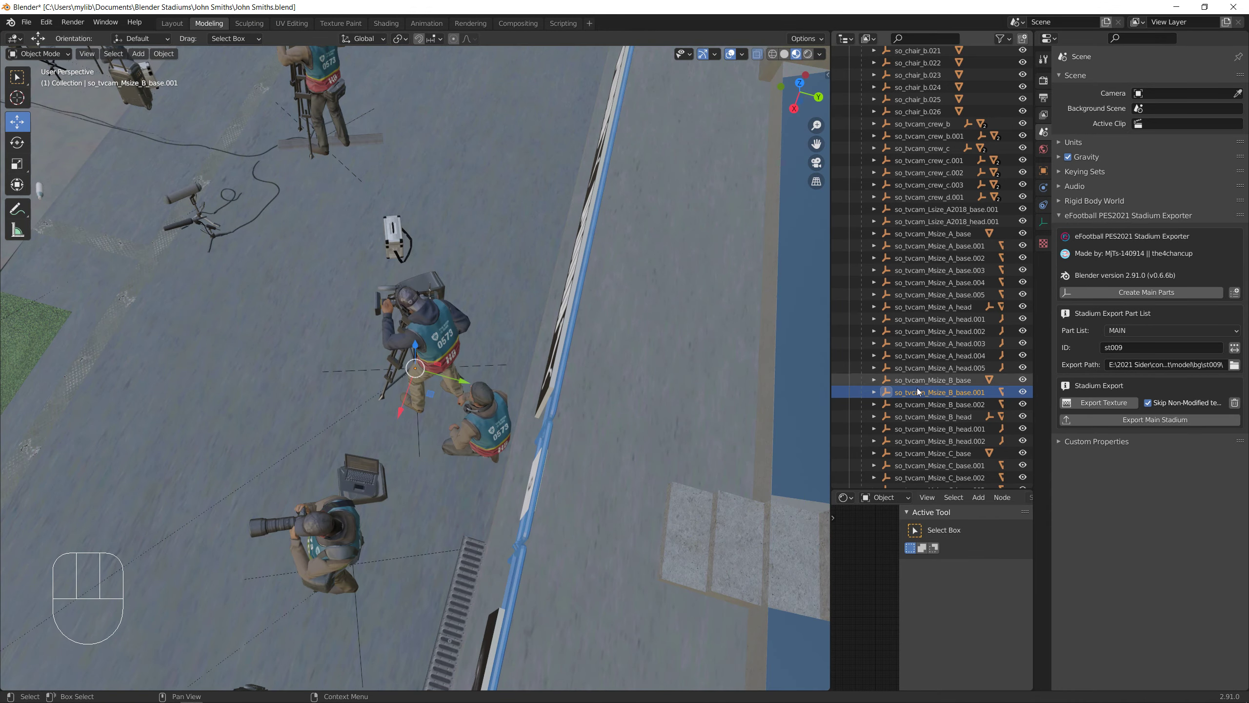
Check the positions of the camera bases so_tvcam_Msize_B_base.002 and so_tvcam_Msize_C_base relative to the pink strip and nearby crew
click(920, 403)
key(KP_Decimal)
click(81, 54)
click(109, 132)
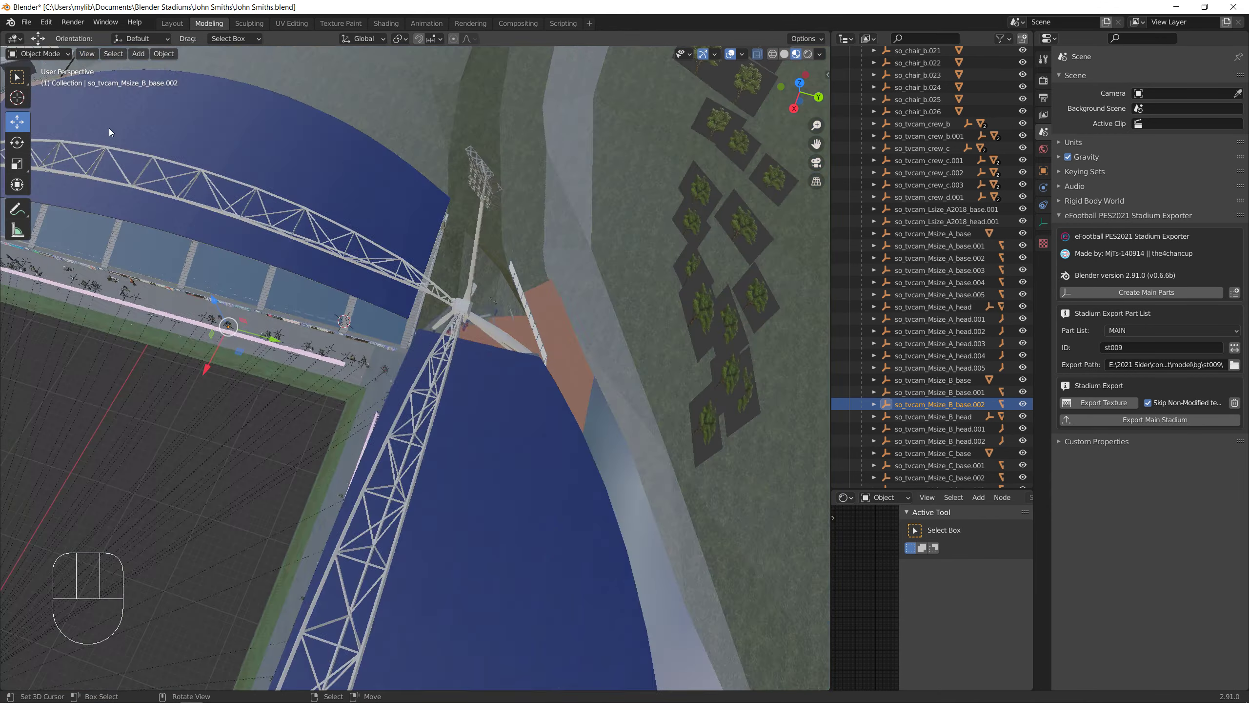
click(79, 54)
click(106, 120)
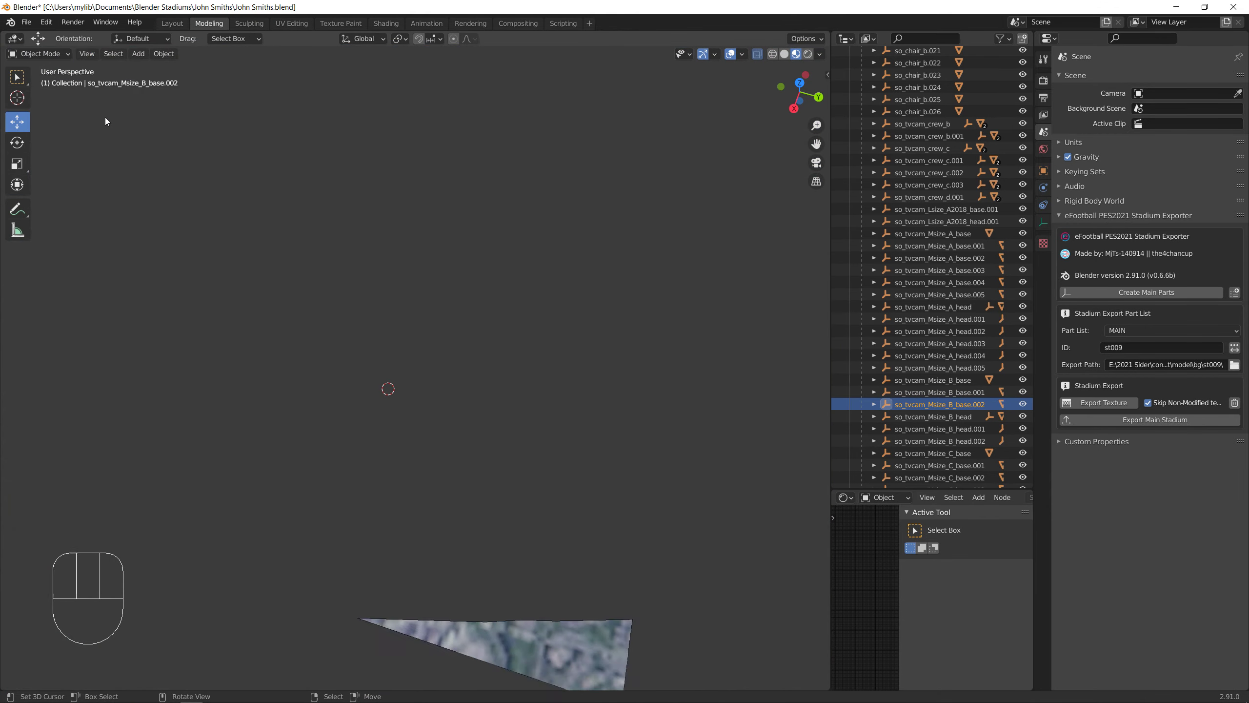
middle_drag(303, 193, 909, 372)
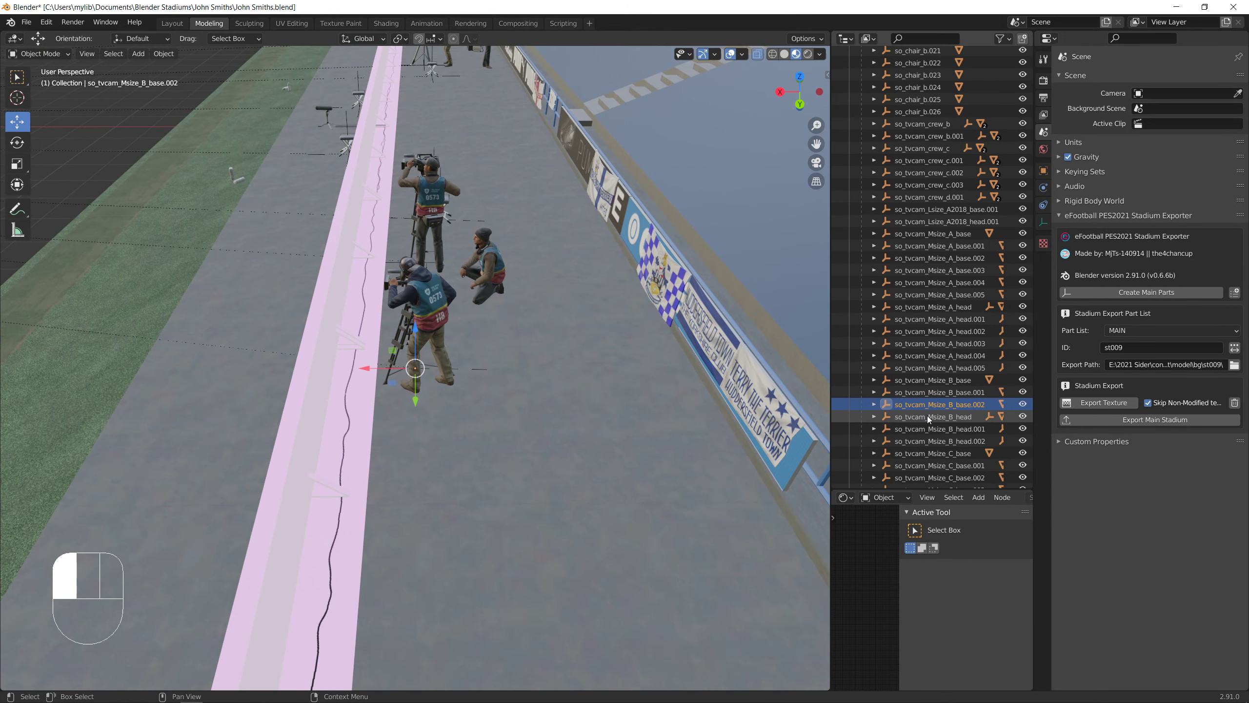
click(933, 453)
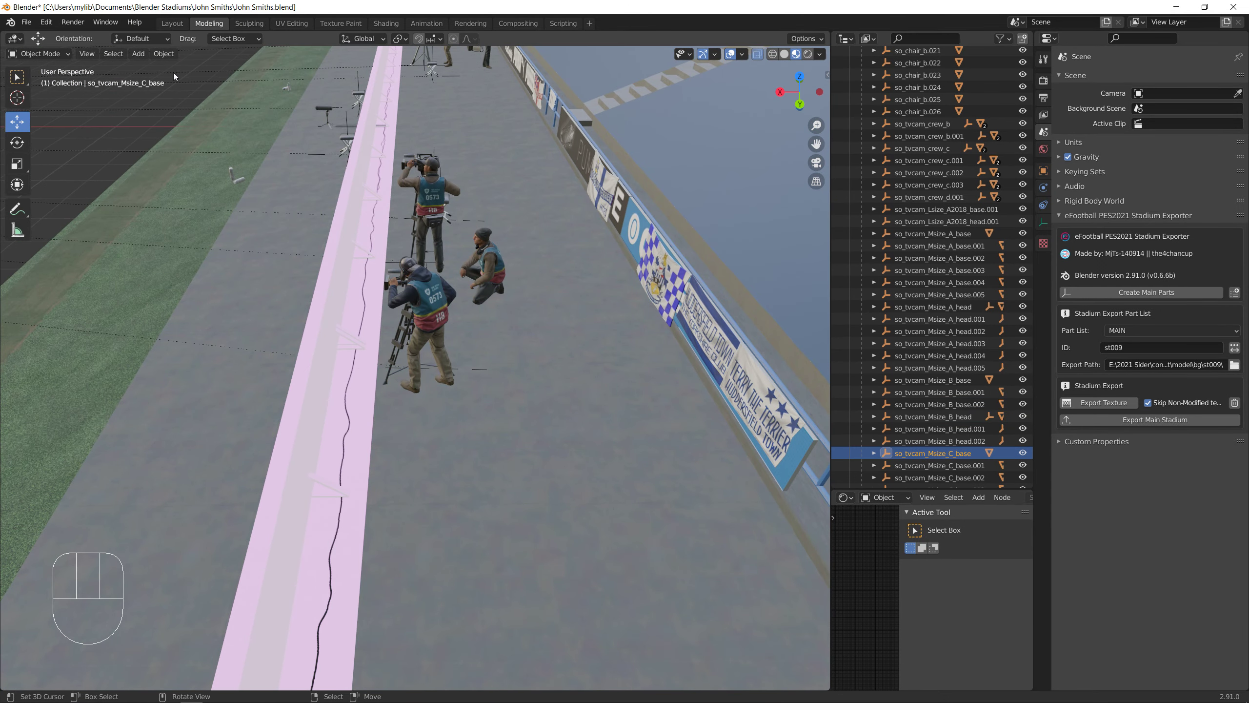
click(87, 54)
click(119, 123)
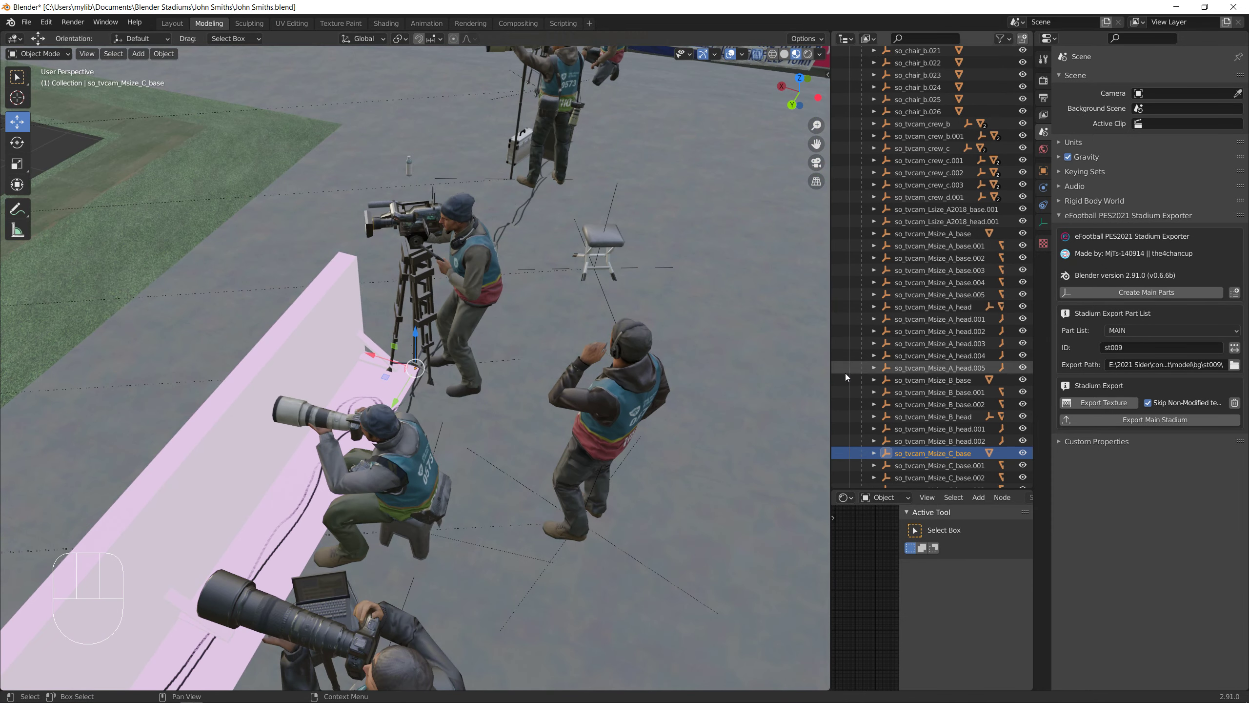
Move so_tvcam_Msize_C_base.001 and so_tvcam_Msize_C_head.001 together along the X axis, away from the railing towards the pink strip
click(934, 465)
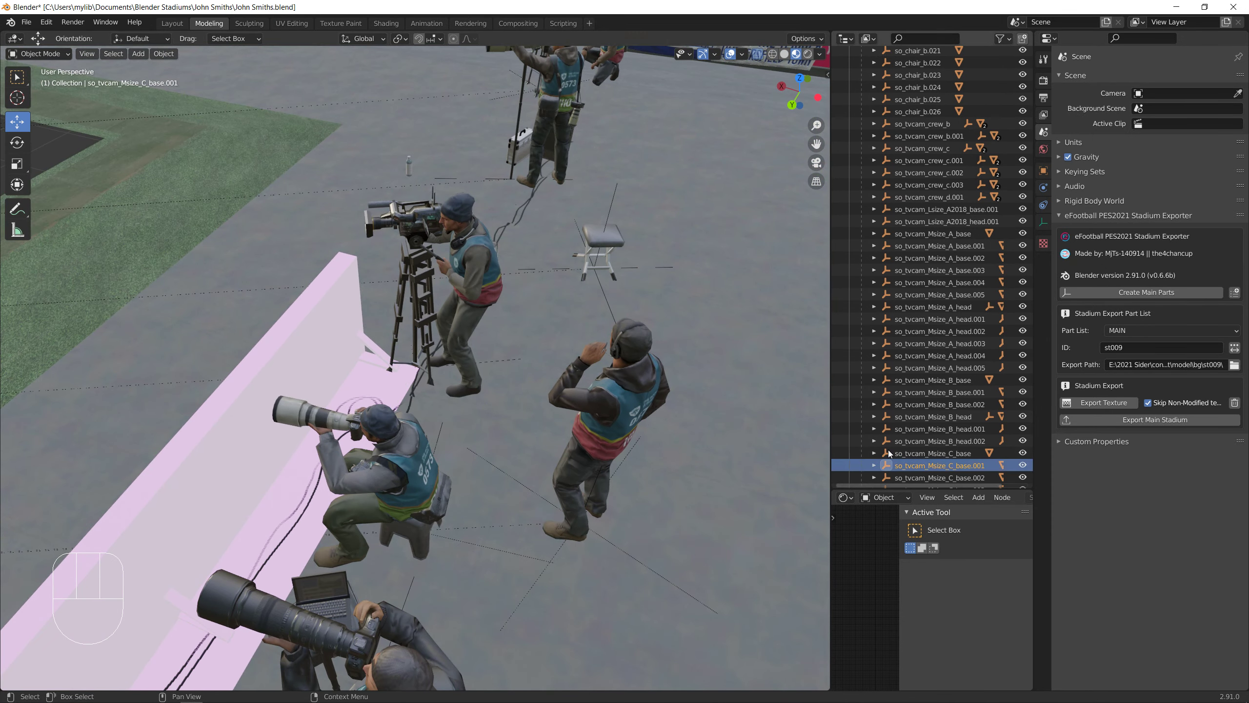
click(87, 54)
click(117, 122)
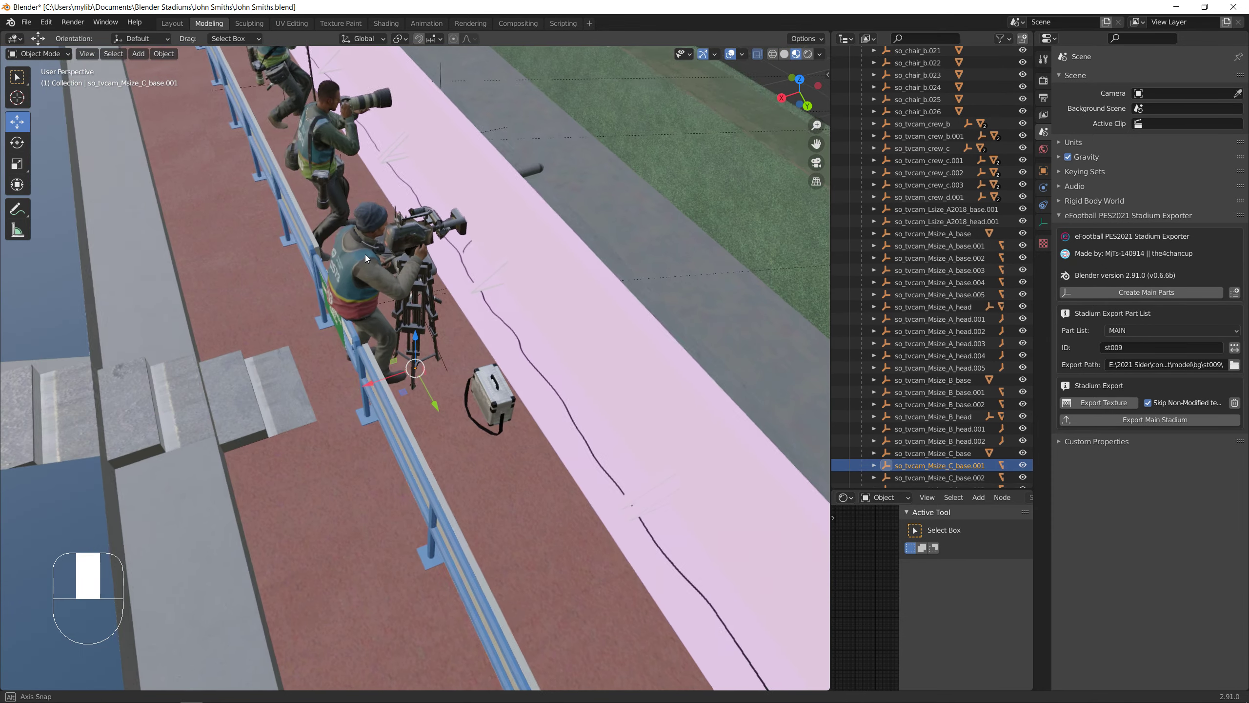
scroll(910, 416, down, 4)
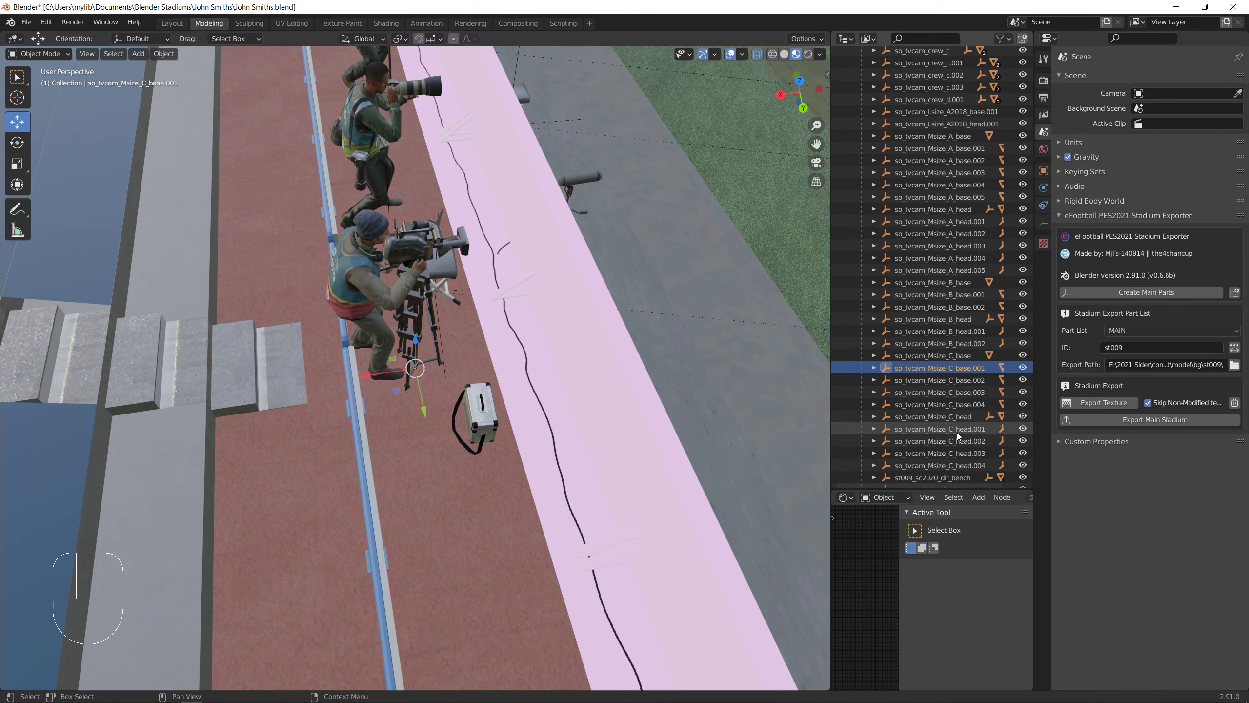
ctrl+click(956, 432)
drag(370, 375, 407, 378)
middle_drag(398, 365, 456, 347)
Check the position of the camera base so_tvcam_Msize_C_base.002 beside its cameraman
click(922, 384)
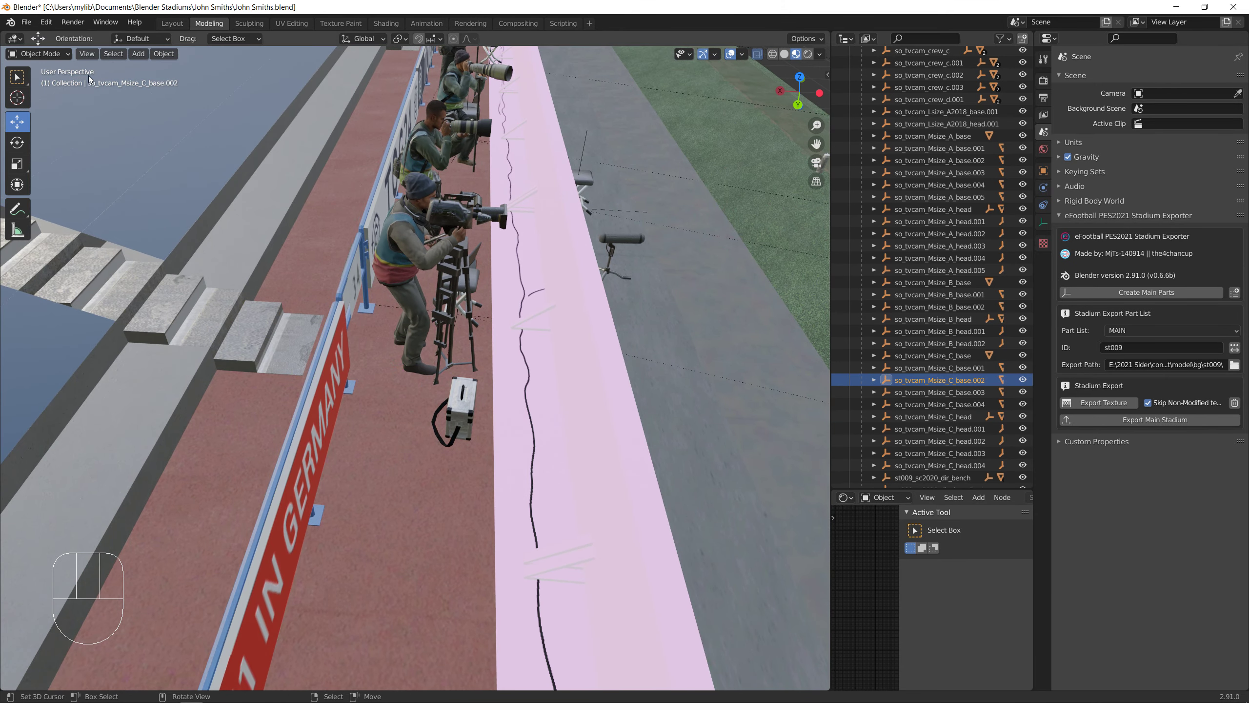
click(86, 53)
click(116, 127)
scroll(322, 234, down, 4)
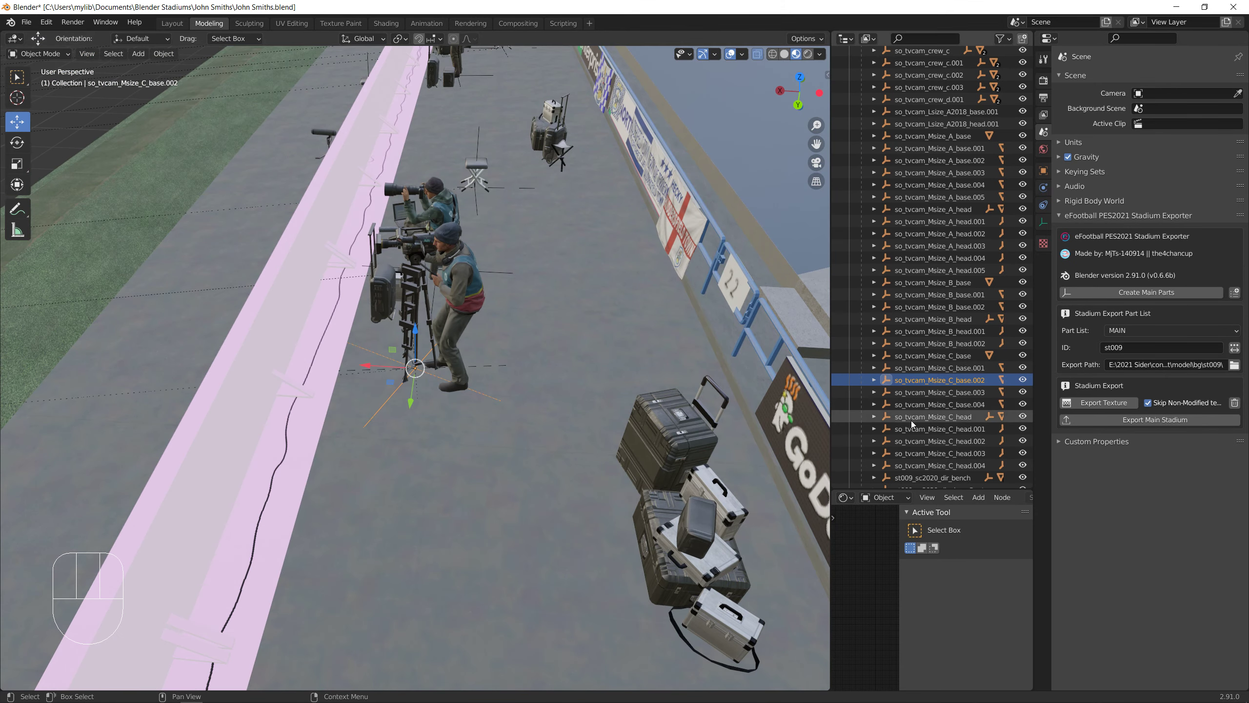
Move so_tvcam_Msize_C_base.003 and so_tvcam_Msize_C_head.003 together about -0.65 m along the X axis, clear of the advertising boards
click(923, 395)
click(86, 54)
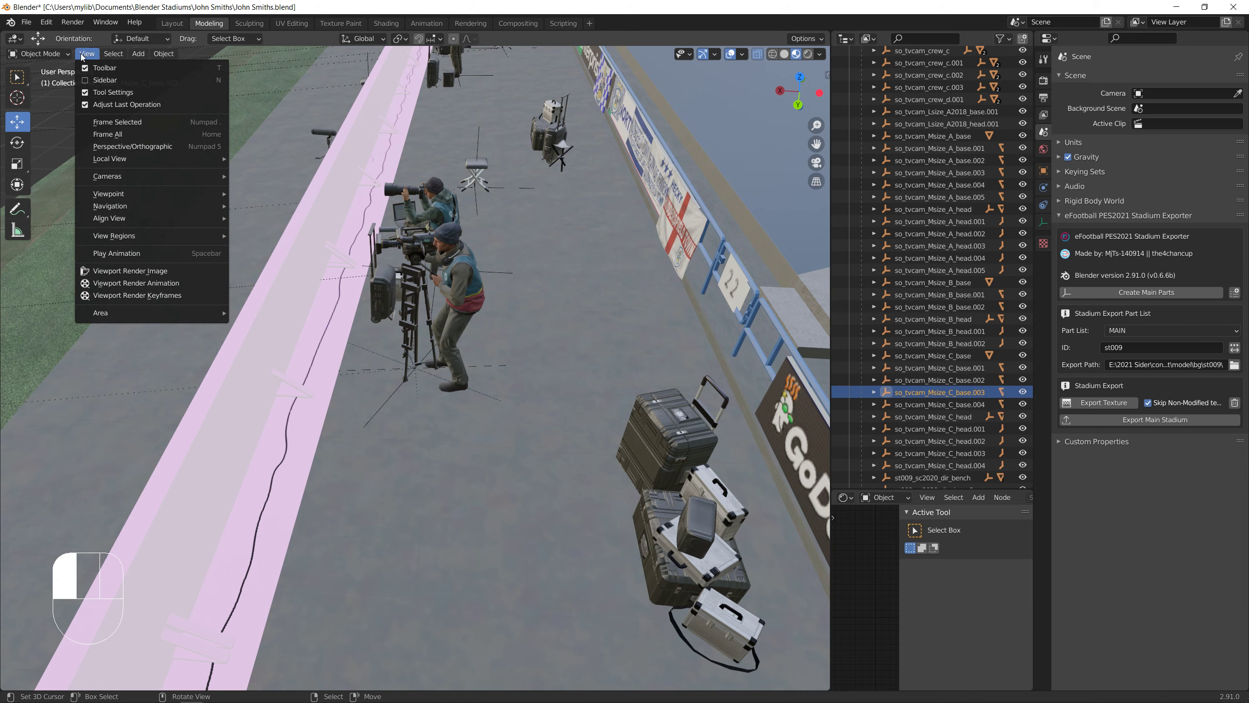
click(116, 122)
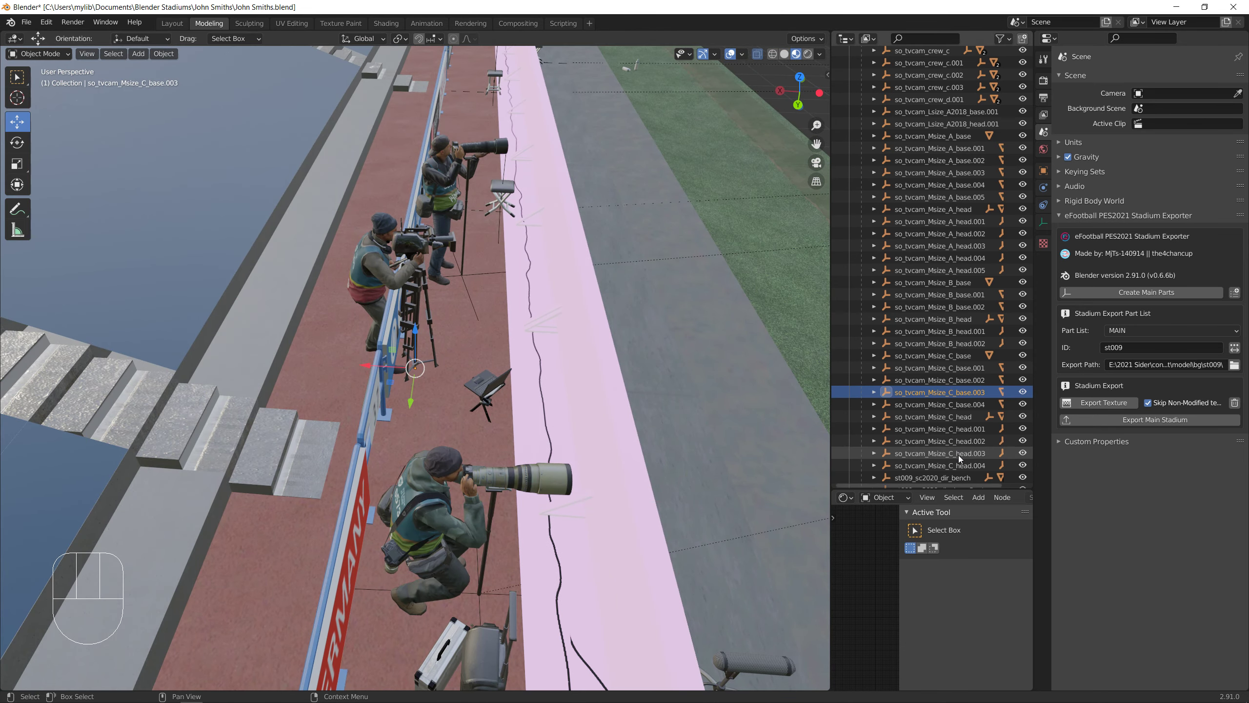
ctrl+click(940, 453)
drag(377, 372, 436, 377)
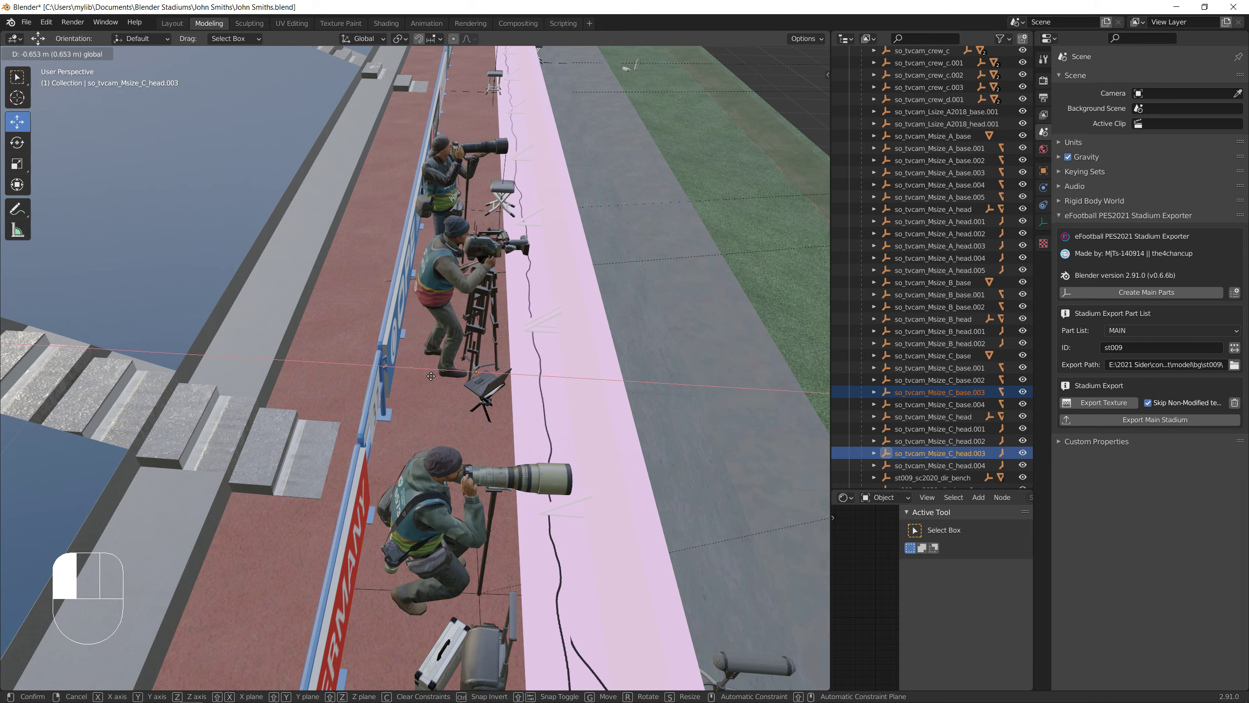
Check the position of the camera base so_tvcam_Msize_C_base.004 near the pitchside microphones
click(925, 404)
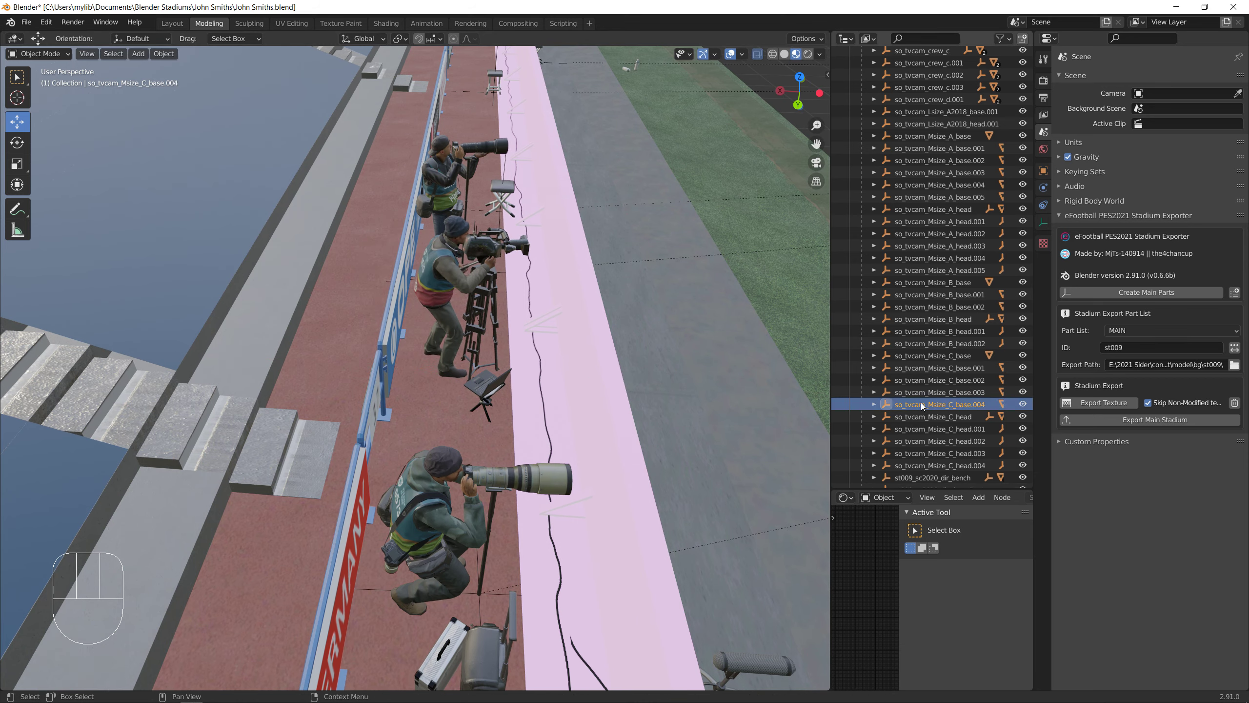
click(87, 53)
click(111, 126)
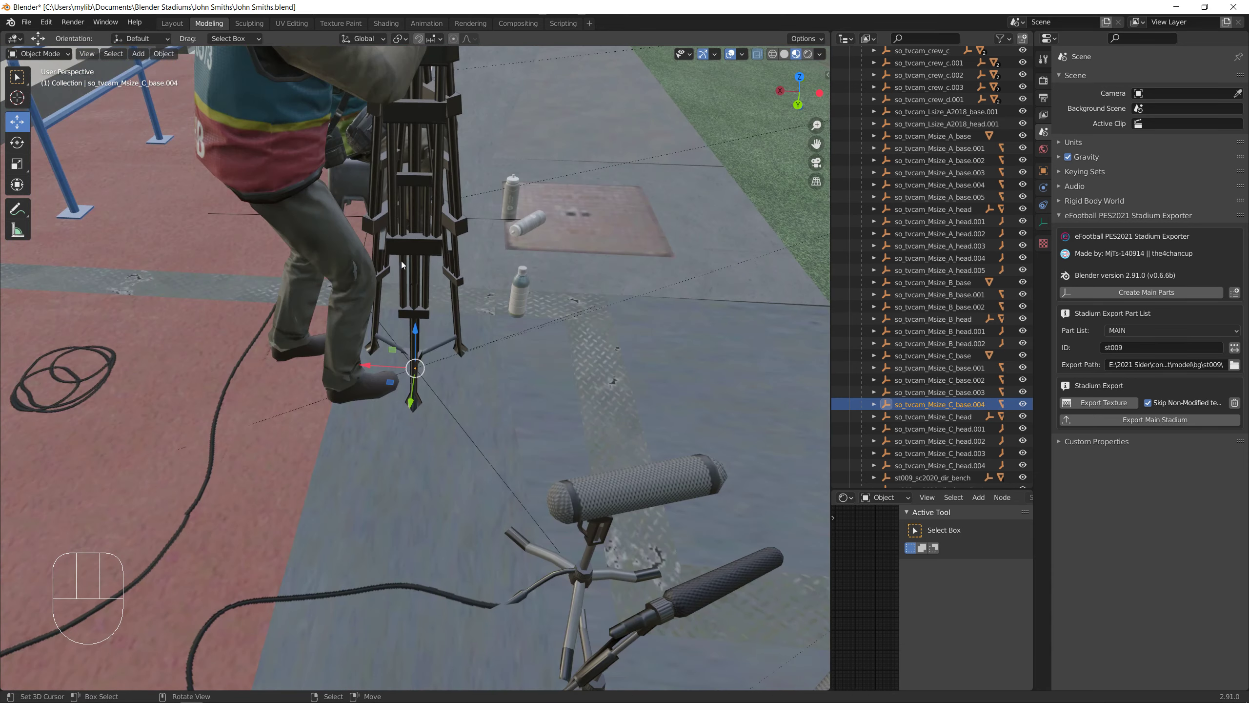
scroll(922, 415, down, 3)
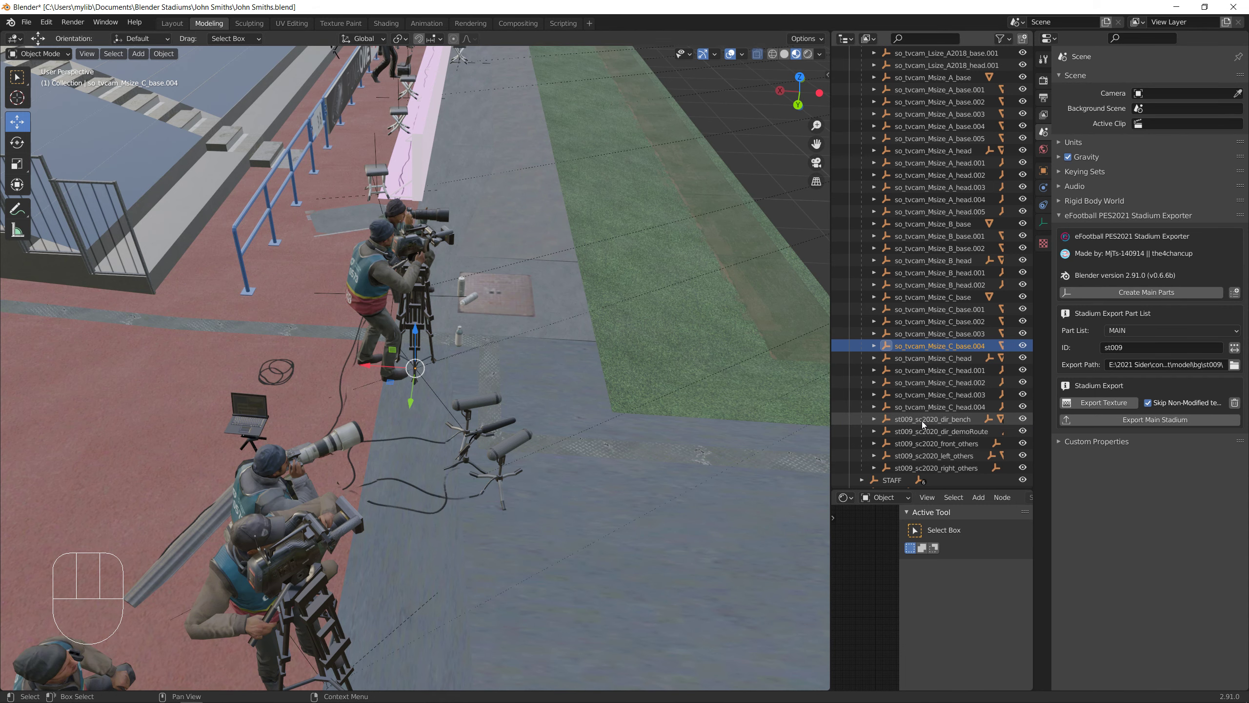
Select the meshes st009_sc2020_dir_bench_0 to st009_sc2020_dir_bench_3 and examine the seated people's placement relative to the dugouts
click(906, 419)
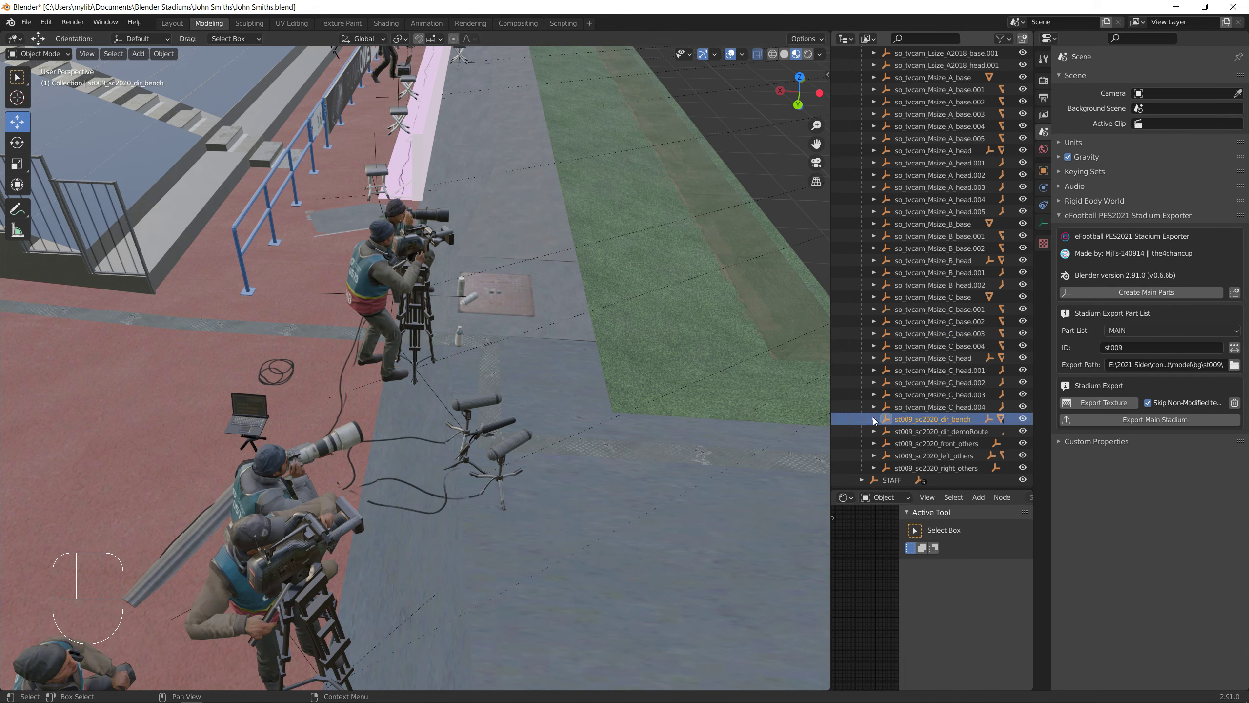
click(885, 433)
scroll(889, 433, down, 3)
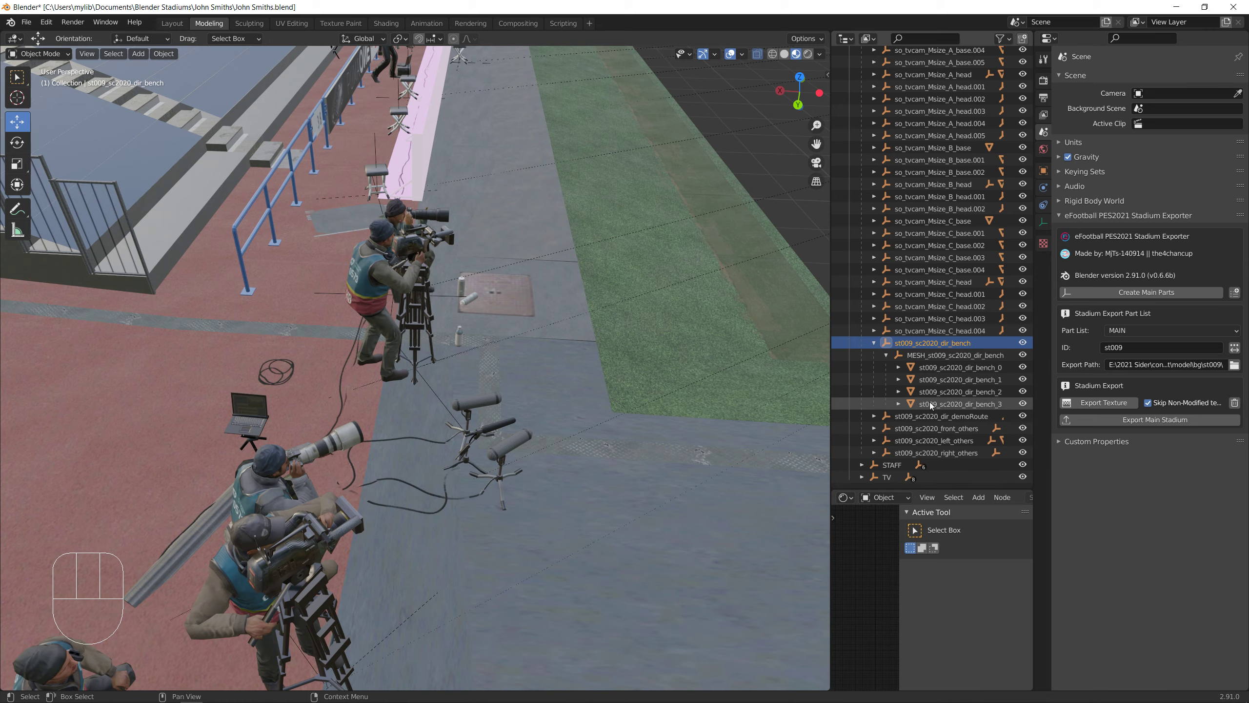
click(929, 404)
shift+click(934, 367)
scroll(553, 295, down, 10)
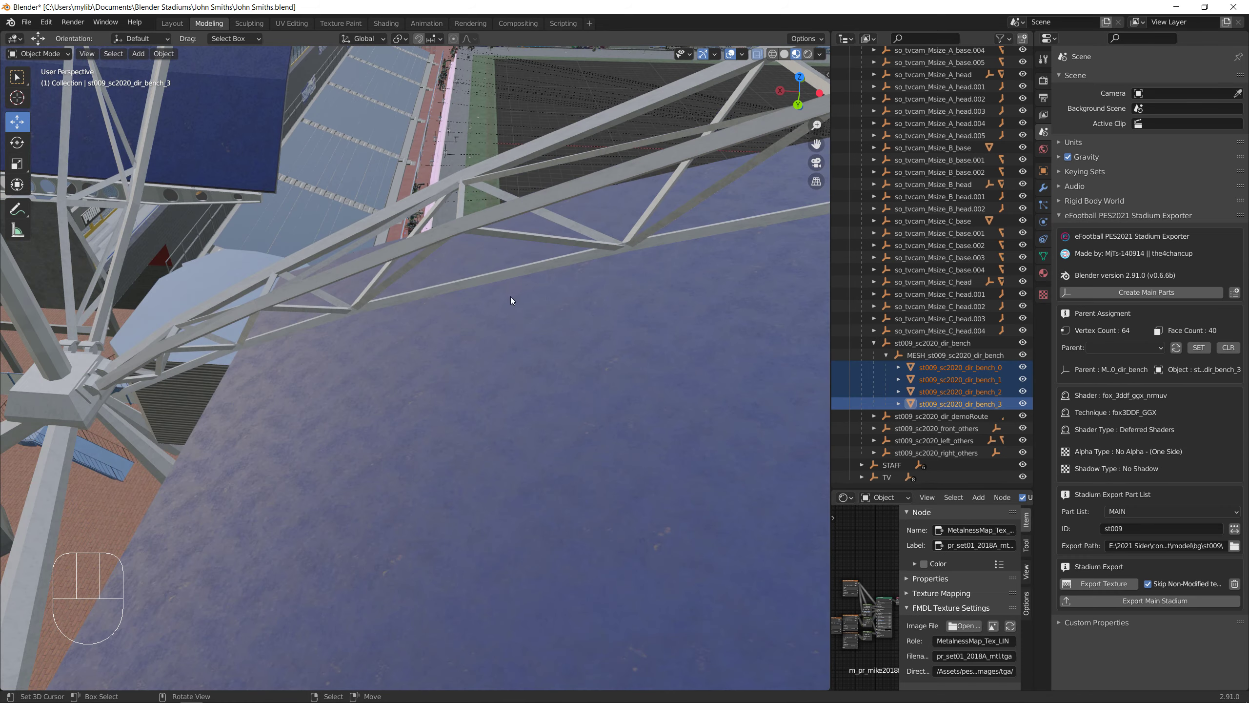
click(87, 53)
click(117, 122)
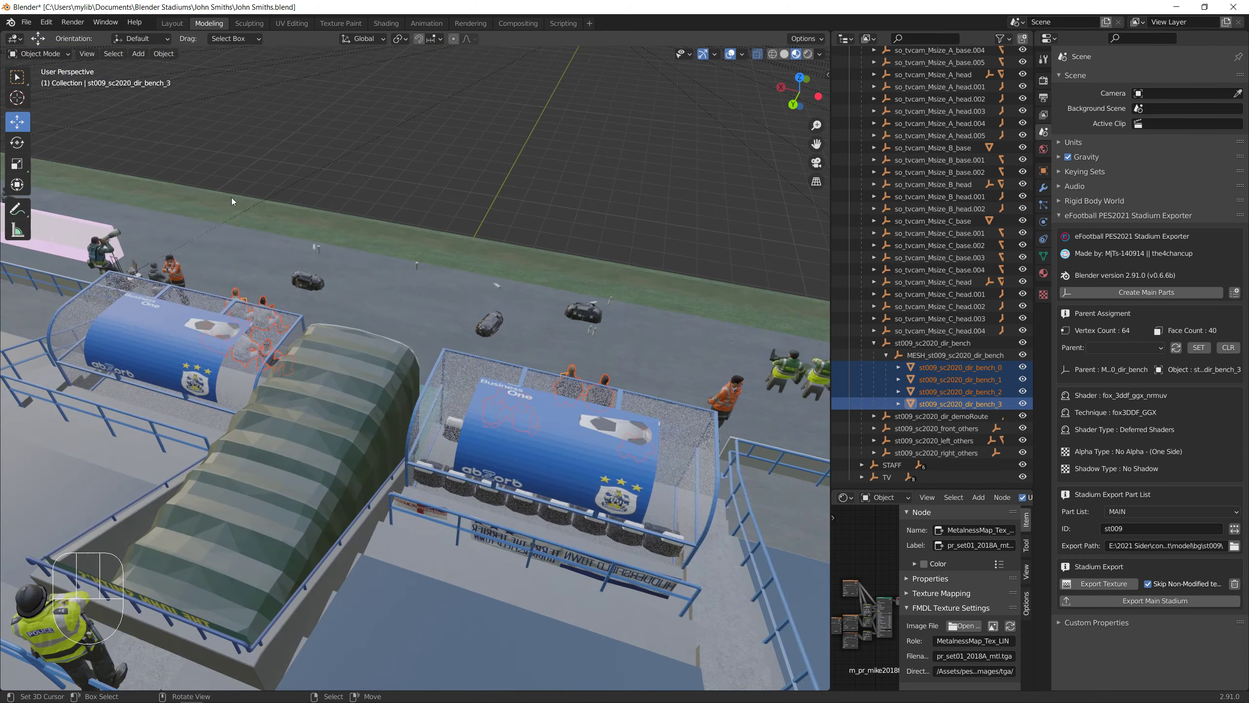
middle_drag(445, 427, 248, 320)
scroll(248, 323, up, 8)
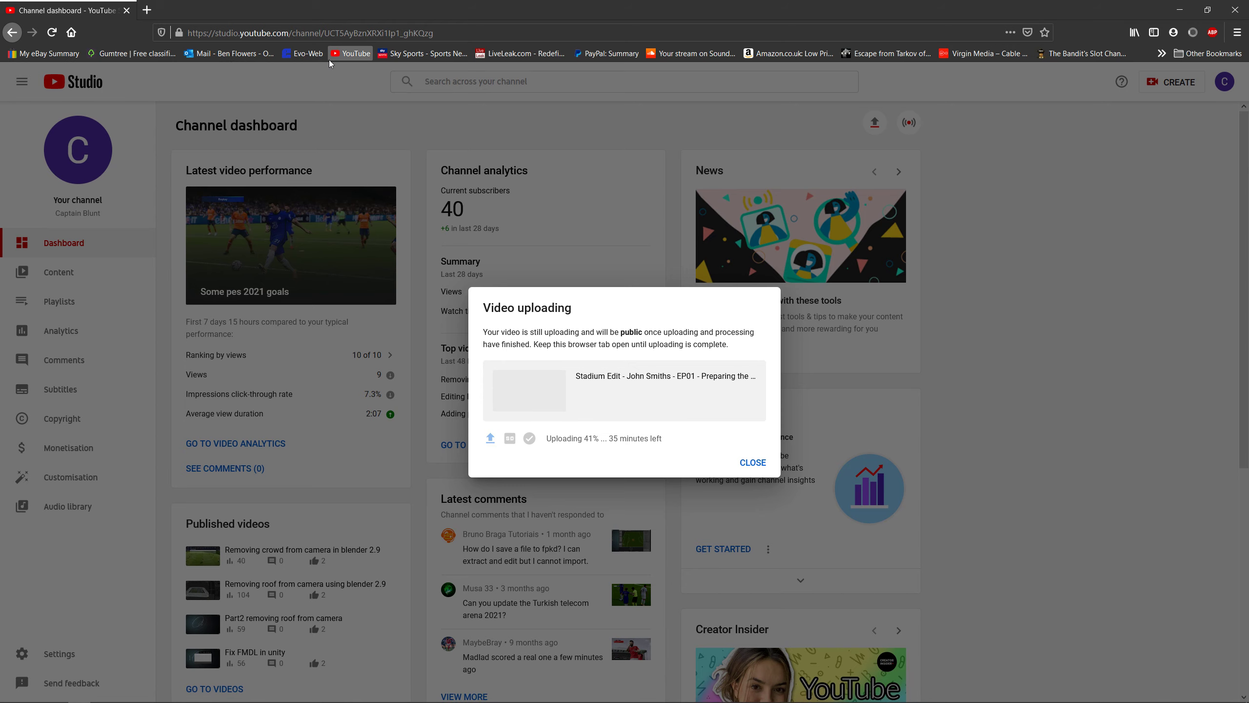
Open YouTube in a new browser tab and search for "huddersfield town"
middle_click(338, 59)
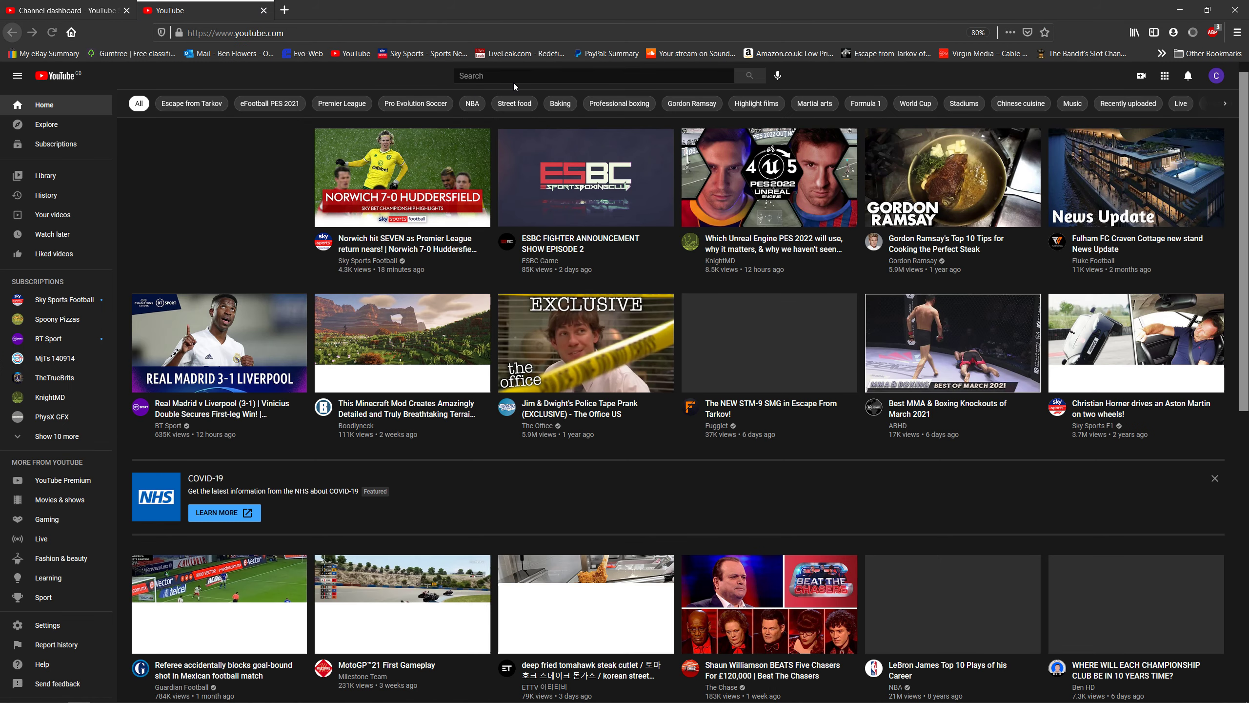
text(hudde)
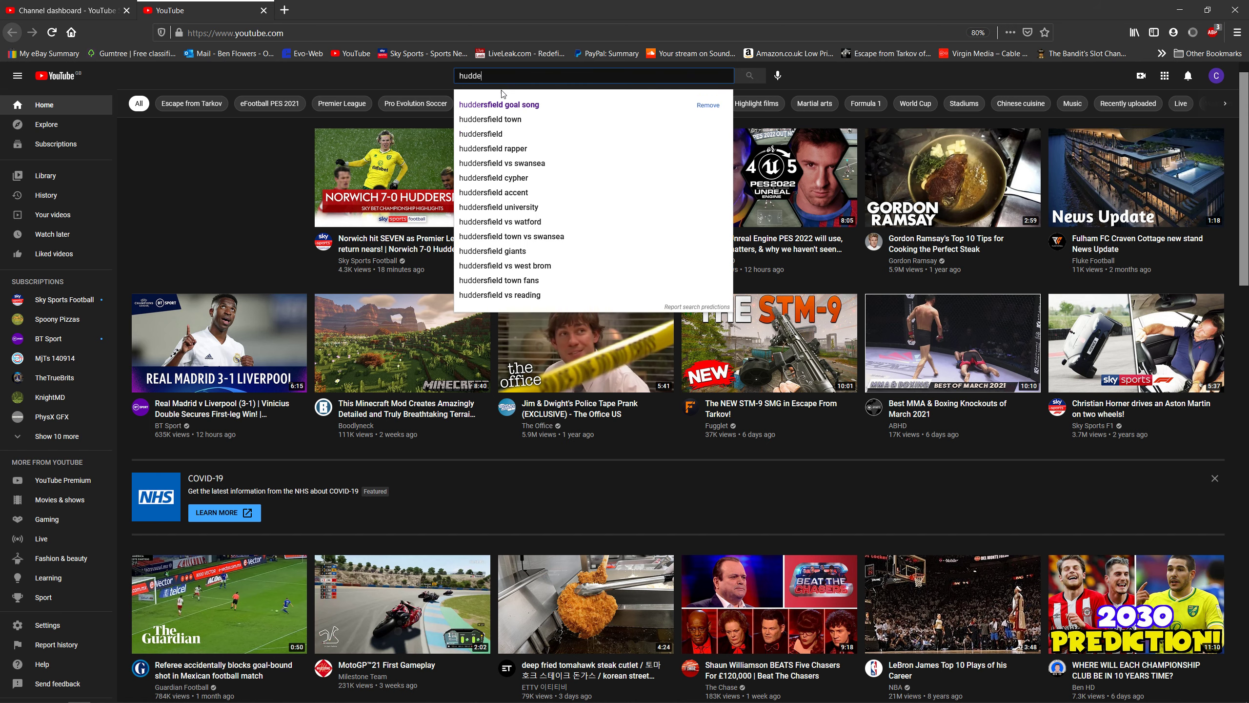
click(497, 119)
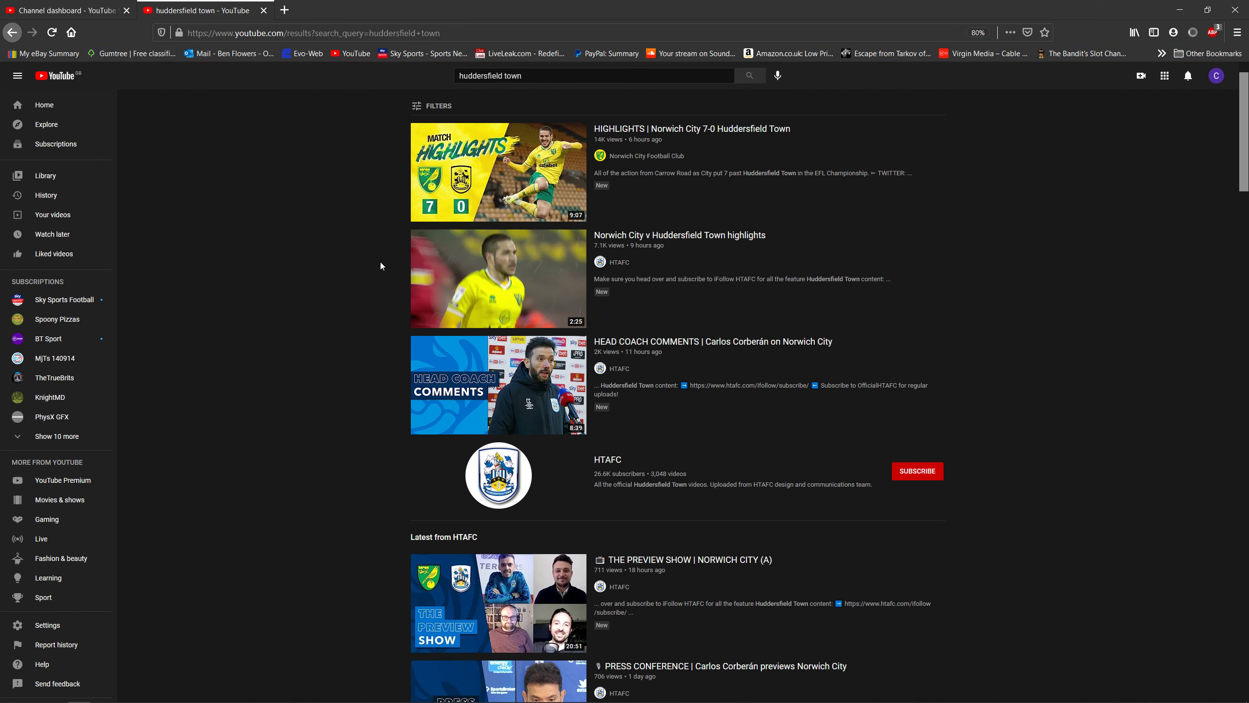
Find and open the video "EXTENDED HIGHLIGHTS | Huddersfield Town vs Brentford" in the search results
scroll(390, 324, down, 5)
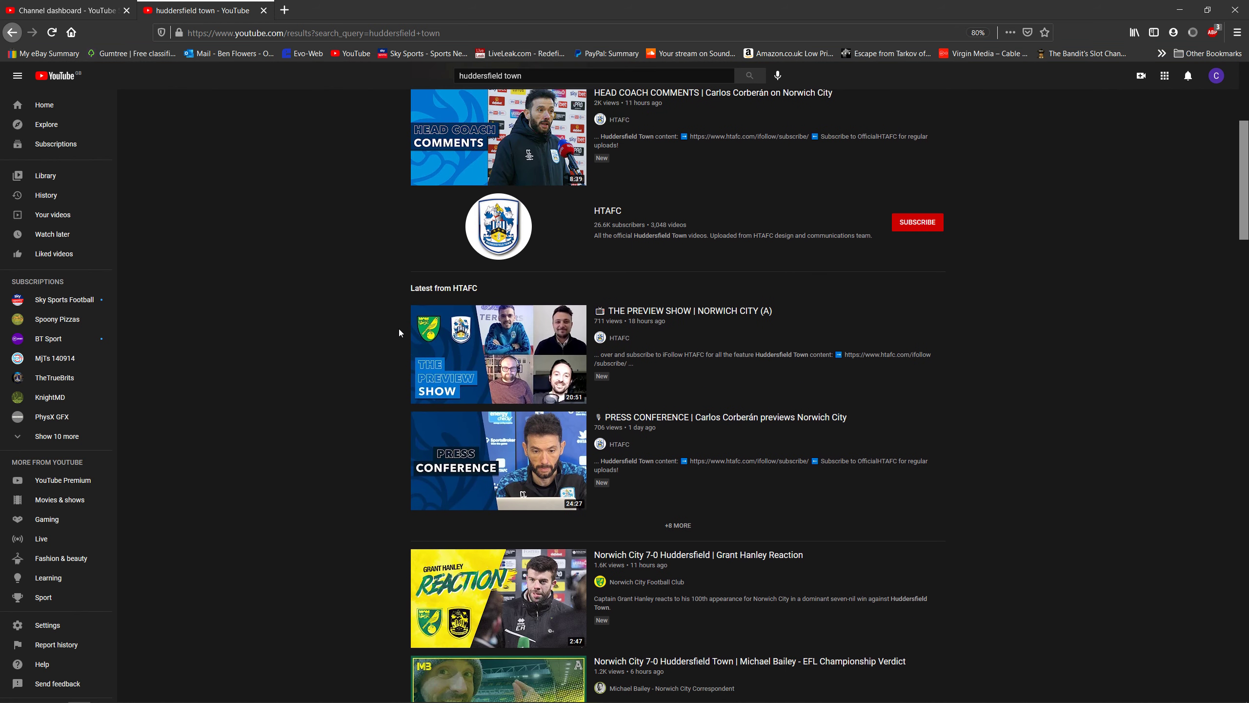
scroll(390, 330, down, 5)
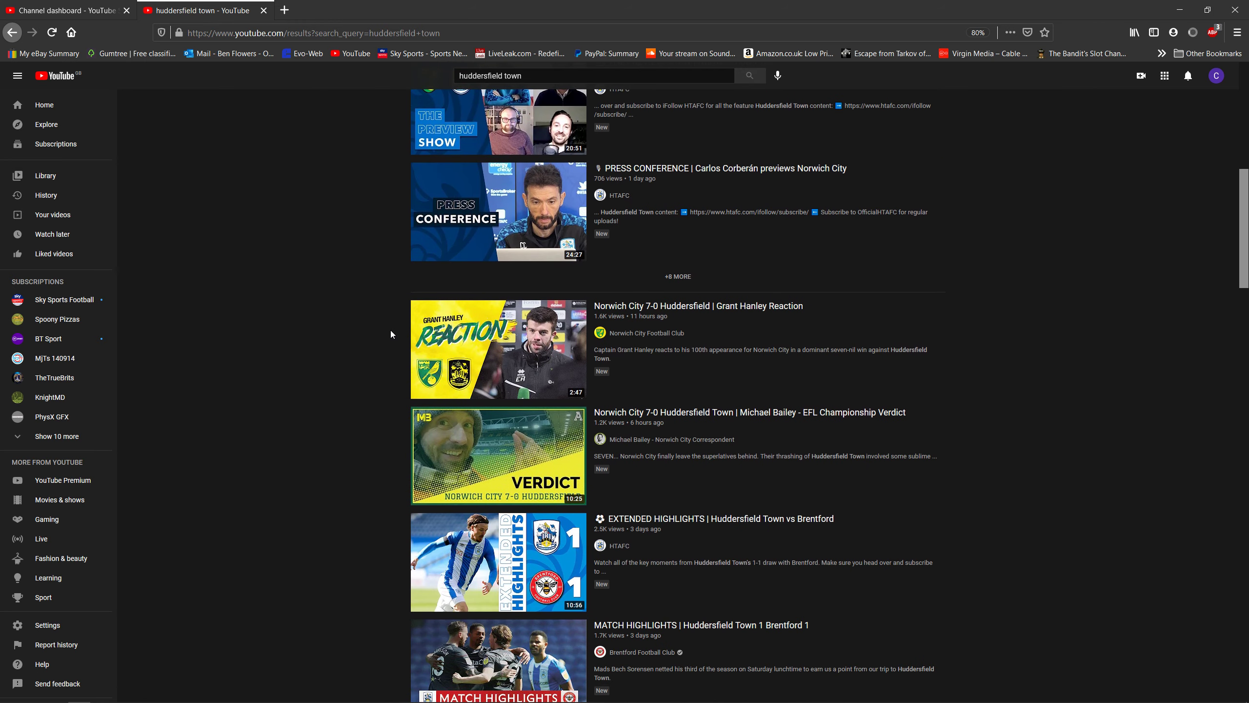
scroll(391, 330, down, 2)
mouse_move(628, 433)
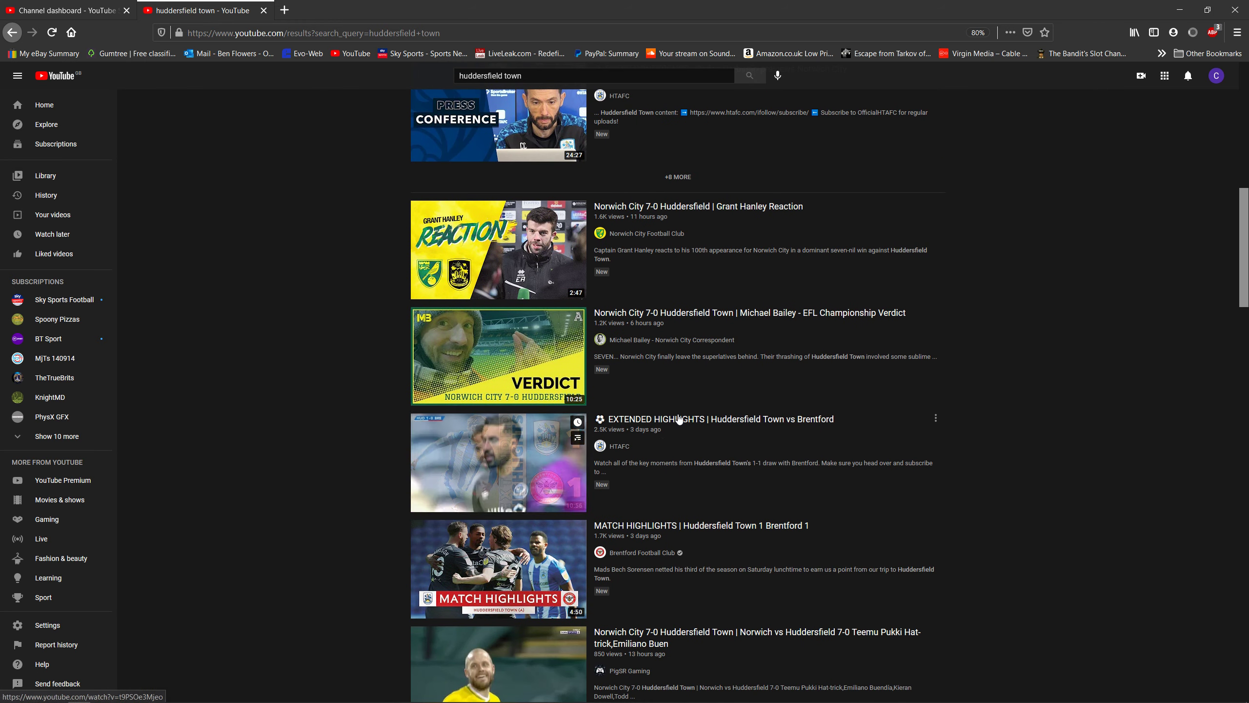
click(492, 431)
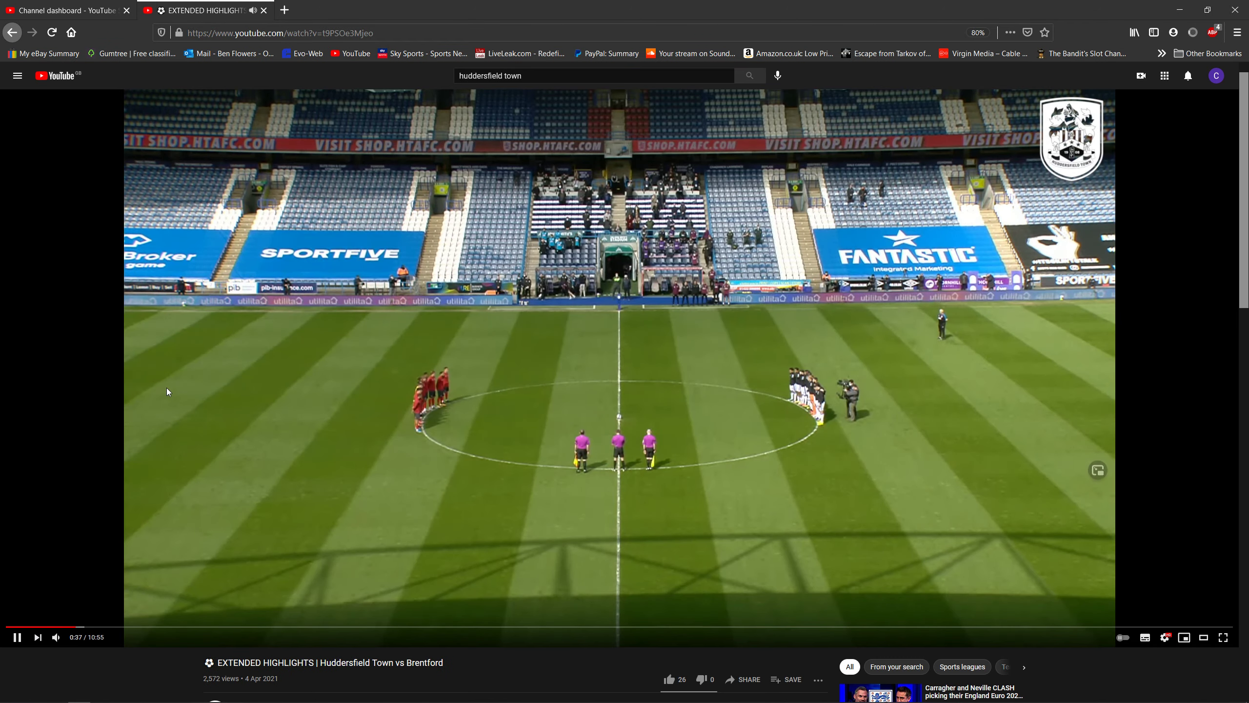
Pause the highlights at 0:37 to examine the real dugout area in full screen, and return to Blender after closing the video
click(167, 388)
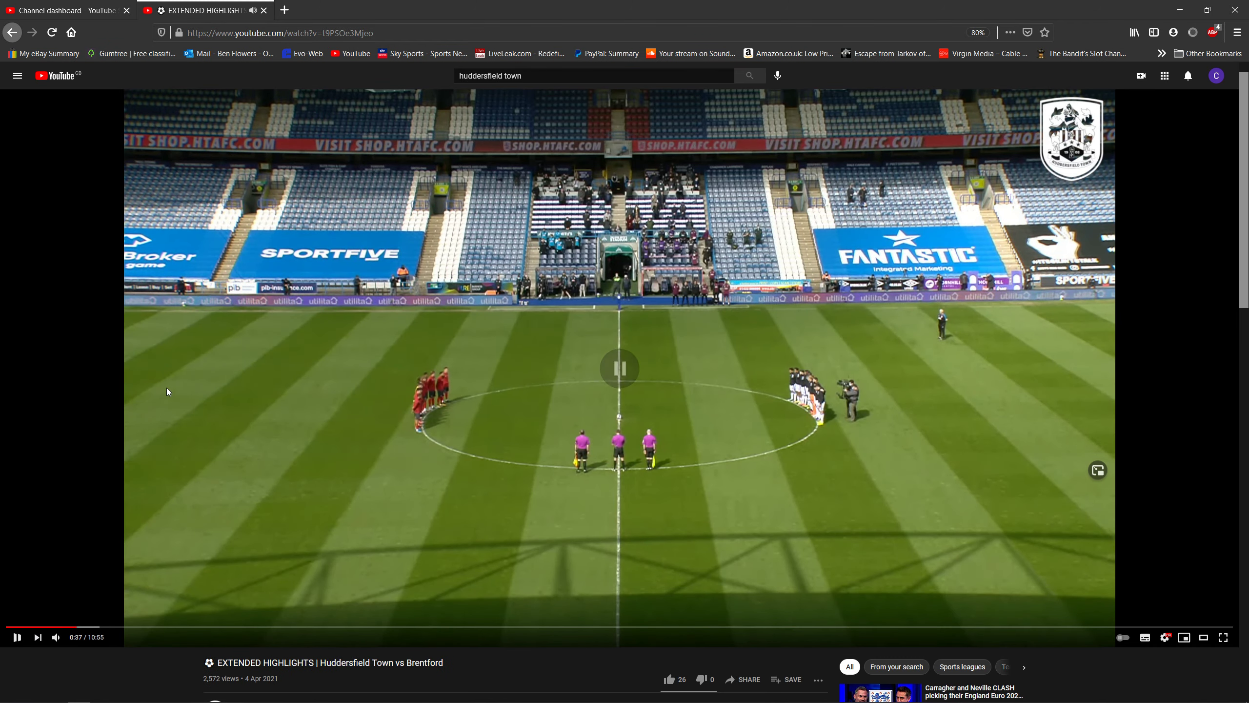
click(1224, 637)
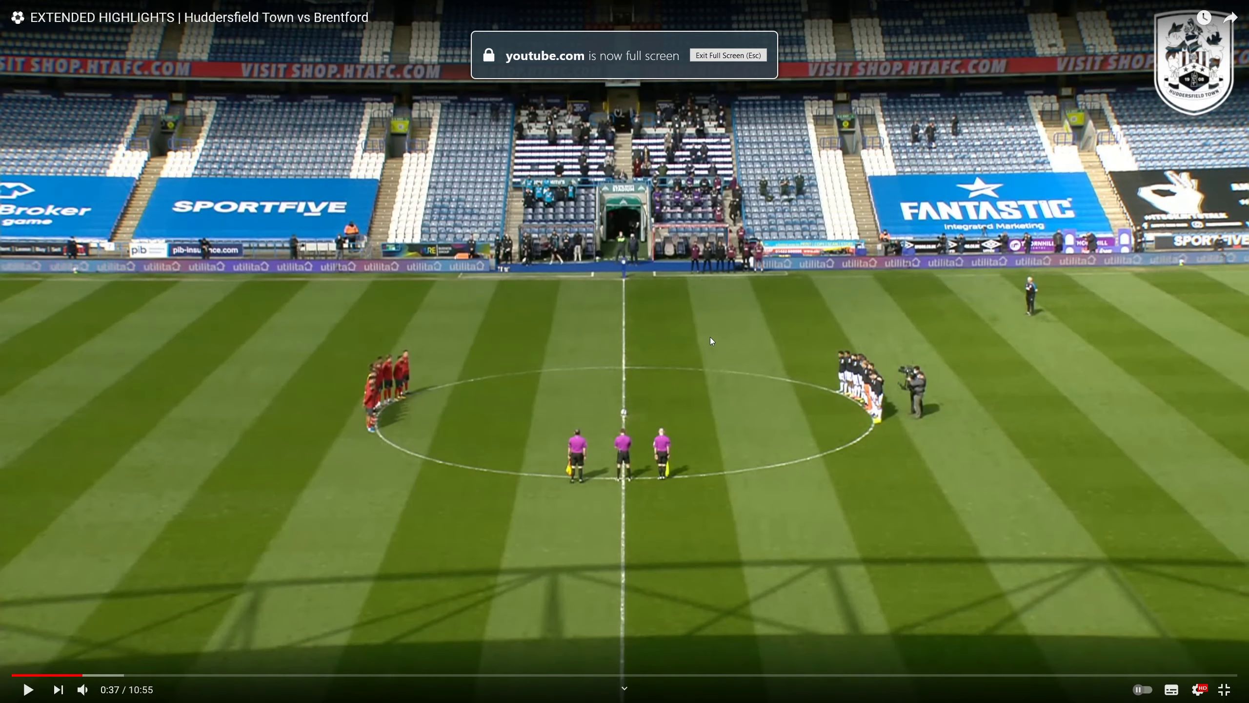
click(1225, 689)
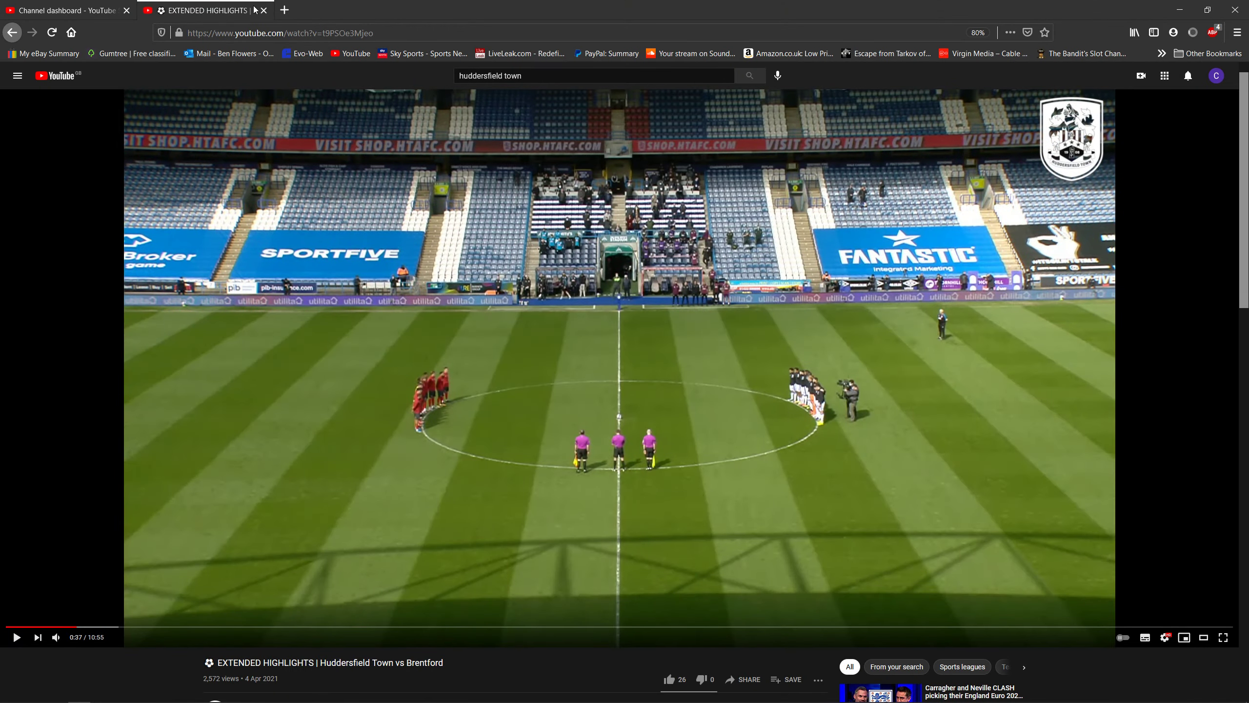
click(263, 10)
click(1179, 8)
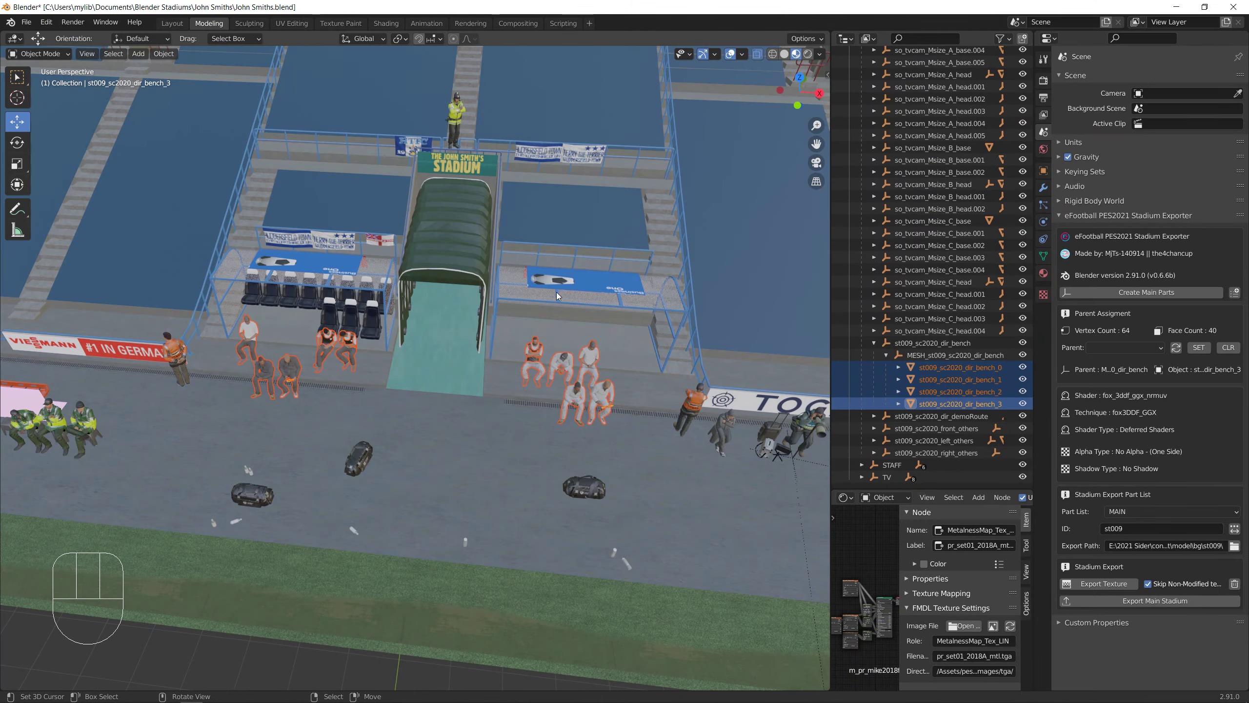
Examine the dugout beside the tunnel, including its seats, the bench people and the surrounding railings
scroll(564, 294, up, 3)
scroll(475, 467, up, 3)
scroll(475, 467, up, 5)
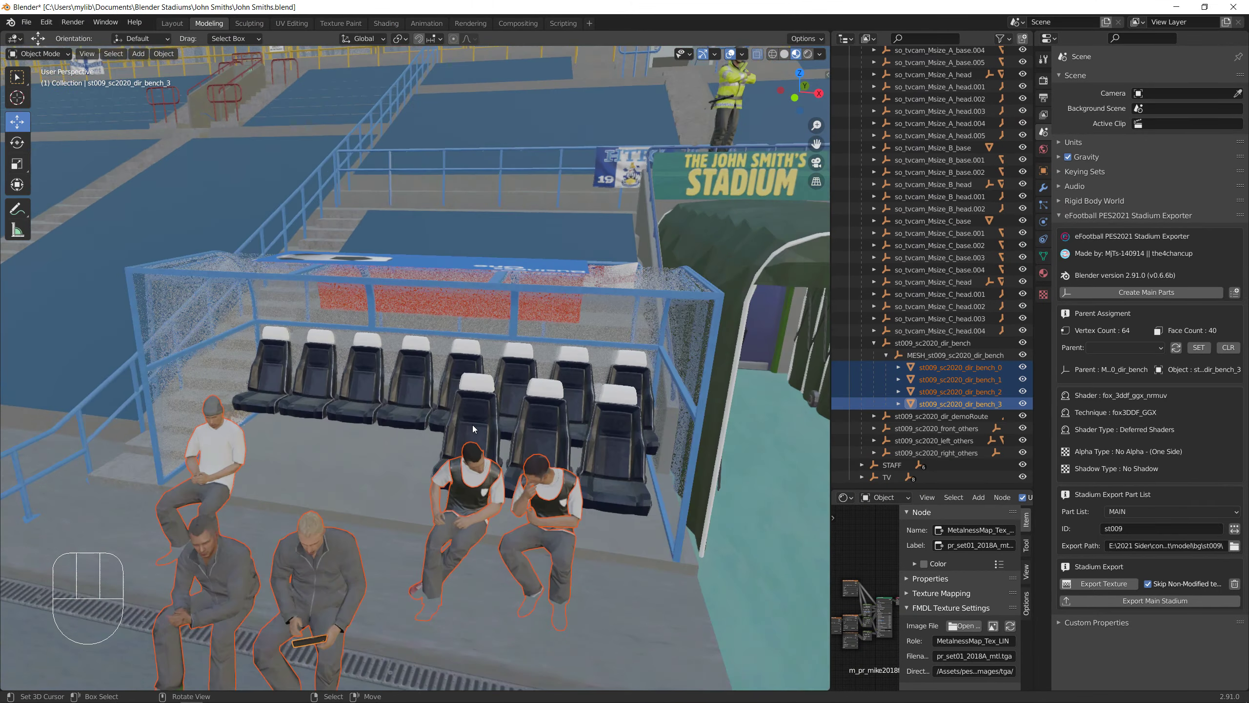
click(460, 385)
middle_drag(460, 385, 426, 490)
Select one complete railing post with its foot plate in the mesh of the stair railing beside the dugout
click(426, 491)
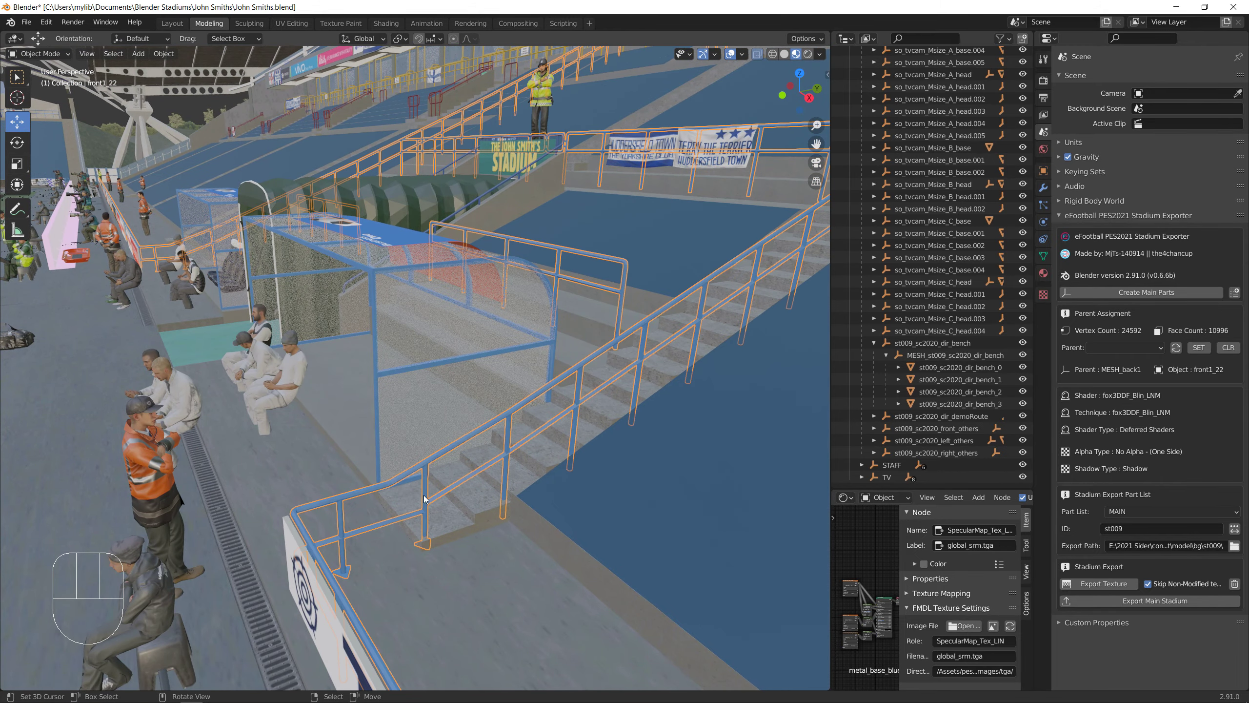
key(Tab)
scroll(431, 537, up, 4)
shift+middle_drag(431, 537, 436, 387)
click(434, 383)
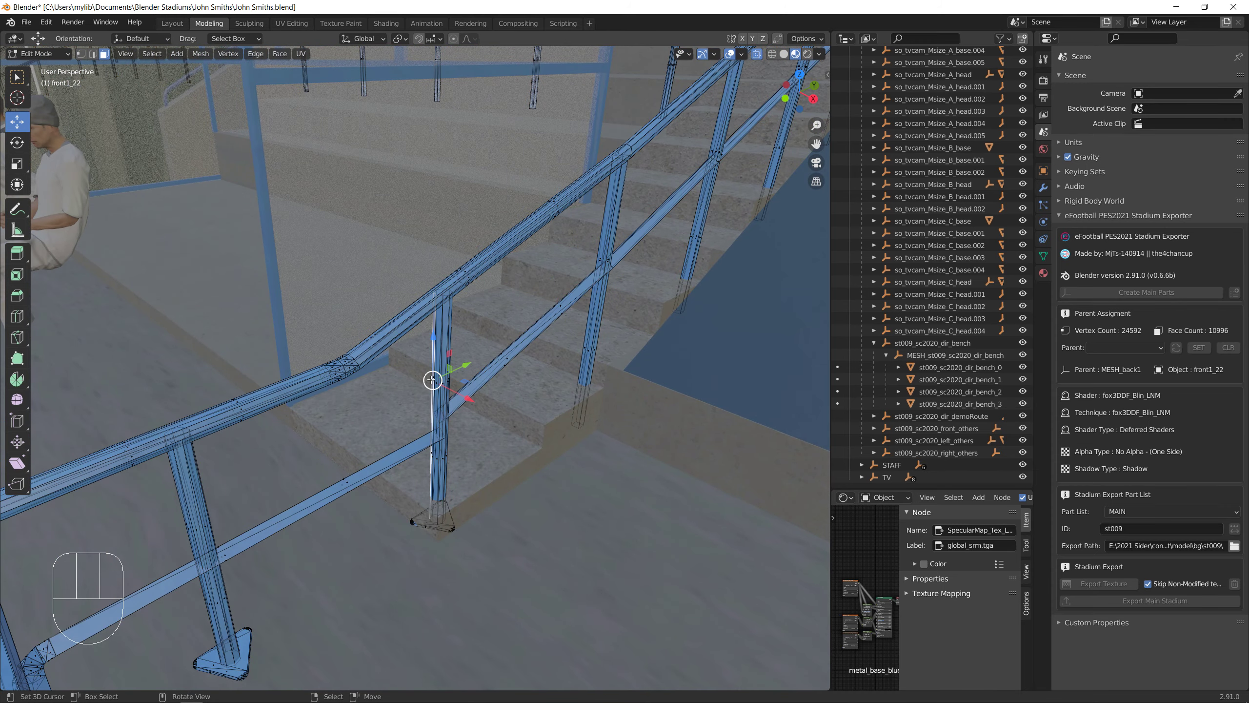
shift+middle_drag(447, 416, 430, 452)
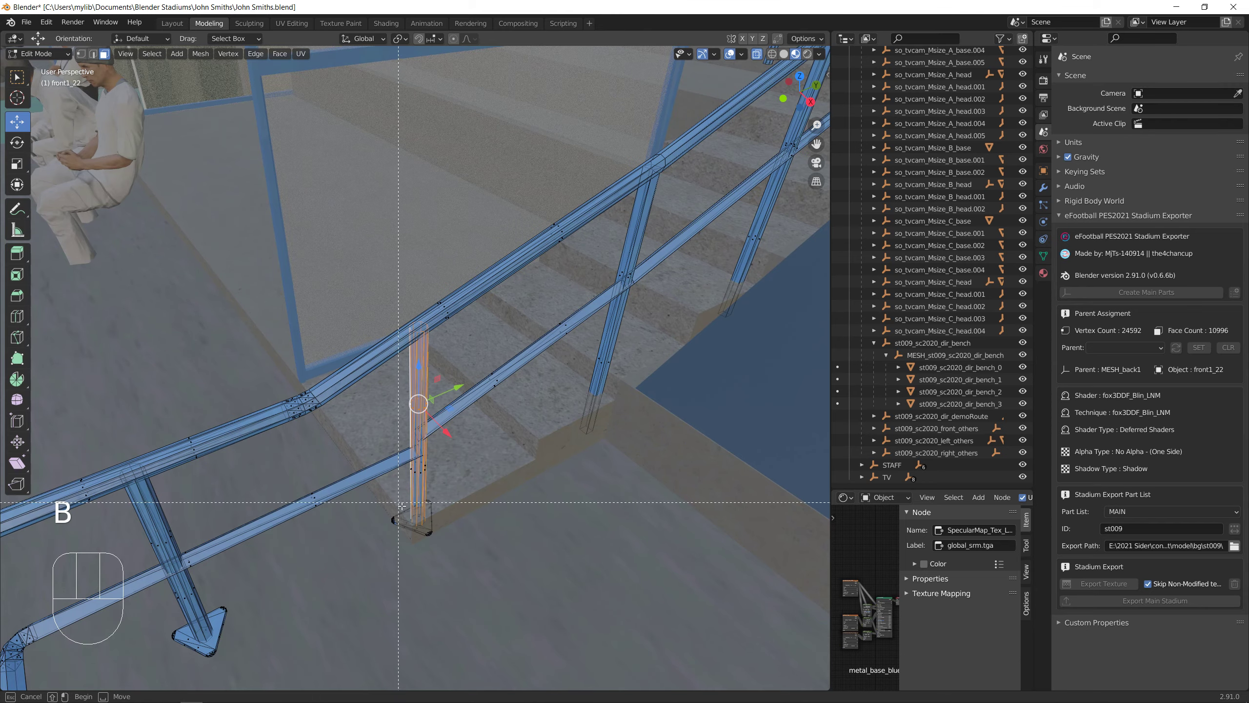
middle_drag(424, 535, 464, 527)
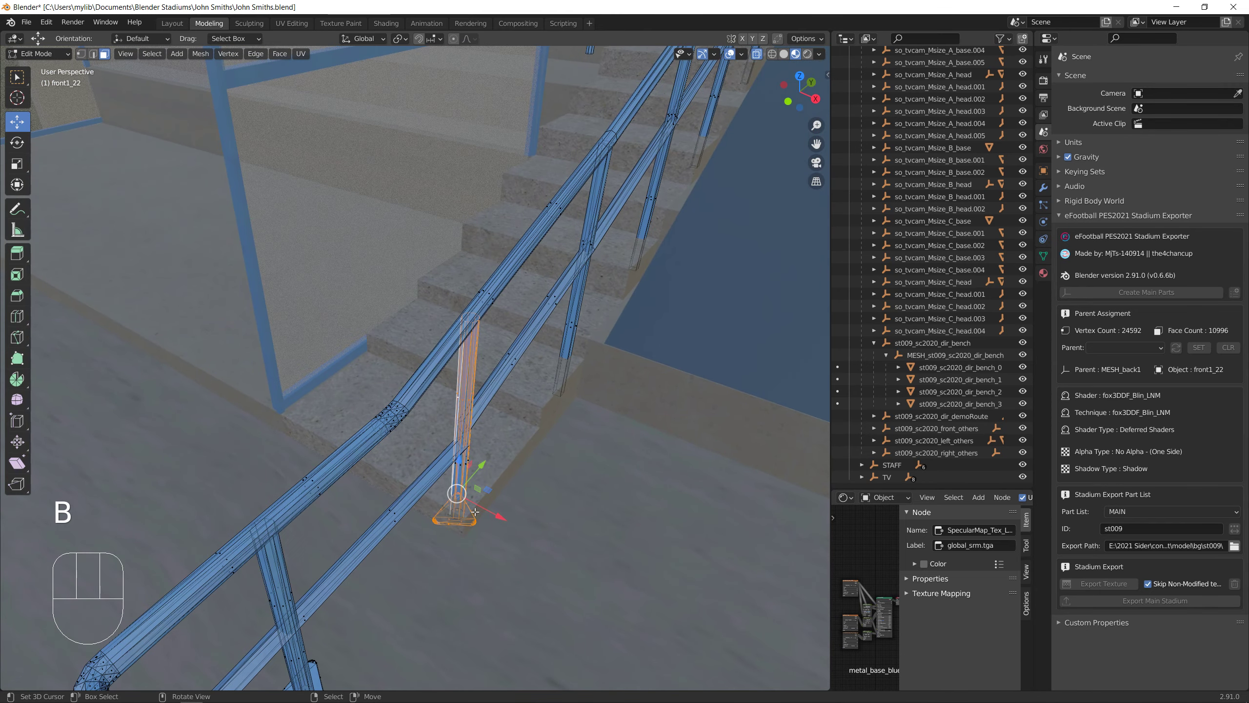
scroll(506, 383, up, 4)
shift+middle_drag(505, 383, 401, 607)
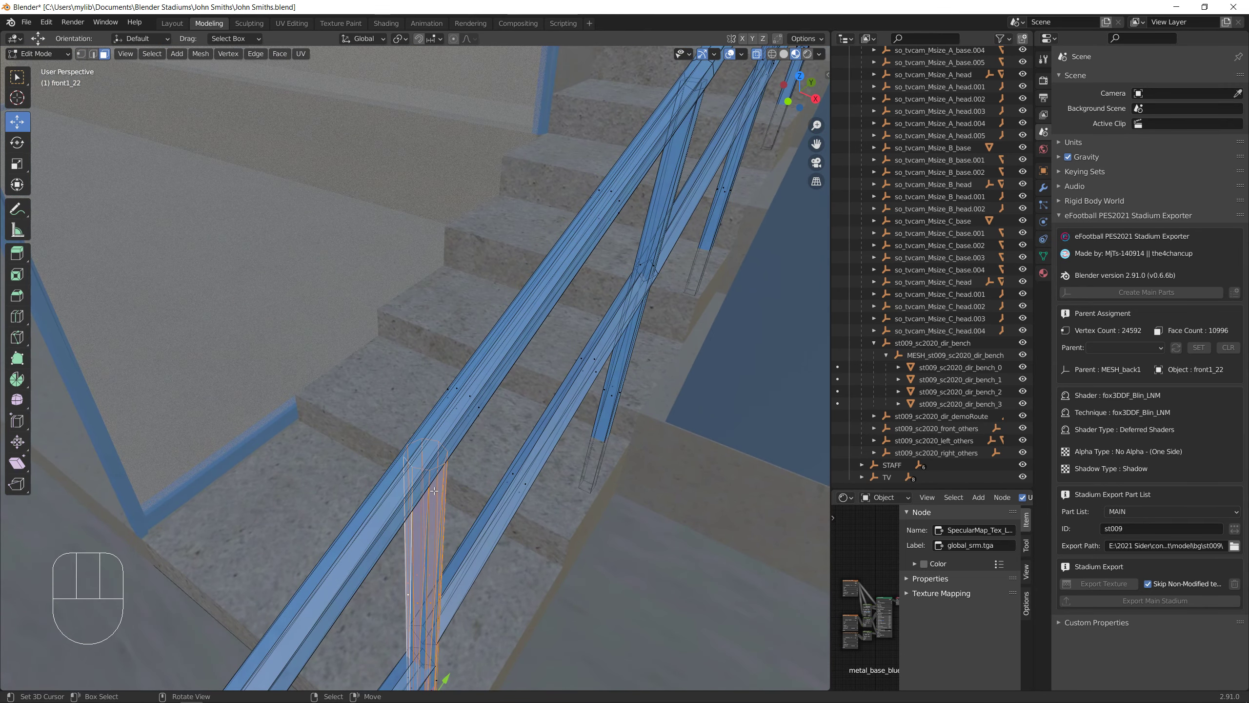
middle_drag(453, 480, 471, 478)
Place a copy of the railing post in the dugout beside the tunnel, near the front-row seats
scroll(472, 478, down, 7)
drag(483, 497, 296, 432)
shift+middle_drag(297, 432, 505, 471)
drag(500, 478, 63, 315)
shift+middle_drag(64, 314, 687, 476)
drag(535, 460, 183, 310)
shift+middle_drag(183, 310, 432, 401)
scroll(432, 401, up, 3)
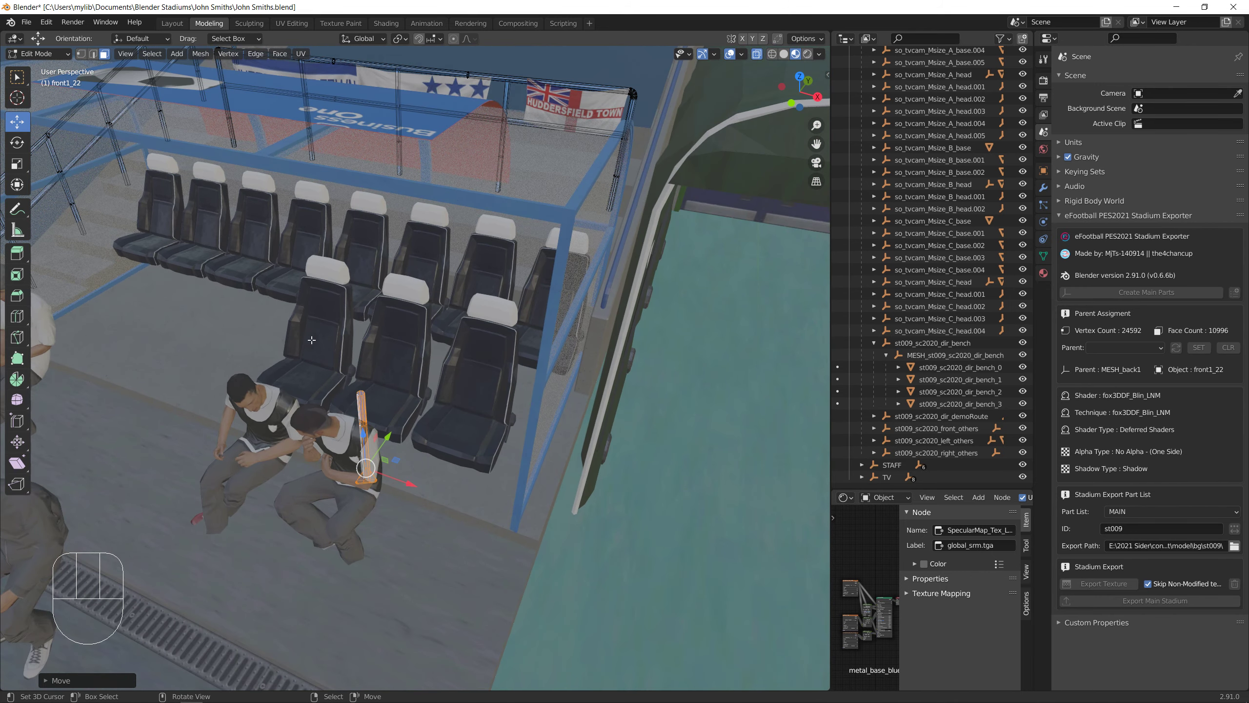
Isolate the railings and the three front-row dugout seats in local view for editing from above
key(Tab)
shift+click(457, 416)
key(Tab)
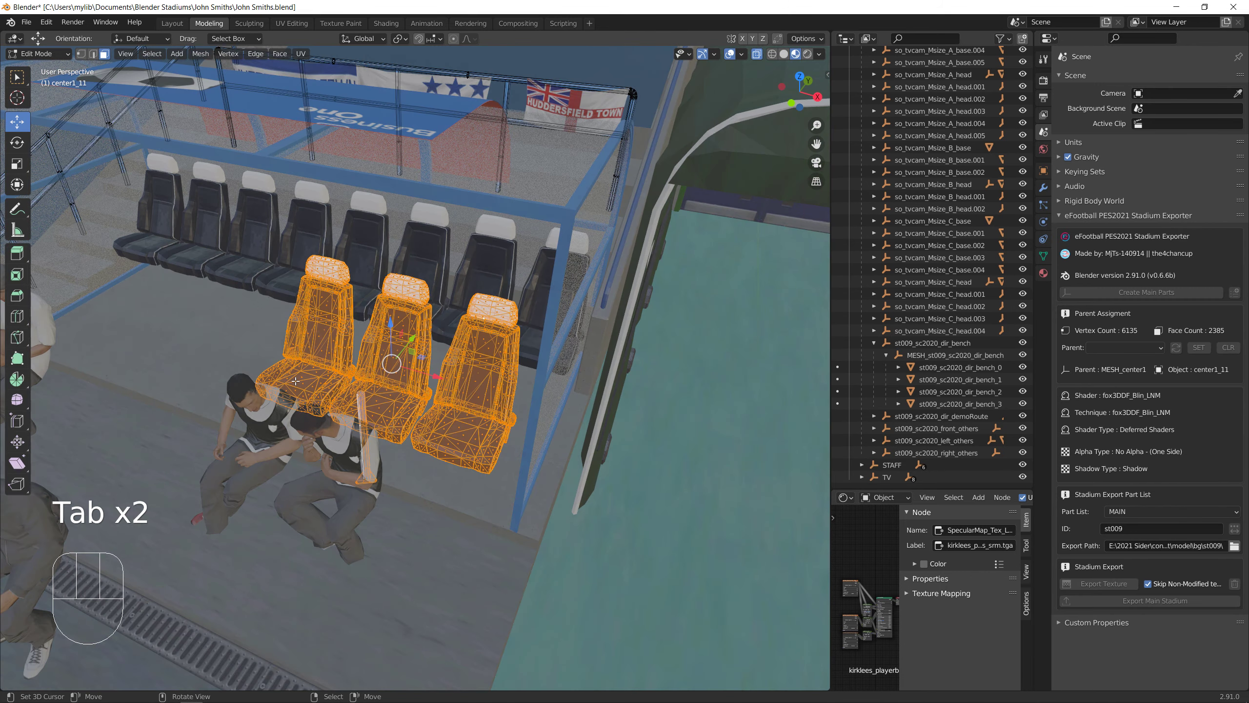
key(KP_Divide)
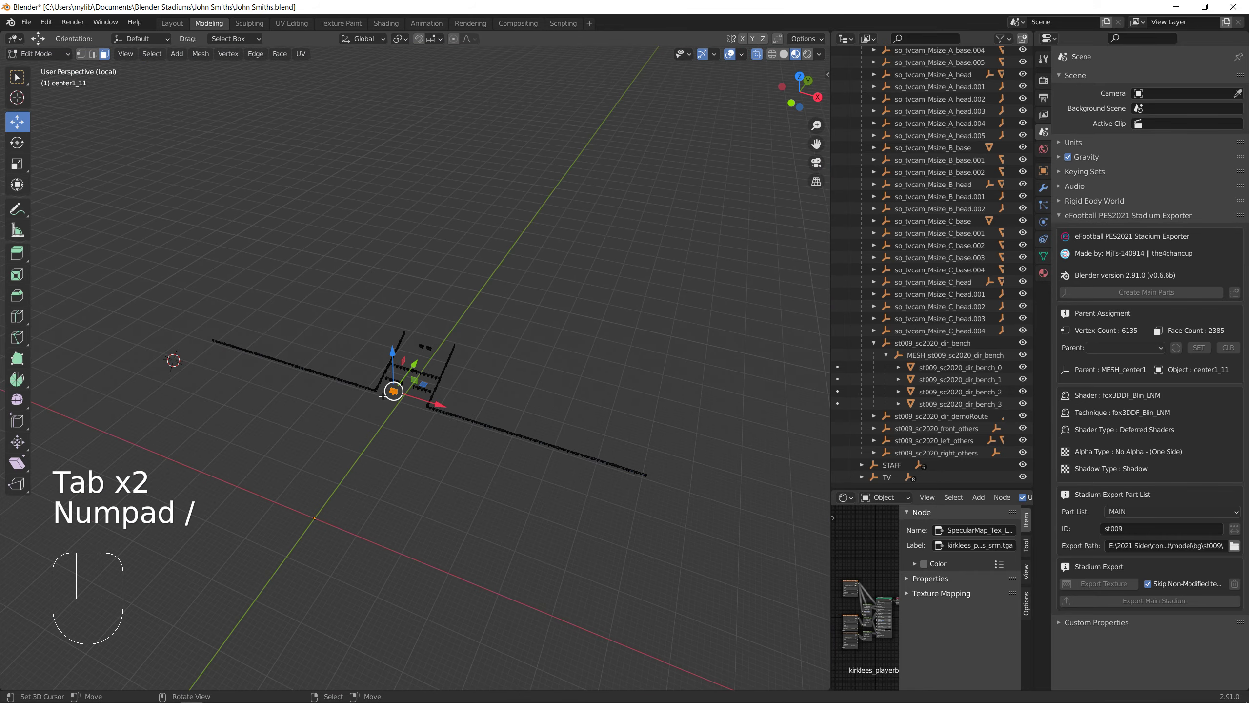
key(KP_7)
scroll(393, 401, up, 8)
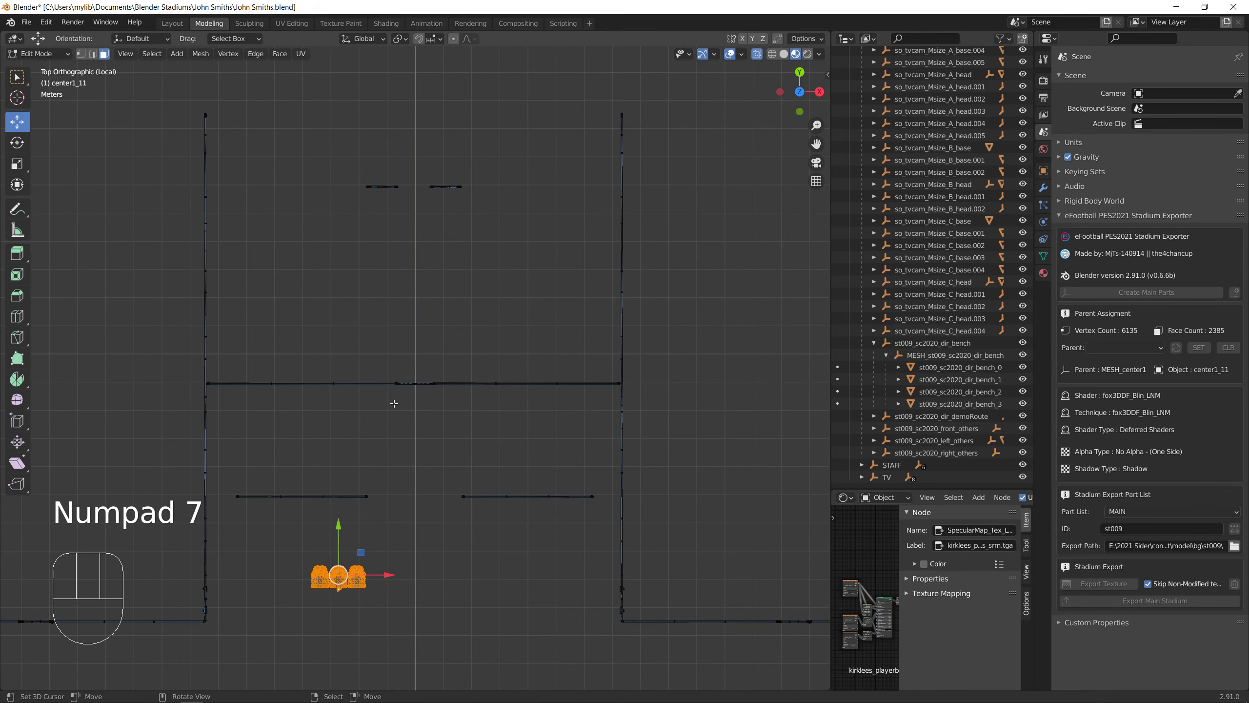
shift+middle_drag(393, 404, 455, 310)
scroll(454, 311, up, 4)
shift+middle_drag(418, 515, 430, 427)
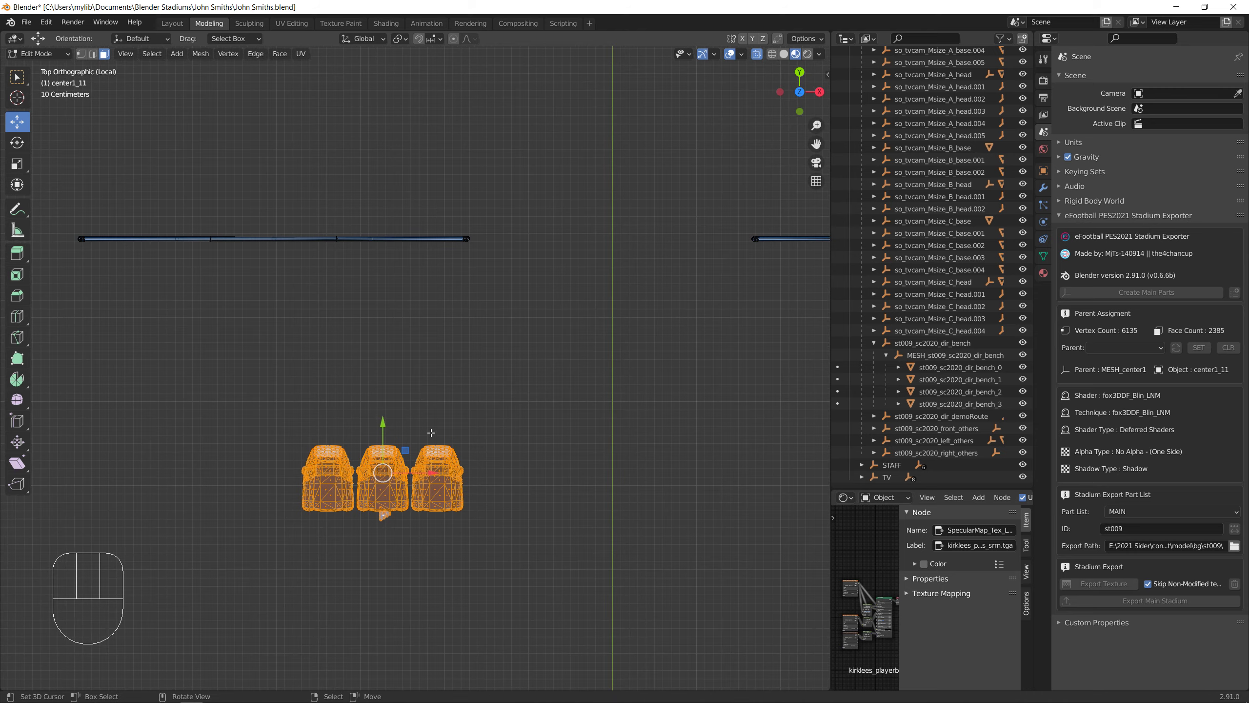
Move the copied post so it stands centred beneath the front-row seat nearest the tunnel
middle_drag(436, 481, 415, 427)
key(Tab)
key(Tab)
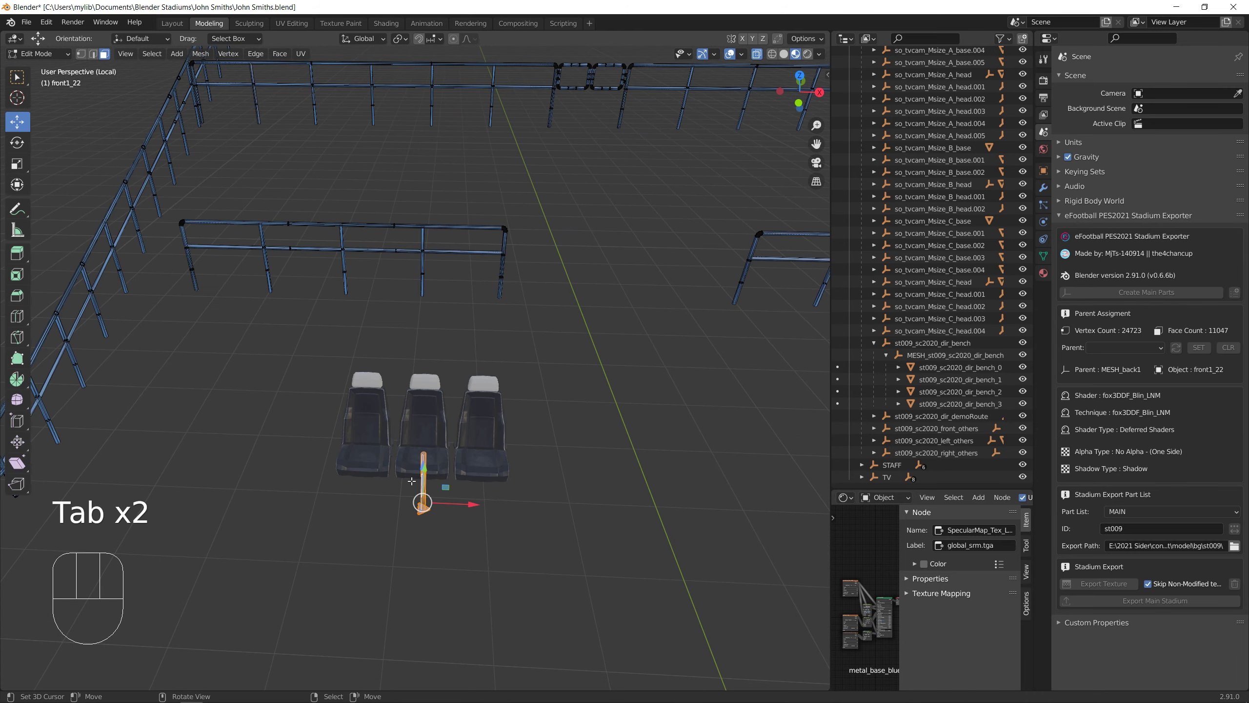
key(KP_7)
scroll(419, 489, up, 4)
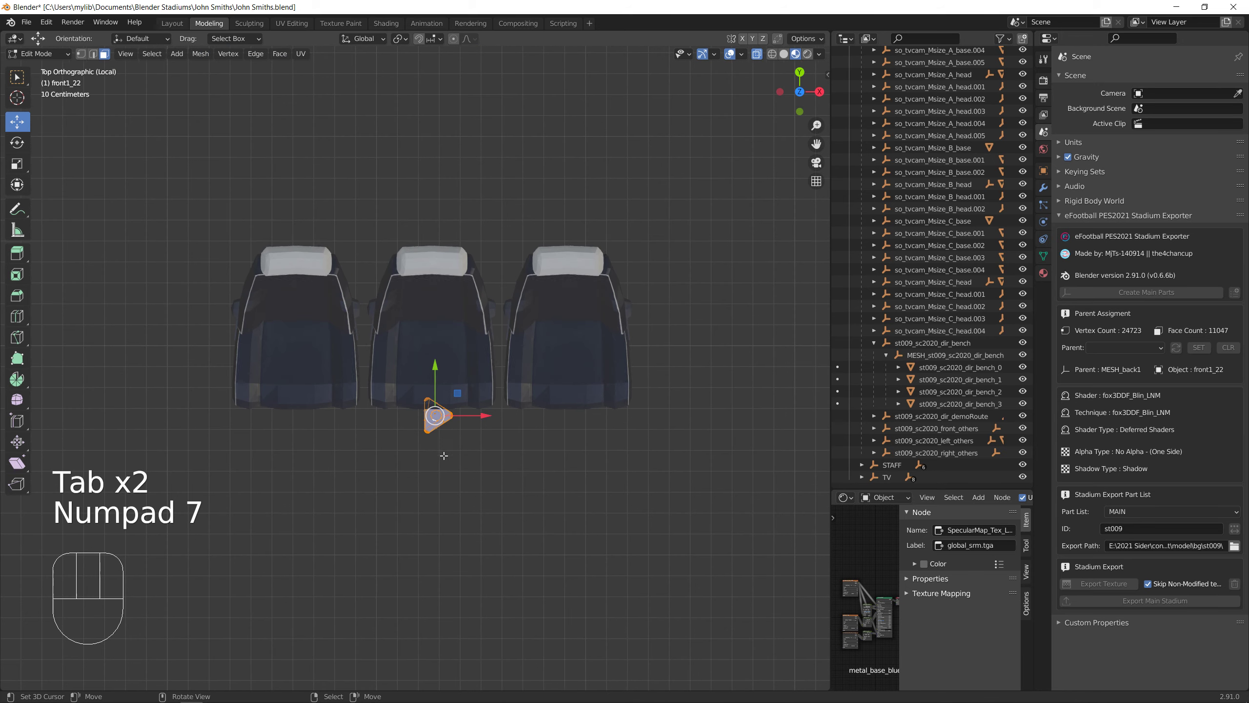
shift+middle_drag(451, 480, 377, 565)
drag(373, 454, 530, 455)
click(548, 454)
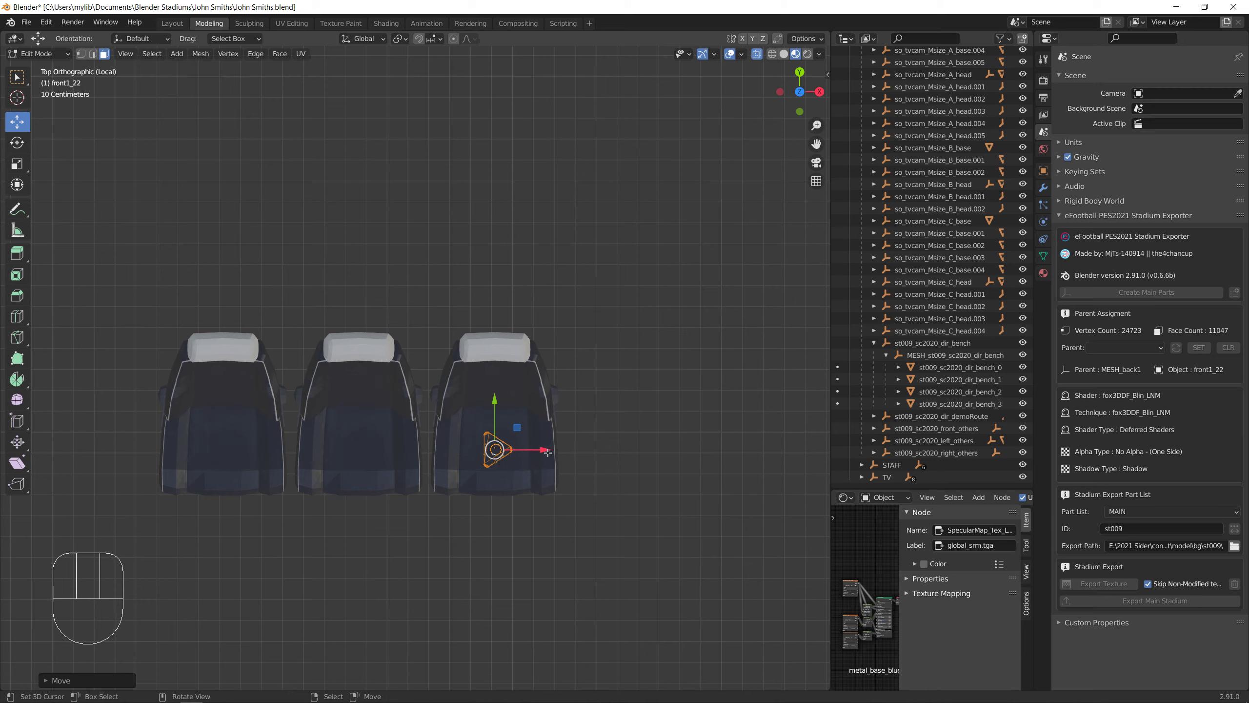
Shorten the copied post by lowering its top vertices to the underside of the seat
middle_drag(496, 433, 516, 508)
shift+scroll(516, 508, down, 10)
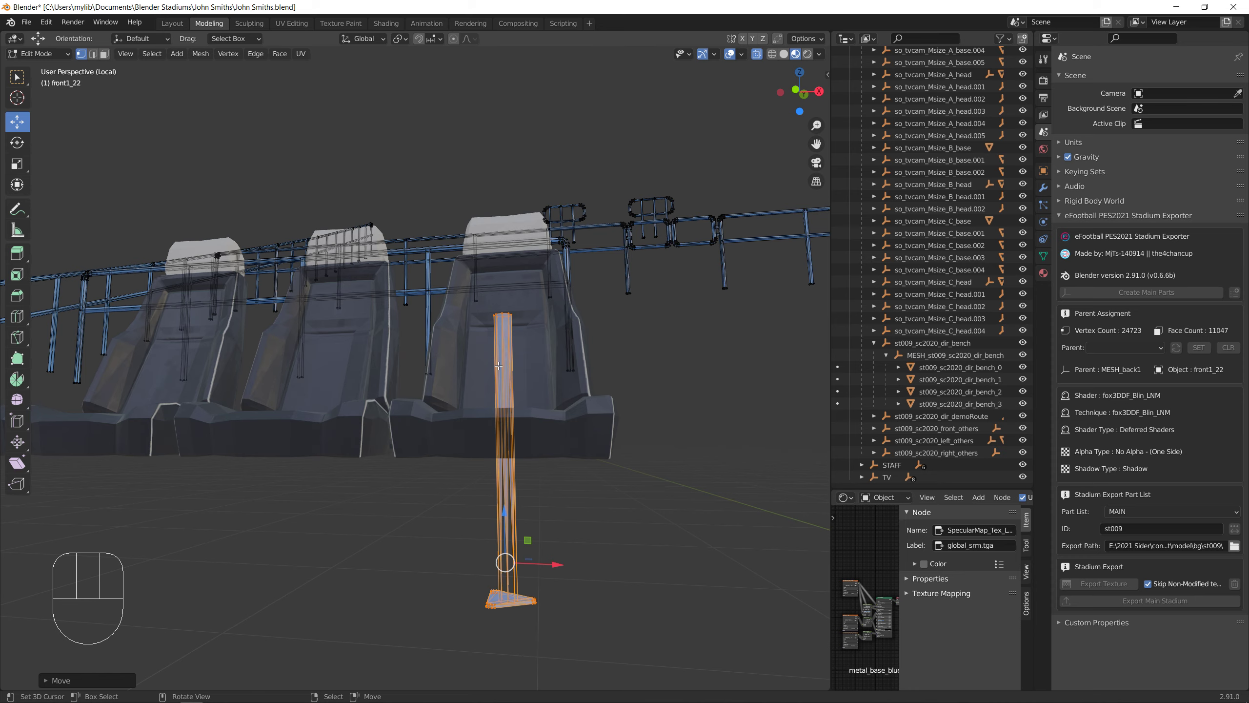
right_click(495, 316)
key(b)
drag(469, 266, 613, 375)
middle_drag(518, 348, 517, 381)
right_click(516, 366)
key(b)
drag(496, 350, 541, 382)
drag(523, 329, 525, 378)
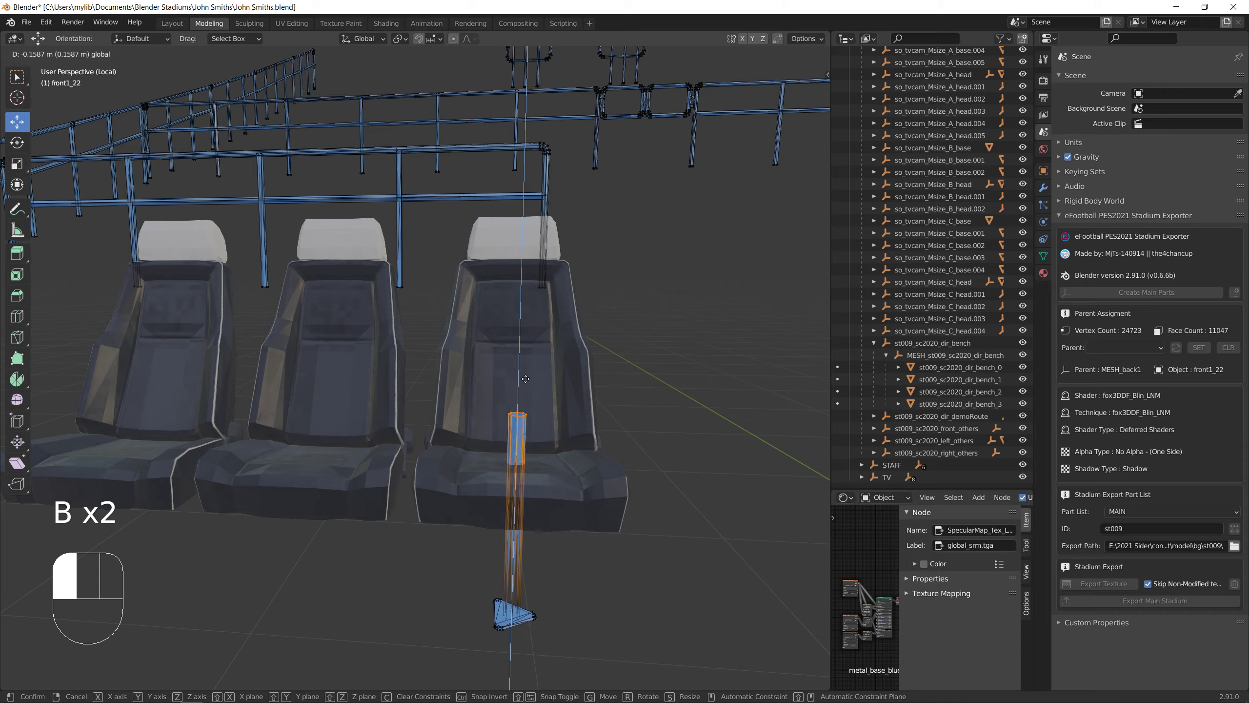
click(519, 431)
Duplicate the whole shortened post along the X axis to stand beneath the other two front-row seats
middle_drag(519, 432, 423, 423)
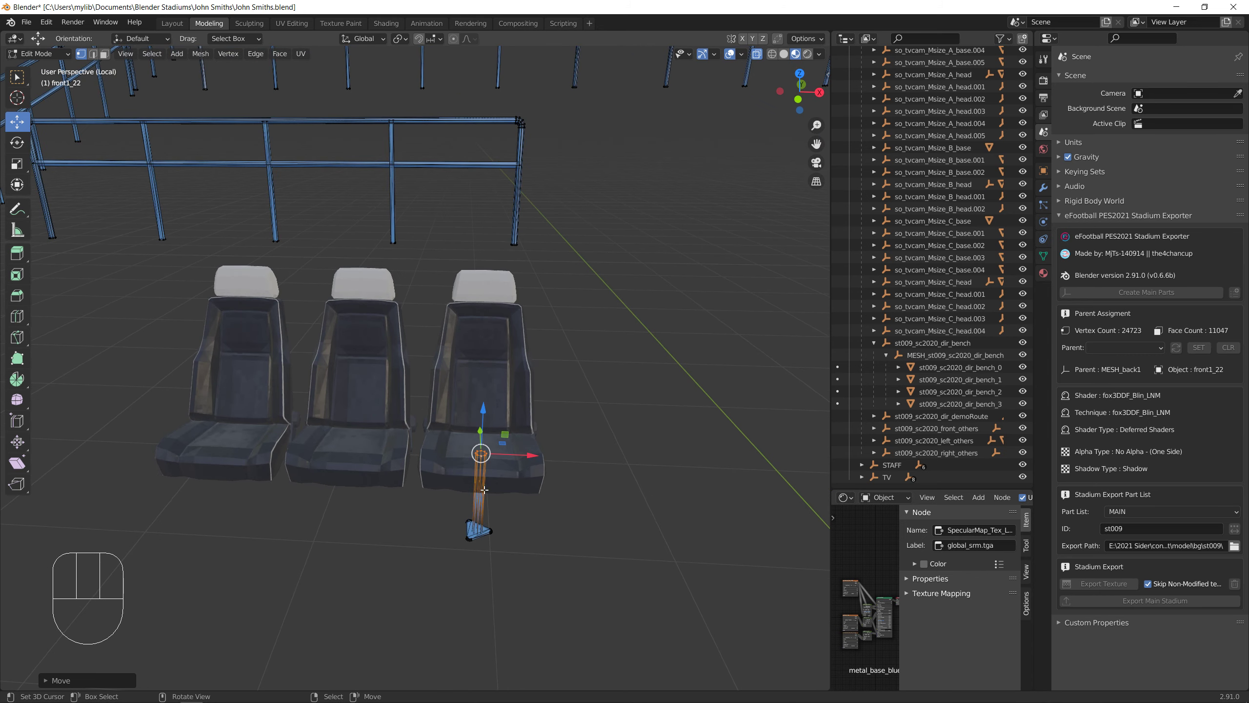
key(b)
drag(411, 417, 582, 594)
key(KP_7)
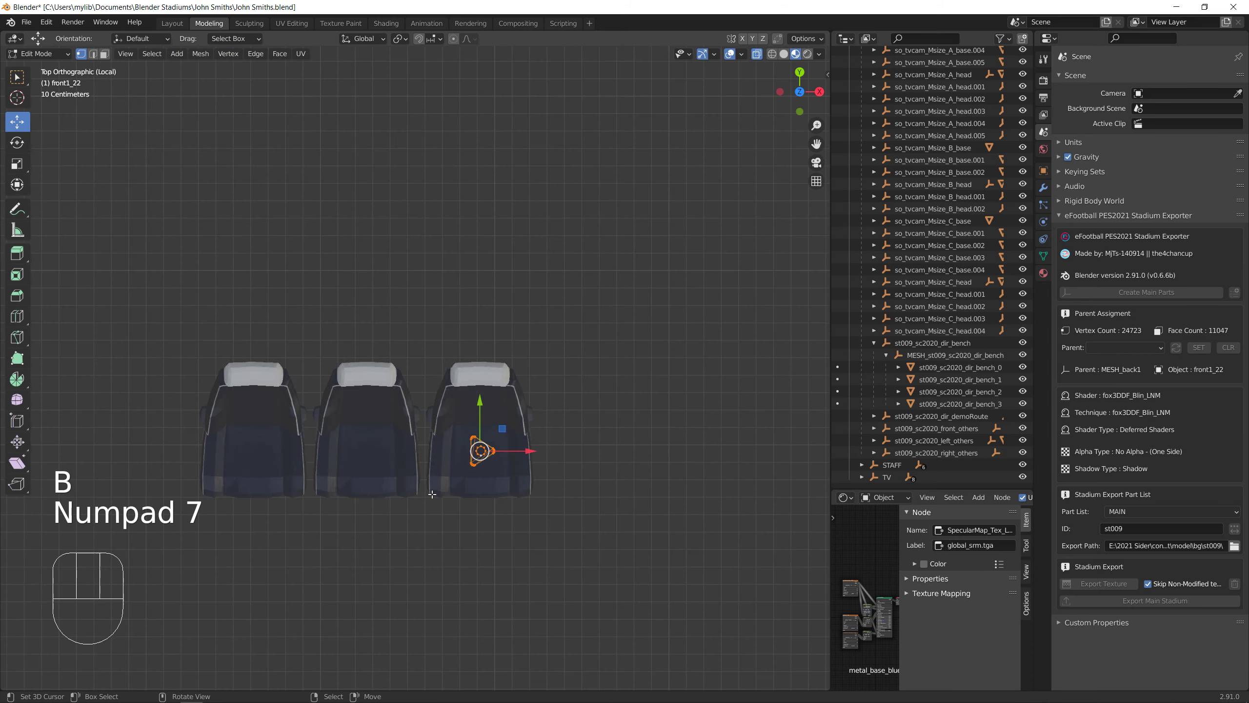
key(shift+d)
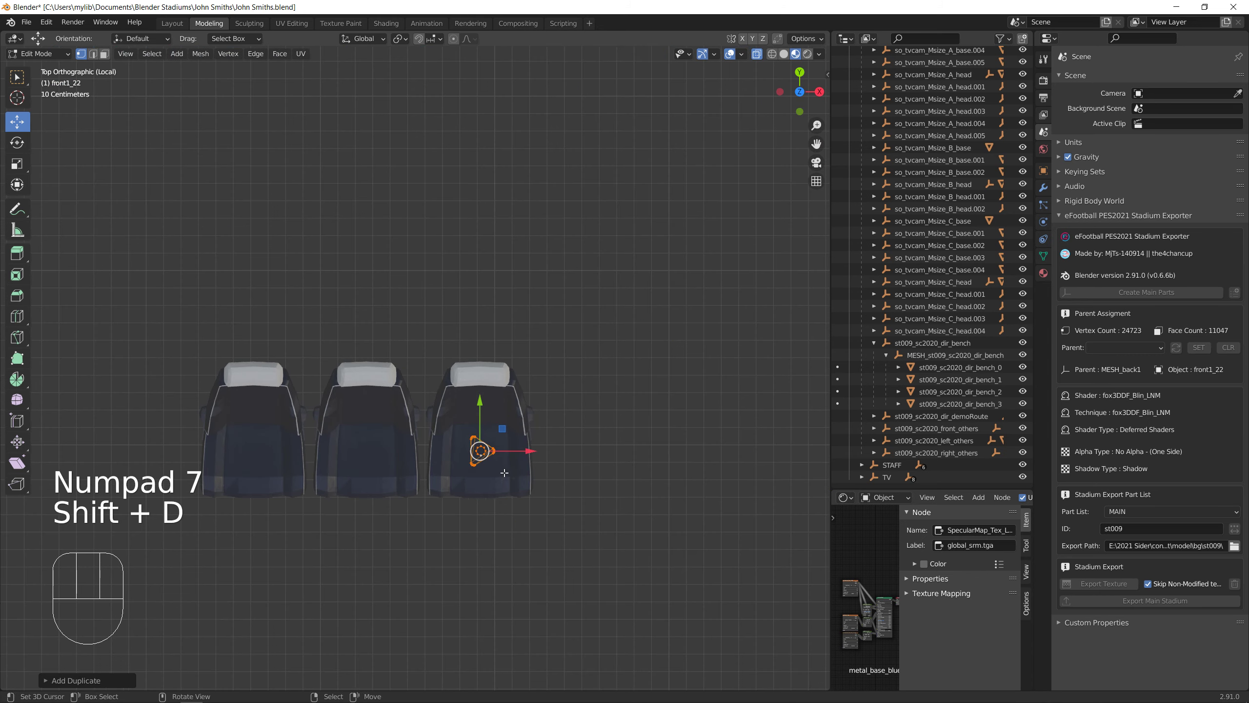
drag(541, 451, 430, 449)
key(shift+d)
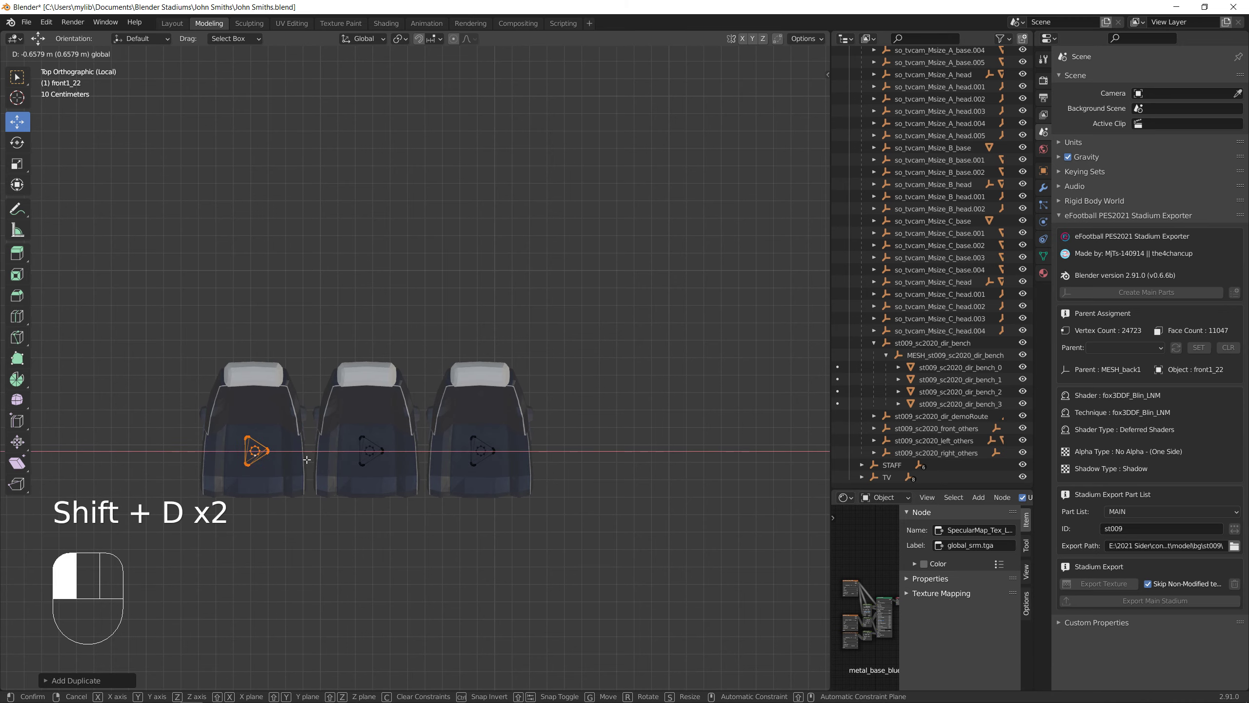
click(308, 460)
Leave local view, add the back-row seats to the selection, and isolate them with the front-row seats and railings
key(KP_Divide)
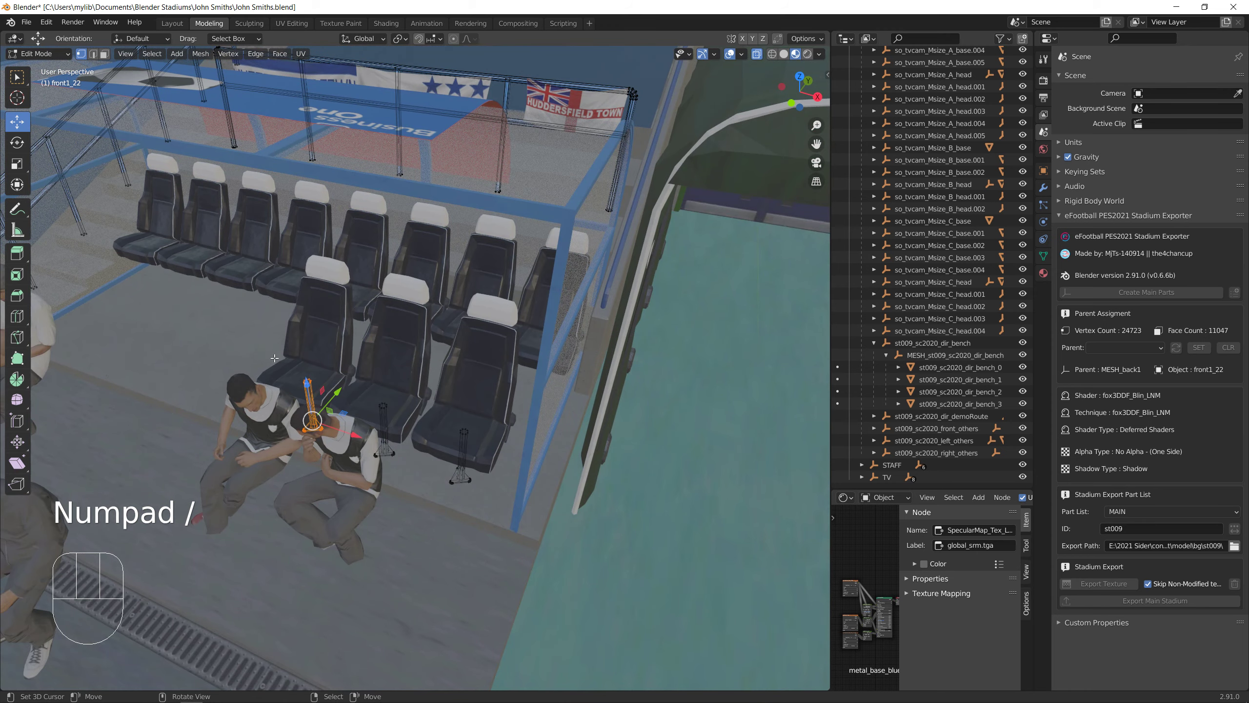
key(Tab)
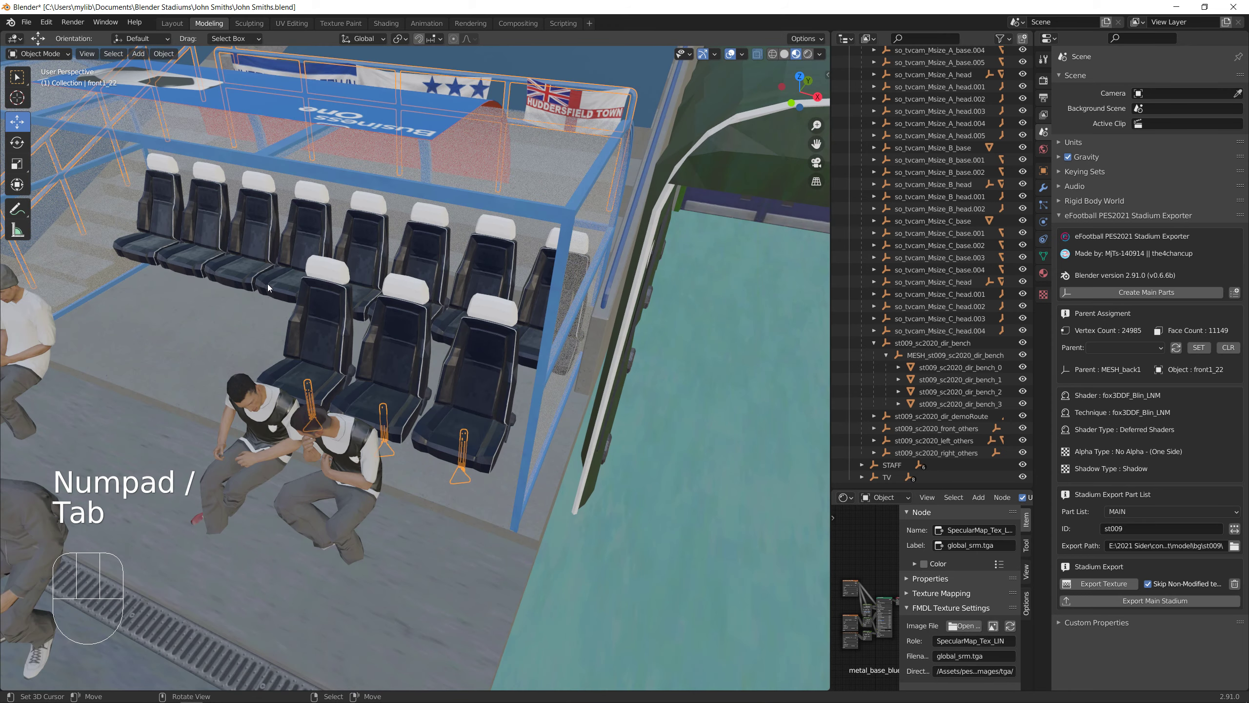
shift+click(324, 320)
shift+click(309, 239)
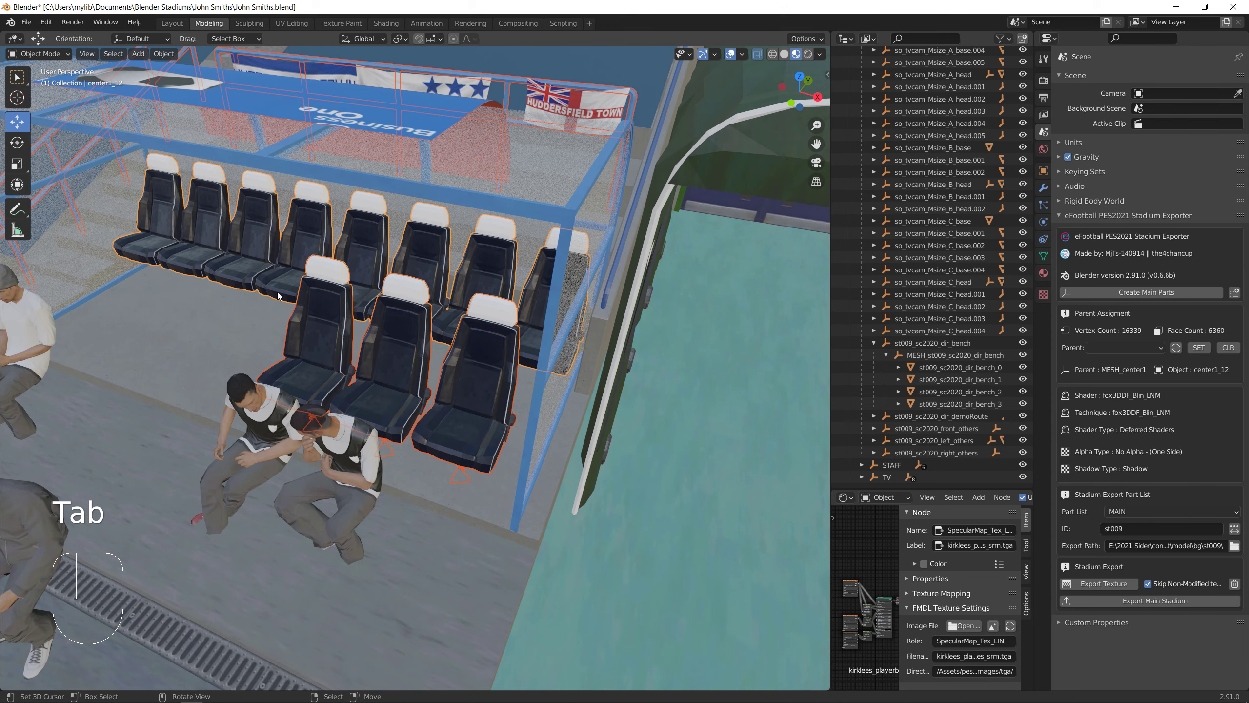
key(Tab)
key(Tab)
key(KP_Divide)
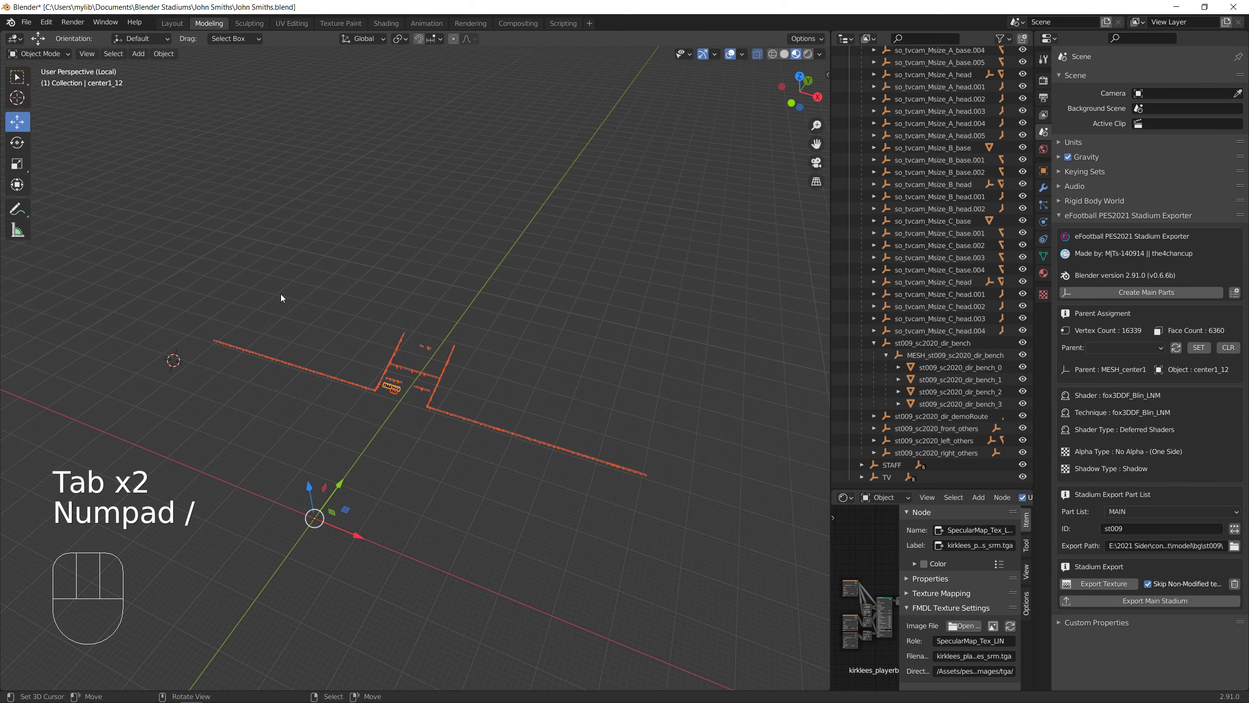
key(KP_7)
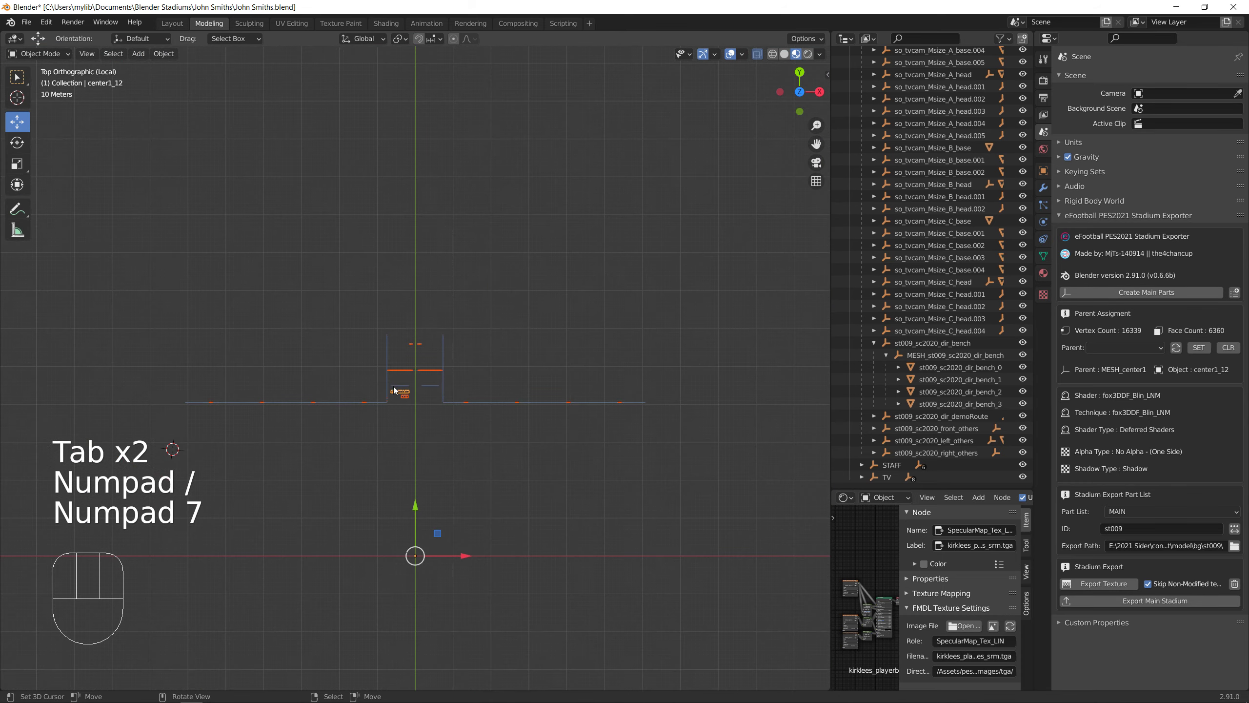
scroll(394, 391, up, 8)
middle_drag(382, 487, 324, 529)
scroll(387, 461, up, 1)
key(Tab)
key(Tab)
right_click(357, 532)
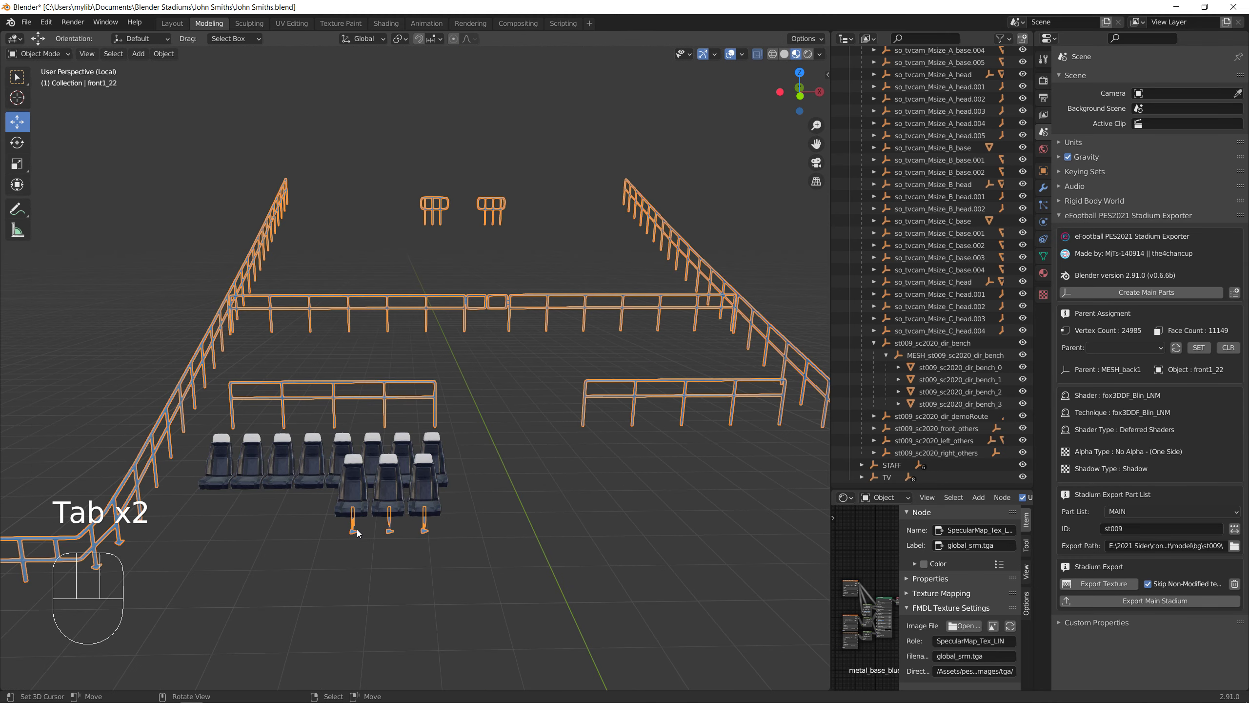
Duplicate a seat post and position the copy beneath the back-row seat nearest the tunnel
key(Tab)
key(KP_7)
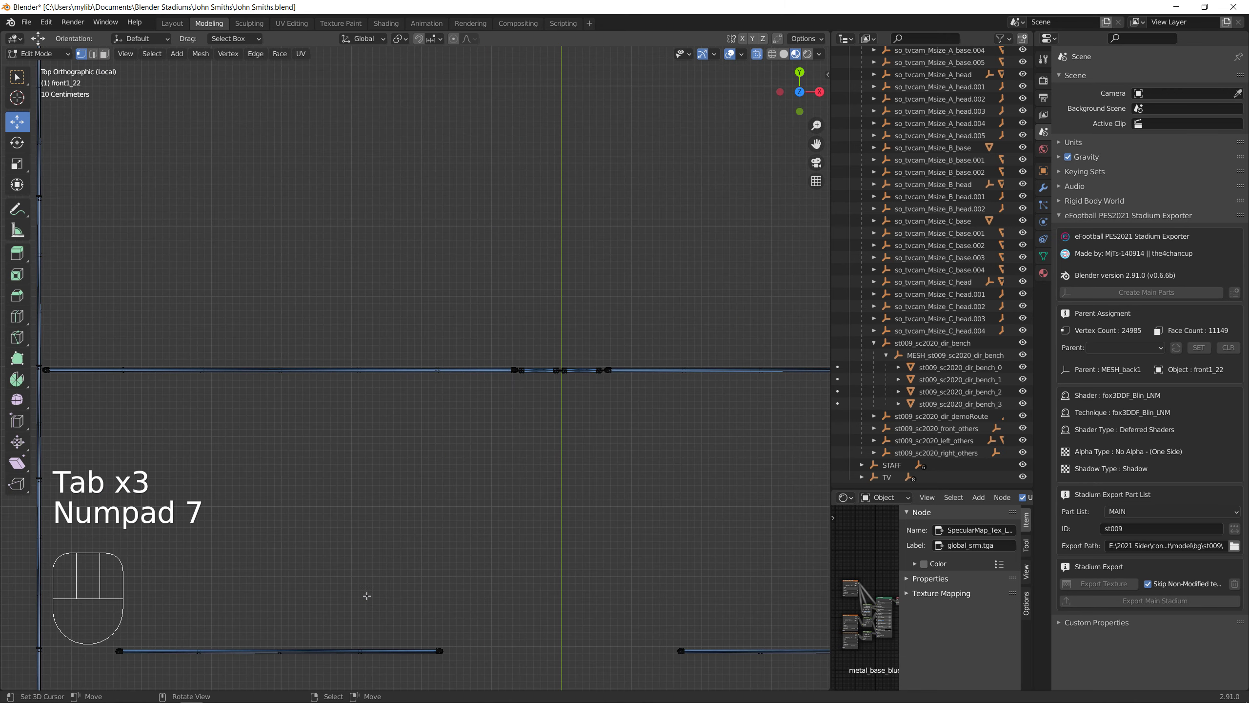
shift+middle_drag(365, 592, 424, 326)
scroll(394, 443, up, 4)
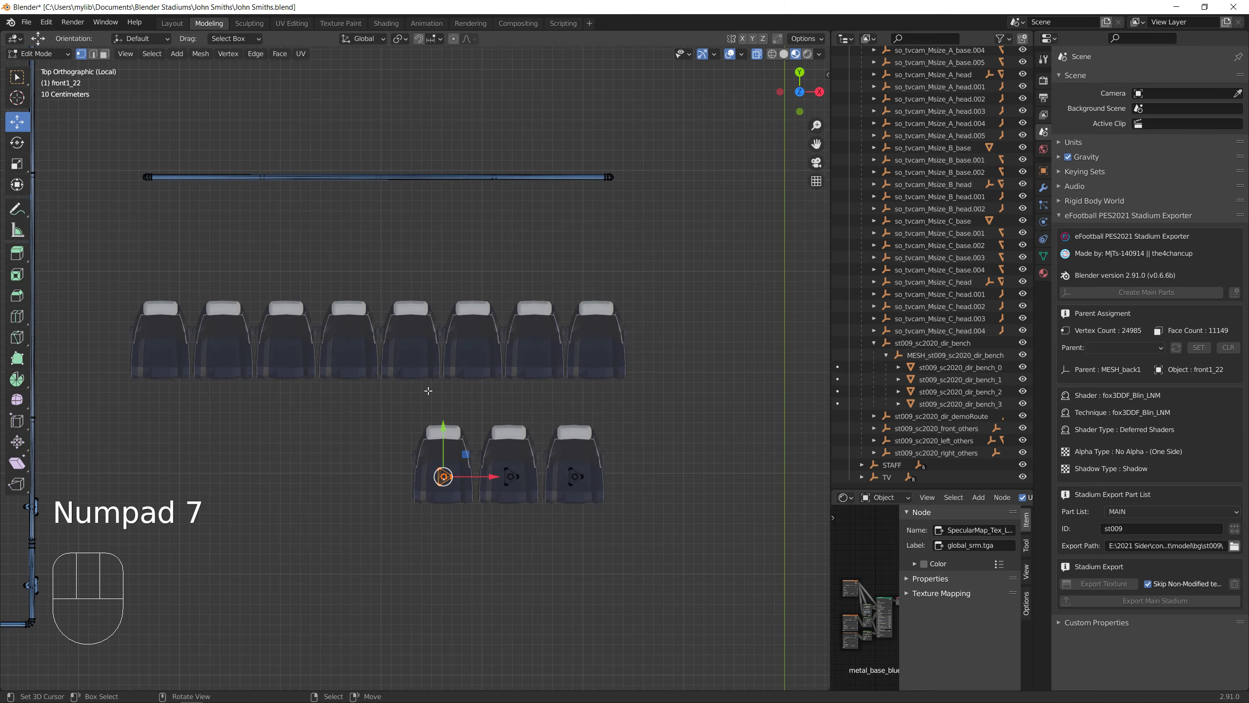
key(shift+d)
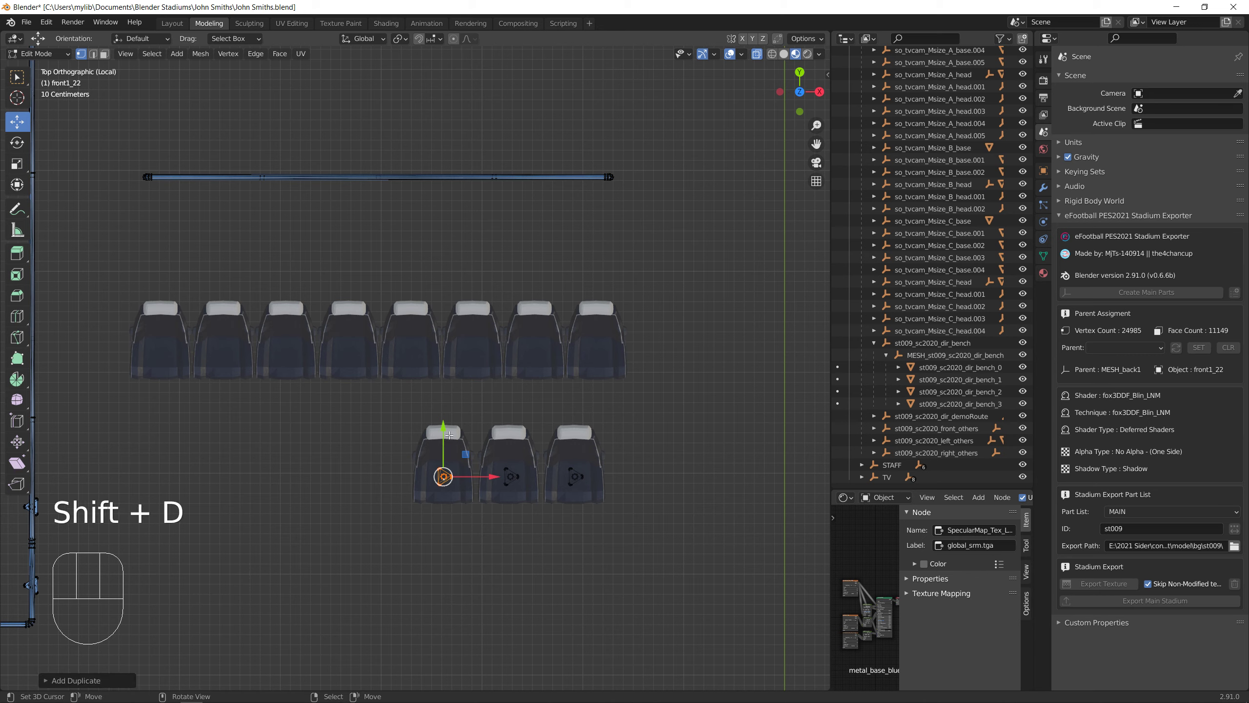
click(448, 319)
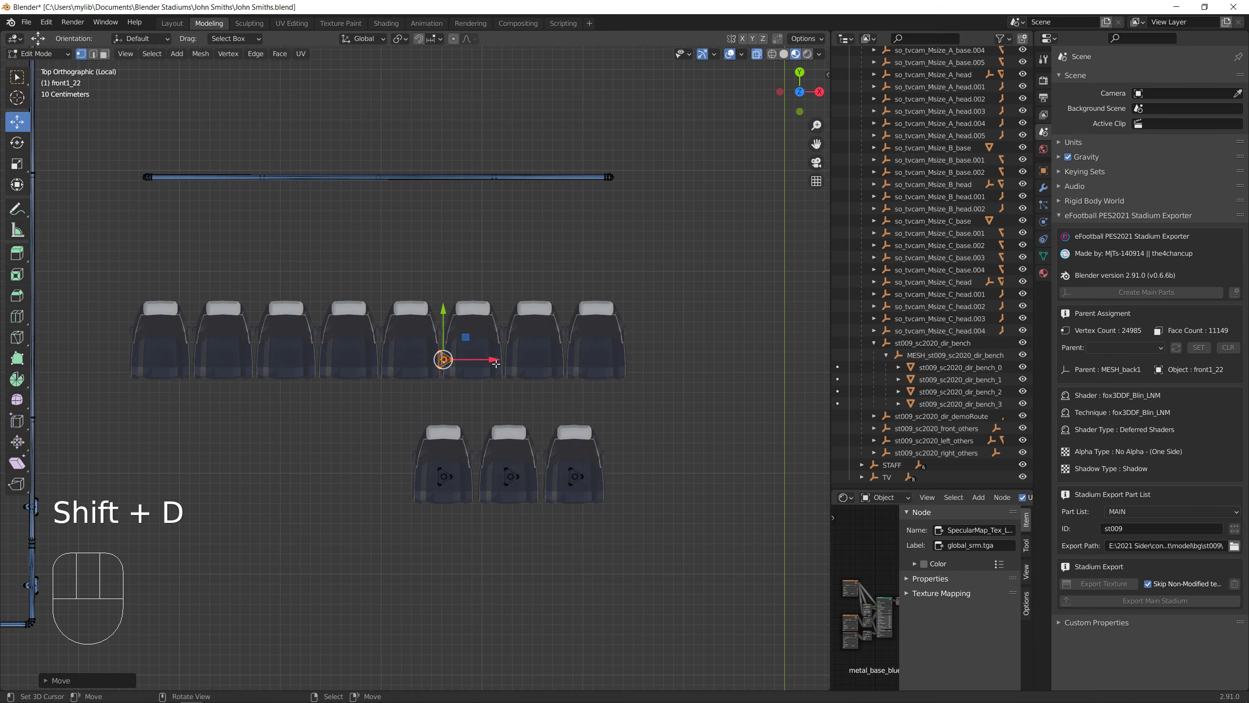
drag(496, 364, 648, 369)
drag(602, 319, 605, 307)
middle_drag(507, 394, 520, 345)
key(KP_7)
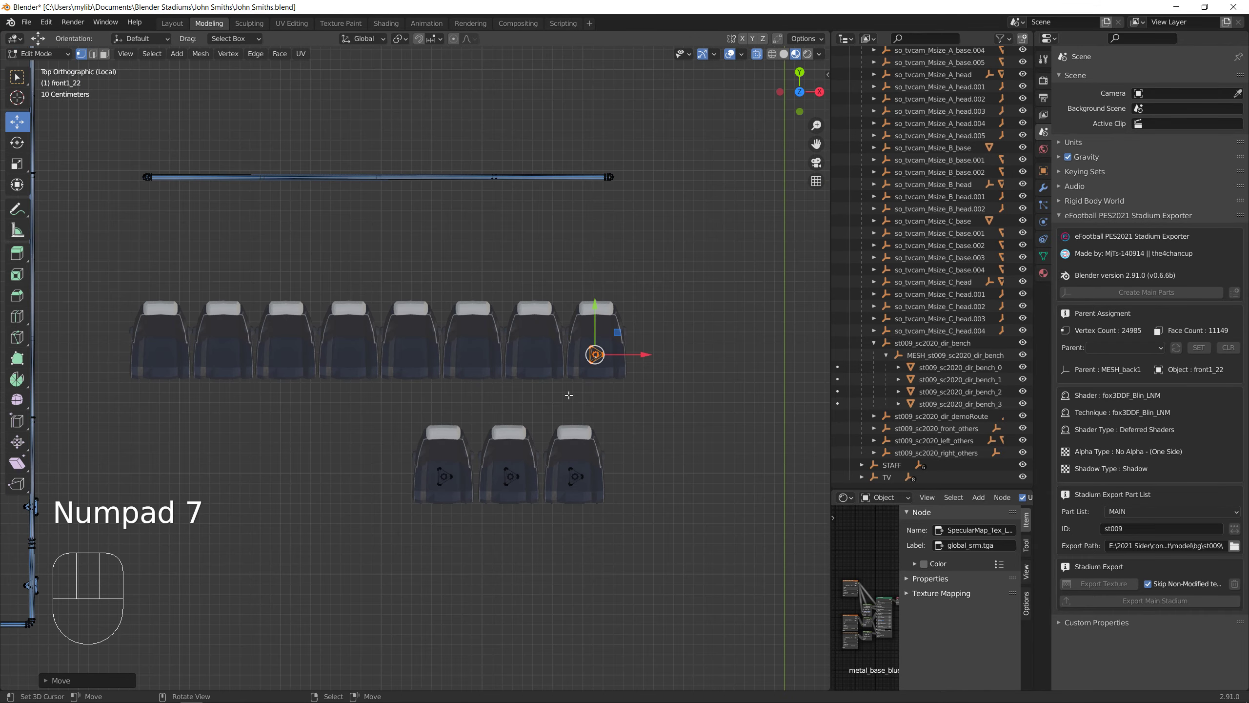
Duplicate the back-row seat post along the X axis beneath each of the next five back-row seats
key(shift+d)
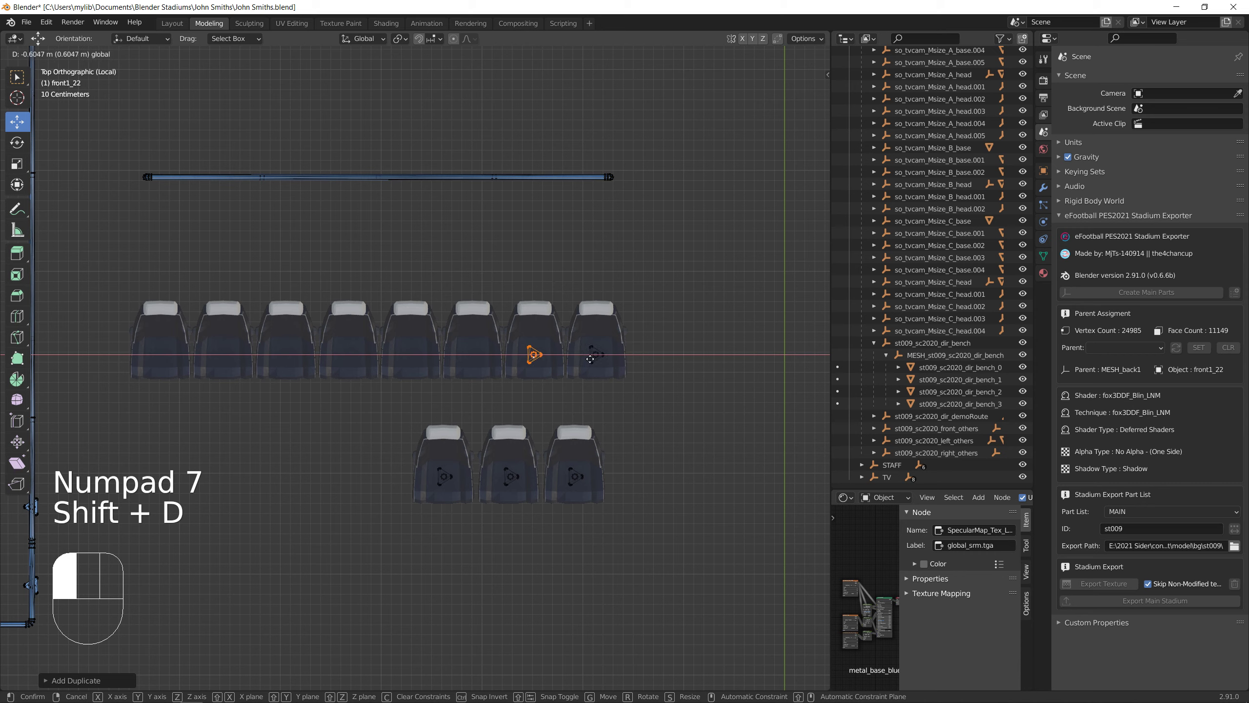
click(590, 359)
drag(587, 356, 536, 361)
key(shift+d)
click(587, 358)
click(528, 362)
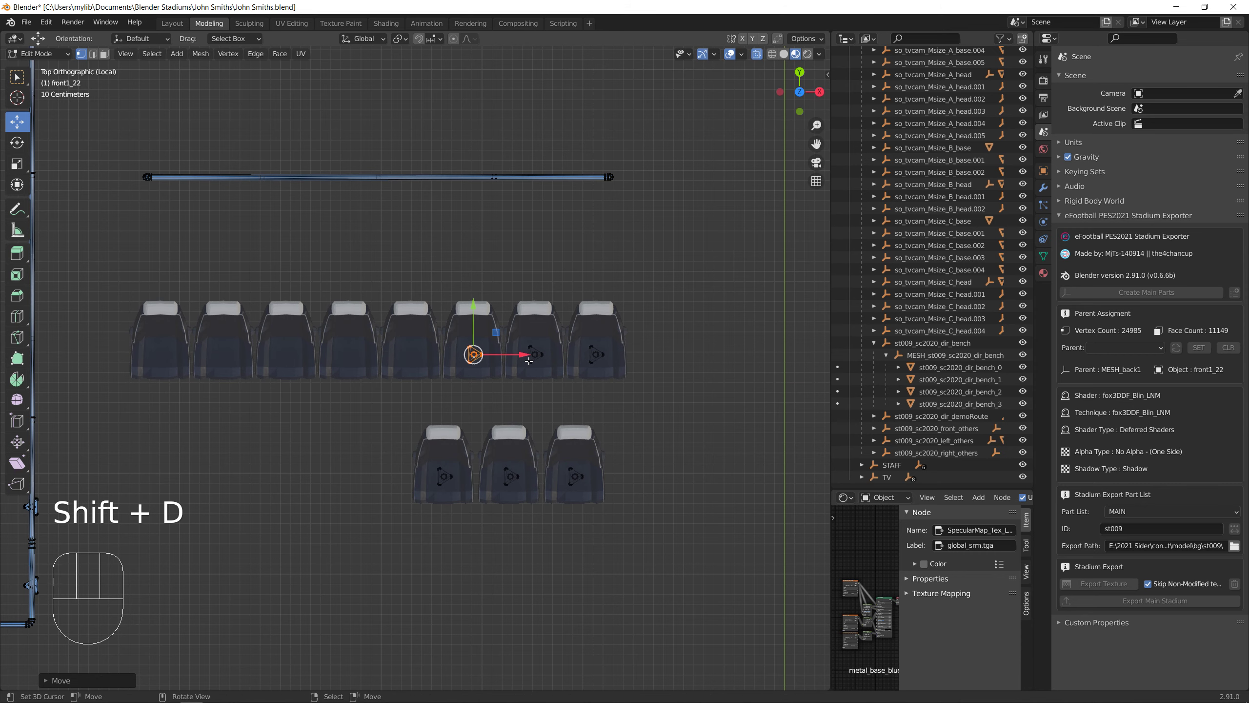
key(shift+d)
click(465, 365)
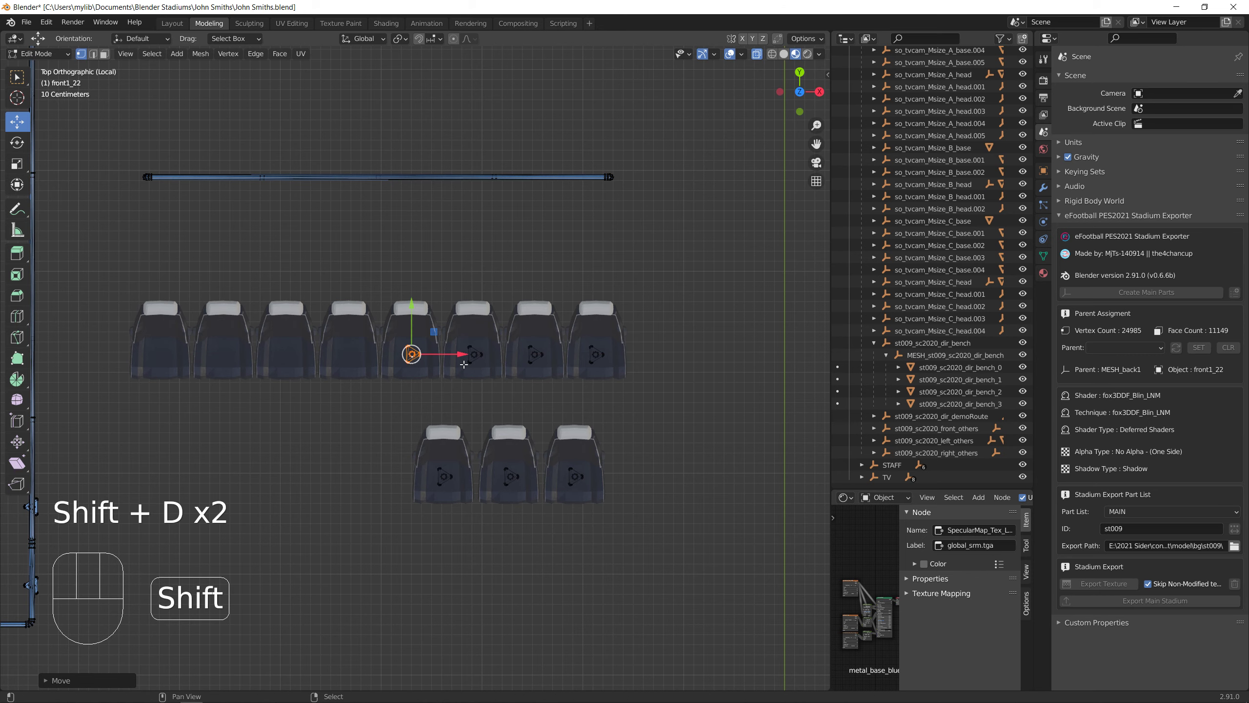
key(shift+d)
click(399, 359)
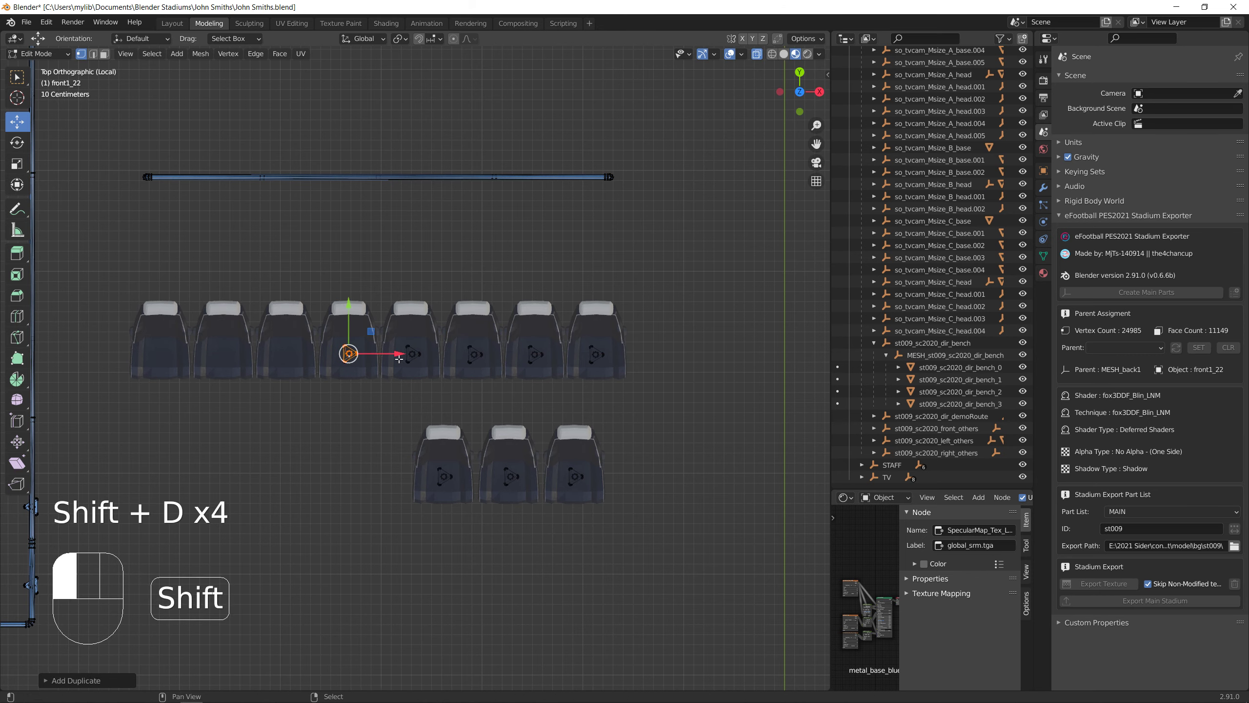
key(shift+d)
click(339, 366)
Duplicate the post along the X axis beneath the last two back-row seats and leave Edit Mode
shift+middle_drag(338, 366, 510, 370)
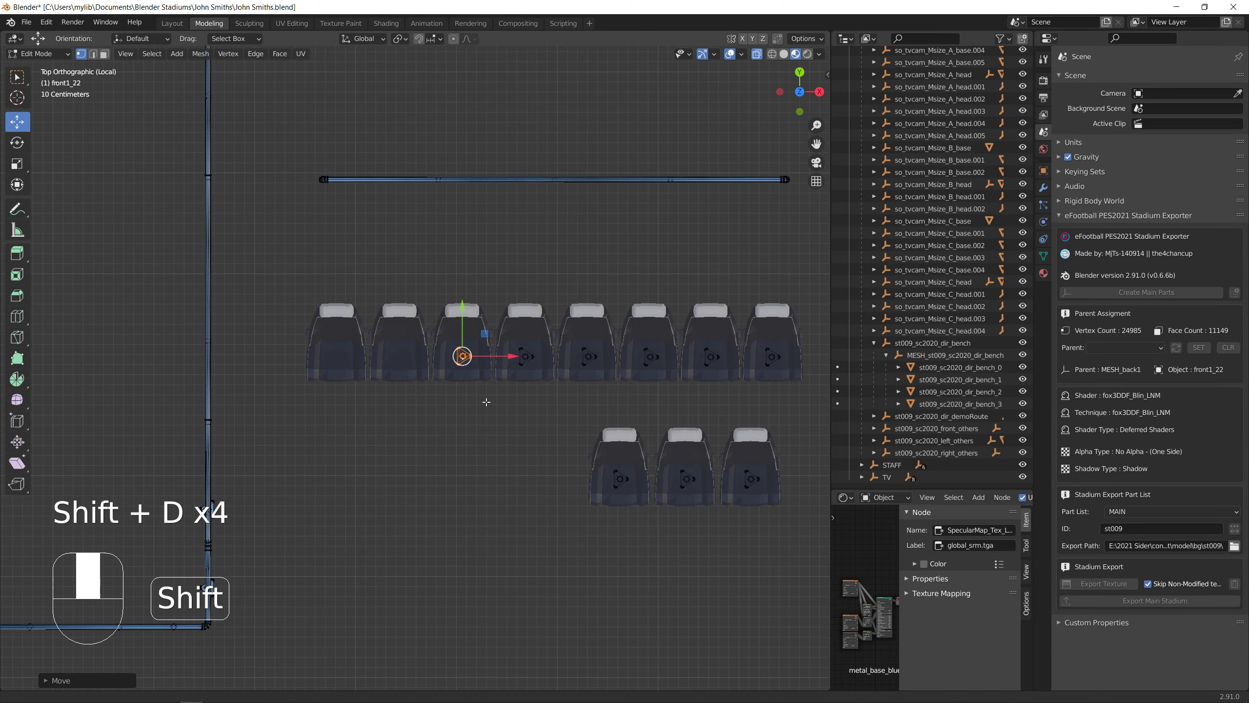
scroll(516, 387, up, 3)
drag(575, 340, 467, 343)
key(shift+d)
key(x)
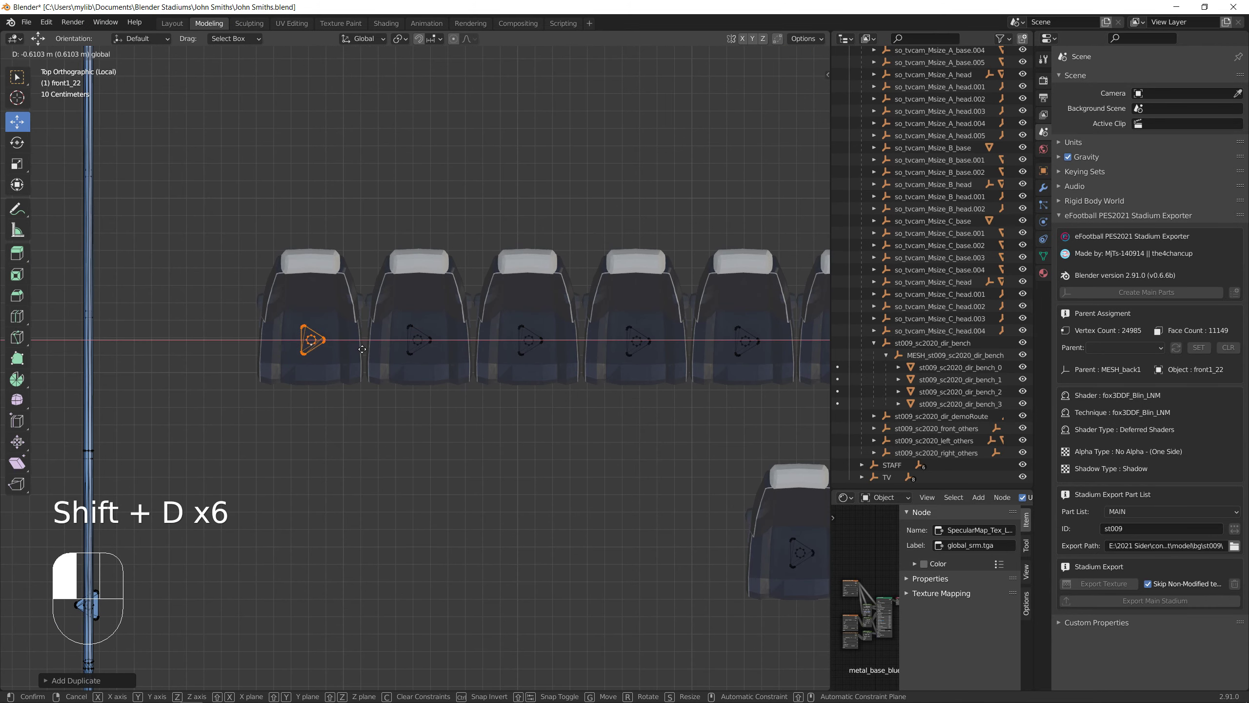
drag(362, 349, 360, 349)
middle_drag(398, 425, 411, 325)
scroll(433, 444, down, 2)
shift+middle_drag(455, 492, 369, 502)
key(Tab)
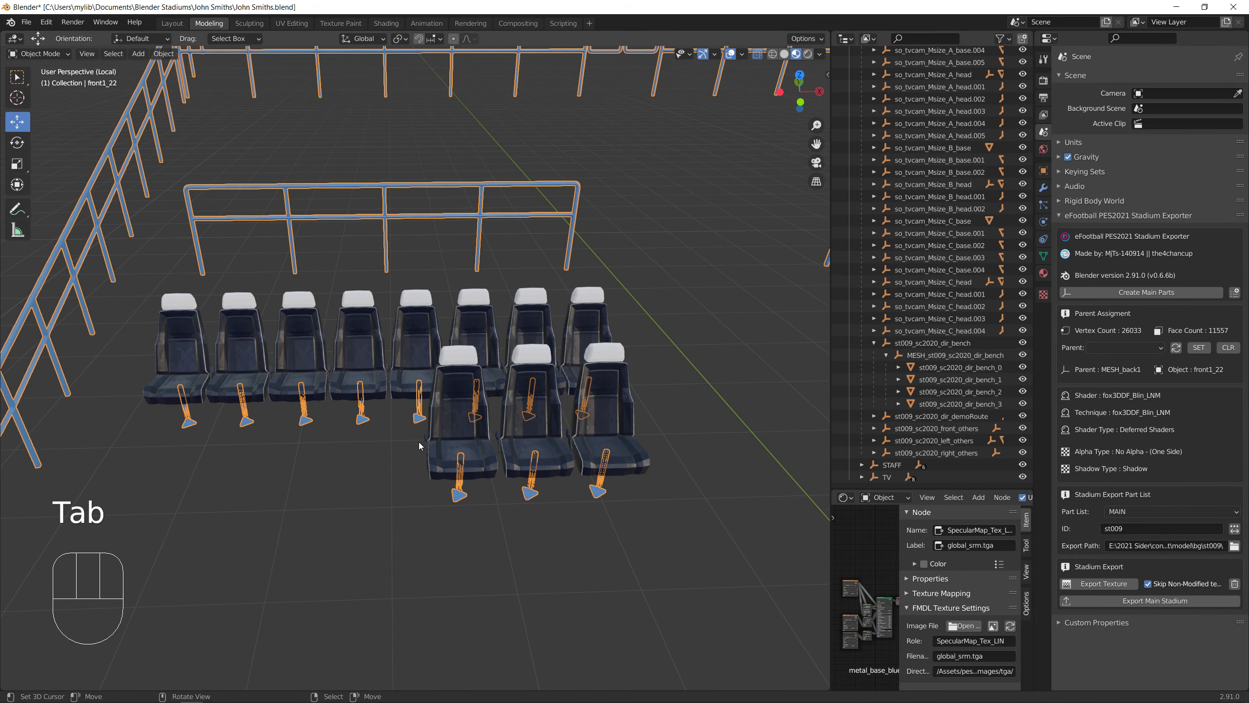
Open the front-row seats together with the post and railing mesh in Edit Mode and deselect all their geometry
right_click(434, 438)
shift+right_click(457, 495)
key(Tab)
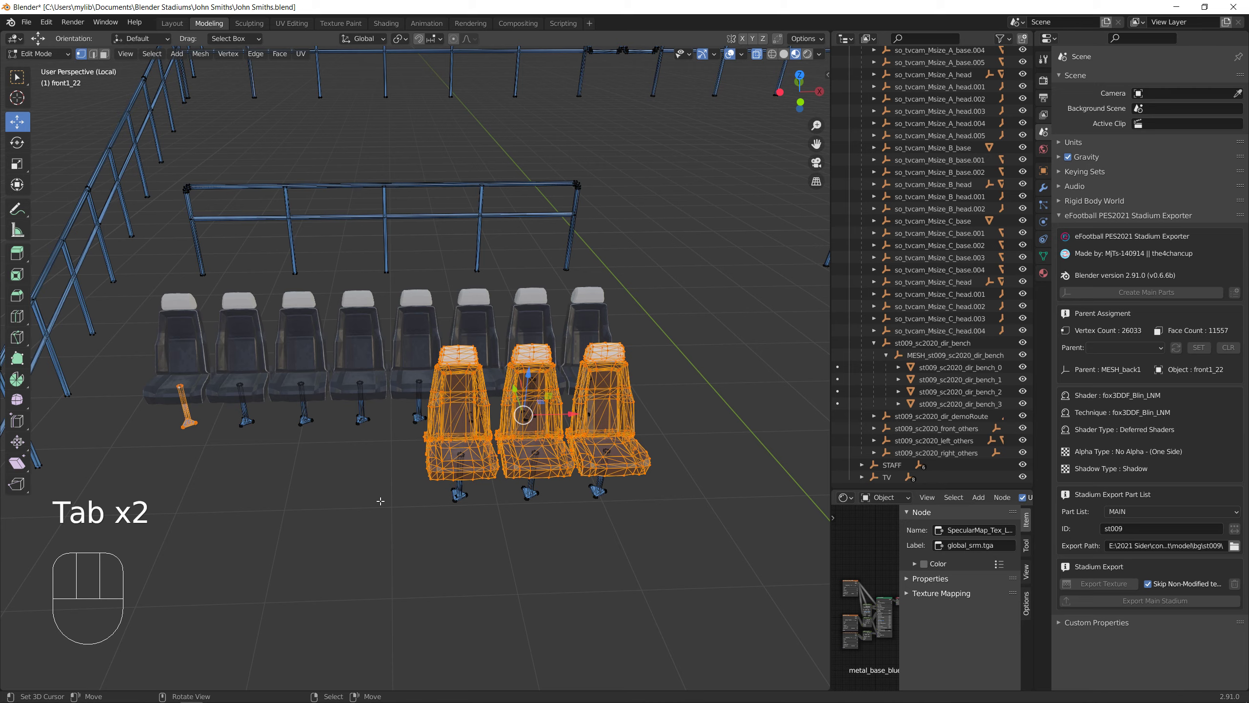
key(Tab)
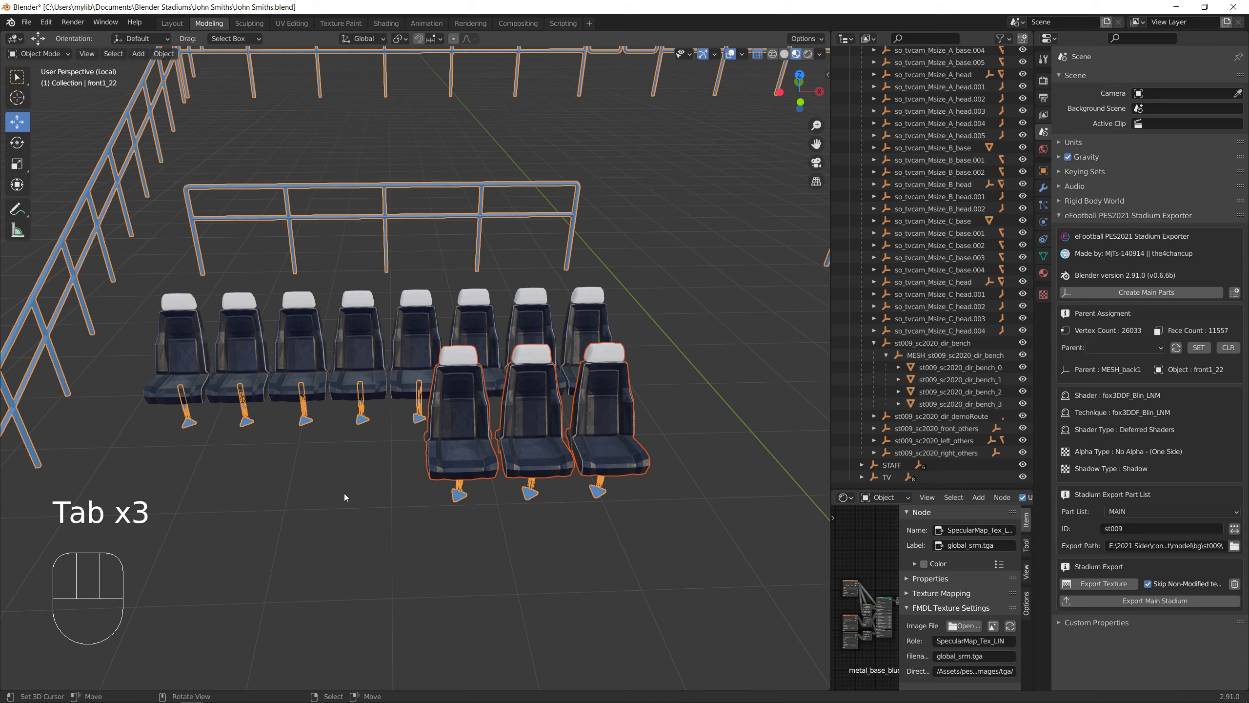
key(Tab)
middle_drag(372, 523, 365, 589)
click(392, 543)
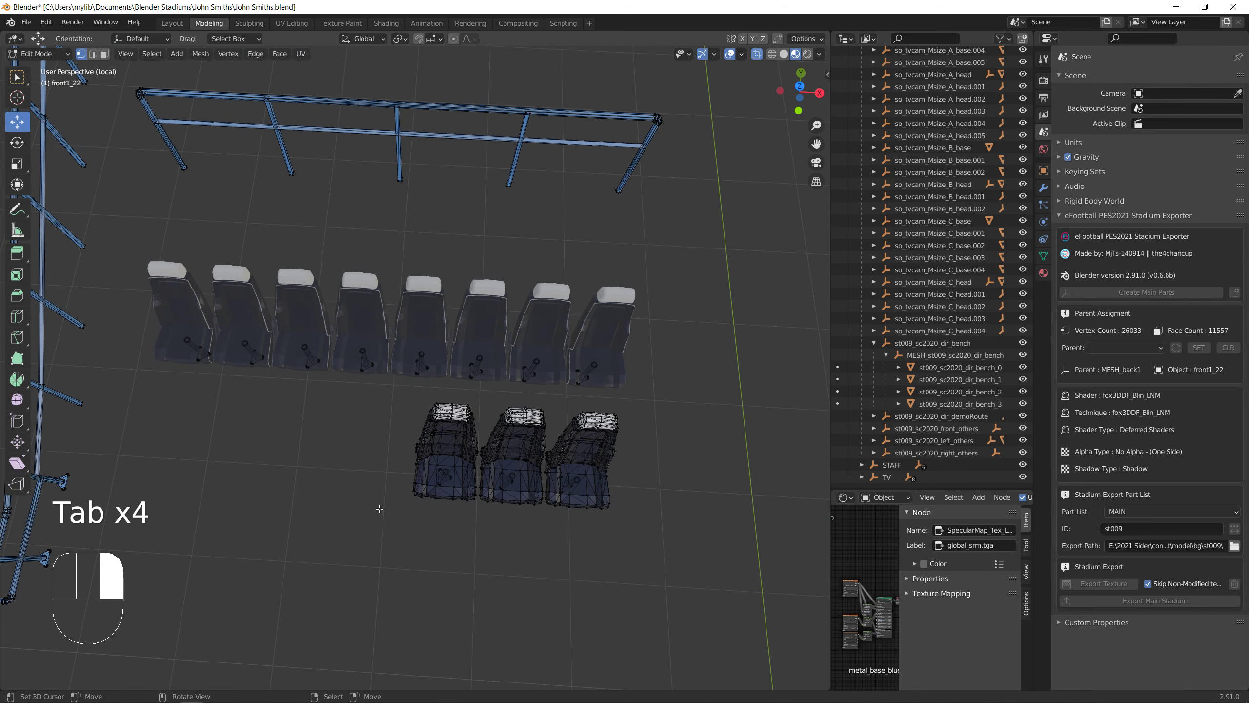
Box-select the three front-row seats together with the posts beneath them
key(b)
drag(380, 376, 705, 586)
middle_drag(379, 523, 388, 566)
right_click(382, 497)
key(b)
drag(380, 379, 687, 524)
Duplicate the three front-row seats and posts about 2.54 m along negative X from the top view, and leave local view
key(KP_7)
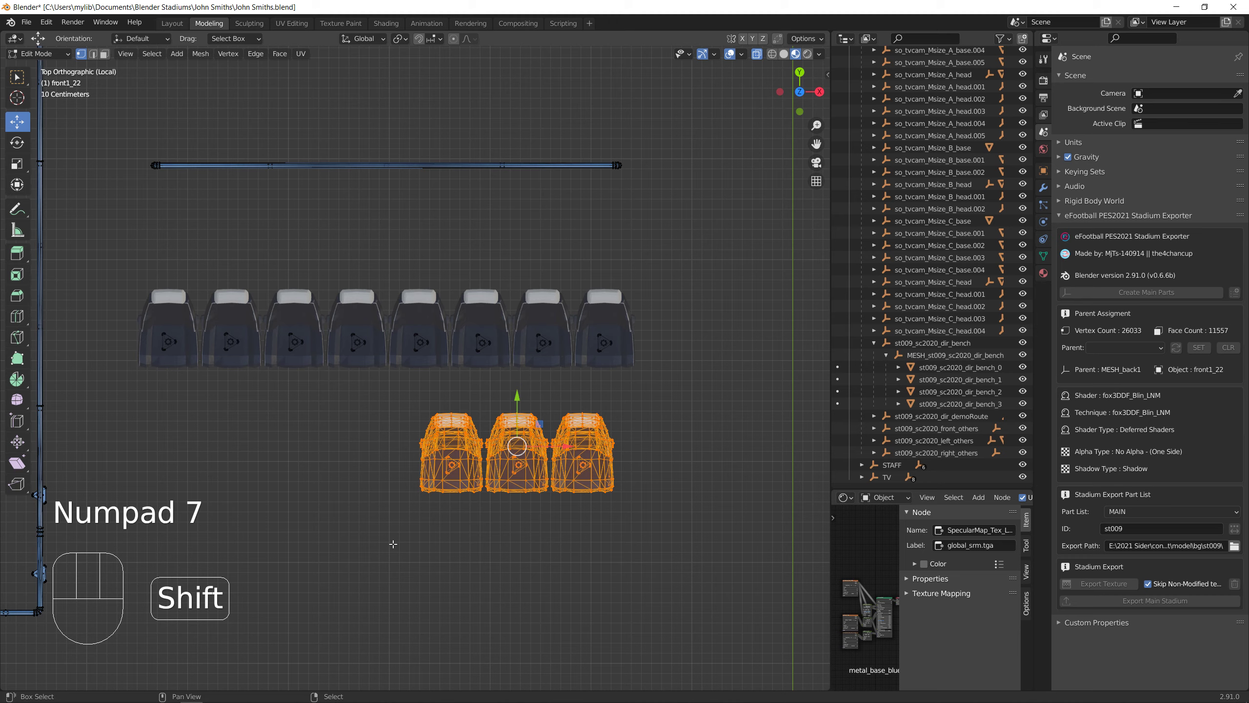
key(shift+d)
click(330, 442)
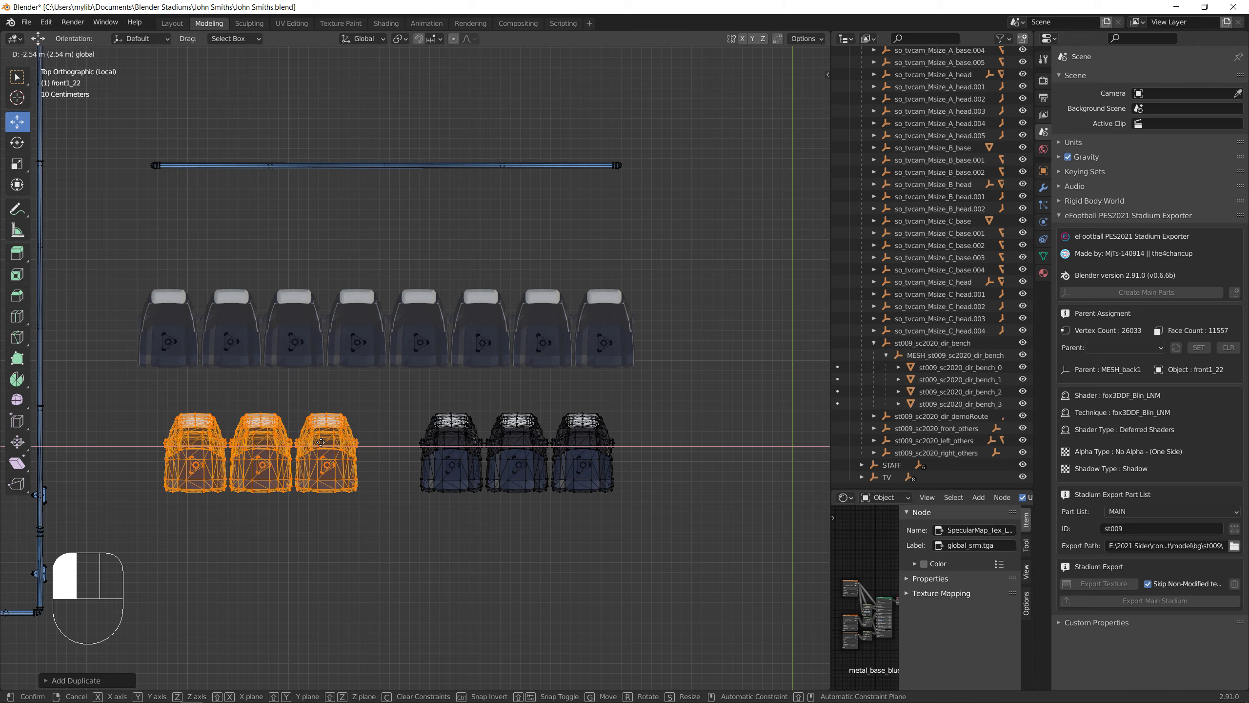
click(320, 442)
middle_drag(320, 442, 386, 513)
key(KP_Divide)
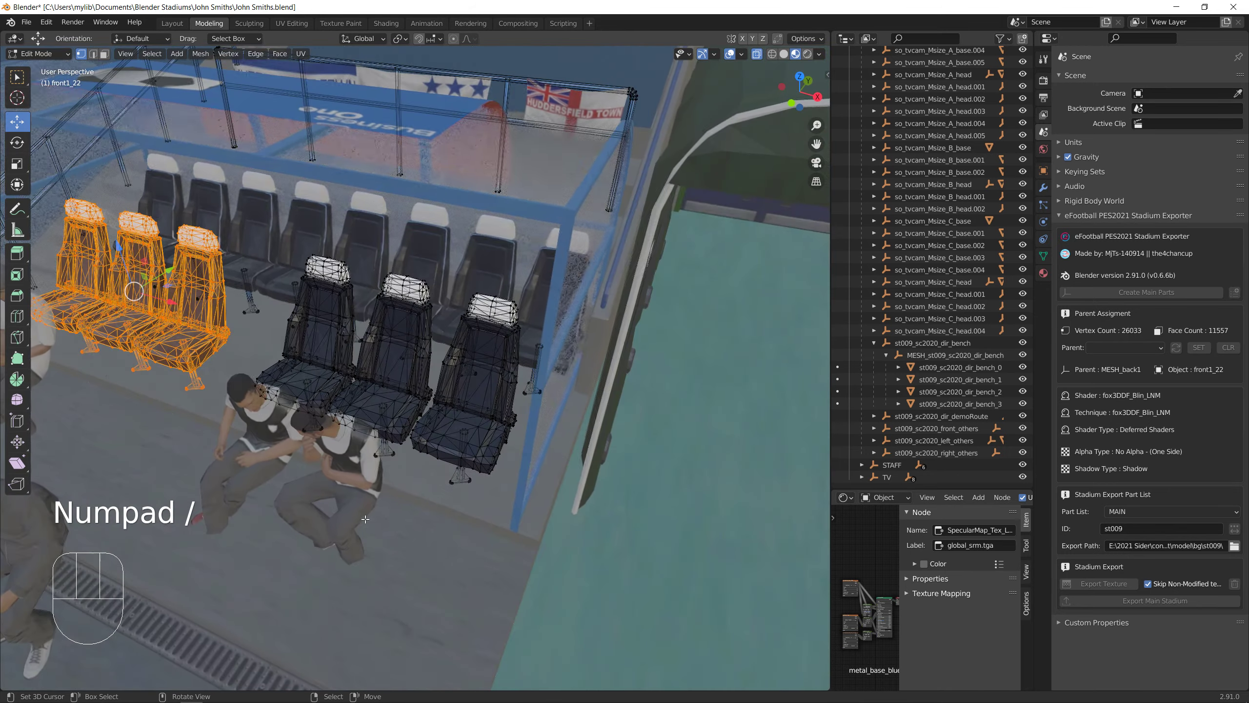
scroll(483, 448, down, 5)
middle_drag(527, 436, 595, 416)
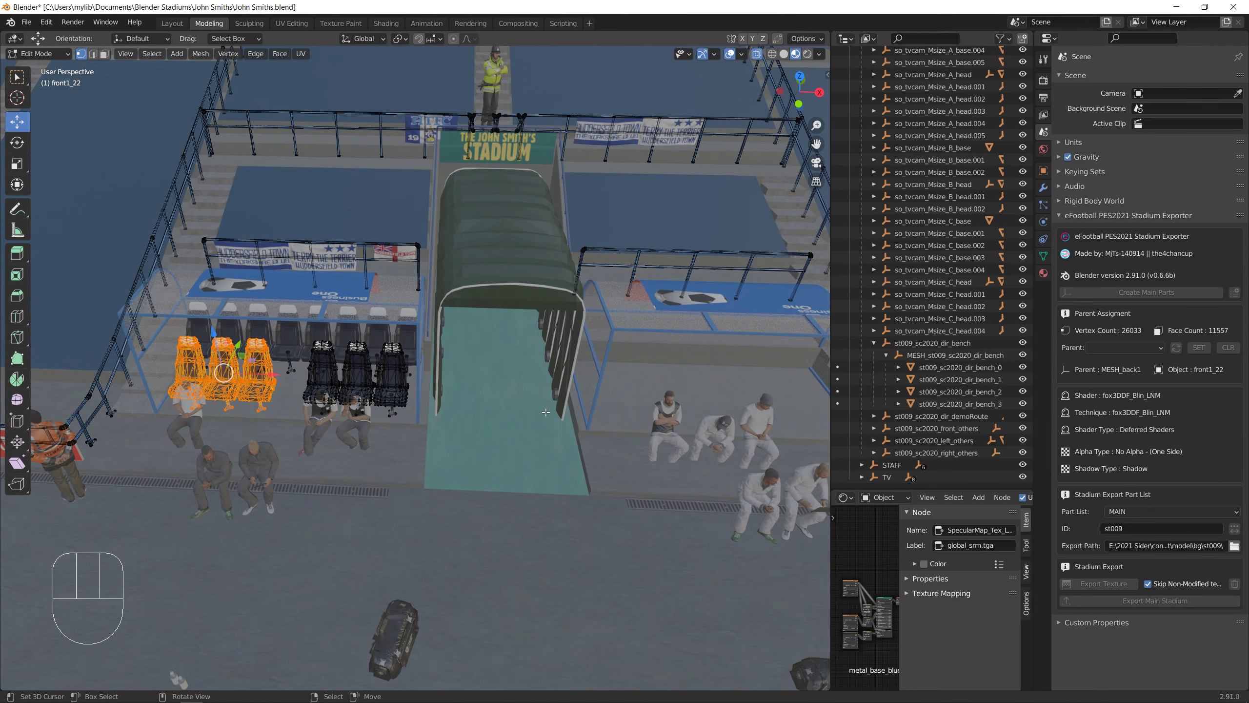
key(Tab)
shift+click(606, 368)
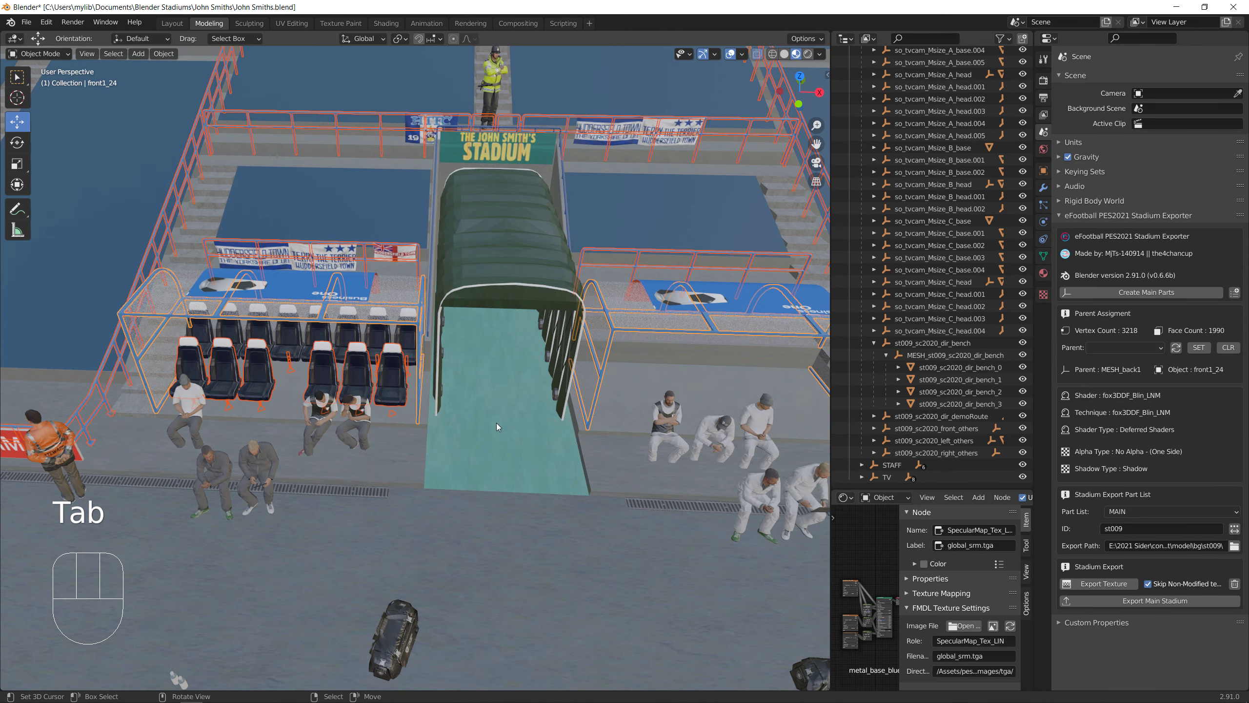
shift+click(285, 339)
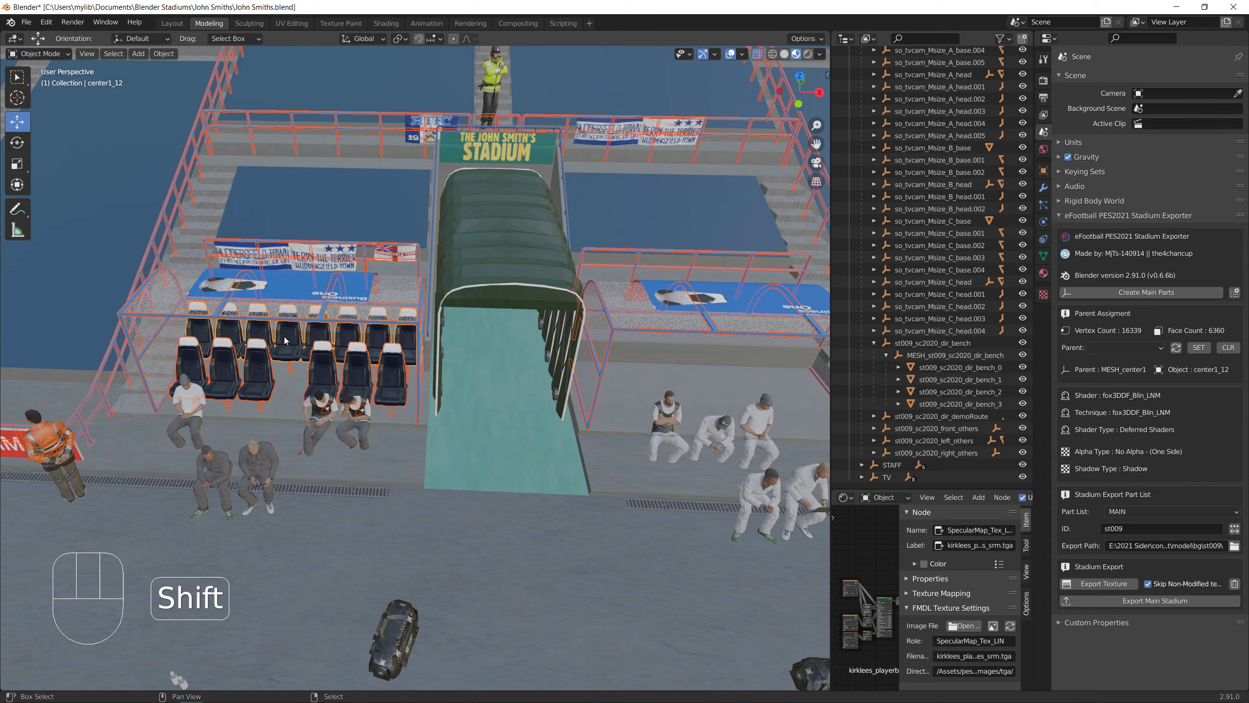
middle_drag(280, 371, 349, 402)
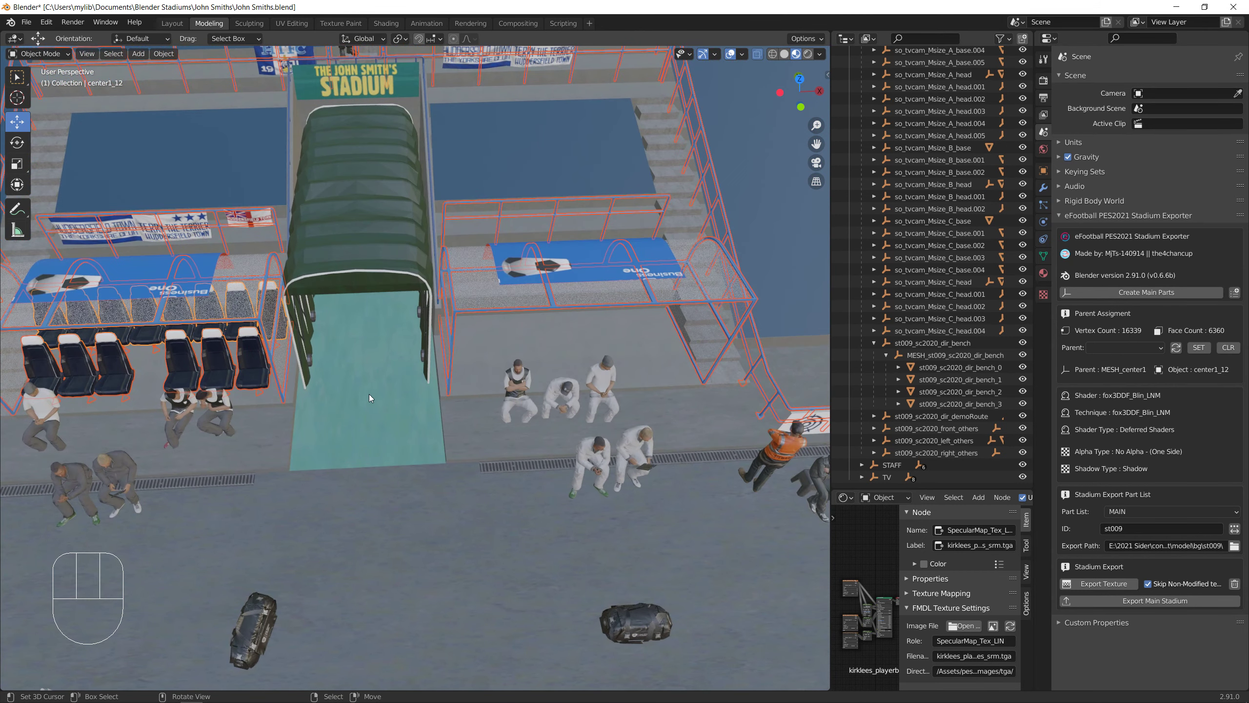
shift+click(453, 323)
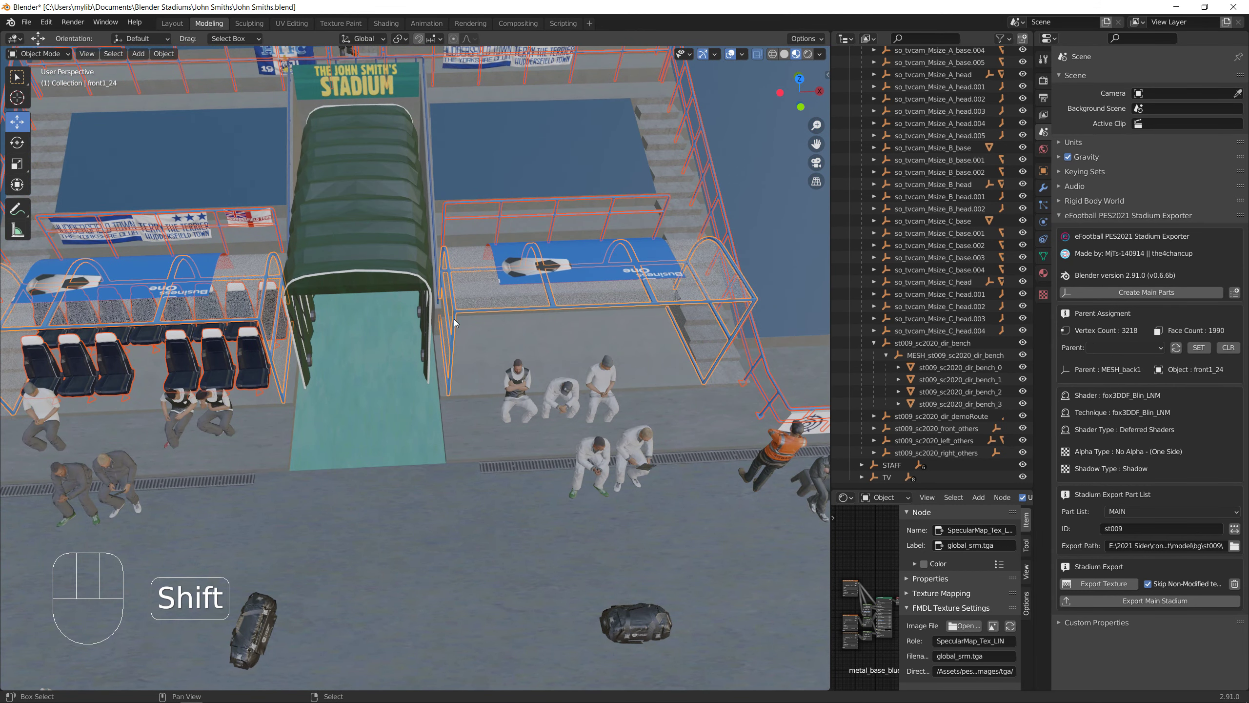
shift+click(455, 317)
shift+click(455, 317)
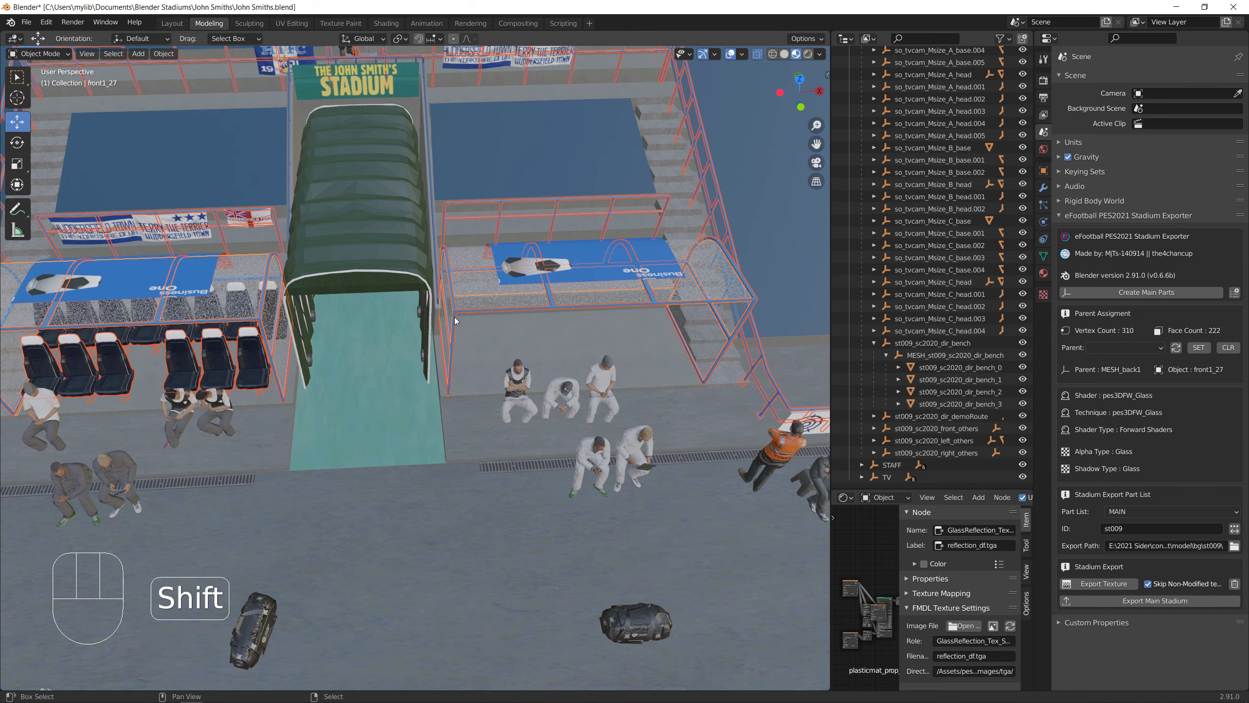
right_click(250, 375)
shift+middle_drag(256, 431, 413, 460)
middle_drag(413, 460, 401, 413)
right_click(371, 484)
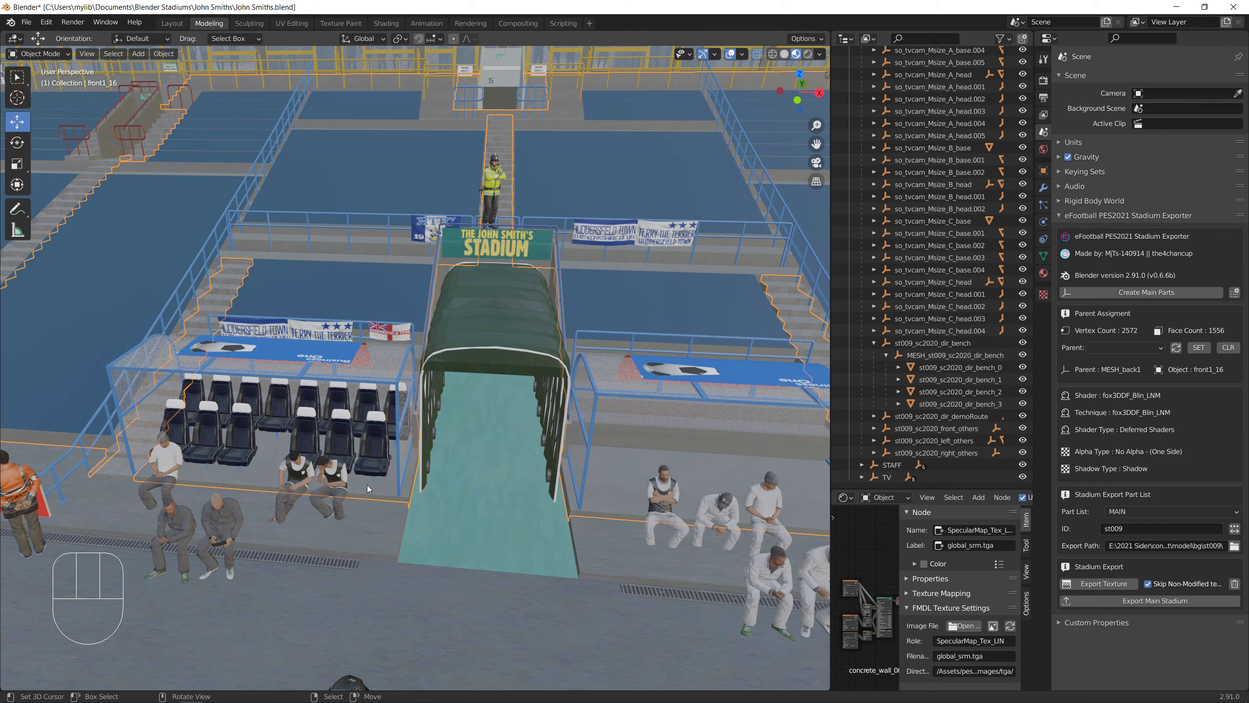
shift+right_click(365, 483)
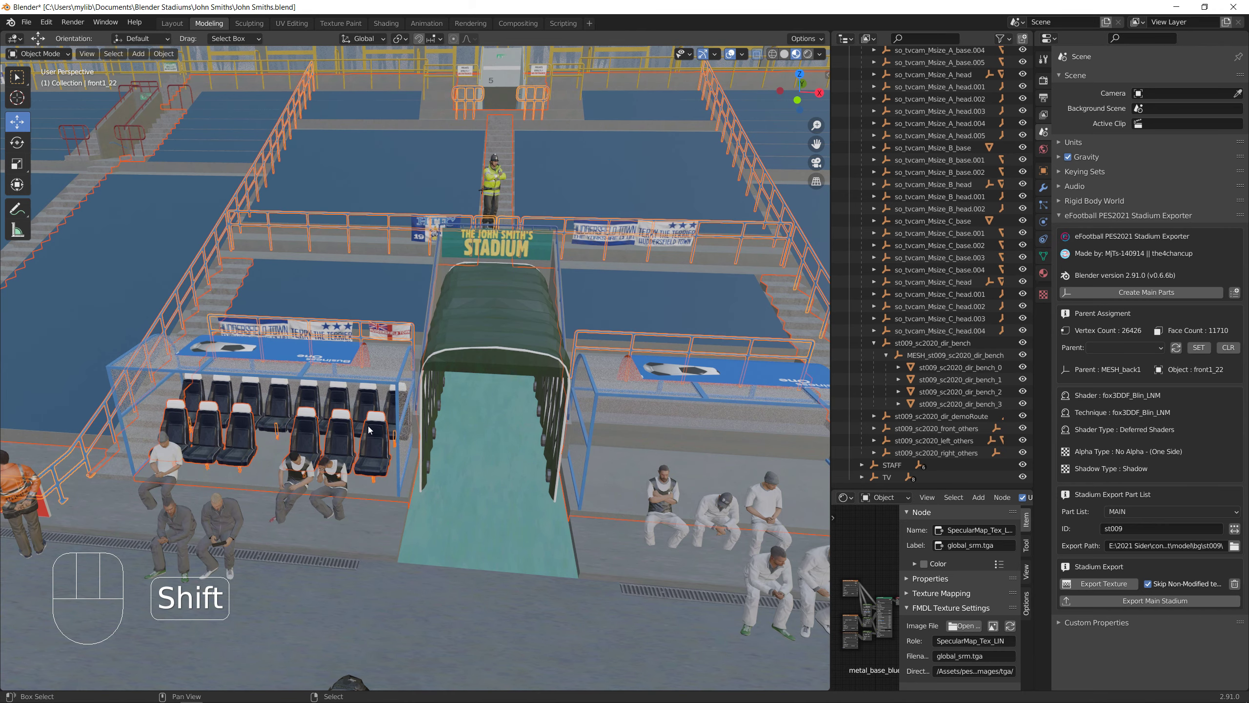
shift+click(367, 407)
key(KP_Divide)
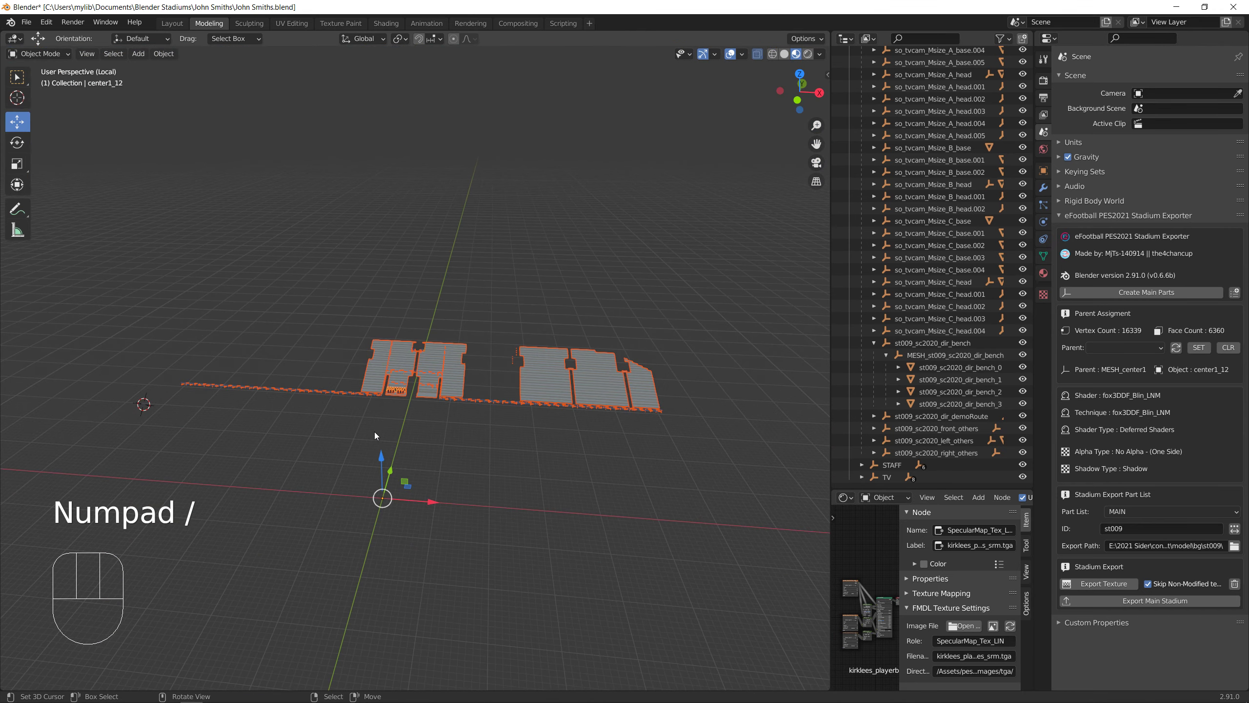
middle_drag(375, 431, 435, 494)
shift+middle_drag(437, 541, 403, 445)
scroll(429, 447, up, 6)
key(Tab)
scroll(404, 445, up, 1)
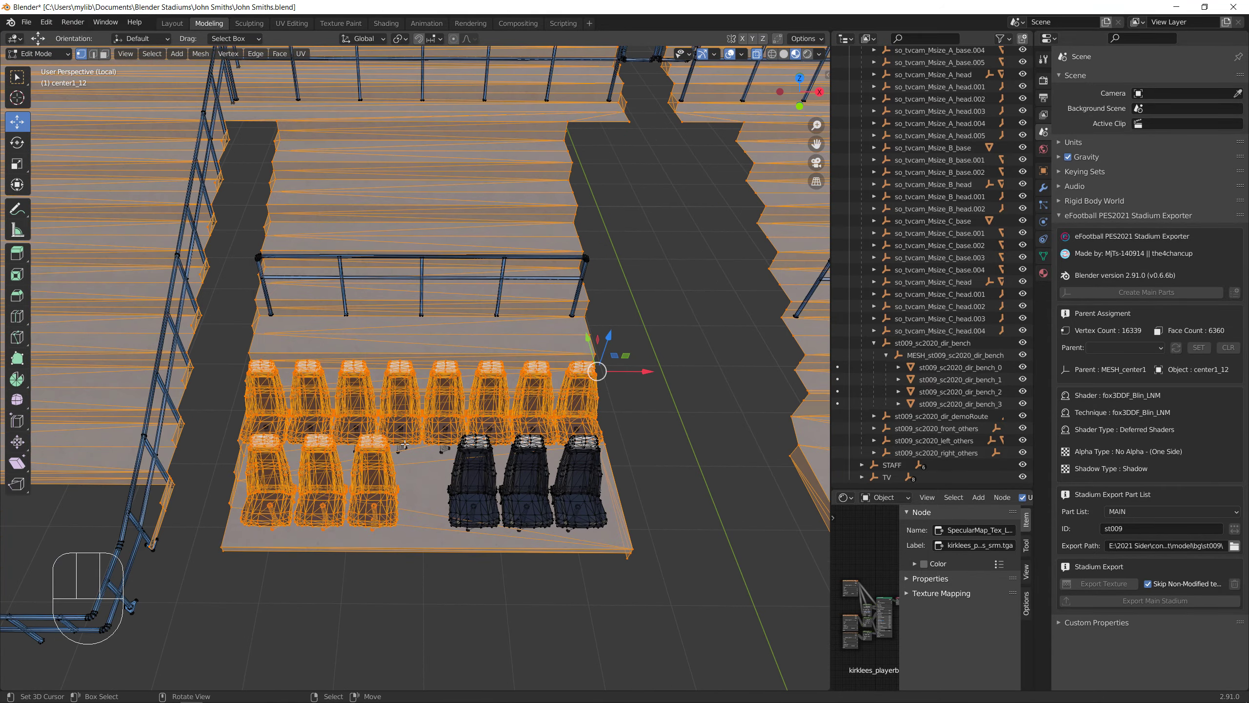
scroll(404, 445, down, 2)
key(KP_Divide)
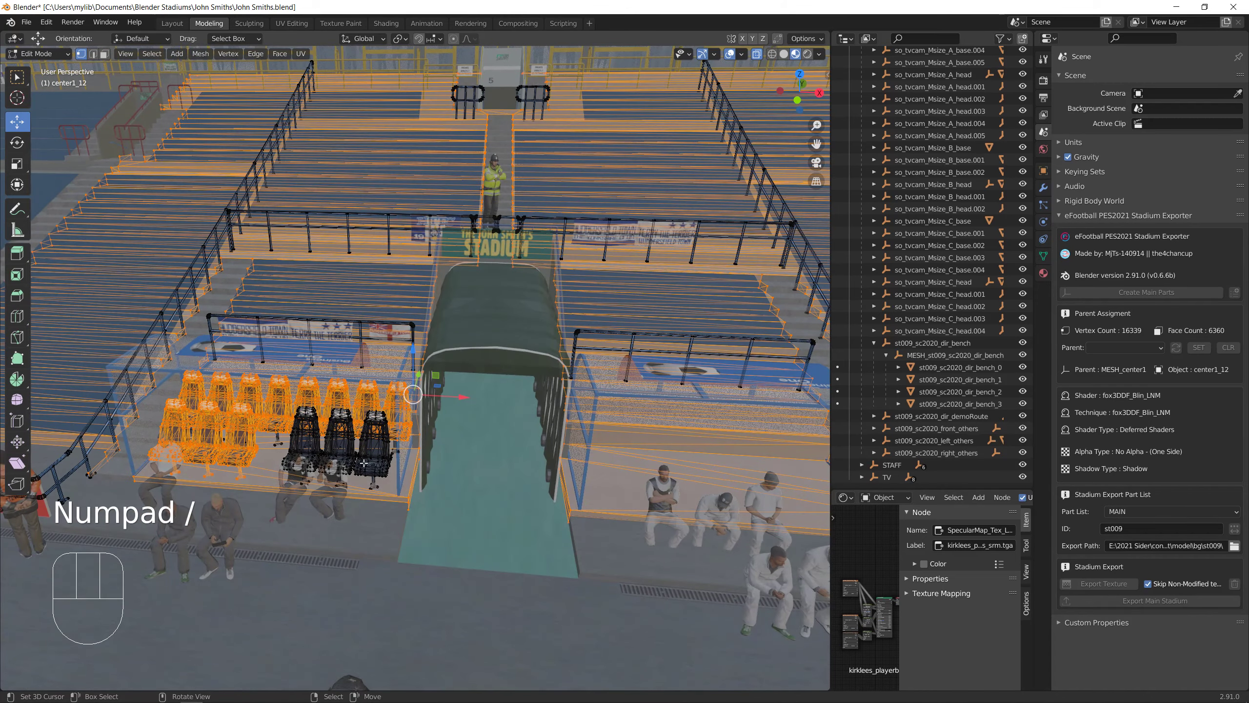
key(Tab)
Select the front-row seats, the post and railing mesh and the back-row seats, and open all three in Edit Mode
right_click(377, 471)
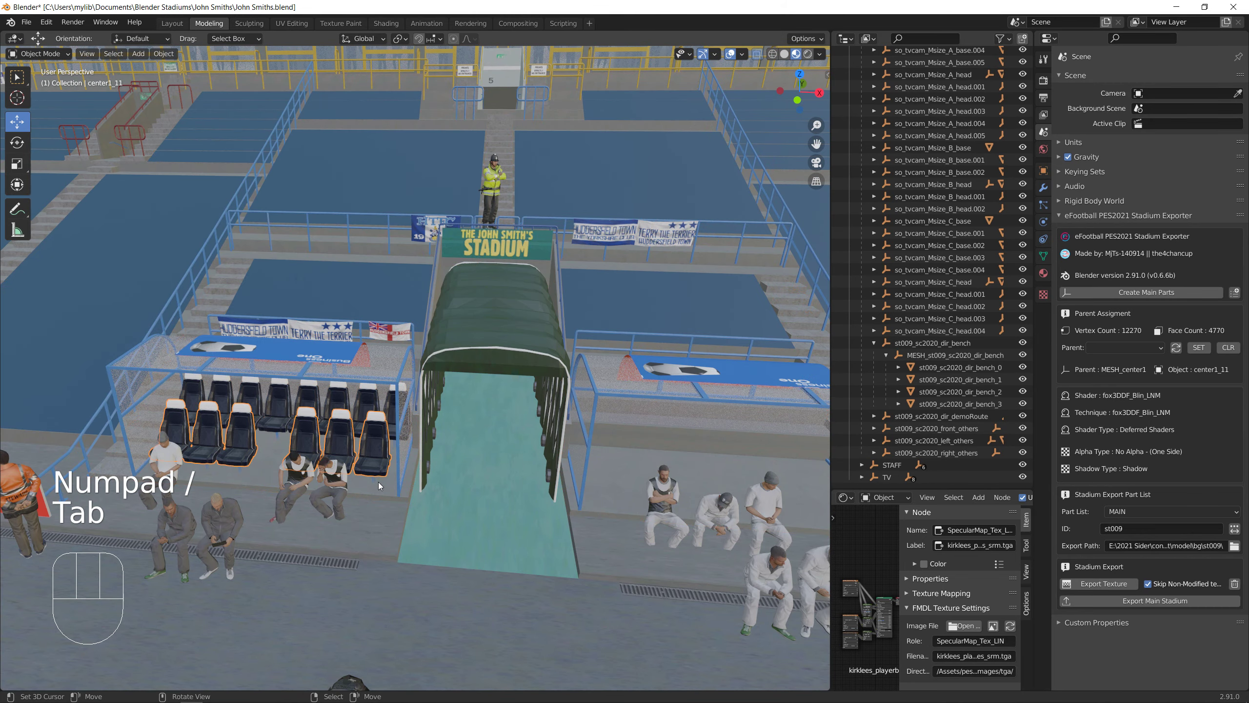
shift+right_click(373, 480)
shift+right_click(370, 405)
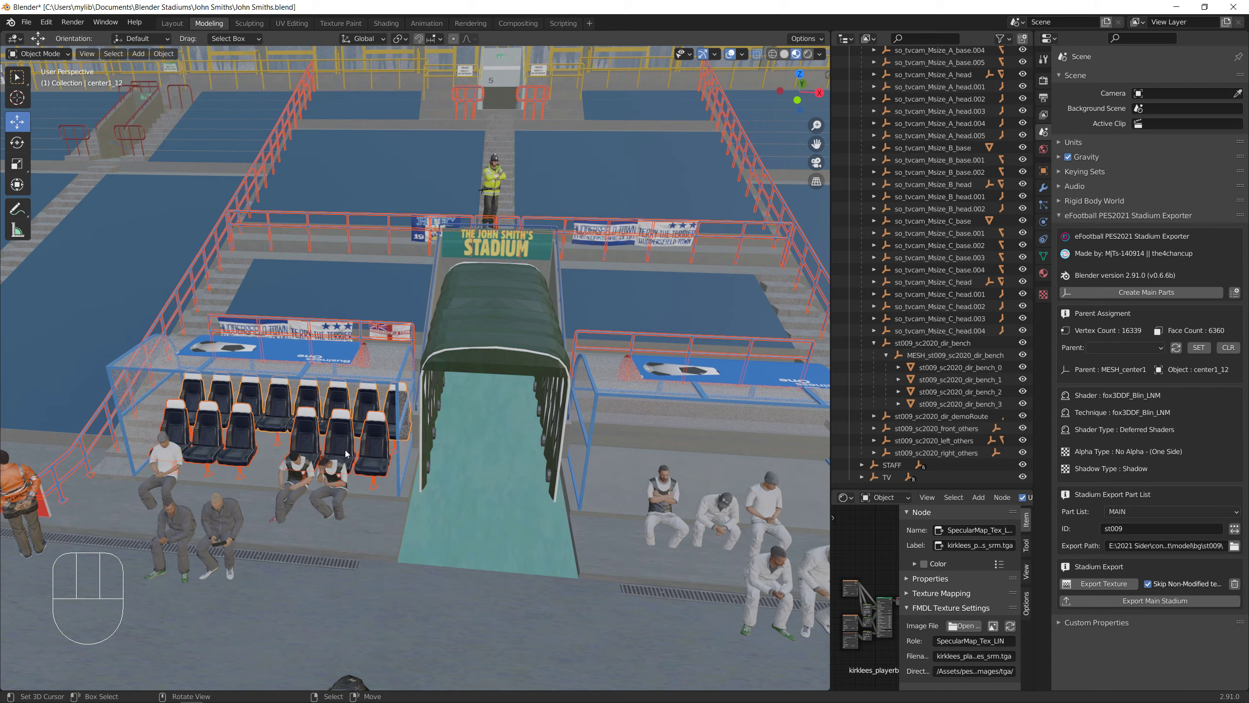
scroll(346, 453, down, 3)
key(KP_Divide)
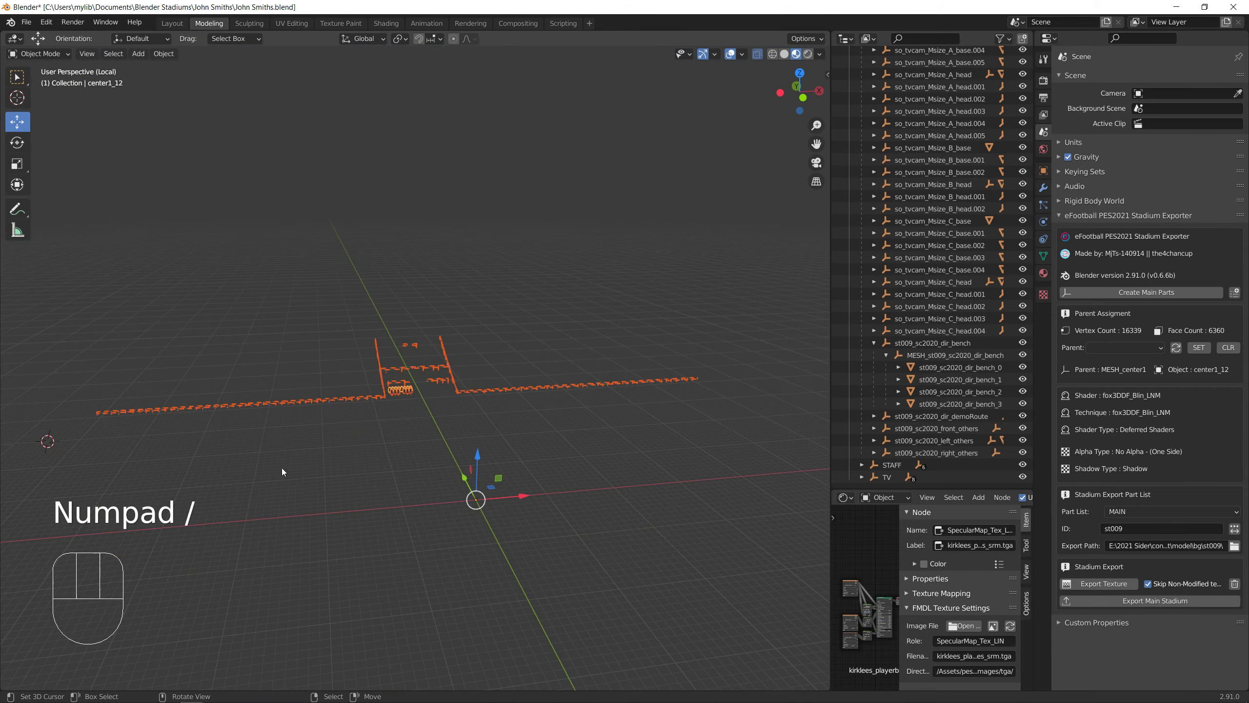
key(KP_Divide)
scroll(235, 516, up, 2)
key(Tab)
Clear the mesh selection and box-select both rows of dugout seats with their posts from above
middle_drag(234, 514, 370, 603)
scroll(366, 547, up, 1)
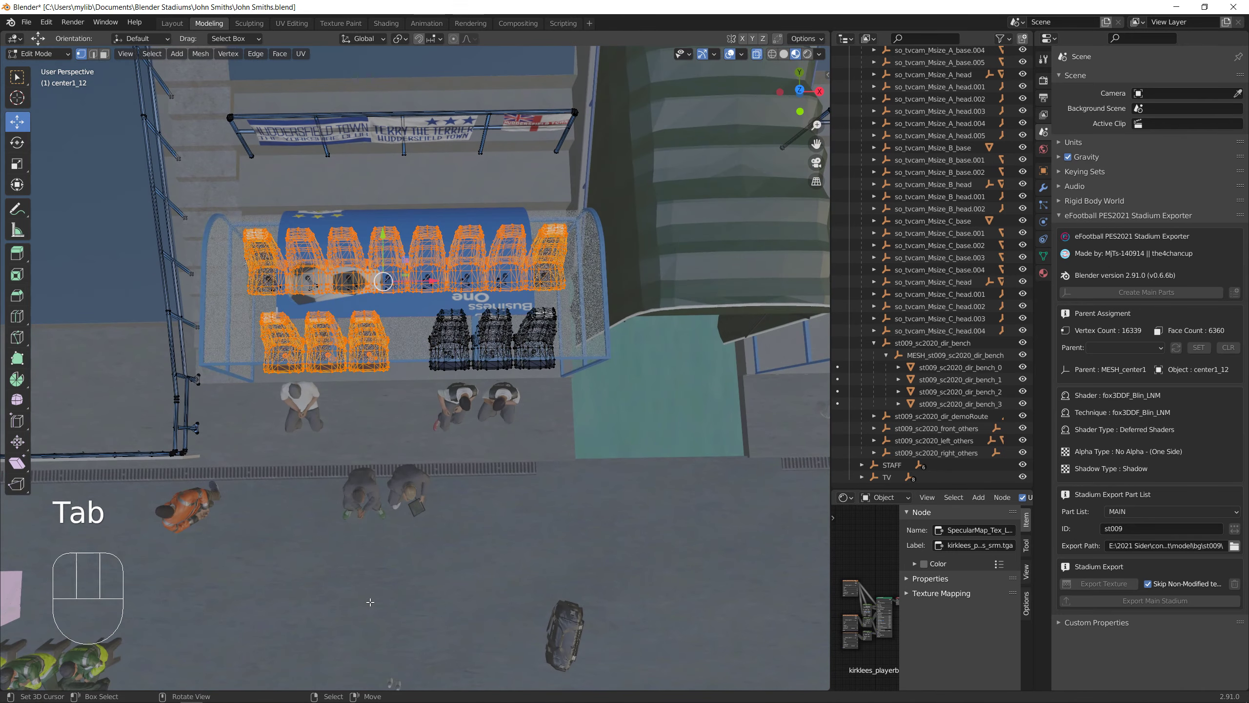
mouse_move(369, 551)
shift+middle_down()
mouse_move(358, 590)
mouse_move(352, 549)
shift+middle_up()
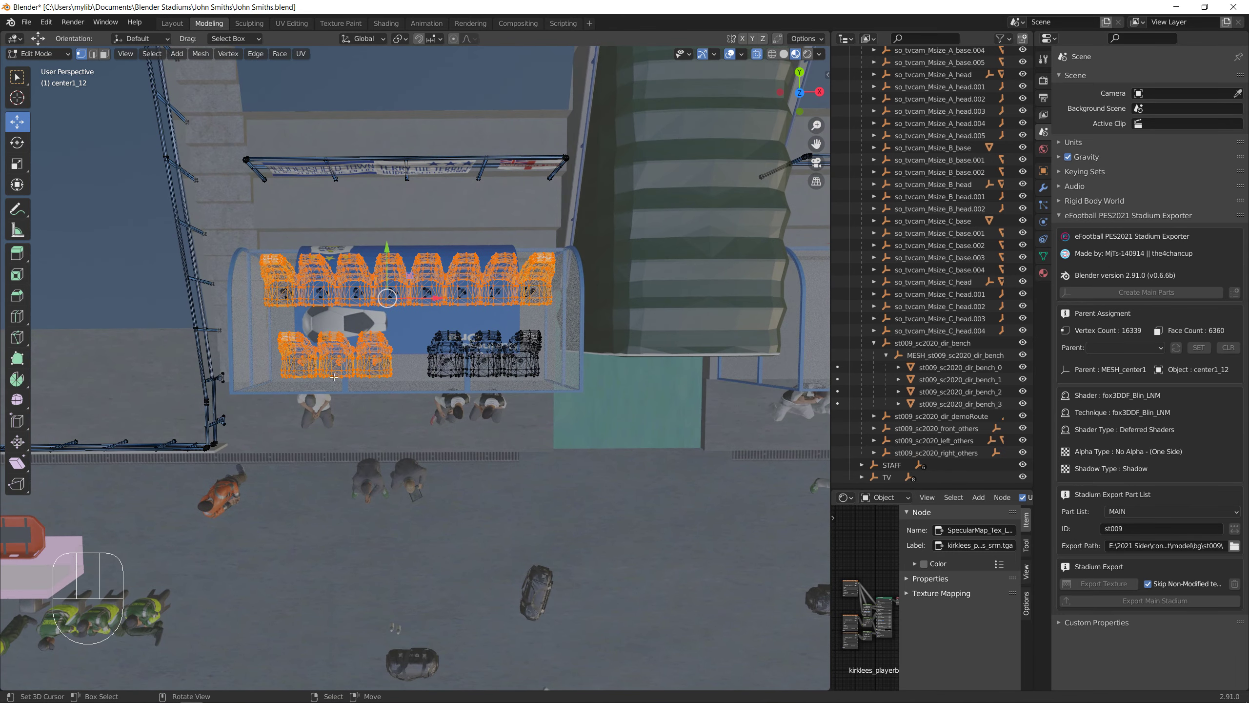
click(330, 371)
key(b)
drag(238, 225, 586, 429)
Duplicate the whole seat block with its posts about 7.97 m along the X axis into the dugout across the tunnel
middle_drag(522, 517, 496, 433)
shift+middle_drag(443, 496, 300, 462)
scroll(329, 470, down, 2)
key(shift+d)
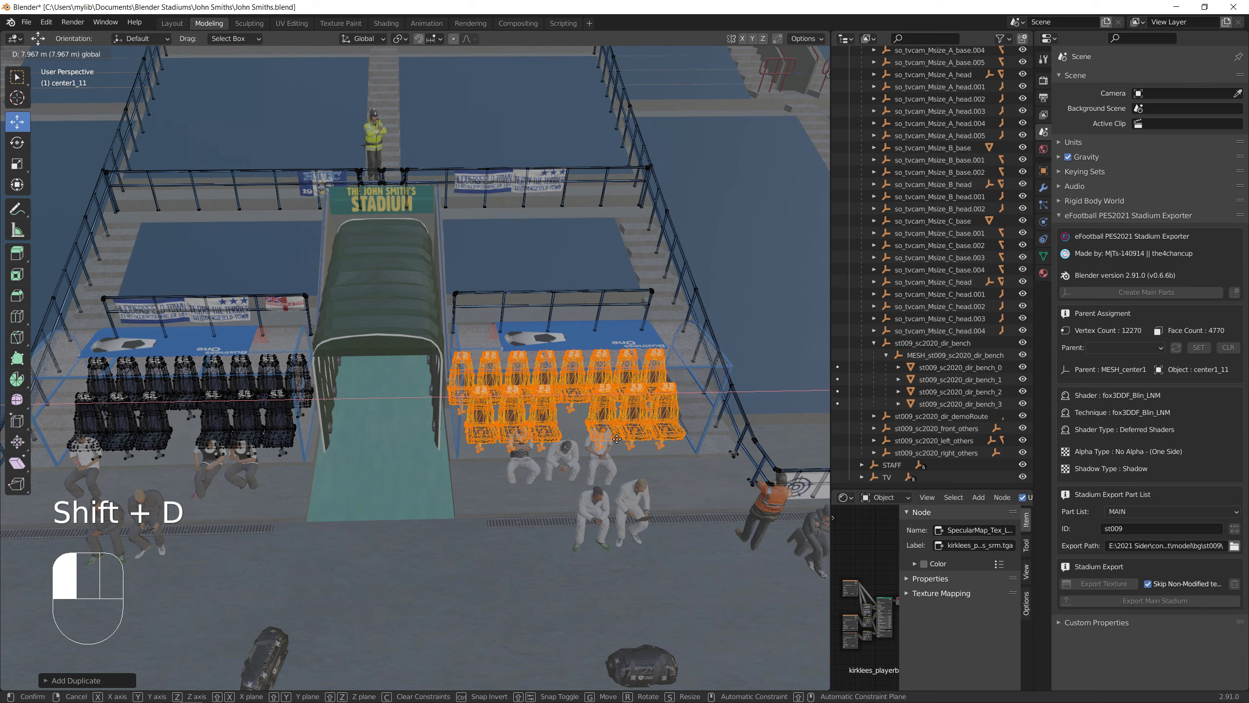
drag(603, 442, 604, 441)
shift+middle_drag(603, 442, 423, 434)
scroll(403, 429, up, 2)
Adjust the copied seat block along the X axis to align it inside the second dugout's frame
drag(427, 401, 444, 404)
middle_drag(445, 404, 407, 422)
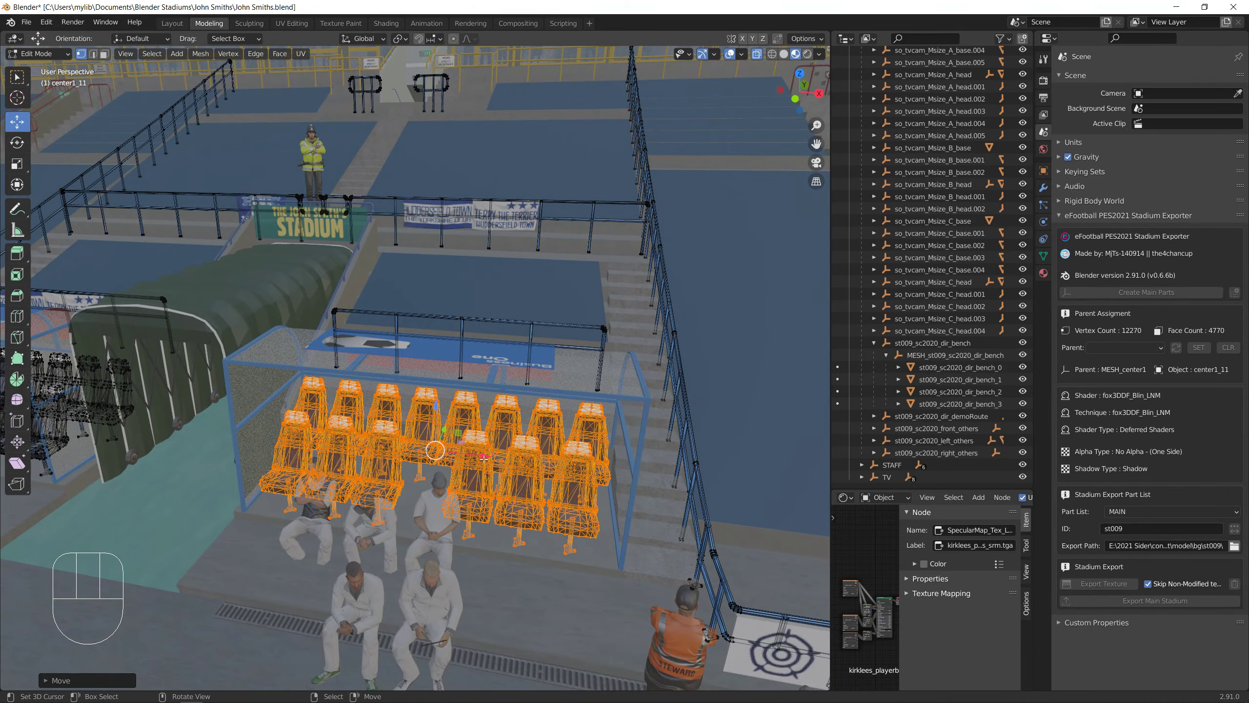
drag(484, 458, 482, 459)
middle_drag(482, 460, 507, 546)
scroll(533, 444, up, 5)
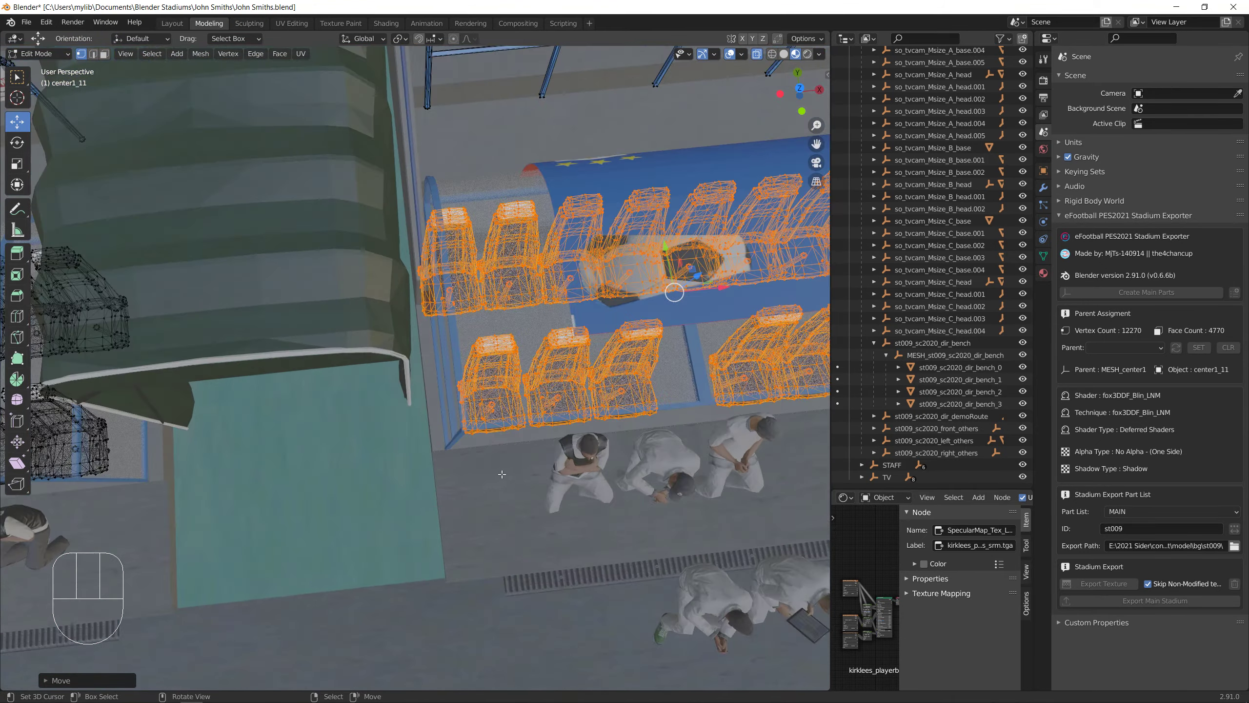
Fine-tune the copied seats' position in the second dugout and return to Object Mode
middle_drag(524, 437, 192, 162)
key(Tab)
key(Tab)
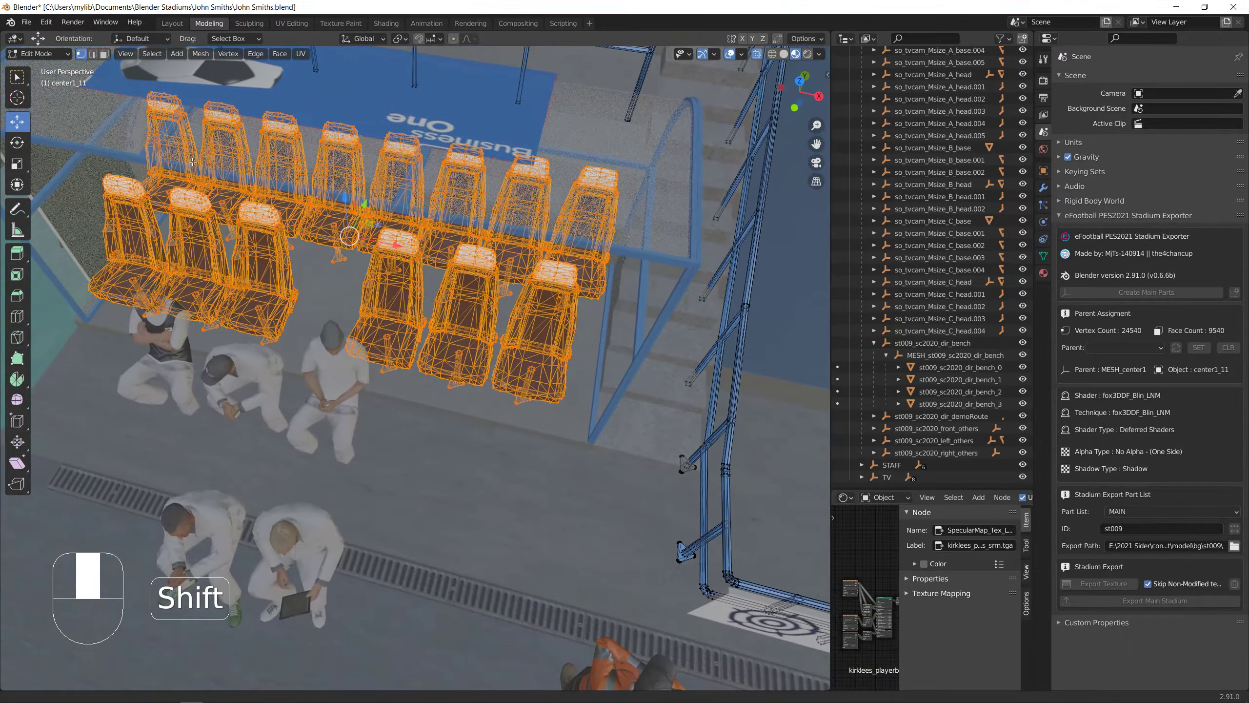
drag(403, 268, 413, 245)
shift+middle_drag(414, 245, 496, 377)
drag(618, 427, 621, 427)
key(Tab)
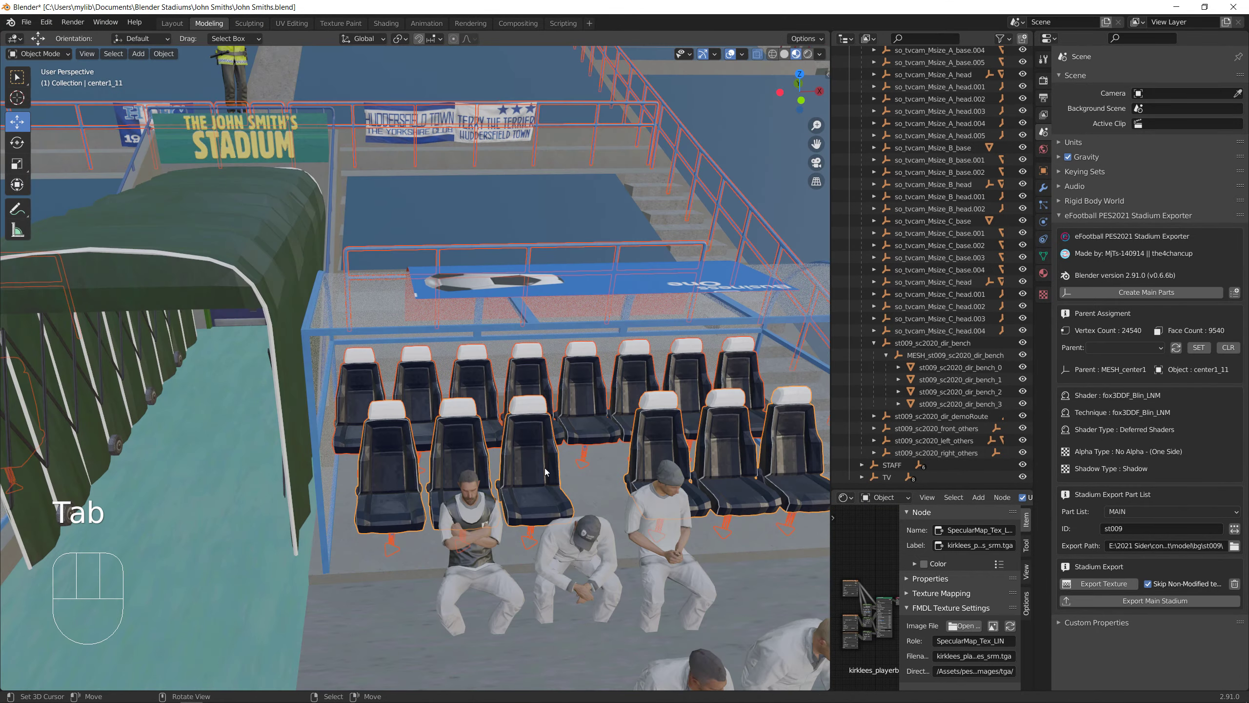
shift+middle_drag(621, 427, 473, 462)
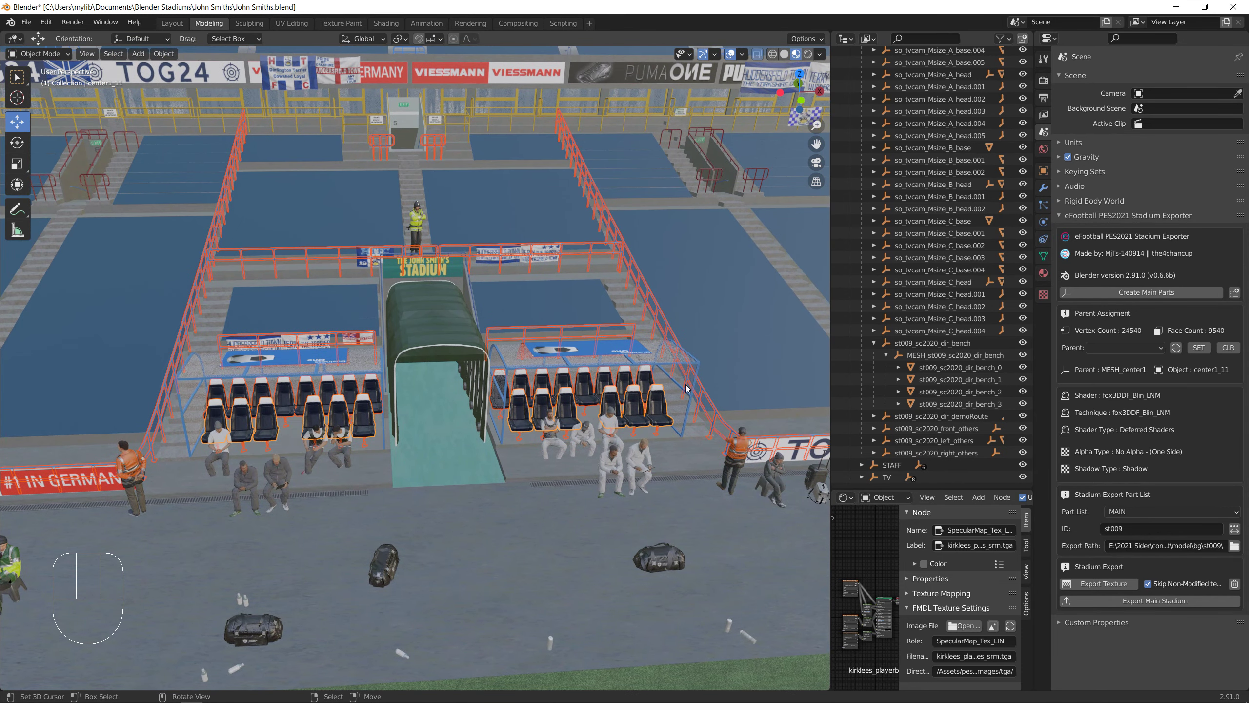
Select the four meshes st009_sc2020_dir_bench_0 to st009_sc2020_dir_bench_3 together and enter Edit Mode on the seated bench figures
click(958, 367)
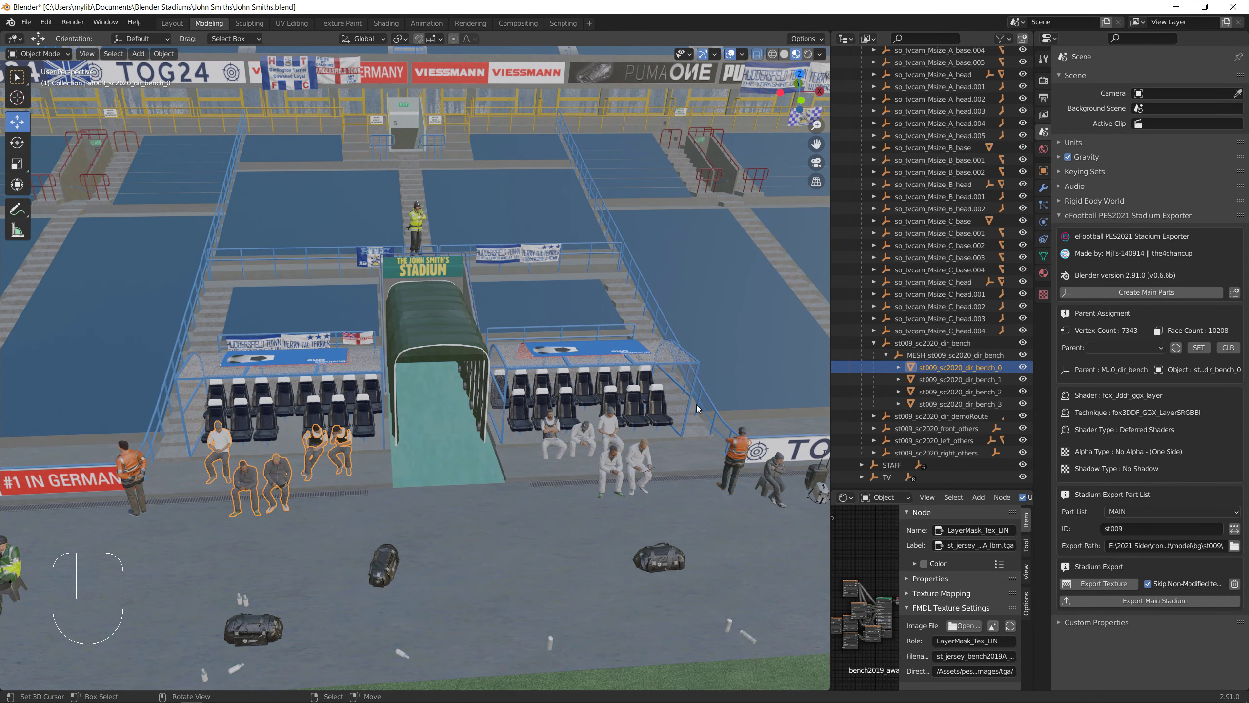
click(938, 403)
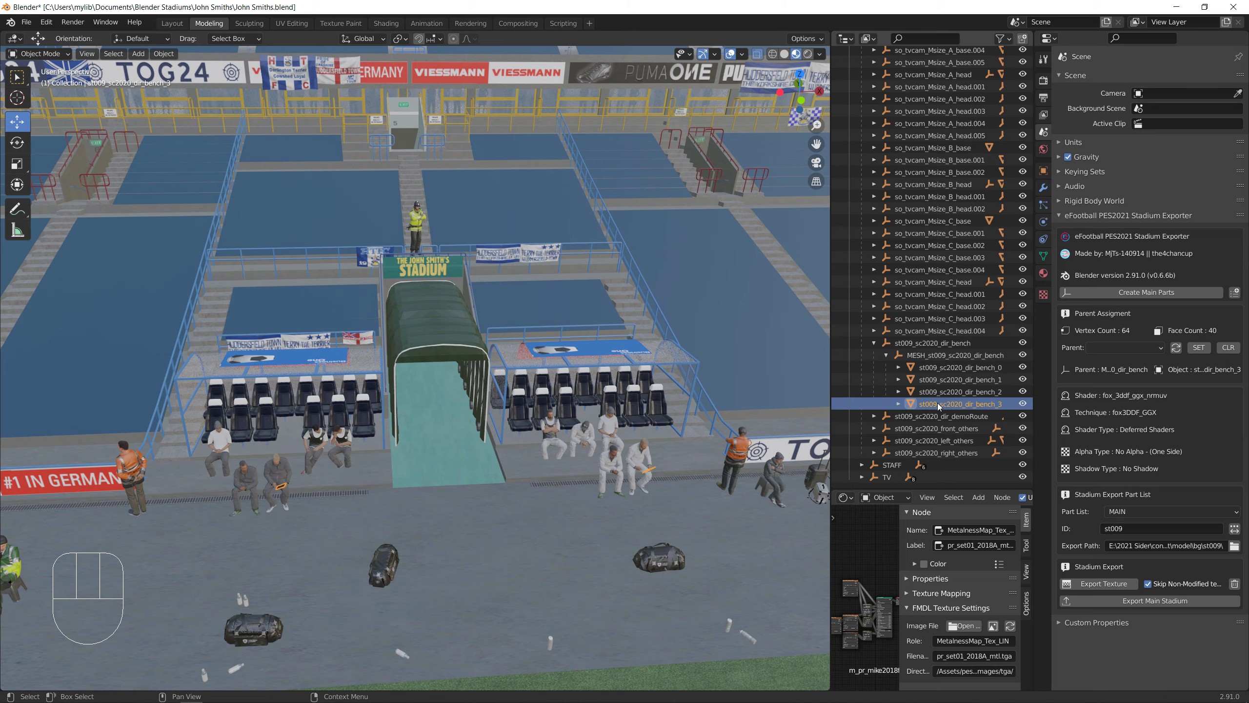
shift+click(938, 367)
middle_drag(490, 431, 429, 488)
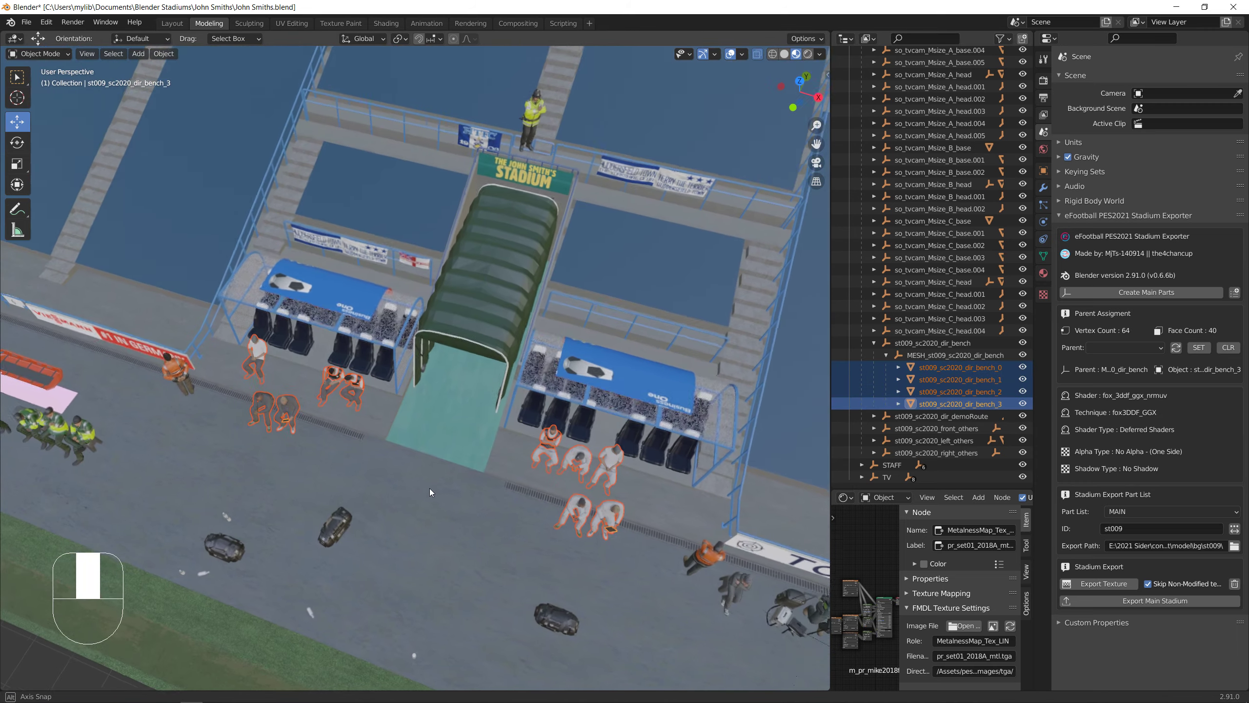
scroll(358, 463, up, 3)
shift+middle_drag(359, 463, 325, 408)
key(Tab)
Box-select the complete mesh of the white-shirted figure sitting alone at the outer end of the first dugout
key(b)
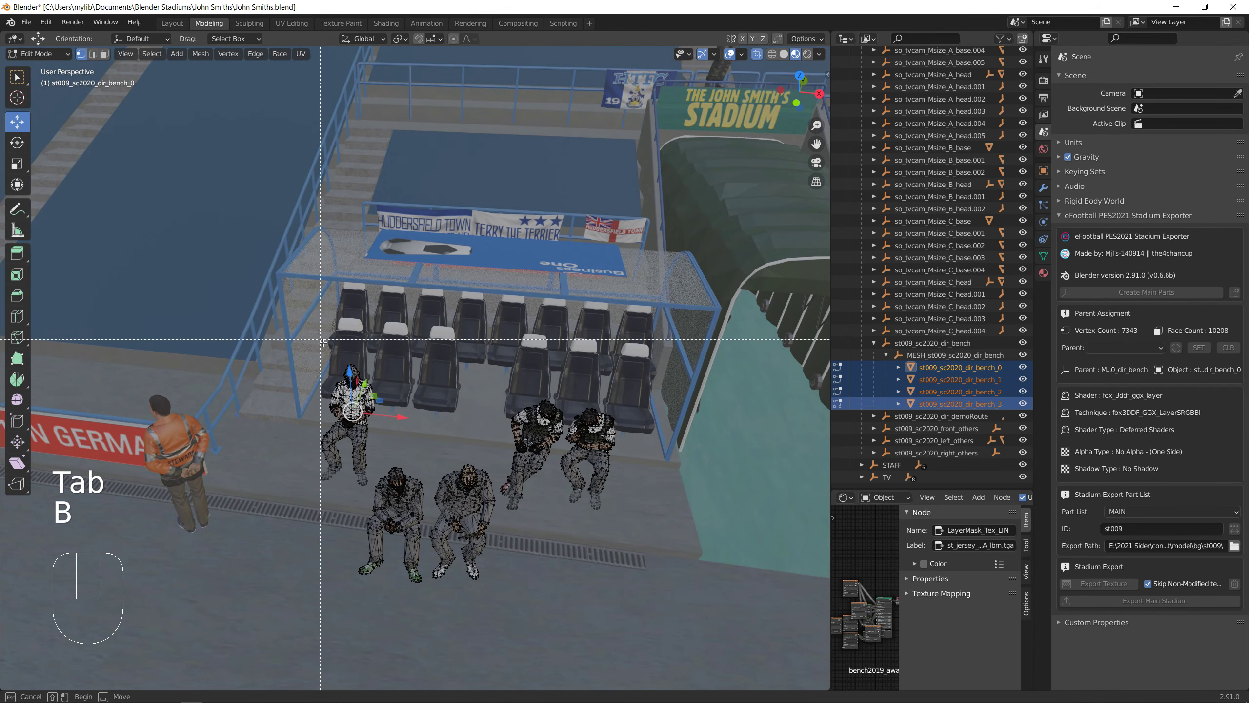
drag(403, 434, 403, 434)
middle_drag(403, 434, 290, 320)
key(b)
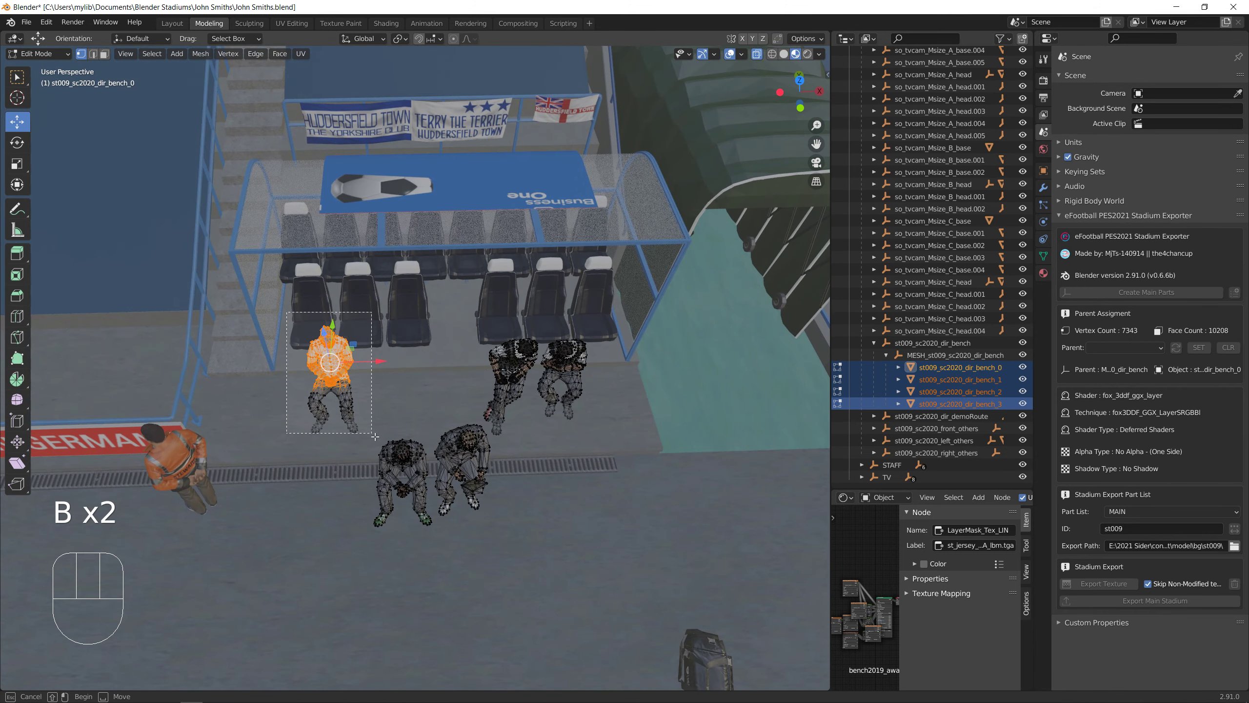
middle_drag(360, 433, 462, 419)
scroll(462, 418, up, 4)
middle_drag(162, 172, 80, 134)
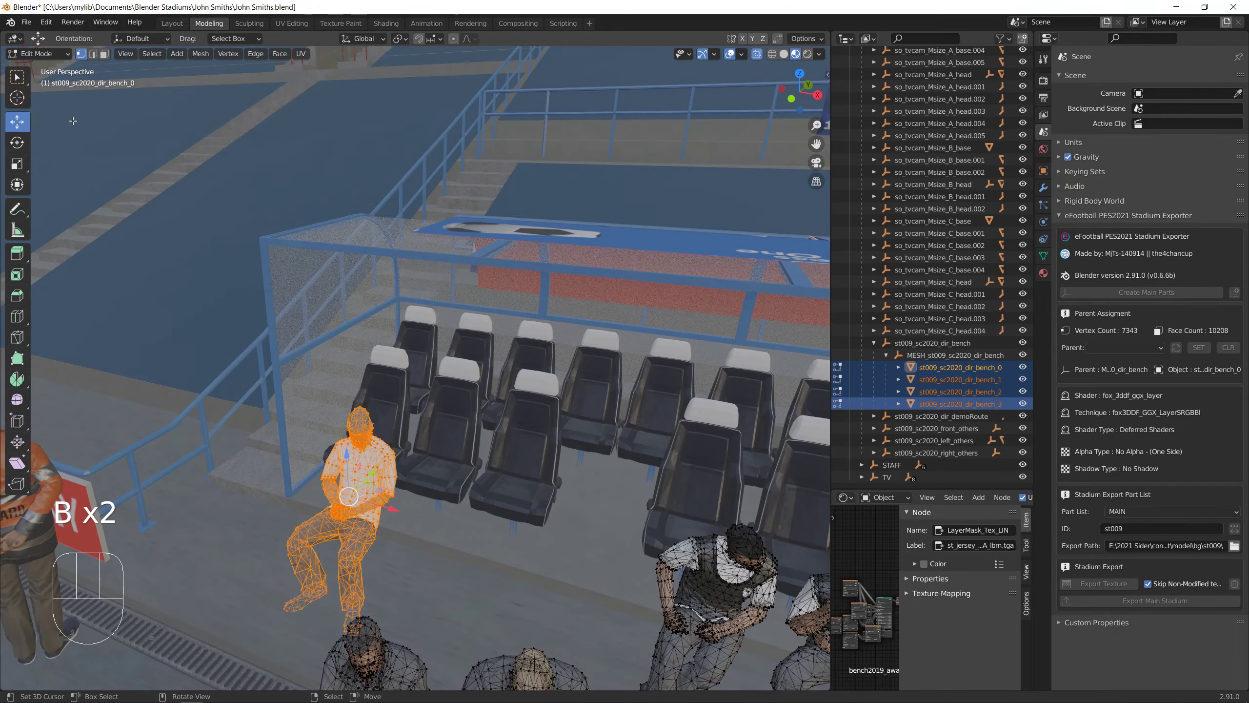
click(126, 54)
click(132, 123)
middle_drag(344, 374, 353, 445)
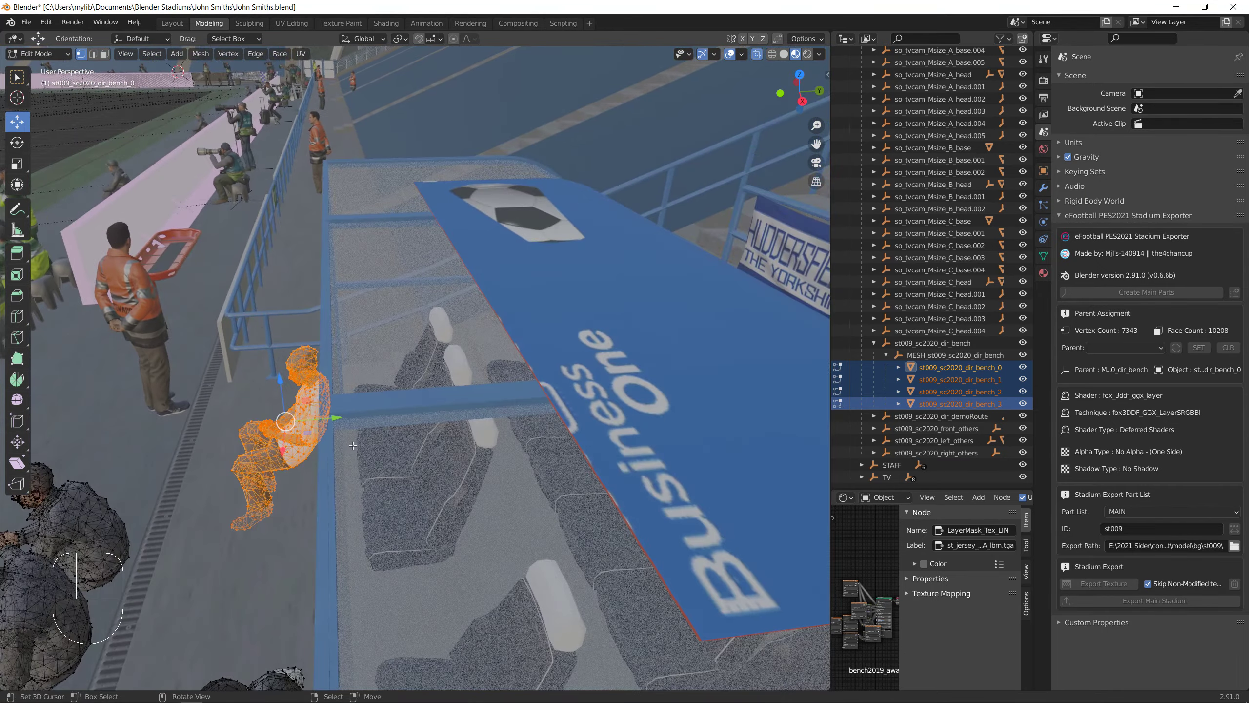
Turn off X-ray and move the white-shirted figure along the Y axis into the first dugout's back row
click(758, 54)
scroll(345, 435, up, 3)
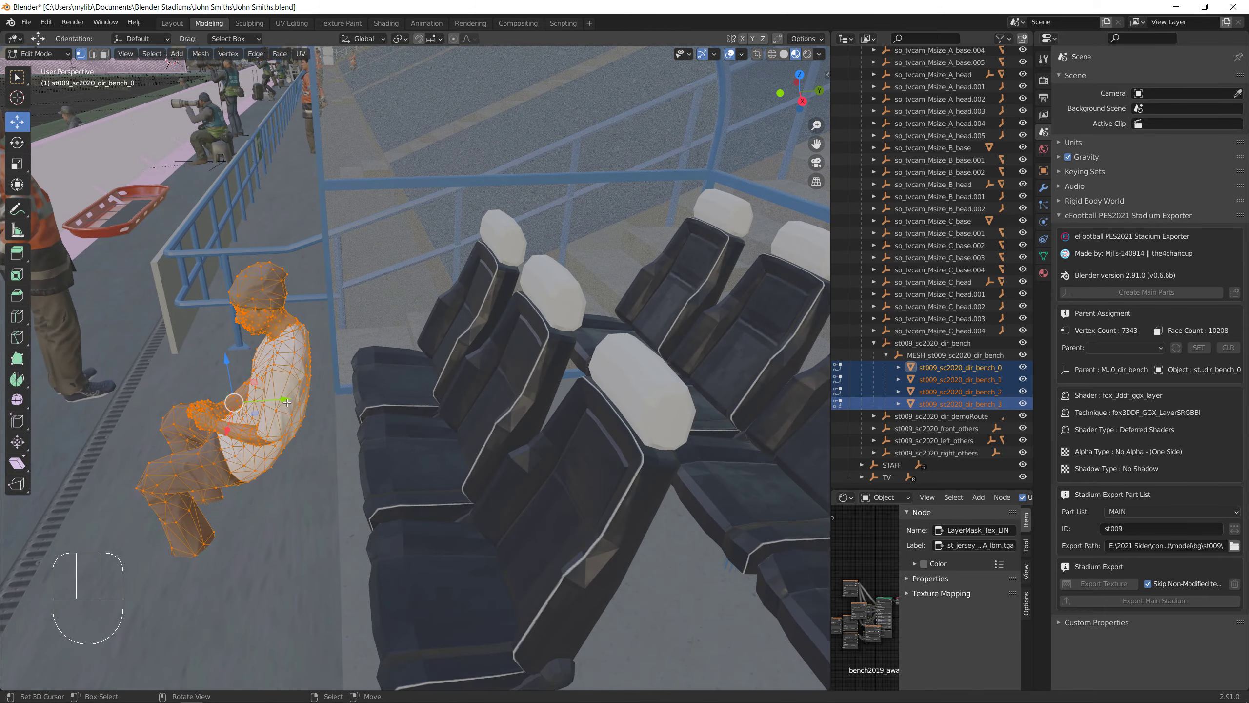
drag(288, 402, 693, 375)
middle_drag(693, 375, 673, 418)
shift+middle_drag(674, 418, 445, 430)
middle_drag(445, 430, 470, 443)
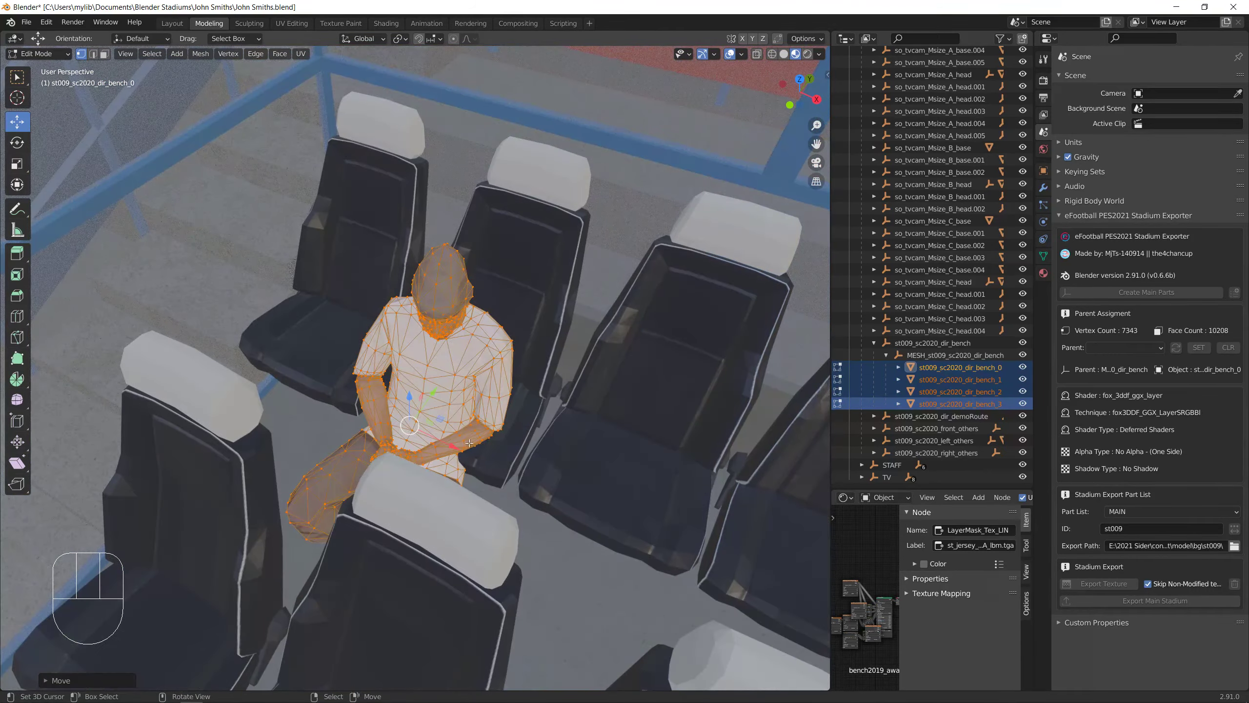
Adjust the white-shirted figure's height, rotation and X/Y position so he sits on the second back-row seat
drag(437, 390, 457, 381)
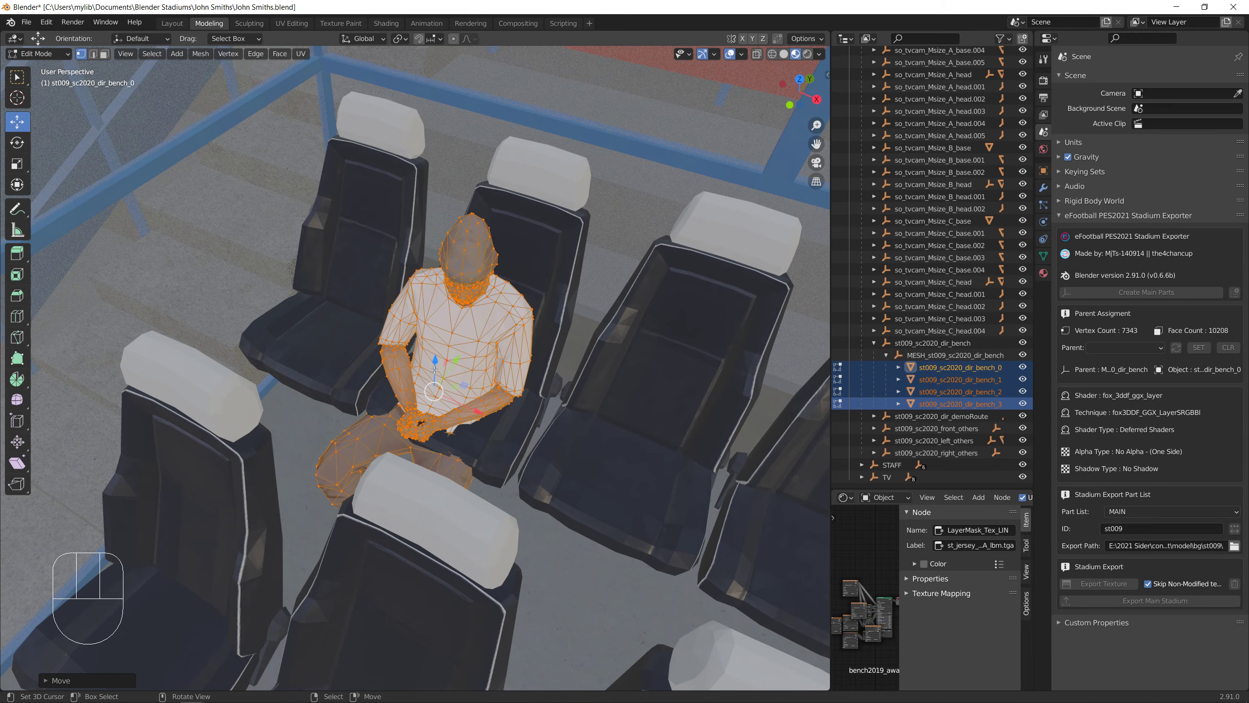
middle_drag(435, 369, 456, 364)
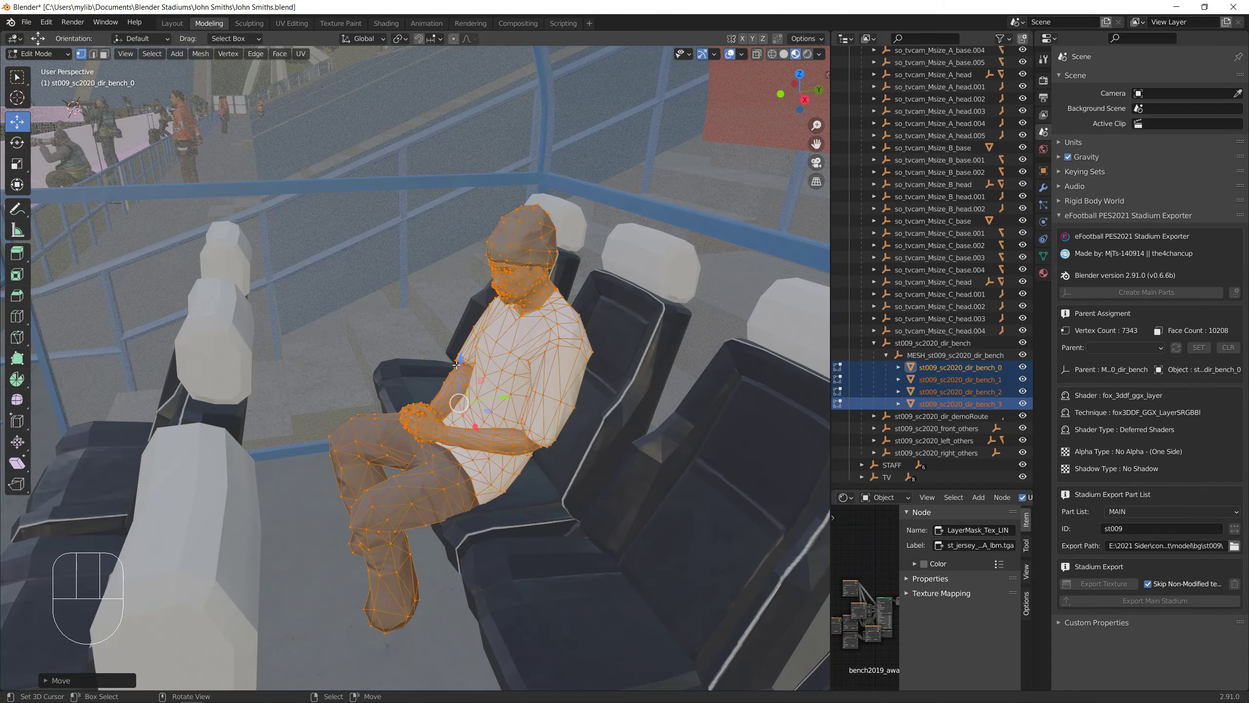
drag(457, 364, 473, 341)
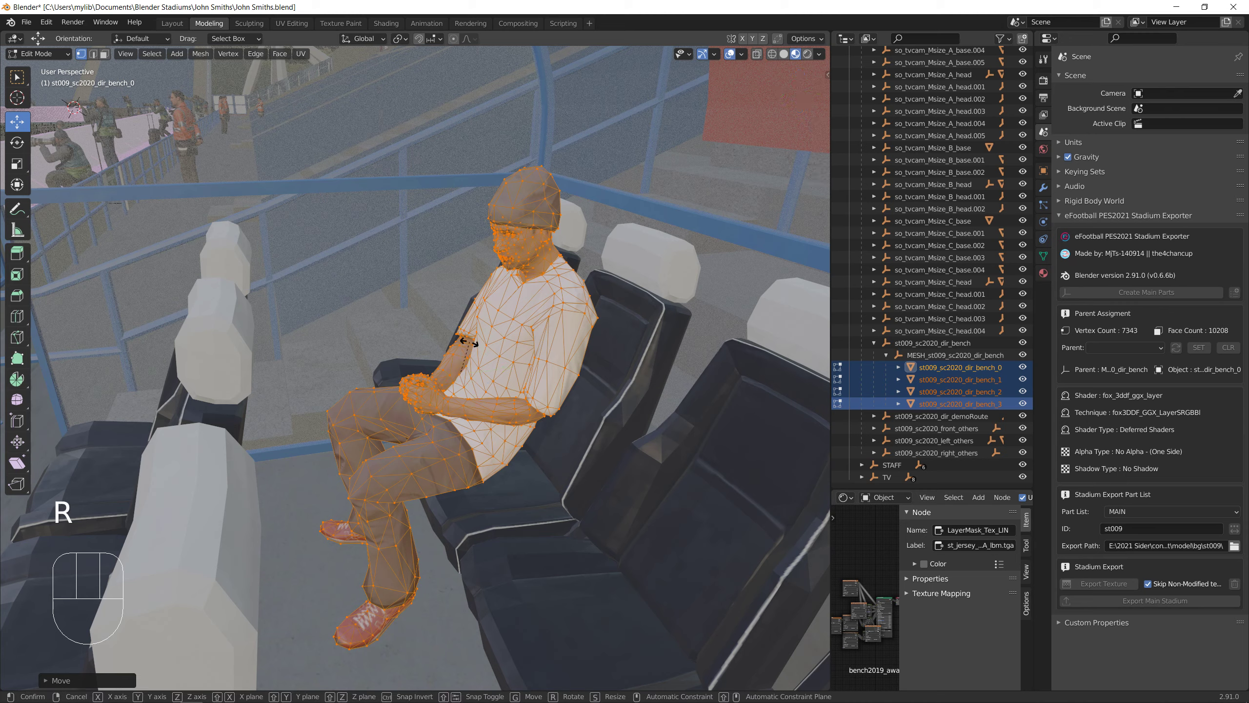
click(482, 350)
drag(470, 343, 482, 367)
middle_drag(507, 393, 436, 369)
drag(474, 370, 487, 371)
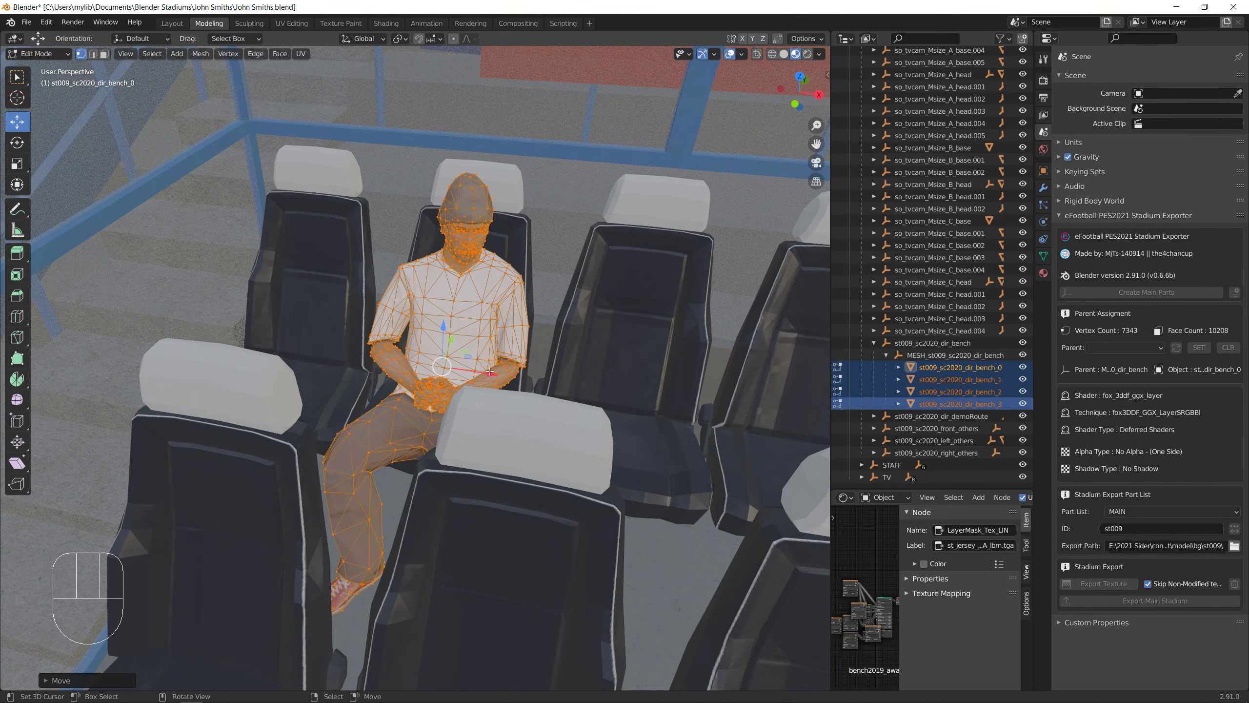
Box-select the outer grey-suited figure by the drain with X-ray on and move him along Y toward the front-row seats
scroll(480, 374, down, 7)
middle_drag(477, 443, 541, 398)
shift+middle_drag(542, 399, 598, 367)
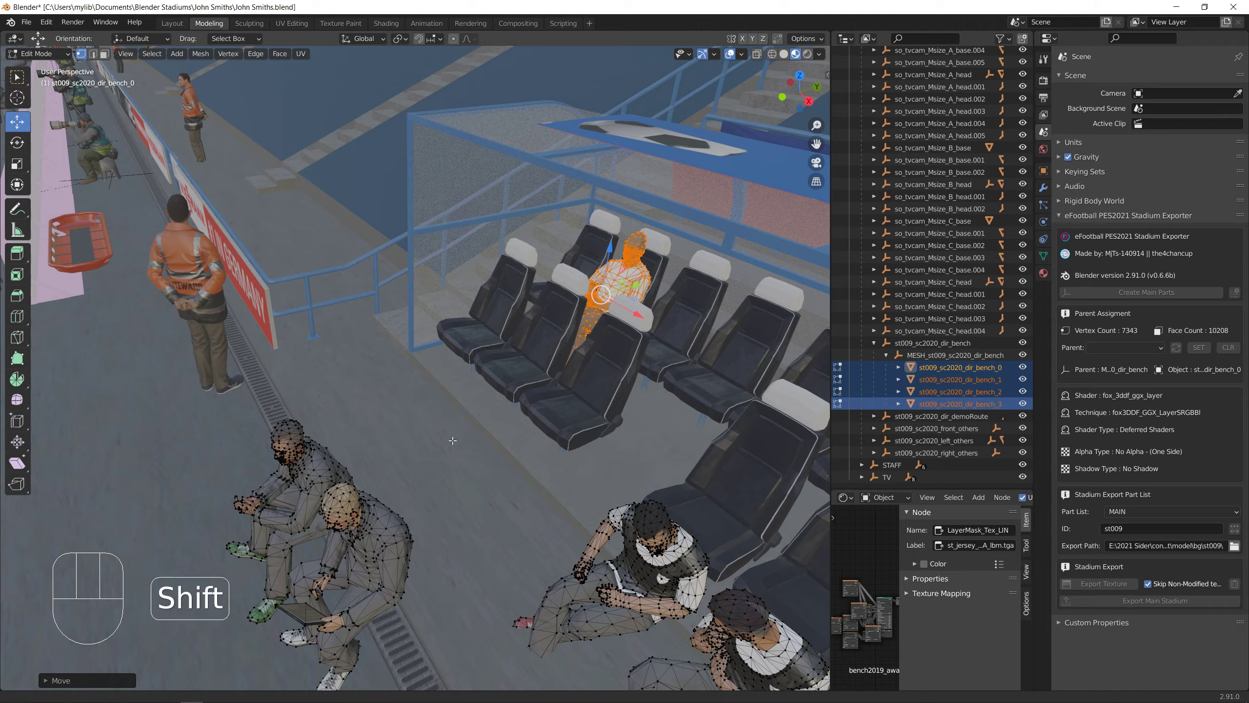
middle_drag(451, 437, 624, 188)
click(757, 53)
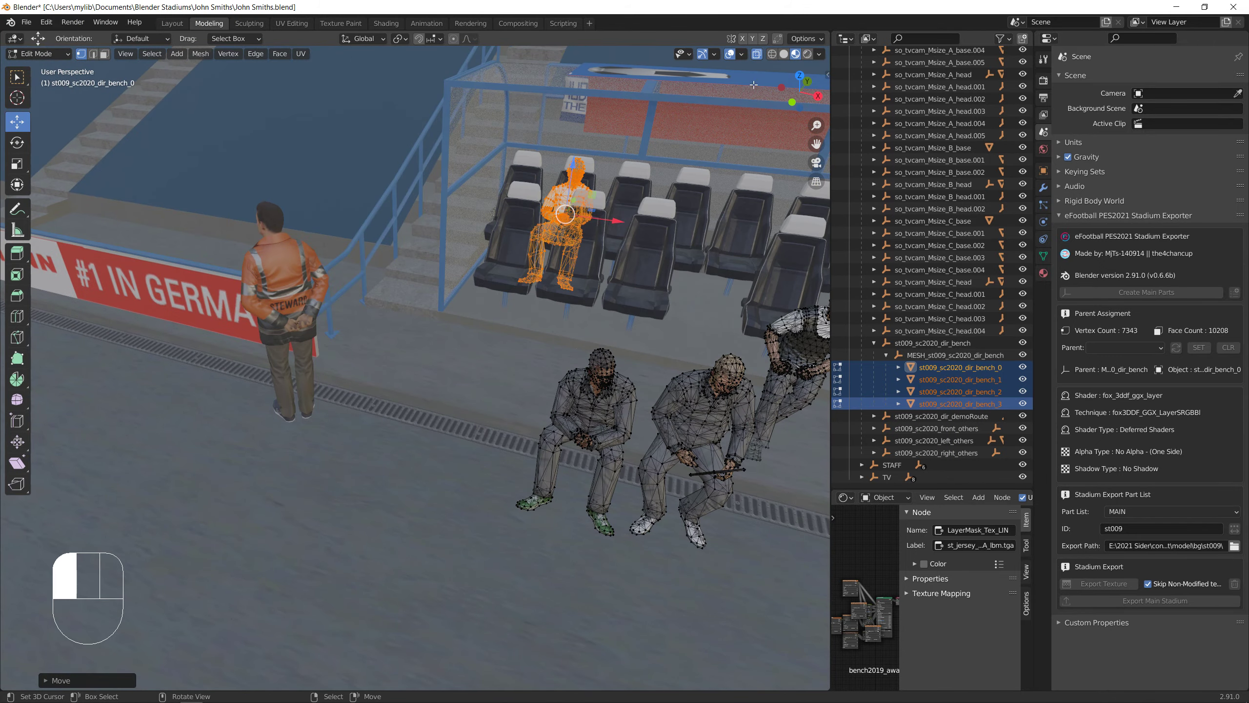
mouse_move(619, 389)
middle_down()
mouse_move(529, 394)
mouse_move(437, 376)
middle_up()
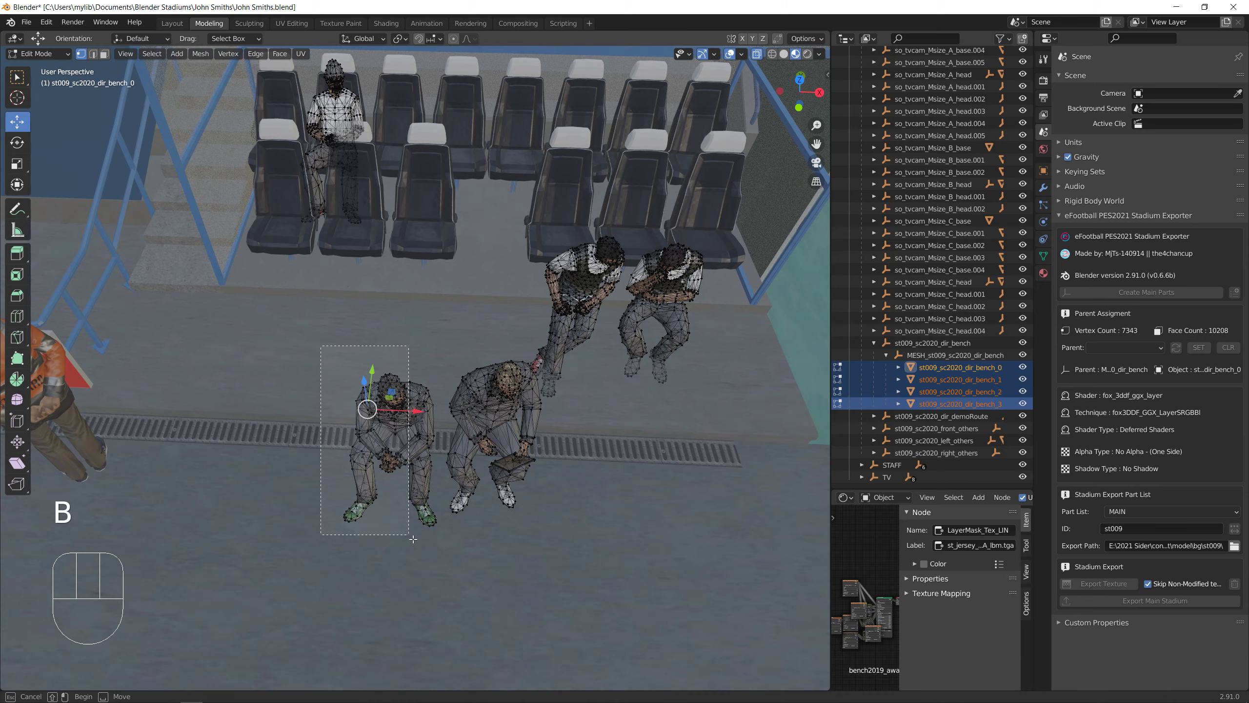
click(757, 56)
middle_drag(467, 315, 364, 345)
drag(315, 356, 493, 270)
Raise the grey-suited figure and fine-tune his placement on the second front-row seat of the first dugout
scroll(484, 295, up, 4)
shift+middle_drag(467, 339, 379, 423)
middle_drag(386, 420, 464, 374)
mouse_move(464, 374)
shift+middle_down()
mouse_move(496, 441)
mouse_move(513, 404)
mouse_move(485, 387)
shift+middle_up()
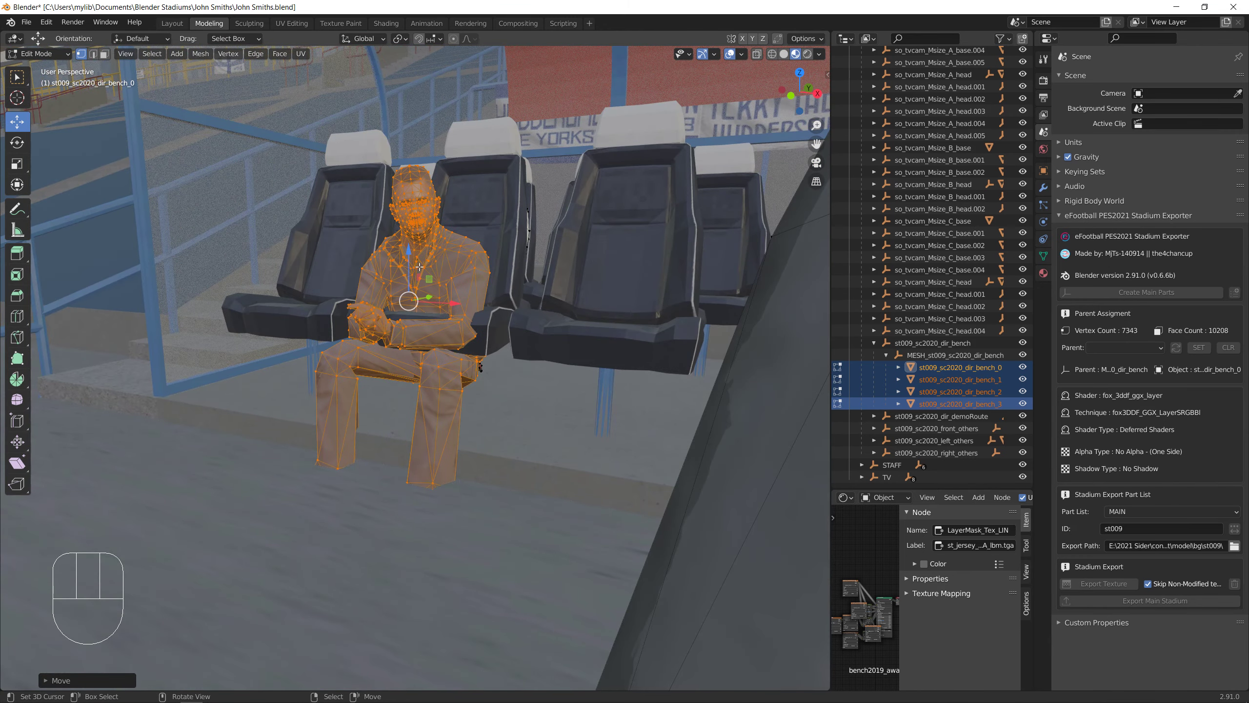
drag(414, 260, 446, 191)
middle_drag(446, 196, 512, 231)
drag(507, 285, 511, 287)
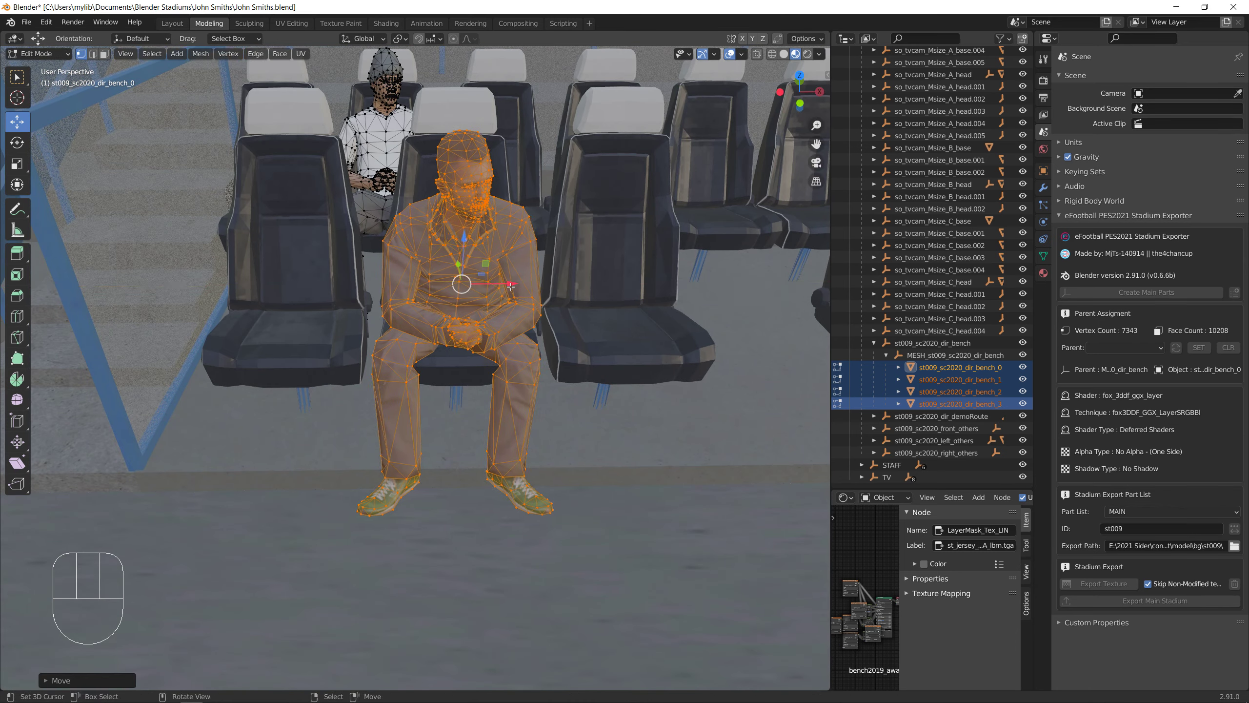
middle_drag(511, 287, 445, 303)
drag(408, 255, 411, 251)
middle_drag(410, 251, 428, 307)
Select the remaining grey-suited figure holding the laptop and move him along Y toward the first dugout's front row
scroll(511, 396, down, 5)
shift+middle_drag(511, 396, 355, 349)
key(Tab)
key(Tab)
middle_drag(378, 348, 326, 461)
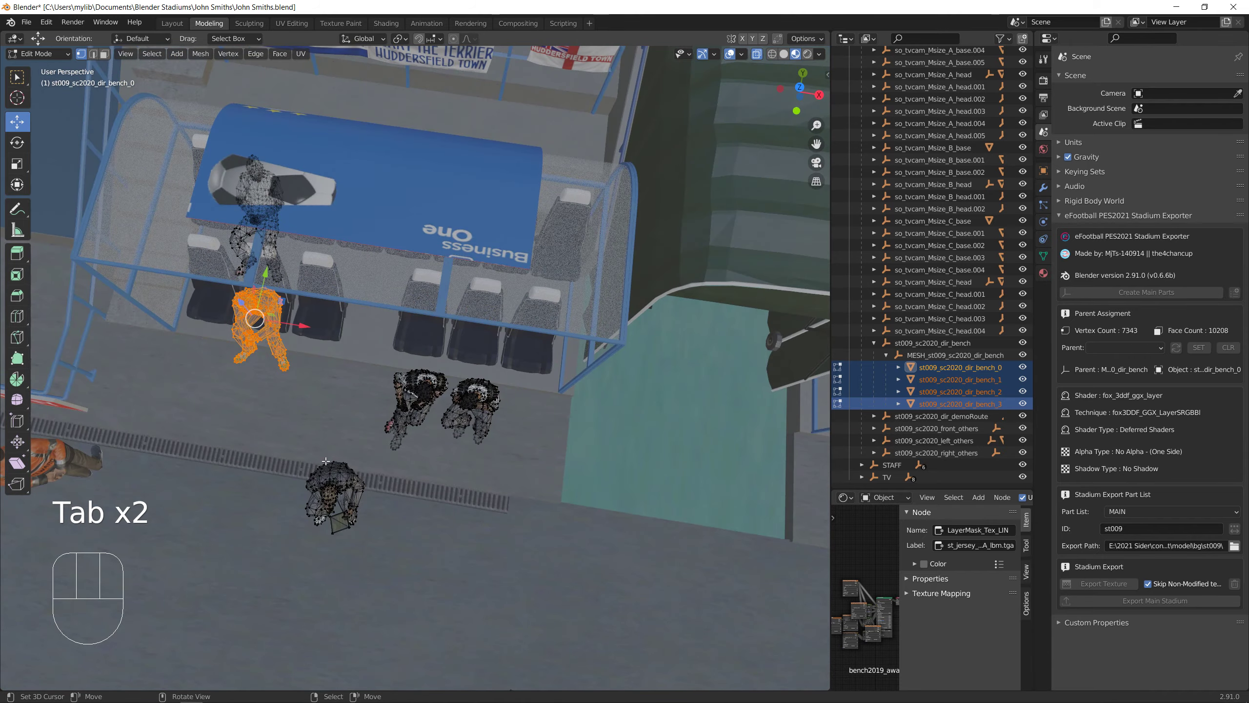
middle_drag(357, 534, 314, 463)
shift+middle_drag(315, 462, 370, 417)
scroll(370, 418, up, 4)
drag(298, 417, 529, 314)
Shift the laptop figure along X to the third front-row seat and raise him to sitting height
scroll(529, 314, down, 2)
shift+middle_drag(529, 315, 570, 379)
click(759, 55)
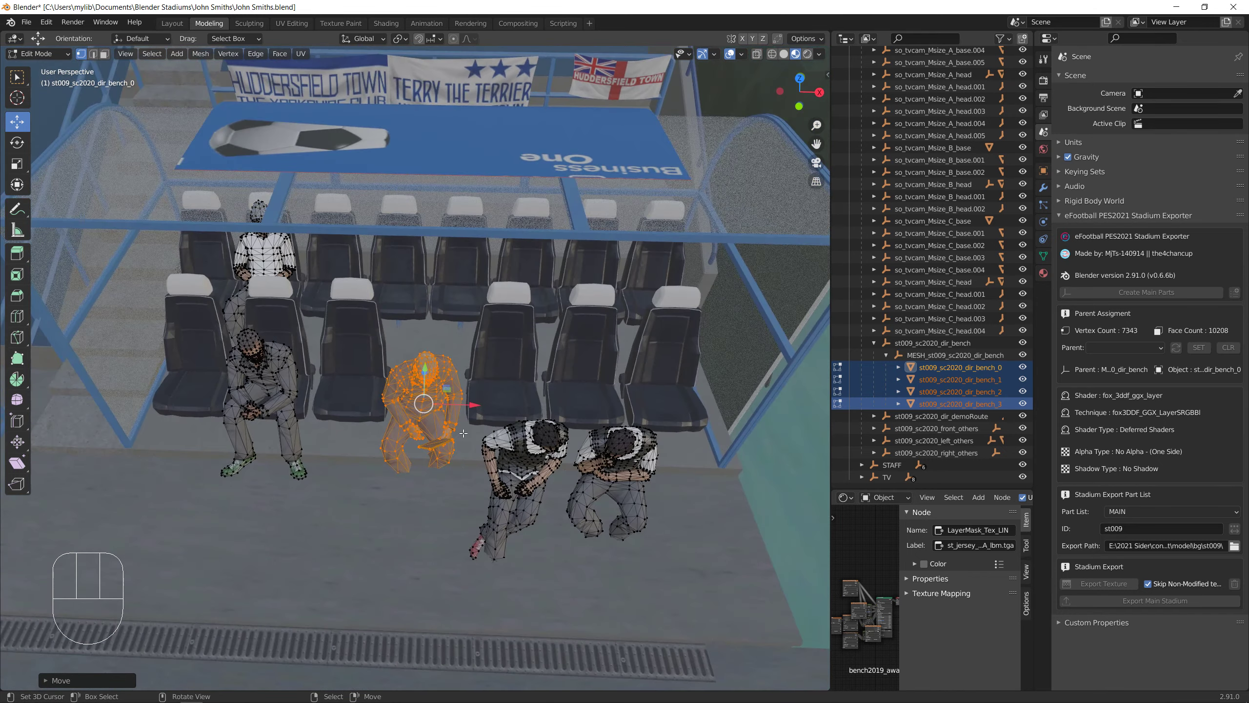
scroll(541, 384, up, 1)
drag(475, 410, 386, 408)
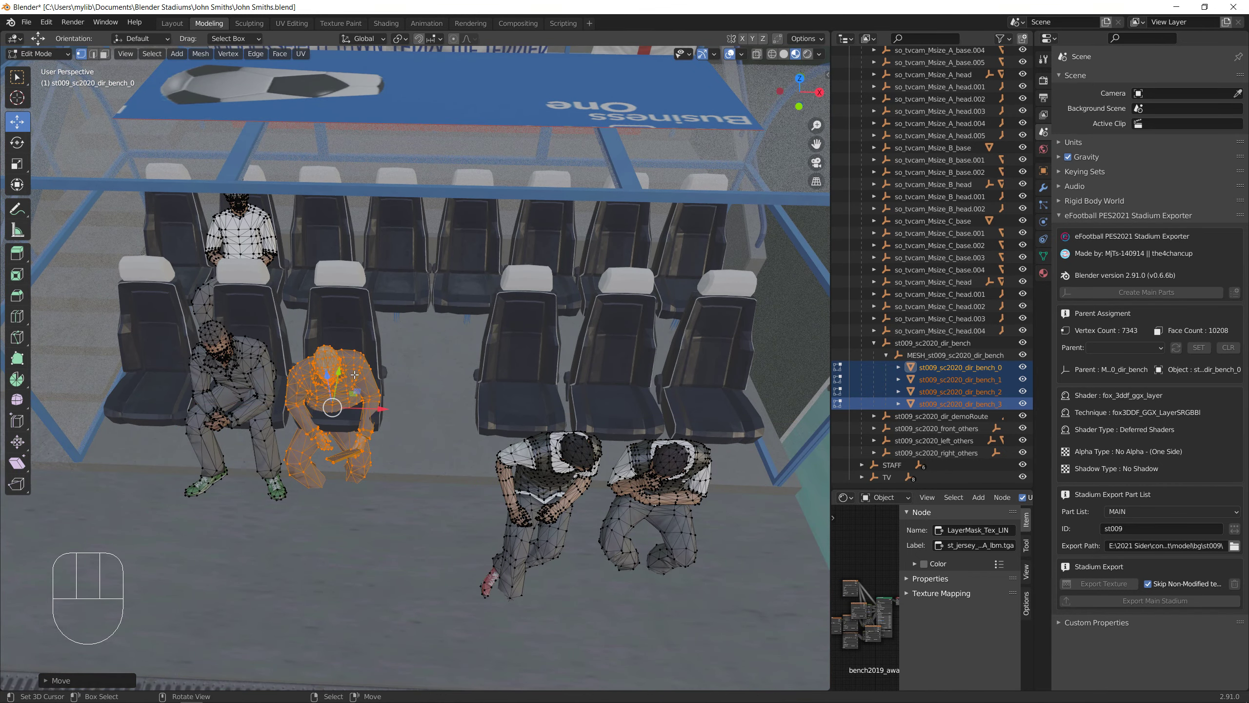
drag(325, 379, 340, 359)
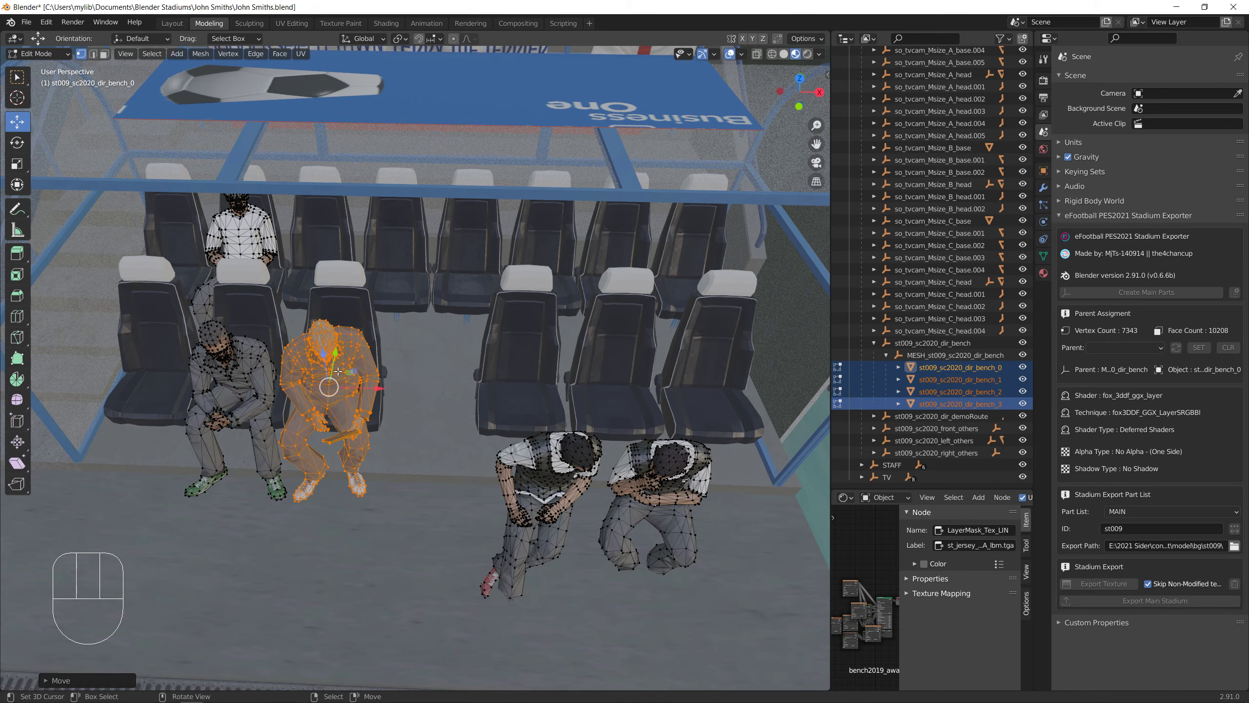
middle_drag(340, 359, 232, 334)
shift+middle_drag(394, 354, 362, 370)
scroll(415, 555, up, 3)
middle_drag(363, 370, 366, 416)
Box-select the two figures in dark vests together and move them along Y onto the first dugout's front-row seats
middle_drag(418, 350, 397, 459)
click(399, 431)
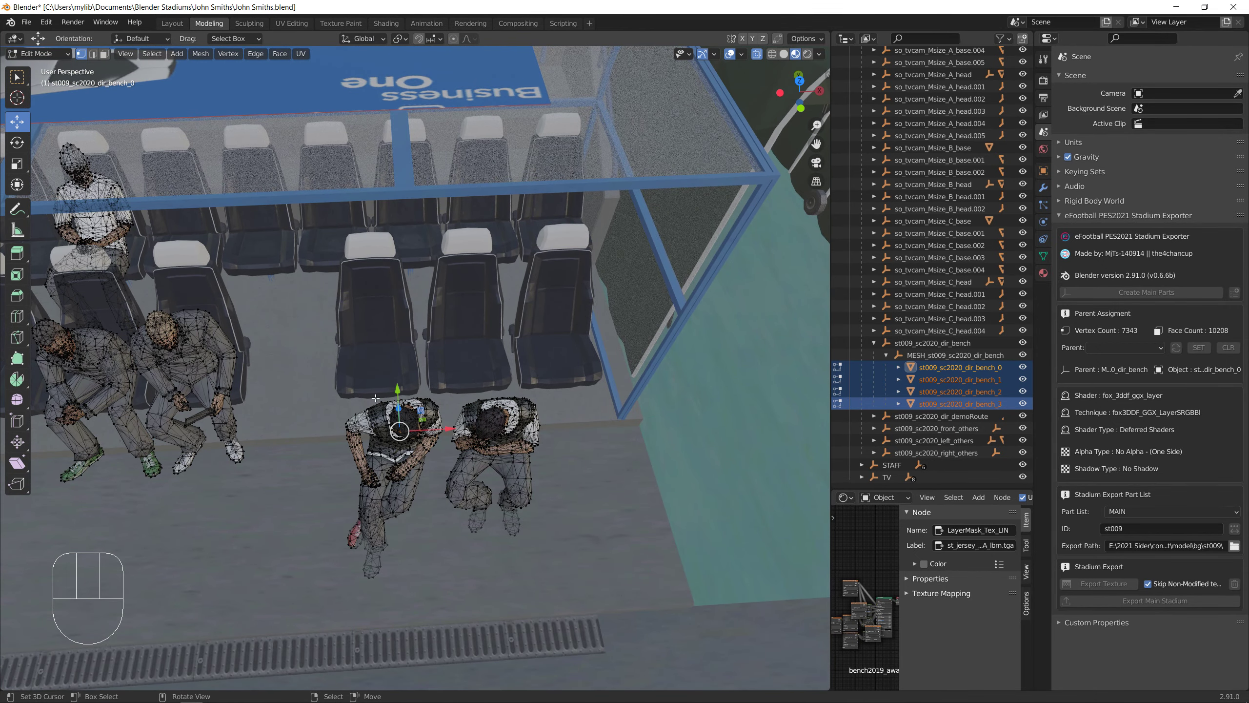
drag(576, 616, 575, 615)
middle_drag(423, 428, 444, 458)
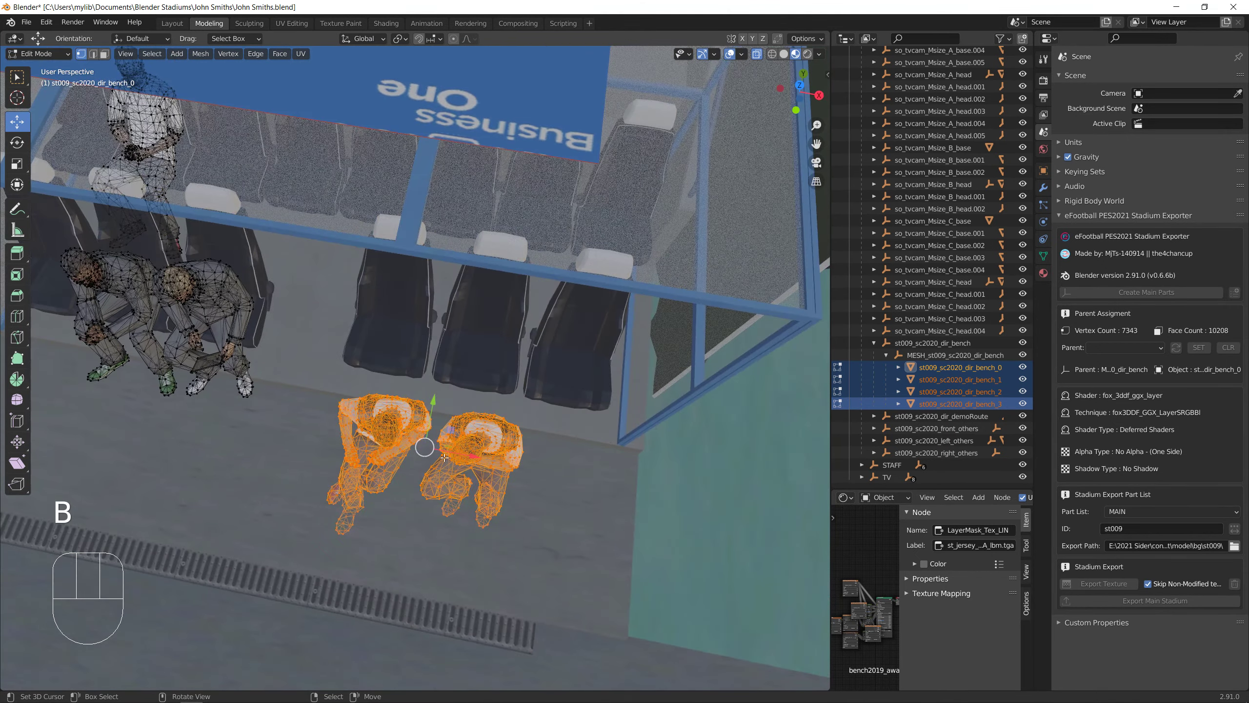
drag(438, 408, 454, 375)
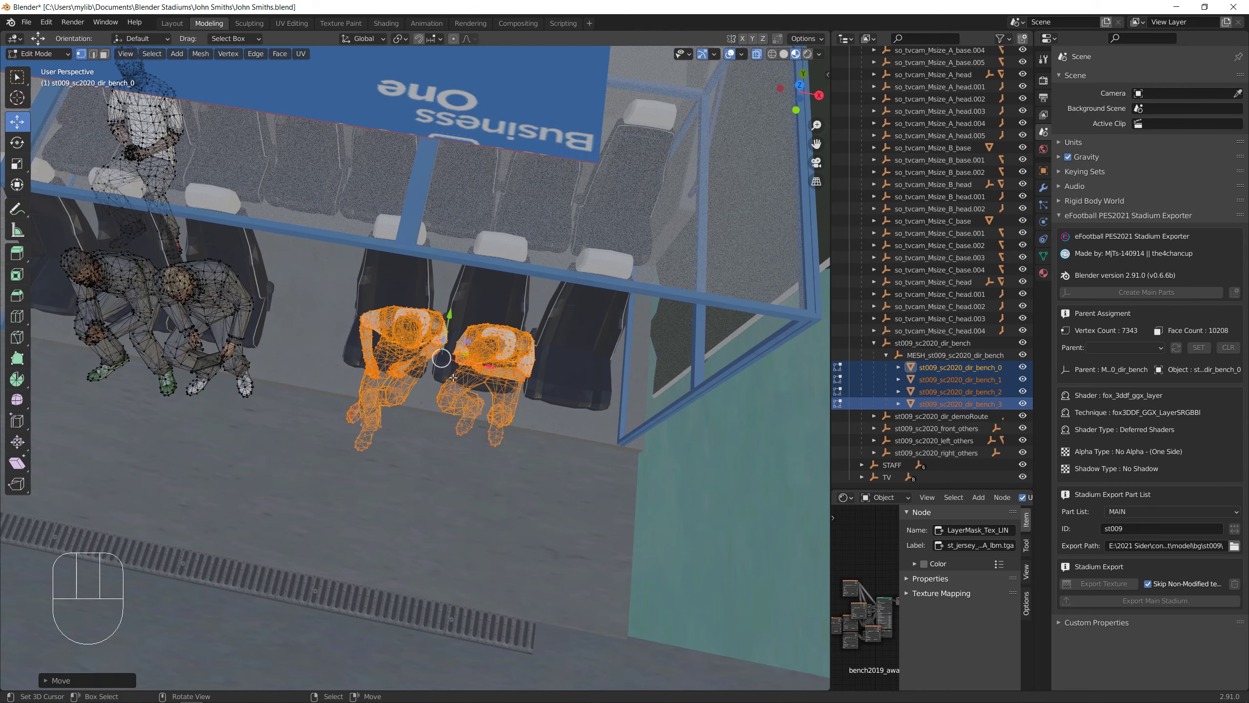
Fine-tune the two vest-wearing figures' position and height on the fourth and fifth front-row seats, then leave Edit Mode
middle_drag(432, 372, 436, 315)
drag(435, 368, 475, 384)
click(757, 54)
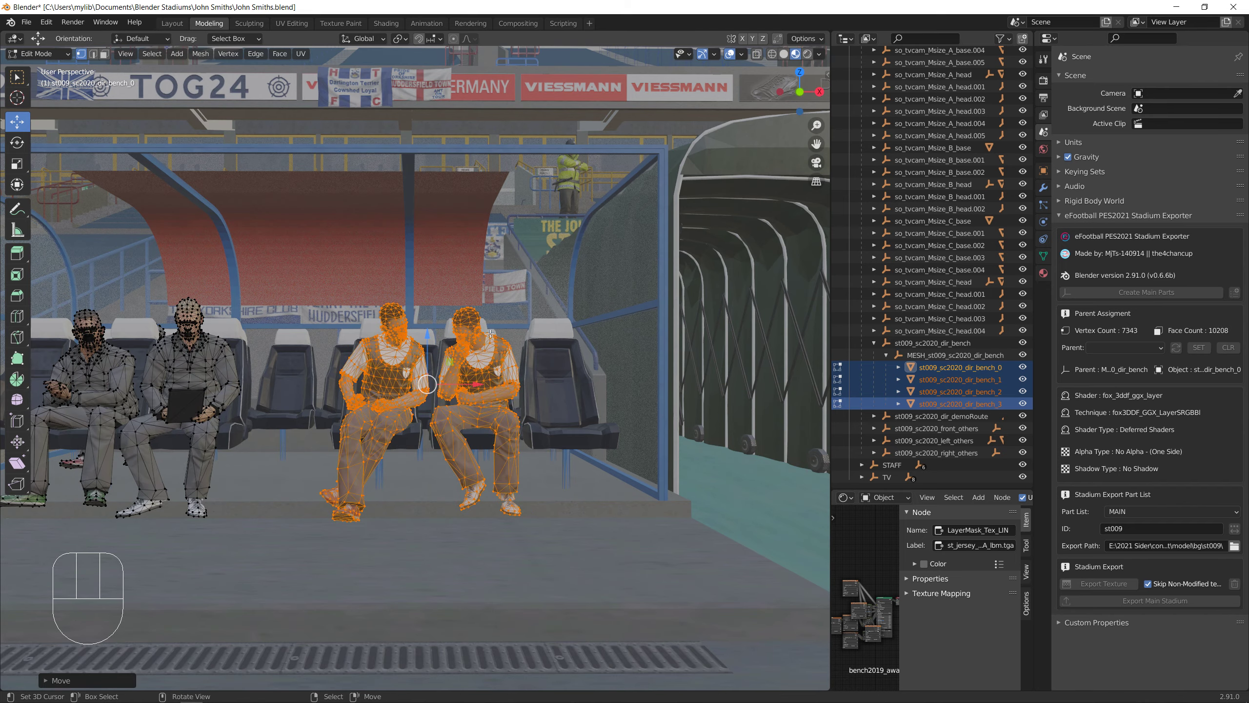
middle_drag(442, 295, 493, 280)
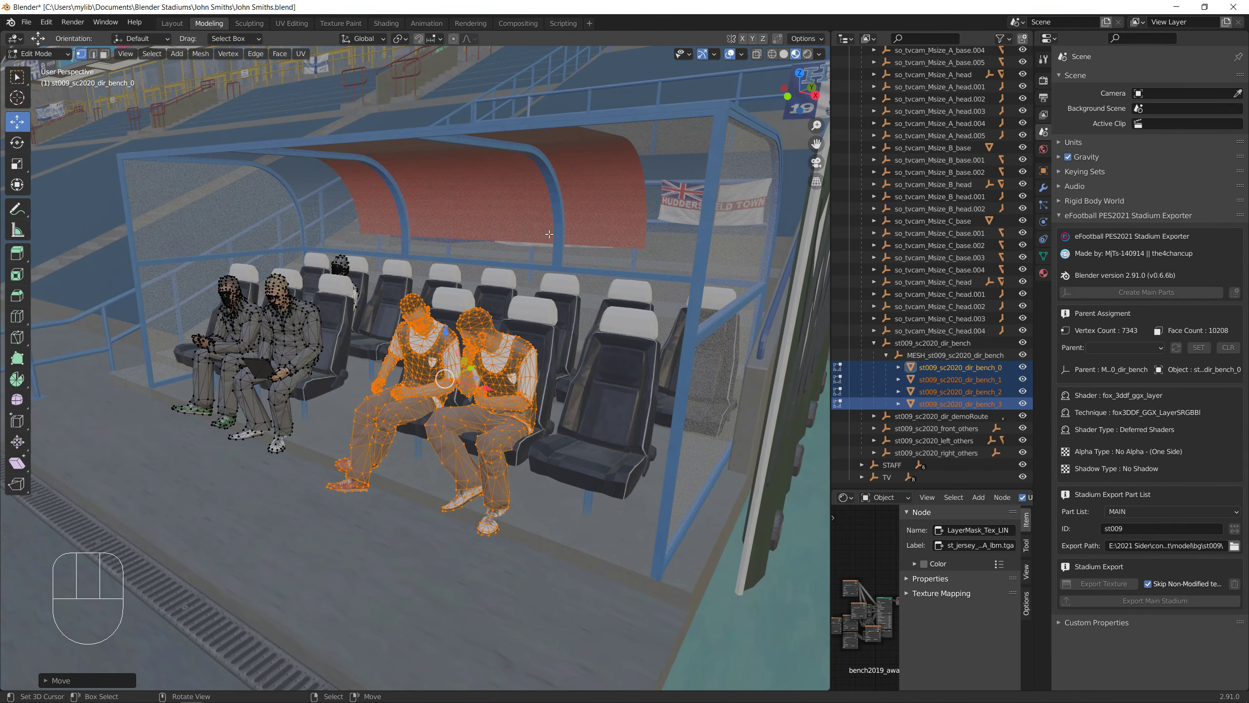
drag(452, 344, 456, 331)
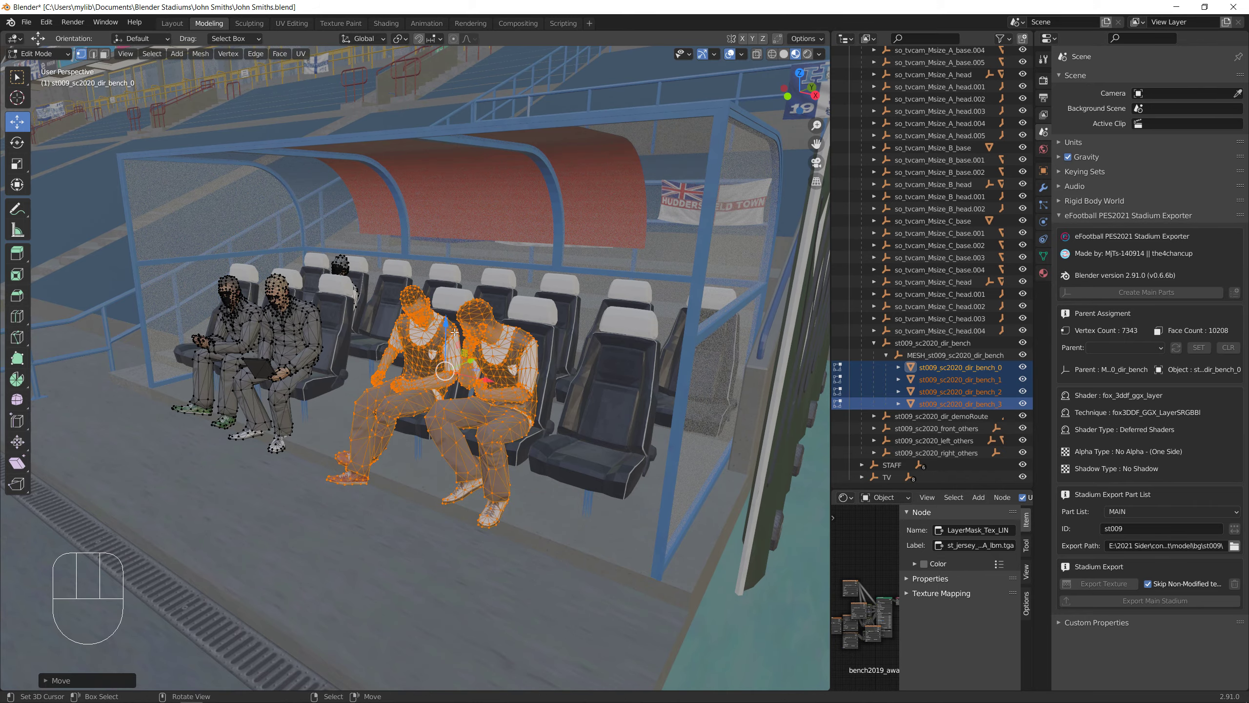
middle_drag(455, 332, 414, 418)
scroll(425, 405, down, 5)
key(Tab)
Re-enter Edit Mode on the bench meshes and turn on X-ray to work on the second dugout's figures
scroll(418, 419, down, 6)
shift+middle_drag(536, 441, 429, 465)
key(Tab)
key(Tab)
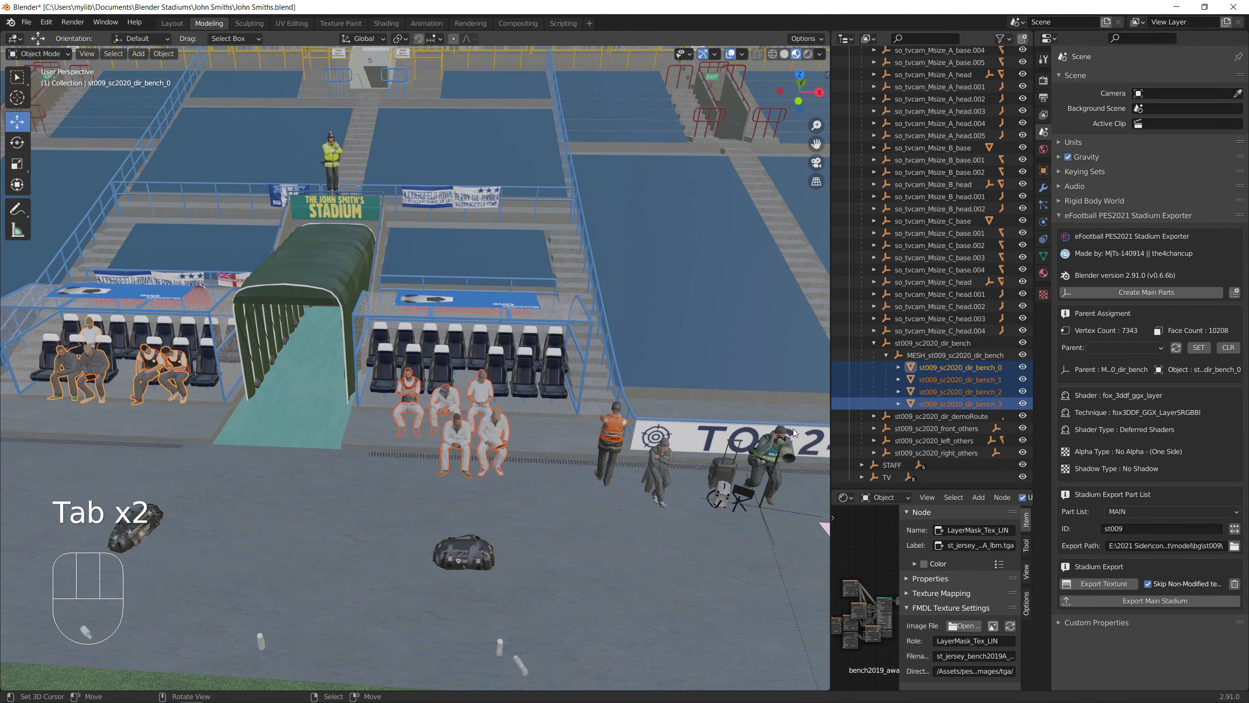
key(Tab)
scroll(417, 426, up, 7)
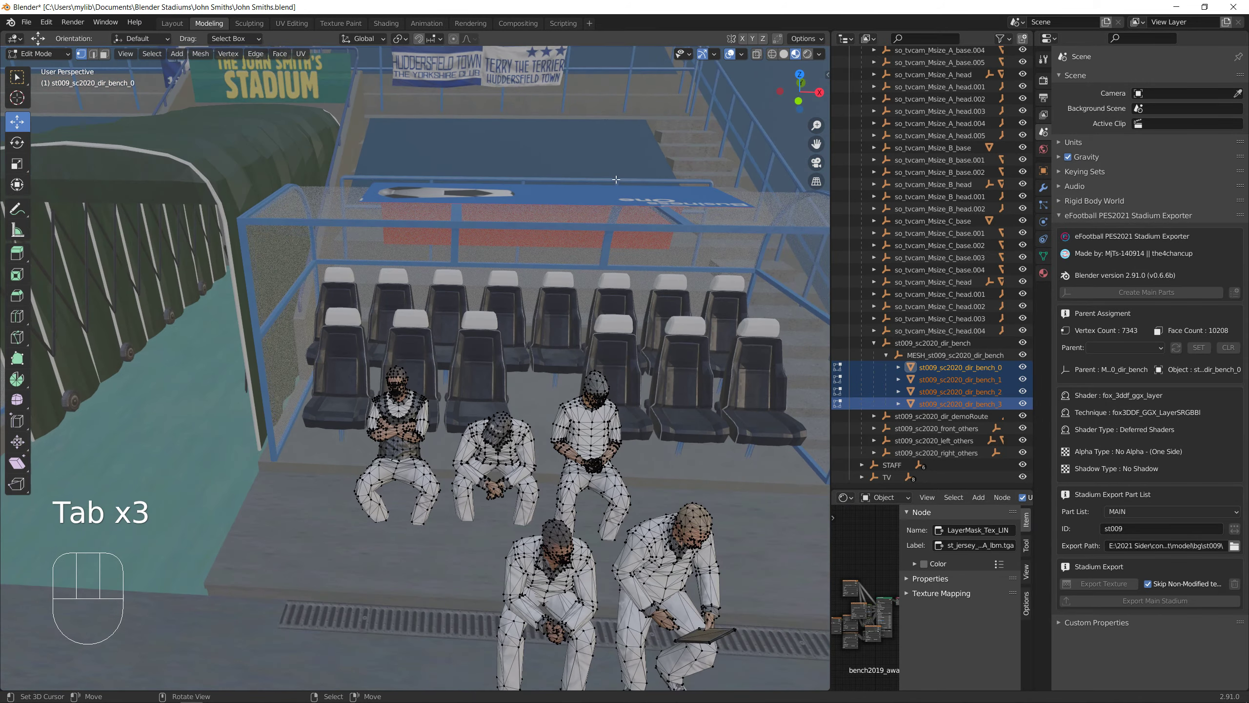
click(757, 54)
middle_drag(541, 320, 516, 423)
scroll(492, 423, up, 3)
mouse_move(443, 443)
shift+middle_down()
mouse_move(472, 473)
mouse_move(465, 449)
shift+middle_up()
Box-select the three figures nearest the second dugout and move them back along Y toward its back-row seats
scroll(465, 449, down, 5)
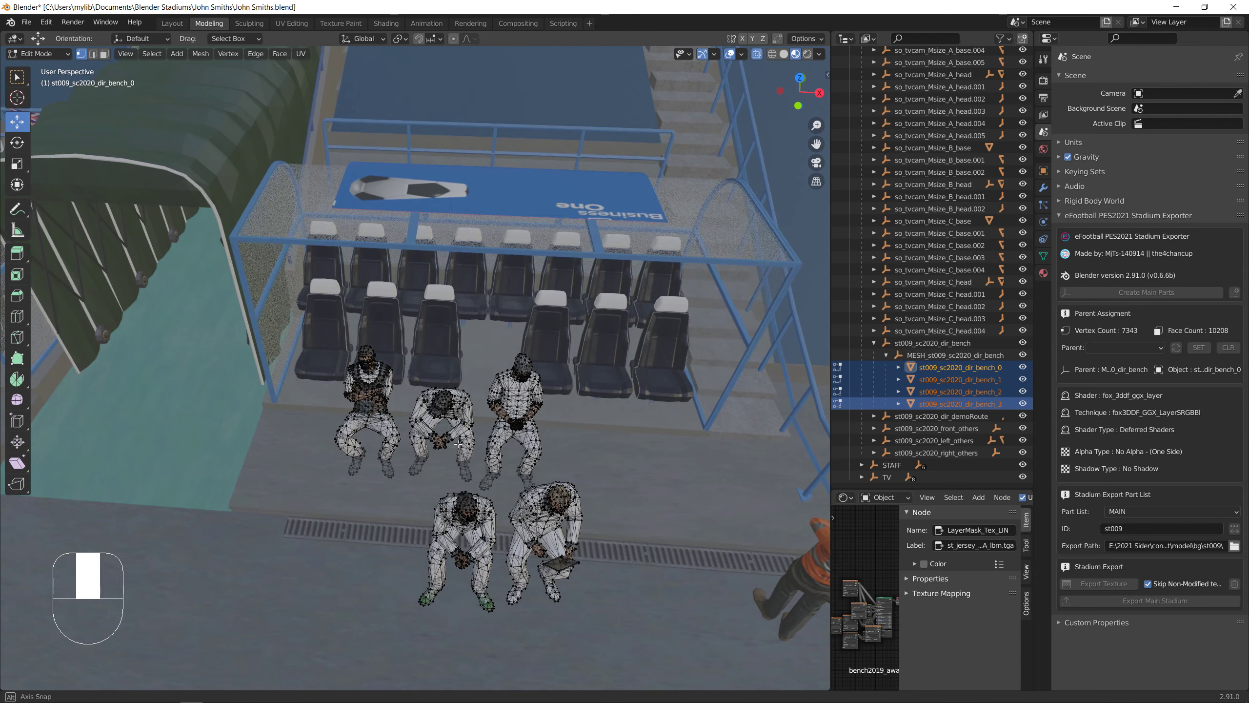
drag(325, 333, 577, 479)
middle_drag(464, 408, 461, 429)
key(b)
drag(460, 430, 471, 444)
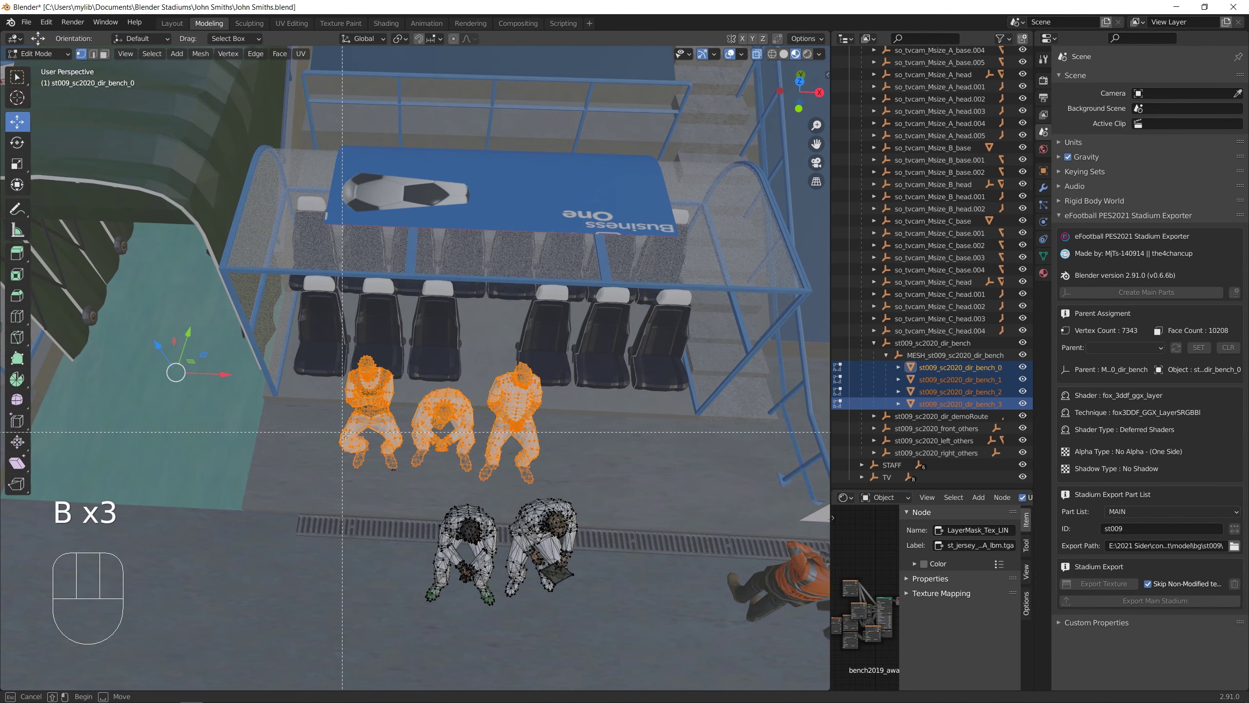
middle_drag(431, 485, 404, 442)
click(415, 425)
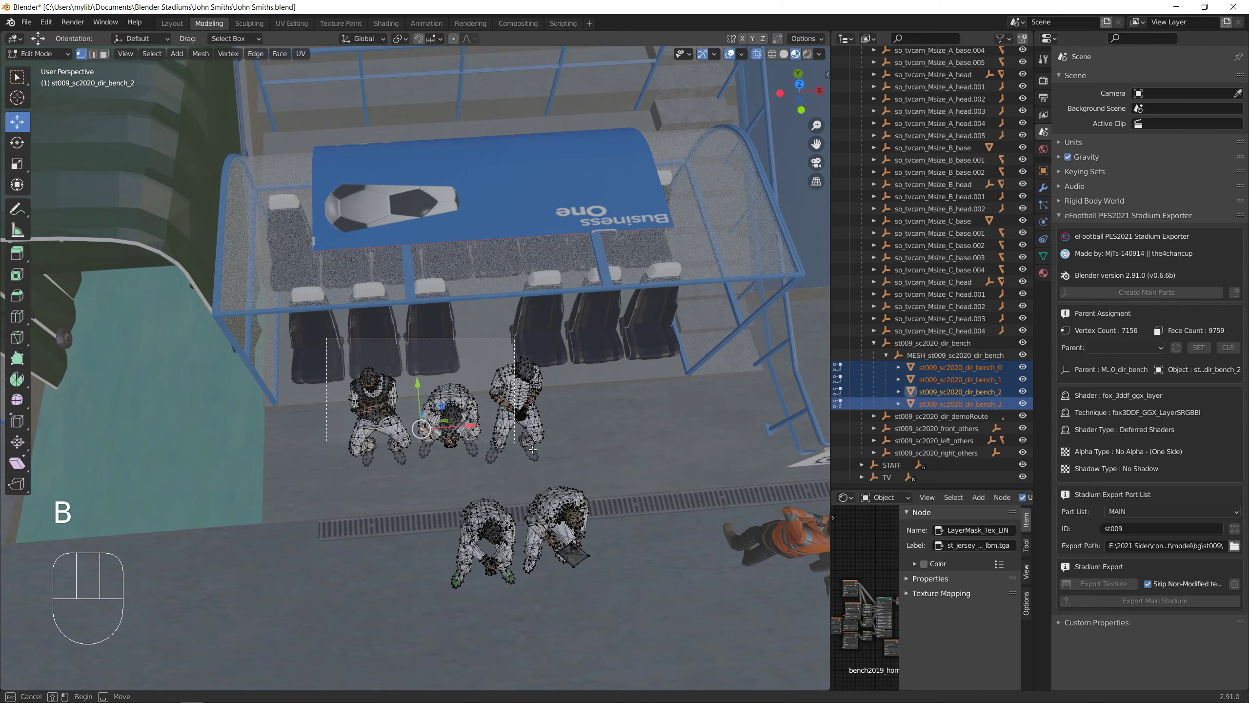
middle_drag(554, 466, 462, 404)
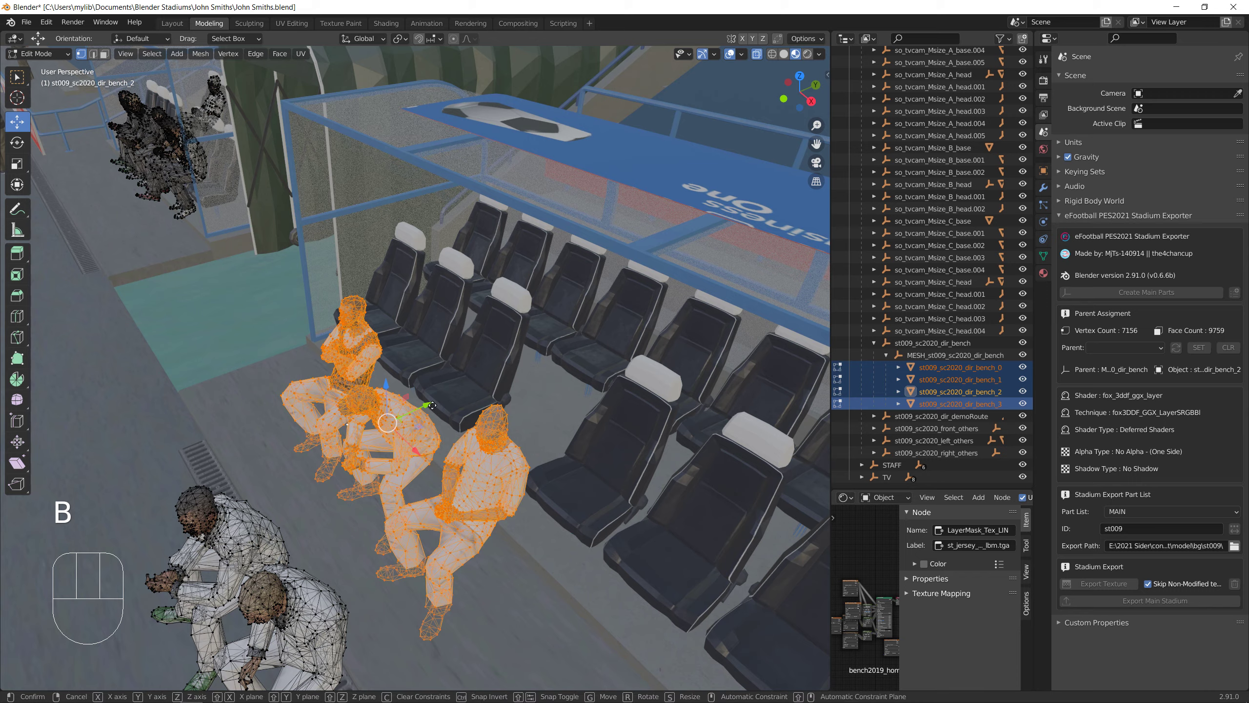
drag(432, 405, 646, 366)
Fine-tune the three figures' depth and height so they sit on the second dugout's back row
scroll(645, 367, up, 4)
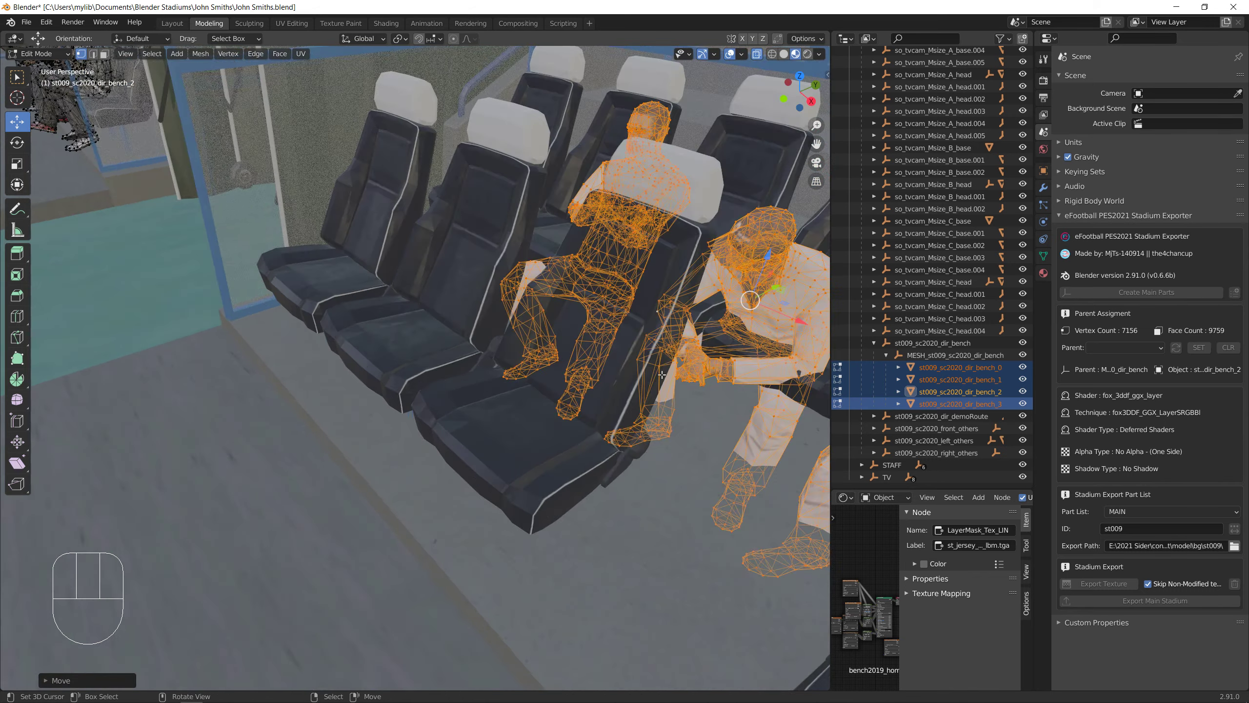
shift+middle_drag(650, 373, 504, 394)
drag(588, 287, 665, 339)
middle_drag(665, 338, 600, 306)
scroll(605, 340, down, 5)
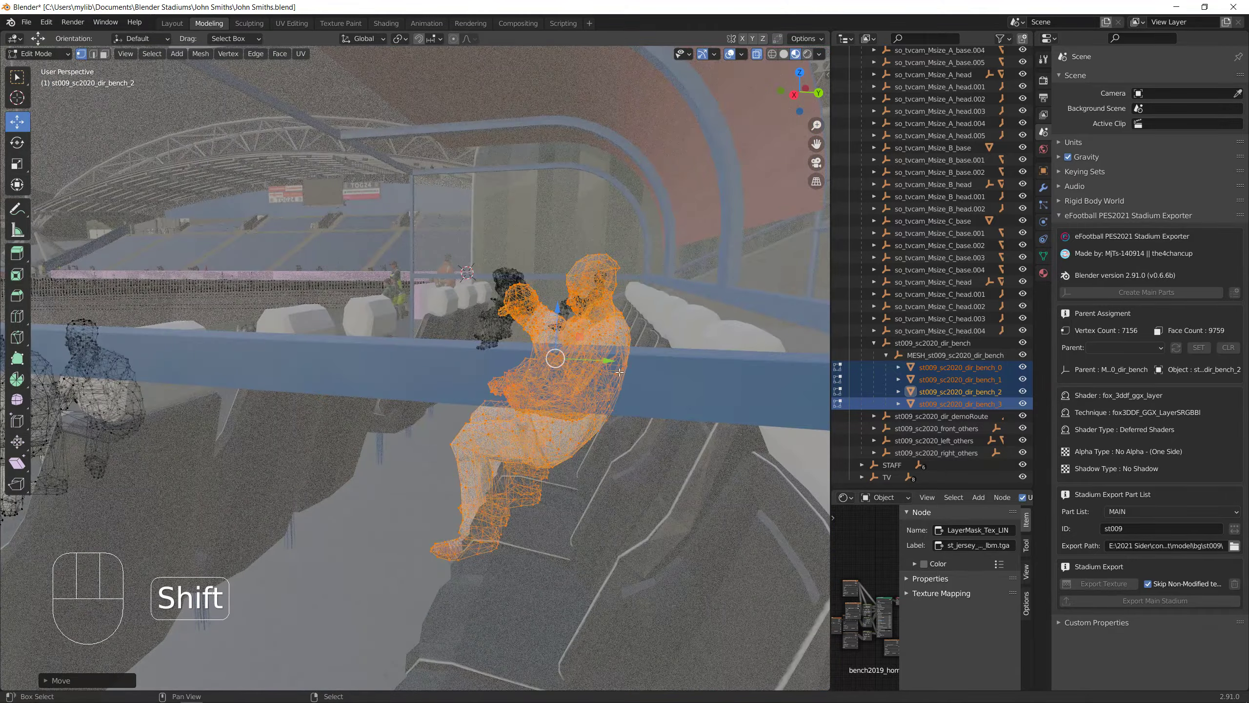
scroll(625, 389, up, 5)
shift+middle_drag(660, 405, 608, 391)
key(r)
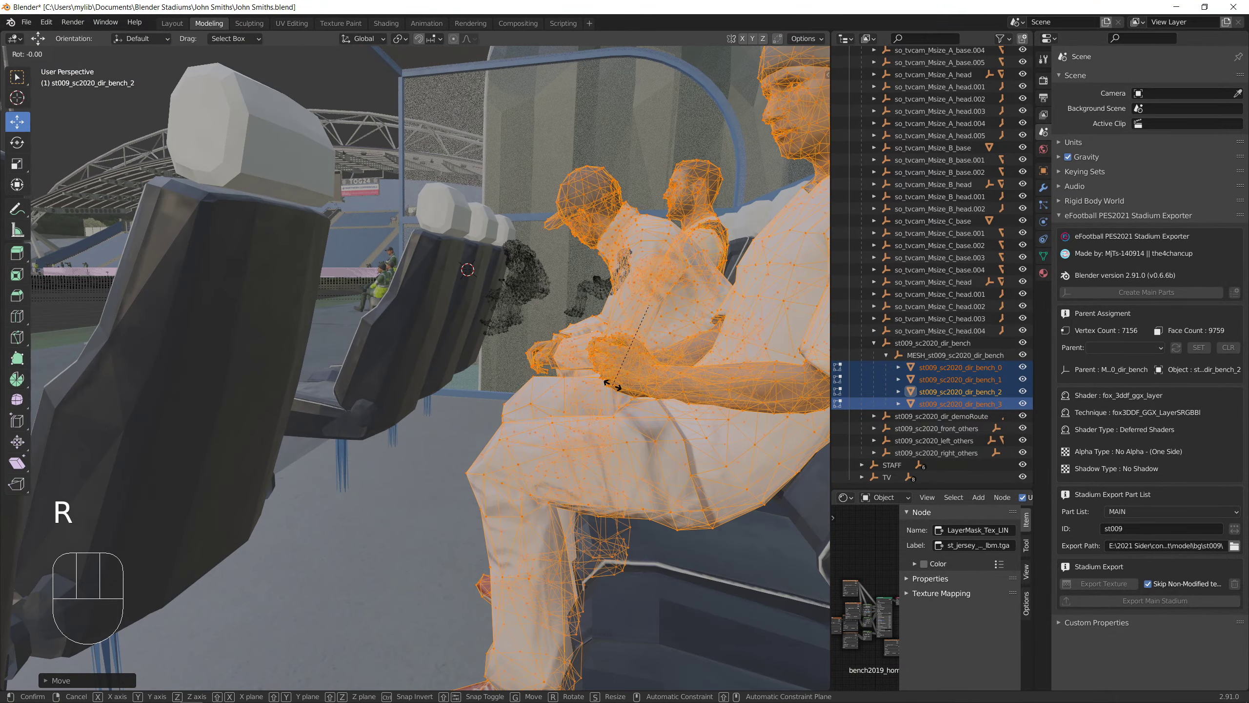
click(644, 295)
middle_drag(644, 296, 625, 270)
drag(625, 271, 616, 273)
mouse_move(610, 295)
middle_down()
mouse_move(641, 344)
mouse_move(609, 298)
middle_up()
drag(507, 239, 550, 247)
scroll(549, 247, down, 2)
middle_drag(482, 401, 480, 326)
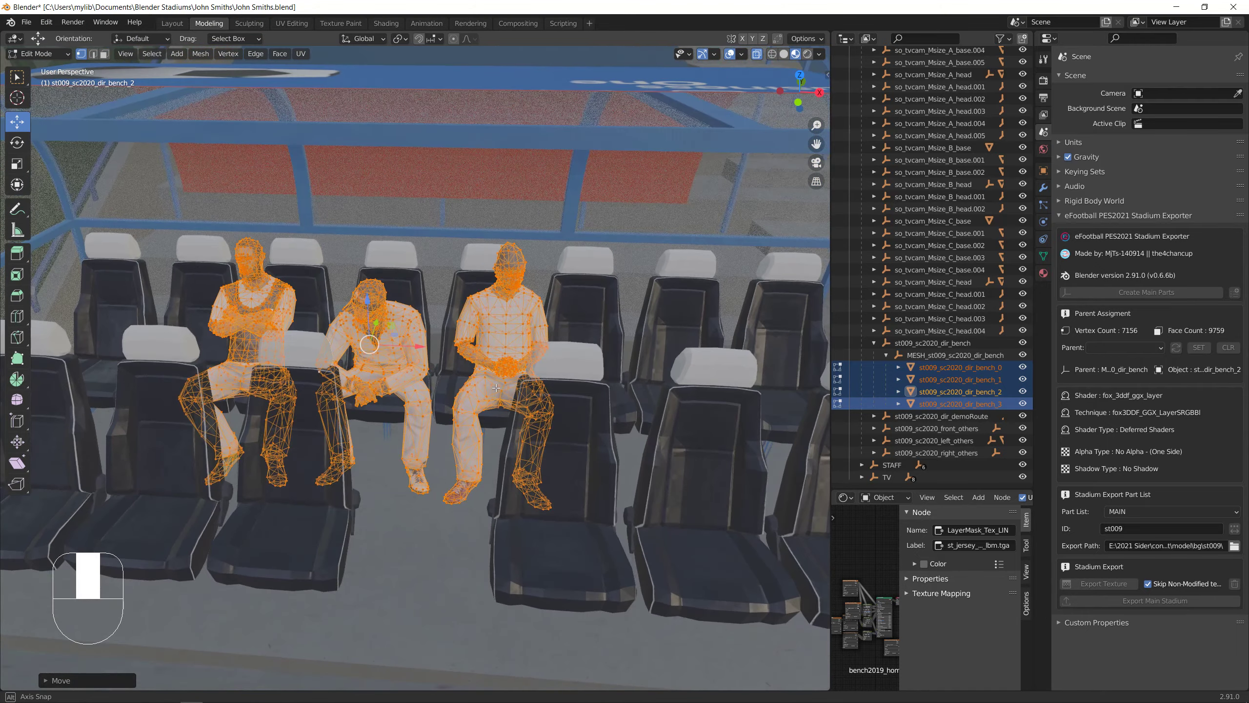
Box-select the figure nearest the sixth back-row seat and shift him along X onto that seat
click(480, 326)
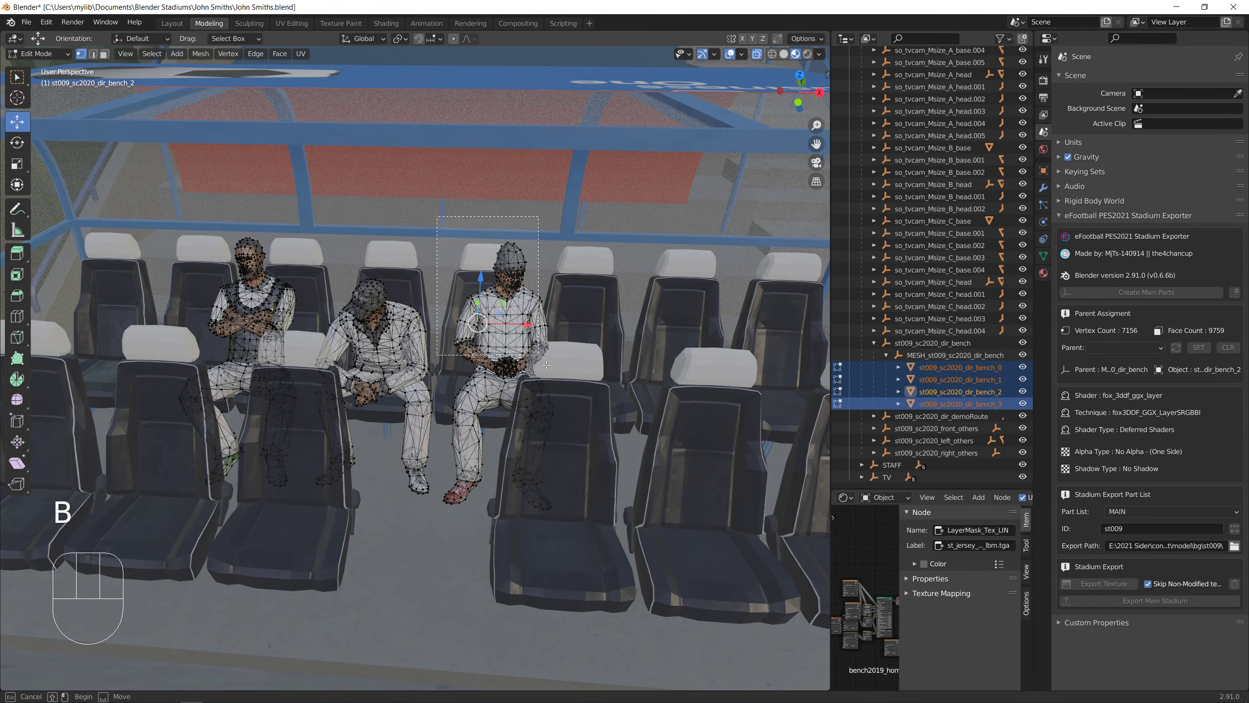
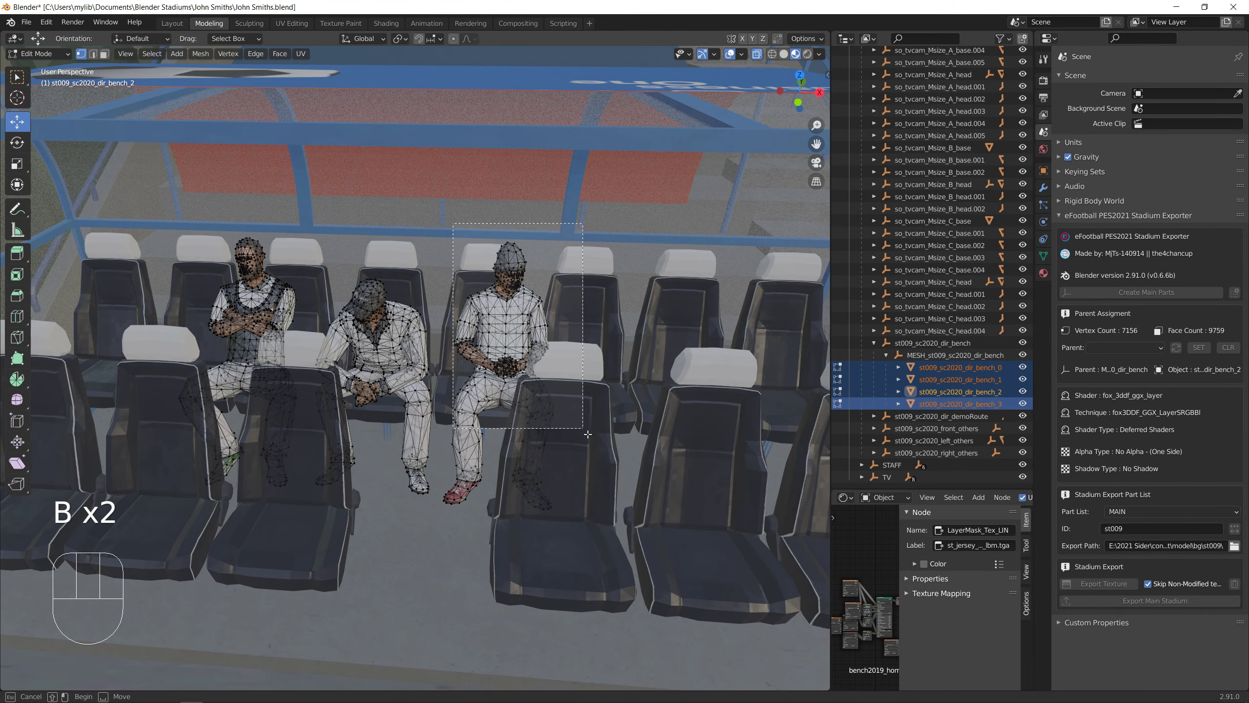
drag(445, 296, 634, 536)
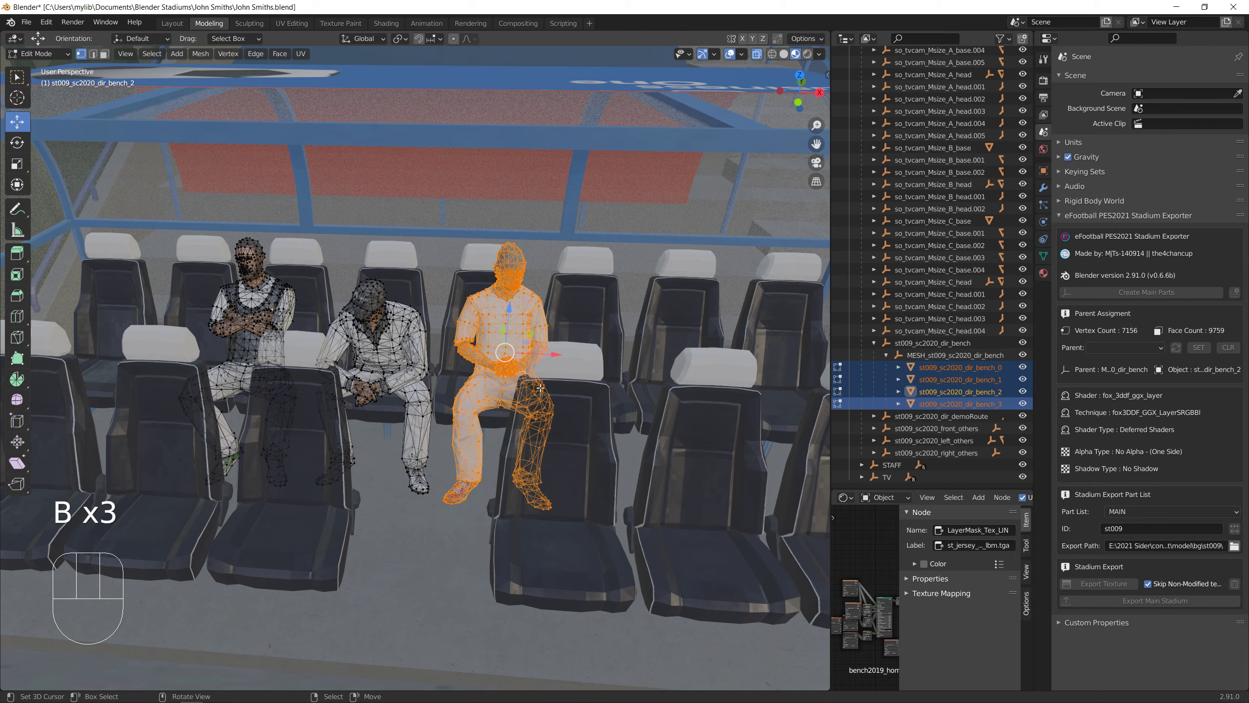
drag(557, 357, 634, 359)
Box-select the whole crossed-arms figure in the vest and move him along X onto the second back-row seat
shift+middle_drag(250, 382, 467, 435)
click(443, 324)
key(b)
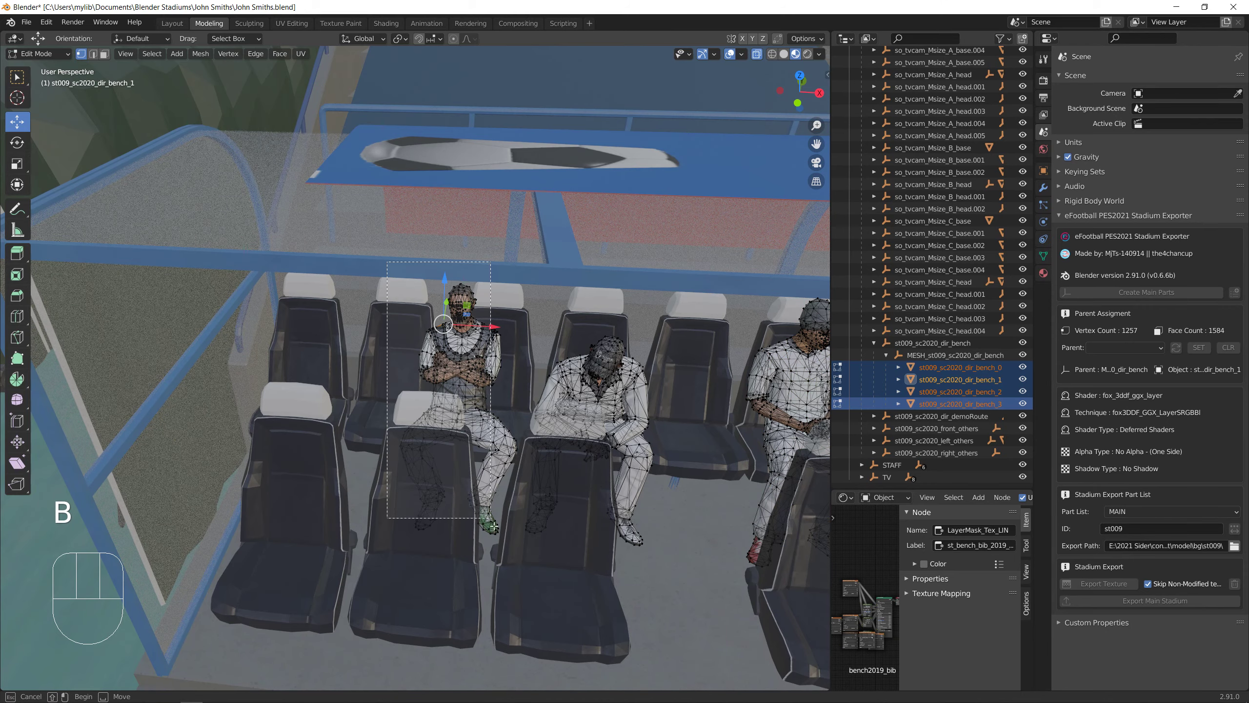
drag(490, 548, 490, 548)
middle_drag(433, 296, 439, 315)
key(b)
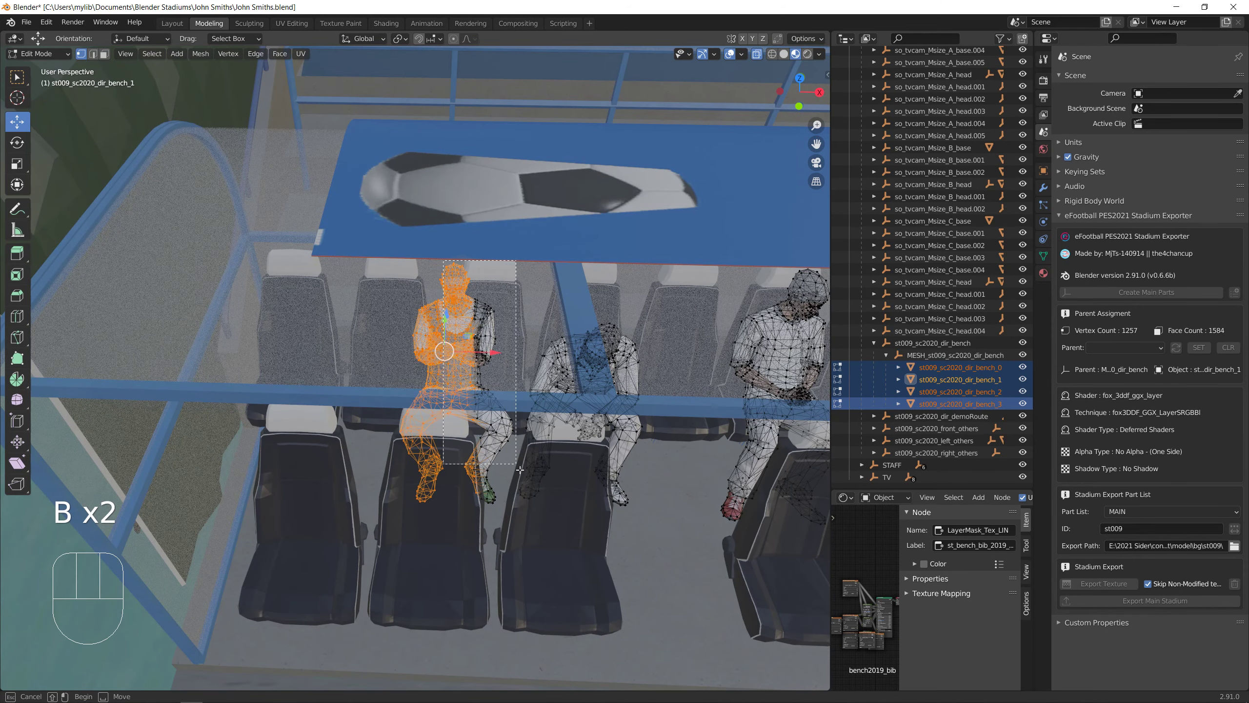
drag(509, 364, 441, 400)
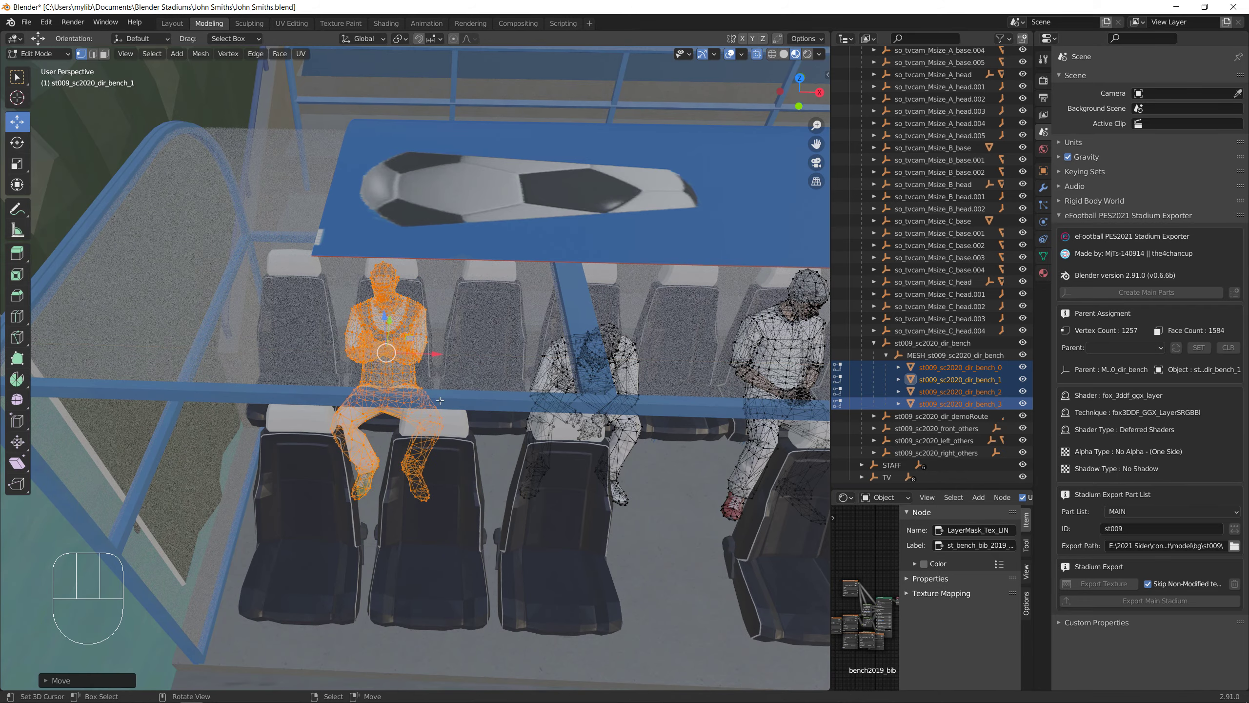
middle_drag(440, 400, 438, 371)
drag(409, 356, 400, 365)
scroll(499, 442, down, 2)
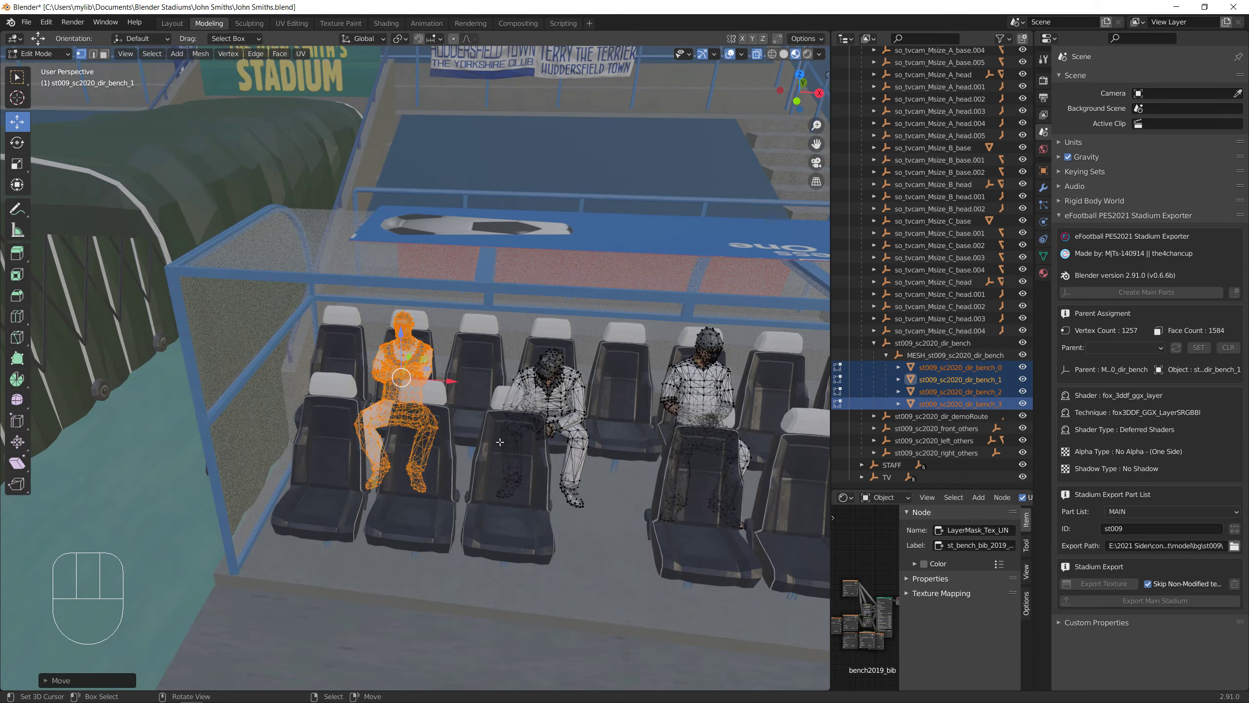
Box-select the two remaining figures in front of the second dugout and move them along Y and X to the front-row seats
scroll(500, 442, down, 2)
middle_drag(500, 442, 448, 468)
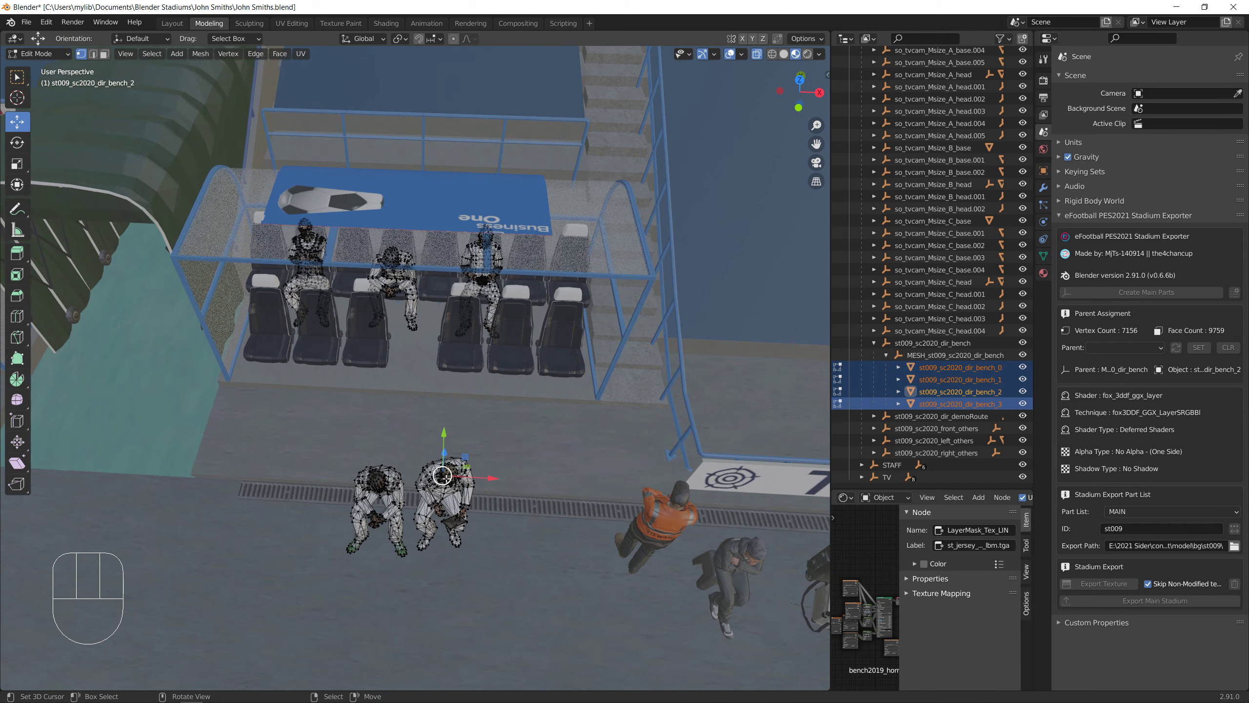
key(b)
drag(309, 423, 538, 623)
scroll(539, 623, down, 3)
shift+middle_drag(314, 555, 312, 583)
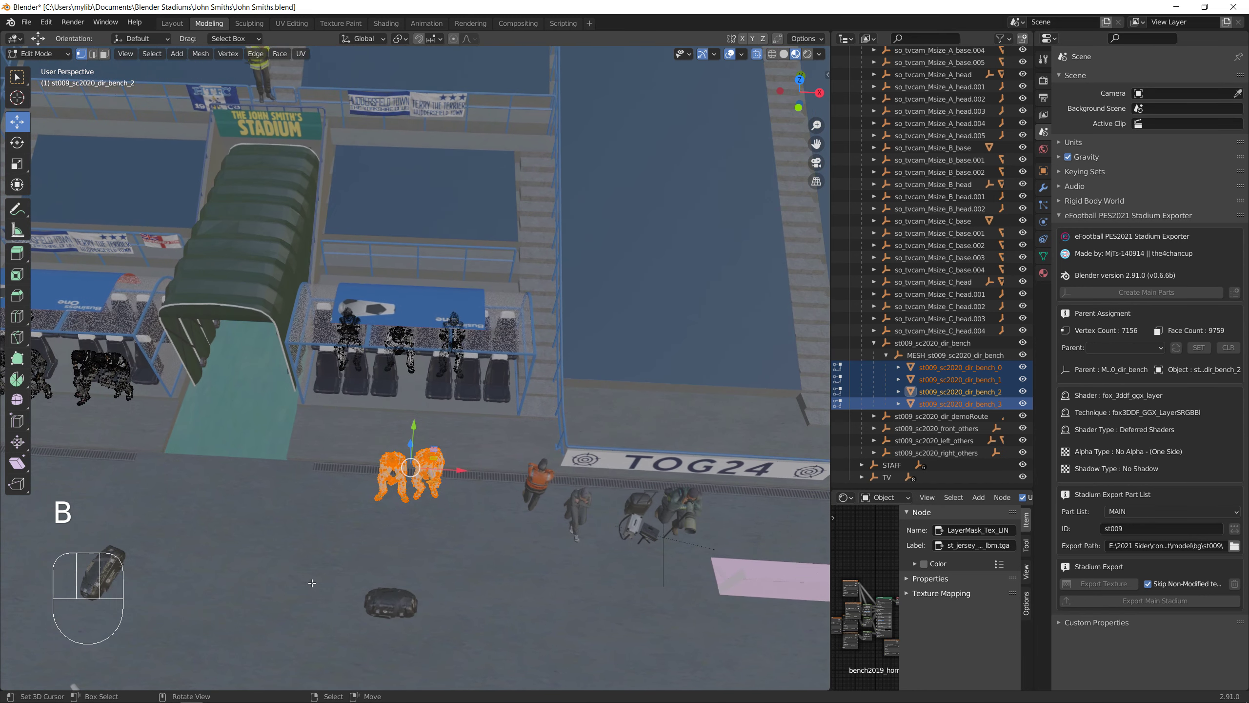
scroll(431, 488, up, 3)
drag(414, 510, 463, 373)
drag(464, 416, 532, 442)
middle_drag(483, 516, 392, 384)
Turn X-ray off to adjust the two front figures' height and depth against the seats, then turn it back on
scroll(485, 384, up, 5)
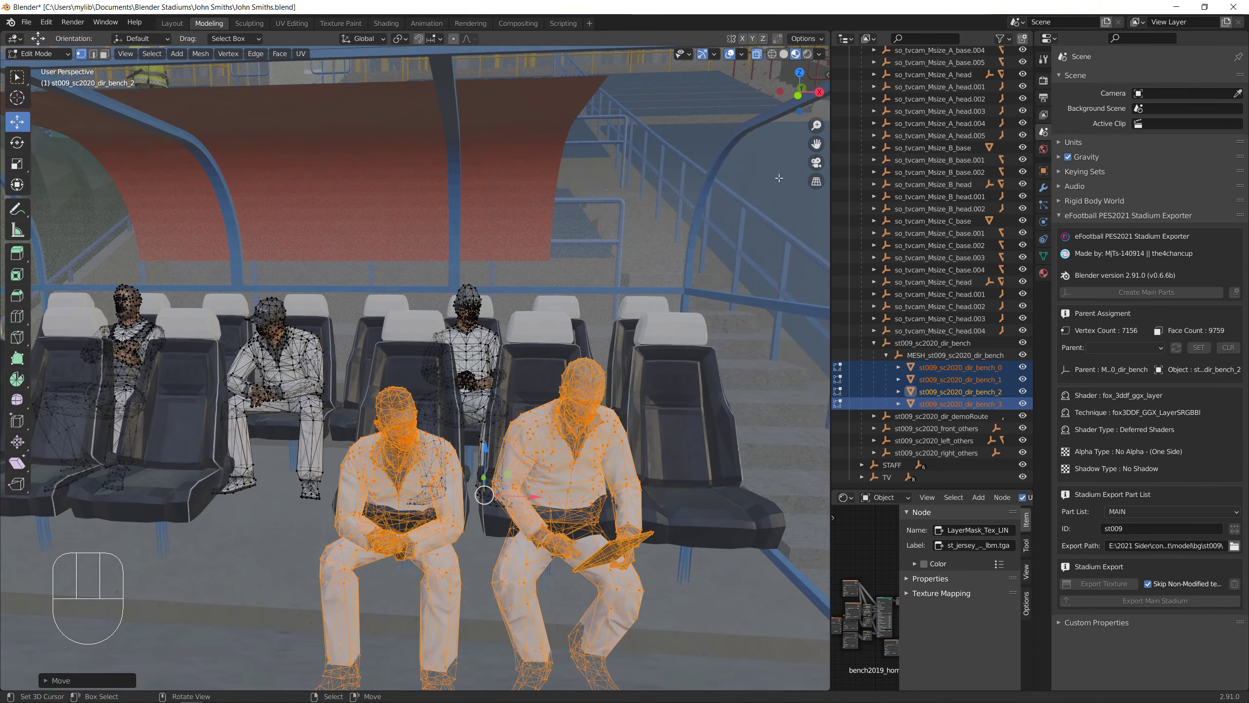
click(755, 54)
middle_drag(496, 426, 501, 446)
drag(484, 455, 494, 421)
middle_drag(494, 420, 418, 441)
drag(356, 494, 354, 492)
middle_drag(354, 492, 459, 457)
click(760, 57)
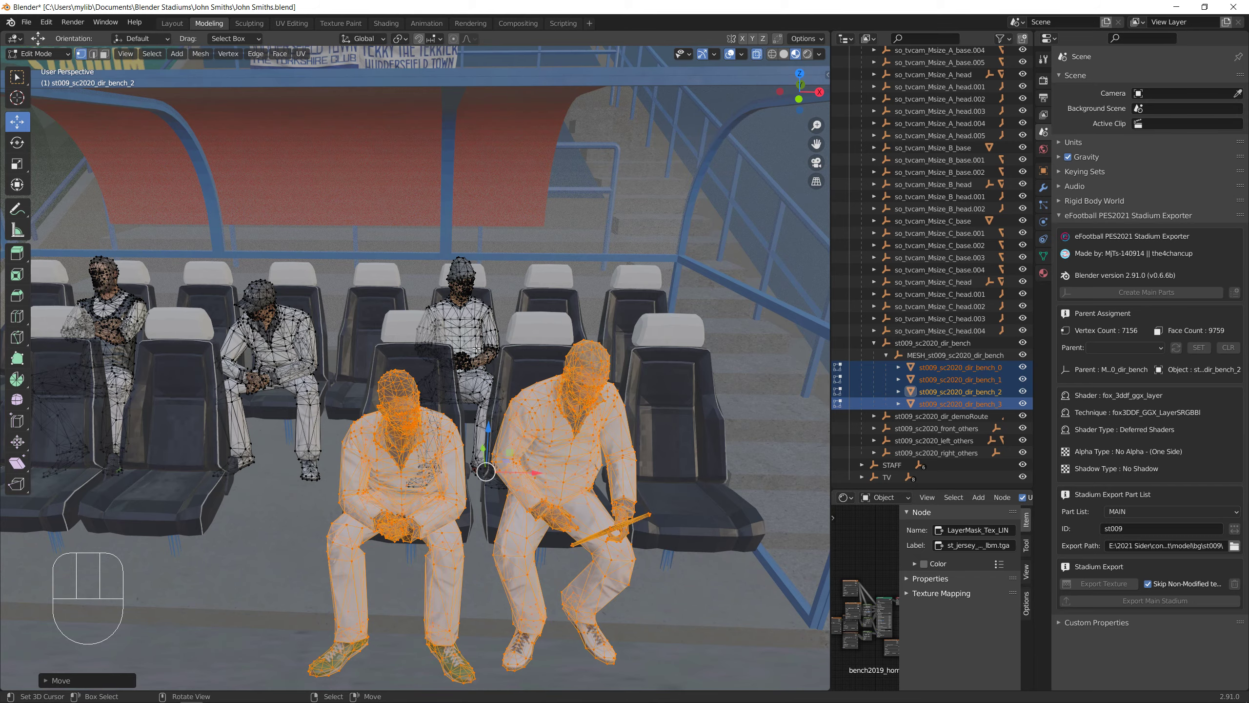
Box-select the figure without the laptop, nudge him along X onto the fourth front-row seat, and leave Edit Mode
middle_drag(442, 374, 419, 468)
right_click(379, 504)
key(b)
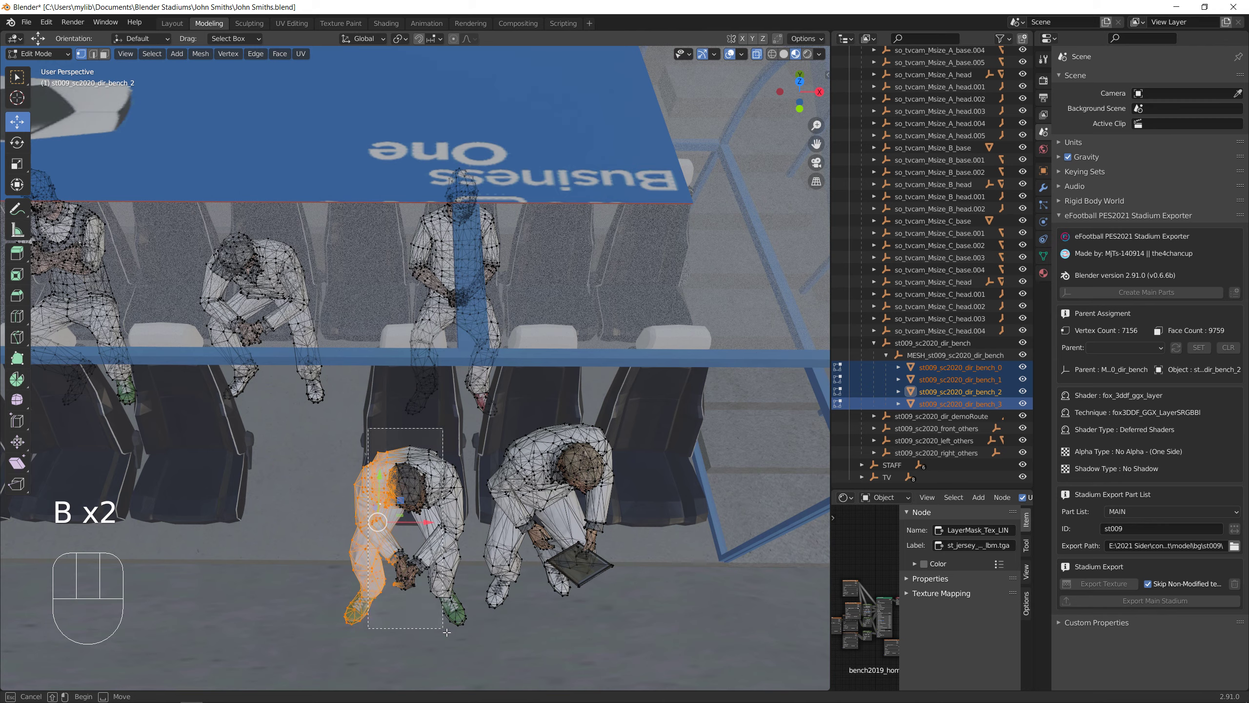
drag(471, 650, 463, 630)
drag(459, 522, 422, 459)
middle_drag(423, 459, 515, 472)
click(384, 448)
scroll(483, 483, down, 9)
key(Tab)
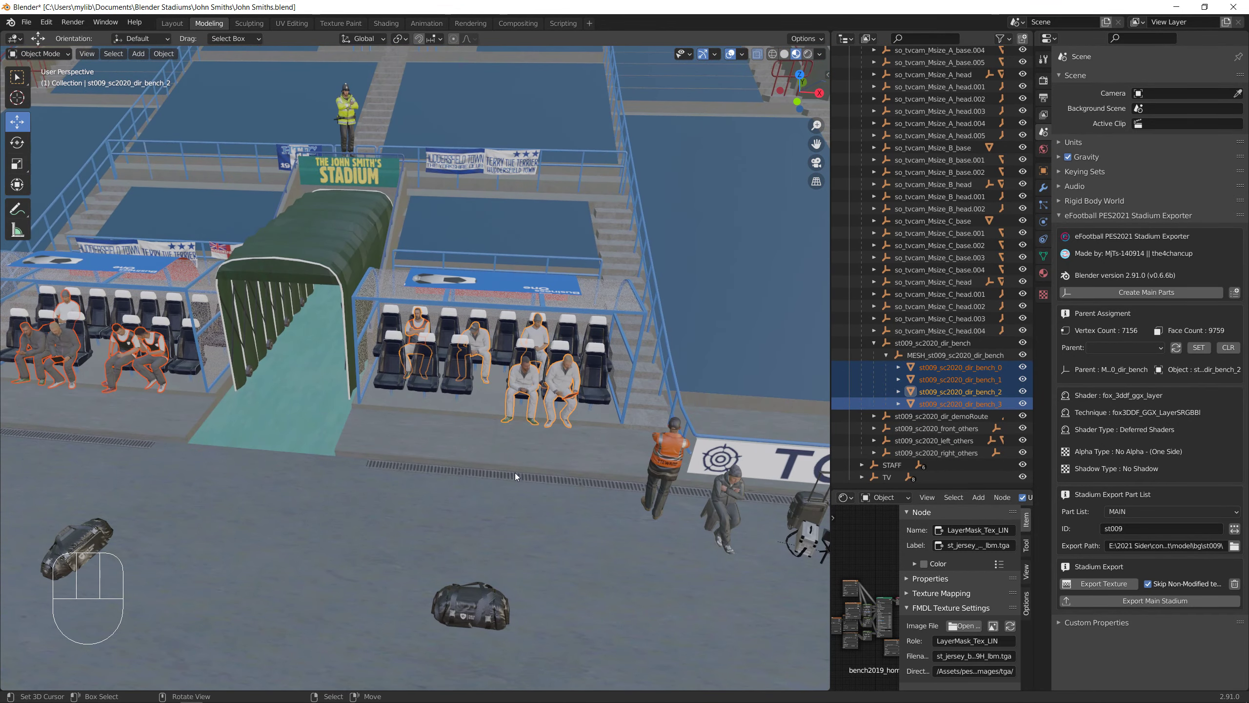
Collapse the bench mesh group, expand the demoRoute mesh group, and open st009_sc2020_back_other_3 in Edit Mode to locate its seated stewards
click(885, 356)
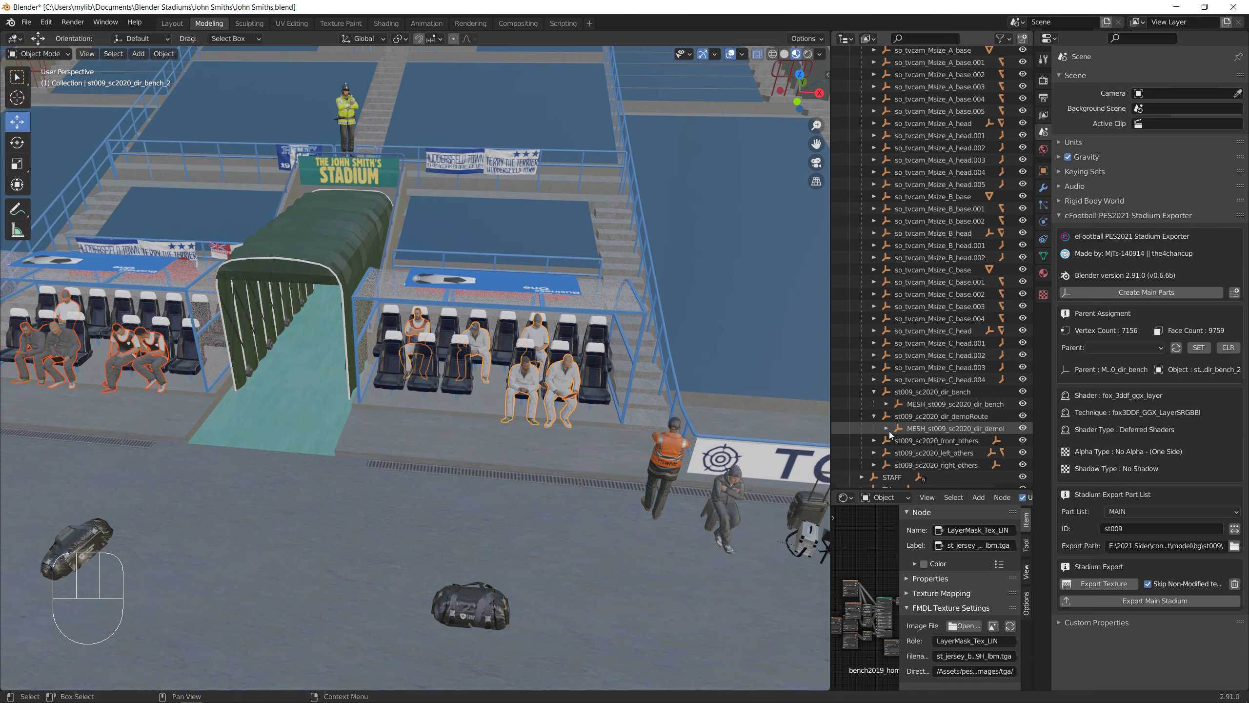
key(Tab)
scroll(443, 396, down, 10)
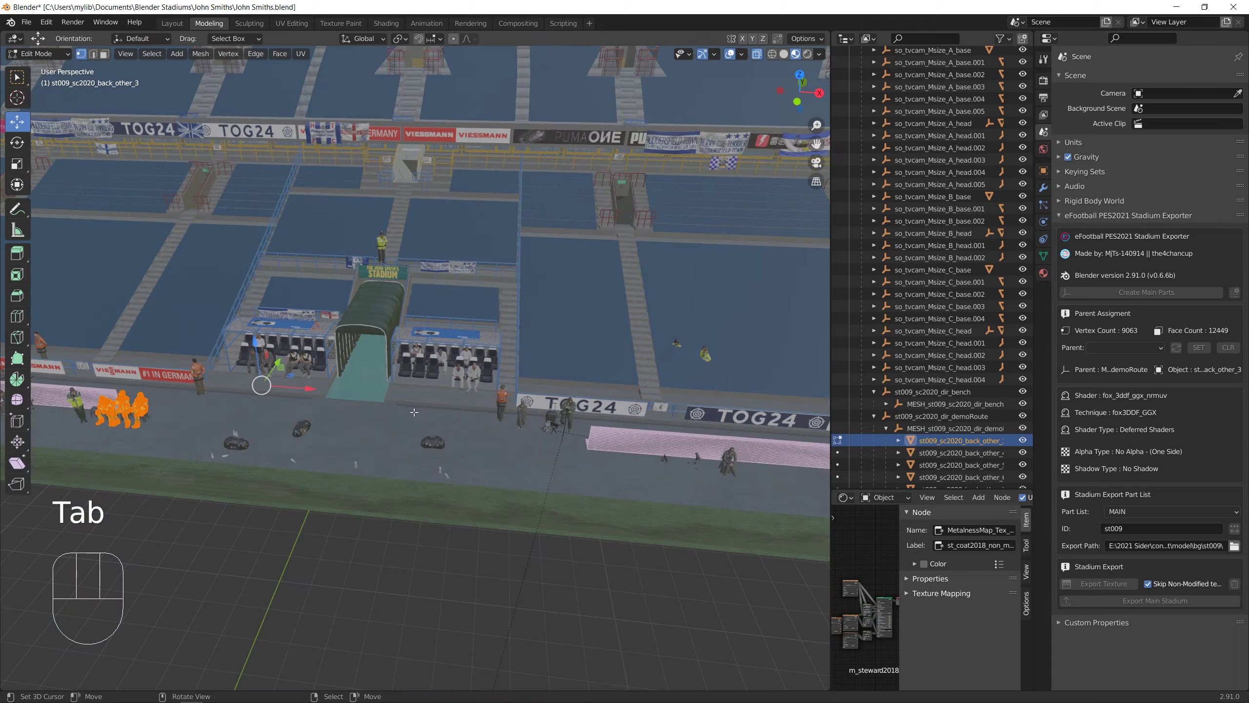
scroll(465, 453, up, 8)
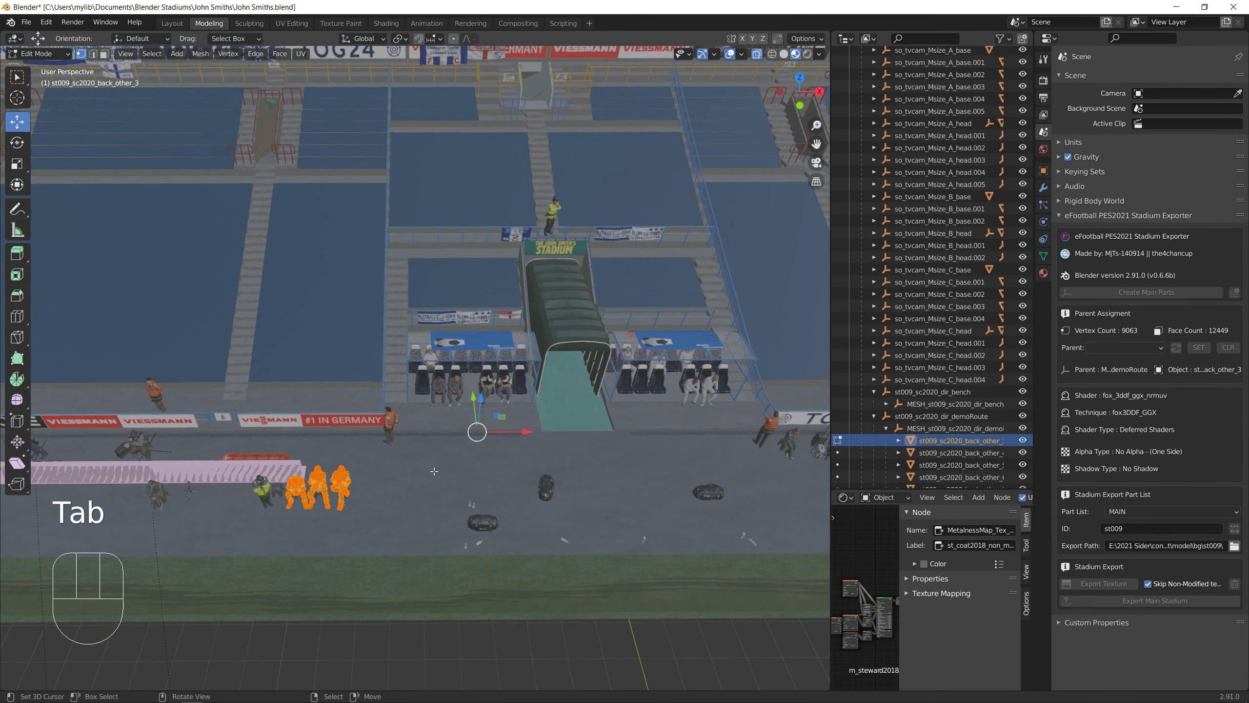
shift+middle_drag(326, 501, 497, 512)
scroll(654, 529, down, 3)
shift+middle_drag(657, 530, 693, 537)
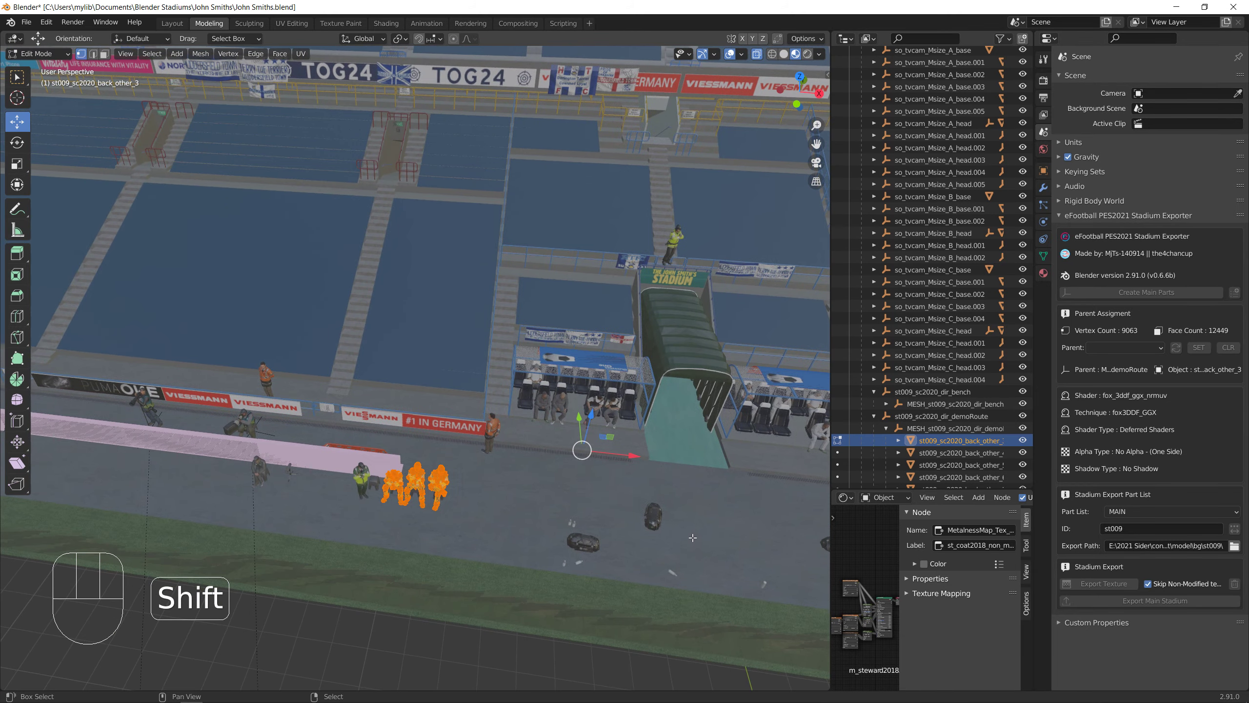
scroll(436, 492, up, 3)
shift+middle_drag(408, 519, 515, 512)
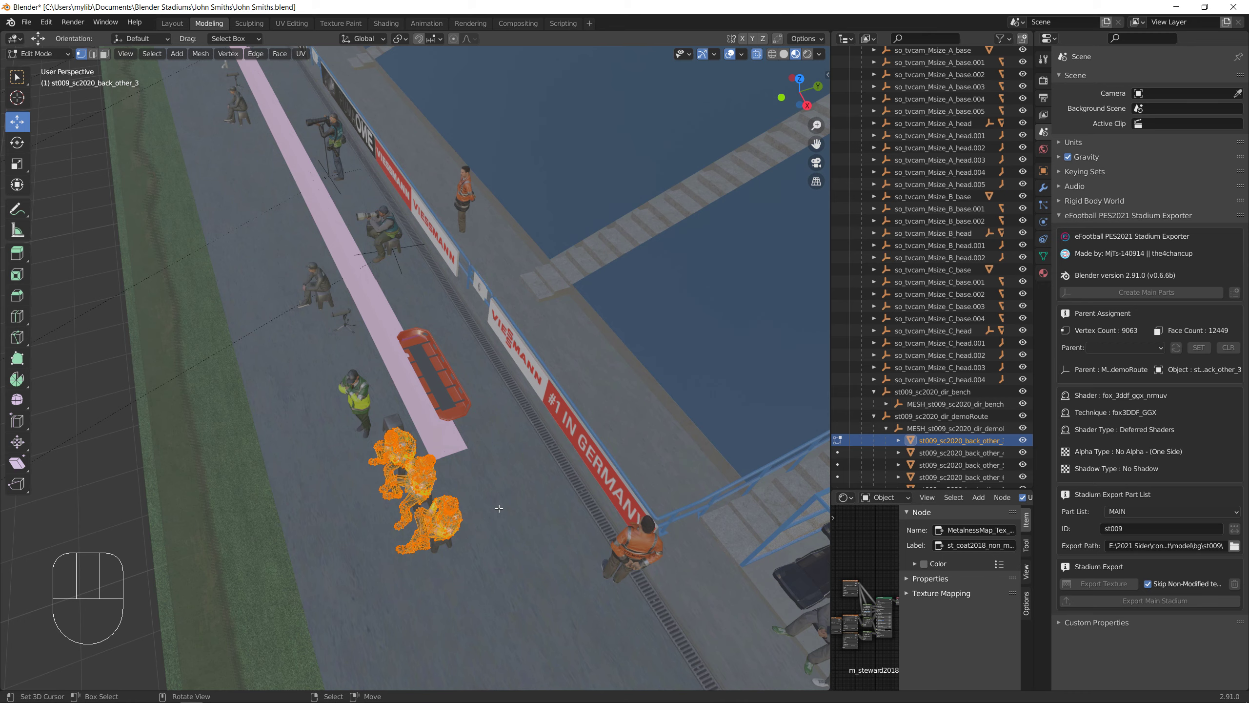
Return to Object Mode and add the remaining meshes of the four green-and-yellow vested stewards to the selection
key(Tab)
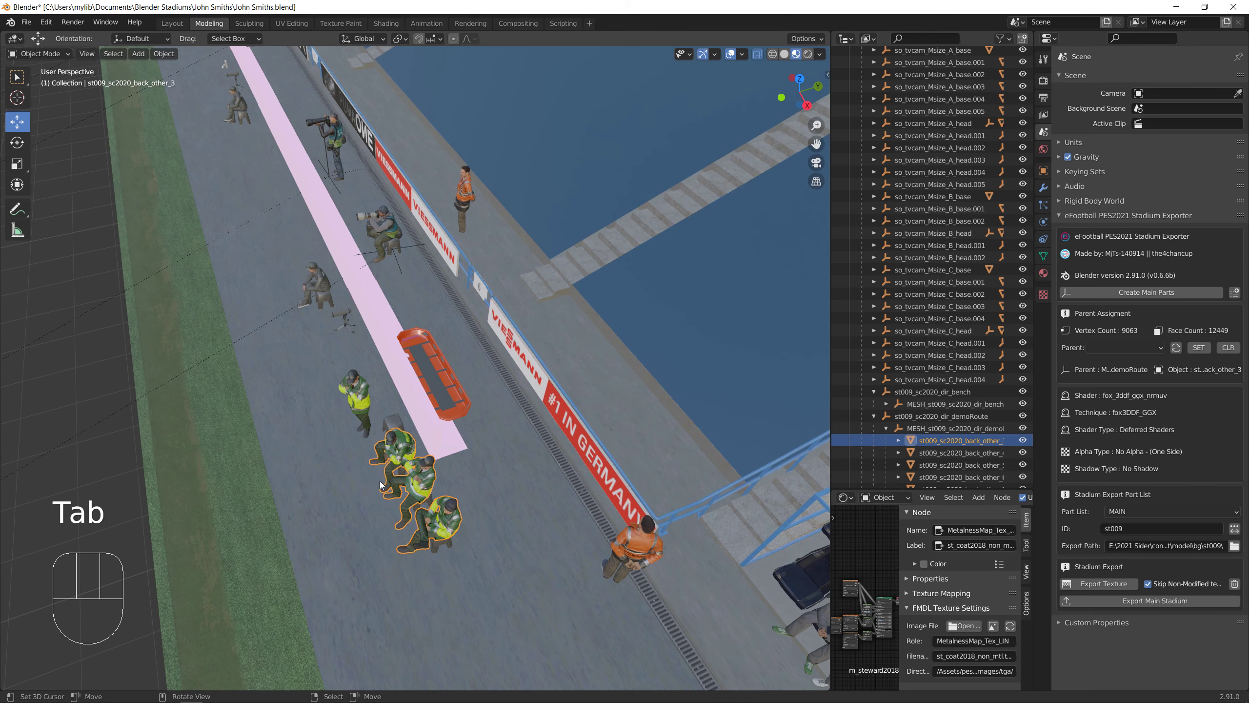
scroll(383, 482, up, 2)
shift+click(343, 455)
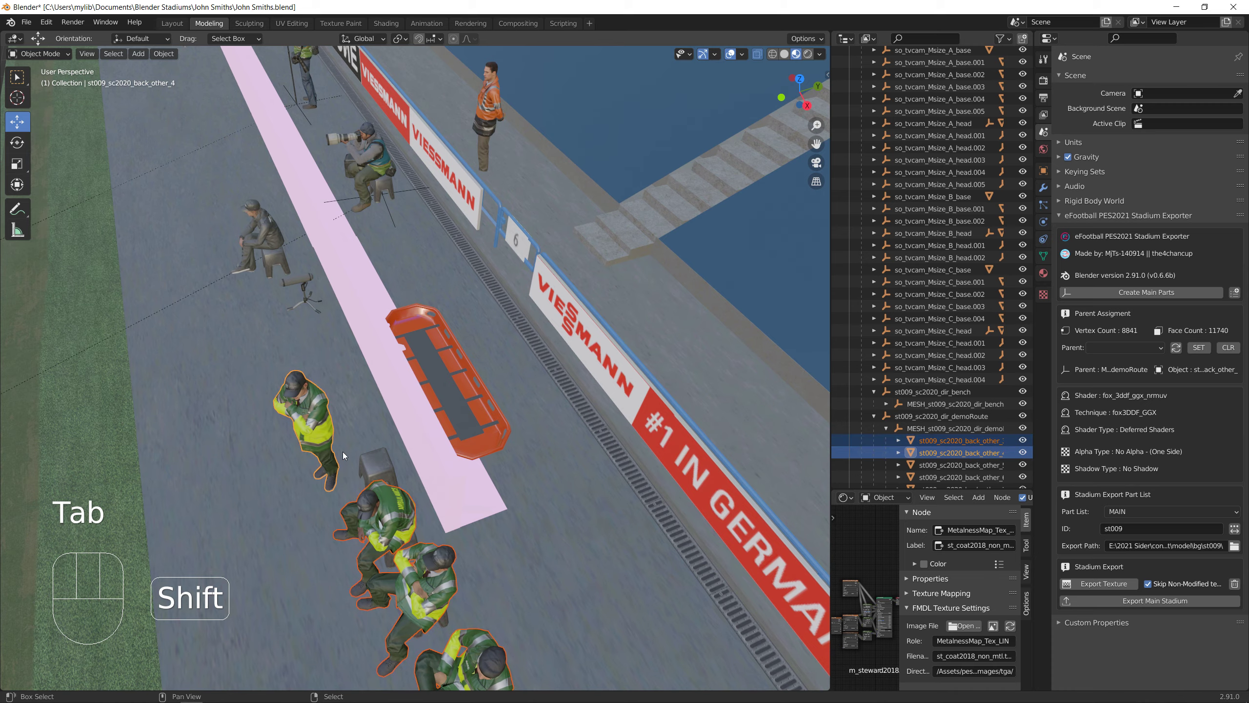
shift+click(373, 466)
middle_drag(416, 595, 422, 505)
shift+click(362, 295)
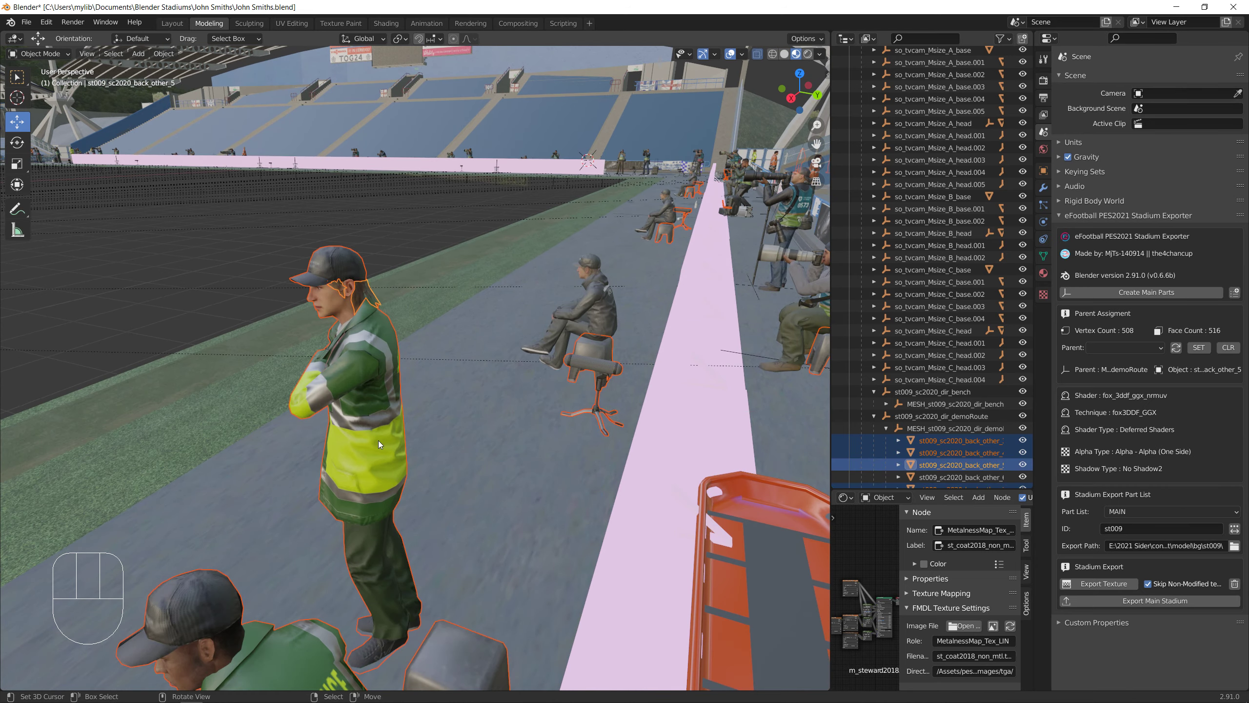
middle_drag(378, 441, 590, 546)
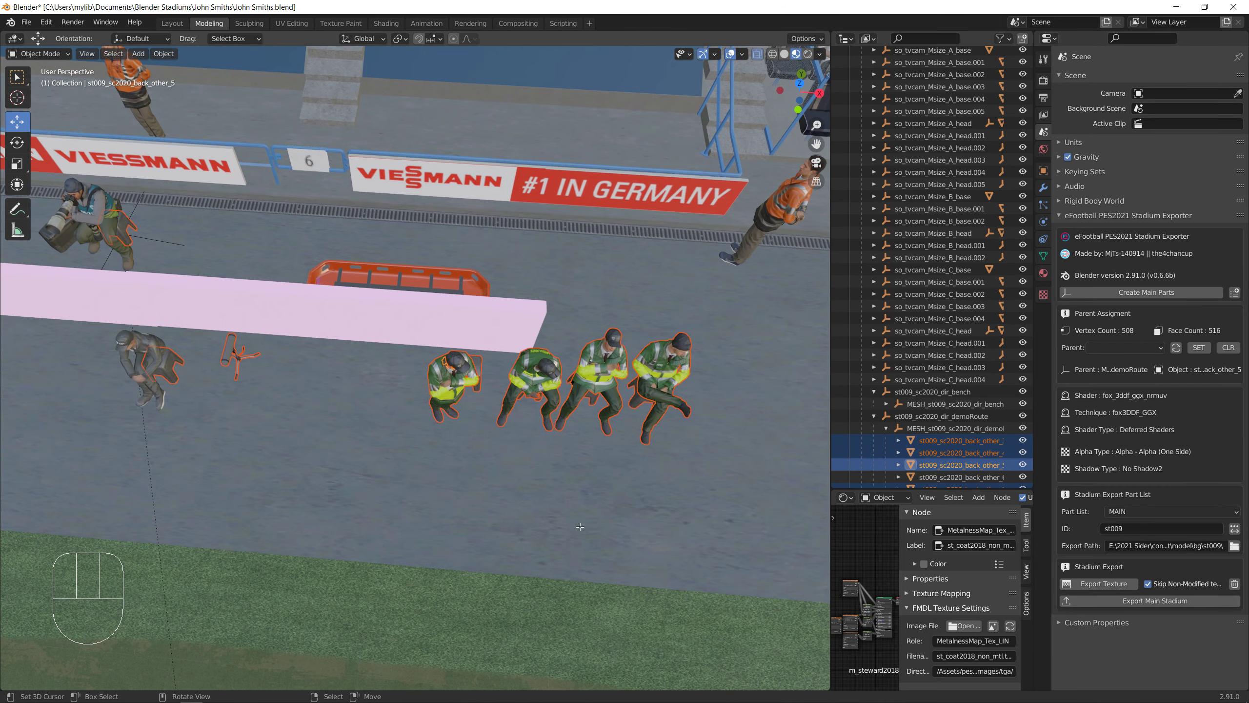
Enter Edit Mode, box-select the four vested stewards, and move them along Y up to the advertising boards
key(Tab)
drag(595, 409, 691, 445)
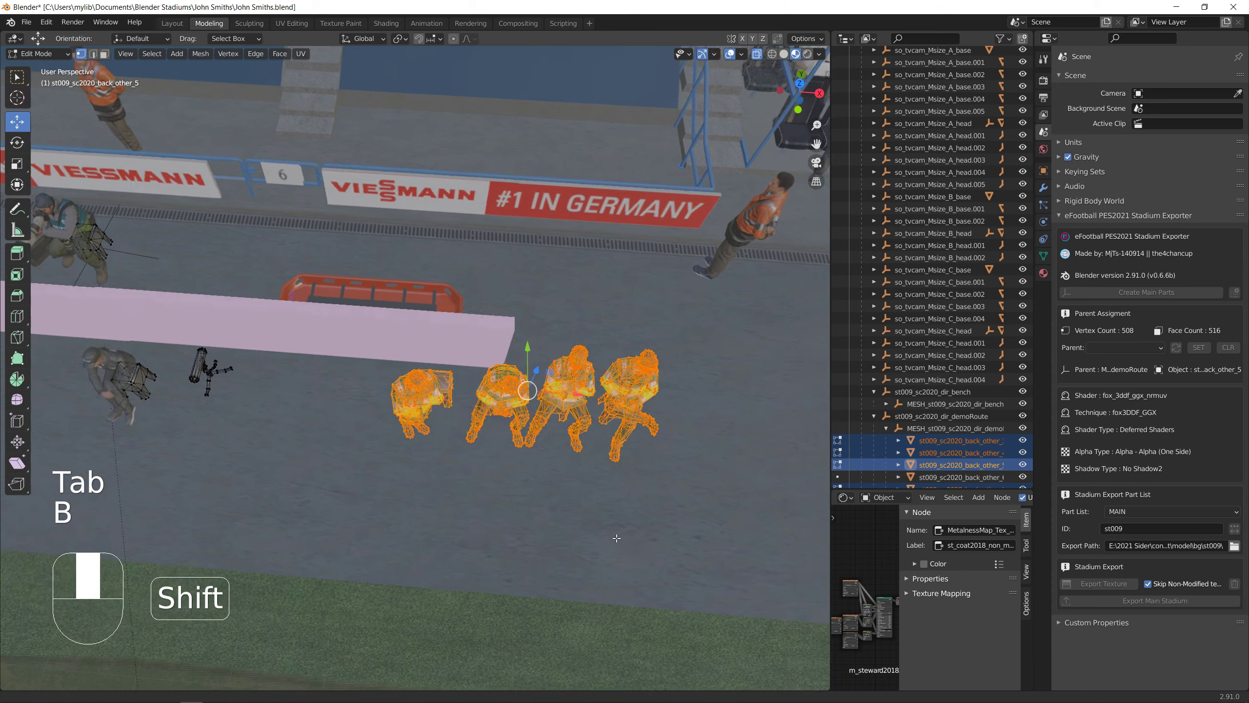
shift+middle_drag(536, 365, 363, 474)
drag(349, 467, 429, 297)
middle_drag(440, 328, 494, 484)
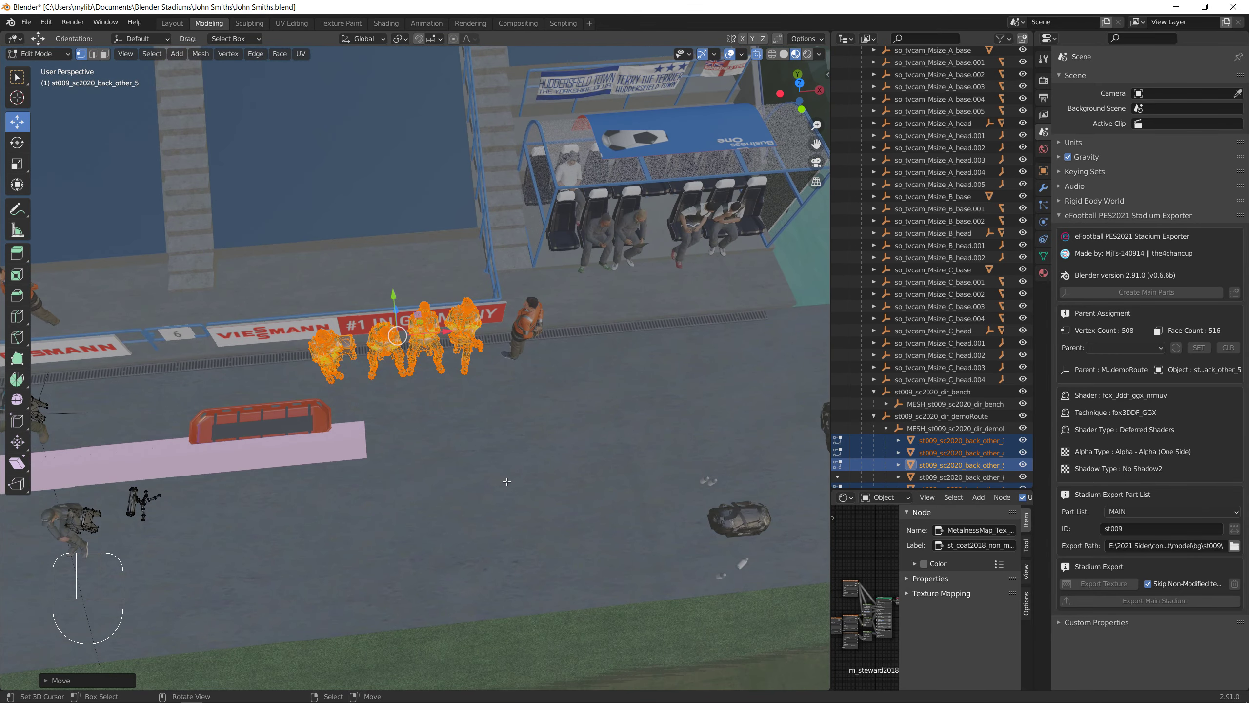
Leave the stewards' Edit Mode, select the orange stretcher on the touchline, and open st009_sc2020_back_other_19 in Edit Mode
scroll(494, 485, down, 3)
shift+middle_drag(393, 492, 416, 476)
scroll(453, 581, up, 2)
scroll(415, 476, up, 1)
scroll(428, 524, down, 1)
middle_drag(430, 522, 438, 536)
scroll(437, 537, up, 3)
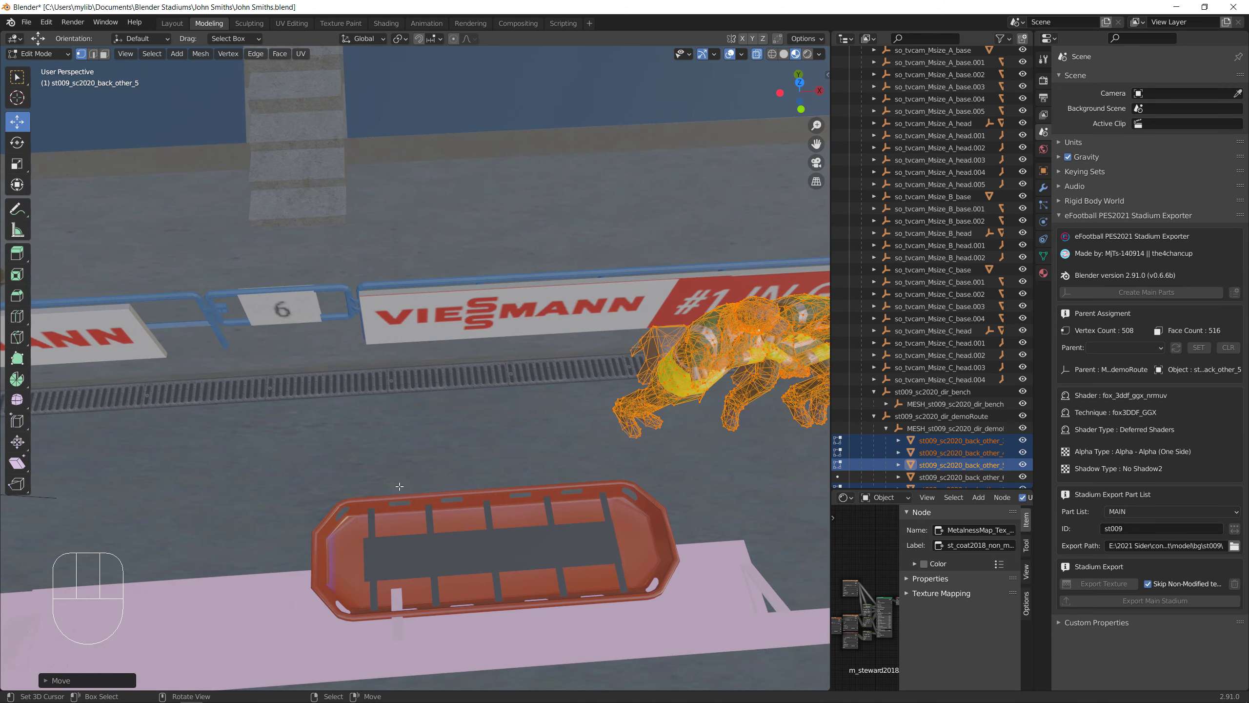
key(Tab)
click(381, 508)
shift+click(387, 527)
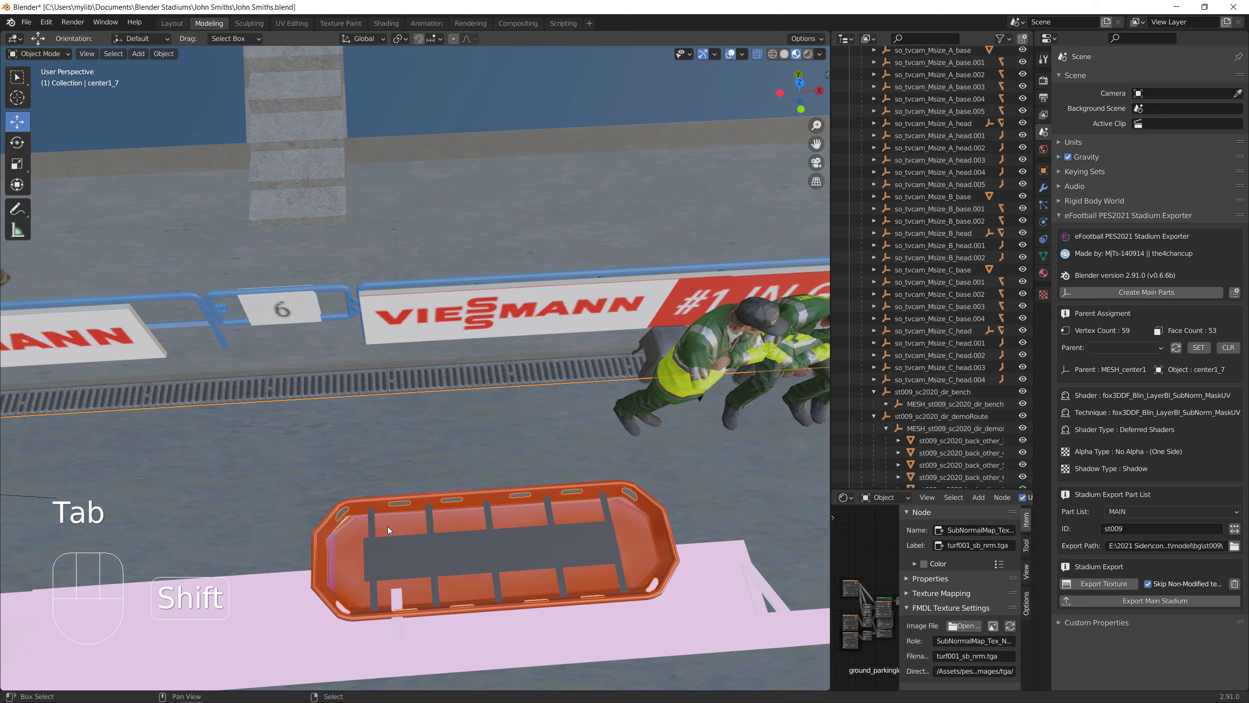
key(Tab)
key(Tab)
click(387, 502)
key(shift)
shift+click(329, 525)
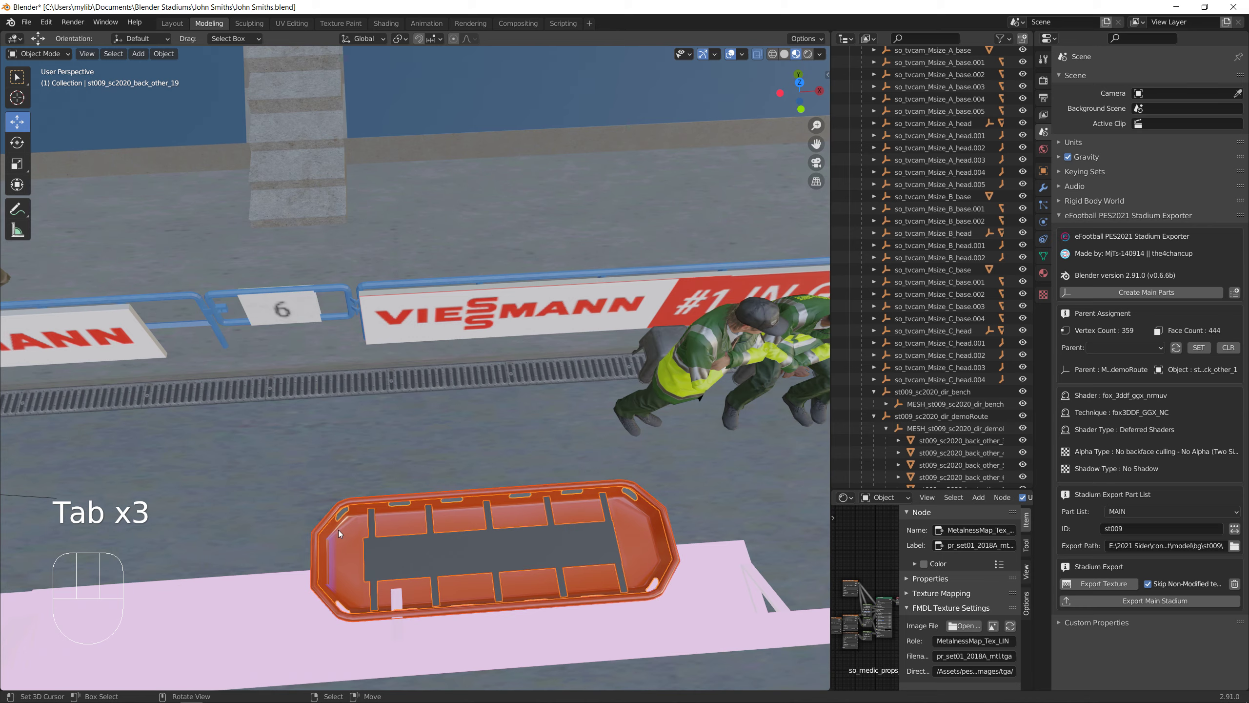
key(Tab)
Move the stretcher along Y towards the advertising boards and raise it slightly along Z
scroll(364, 546, down, 1)
middle_drag(364, 546, 199, 509)
drag(347, 583, 449, 573)
middle_drag(449, 573, 376, 536)
drag(379, 535, 432, 534)
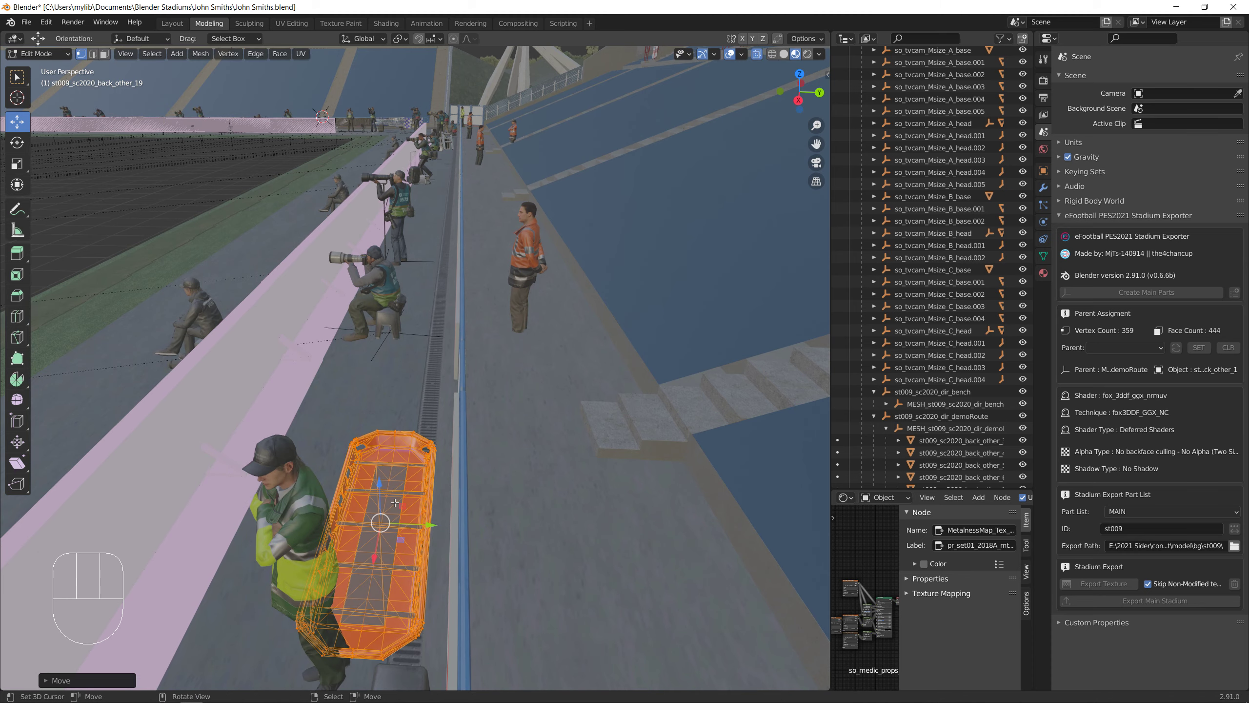
drag(373, 478, 375, 452)
Rotate the stretcher so it leans on its long side, and adjust its position against the advertising boards beside the vested stewards
key(r)
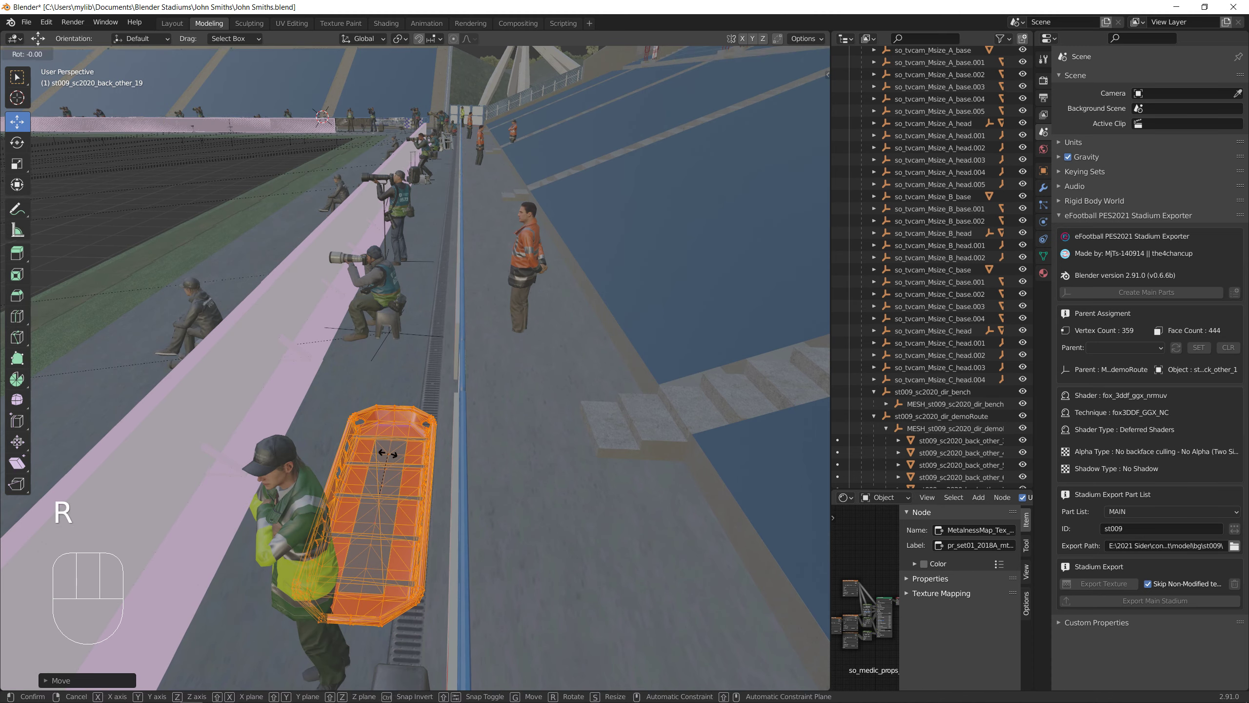
click(424, 536)
shift+middle_drag(423, 536, 556, 500)
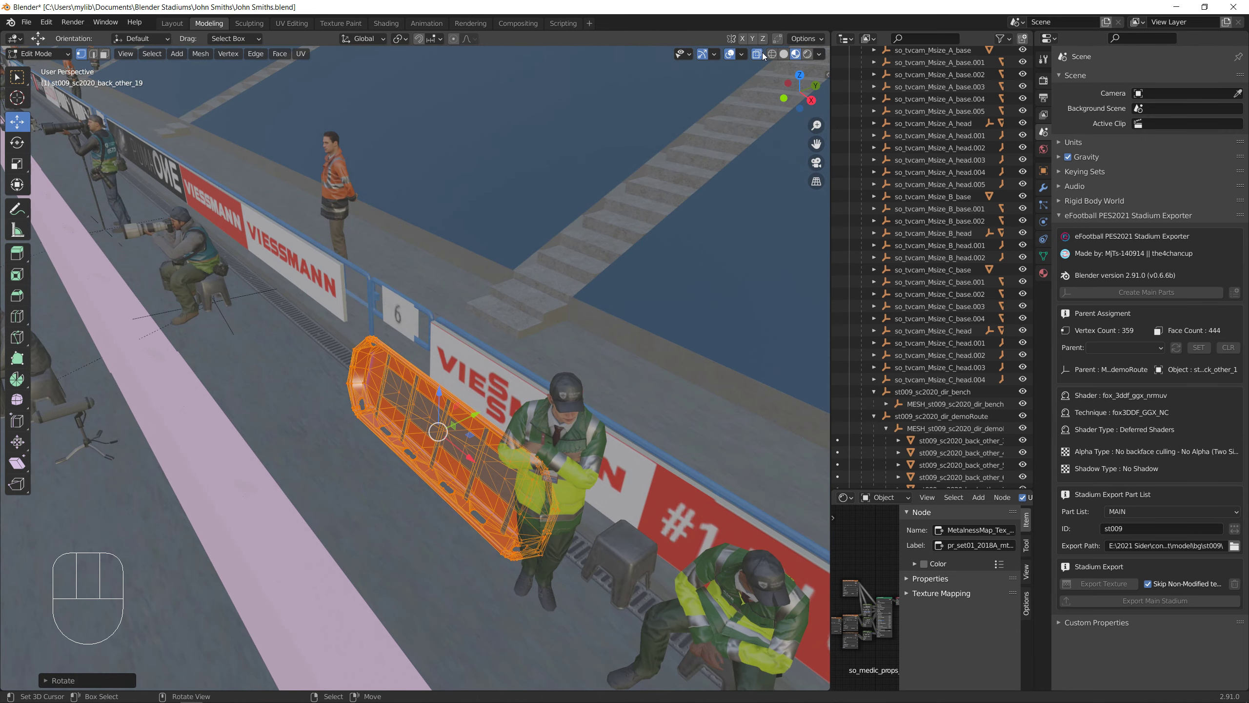
drag(444, 395, 516, 413)
middle_drag(516, 412, 374, 489)
scroll(375, 488, down, 2)
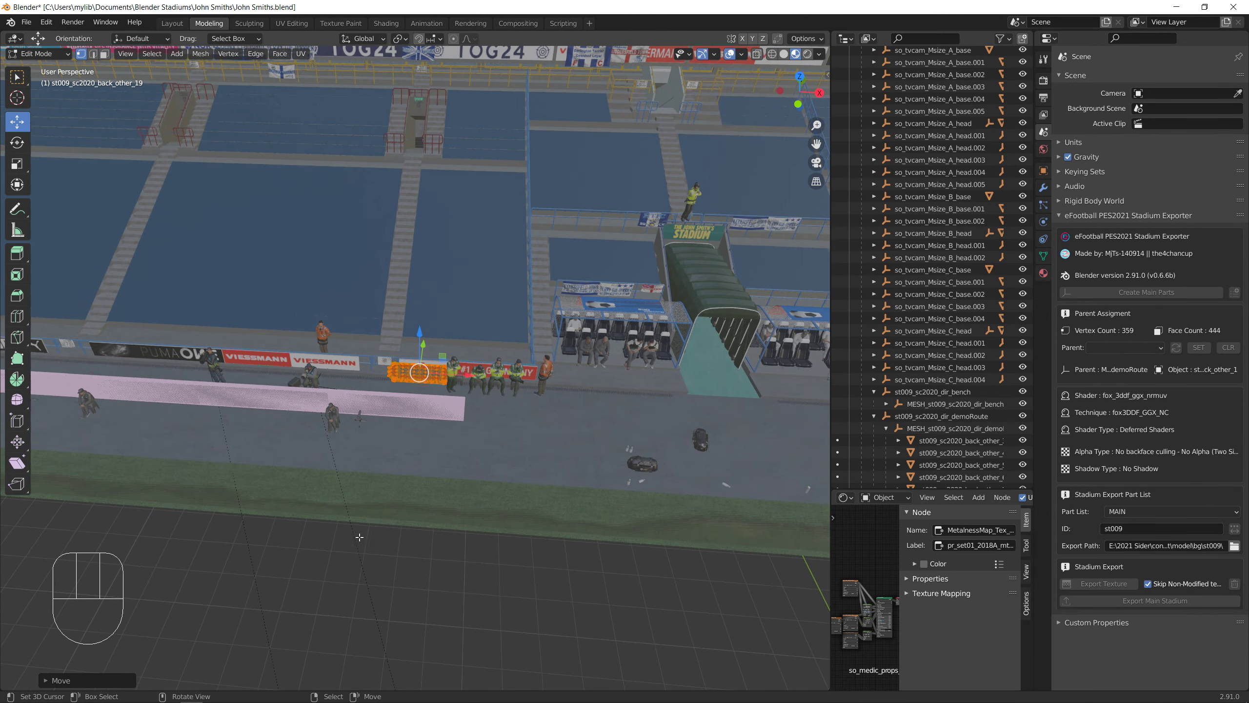
Highlight the second mesh in the demoRoute group, toggle Edit Mode, and check the touchline around the dugouts
middle_drag(566, 556, 612, 327)
scroll(901, 378, down, 4)
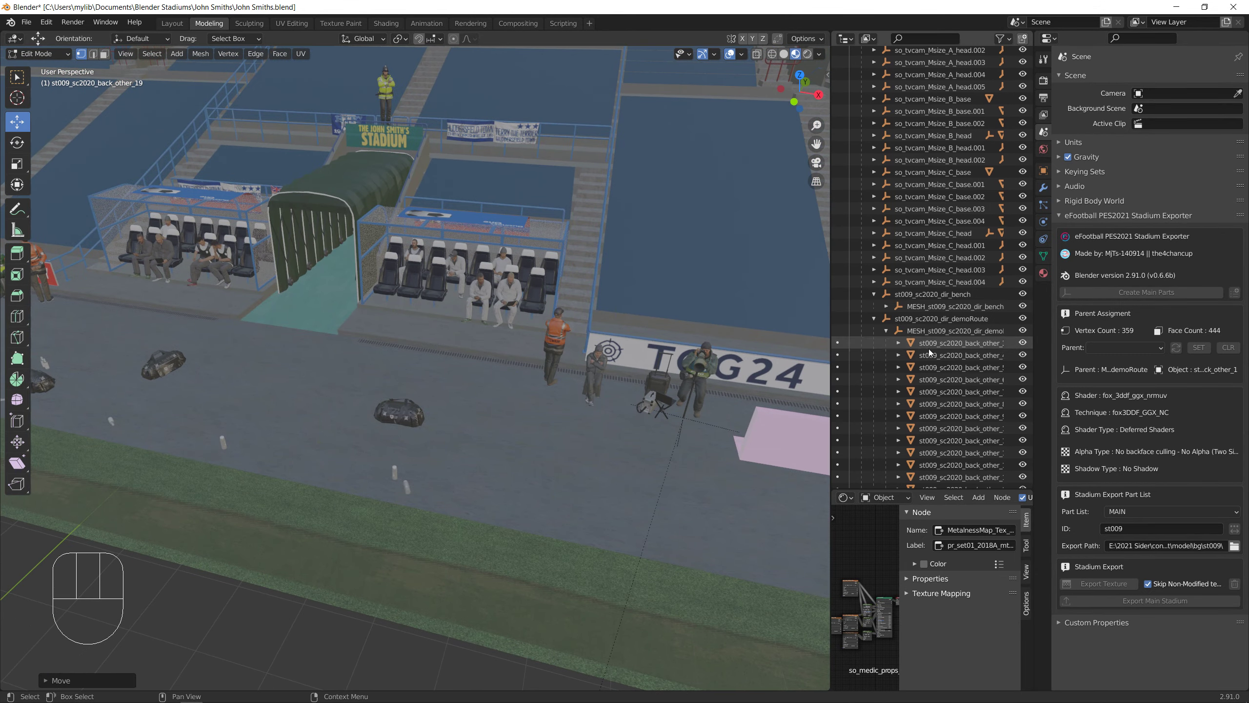
click(931, 353)
scroll(451, 401, down, 3)
key(Tab)
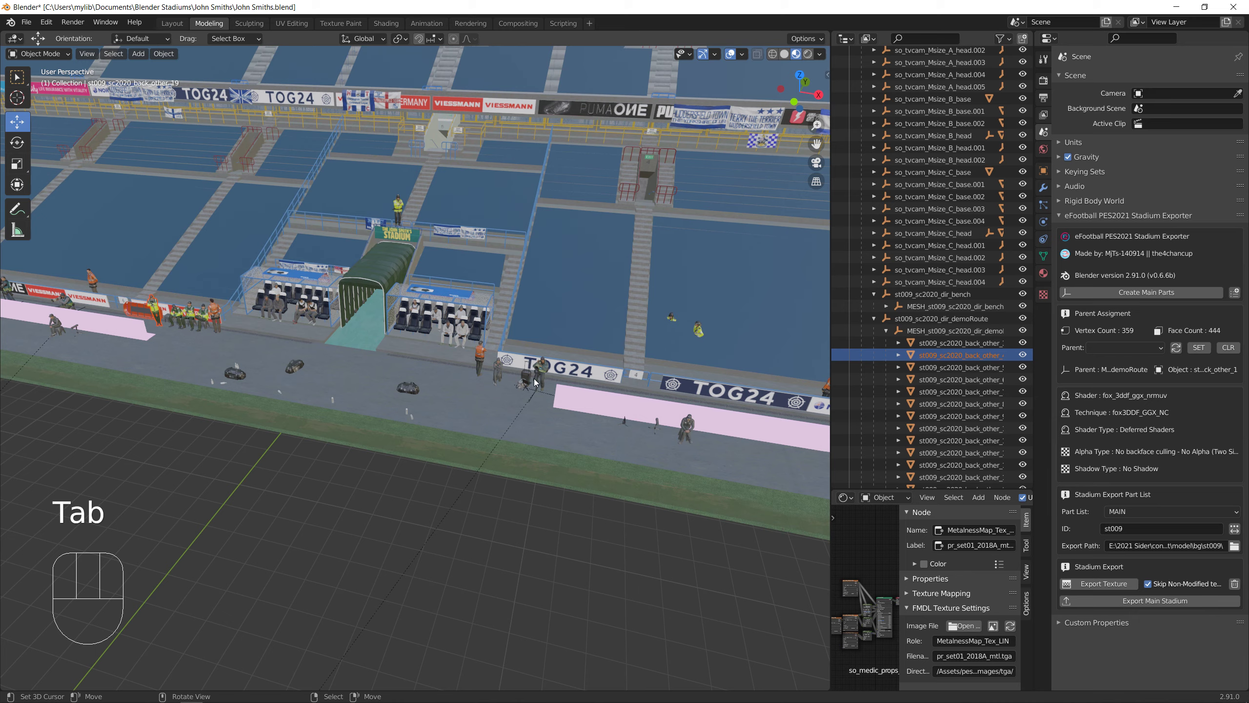
key(Tab)
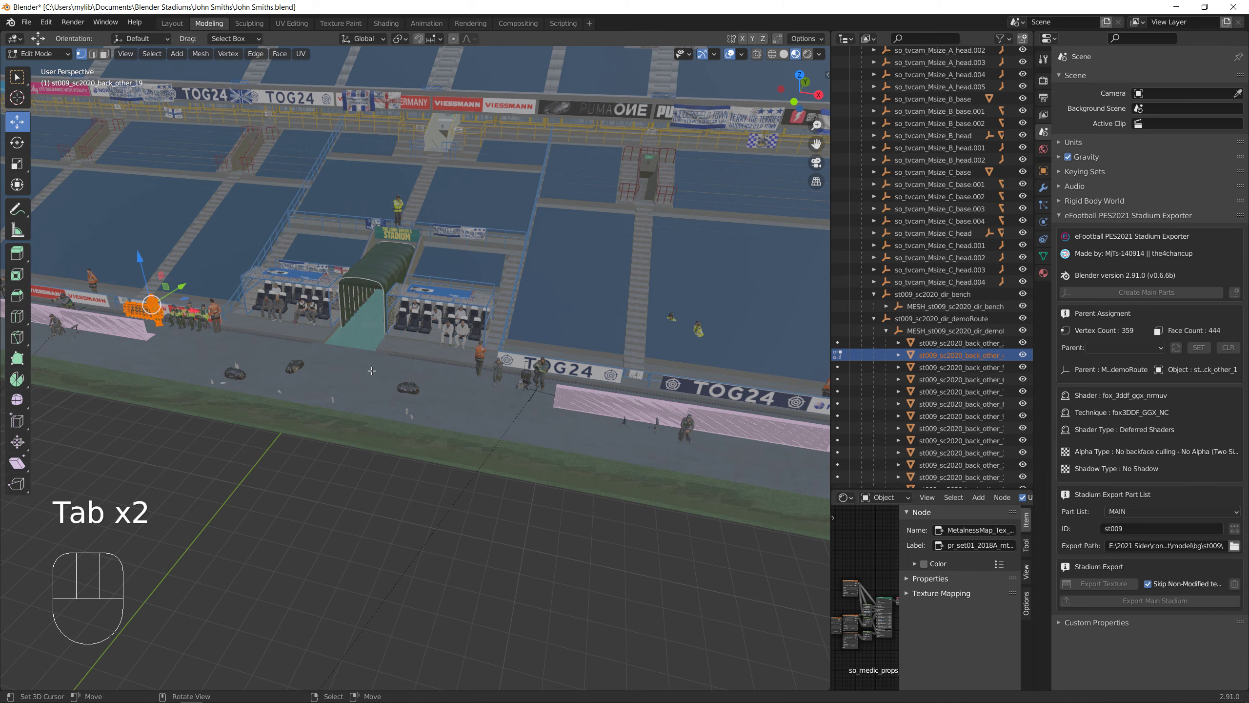
shift+middle_drag(265, 386, 550, 435)
Switch editing to st009_sc2020_back_other_6 and examine where its props stand along the touchline and in the corner
click(838, 379)
scroll(558, 468, down, 6)
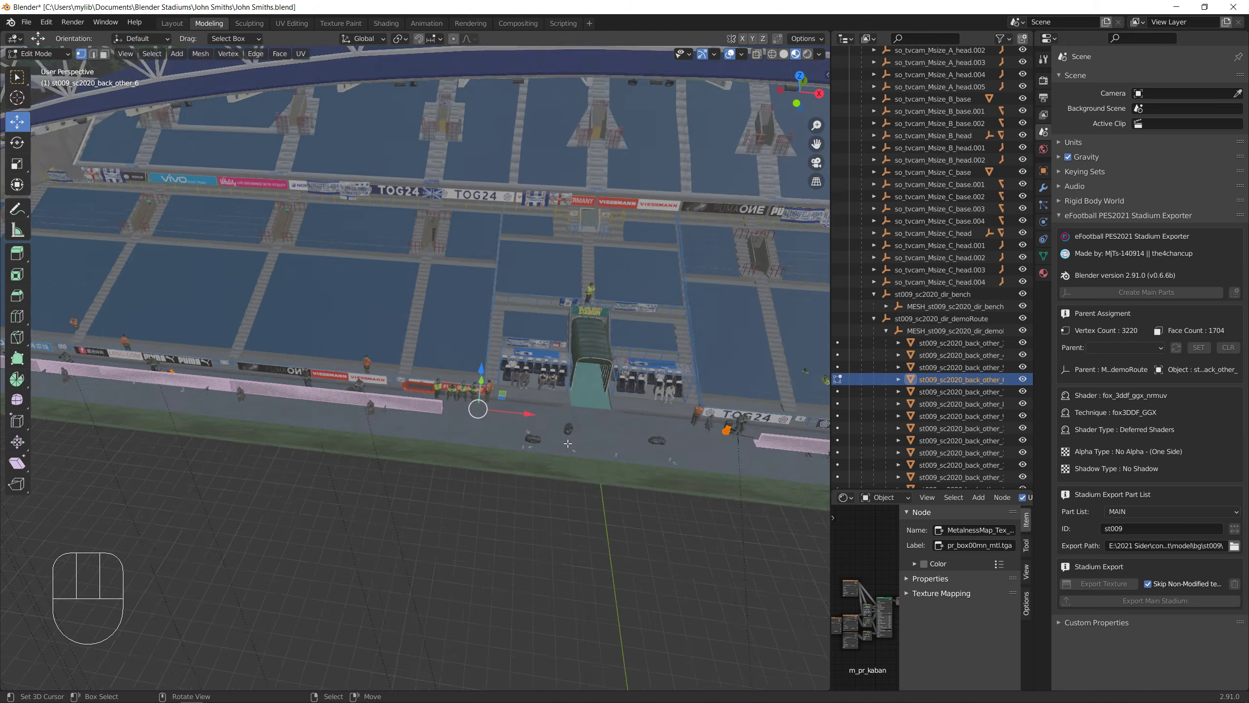
shift+middle_drag(574, 467, 264, 470)
scroll(264, 470, up, 7)
shift+middle_drag(199, 530, 347, 557)
scroll(510, 593, up, 5)
scroll(480, 593, down, 5)
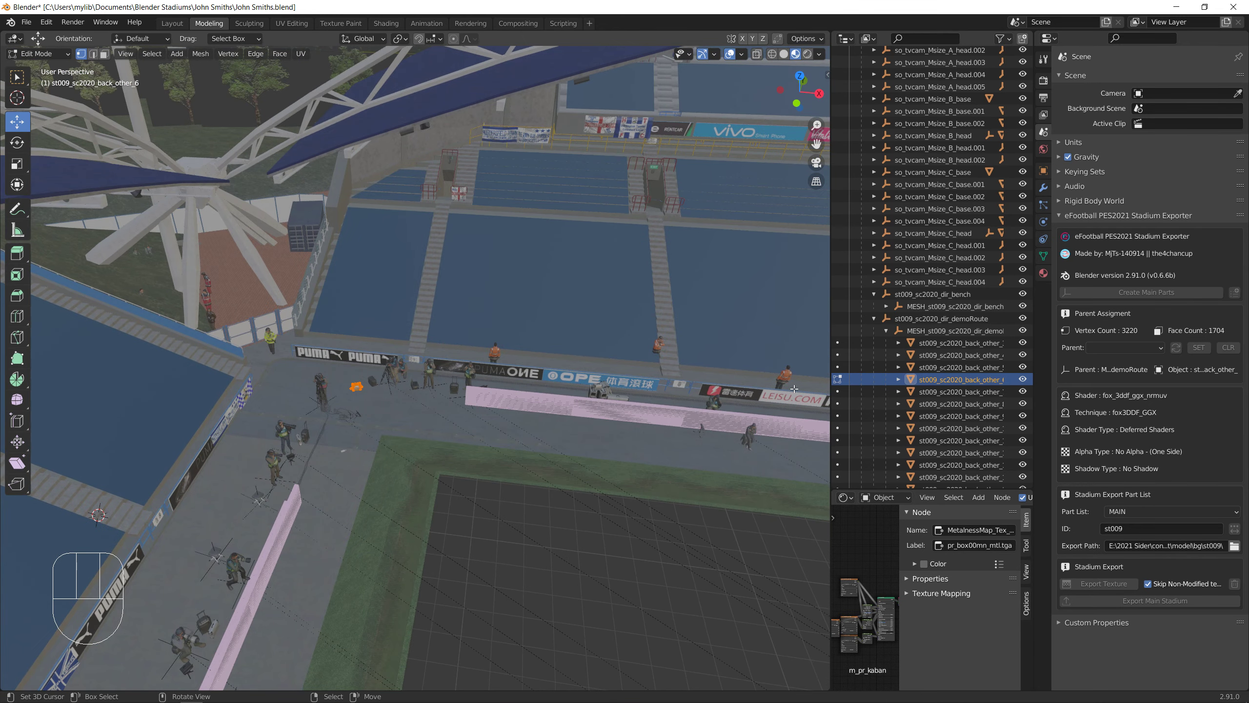
Switch editing to st009_sc2020_back_other_7 and box-select its geometry along the dugout-side touchline
click(837, 392)
scroll(698, 424, down, 7)
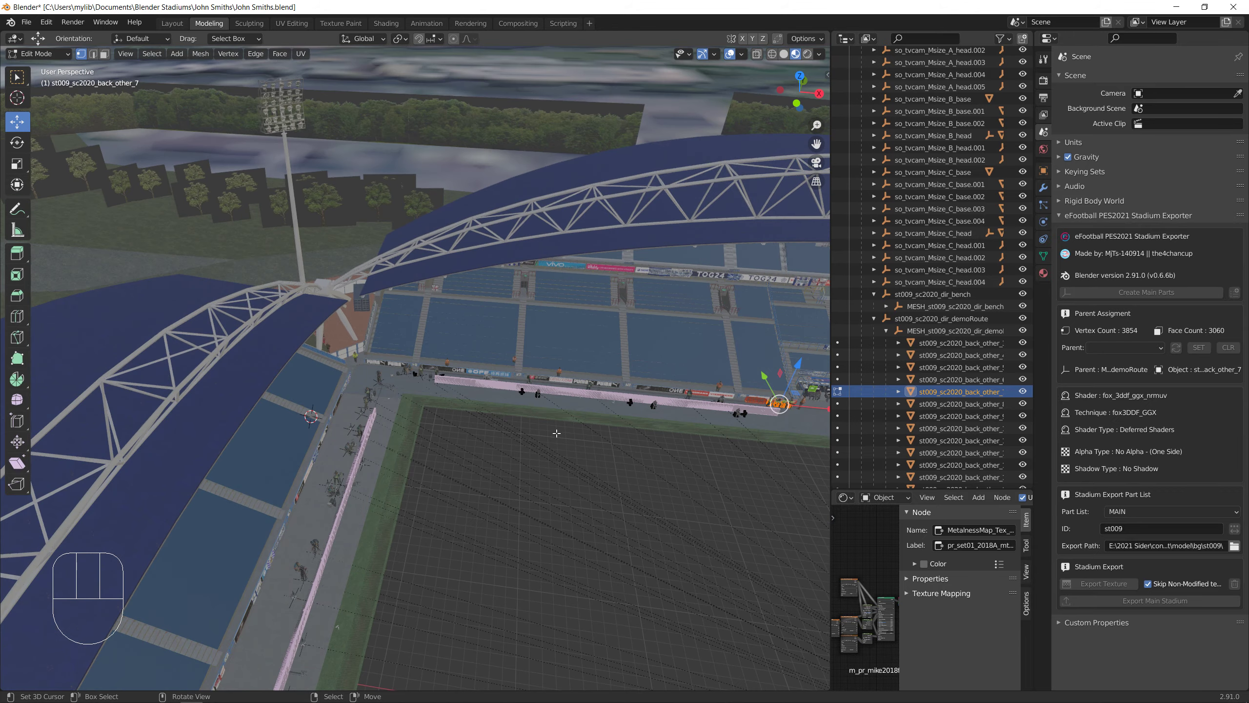
shift+middle_drag(516, 435, 391, 437)
scroll(403, 439, down, 4)
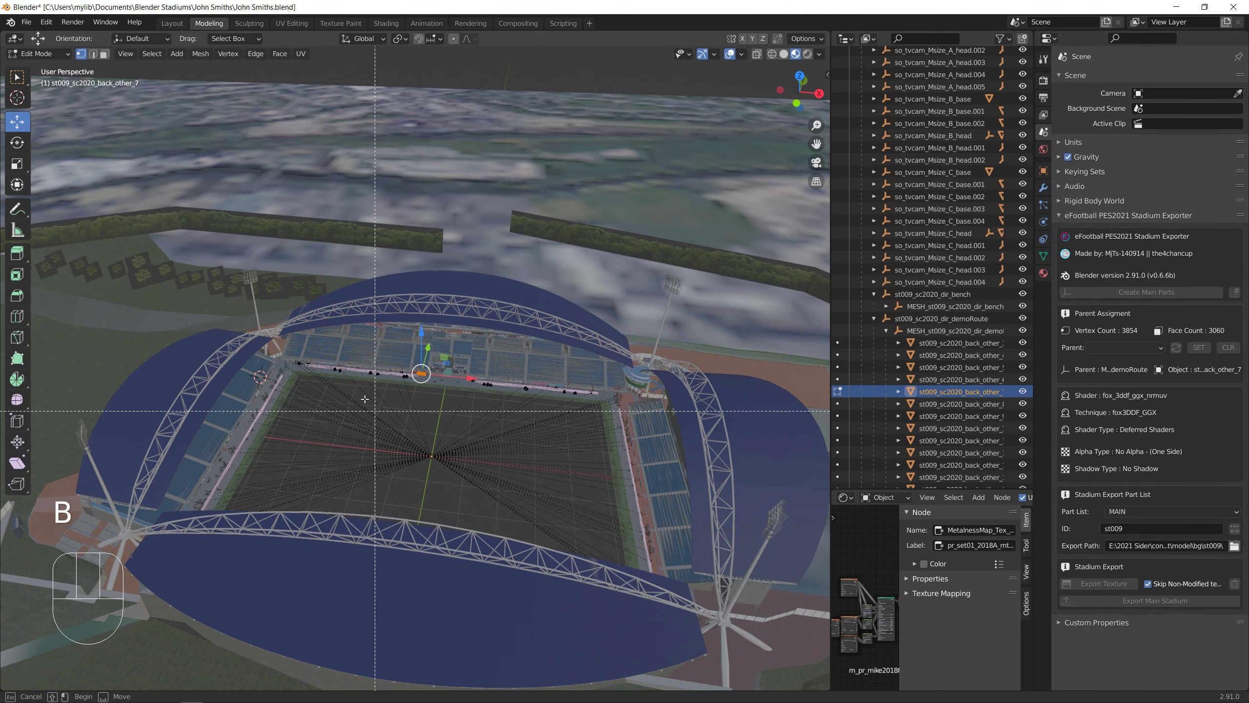
key(KP_Decimal)
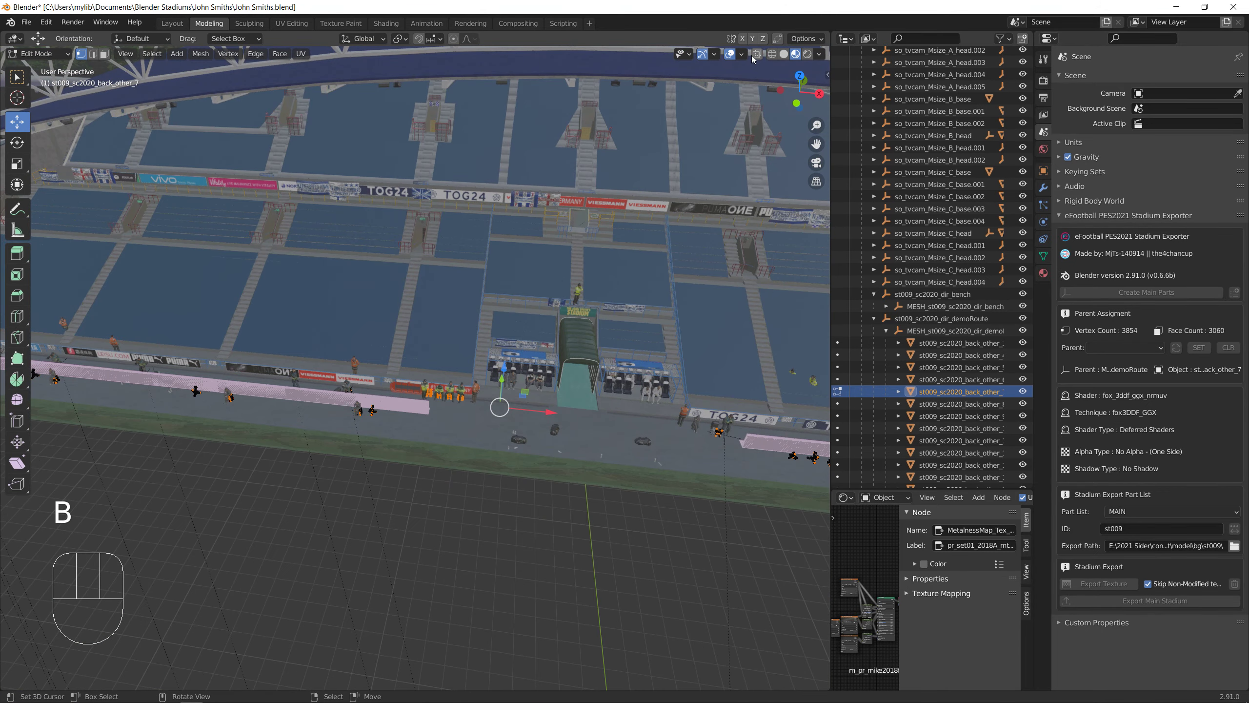
scroll(536, 372, down, 8)
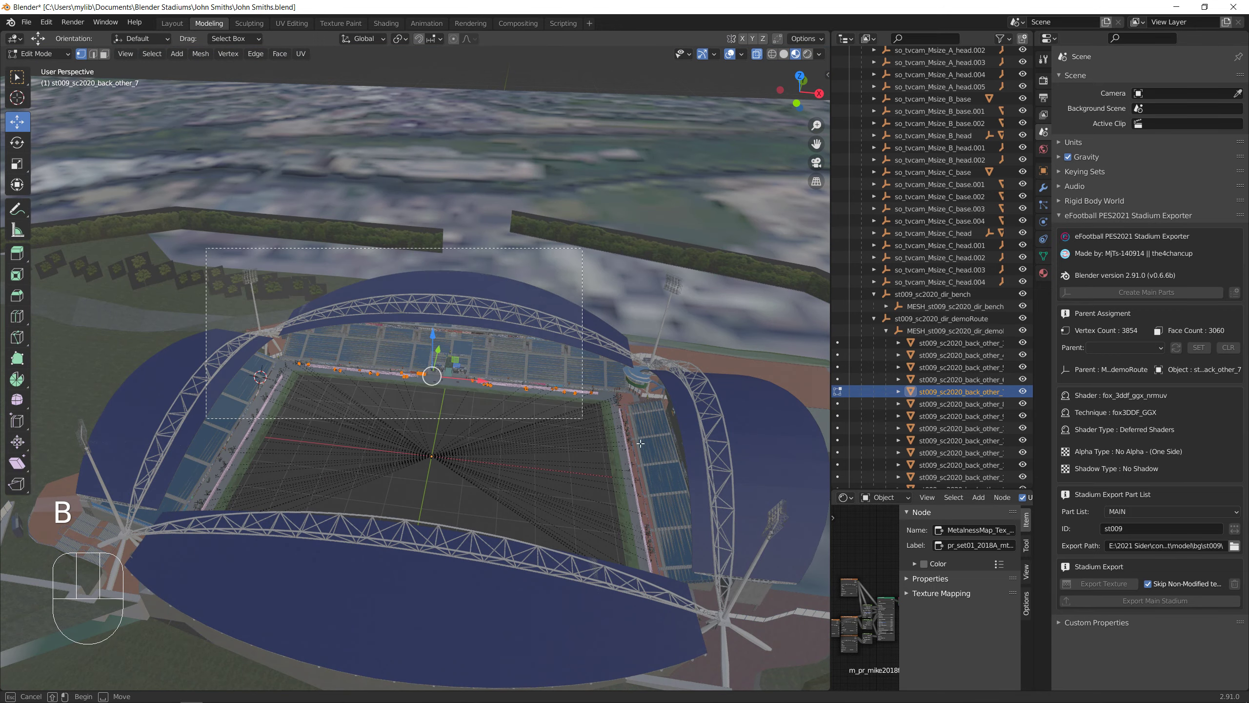
drag(640, 443, 640, 443)
Examine the highlighted st009_sc2020_back_other_7 props up close along the dugout-side touchline
scroll(393, 364, up, 8)
shift+middle_drag(615, 467, 248, 460)
shift+middle_drag(472, 528, 303, 585)
middle_drag(301, 507, 183, 522)
scroll(183, 522, up, 8)
middle_drag(290, 500, 393, 490)
Switch editing to st009_sc2020_back_other_8 and on to st009_sc2020_back_other_10, examining where their props stand
click(838, 404)
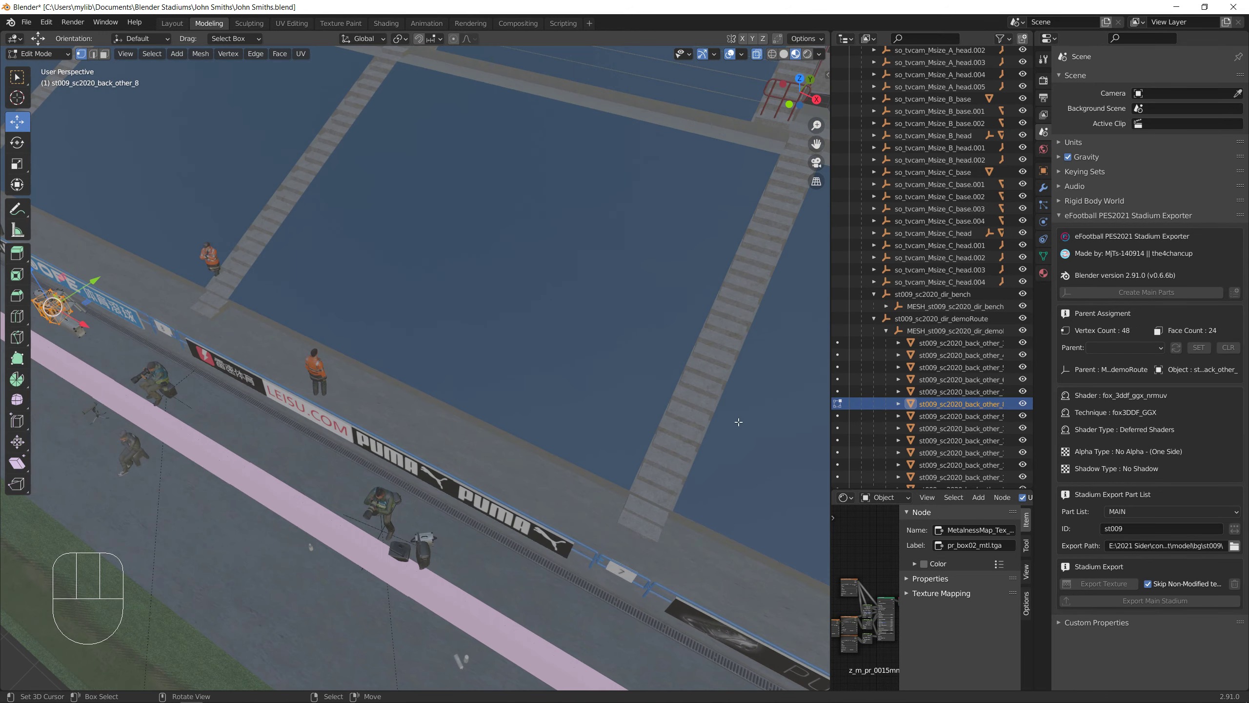
scroll(246, 339, down, 5)
shift+middle_drag(199, 322, 353, 386)
scroll(352, 386, up, 7)
scroll(199, 444, down, 8)
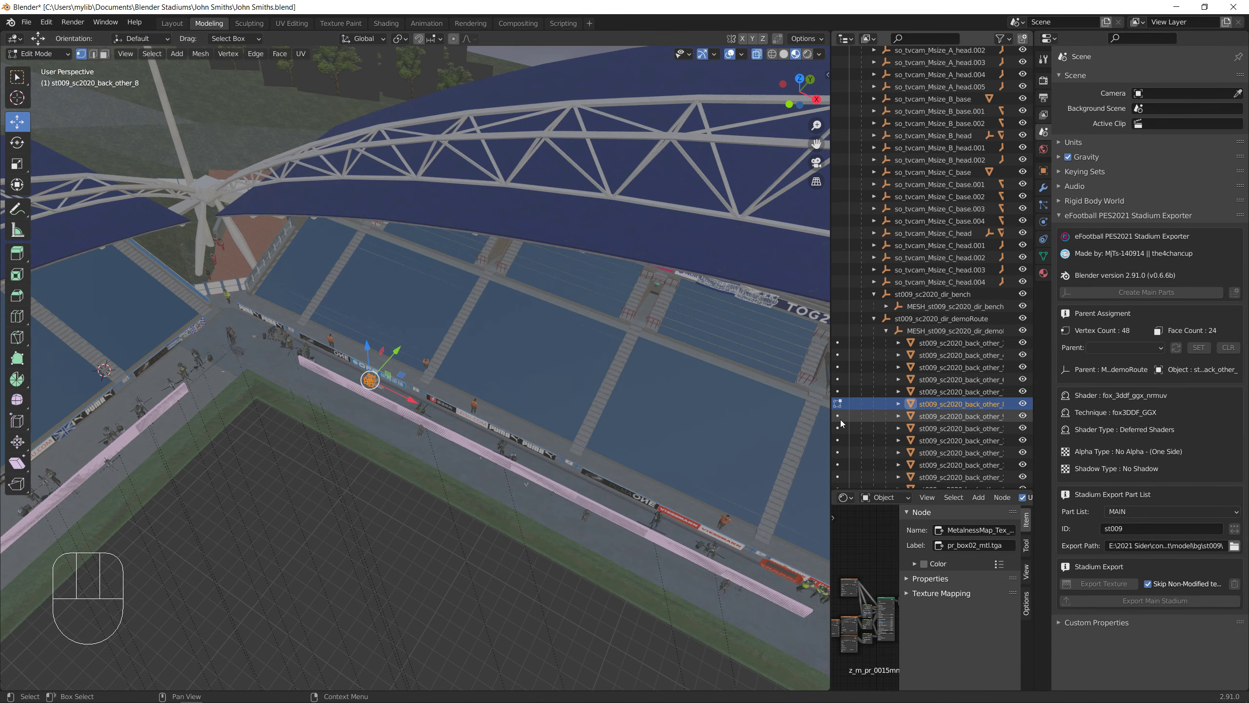
scroll(709, 450, down, 3)
shift+middle_drag(723, 455, 606, 431)
Switch editing to st009_sc2020_back_other_11, frame its selected greenkeepers, and examine the groups in the stadium corners
click(837, 440)
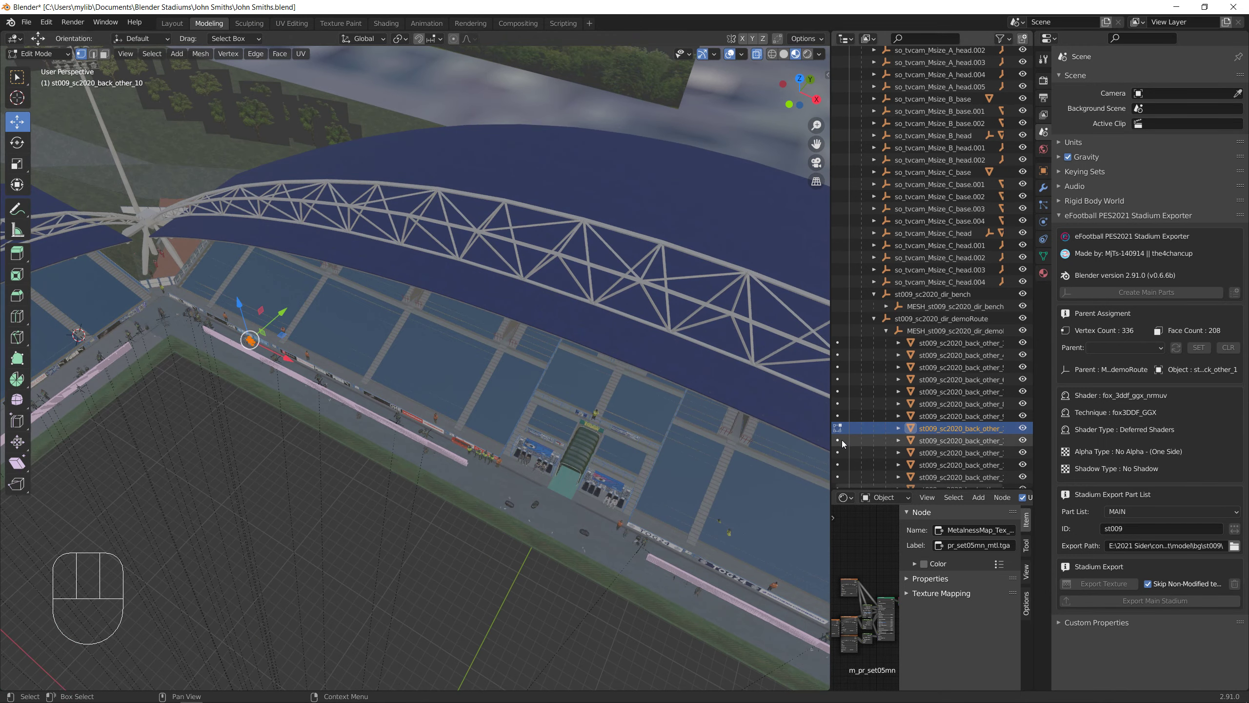
shift+middle_drag(334, 492, 573, 669)
scroll(343, 433, up, 5)
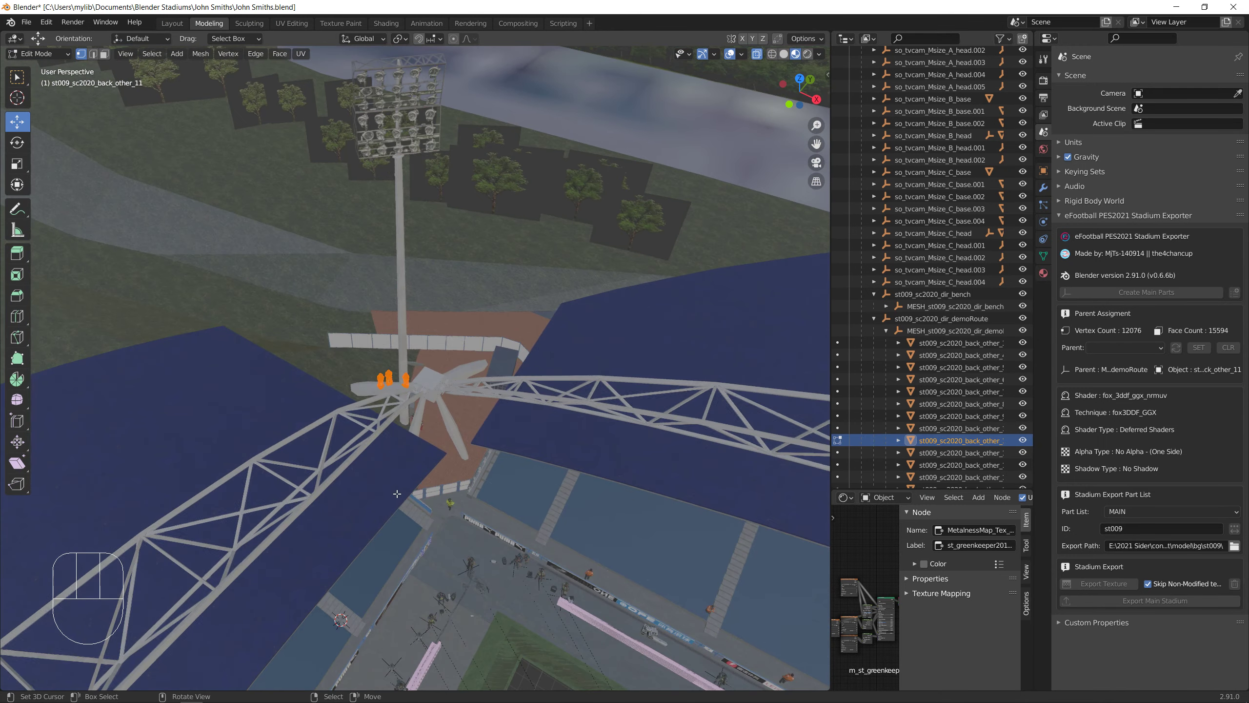
click(127, 54)
click(142, 123)
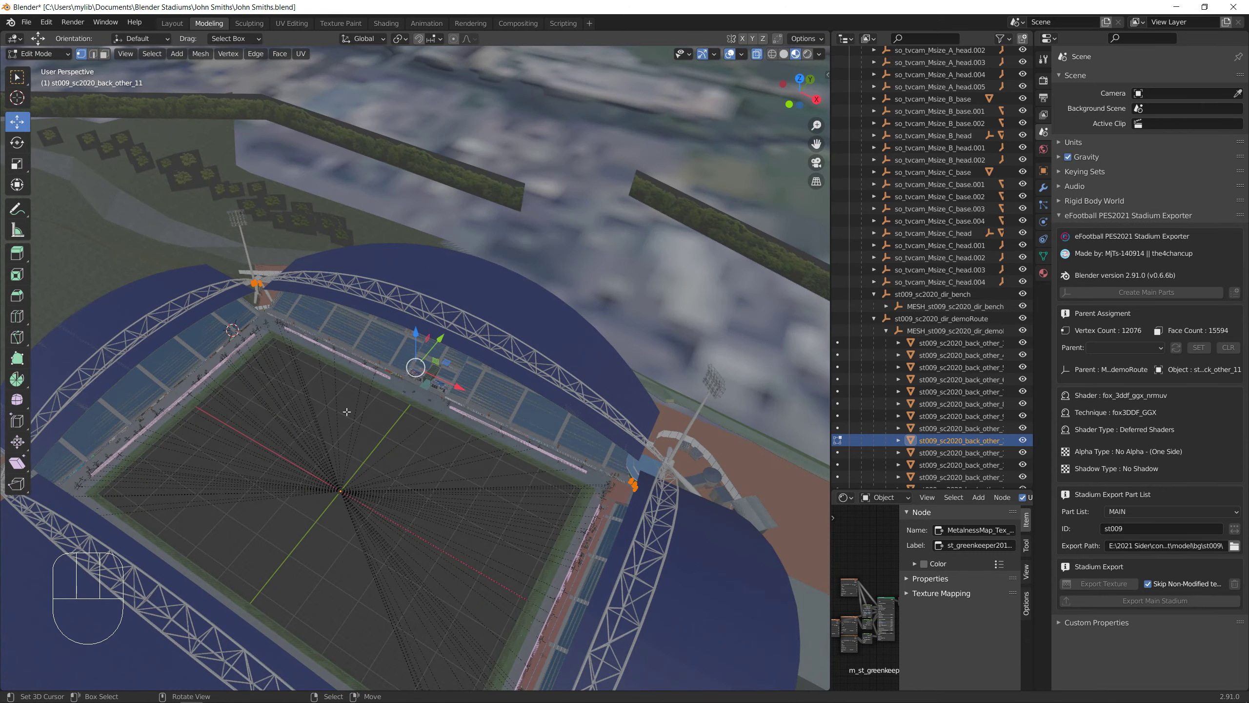
scroll(347, 412, up, 3)
shift+middle_drag(737, 556, 249, 379)
mouse_move(497, 397)
middle_down()
mouse_move(612, 409)
mouse_move(494, 420)
middle_up()
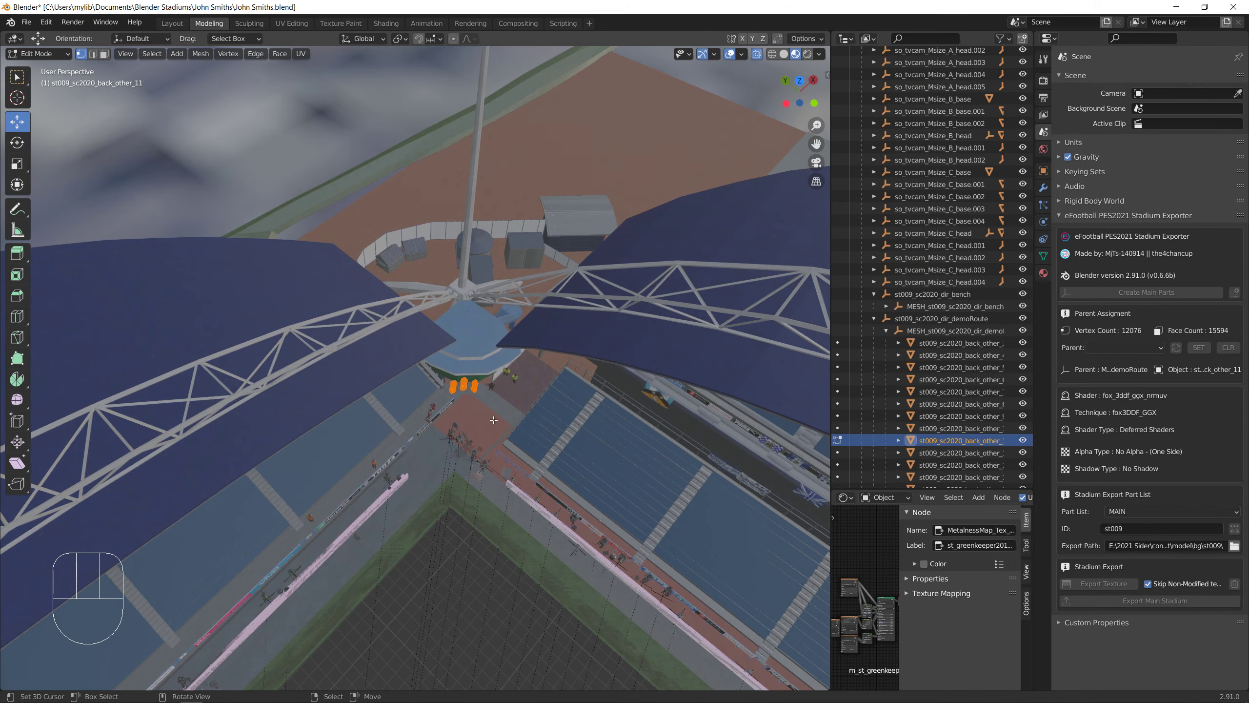
Frame the selected part of a greenkeeper and examine the three greenkeepers beside the corner fence
scroll(494, 419, up, 2)
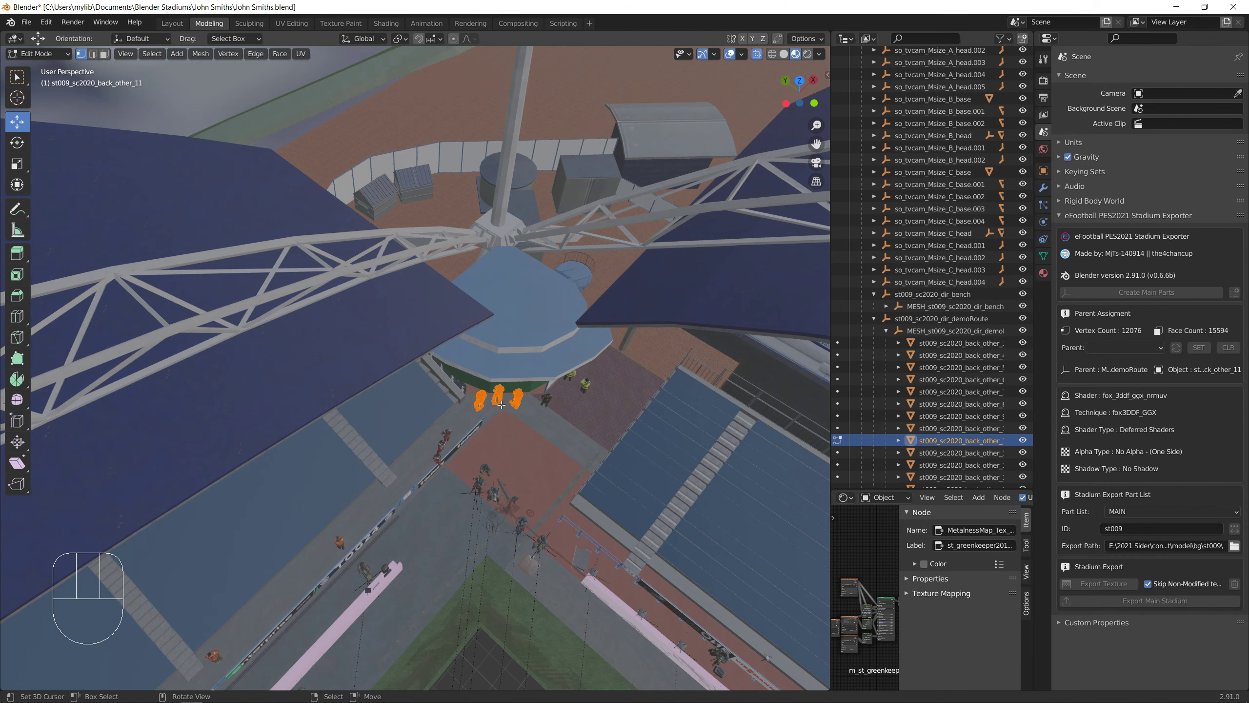
click(126, 57)
click(148, 122)
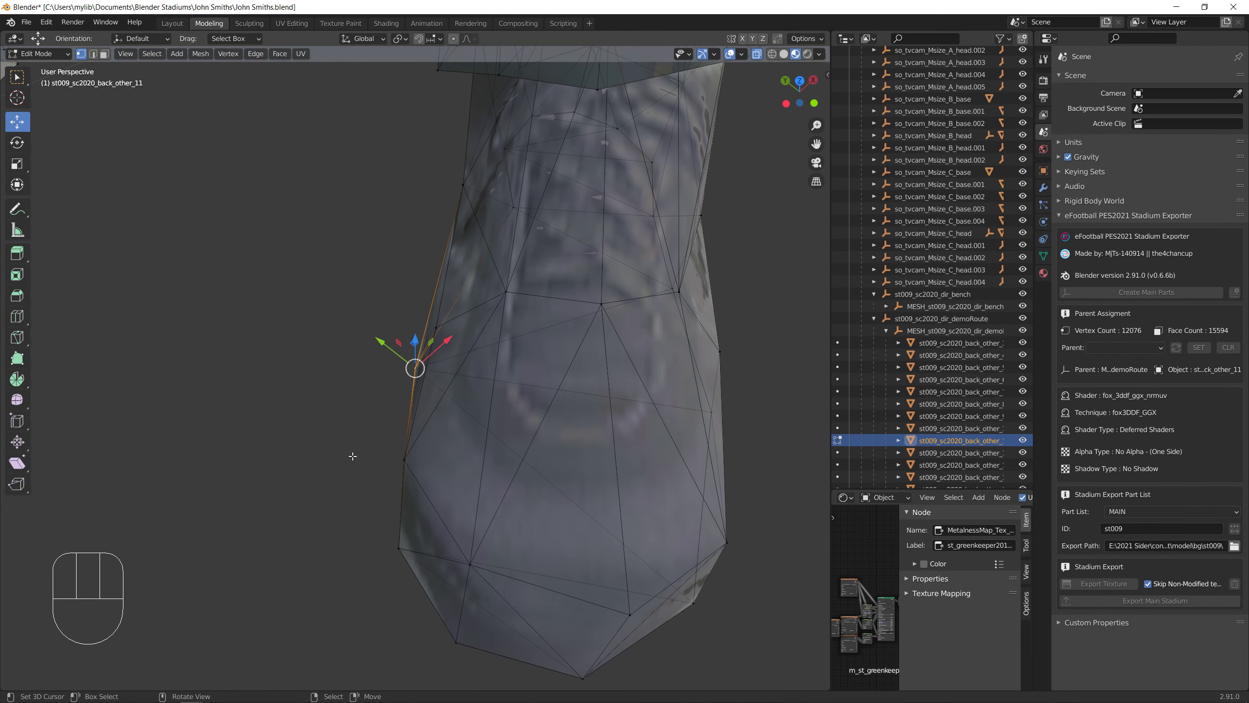
scroll(353, 457, down, 10)
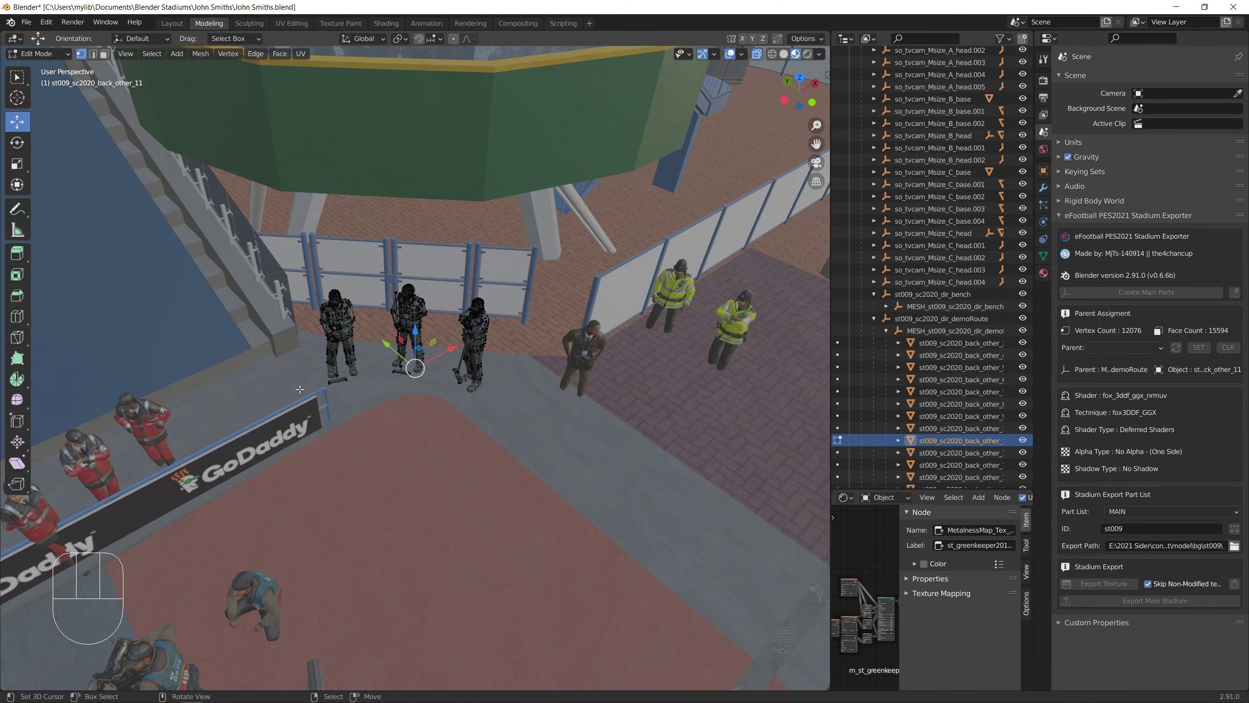
scroll(314, 401, up, 7)
shift+middle_drag(335, 362, 335, 461)
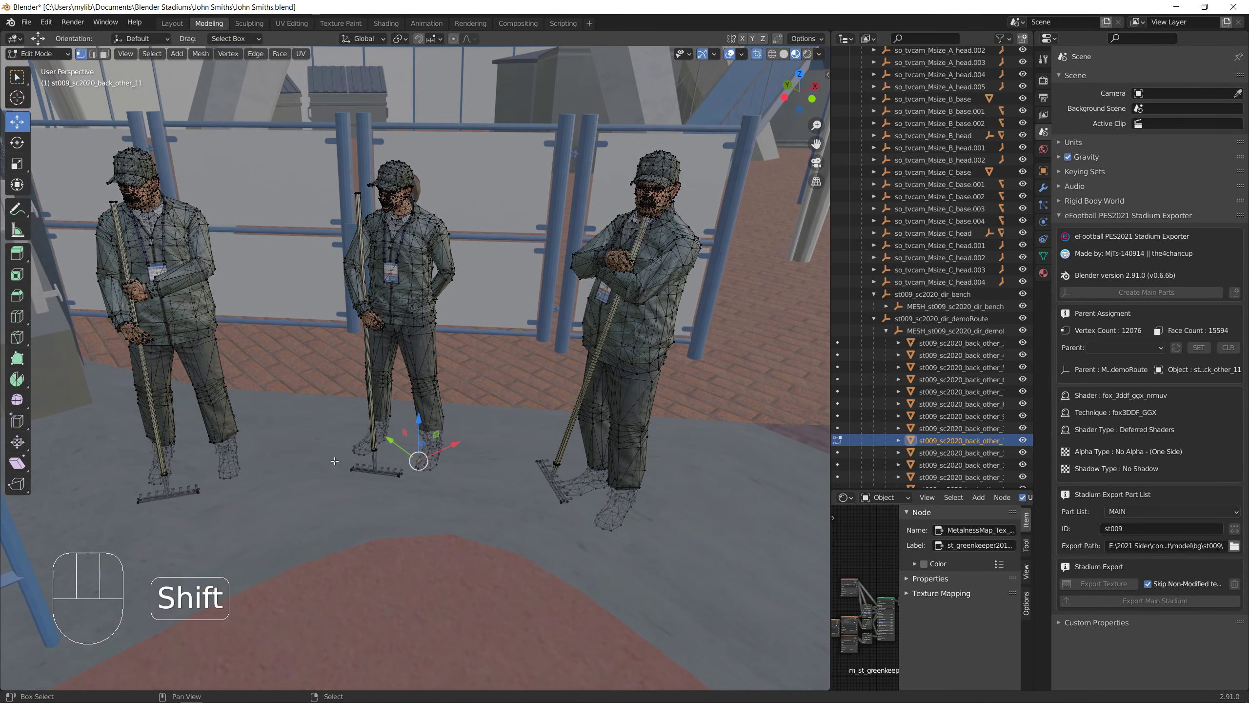
scroll(334, 461, down, 5)
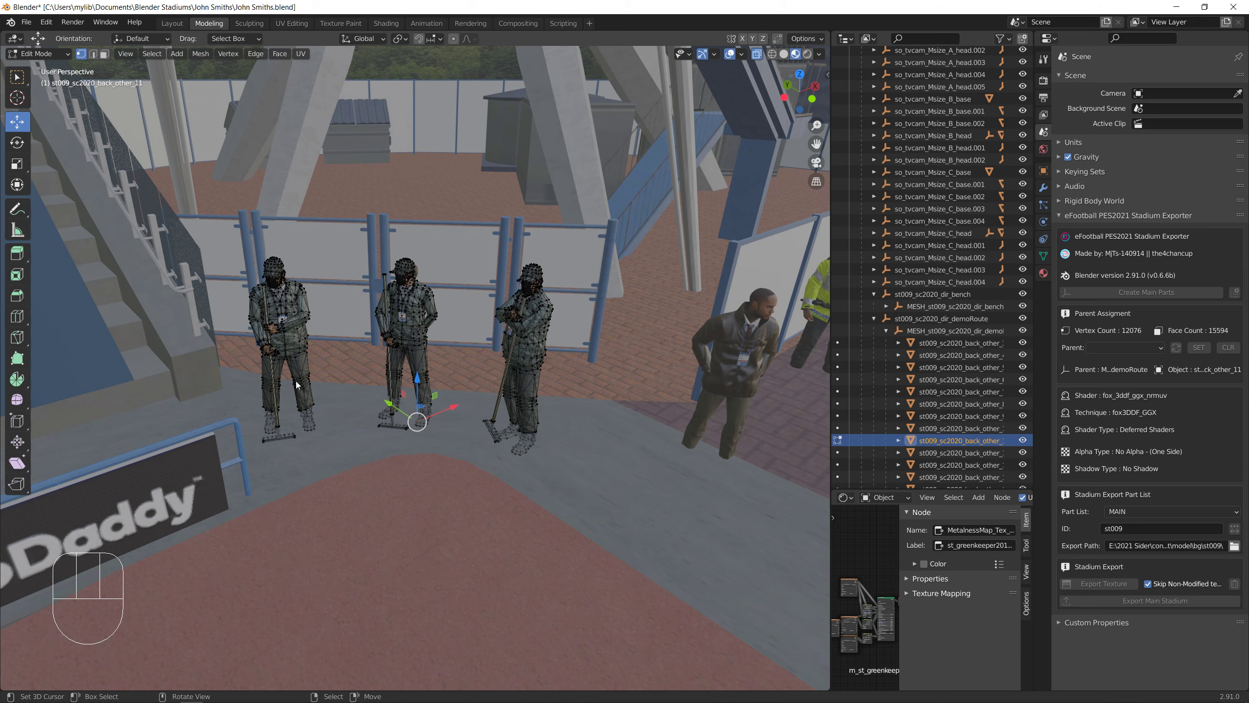
Put the greenkeepers' body mesh and the matching hair mesh in Edit Mode together and select all three greenkeepers at the corner fence
key(Tab)
scroll(415, 241, up, 4)
shift+click(419, 223)
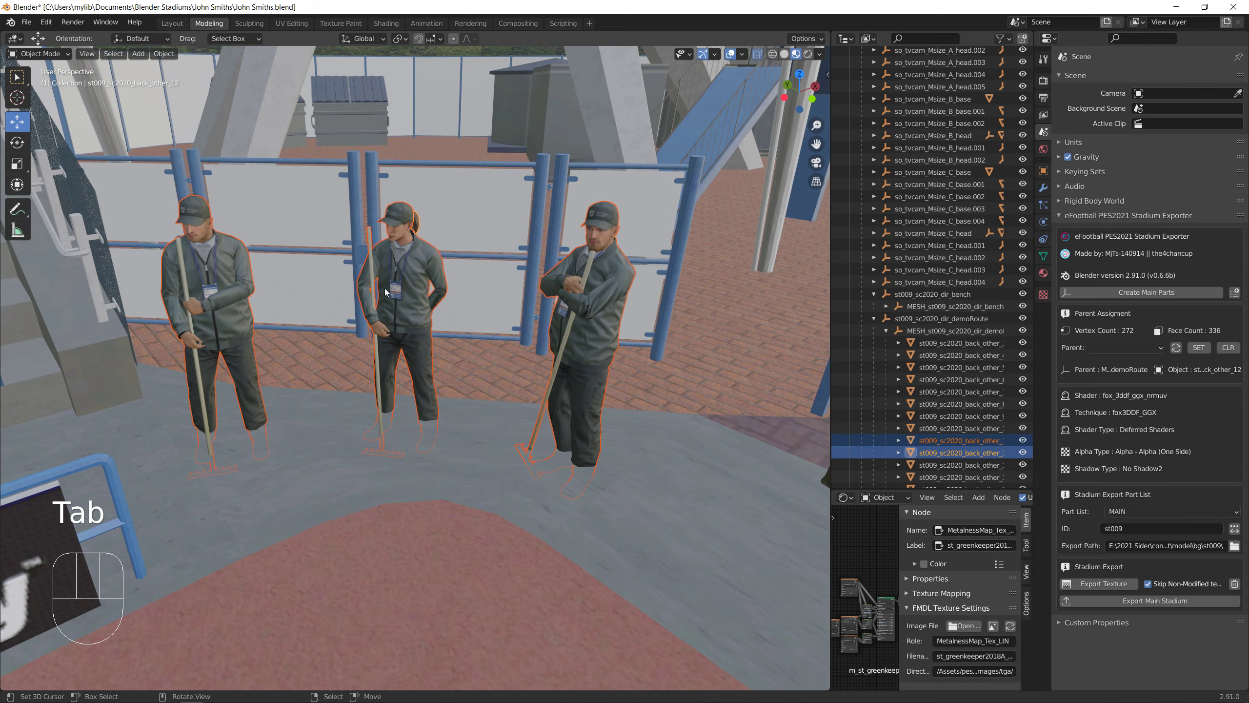
key(Tab)
drag(127, 139, 752, 639)
click(757, 55)
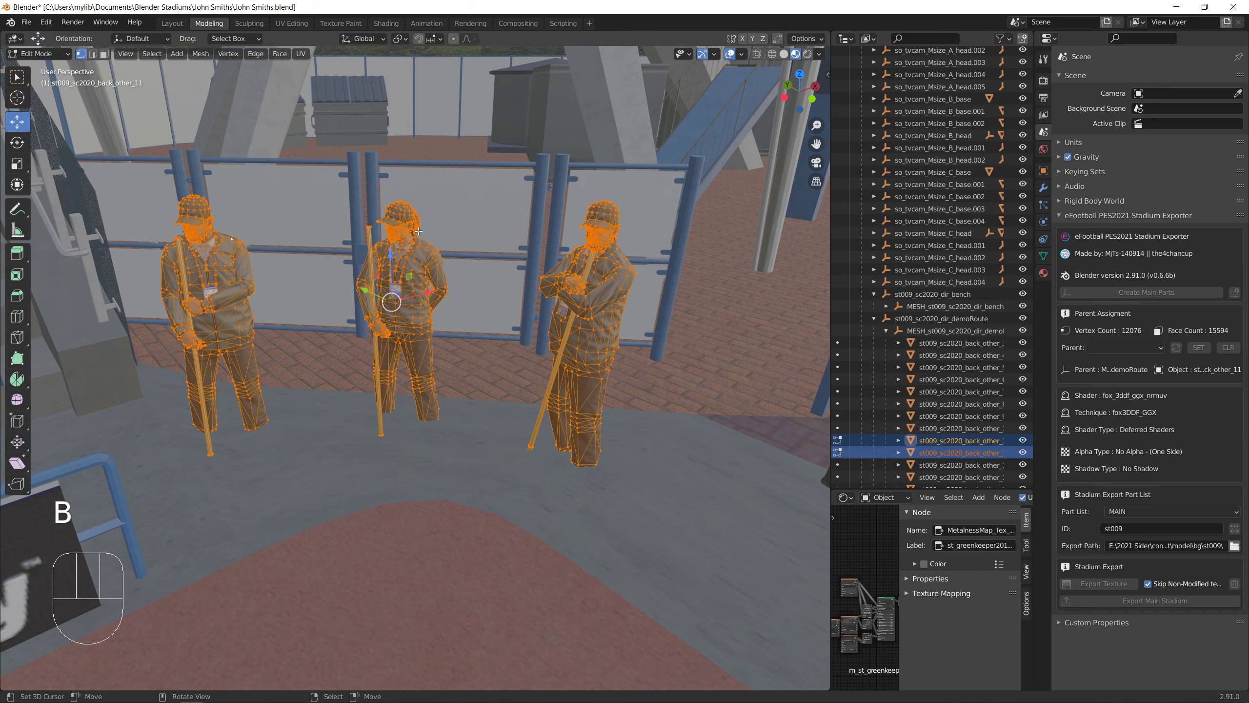
Raise the three greenkeepers out of the ground and move them closer to the corner fence panels
drag(396, 257, 419, 233)
scroll(387, 327, down, 3)
drag(446, 307, 386, 282)
scroll(374, 345, up, 8)
middle_drag(321, 362, 345, 394)
scroll(357, 395, down, 4)
scroll(354, 398, down, 8)
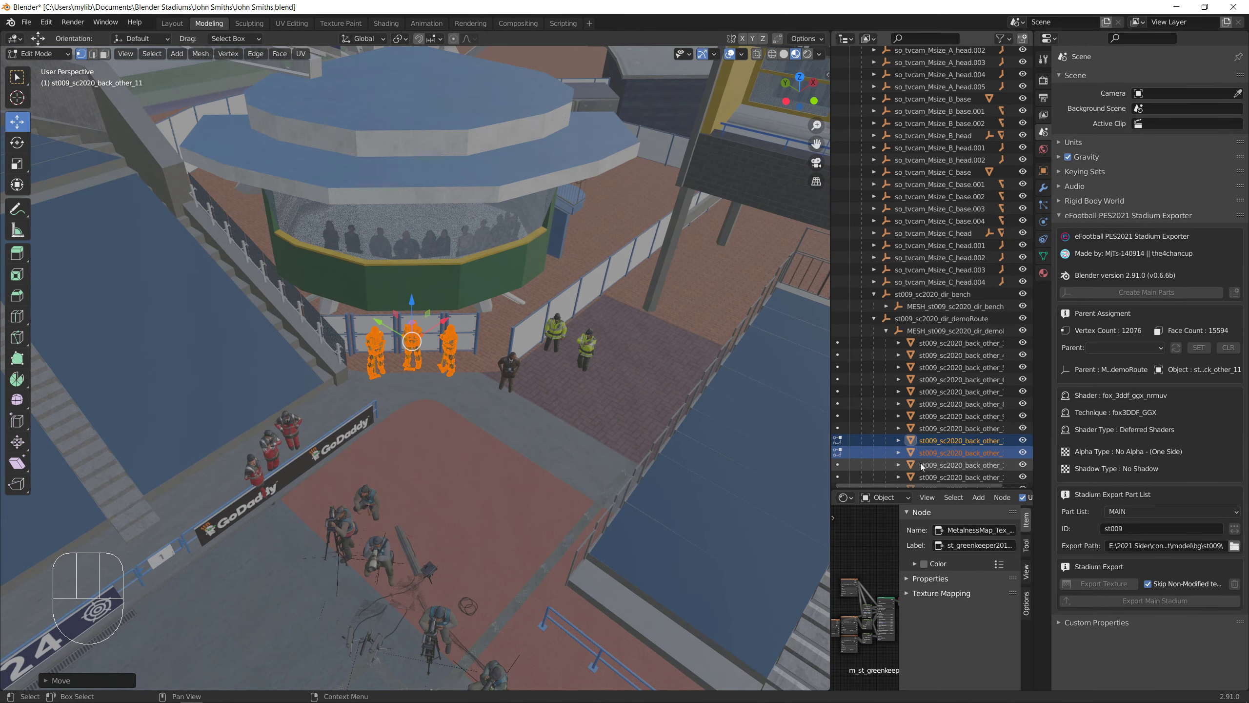
Select the second group of three greenkeepers by the floodlight mast at the other corner and frame them
scroll(541, 403, down, 12)
middle_drag(511, 394, 373, 393)
scroll(347, 400, up, 5)
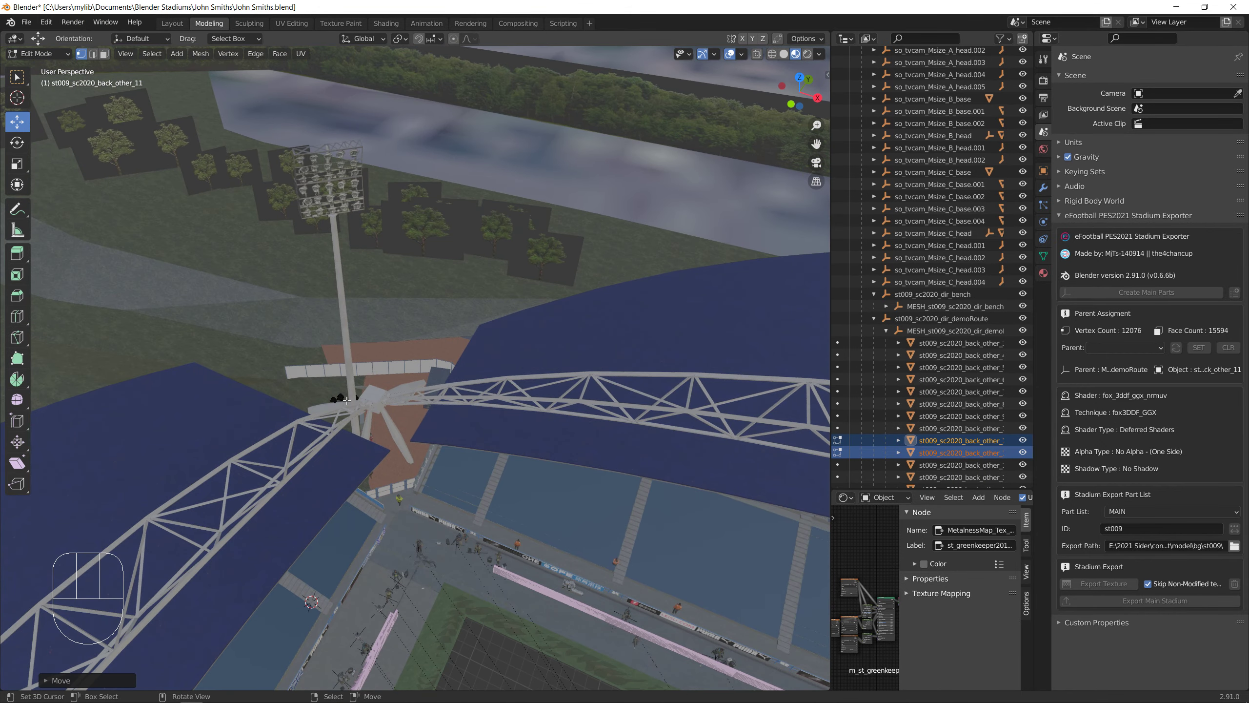
drag(223, 300, 370, 463)
scroll(295, 344, up, 1)
click(125, 53)
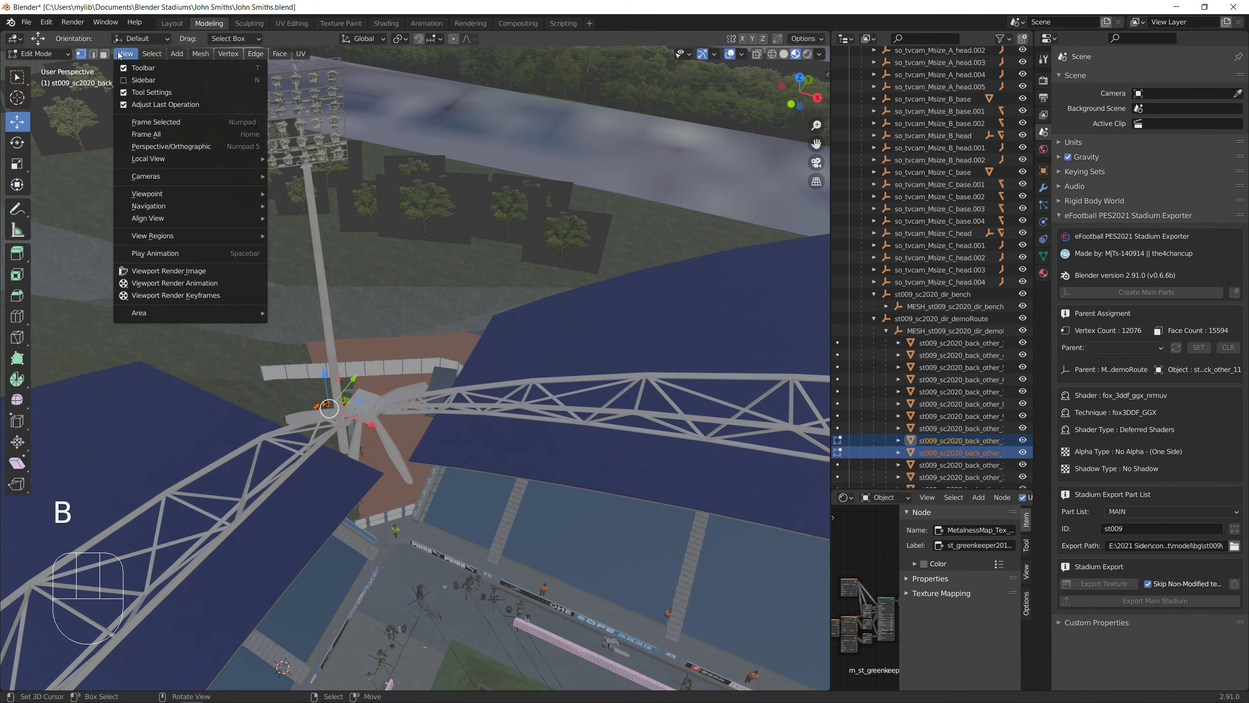
click(148, 127)
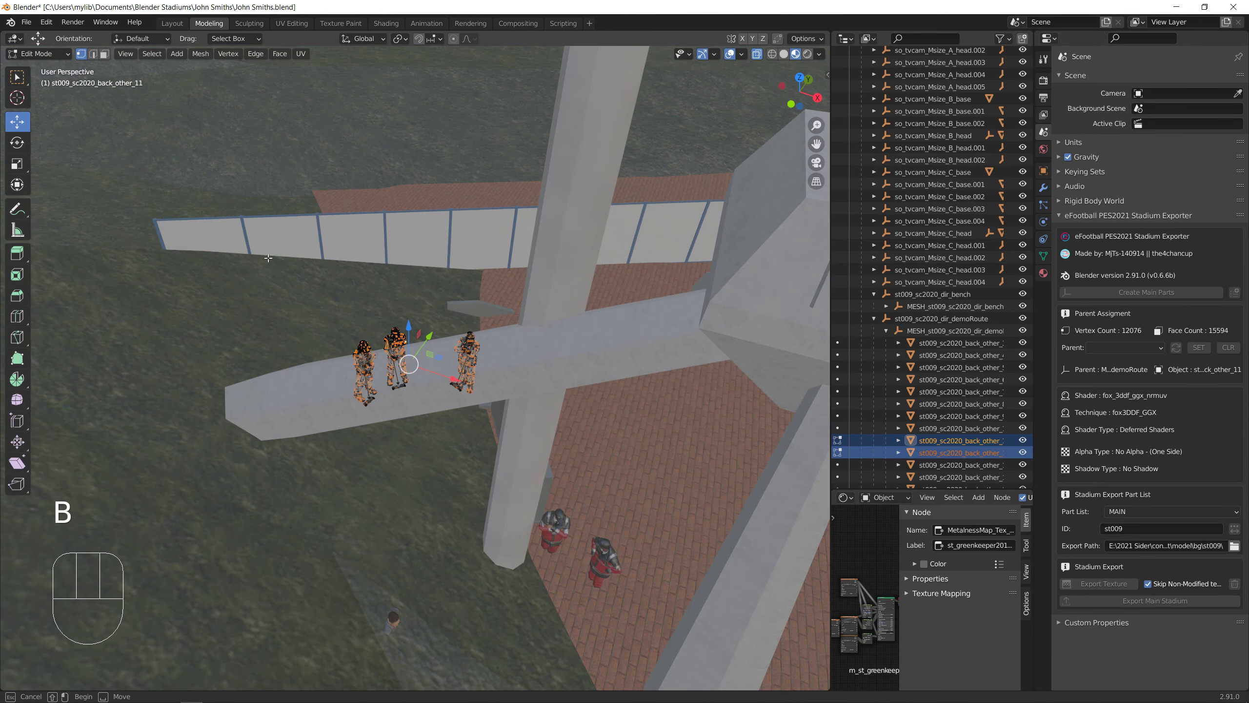
drag(258, 254, 566, 522)
Move the second greenkeeper group onto the brick paving behind the corner fence
shift+middle_drag(566, 527, 331, 455)
drag(229, 312, 588, 389)
shift+middle_drag(588, 389, 449, 238)
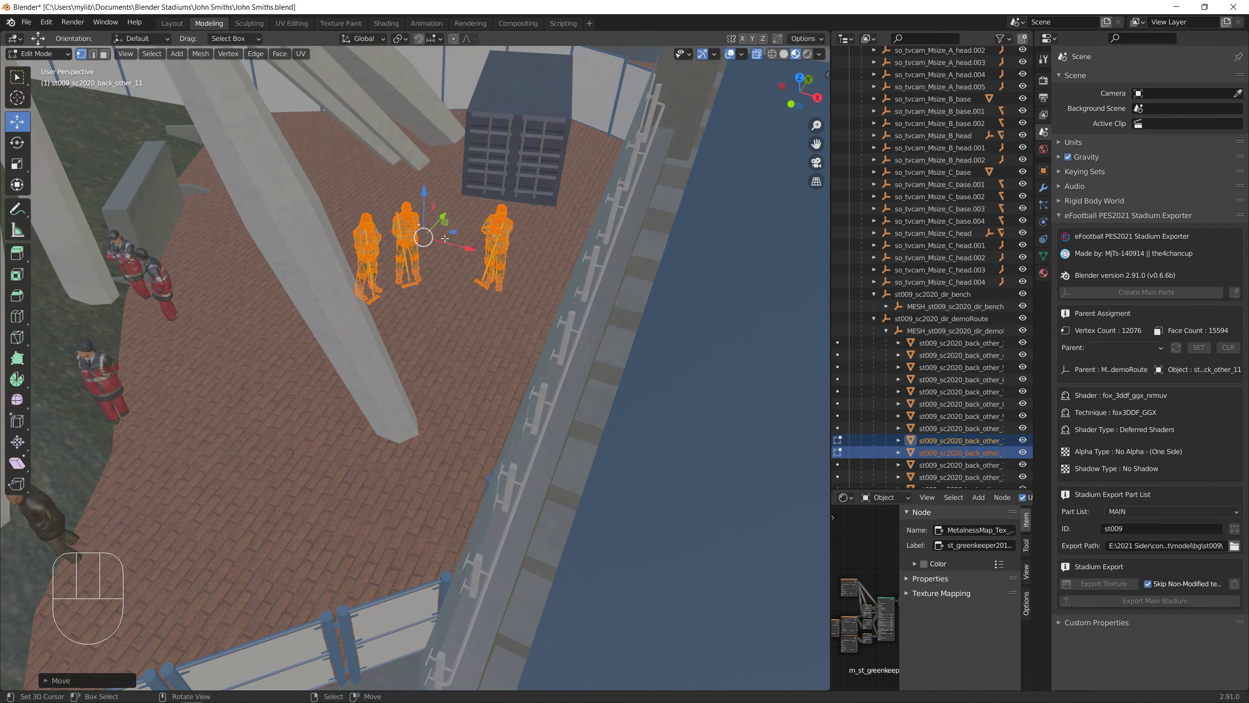
drag(445, 220, 229, 455)
shift+middle_drag(229, 555, 266, 584)
scroll(437, 525, down, 6)
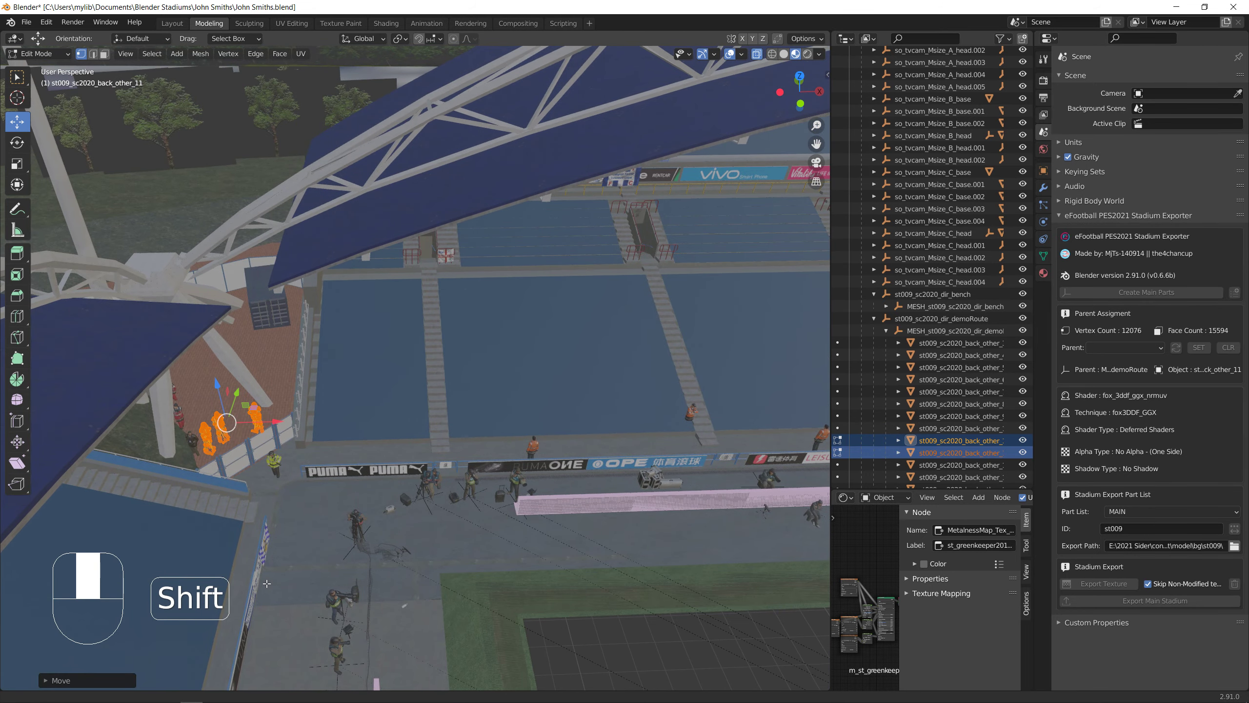
Delete the vertices of the second greenkeeper group
key(Delete)
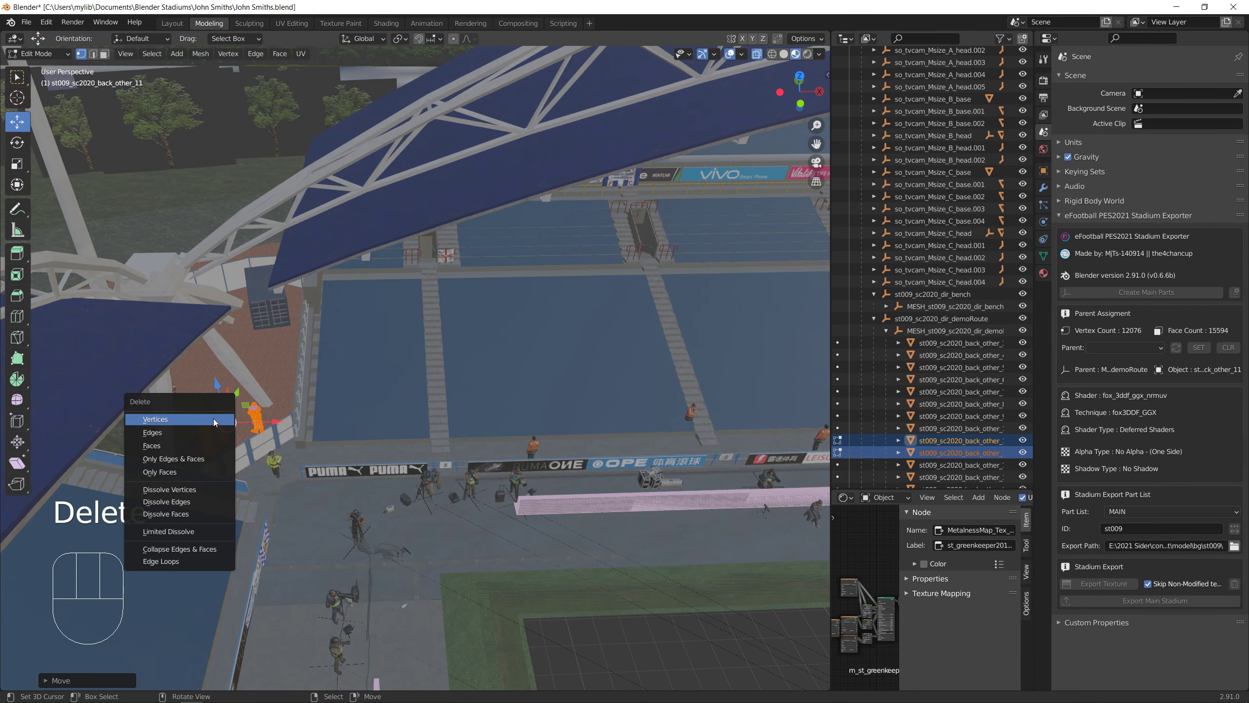
click(216, 422)
middle_drag(180, 280, 833, 266)
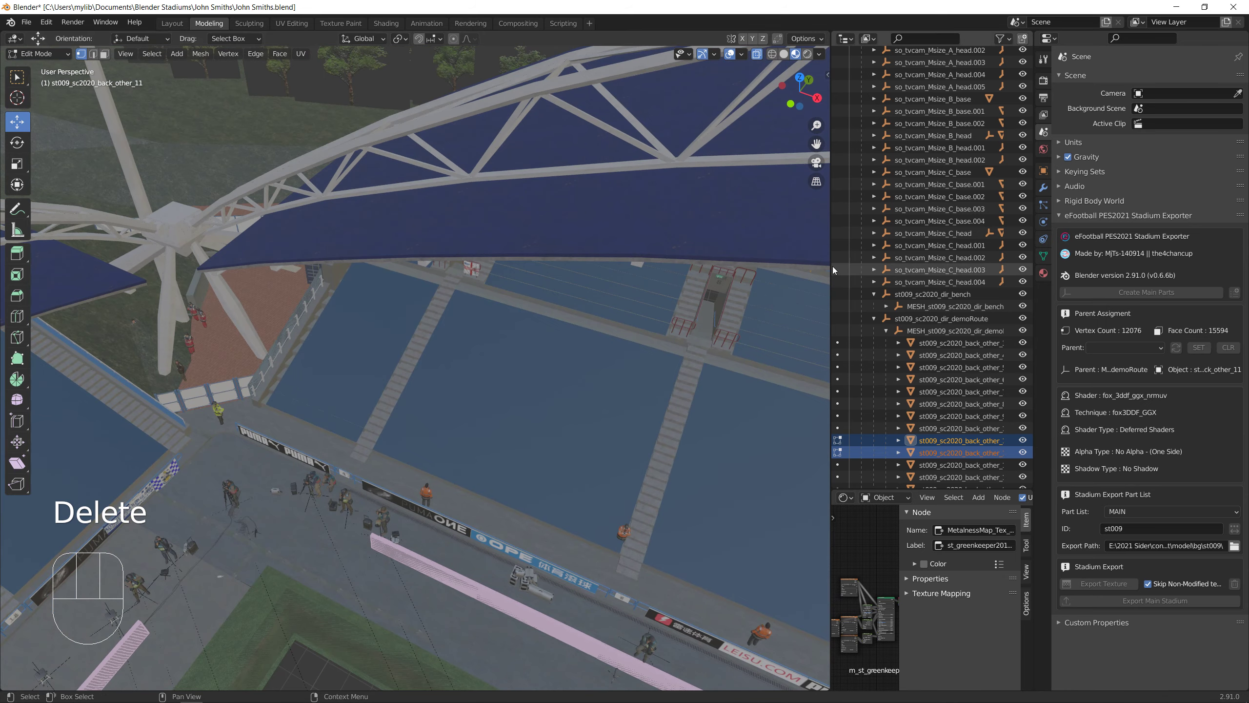
Switch editing to the police mesh st009_sc2020_back_other_13 and select the officer standing at the corner fence
click(837, 464)
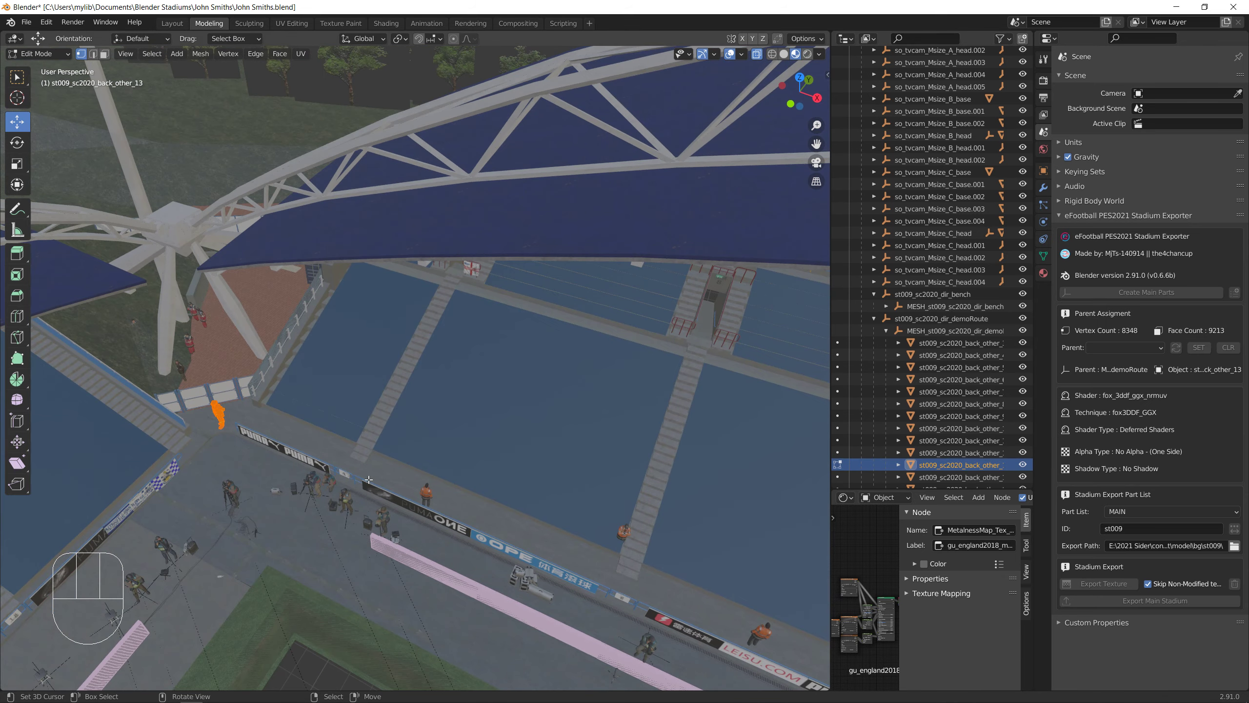
key(KP_Decimal)
shift+middle_drag(350, 456, 481, 379)
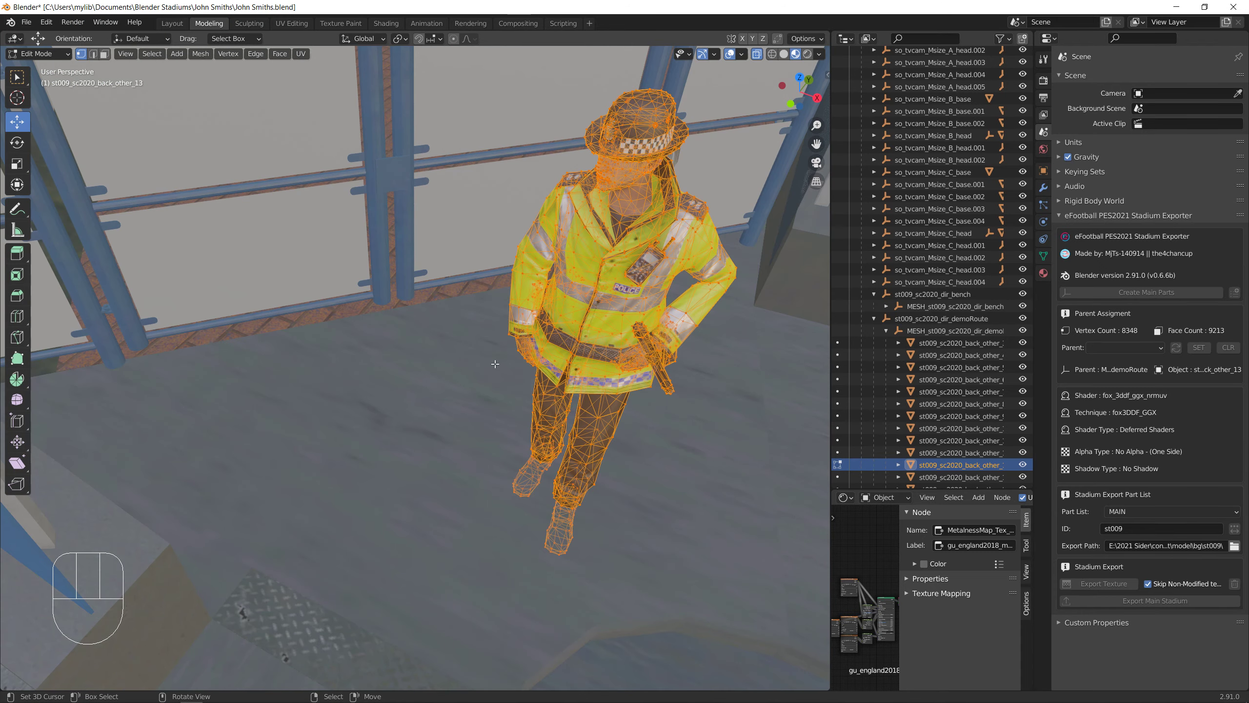
click(757, 53)
shift+middle_drag(771, 177, 550, 305)
scroll(549, 304, down, 2)
click(758, 54)
right_drag(373, 298, 361, 289)
key(b)
drag(357, 283, 590, 574)
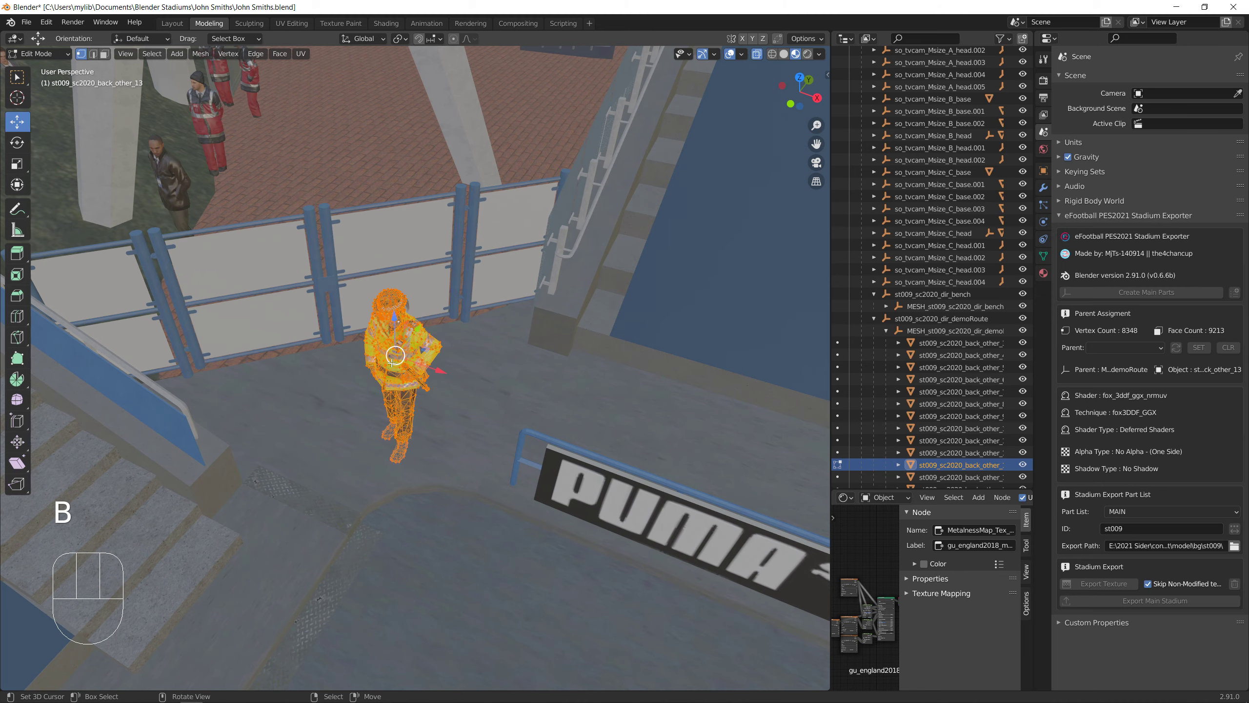
Rotate the police officer about the Z axis, move the figure sideways along the fence and raise it
key(r)
click(403, 378)
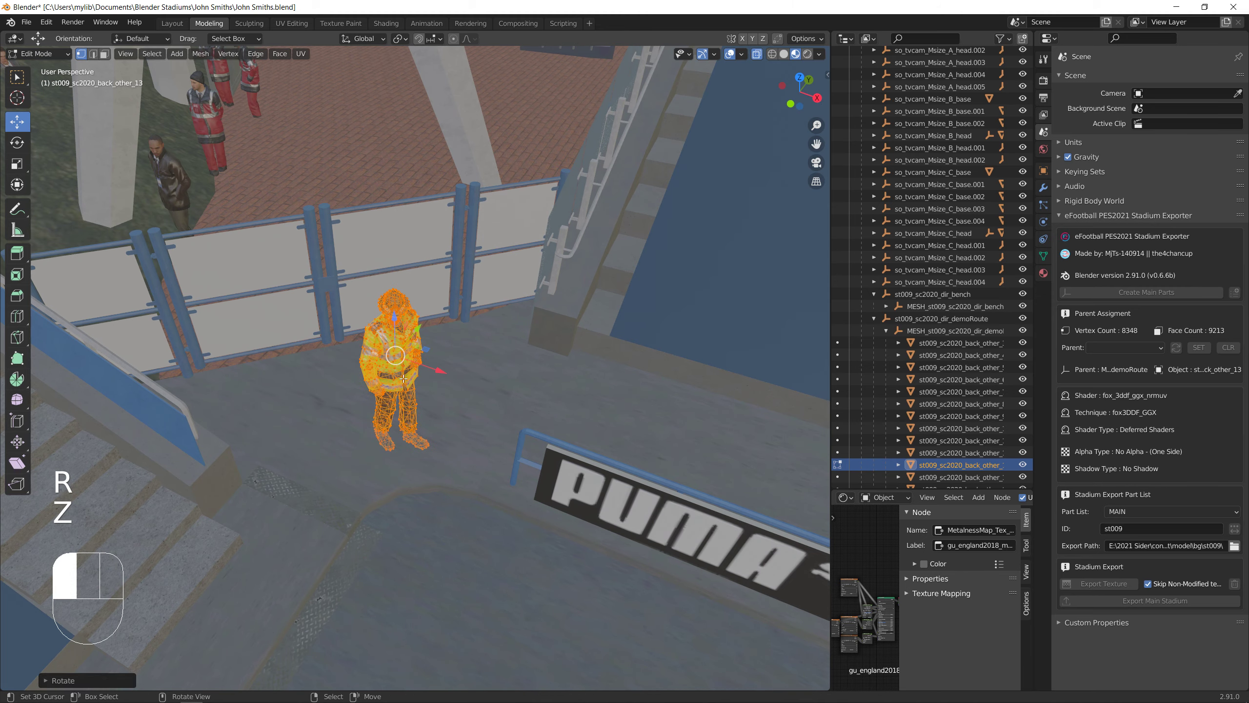
drag(437, 369, 347, 339)
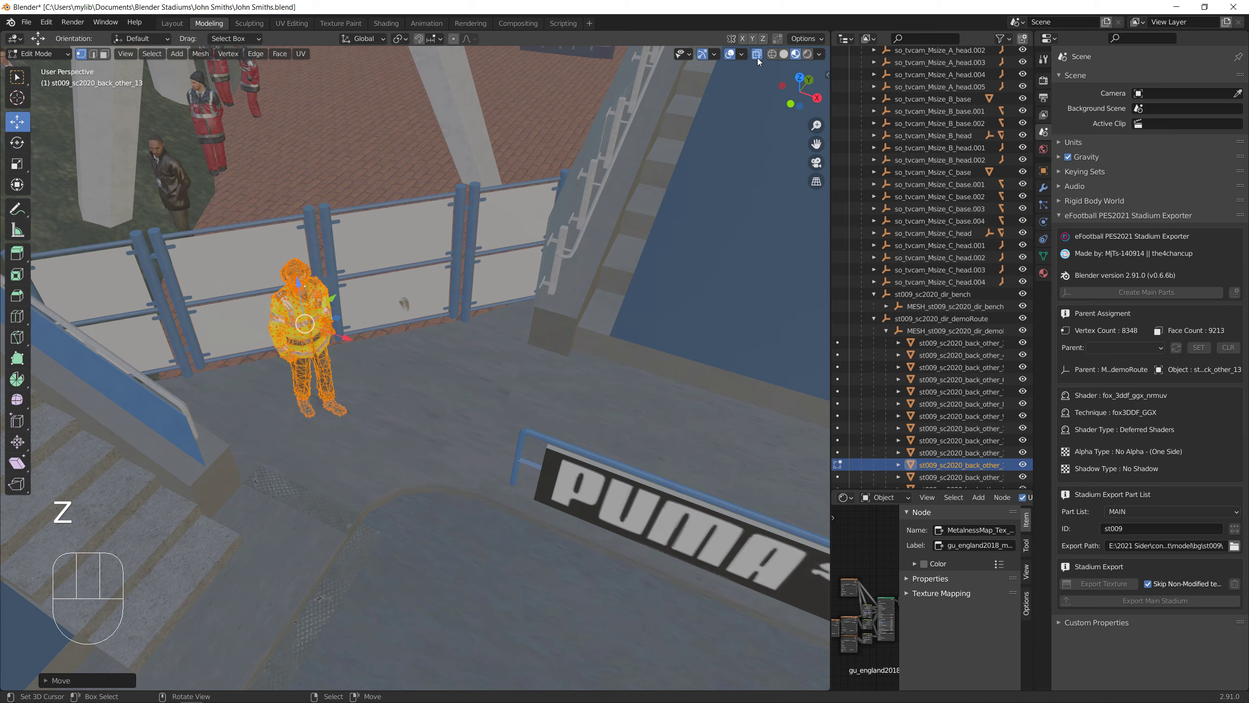
drag(305, 290, 315, 275)
Select the two police officers floating over the seating block near the tunnel
scroll(404, 304, down, 9)
shift+middle_drag(807, 492, 74, 207)
scroll(575, 398, down, 3)
shift+middle_drag(577, 398, 365, 362)
key(Tab)
key(Tab)
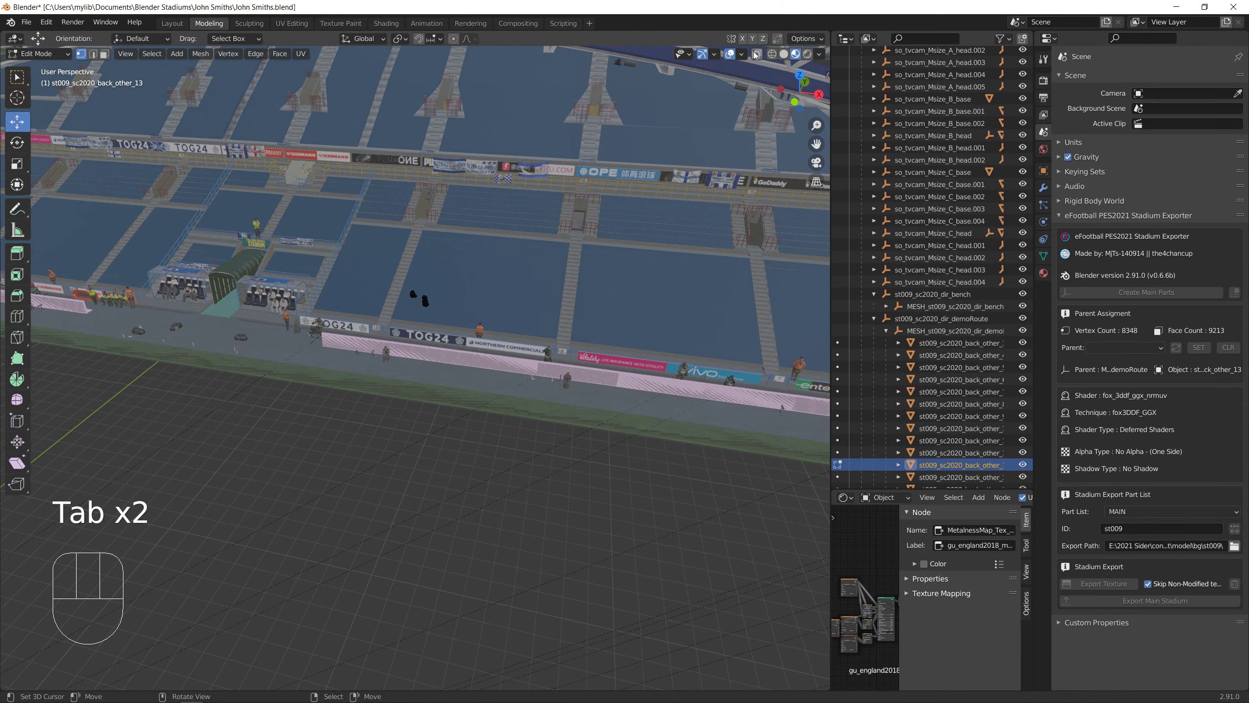
scroll(458, 280, up, 8)
scroll(458, 280, down, 7)
shift+middle_drag(457, 280, 477, 350)
scroll(477, 350, up, 7)
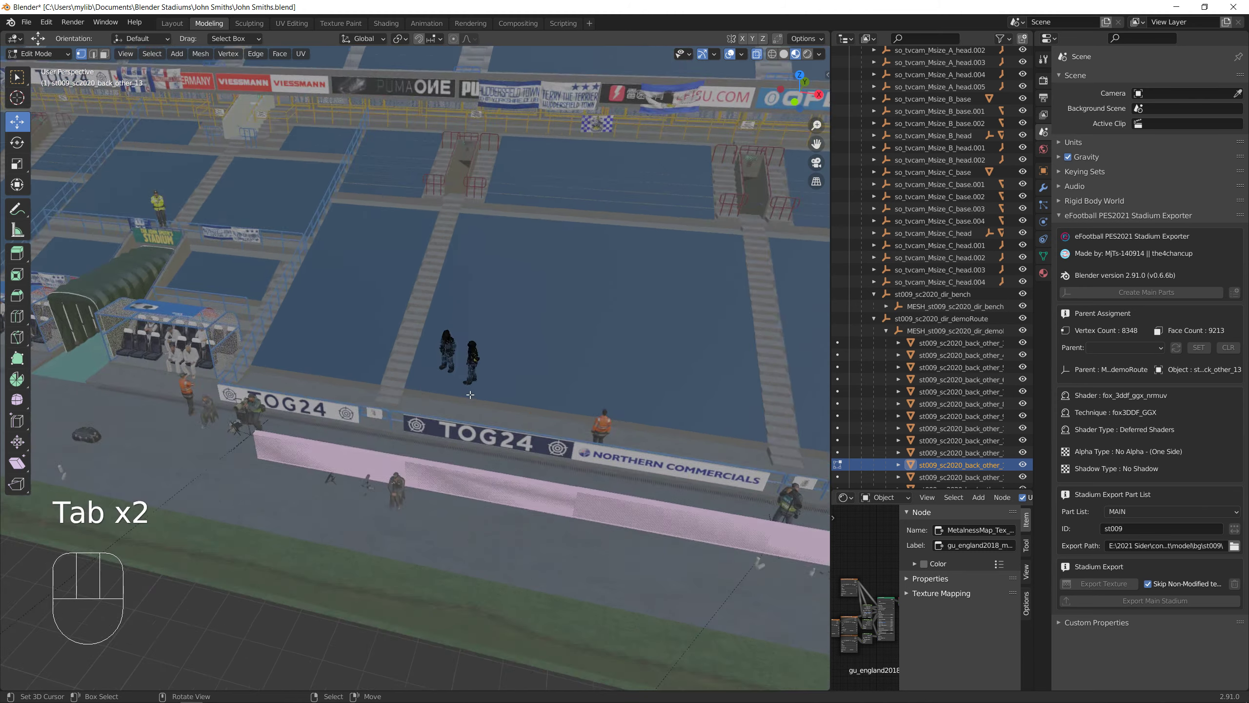
right_click(477, 350)
key(b)
drag(407, 245, 611, 465)
Move the two police officers down to pitchside next to the TOG24 advertising board
middle_drag(611, 465, 520, 432)
shift+middle_drag(197, 497, 471, 340)
drag(471, 339, 442, 363)
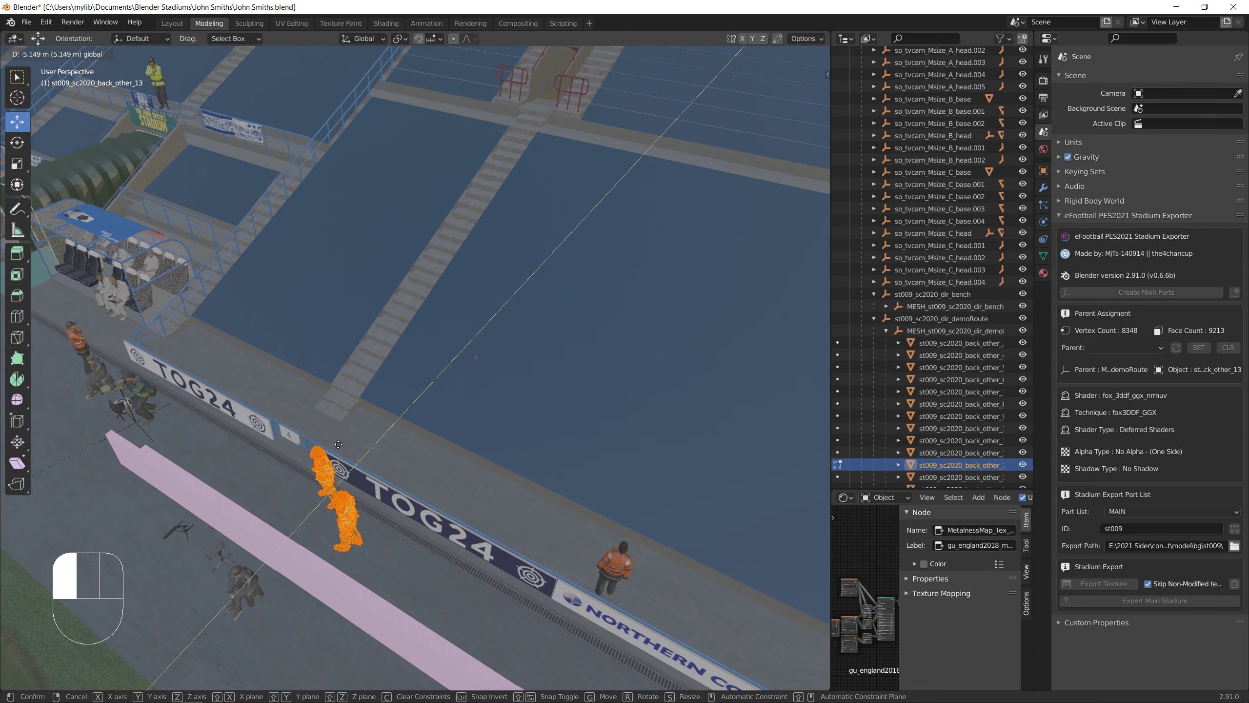
drag(338, 444, 338, 444)
middle_drag(321, 507, 351, 506)
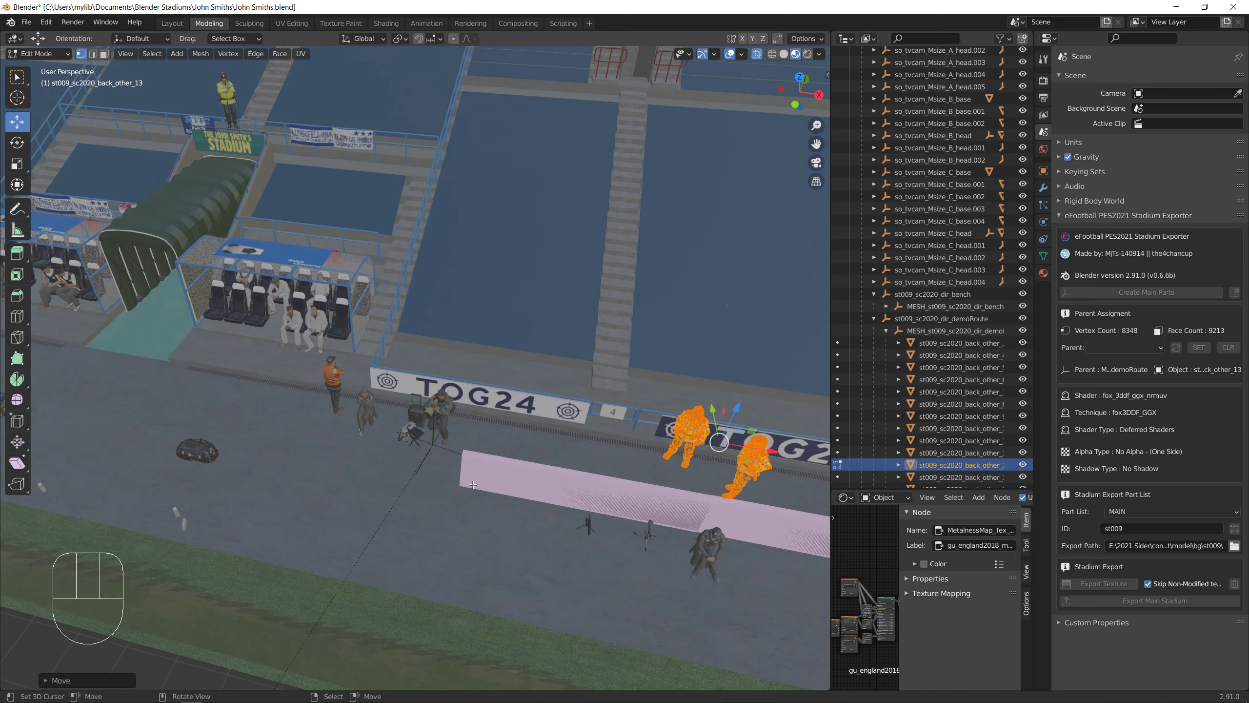
Delete the object st009_sc2020_back_other_14 from the demoRoute mesh group
scroll(473, 484, down, 5)
shift+middle_drag(473, 484, 864, 472)
click(837, 475)
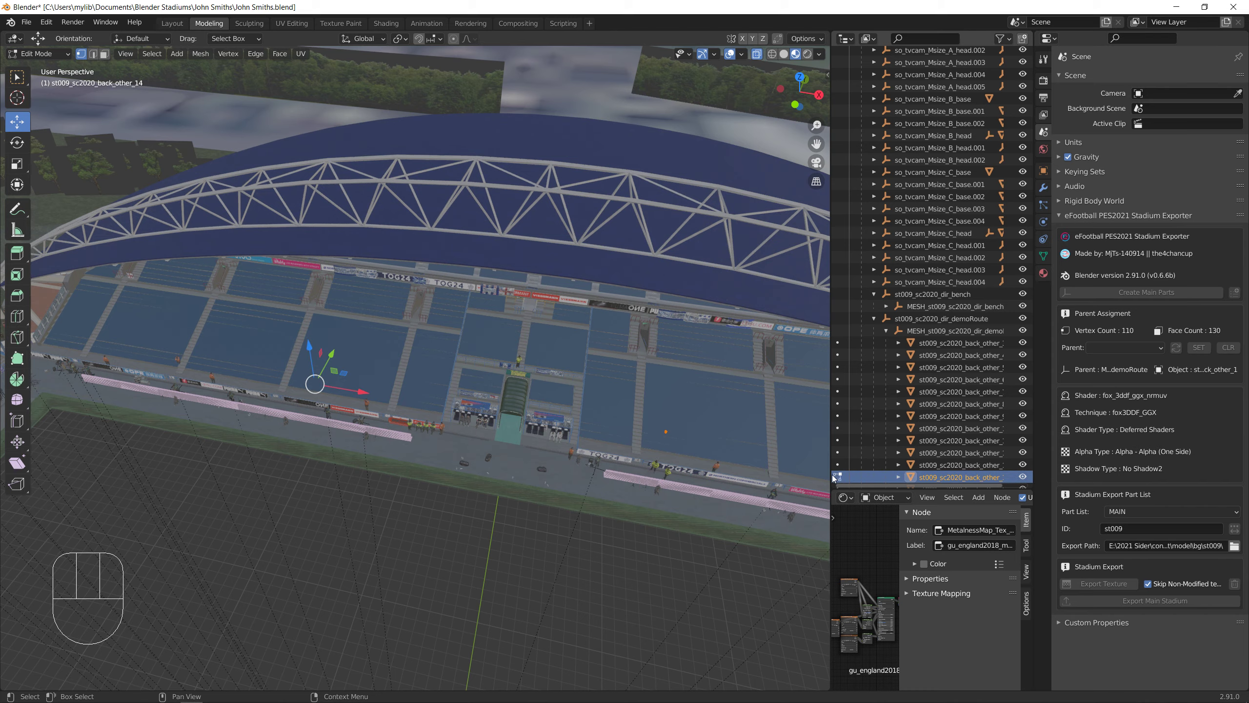
shift+middle_drag(420, 442, 356, 350)
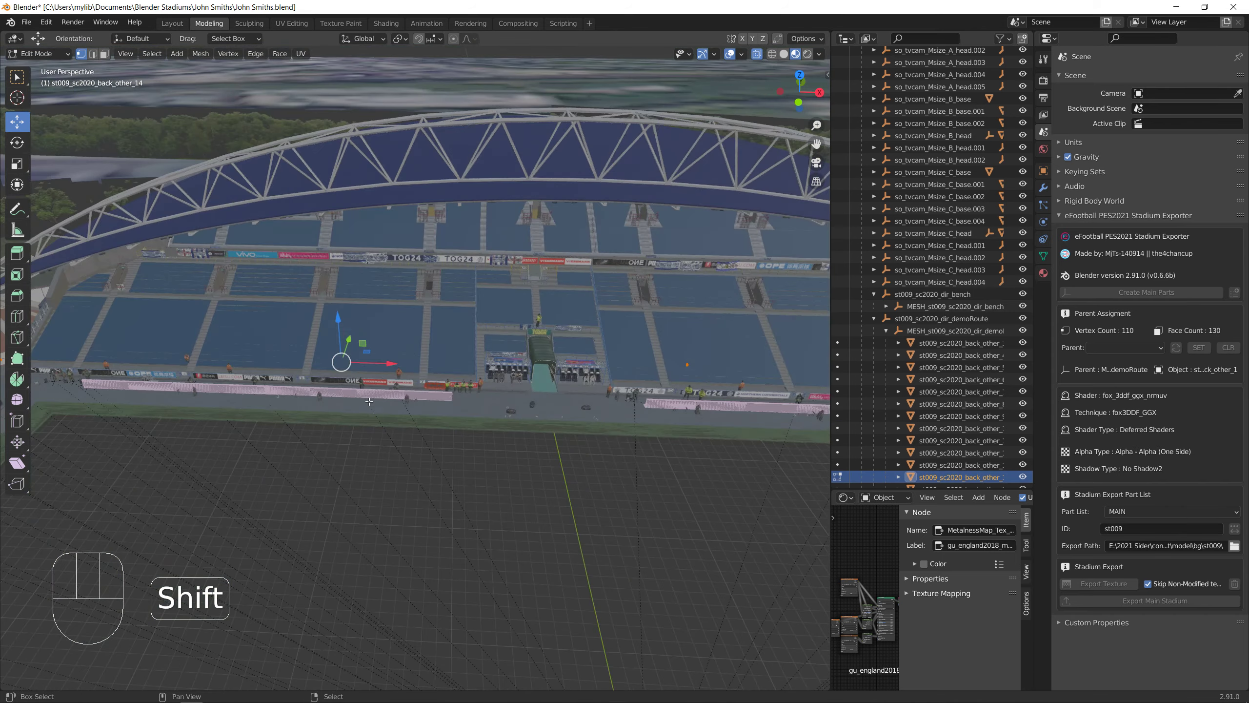
right_click(943, 477)
shift+middle_drag(349, 455, 479, 483)
right_click(940, 479)
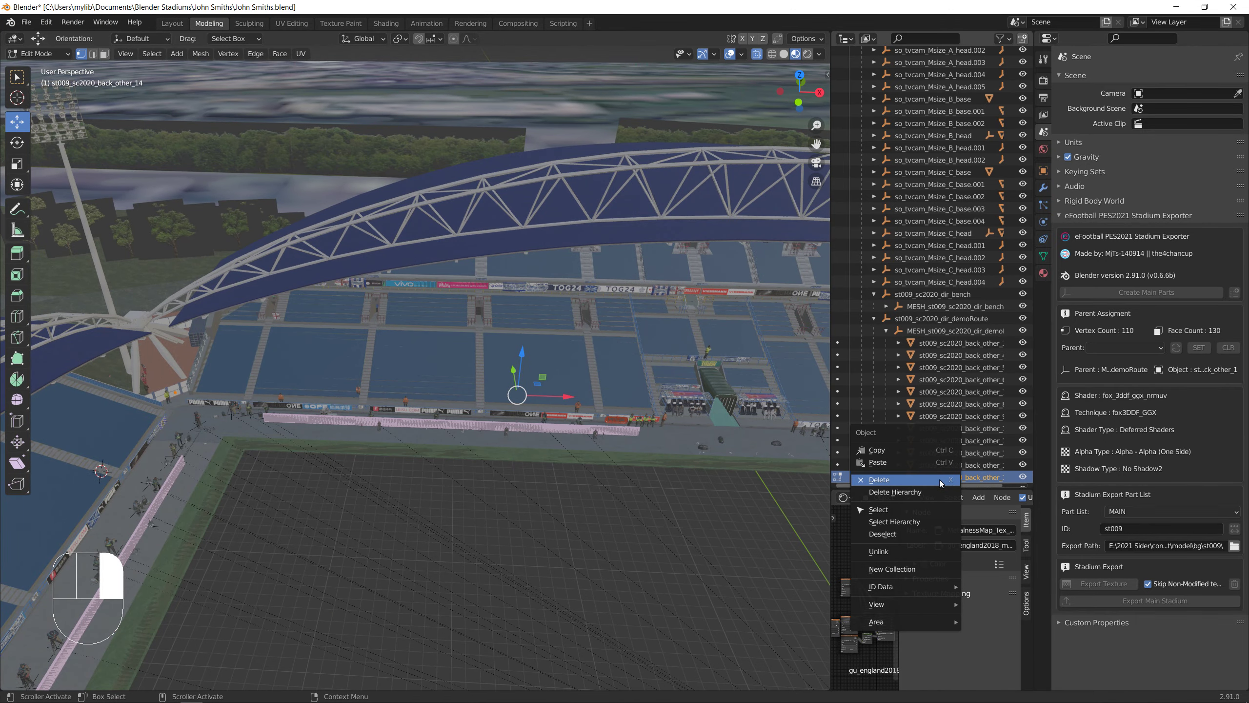
click(938, 479)
Put the stewards' mesh st009_sc2020_back_other_15 in Edit Mode and select the steward behind the PUMA ONE board
key(Tab)
scroll(576, 450, up, 7)
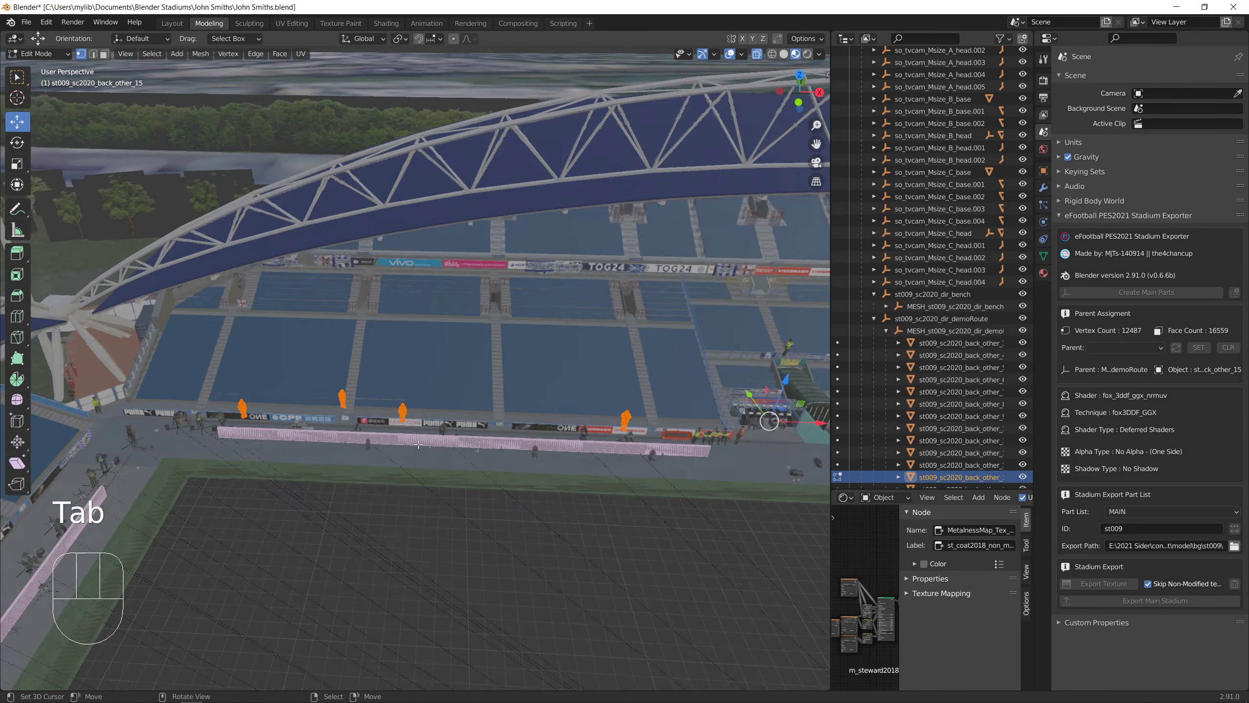
shift+middle_drag(314, 418, 822, 438)
scroll(595, 492, up, 4)
mouse_move(595, 492)
shift+middle_down()
mouse_move(595, 525)
mouse_move(547, 492)
mouse_move(584, 497)
shift+middle_up()
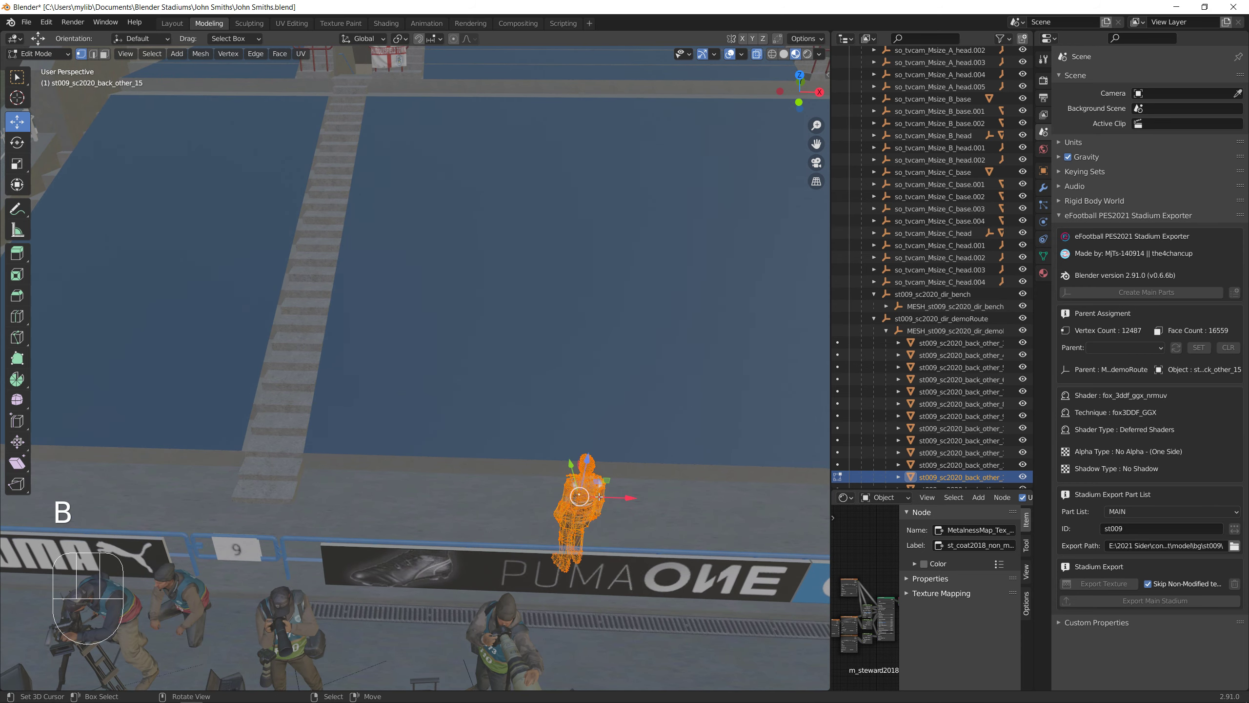
Add the stewards' hair mesh st009_sc2020_back_other_16 to the selection and edit both meshes together
key(Tab)
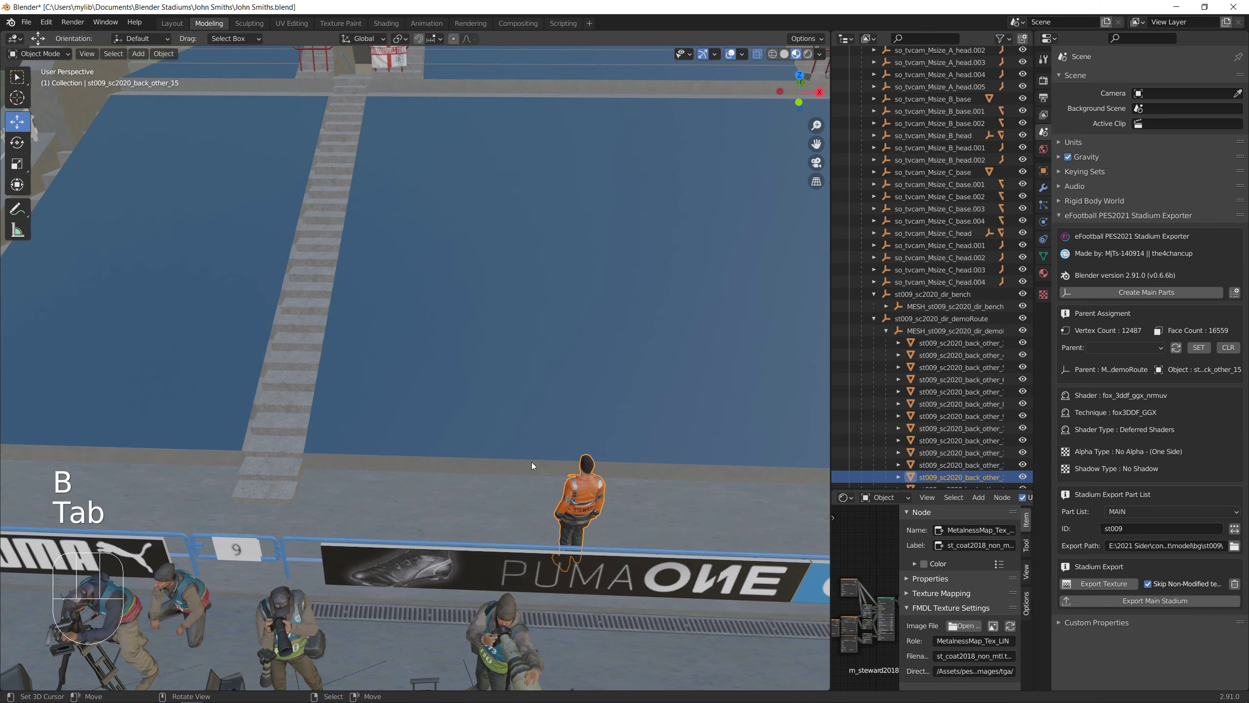
middle_drag(531, 462, 400, 447)
scroll(371, 439, up, 2)
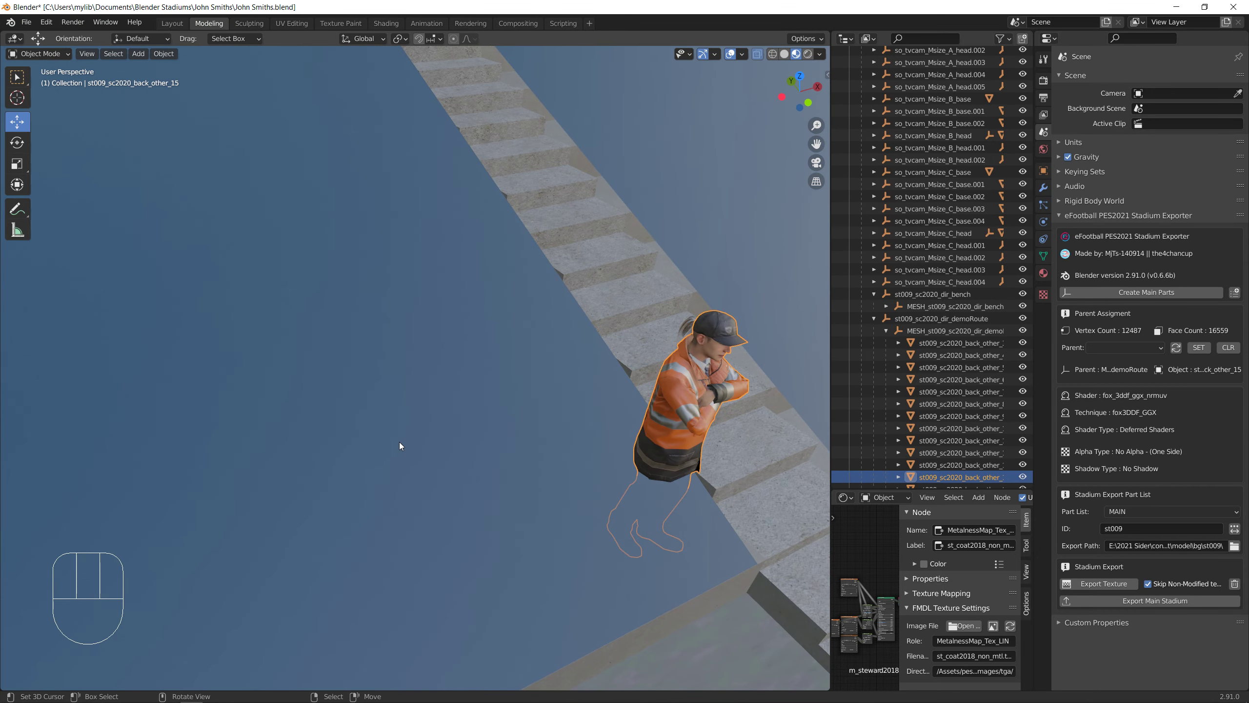
shift+click(689, 329)
key(Tab)
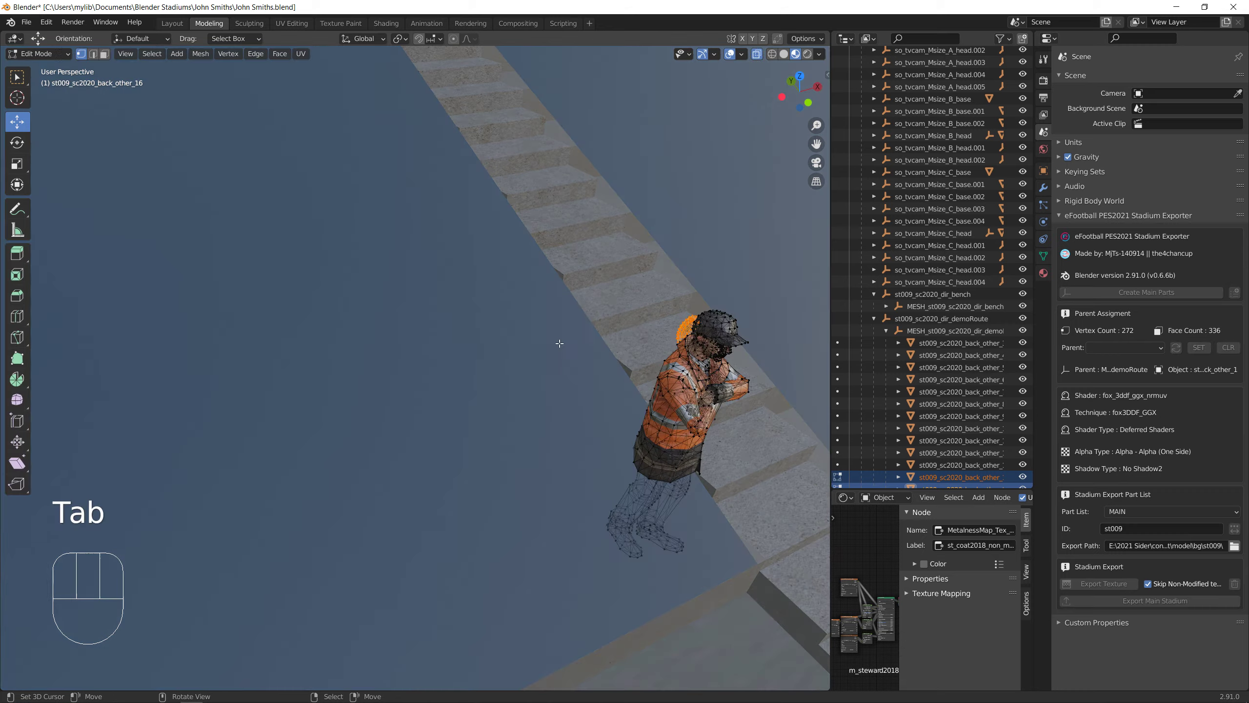
Select the steward behind the PUMA ONE board and move him along the walkway to the foot of the nearby staircase
scroll(557, 343, down, 13)
shift+middle_drag(558, 343, 511, 384)
mouse_move(512, 384)
middle_down()
mouse_move(435, 407)
mouse_move(517, 402)
middle_up()
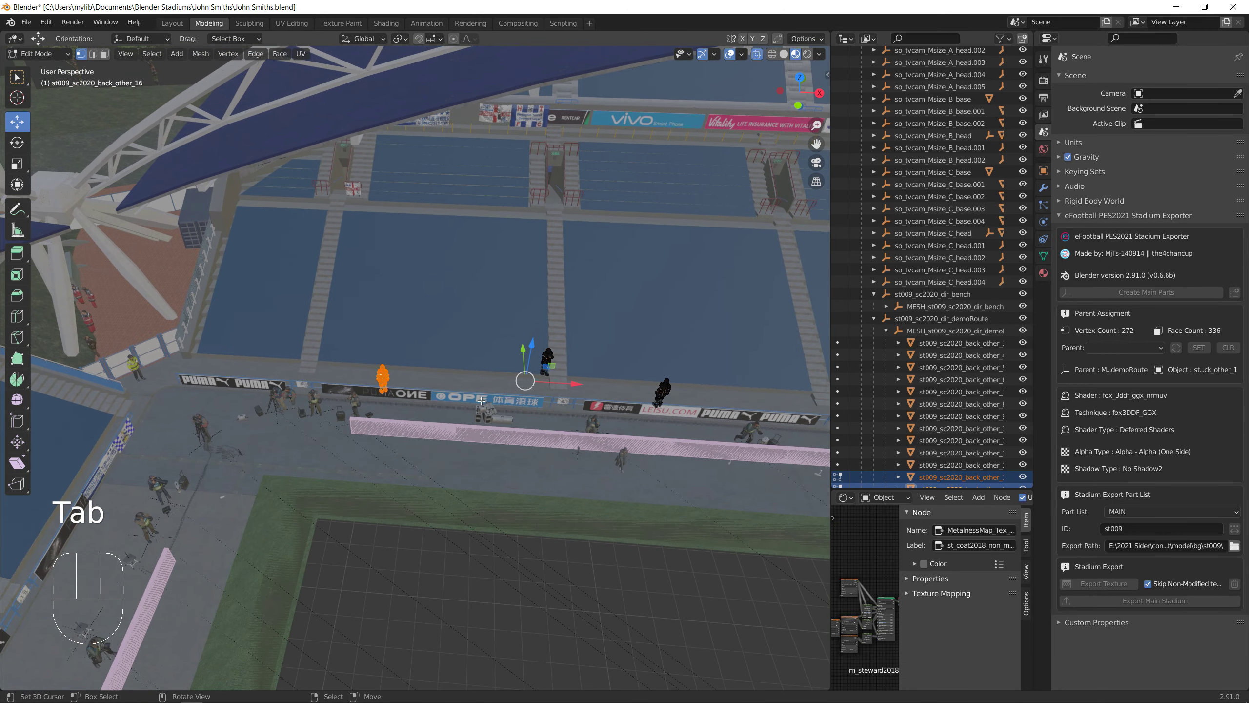
scroll(268, 384, up, 7)
shift+middle_drag(267, 384, 512, 375)
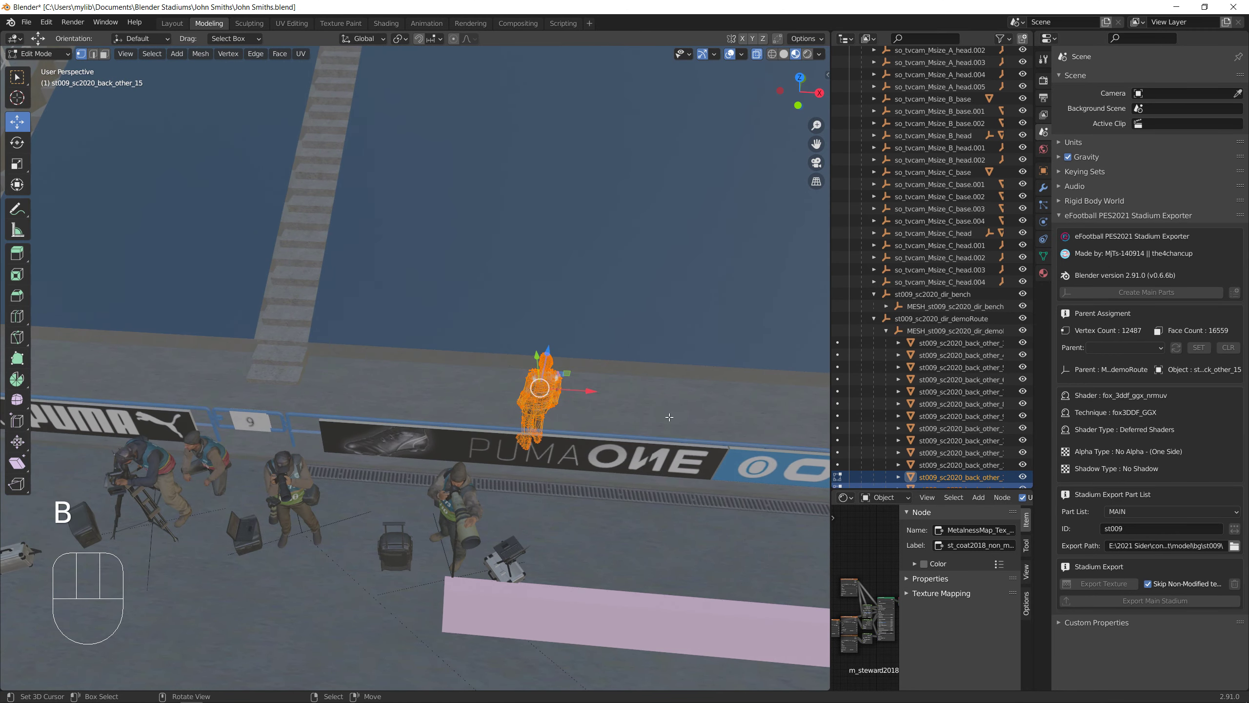
middle_drag(689, 155, 773, 444)
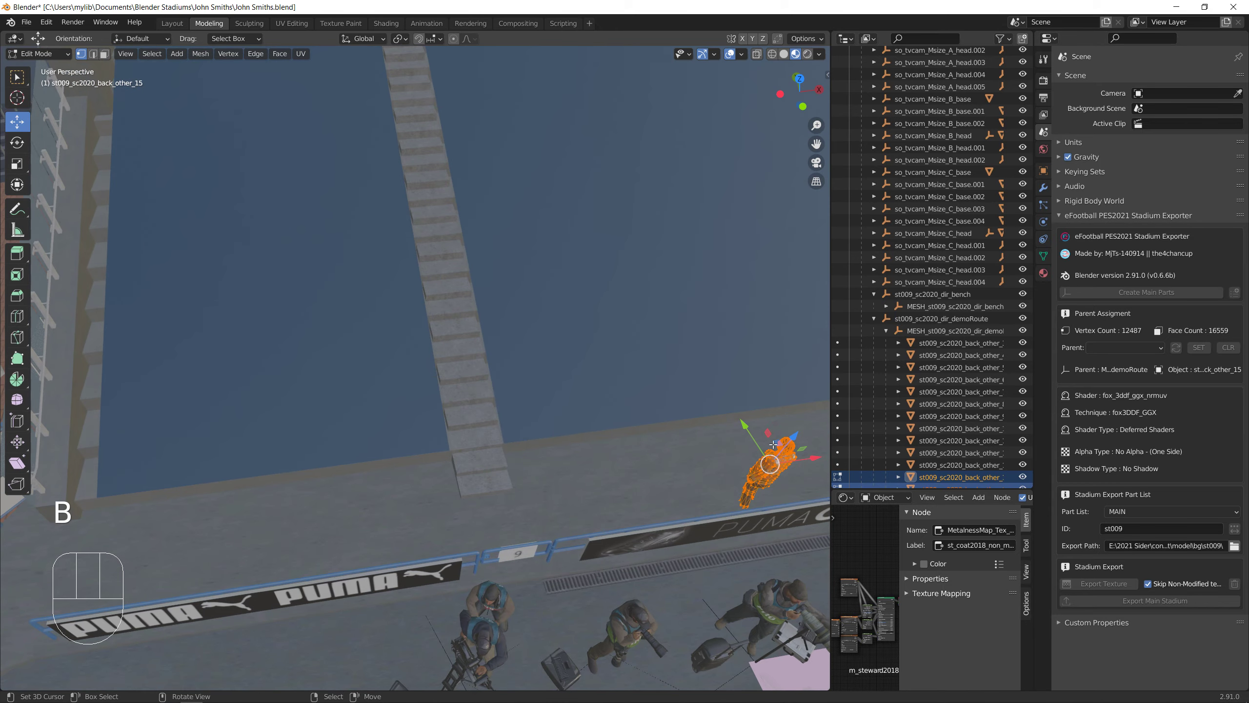
drag(816, 463, 548, 502)
shift+middle_drag(548, 502, 322, 465)
Frame the steward at the foot of the staircase and raise him onto the walkway
click(125, 54)
click(147, 124)
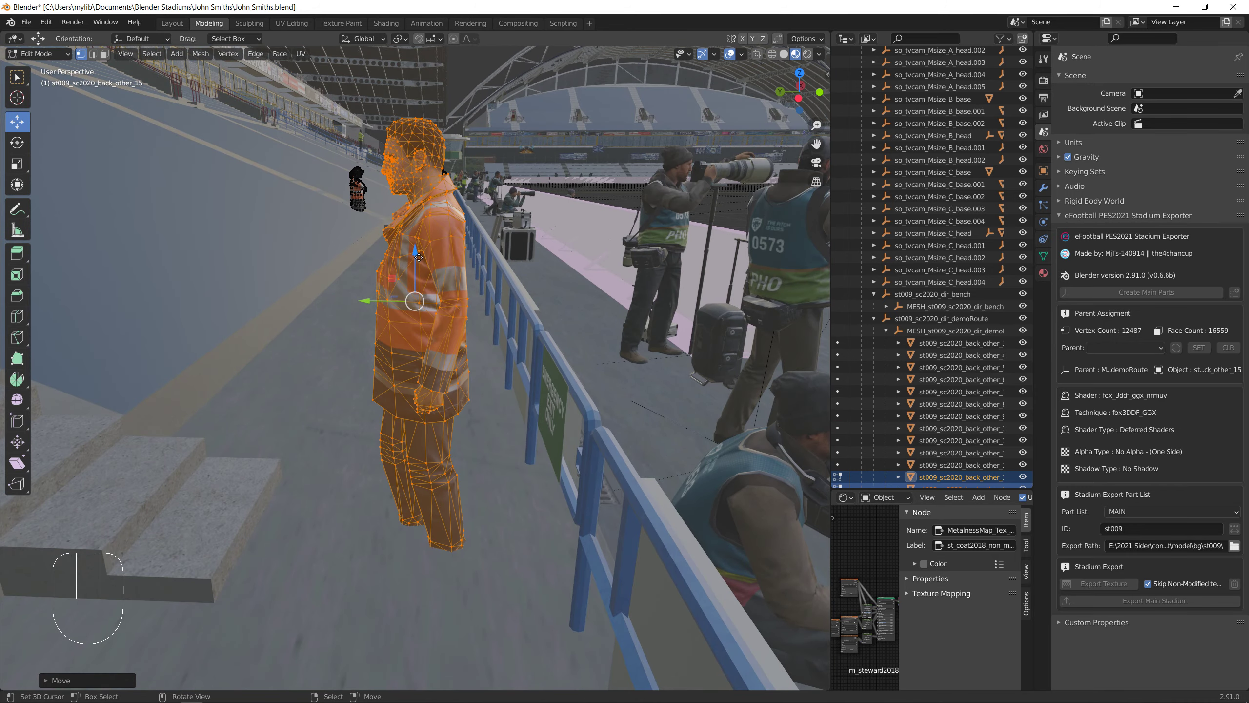
drag(419, 256, 445, 222)
Select and frame the capped steward sunk into the seating block beside the next staircase
middle_drag(445, 221, 261, 487)
scroll(532, 371, up, 5)
shift+middle_drag(533, 371, 345, 488)
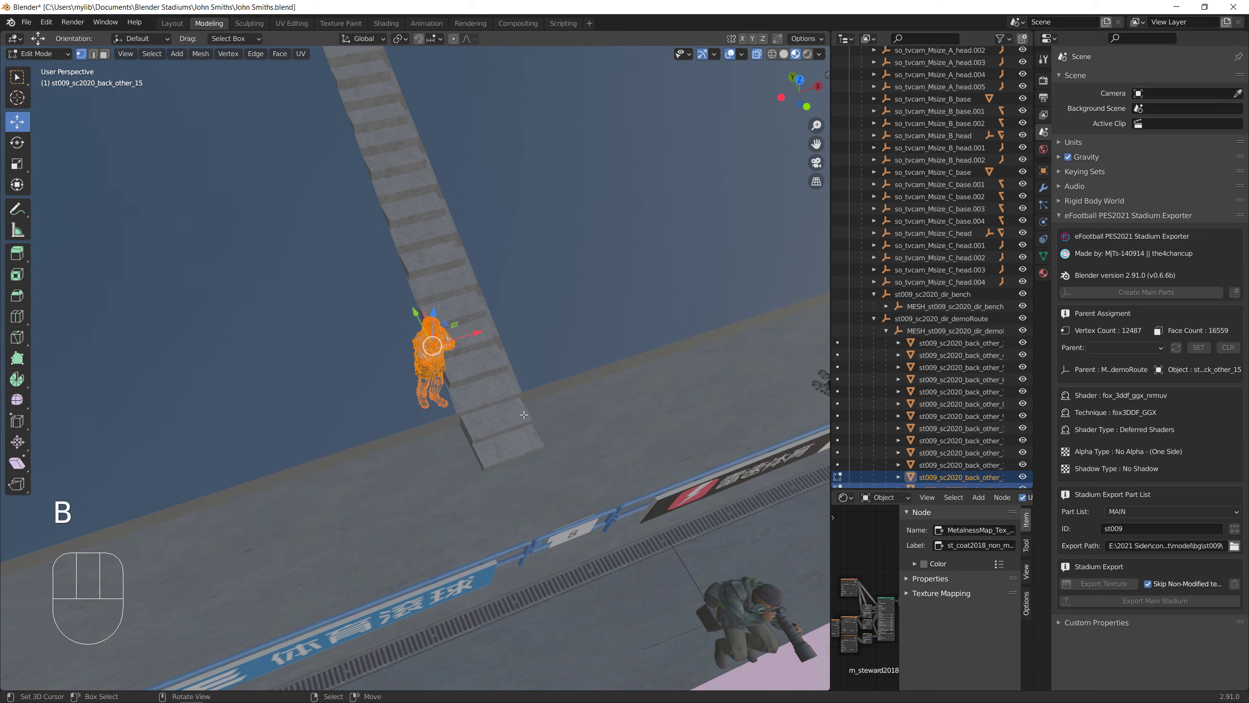
middle_drag(523, 414, 457, 376)
scroll(457, 377, up, 2)
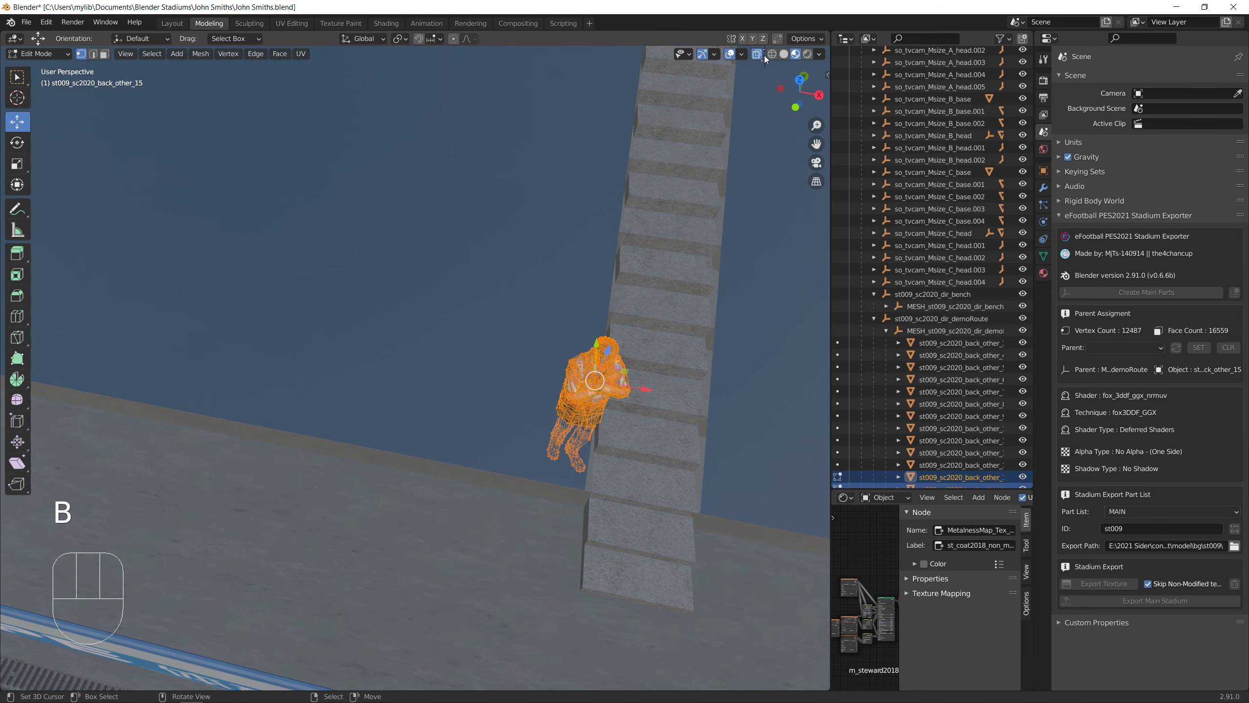
click(126, 53)
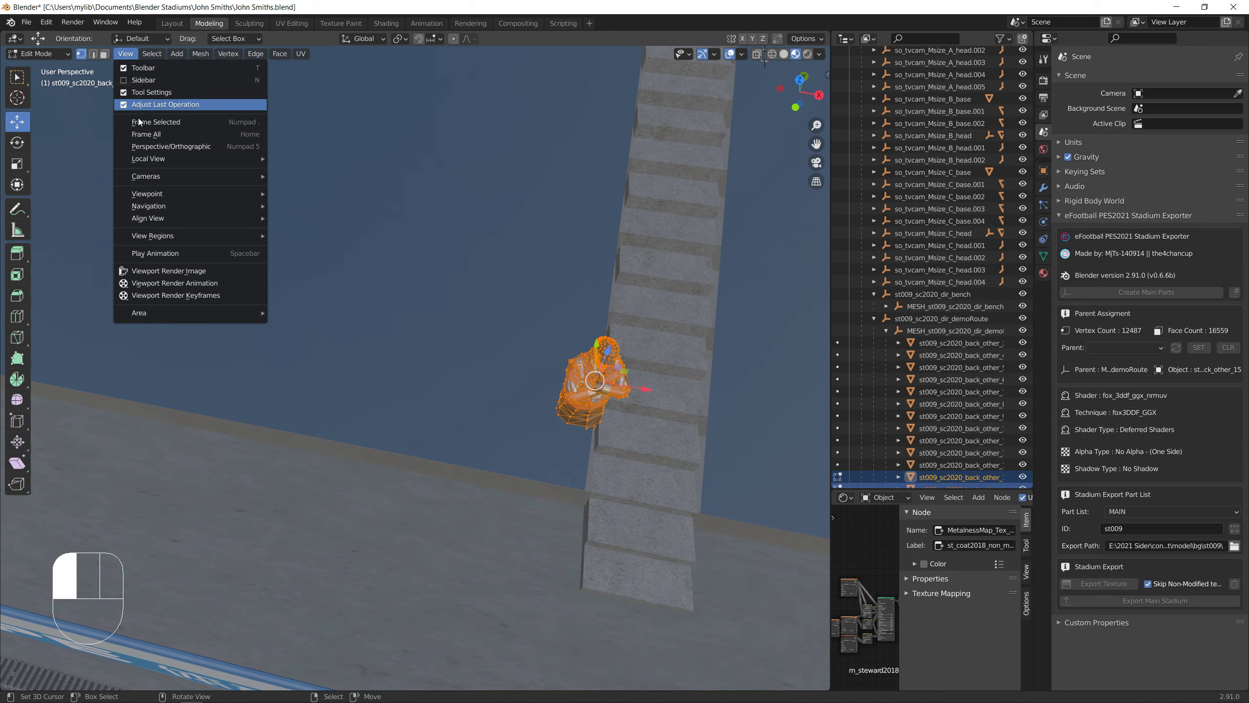
click(147, 123)
Move the capped steward sideways onto the staircase and raise the figure so it stands on the steps
key(g)
drag(506, 312, 694, 343)
drag(617, 282, 703, 62)
scroll(665, 196, down, 3)
scroll(665, 196, down, 4)
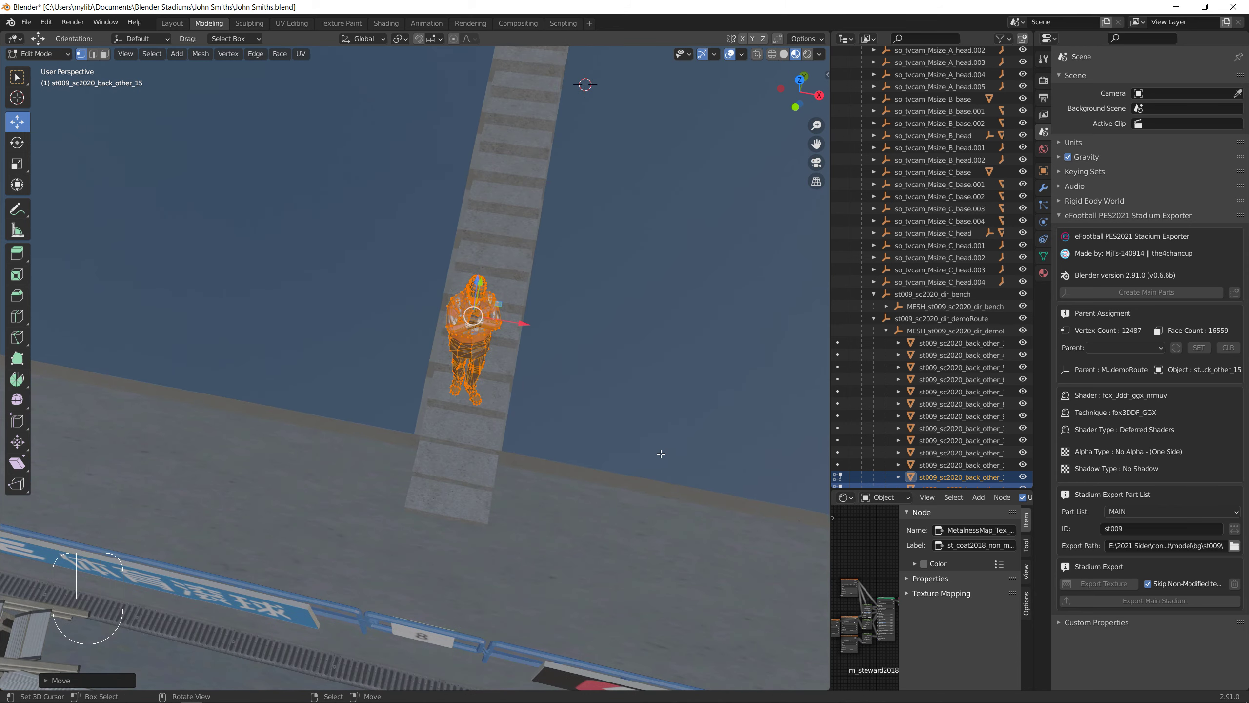
Select the steward behind the LEISU.COM board and move him along the walkway to the foot of the next staircase
shift+middle_drag(655, 450, 321, 329)
scroll(320, 329, down, 3)
shift+middle_drag(521, 416, 369, 348)
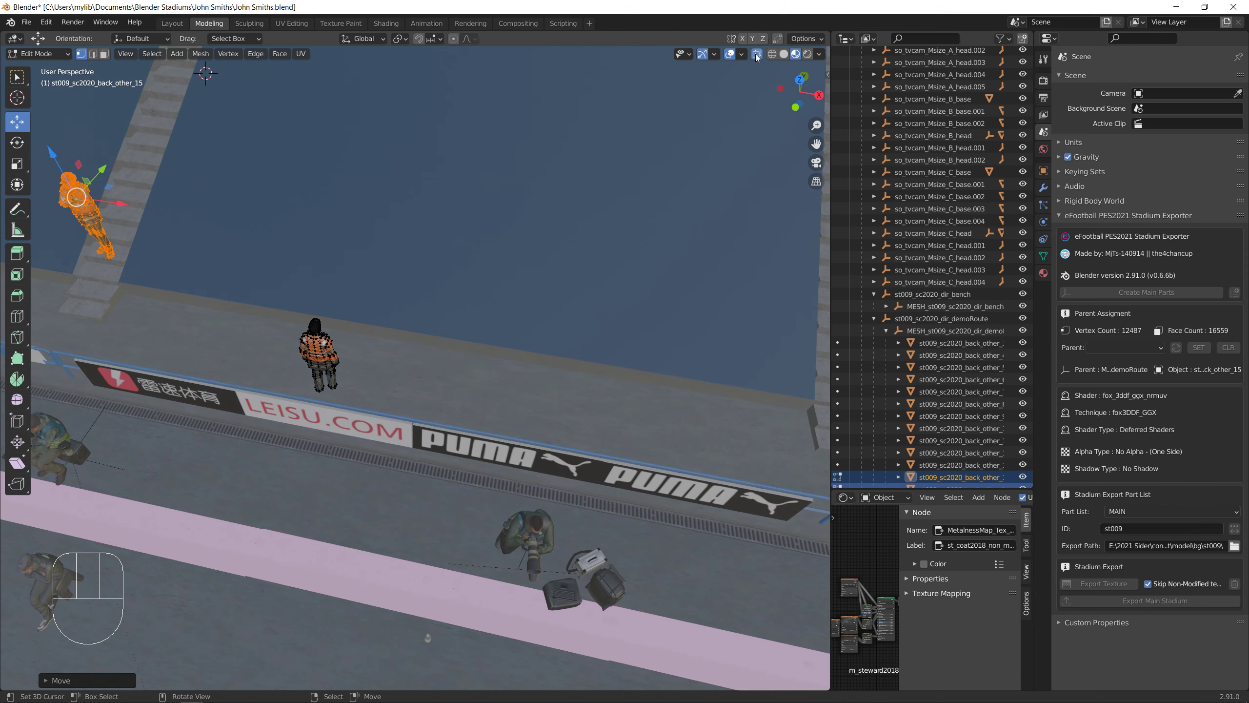
drag(325, 363, 351, 399)
scroll(351, 399, down, 9)
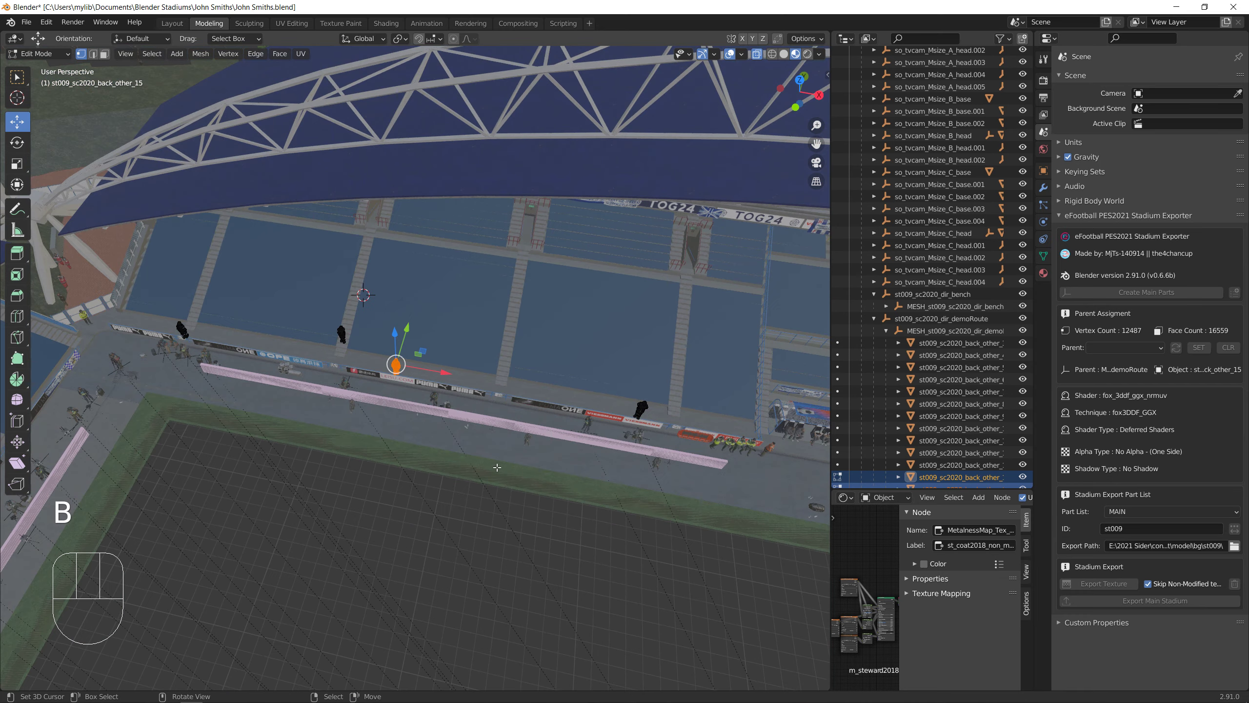
scroll(503, 476, up, 3)
drag(434, 368, 625, 400)
shift+middle_drag(625, 401, 411, 375)
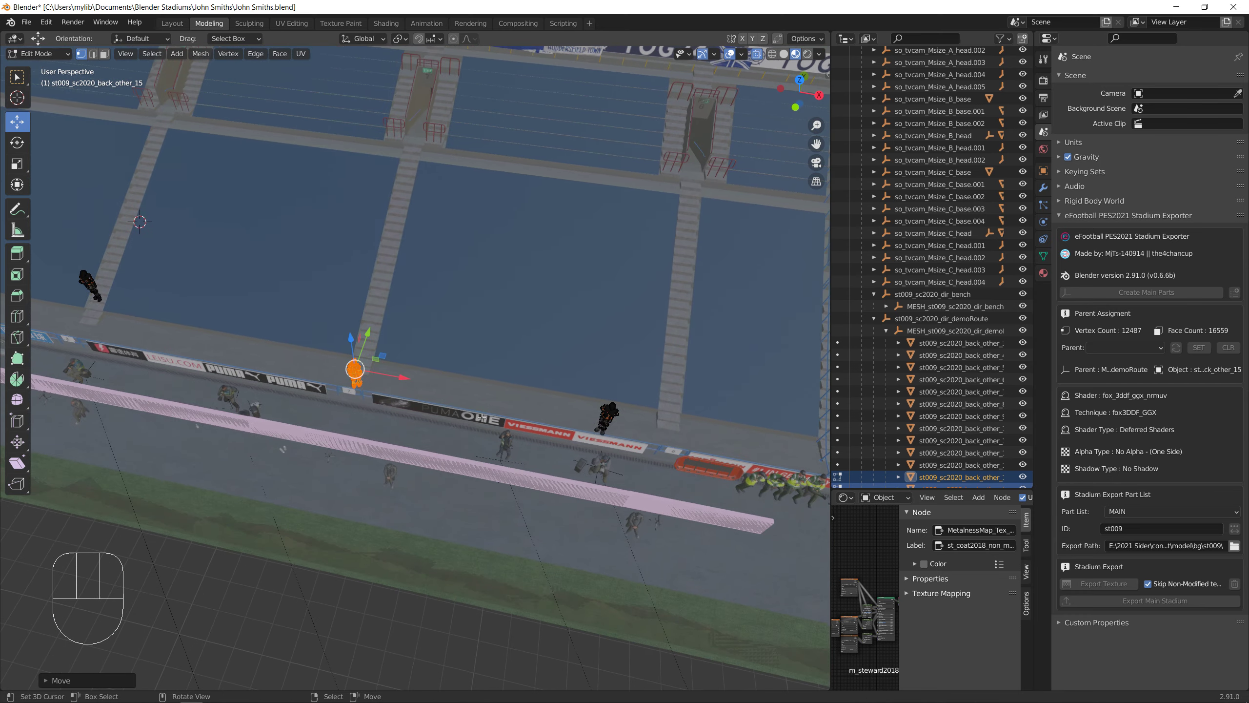
Frame the steward beside the PUMA ONE board and raise the figure so his feet rest on the walkway
scroll(408, 368, up, 5)
shift+middle_drag(253, 353, 408, 425)
scroll(456, 443, up, 5)
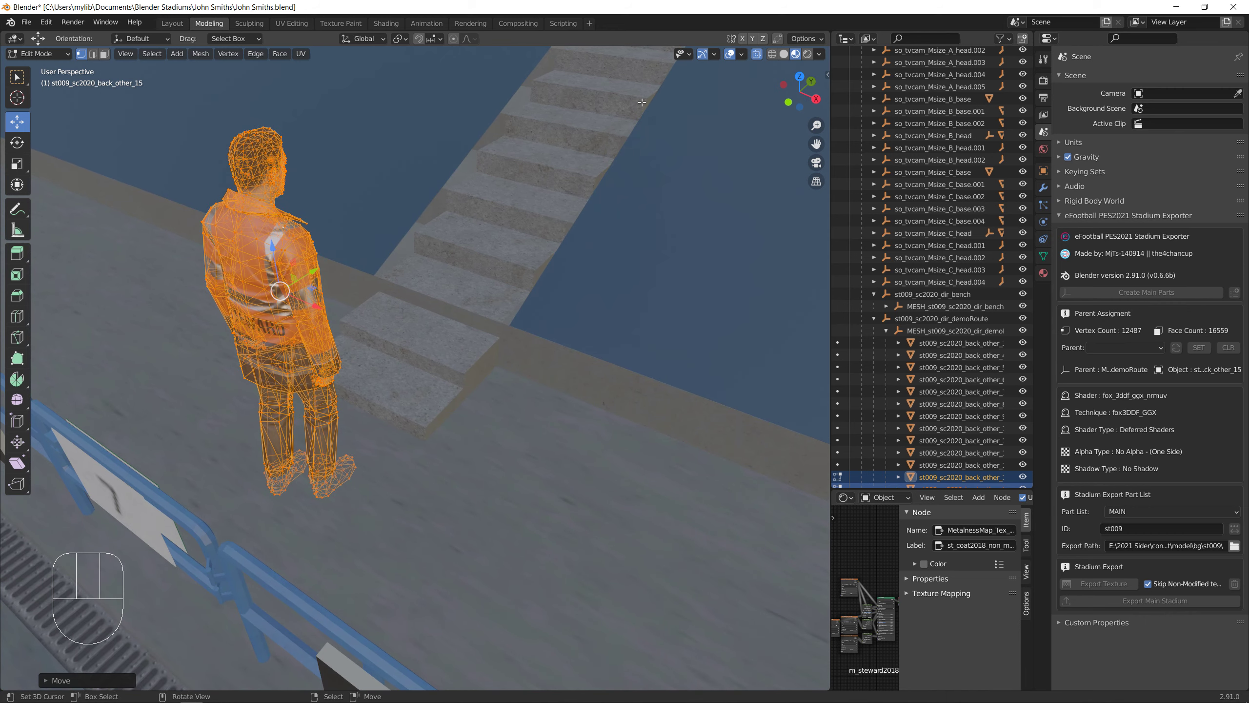
click(757, 55)
drag(273, 251, 266, 221)
Select the steward behind the VIESSMANN board and move him along the walkway to the foot of the nearby staircase
scroll(266, 221, down, 9)
shift+middle_drag(601, 423, 275, 329)
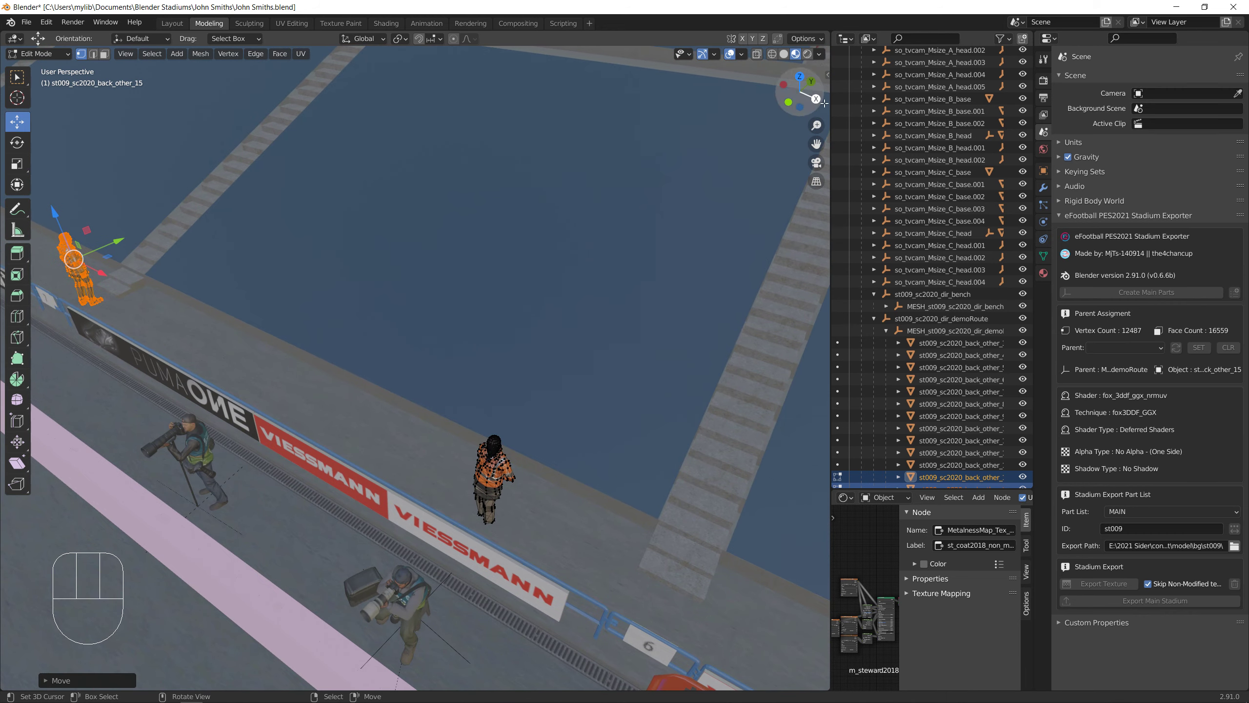
key(b)
drag(413, 394, 605, 536)
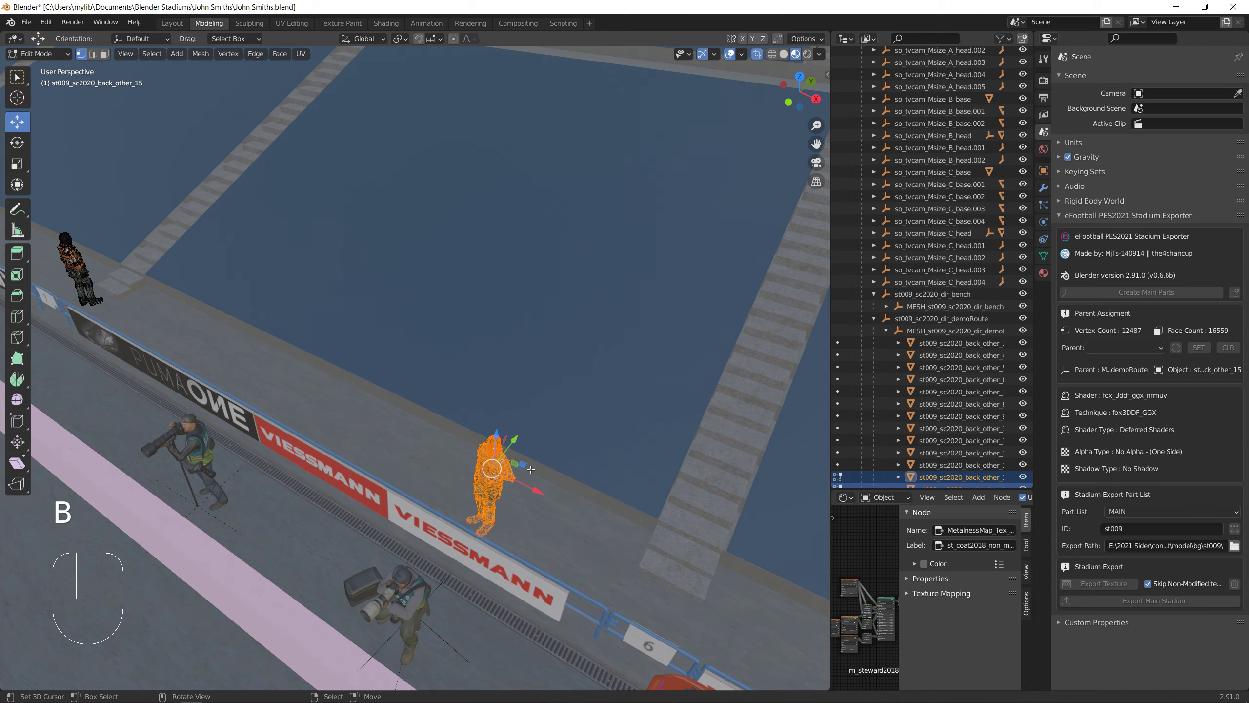
drag(534, 471, 626, 541)
drag(733, 592, 731, 591)
shift+middle_drag(731, 591, 507, 443)
Frame the steward with his hands behind his back at the staircase and raise him onto the walkway
scroll(507, 443, up, 7)
middle_drag(571, 496, 529, 465)
shift+middle_drag(529, 465, 625, 409)
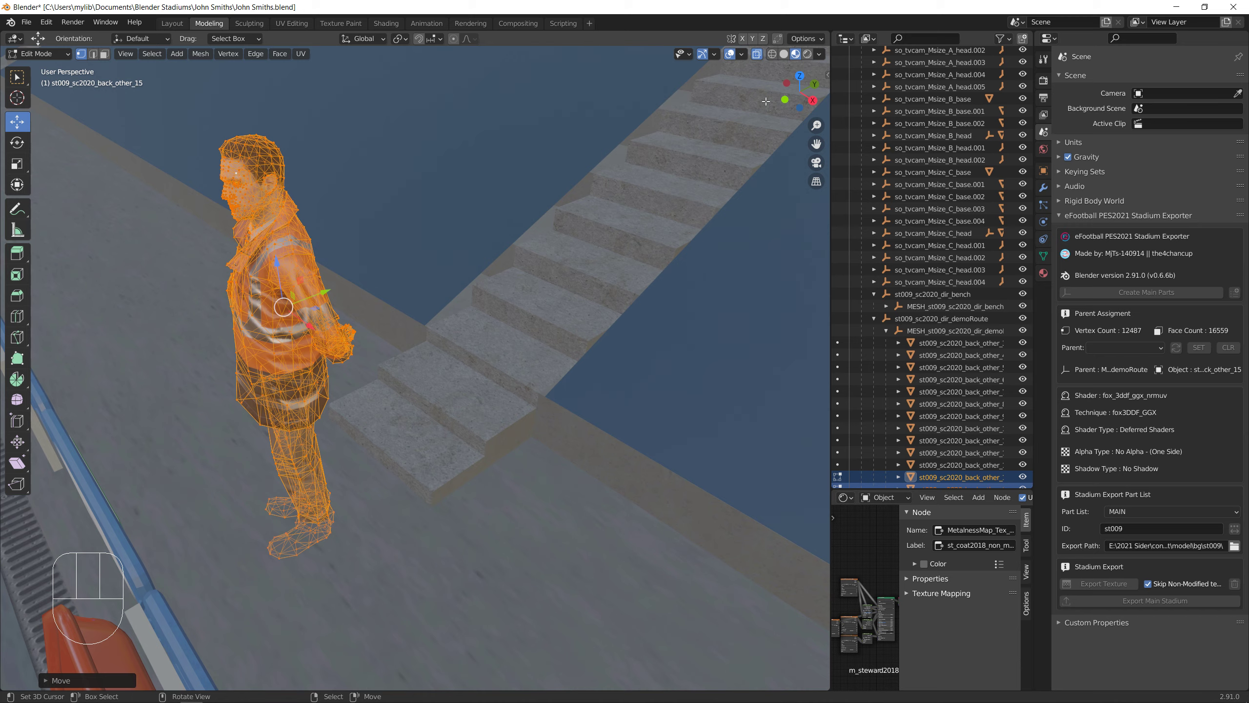
click(757, 54)
drag(282, 272, 304, 228)
Select the steward behind the NORTHERN COMMERCIALS board past the tunnel and move him sideways to the next staircase
scroll(546, 417, down, 12)
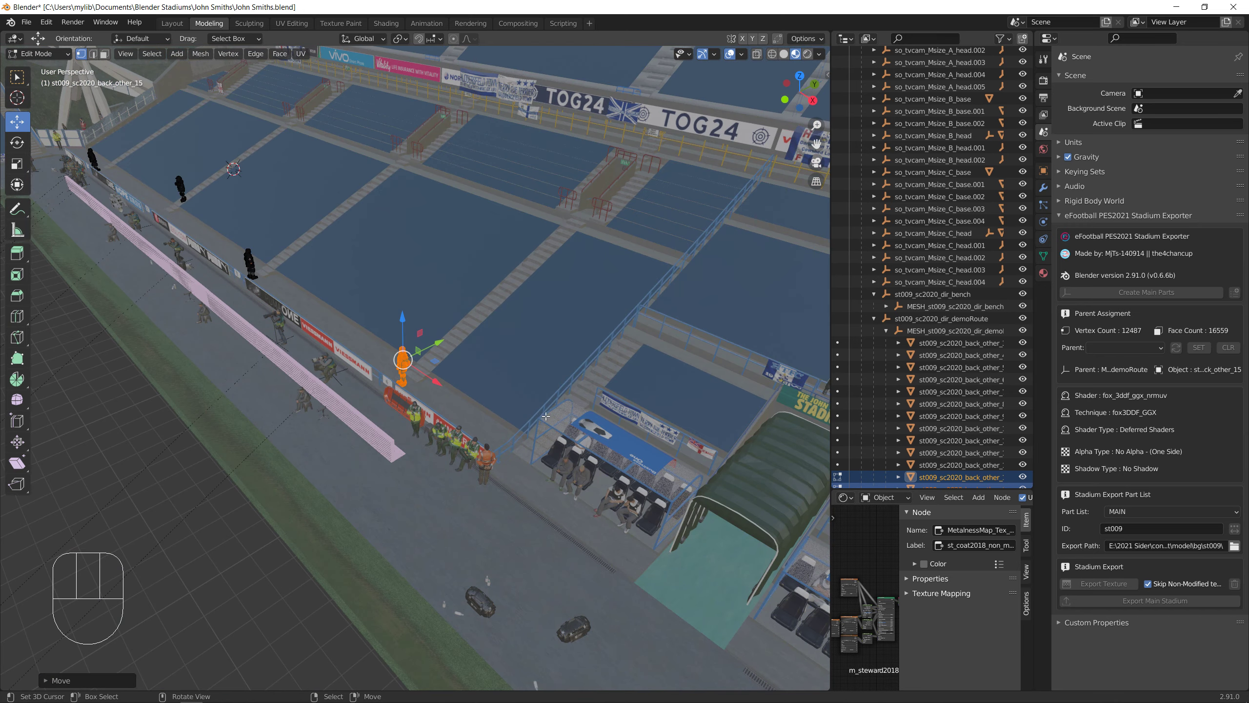
shift+middle_drag(546, 417, 349, 225)
middle_drag(565, 374, 170, 317)
scroll(418, 384, down, 2)
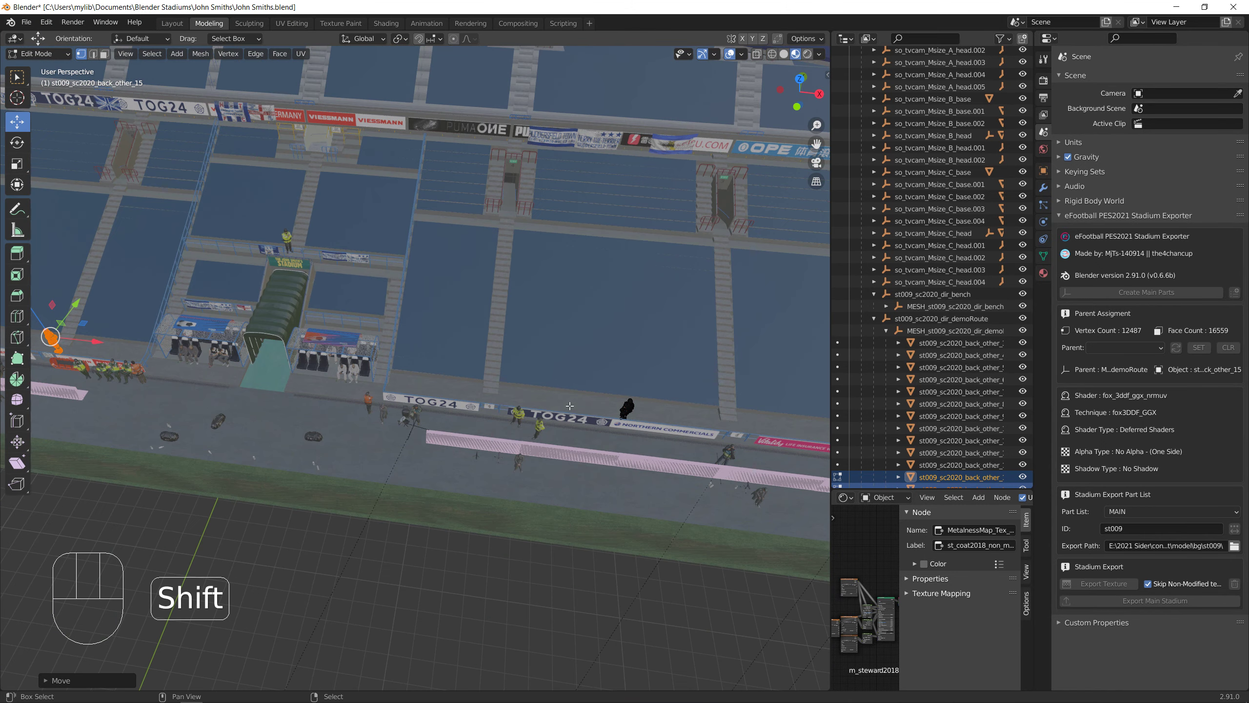
scroll(469, 401, up, 8)
shift+middle_drag(681, 496, 472, 405)
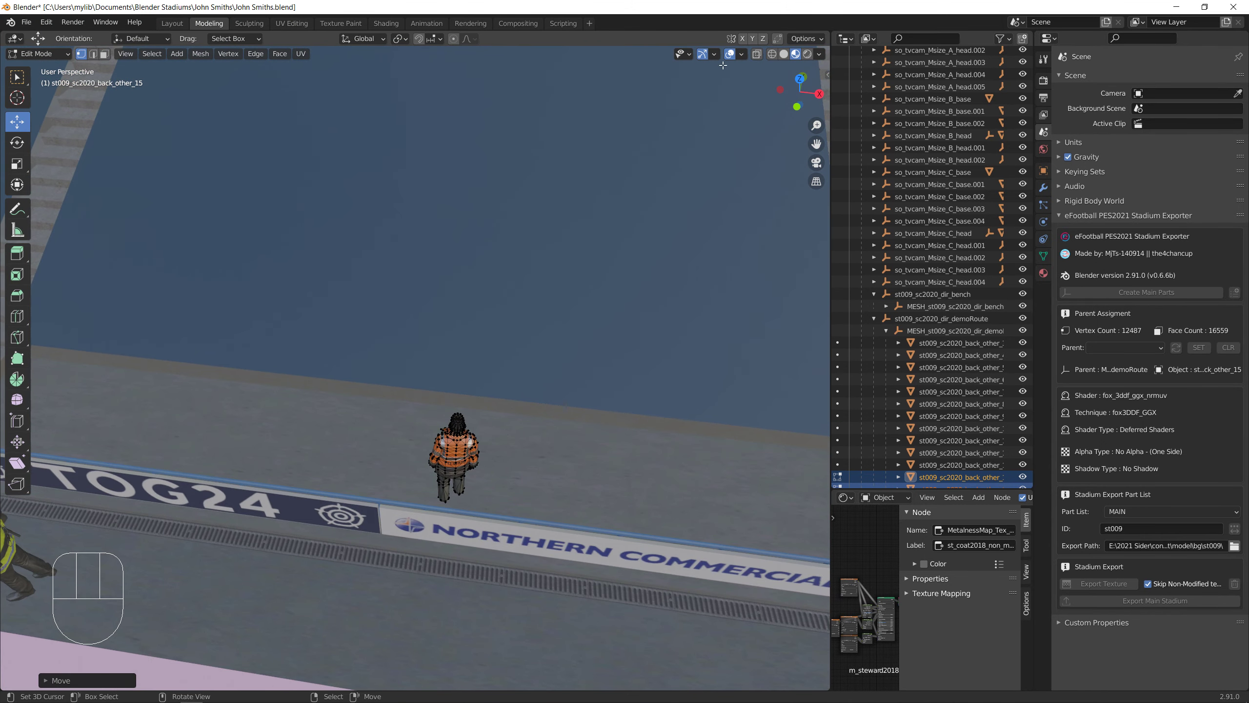
click(759, 57)
scroll(639, 320, down, 5)
drag(477, 396, 625, 414)
Frame the relocated steward beyond the tunnel from behind and raise him to stand on the walkway
middle_drag(624, 414, 374, 142)
scroll(462, 404, up, 8)
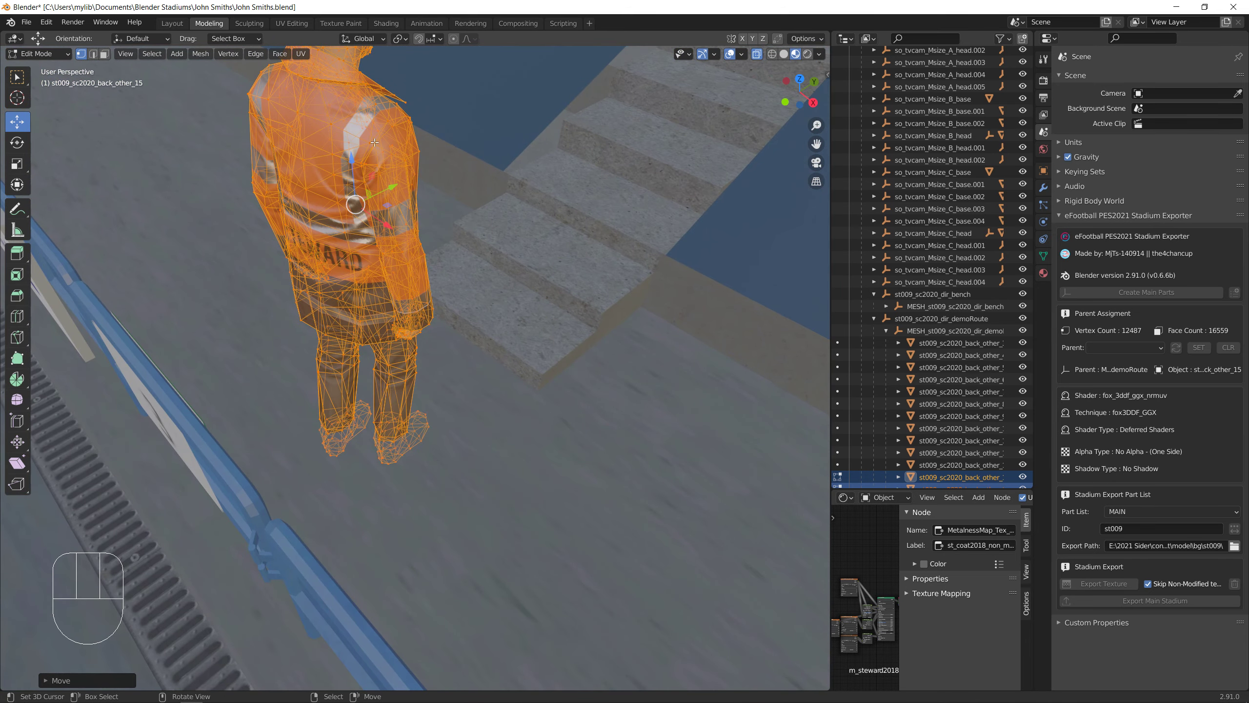
click(756, 53)
drag(353, 157, 381, 105)
Select the next steward standing just past the following staircase and move him back along the walkway to its foot
scroll(381, 105, down, 12)
shift+middle_drag(635, 466, 508, 408)
scroll(390, 341, up, 10)
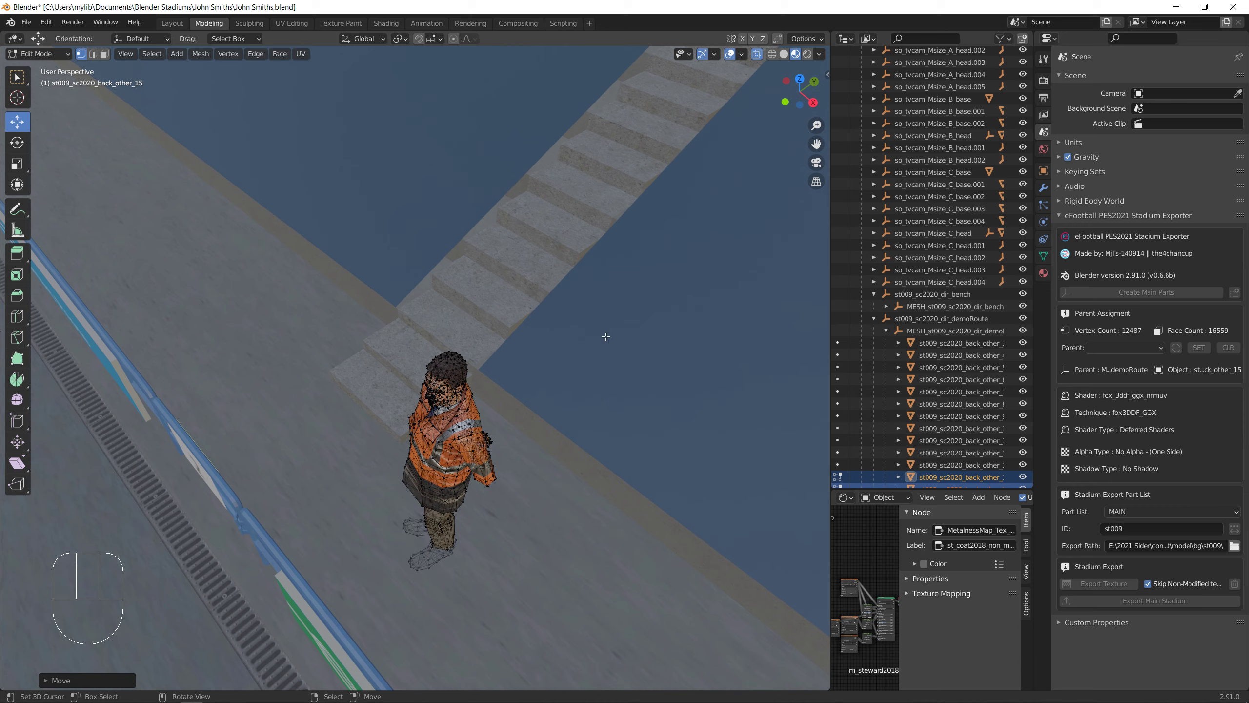
key(b)
drag(411, 337, 614, 576)
drag(484, 462, 369, 363)
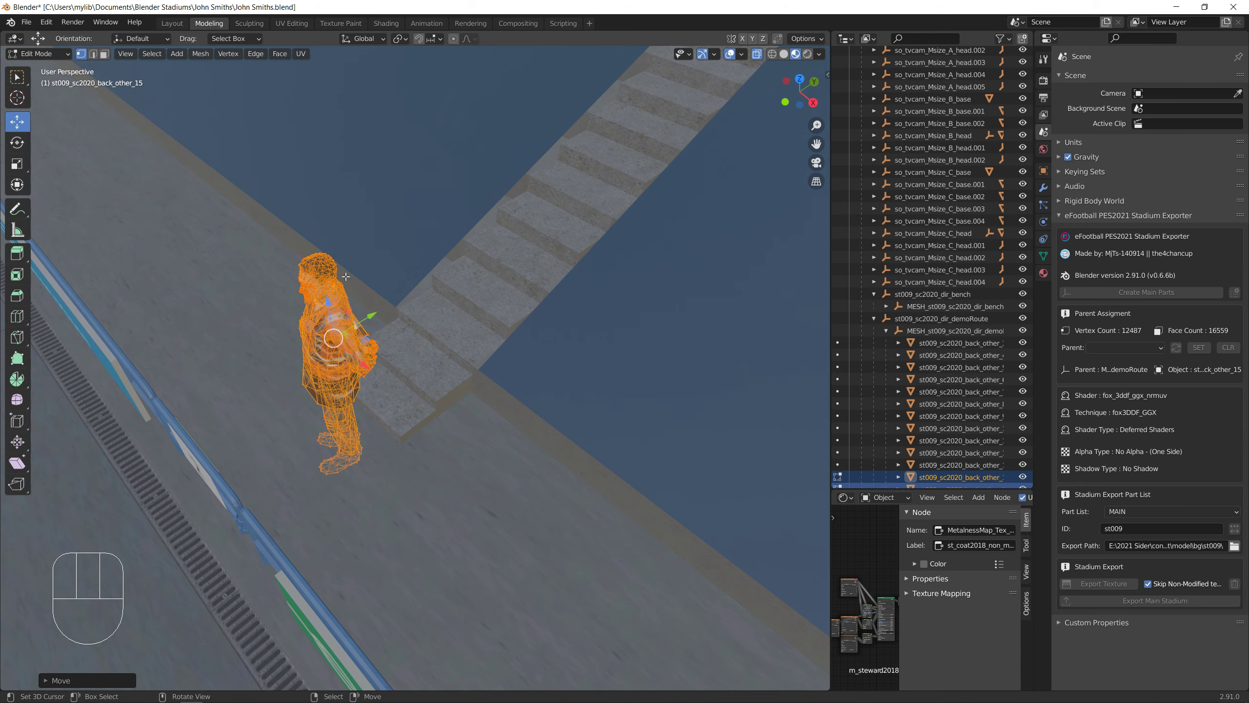
Raise the steward at that staircase vertically until his feet meet the walkway
click(756, 58)
key(g)
key(z)
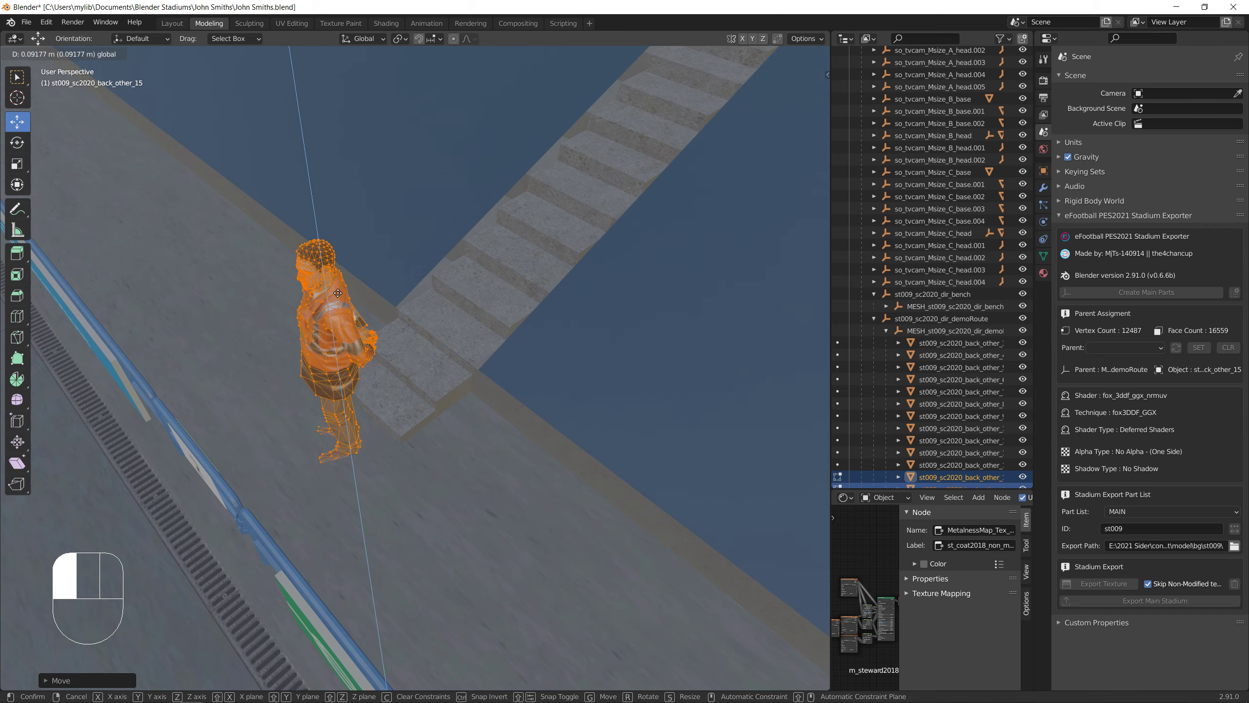
drag(339, 287, 338, 285)
Select the steward behind the TOG24 board near the corner and move him to the staircase beside the GoDaddy board
scroll(338, 287, down, 8)
shift+middle_drag(693, 487, 537, 332)
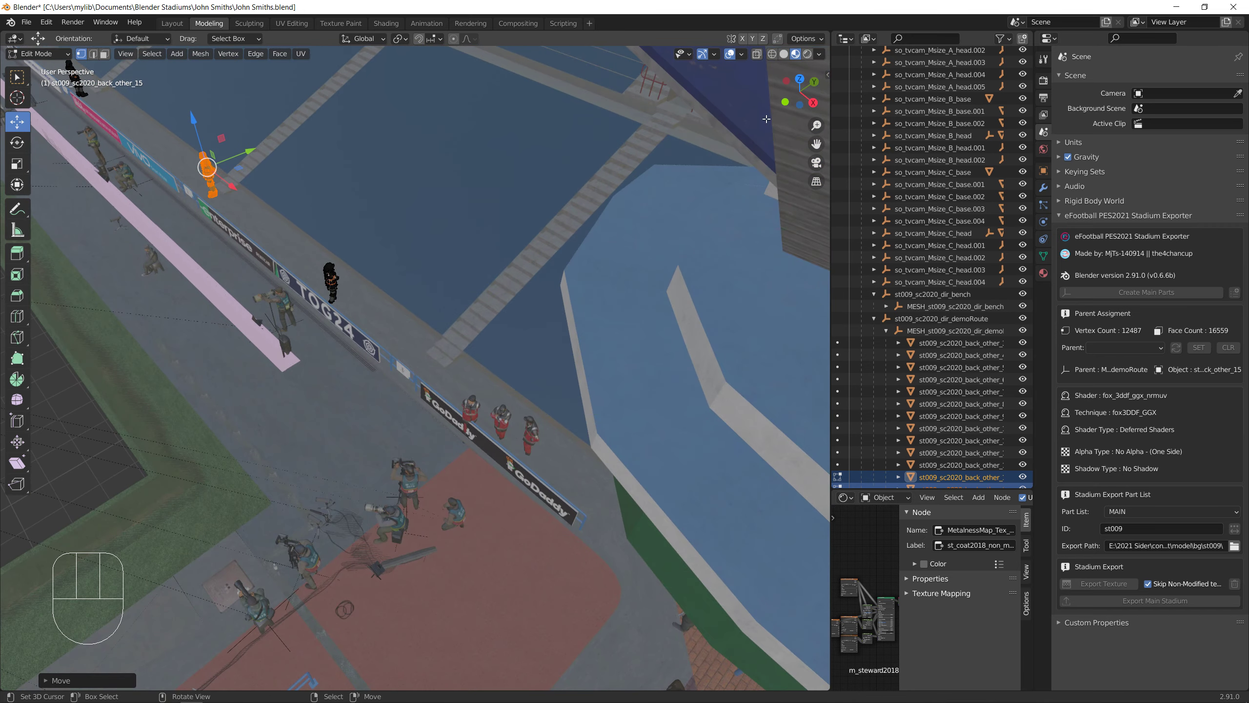
scroll(334, 327, up, 8)
scroll(334, 326, down, 4)
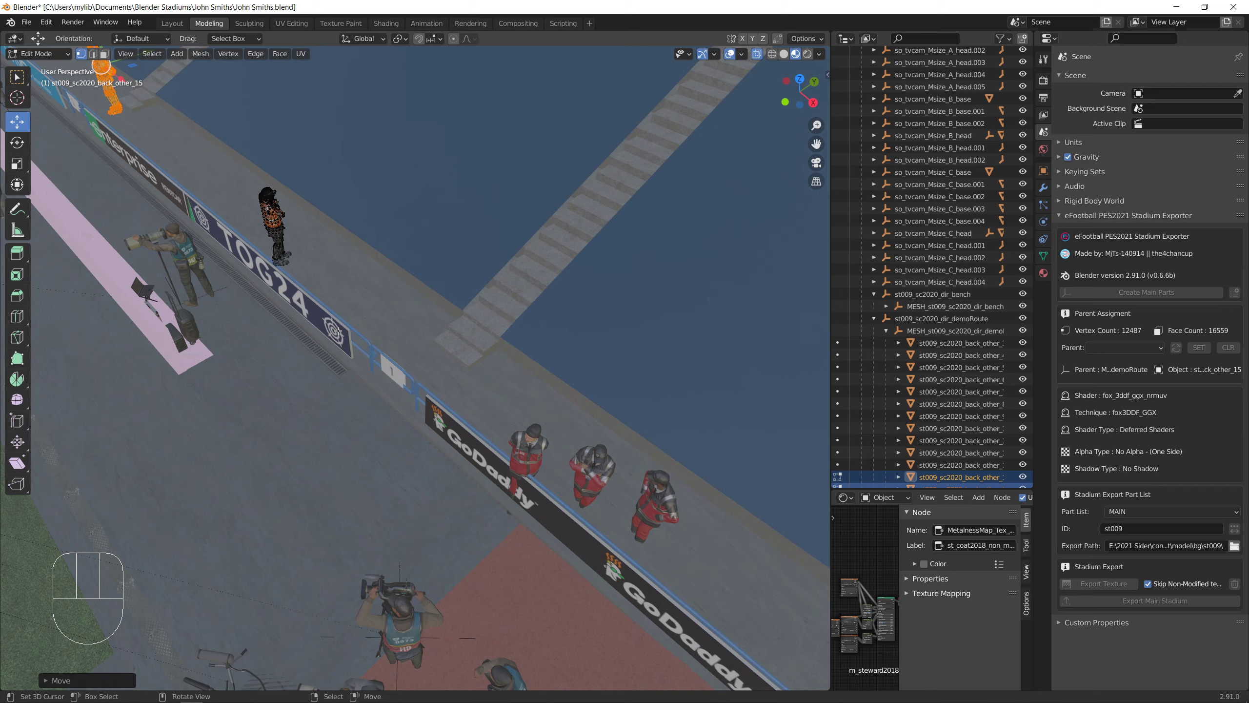
shift+middle_drag(278, 215, 309, 297)
drag(340, 328, 494, 473)
shift+middle_drag(479, 491, 464, 479)
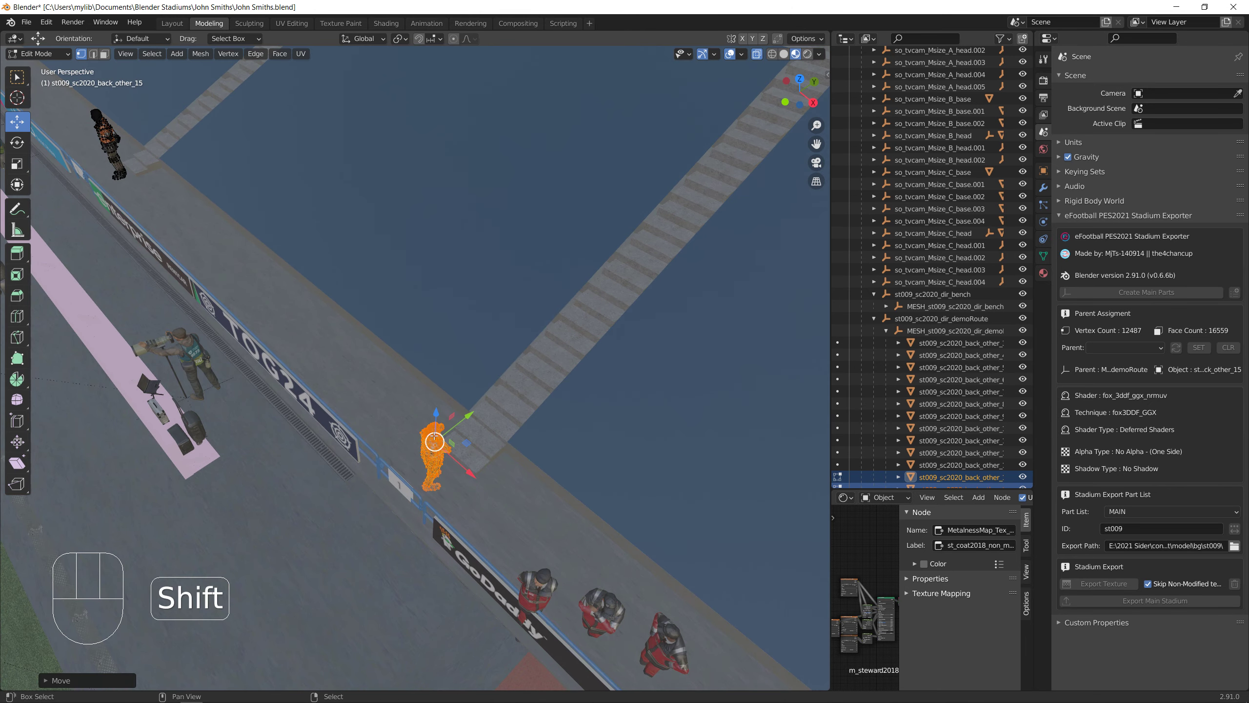
Frame the capped steward beside the GoDaddy board and raise him onto the walkway
shift+middle_drag(434, 436, 420, 294)
ctrl+middle_drag(428, 378, 412, 411)
click(757, 54)
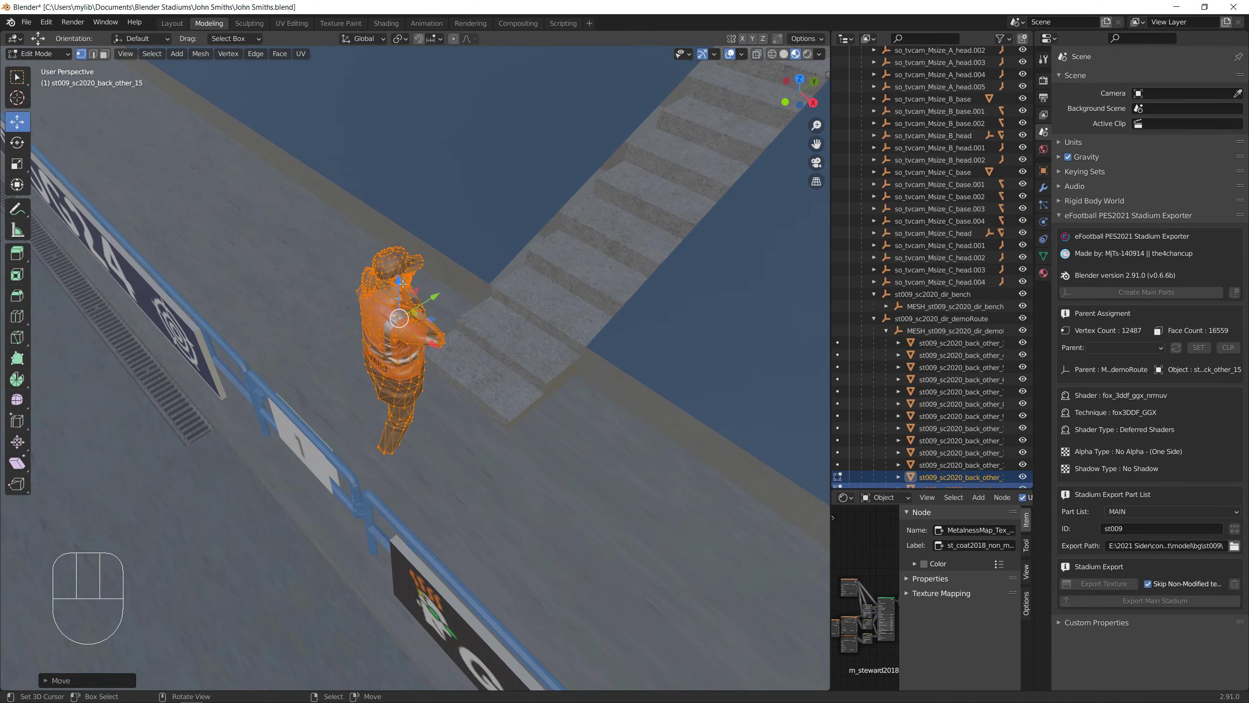
drag(402, 284, 418, 263)
Review the stewards along the stand, switch editing to the st009_sc2020_back_other_17 mesh and examine where its parts lie
scroll(419, 263, down, 12)
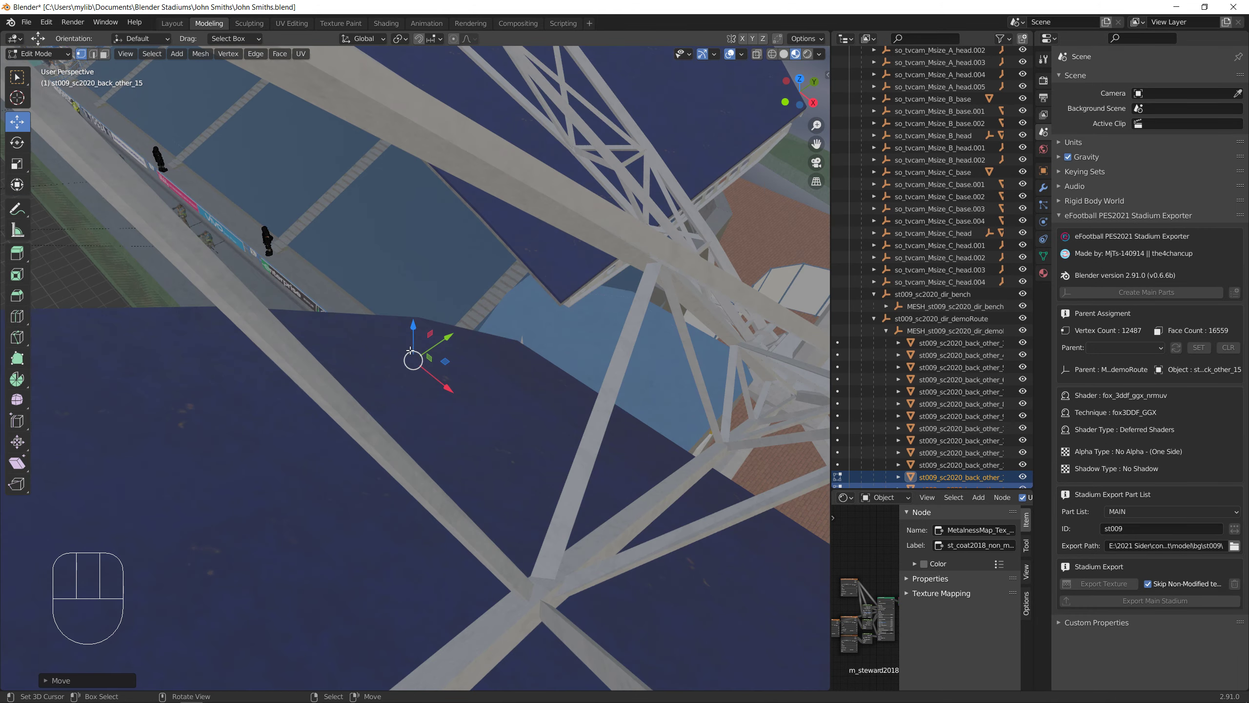
middle_drag(419, 263, 826, 433)
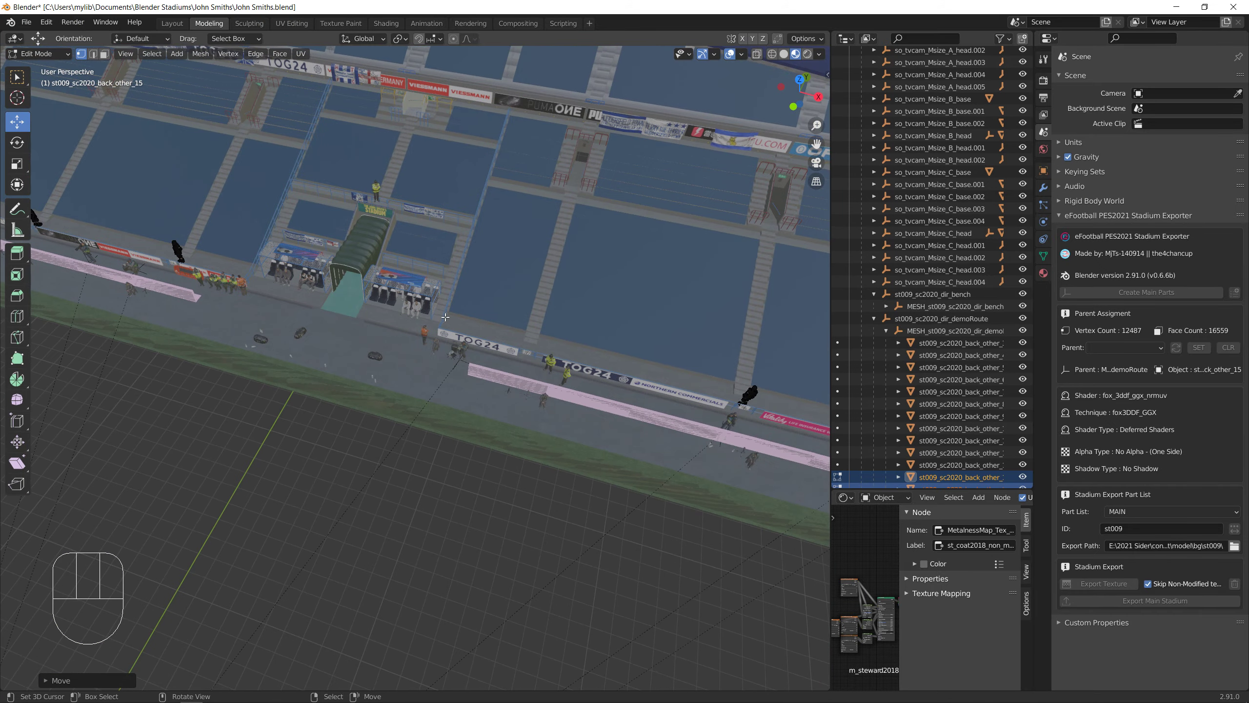
scroll(457, 318, down, 2)
shift+middle_drag(189, 347, 380, 375)
scroll(906, 426, down, 1)
scroll(910, 418, down, 4)
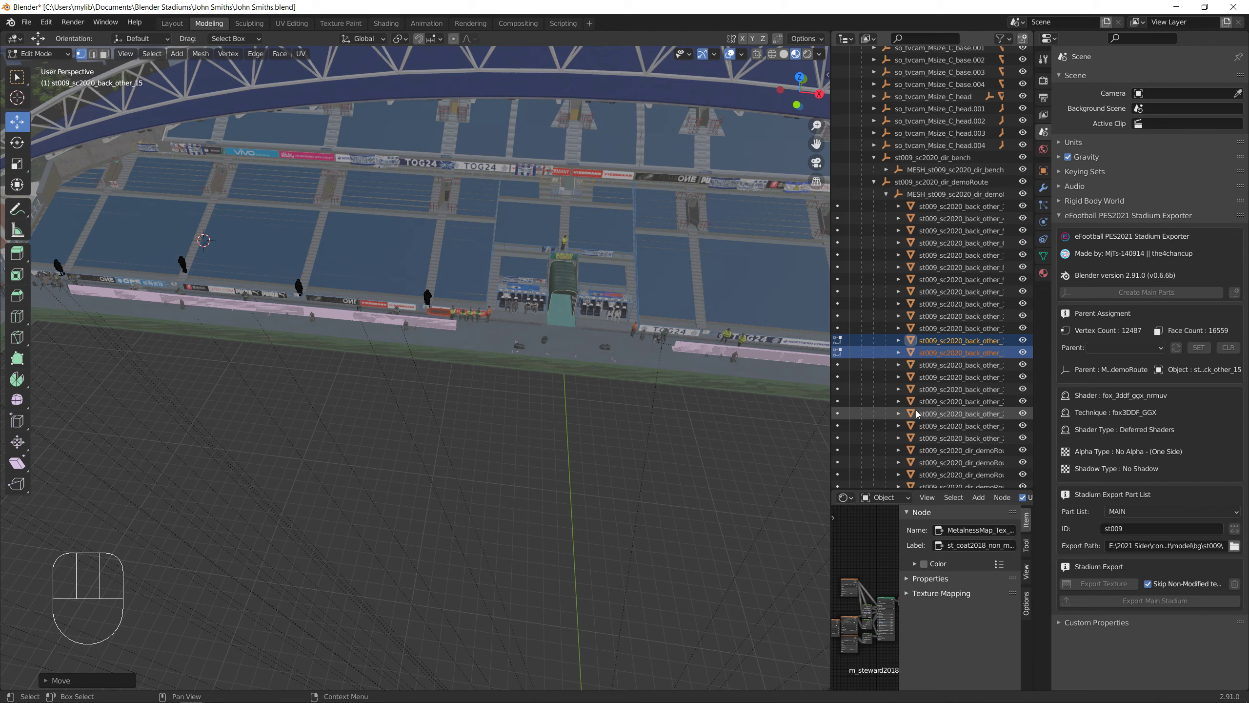
click(838, 365)
scroll(574, 347, up, 5)
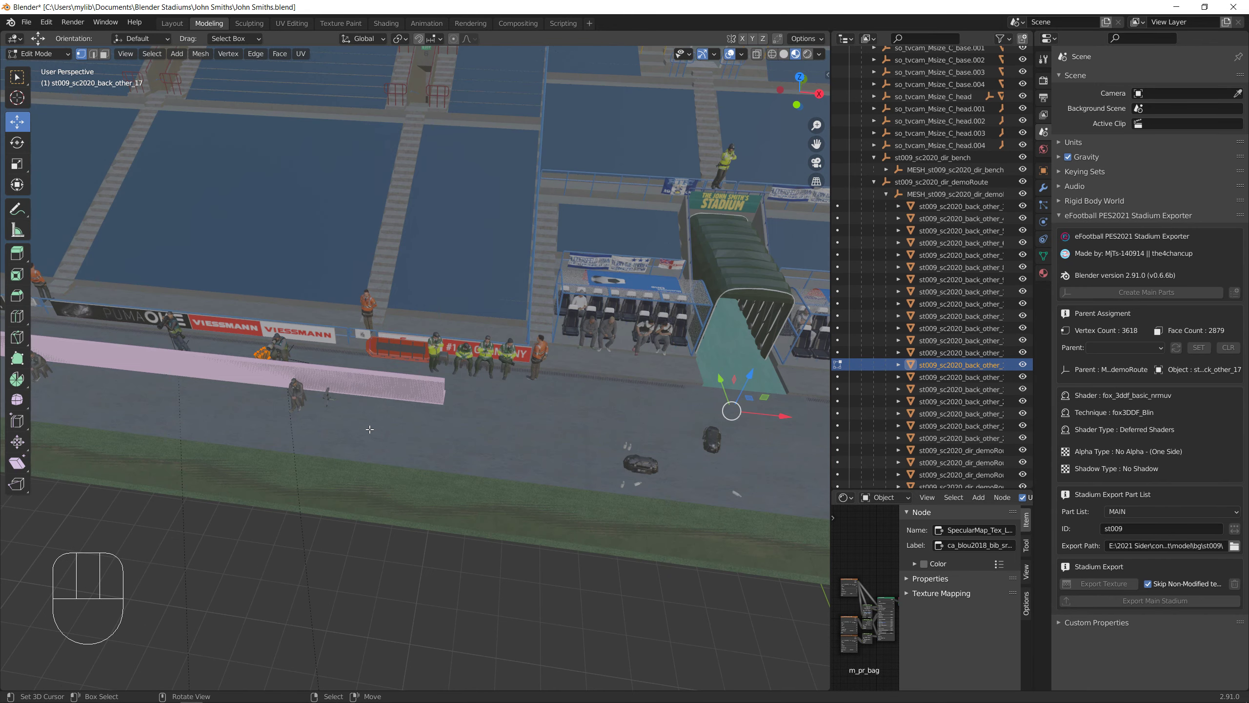
shift+middle_drag(738, 437, 733, 608)
scroll(320, 359, down, 5)
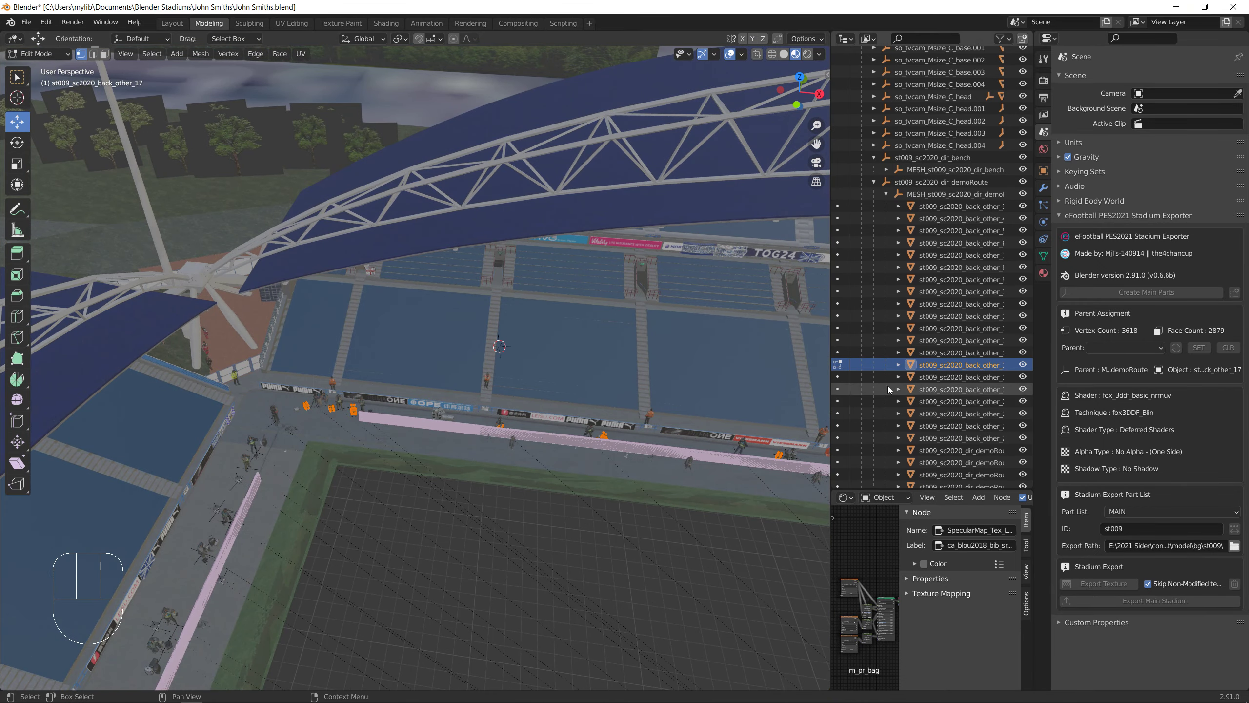
Switch editing through the meshes from st009_sc2020_back_other_18 to back_other_20 and examine the medical props and ball boys along the touchline
click(839, 378)
shift+middle_drag(787, 494, 418, 451)
scroll(417, 452, up, 8)
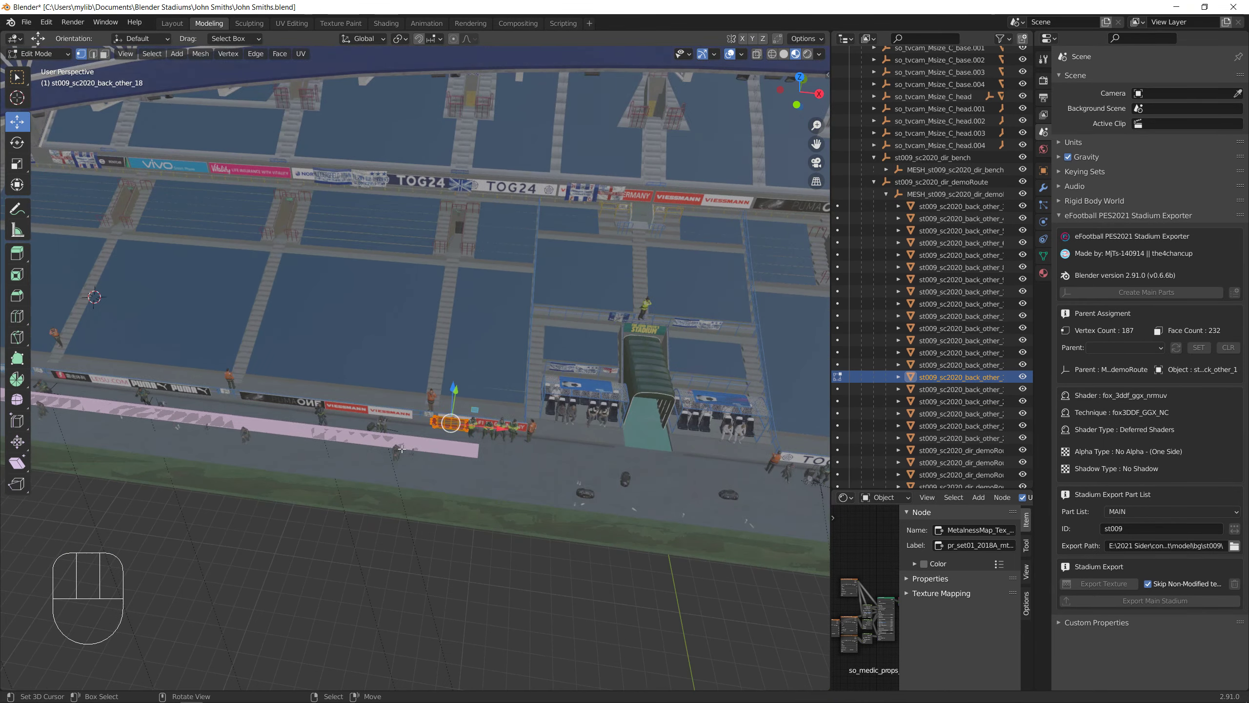
click(839, 390)
click(839, 401)
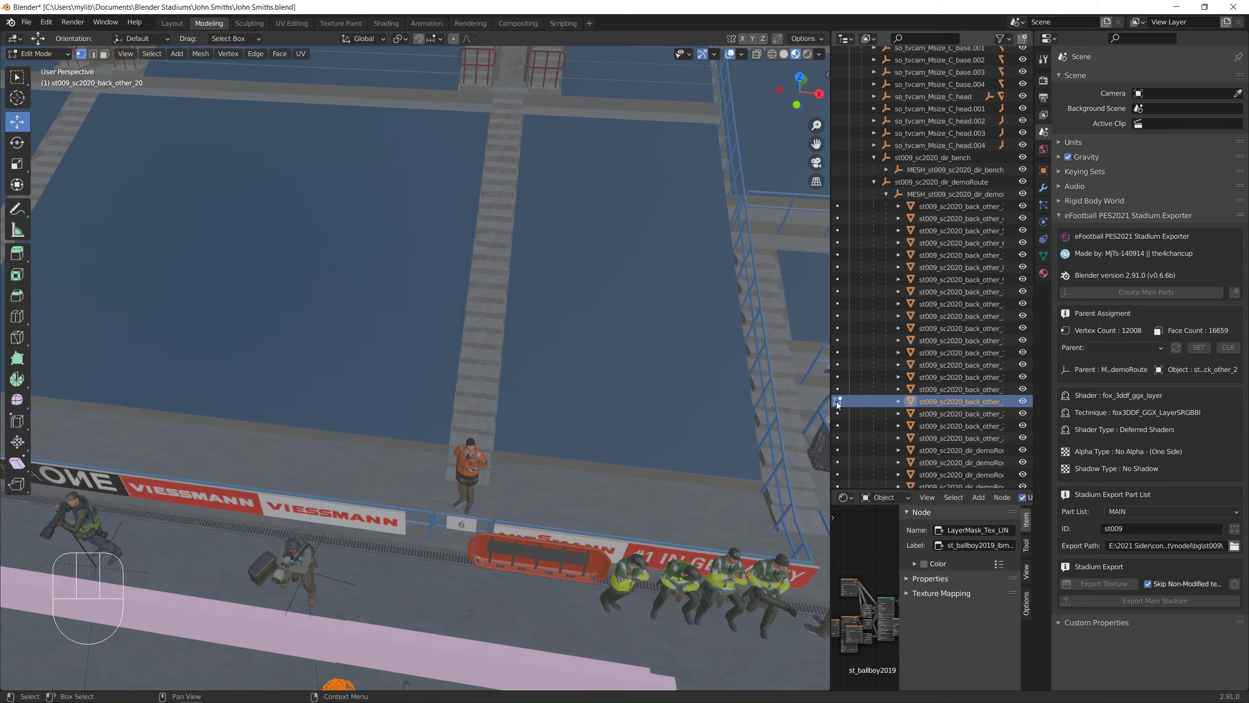
scroll(507, 494, down, 7)
shift+middle_drag(507, 493, 364, 454)
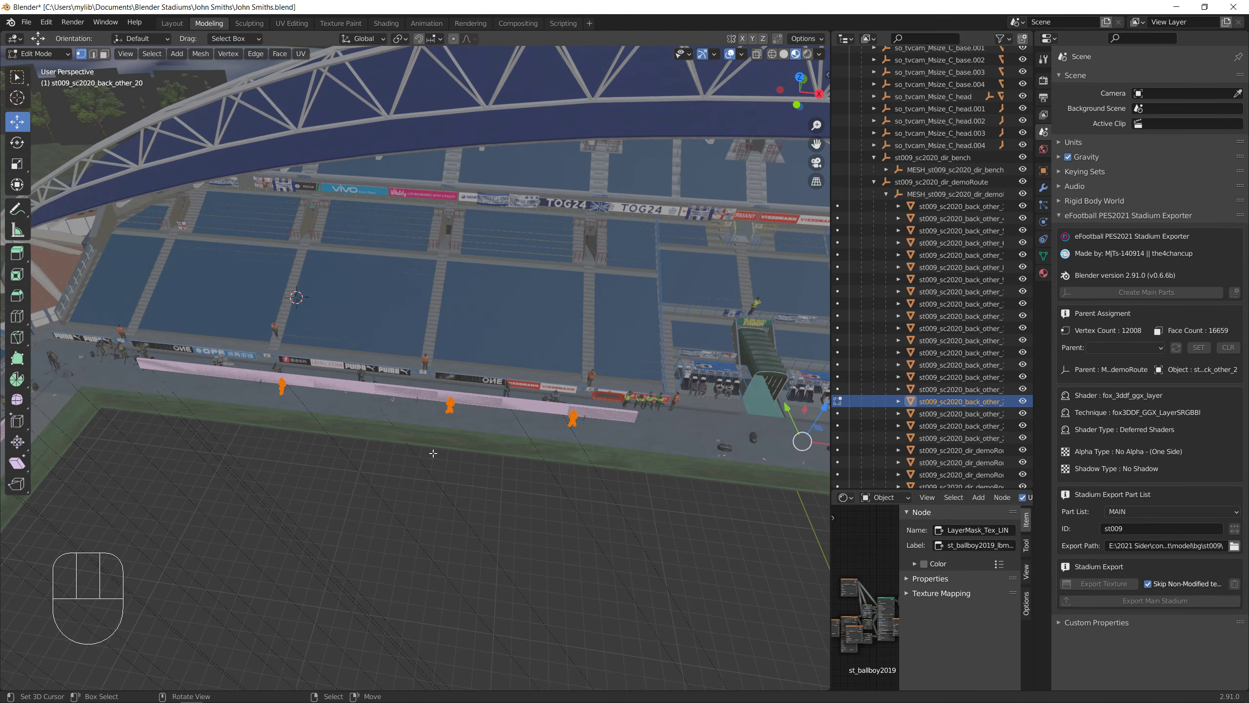
Switch editing through the bottle meshes st009_sc2020_back_other_22 and back_other_23 and examine their positions around the tunnel
click(839, 414)
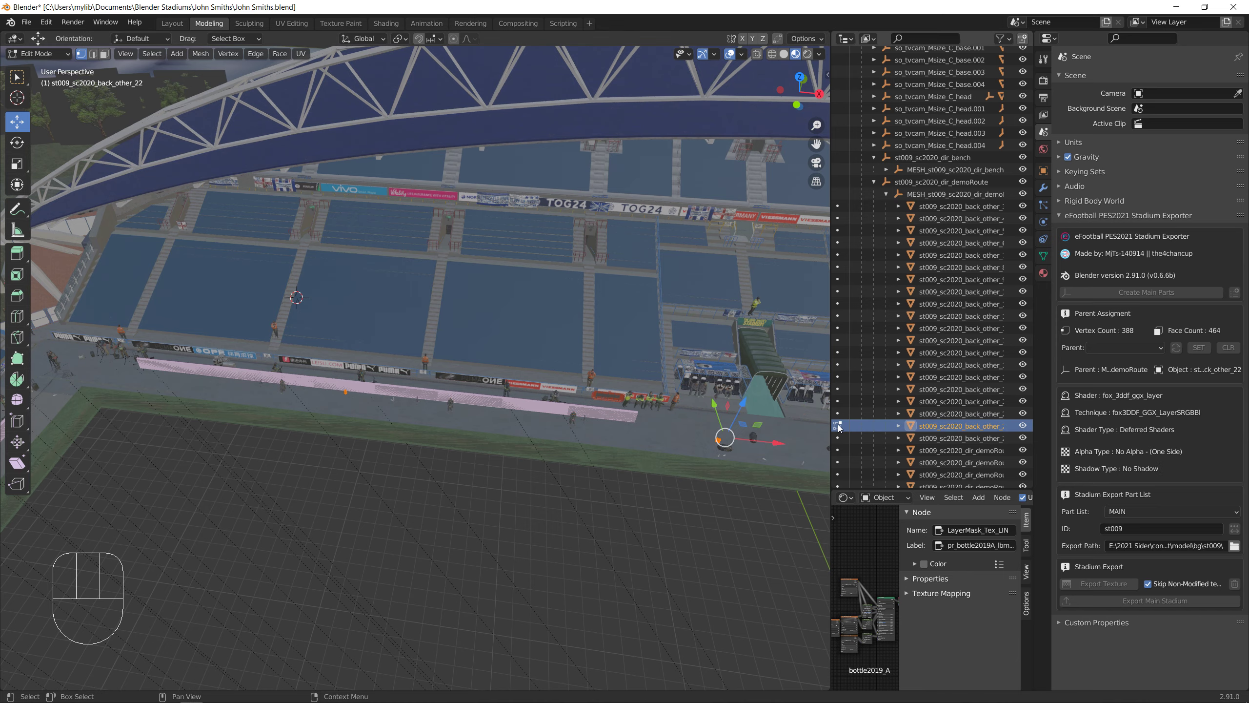
shift+middle_drag(541, 492, 423, 473)
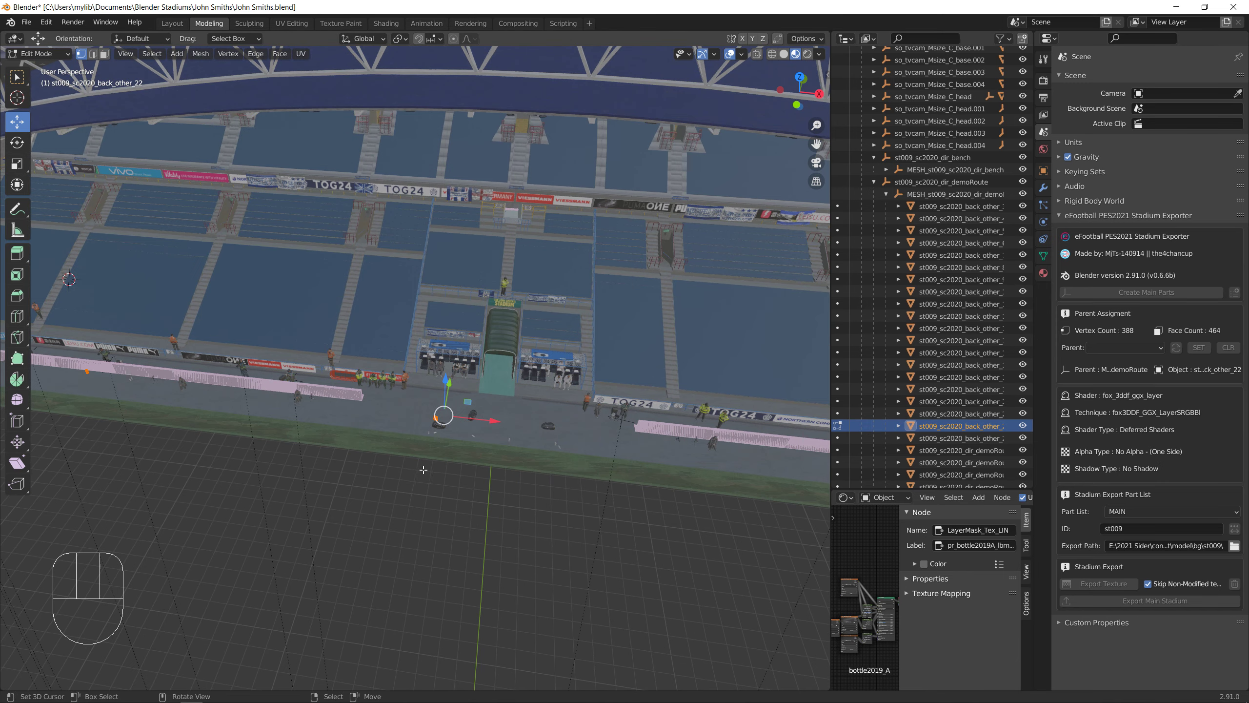
scroll(433, 473, up, 3)
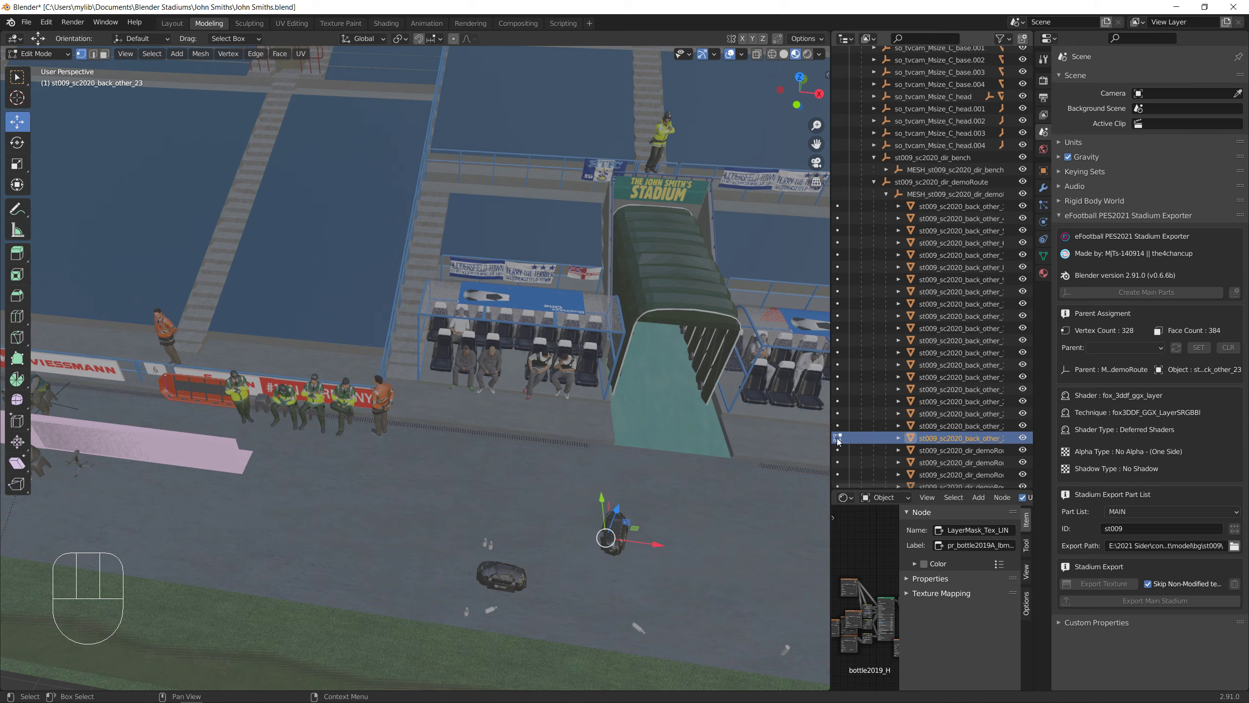
scroll(666, 475, down, 5)
shift+middle_drag(650, 486, 497, 505)
Switch editing to the st009_sc2020_dir_demoRoute_5 mesh and frame it beside the hooded ball boy near the dugout
click(847, 451)
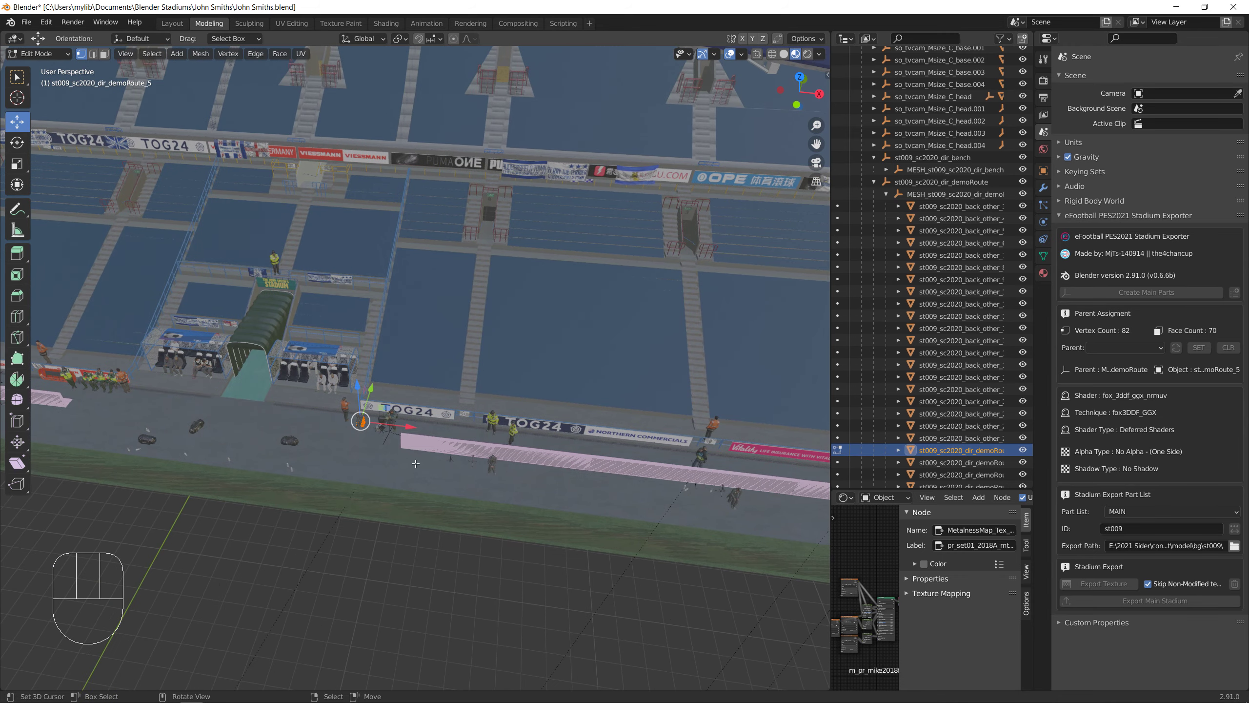
key(KP_Decimal)
shift+middle_drag(373, 499, 585, 424)
scroll(634, 502, up, 6)
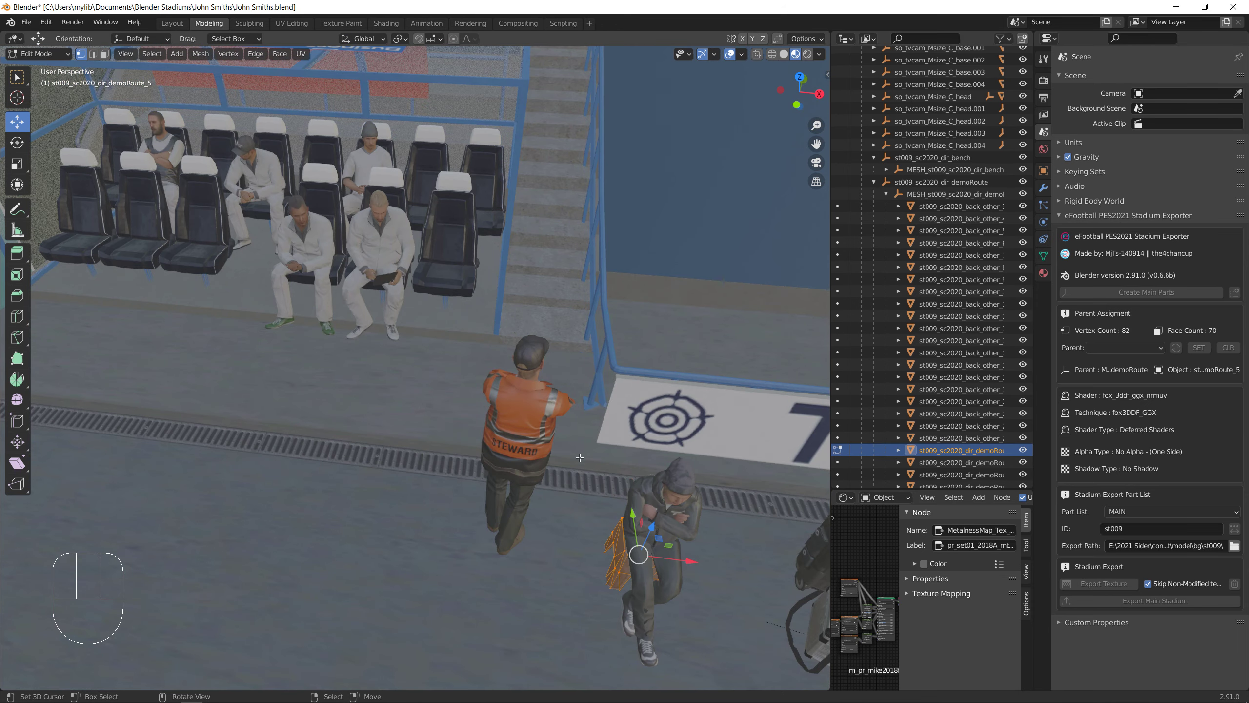
Select the hooded ball boy together with the demoRoute_5 item beside him and open both meshes for editing
key(Tab)
click(649, 498)
middle_drag(625, 508, 648, 520)
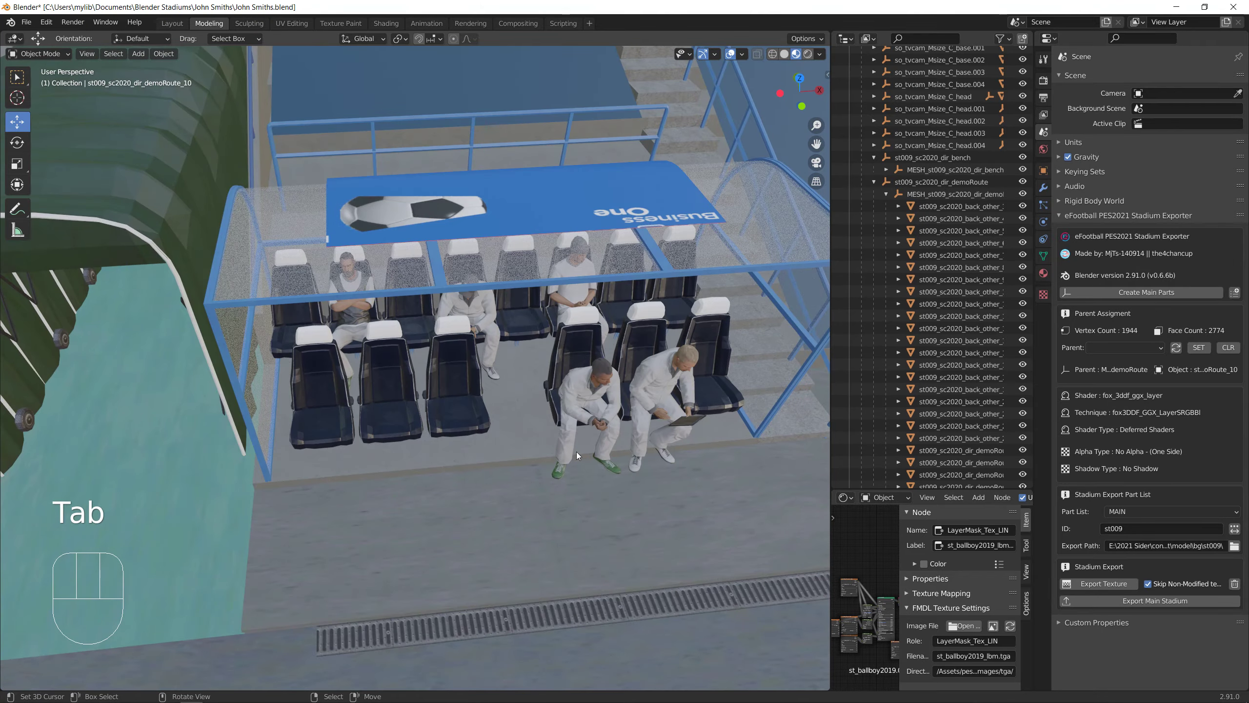
click(87, 53)
click(103, 121)
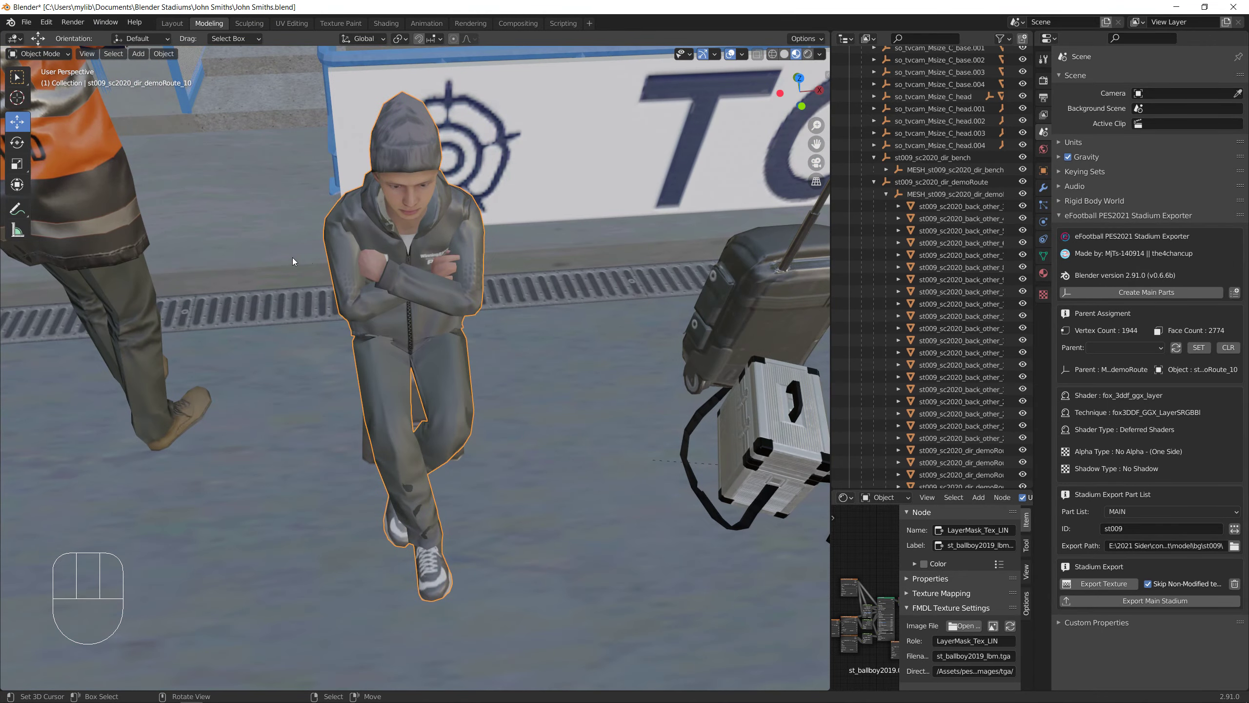
middle_drag(293, 258, 470, 352)
shift+click(519, 379)
scroll(477, 399, down, 4)
key(Tab)
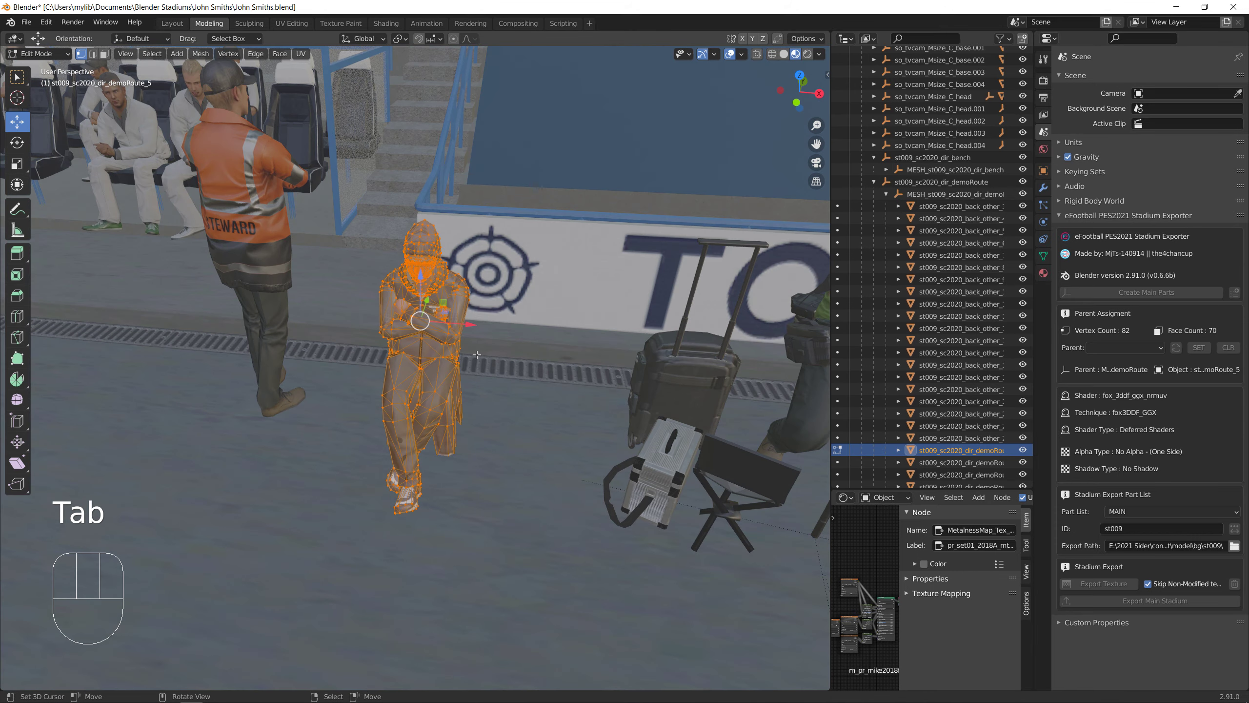
scroll(471, 352, down, 3)
right_click(484, 358)
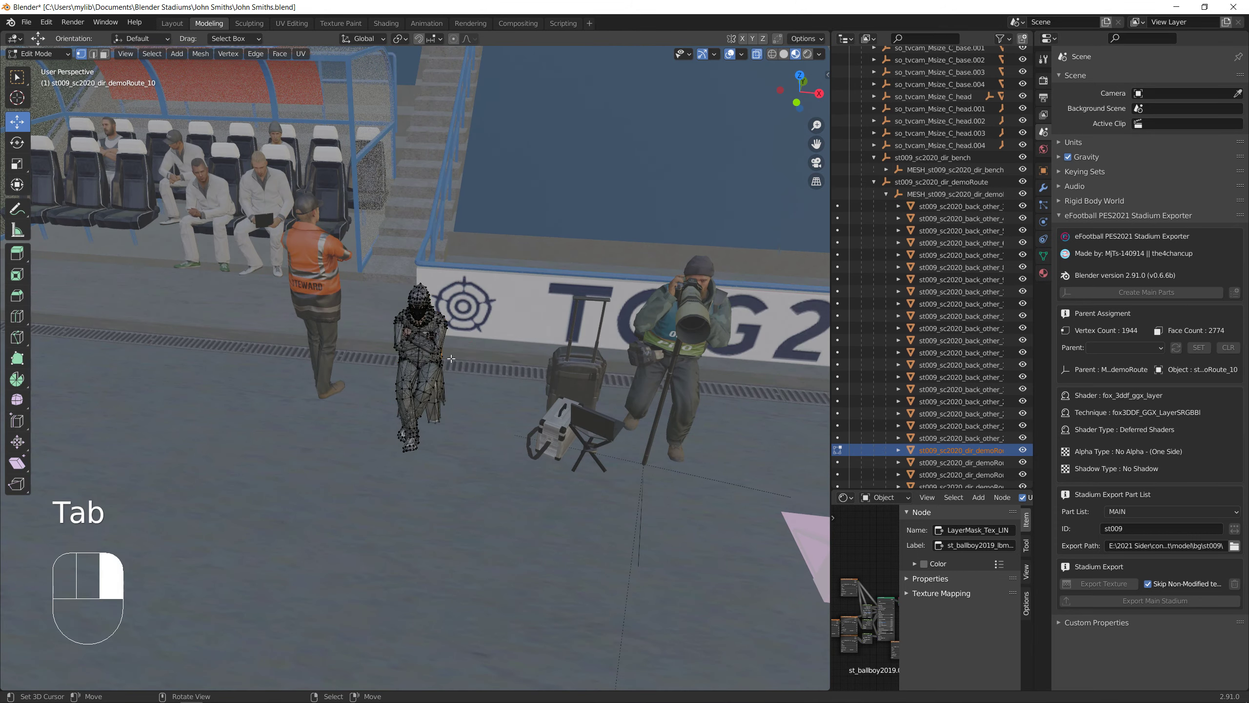
Box-select the whole hooded ball boy mesh and move him along the touchline to the near end of the pink boards
key(b)
drag(351, 239, 493, 492)
middle_drag(467, 443, 372, 462)
scroll(508, 511, down, 3)
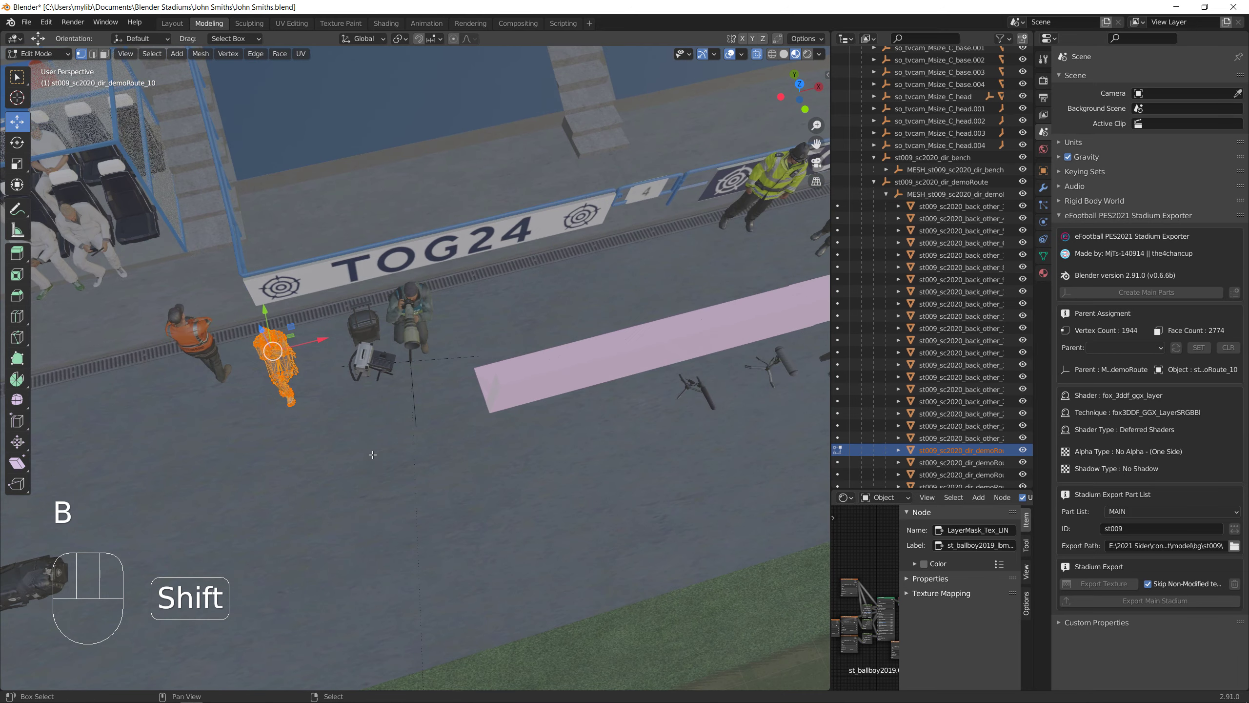
drag(267, 309, 297, 446)
drag(353, 476, 603, 406)
middle_drag(540, 483, 730, 474)
Switch editing to st009_sc2020_dir_demoRoute_6 and shift the police officer above the tunnel sideways along the walkway
click(838, 462)
scroll(414, 389, down, 6)
shift+middle_drag(408, 393, 594, 547)
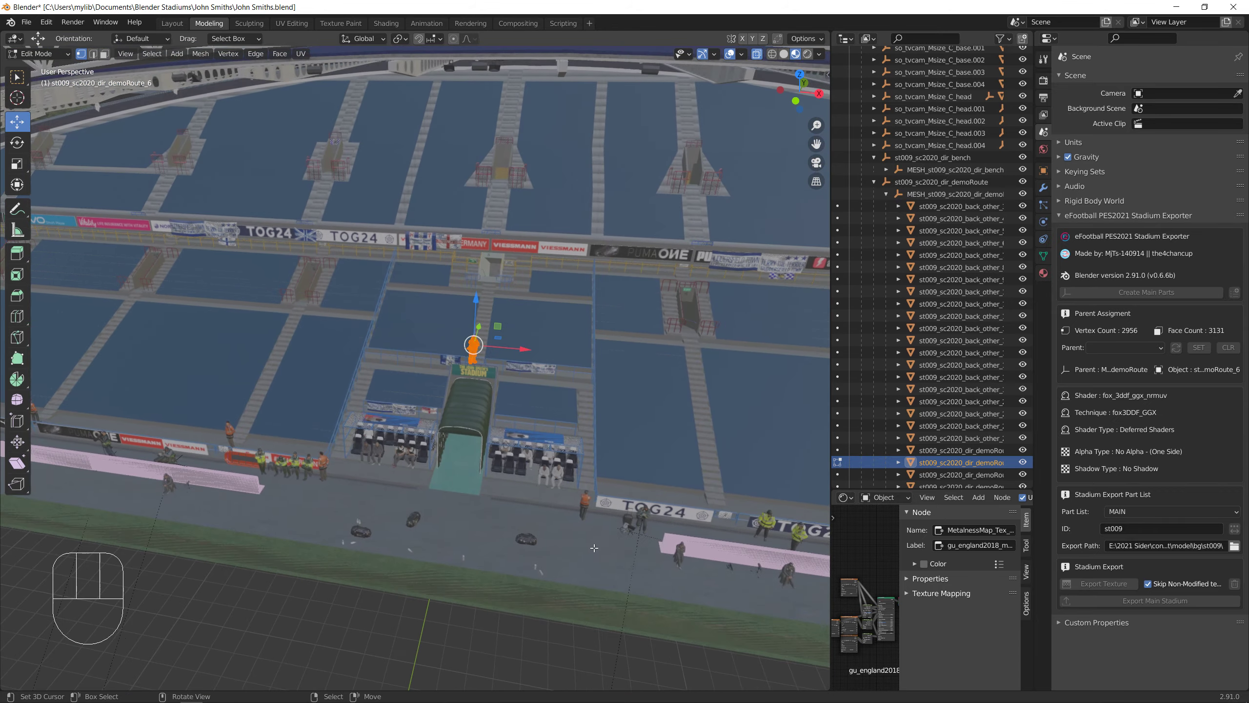
click(125, 54)
click(157, 123)
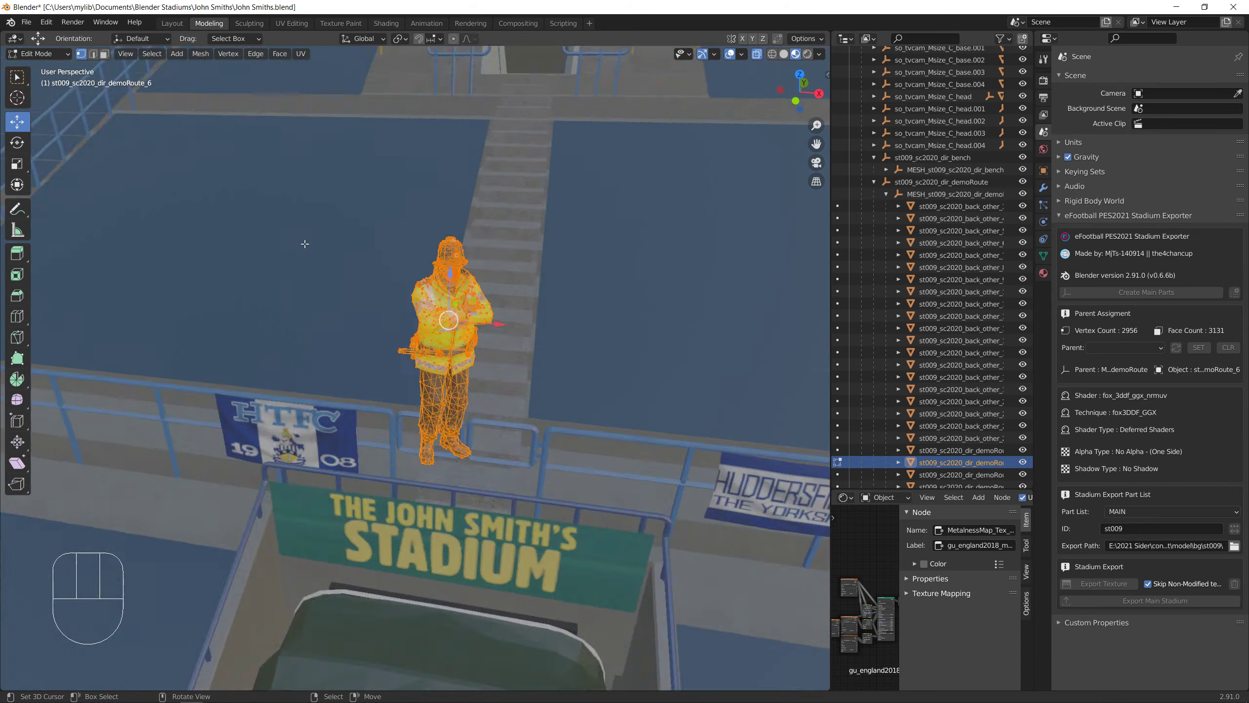
middle_drag(565, 463, 473, 213)
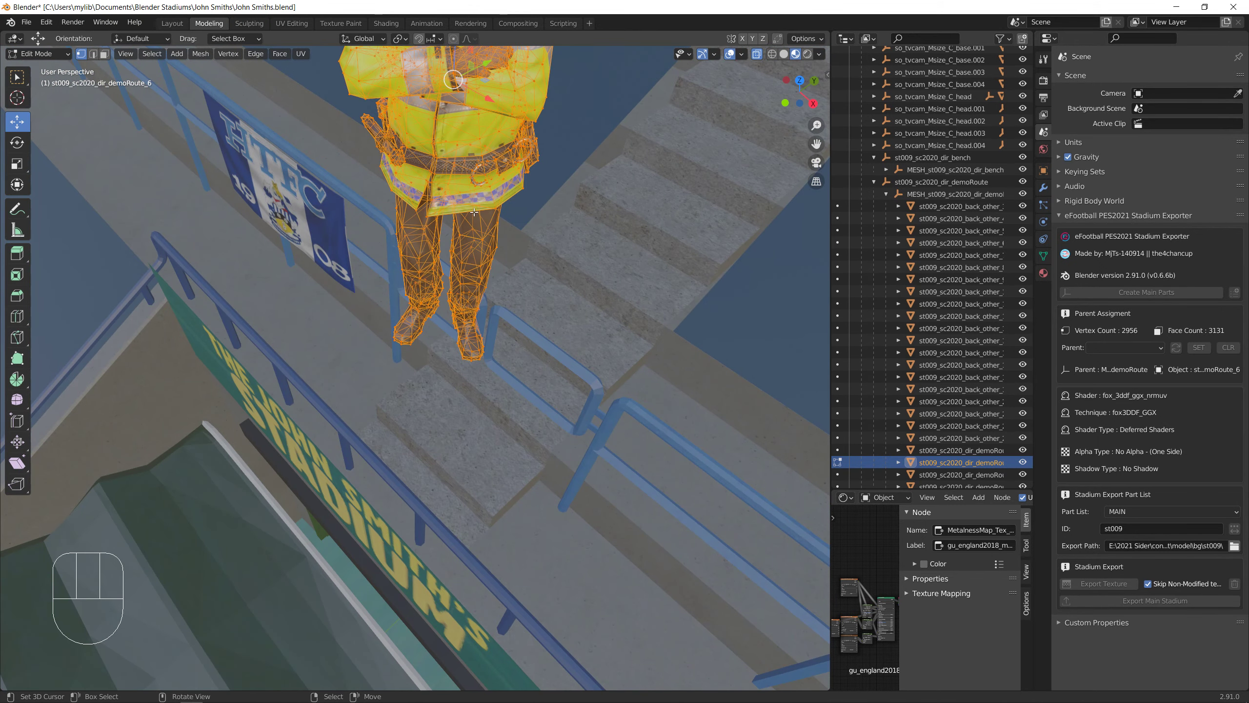
scroll(591, 274, down, 5)
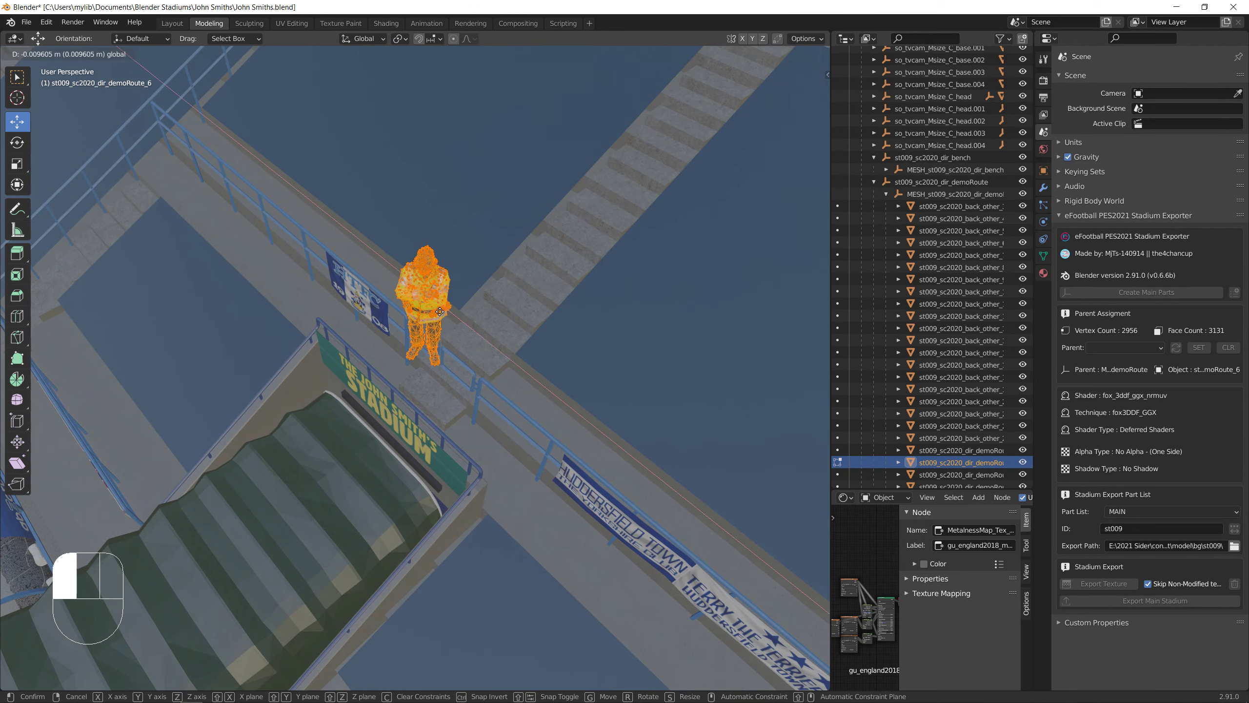
drag(431, 284, 388, 272)
click(755, 59)
Fine-tune the police officer's sideways position and lower him onto the walkway beside the HTFC banner above the tunnel
middle_drag(471, 285, 413, 241)
scroll(553, 219, up, 4)
drag(518, 237, 480, 239)
drag(431, 183, 447, 294)
middle_drag(480, 346, 602, 363)
scroll(601, 362, down, 12)
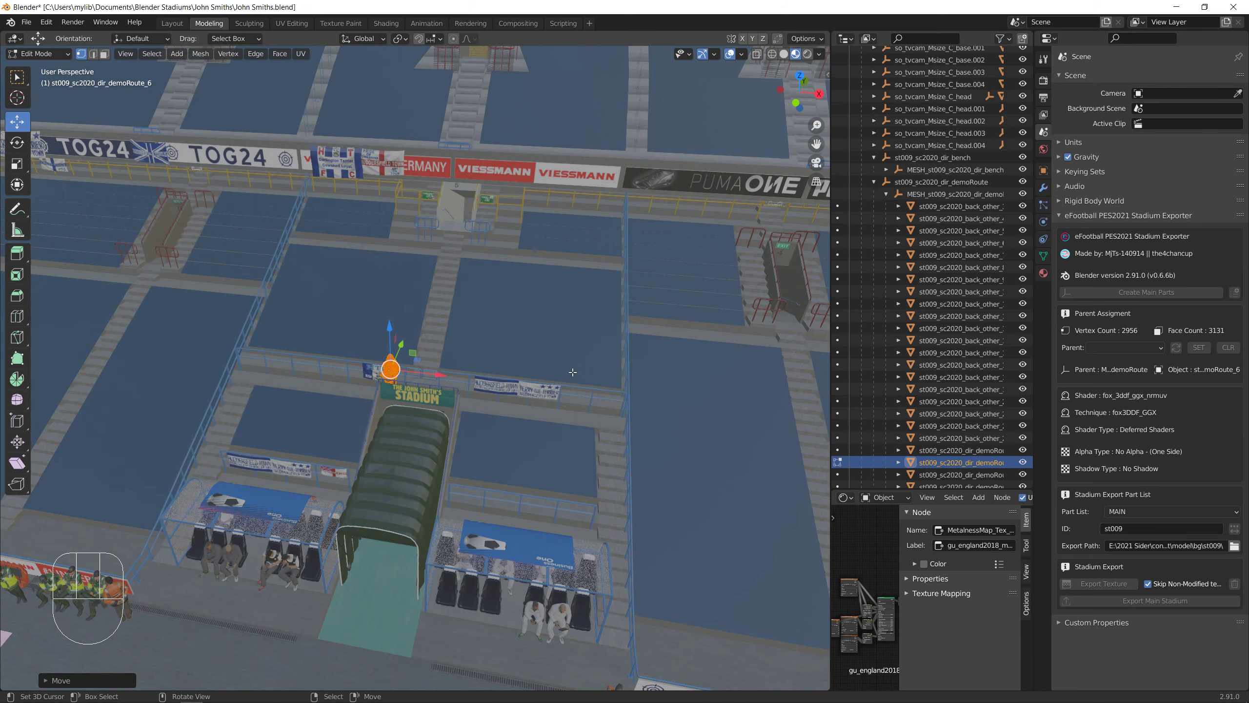
Switch editing through st009_sc2020_dir_demoRoute_7 to demoRoute_8 and frame the steward standing beside the dugout
shift+middle_drag(567, 452, 566, 331)
scroll(914, 374, down, 5)
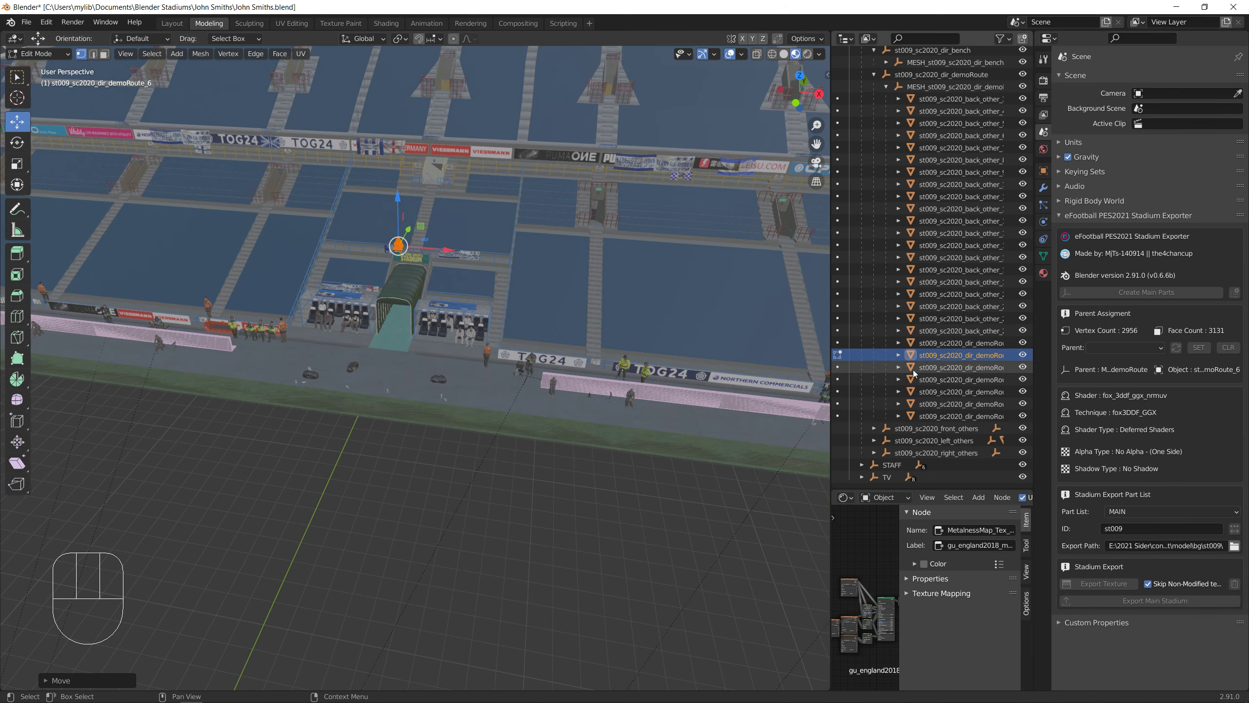
click(838, 367)
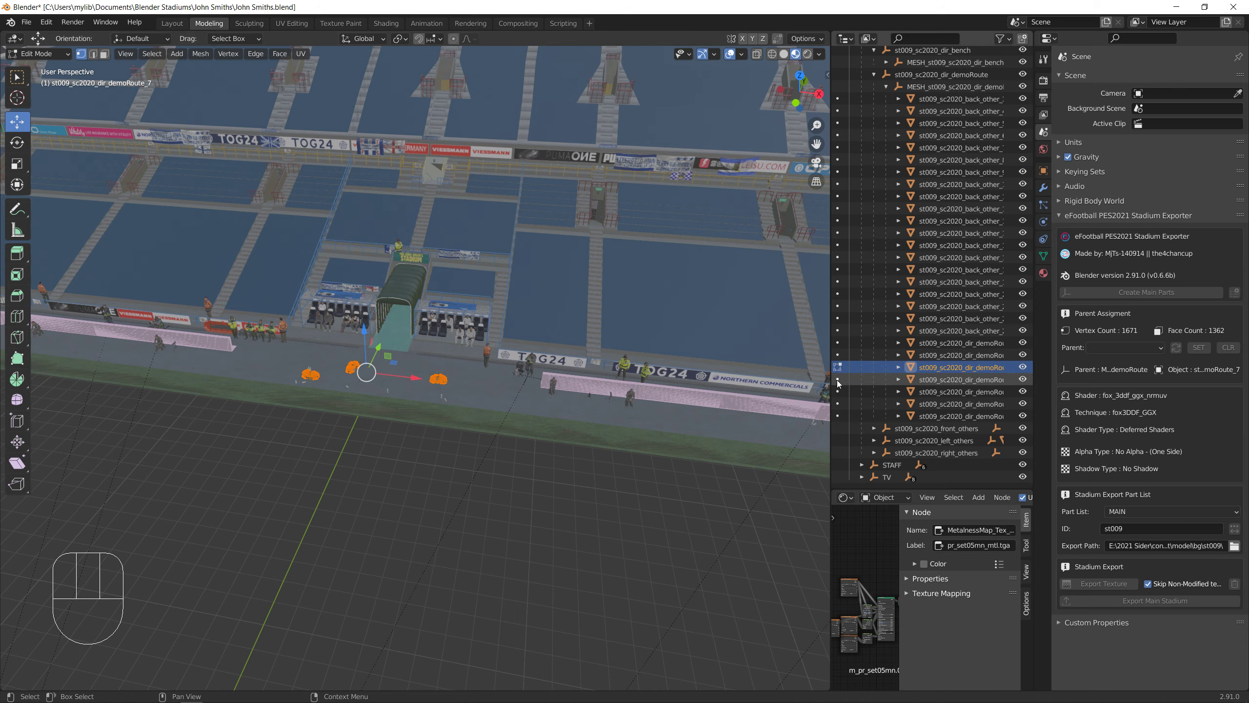
click(838, 379)
scroll(413, 435, up, 9)
shift+middle_drag(806, 340, 475, 488)
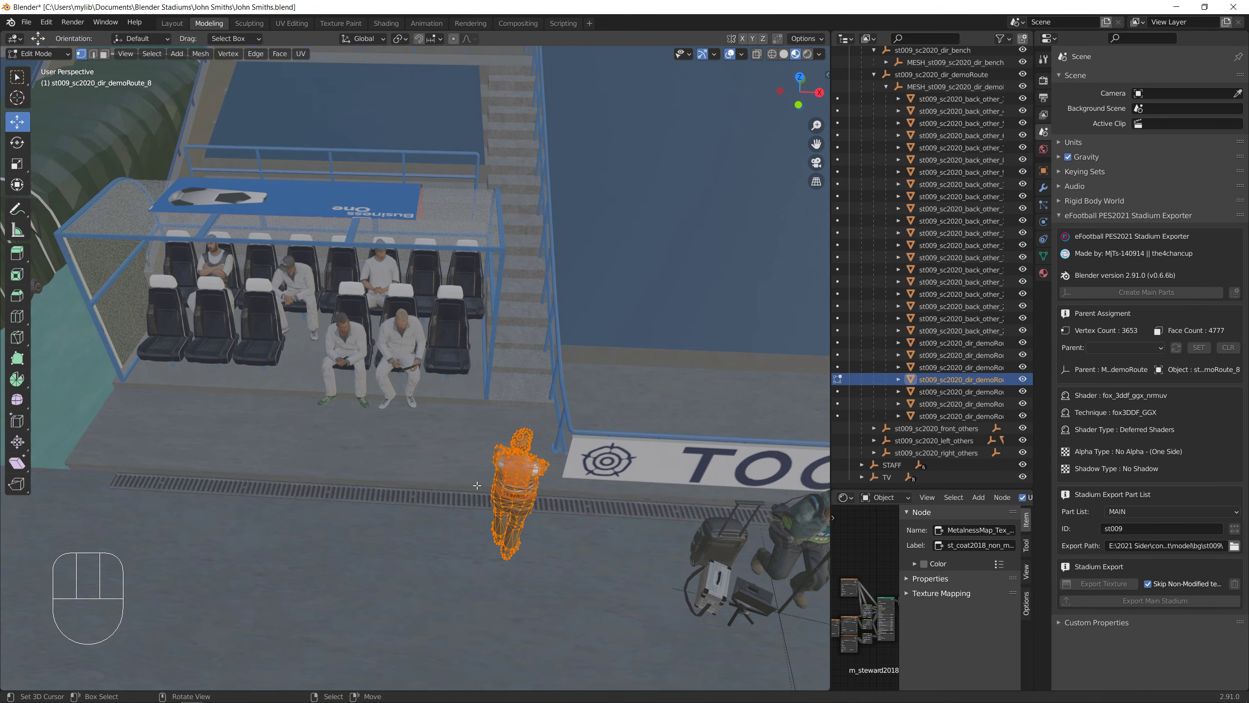
Box-select the steward beside the dugout and move him behind the TOG24 advertising board at the foot of the stand
key(b)
drag(444, 388, 565, 573)
middle_drag(507, 448, 502, 509)
drag(507, 520, 516, 408)
drag(542, 455, 652, 461)
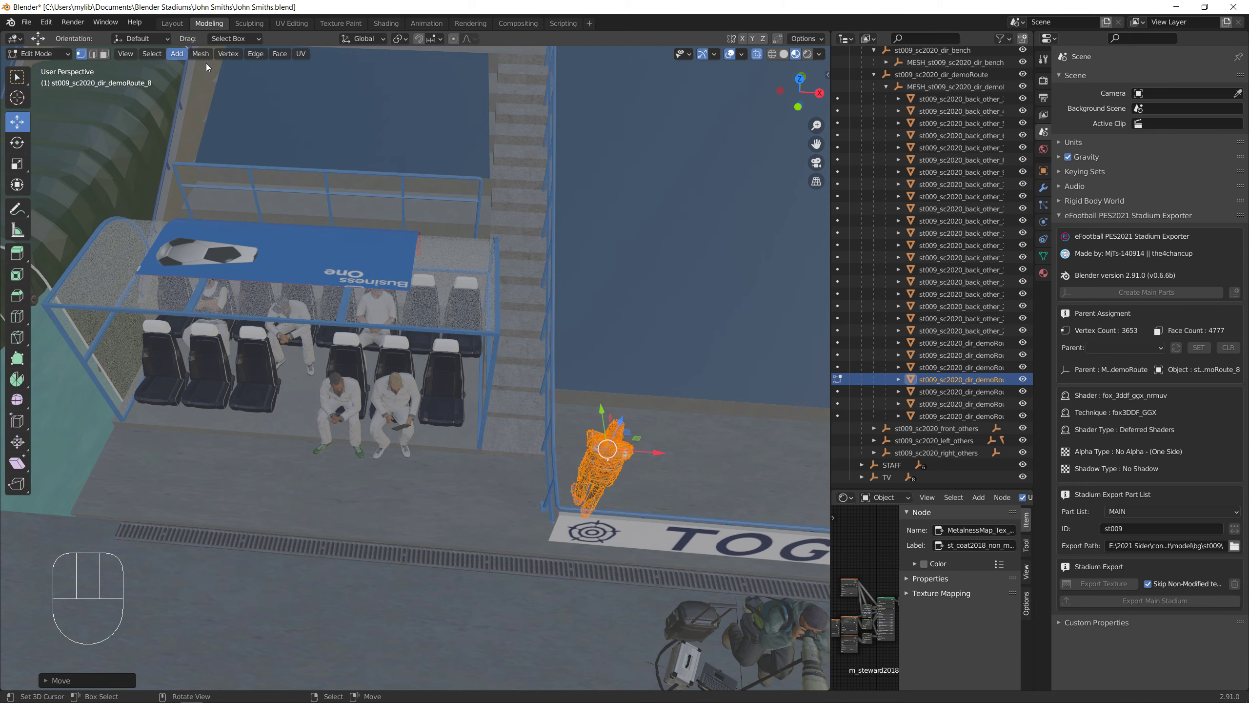
shift+middle_drag(580, 344, 494, 344)
drag(321, 267, 329, 251)
scroll(329, 251, down, 6)
shift+middle_drag(329, 251, 580, 443)
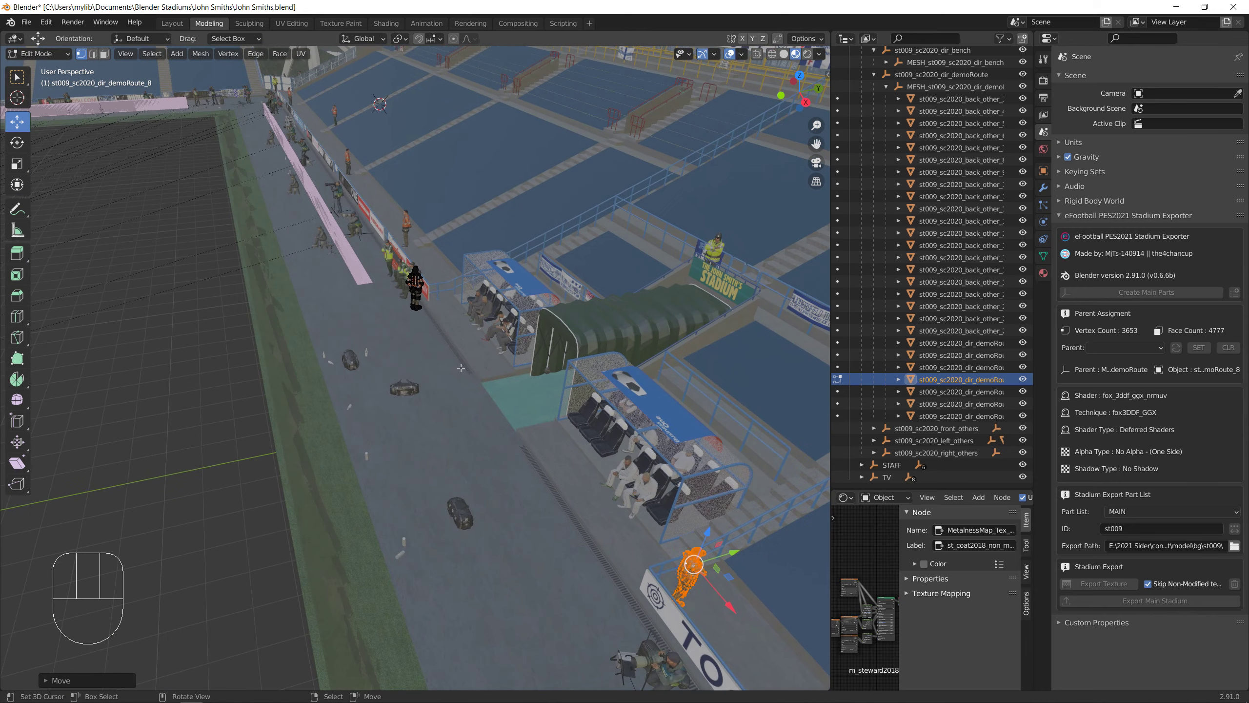
Select the steward beside the seated ambulance crew and move him behind the advertising board across the tunnel
middle_drag(492, 344, 575, 325)
shift+middle_drag(443, 319, 703, 396)
click(757, 55)
scroll(574, 370, up, 7)
shift+middle_drag(615, 443, 444, 419)
key(b)
drag(472, 319, 673, 542)
drag(471, 399, 470, 399)
drag(434, 358, 449, 281)
middle_drag(450, 282, 684, 340)
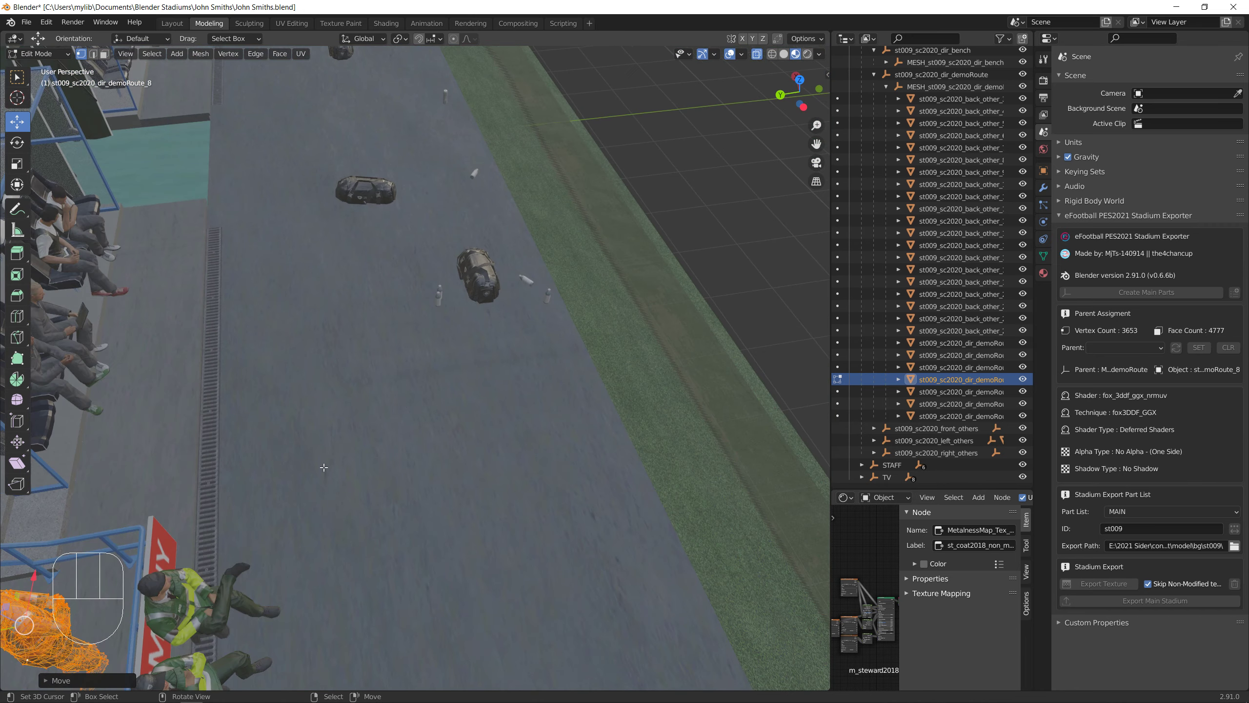
Nudge the steward behind the ambulance crew into place next to the blue railing
shift+middle_drag(148, 516, 355, 418)
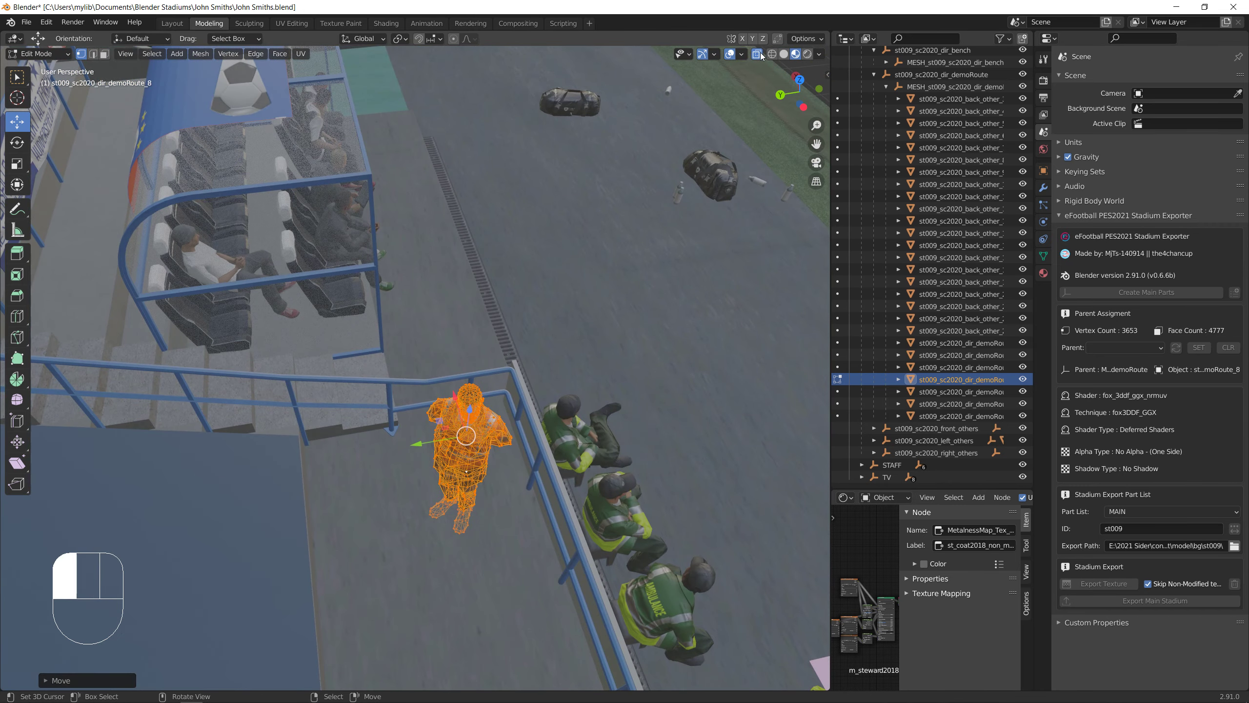
shift+middle_drag(437, 347, 384, 197)
drag(416, 249, 418, 237)
scroll(442, 295, down, 6)
middle_drag(442, 295, 293, 267)
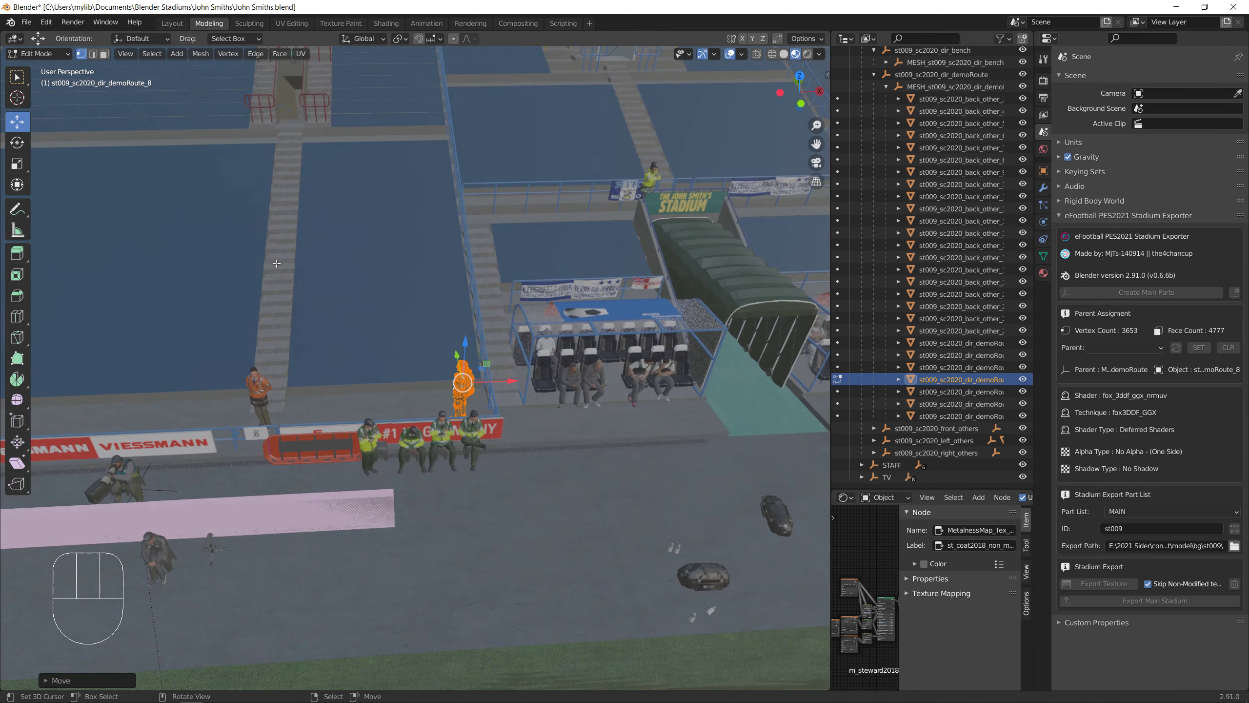
Switch editing through st009_sc2020_dir_demoRoute_10, 11 and 12 to examine the ball boy and bottles, and collapse the demoRoute mesh group
scroll(293, 267, down, 6)
shift+middle_drag(639, 317, 81, 307)
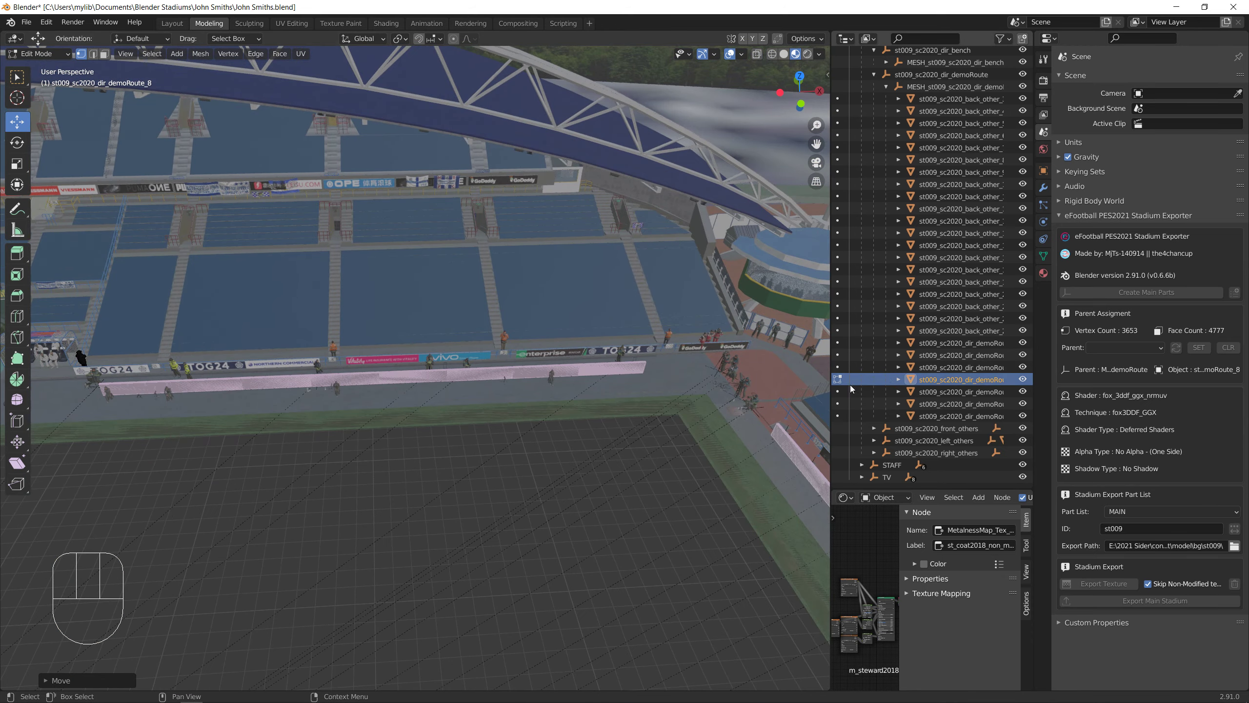
click(839, 391)
shift+middle_drag(334, 381, 641, 394)
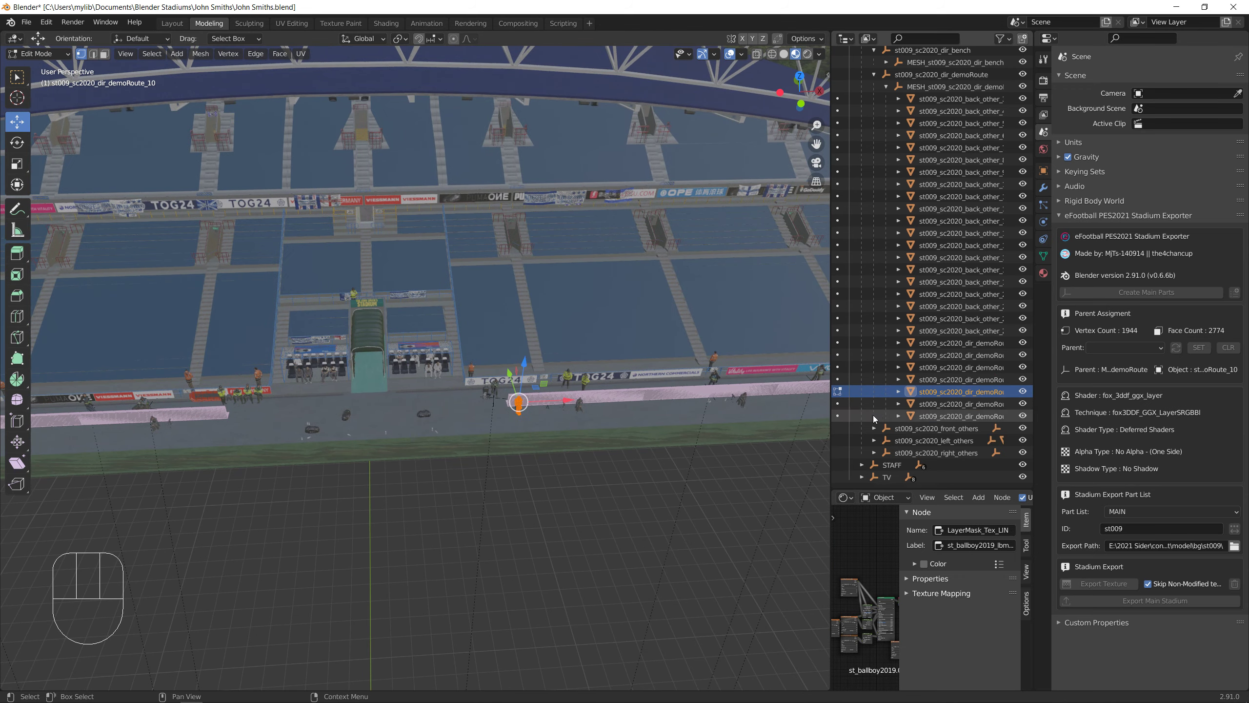
click(838, 403)
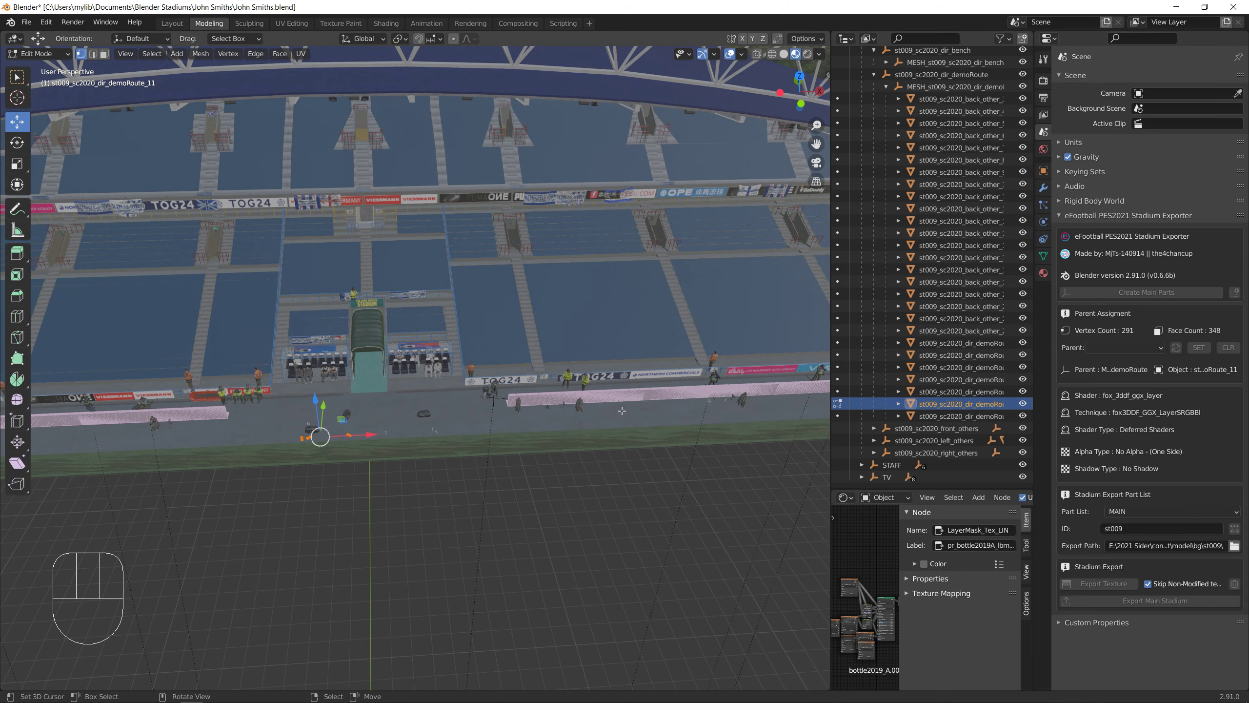
click(838, 416)
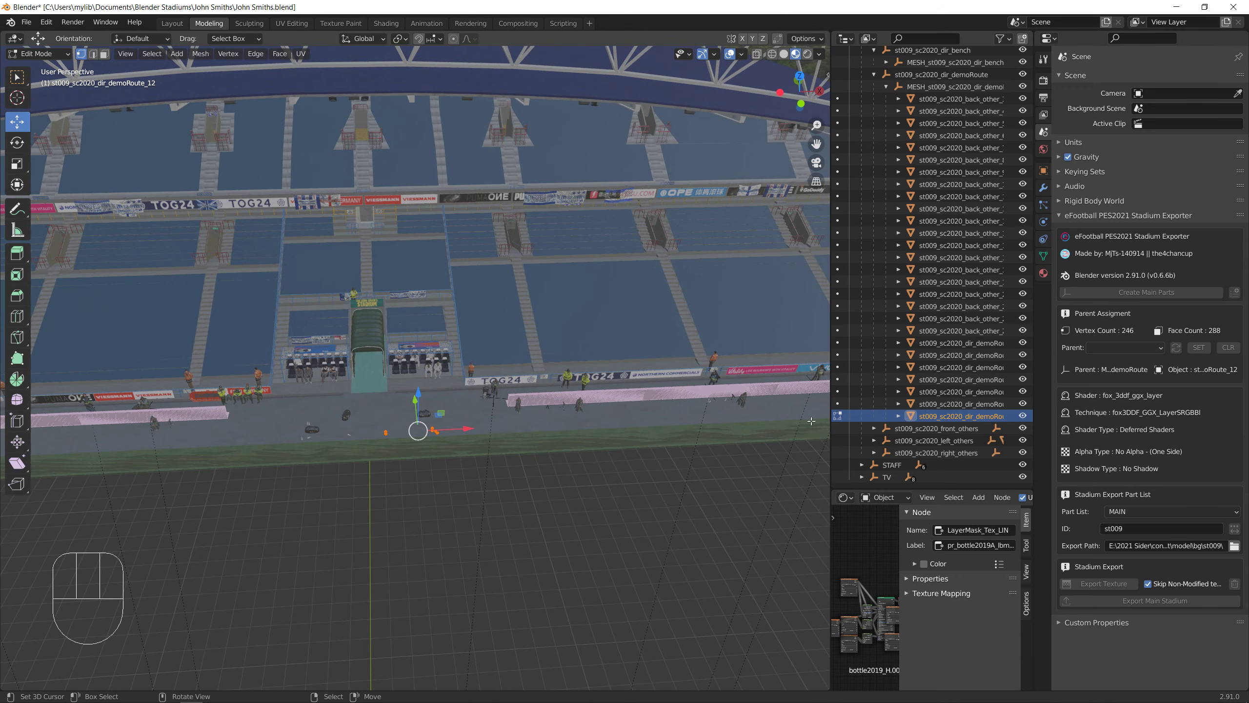
click(887, 88)
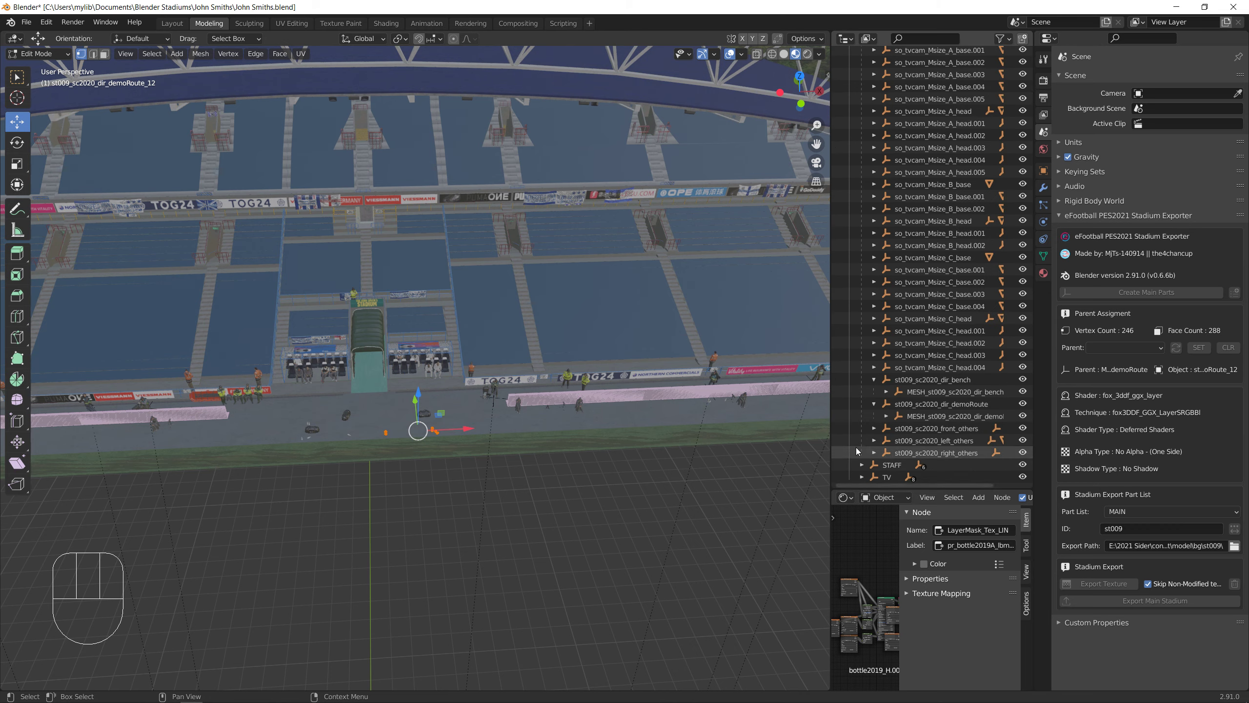
Expand the st009_sc2020_front_others group, open front_others_0 for editing and examine its position at the stadium corner
click(874, 428)
click(886, 441)
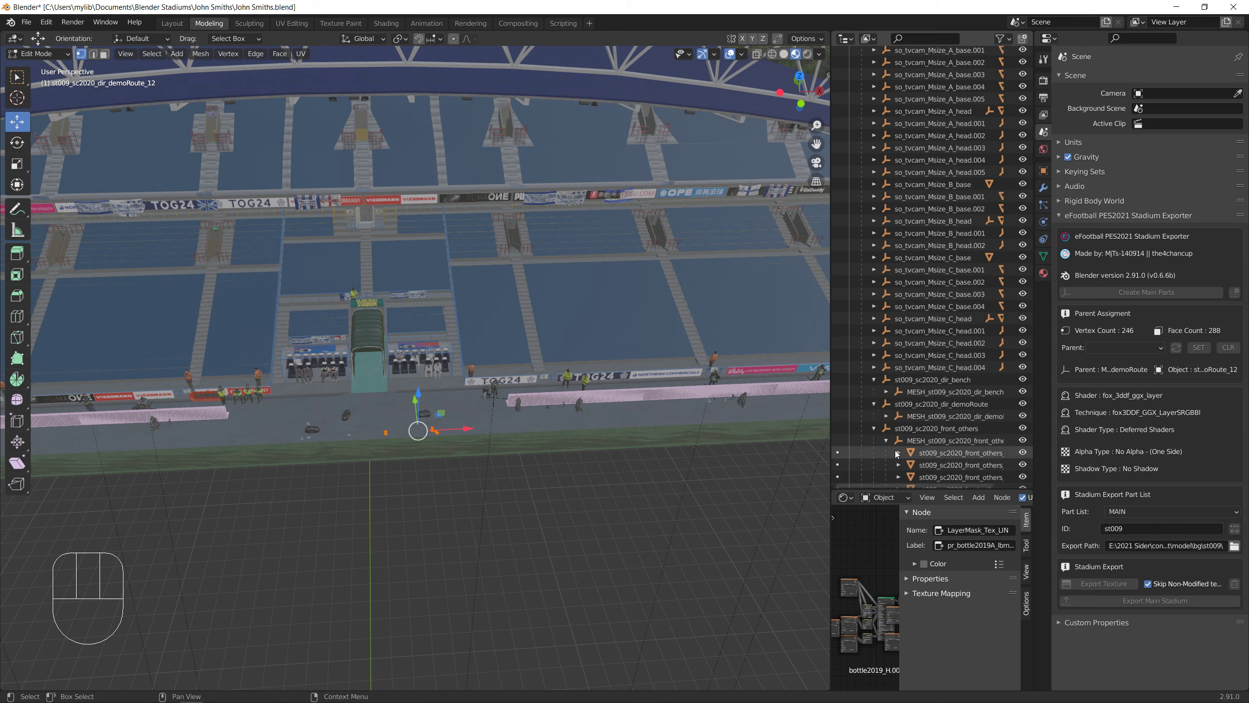
click(838, 452)
middle_drag(448, 407, 647, 526)
scroll(647, 526, up, 4)
shift+middle_drag(559, 534, 422, 420)
click(126, 54)
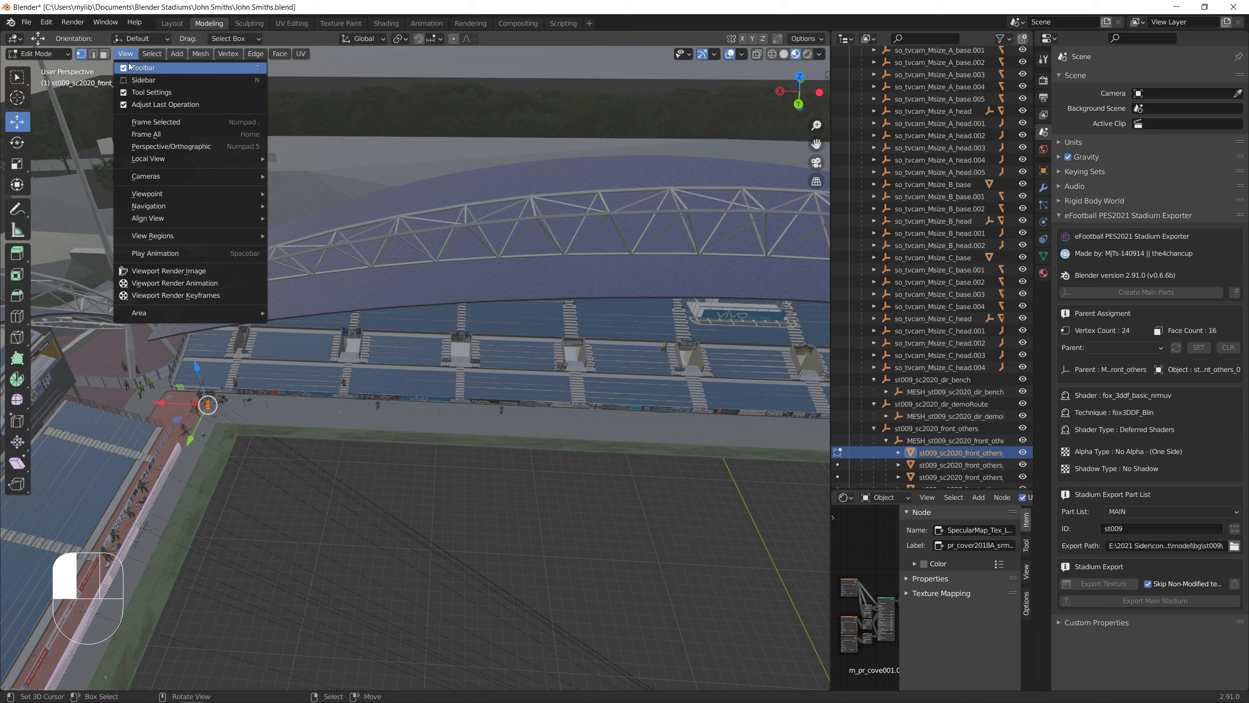
click(141, 122)
scroll(629, 453, down, 10)
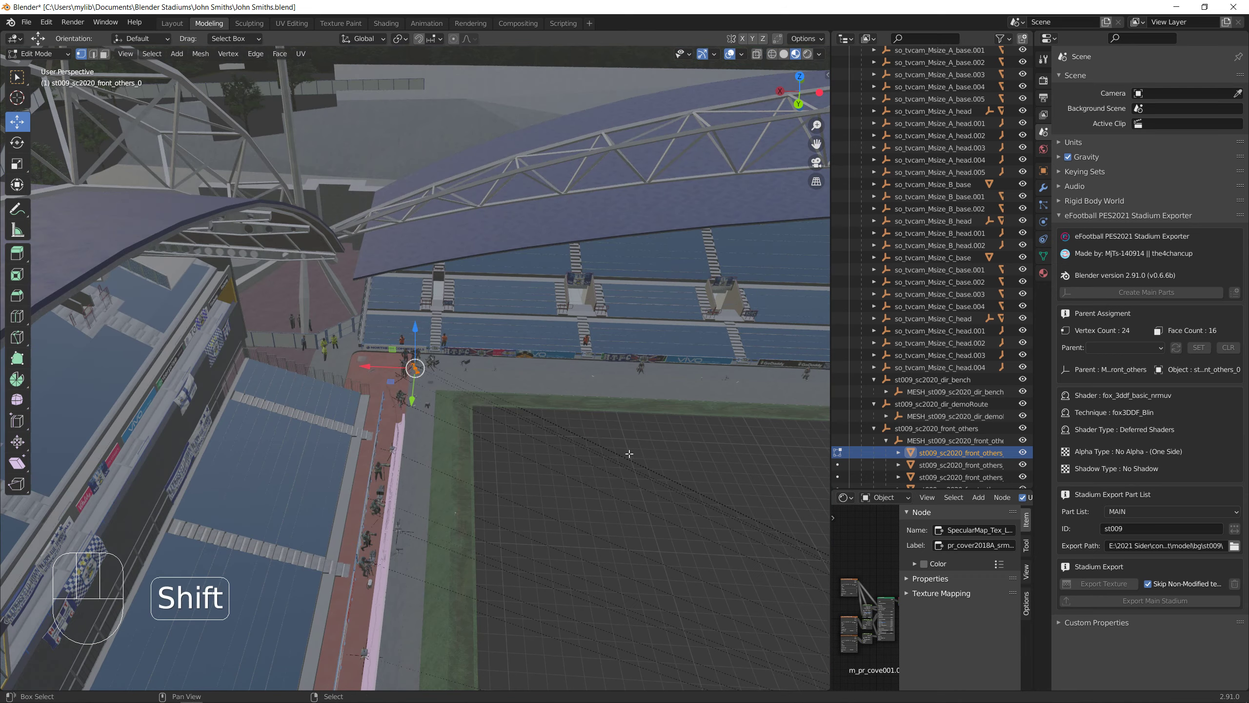
shift+middle_drag(629, 454, 529, 374)
Switch editing through the meshes st009_sc2020_front_others_1, 4 and 5 and examine the bags and props along the front stand
click(838, 465)
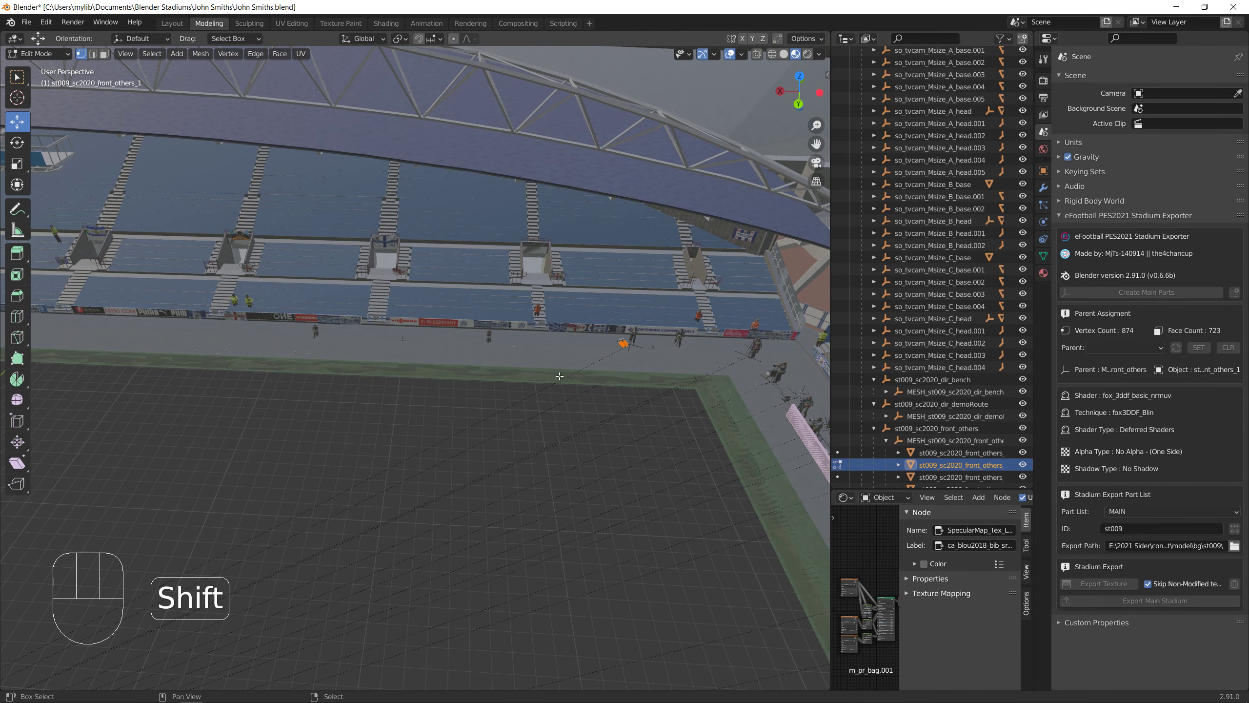
scroll(854, 358, down, 2)
scroll(854, 353, down, 3)
click(838, 379)
scroll(404, 368, down, 3)
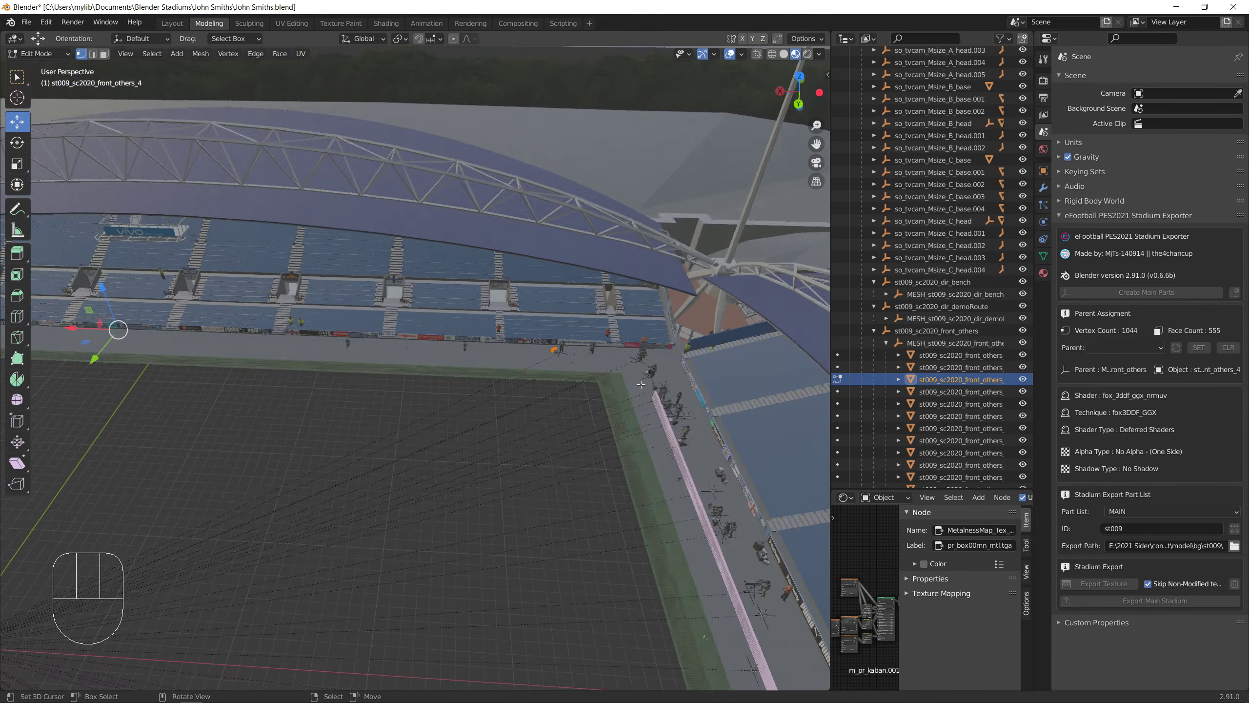
shift+middle_drag(404, 368, 713, 404)
click(839, 392)
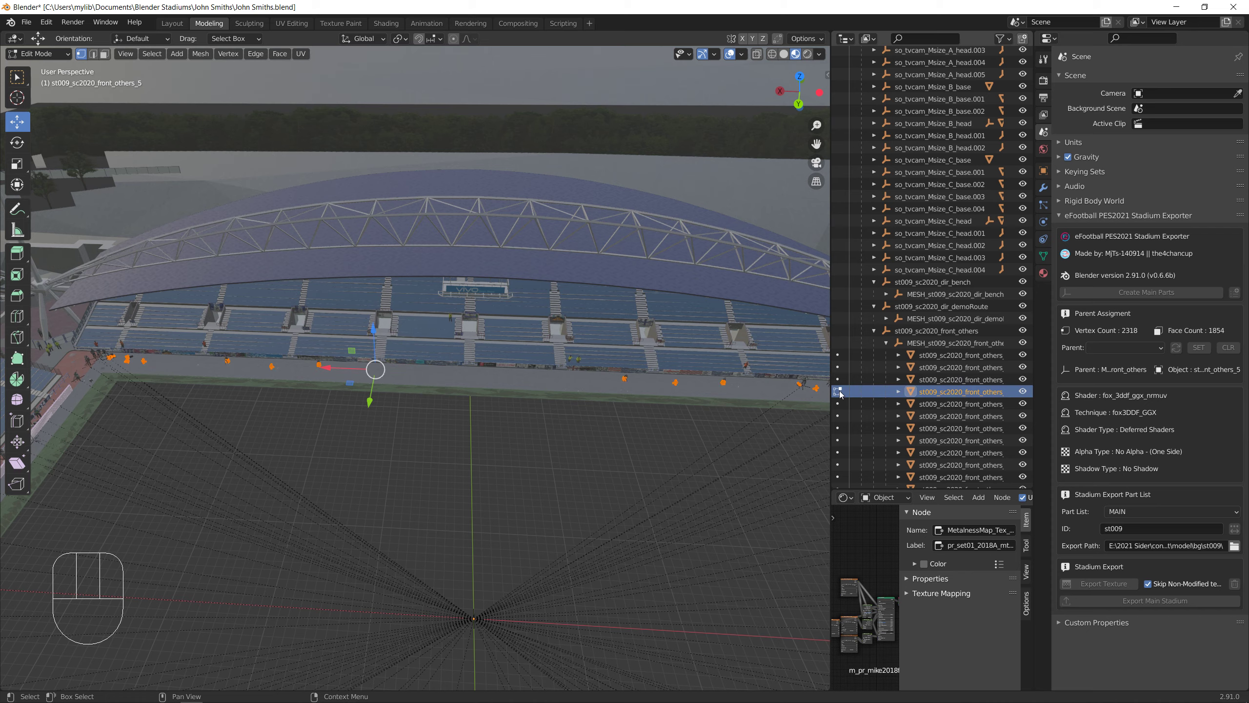
Switch editing to st009_sc2020_front_others_6 and frame the two police officers behind the front stand's perimeter boards
click(838, 404)
scroll(663, 346, up, 5)
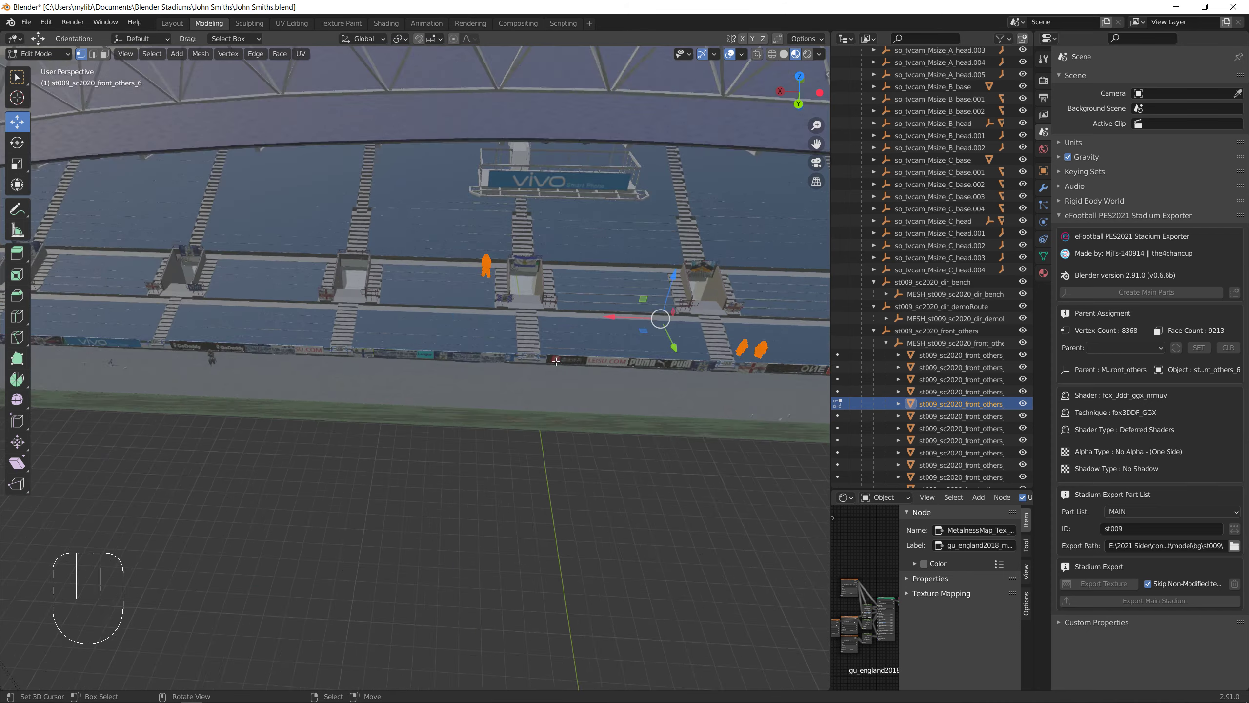
shift+middle_drag(663, 347, 380, 386)
scroll(609, 450, up, 3)
shift+middle_drag(596, 410, 605, 374)
scroll(466, 416, up, 5)
shift+middle_drag(565, 319, 305, 364)
scroll(250, 317, up, 3)
Open the officers' companion mesh for editing together with front_others_6 and move both officers in front of the boards beside stairway 27
key(Tab)
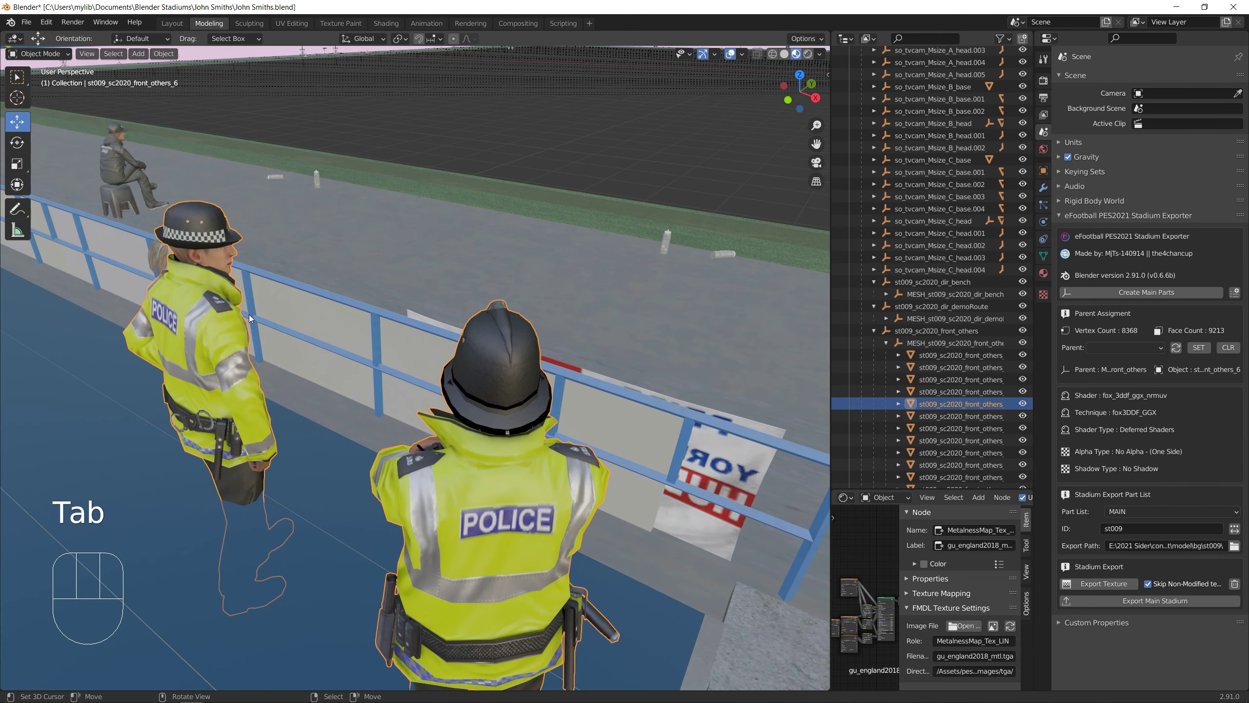
shift+right_click(162, 255)
key(Tab)
middle_drag(181, 286, 524, 315)
scroll(524, 315, down, 3)
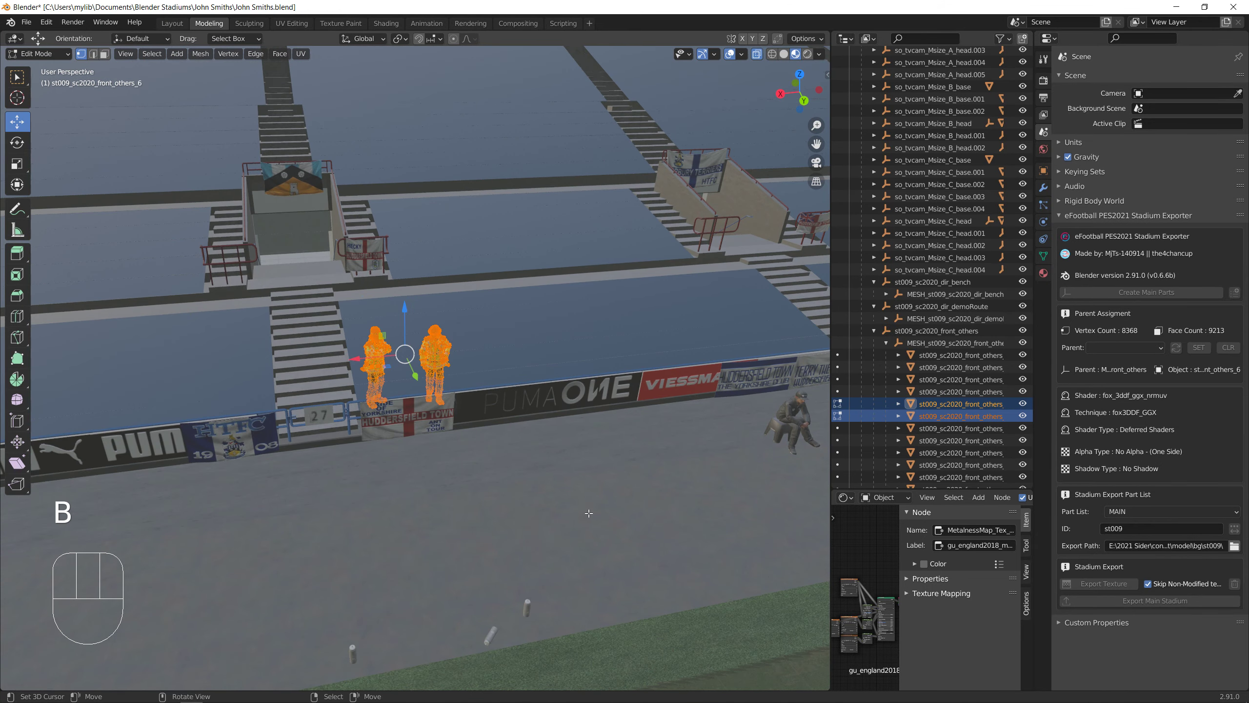
drag(424, 380, 447, 435)
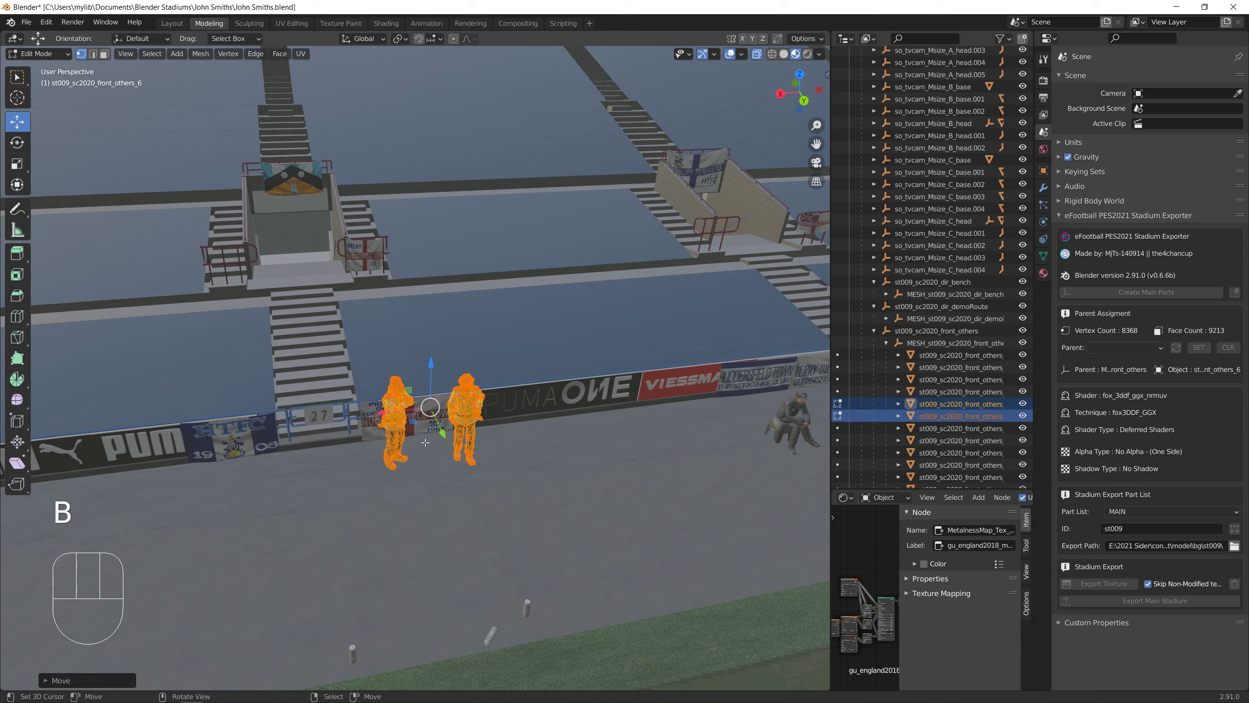
Box-select the lone police officer among the front stand's seats and move him across to the nearby stairway entrance
middle_drag(447, 435, 743, 483)
scroll(294, 410, down, 4)
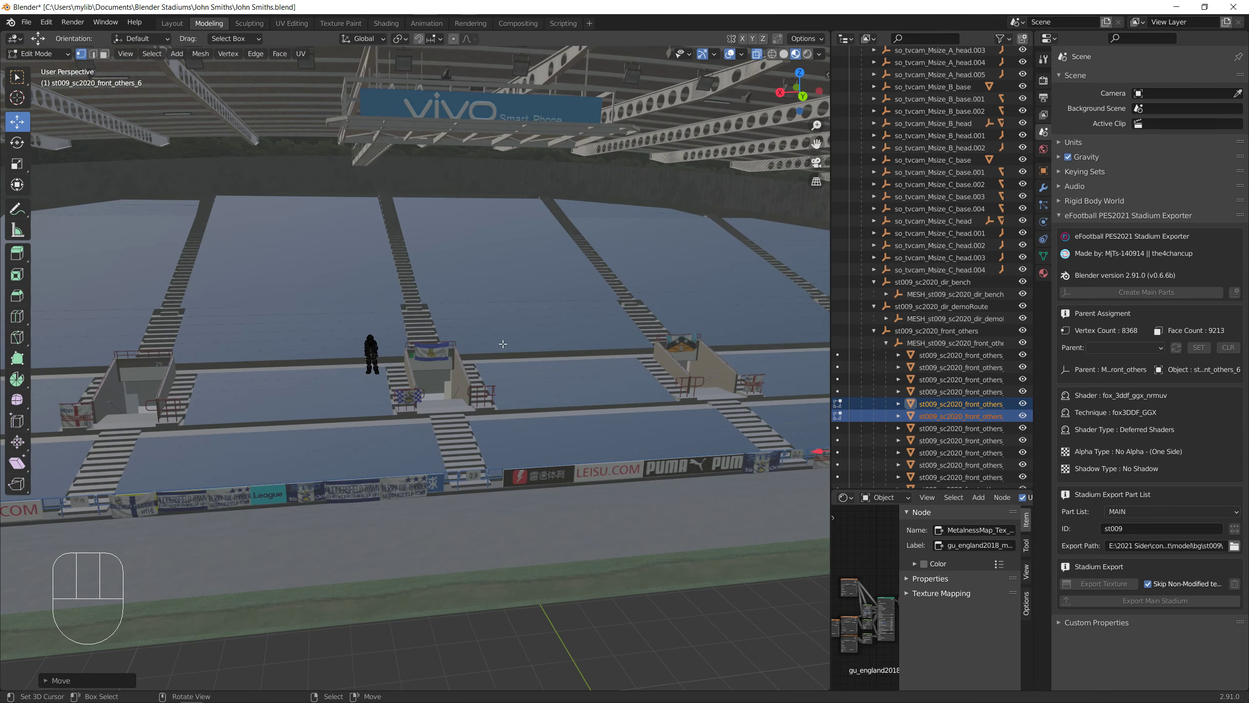
scroll(391, 425, up, 3)
shift+middle_drag(332, 376, 388, 478)
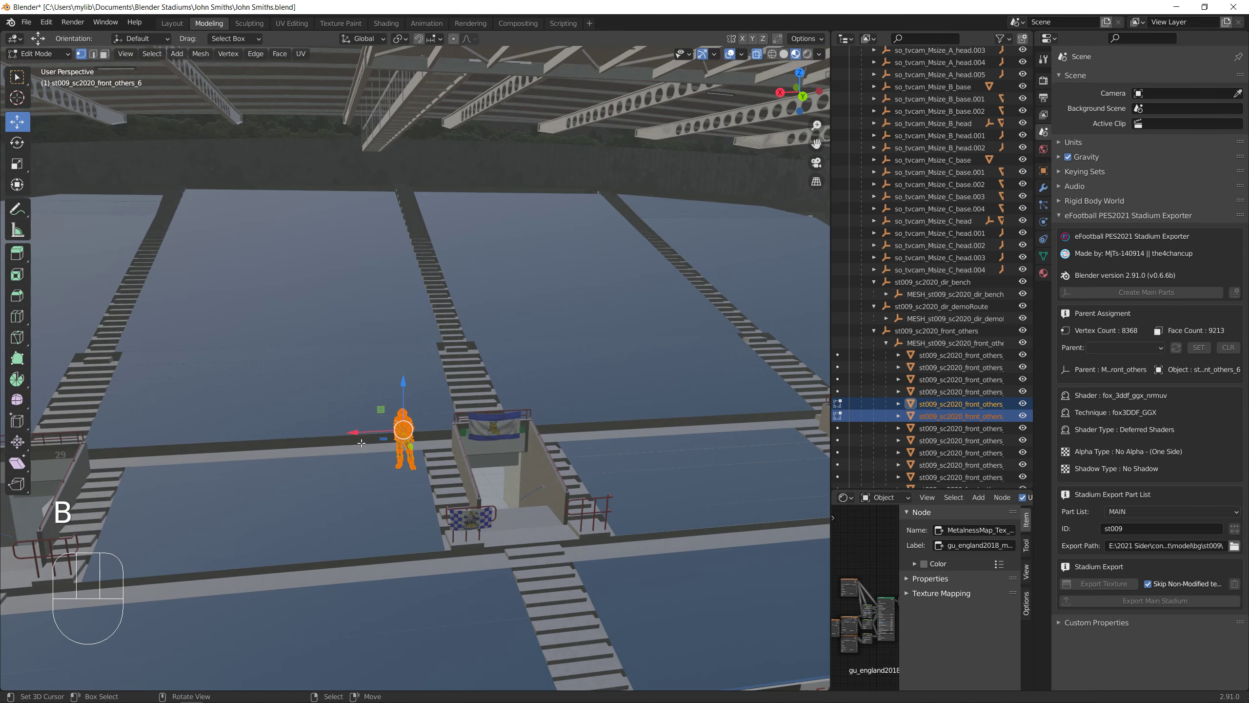
drag(380, 438, 547, 456)
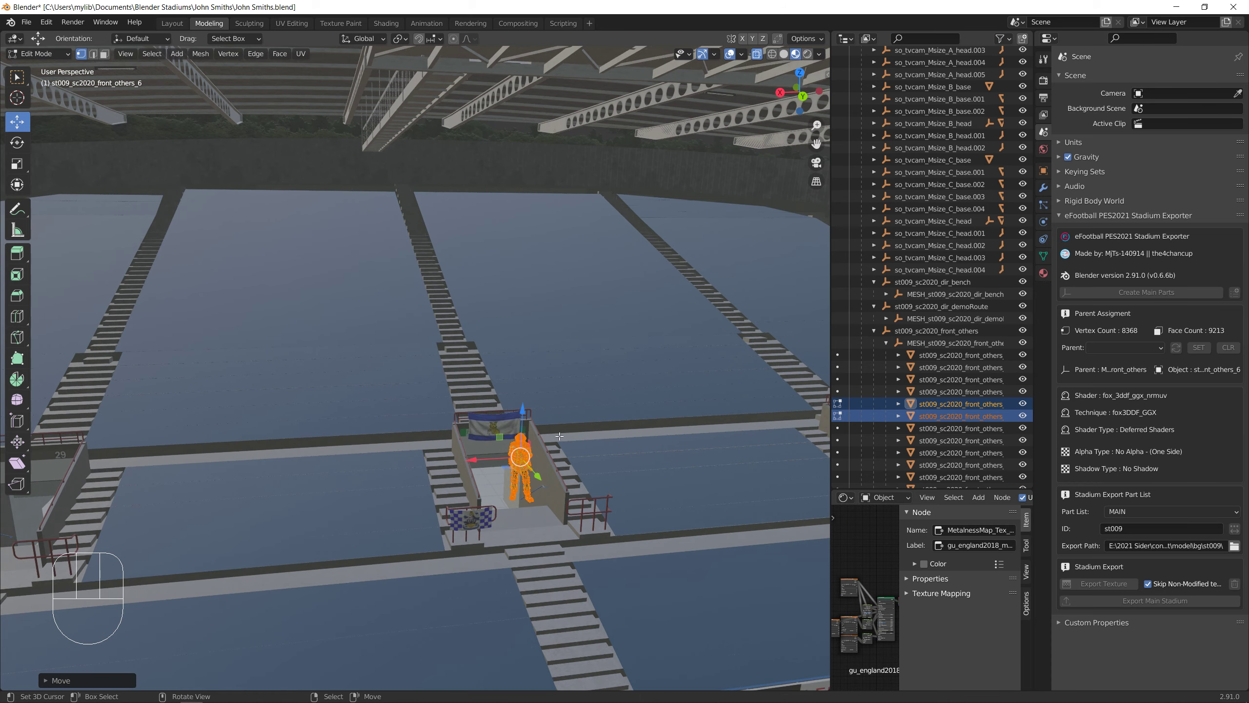
key(KP_Decimal)
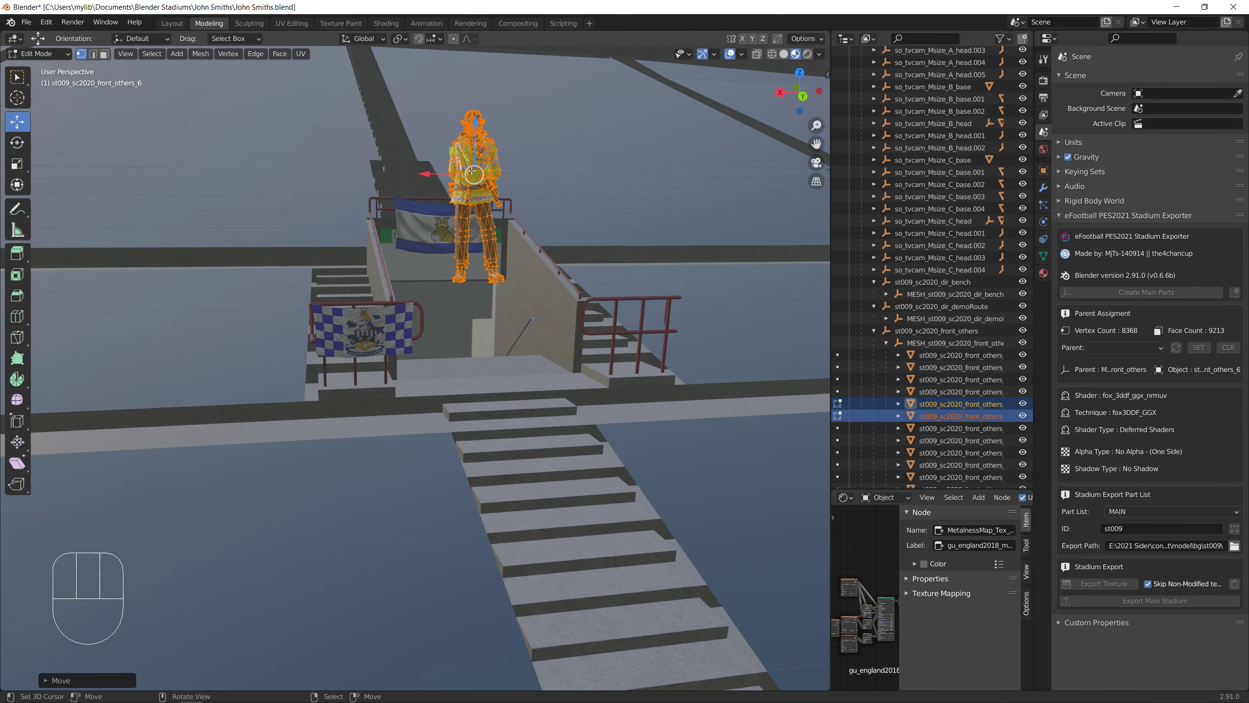
Lower the selected police officer onto the stairway entrance's landing and shift him back from the top step
drag(482, 120, 482, 237)
middle_drag(482, 237, 484, 283)
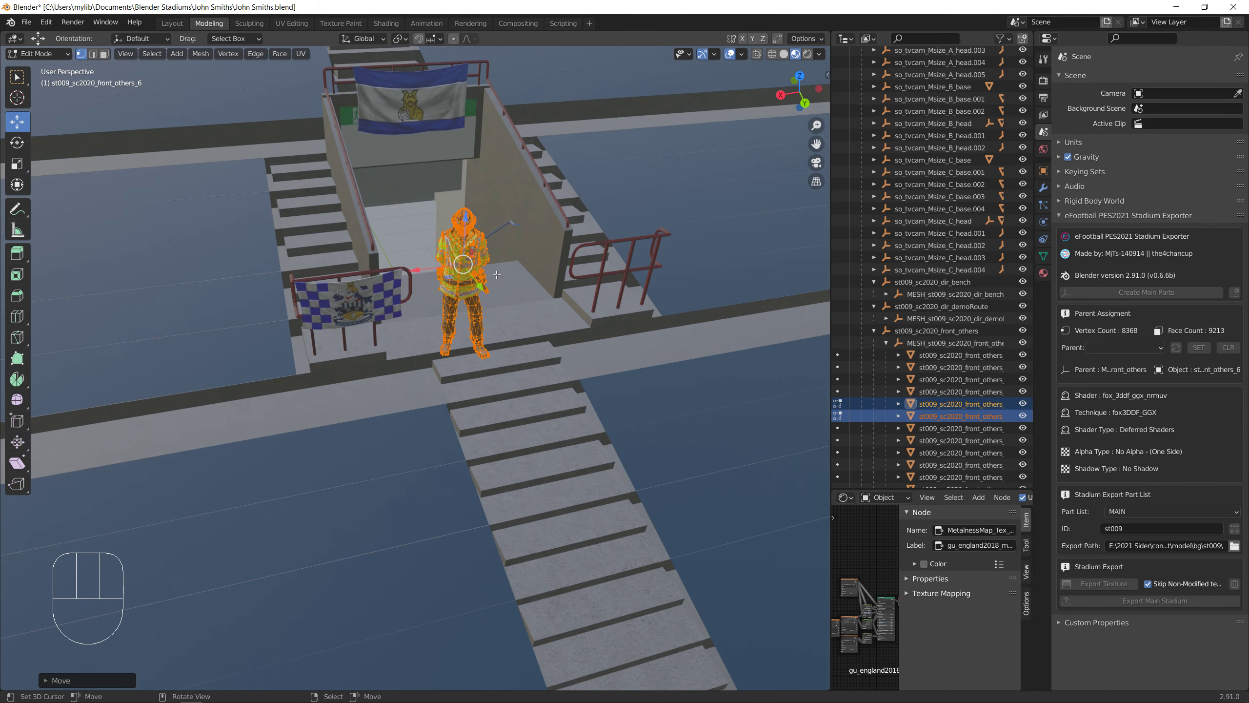
drag(484, 282, 472, 264)
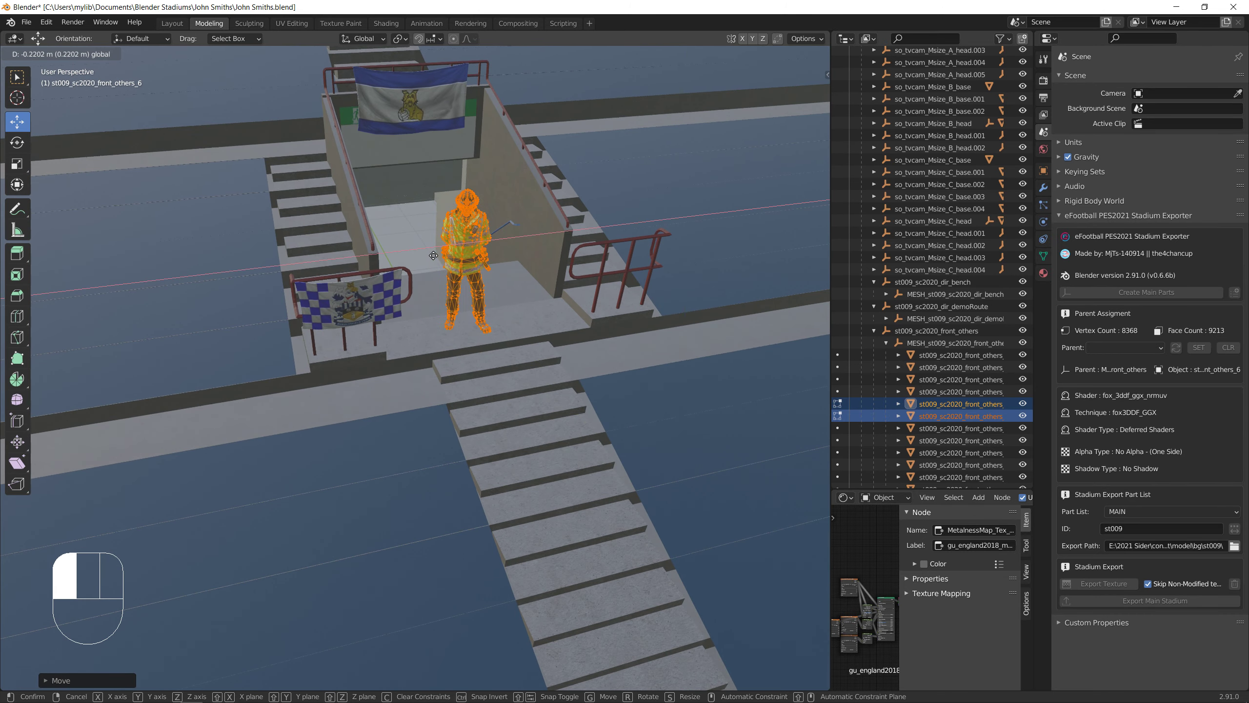
scroll(472, 259, up, 4)
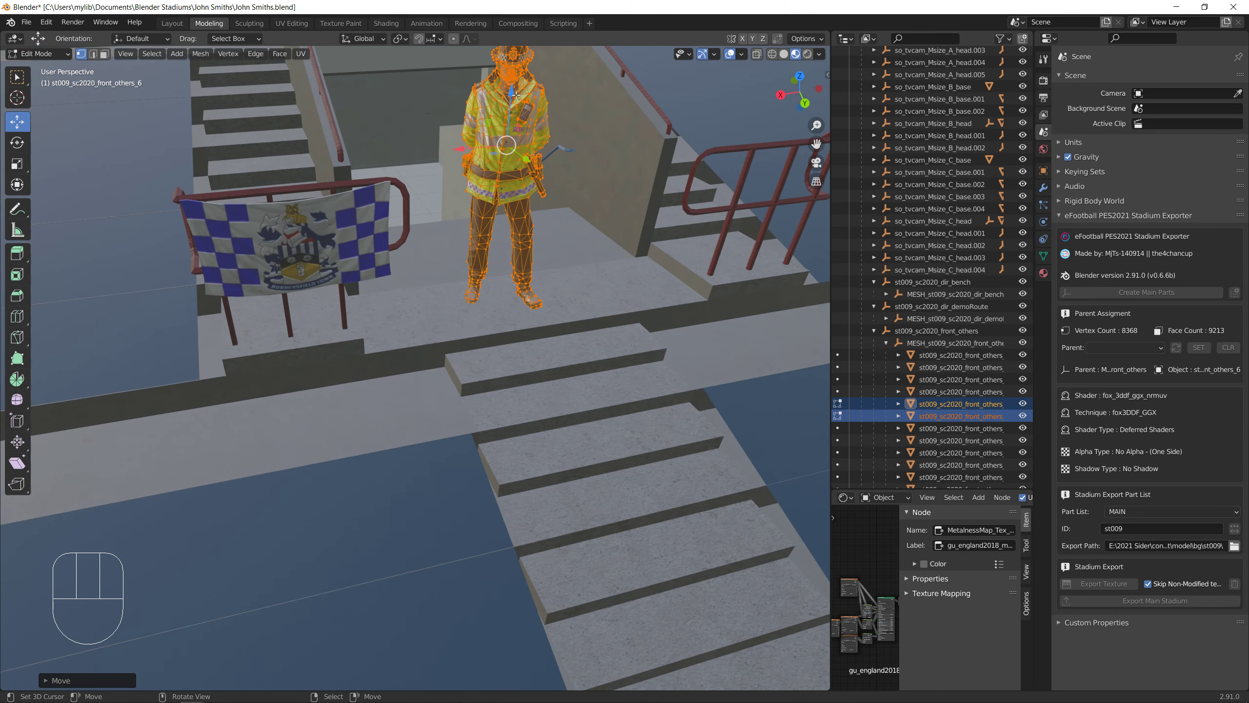
drag(515, 95, 516, 93)
scroll(466, 261, down, 4)
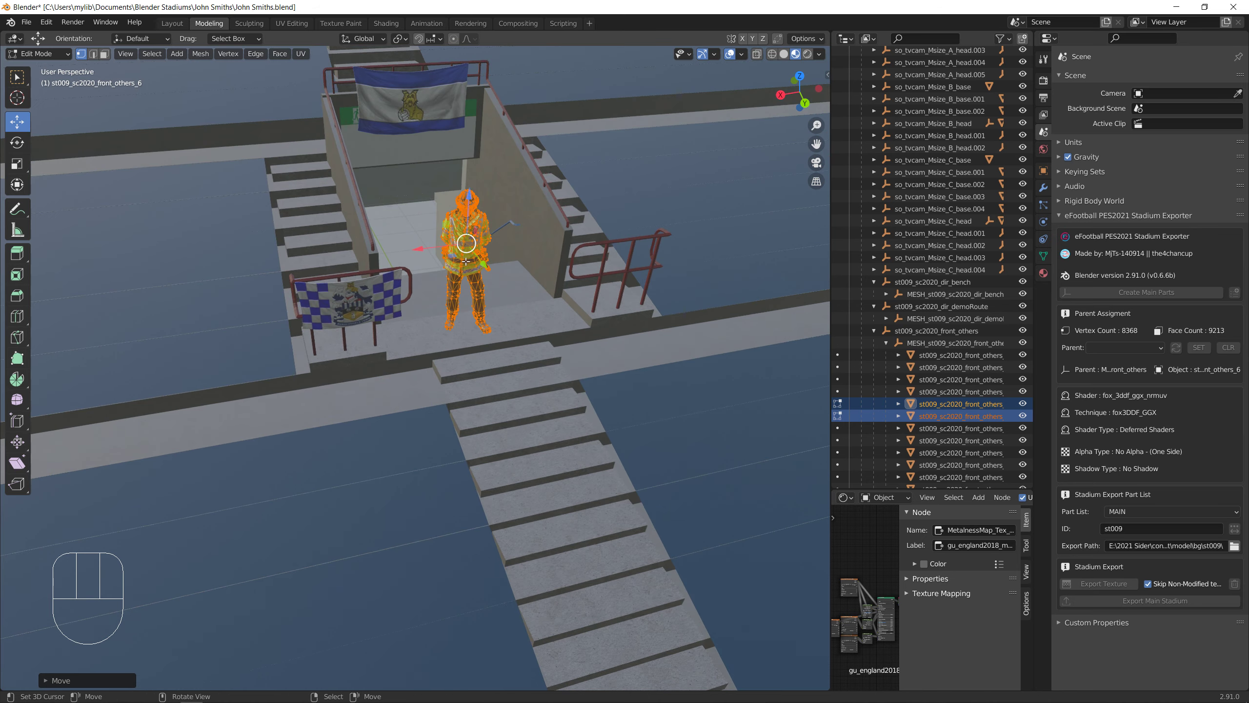
scroll(465, 261, down, 10)
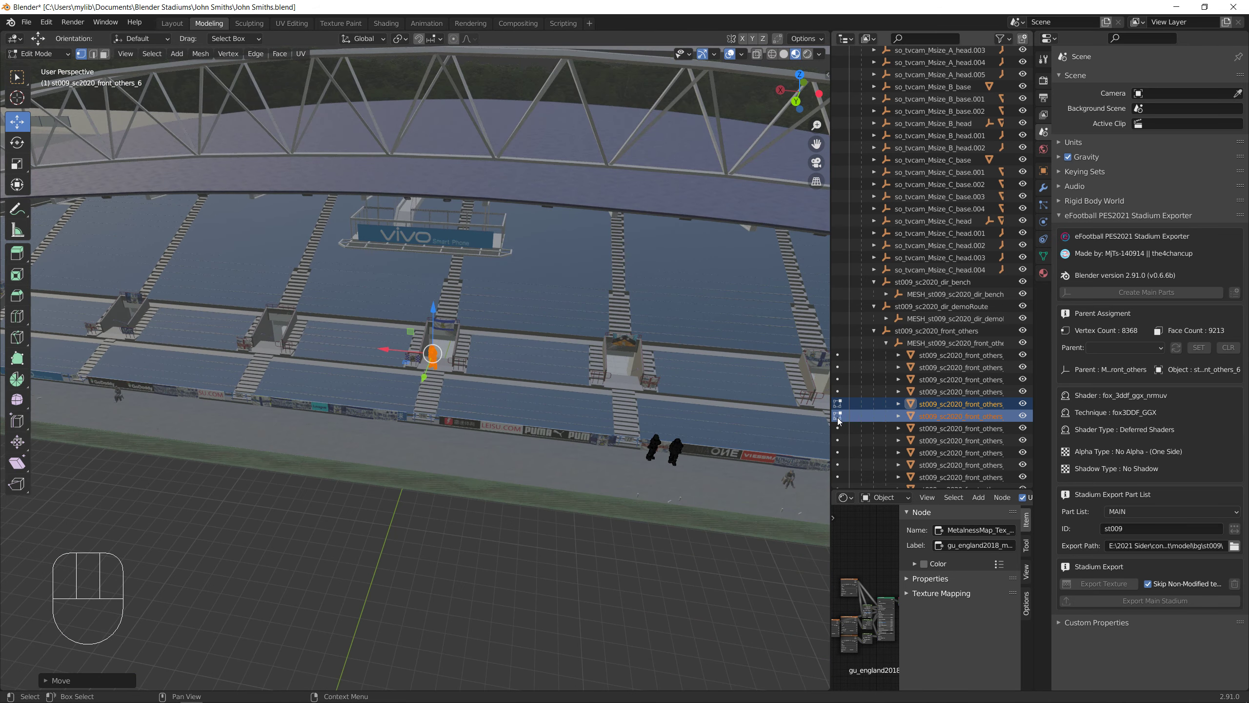
Switch editing to st009_sc2020_front_others_9, box-select the steward at the boards beside stairway 24 and move him in front of them
click(837, 428)
shift+middle_drag(511, 443, 435, 435)
scroll(434, 434, down, 5)
shift+middle_drag(347, 430, 393, 433)
scroll(341, 437, up, 10)
scroll(439, 407, up, 3)
click(757, 54)
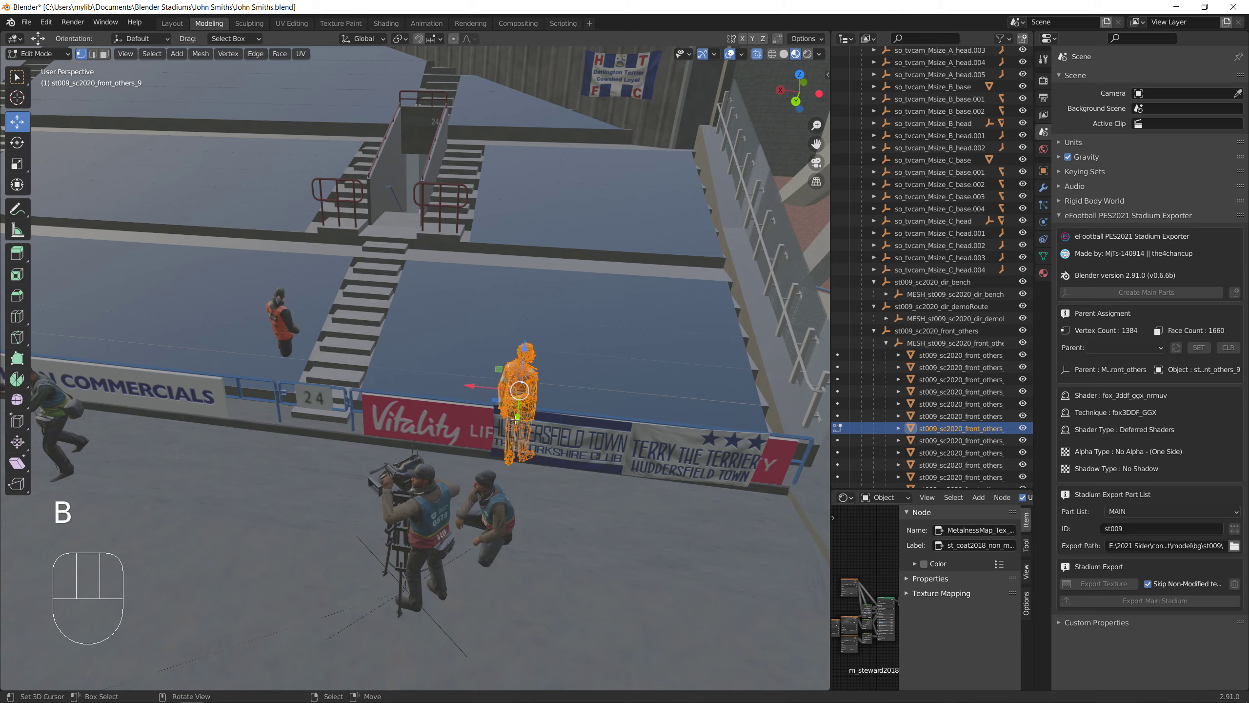
drag(515, 420, 514, 438)
Box-select the front_others_9 steward at stairway 32 and move him behind the perimeter boards onto the foot of the stairs
scroll(608, 428, down, 6)
shift+middle_drag(514, 438, 703, 514)
scroll(399, 397, up, 4)
shift+middle_drag(162, 364, 294, 436)
scroll(294, 436, up, 3)
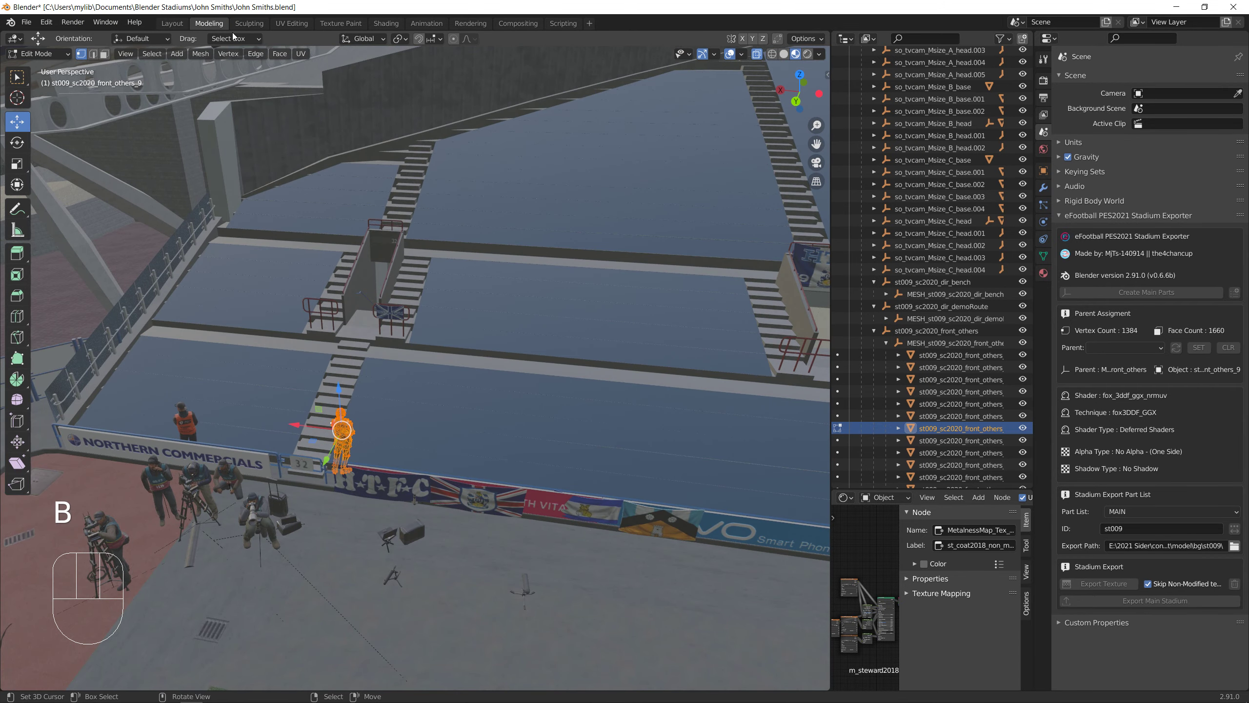
click(121, 54)
click(147, 126)
scroll(344, 320, down, 3)
middle_drag(345, 320, 463, 400)
drag(385, 372, 456, 440)
middle_drag(399, 543, 536, 374)
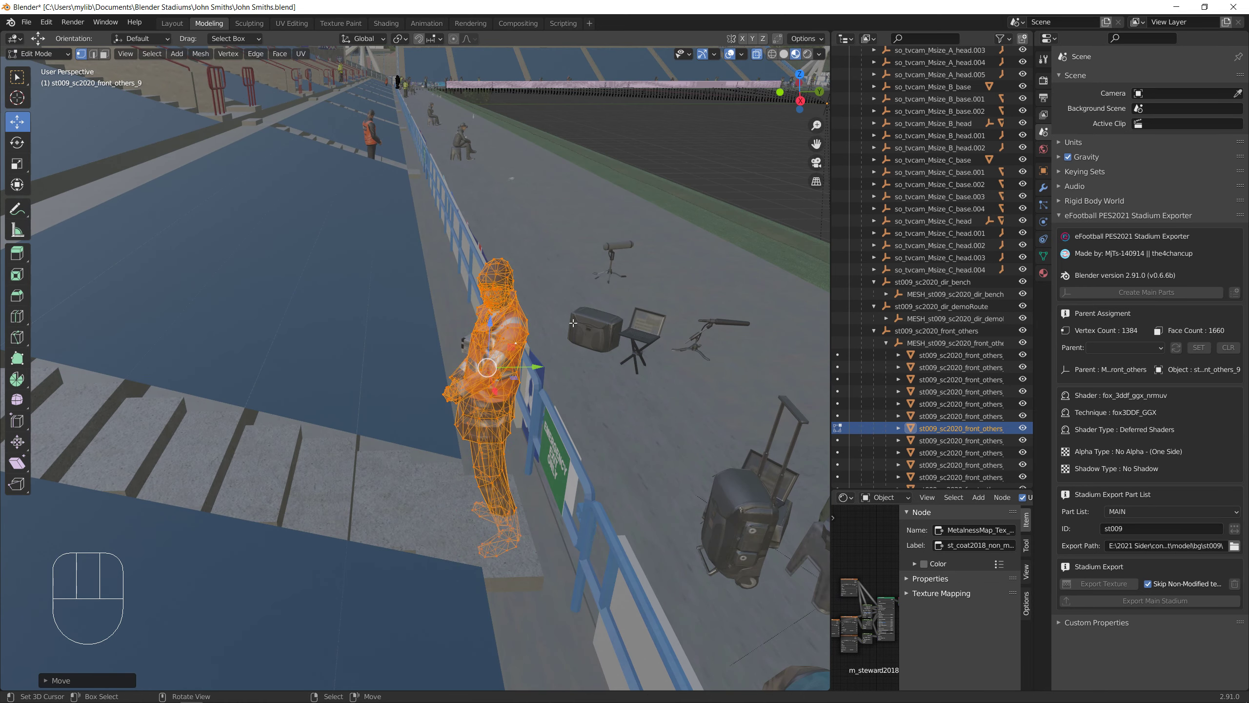
click(758, 54)
drag(496, 327, 532, 287)
scroll(528, 300, down, 4)
middle_drag(484, 301, 337, 285)
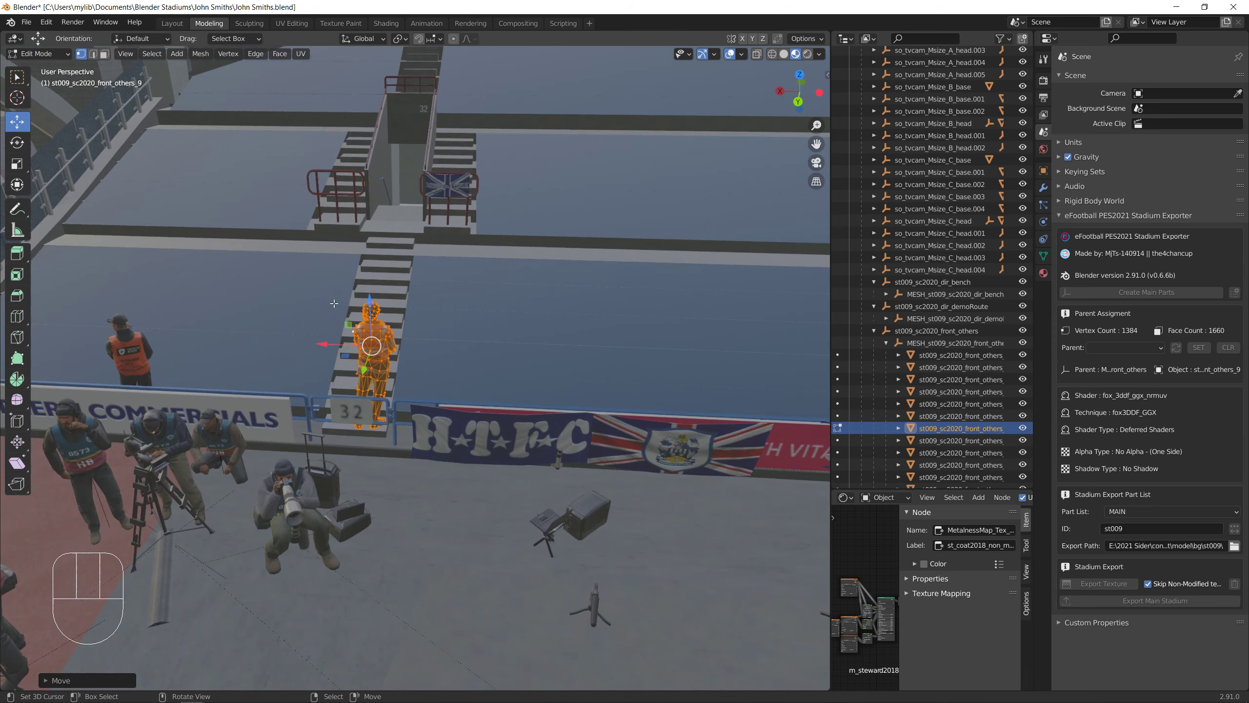
Open the meshes st009_sc2020_front_others_10 and st009_sc2020_front_others_11 together for editing
scroll(338, 285, down, 3)
shift+middle_drag(637, 393, 480, 386)
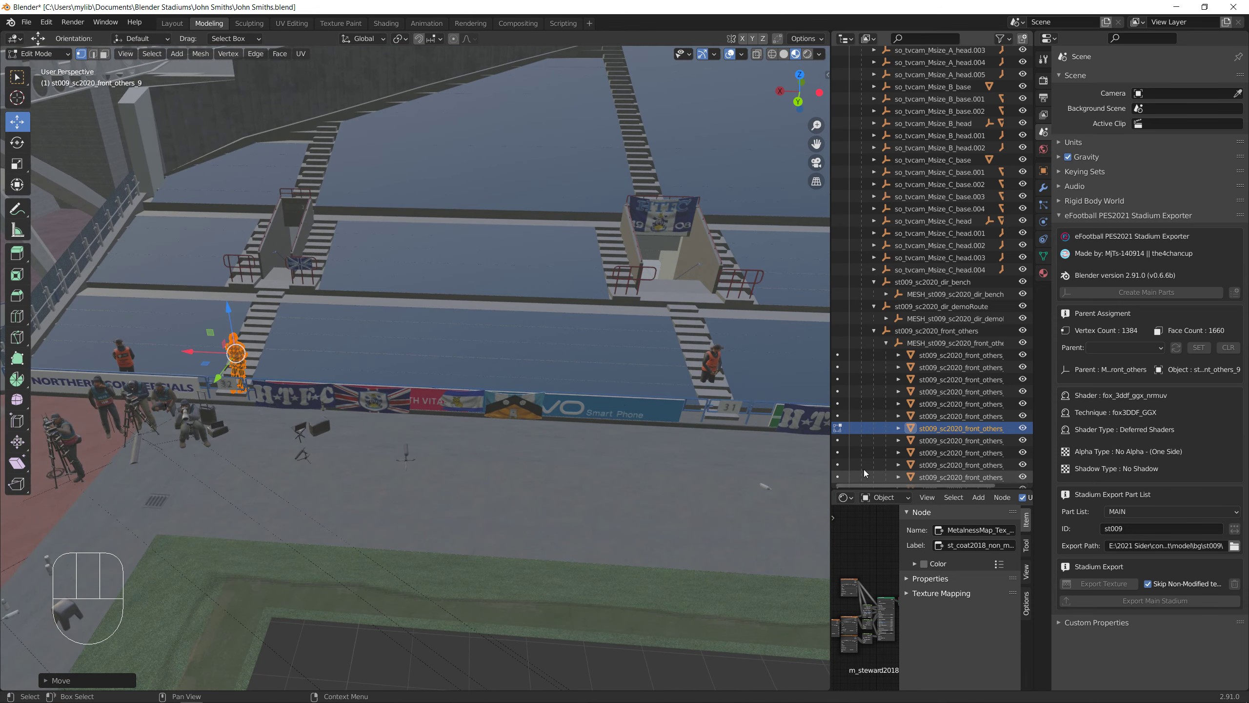
click(843, 441)
key(Tab)
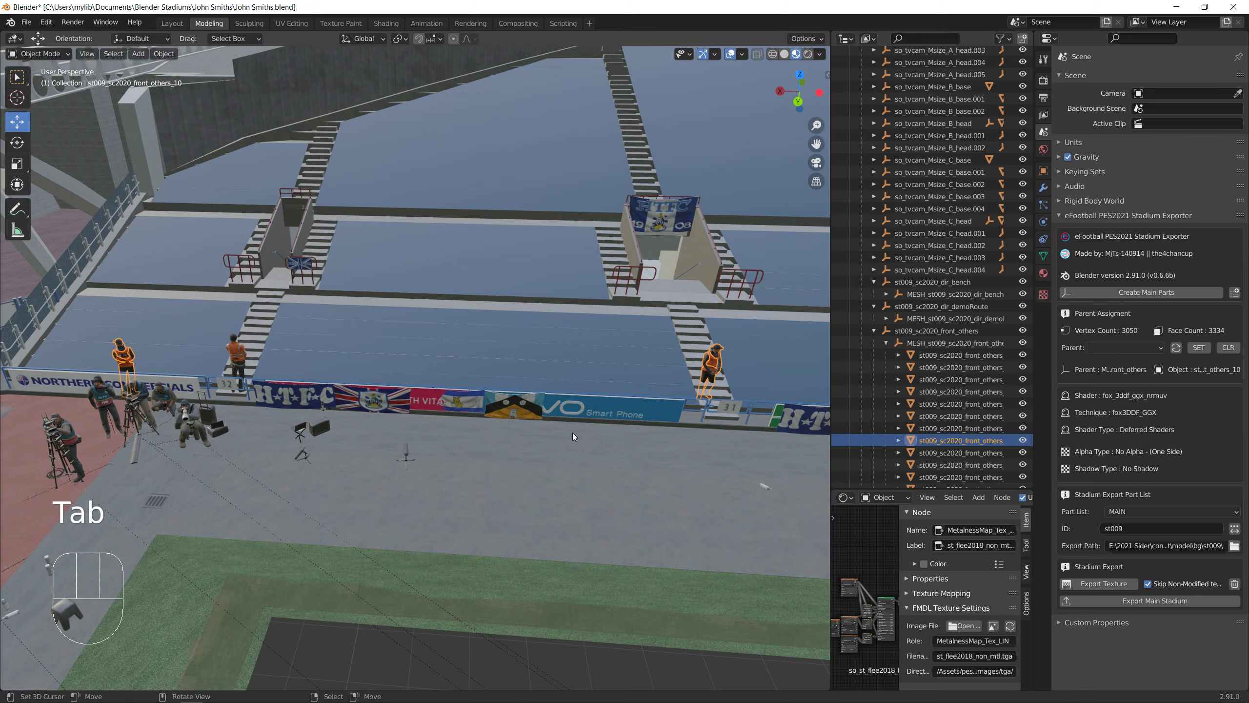
key(Tab)
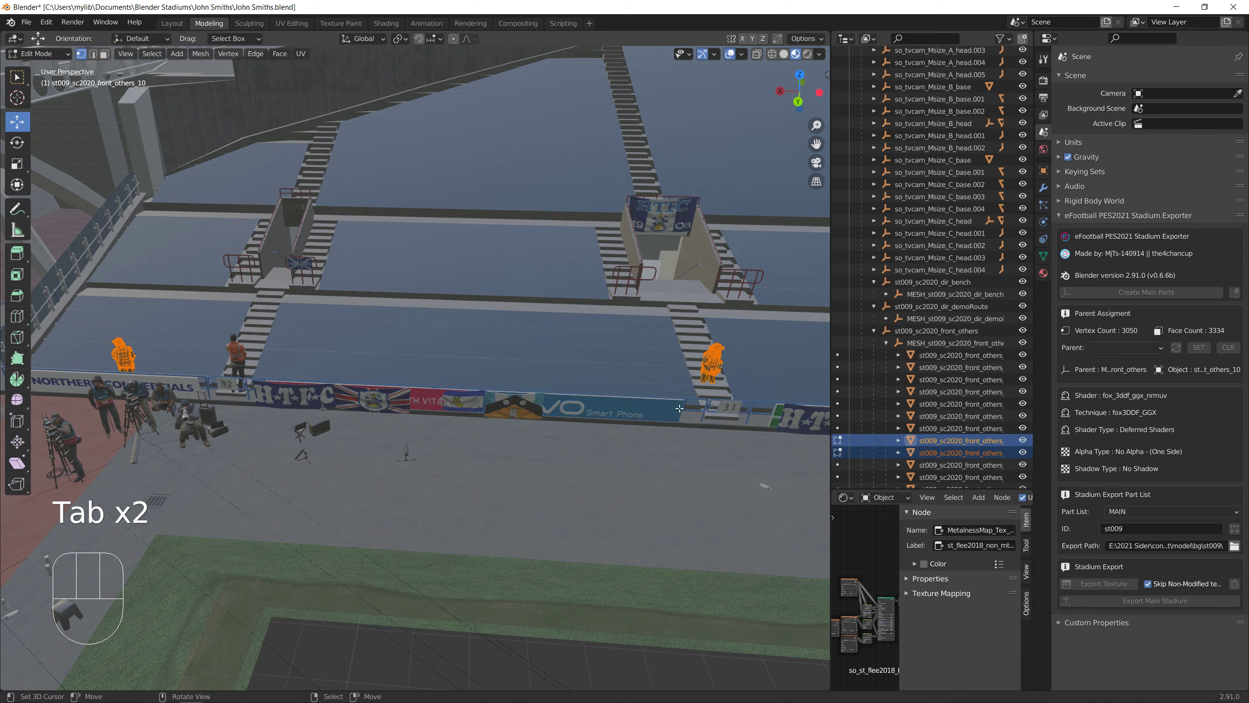
key(Tab)
shift+middle_drag(659, 392, 474, 450)
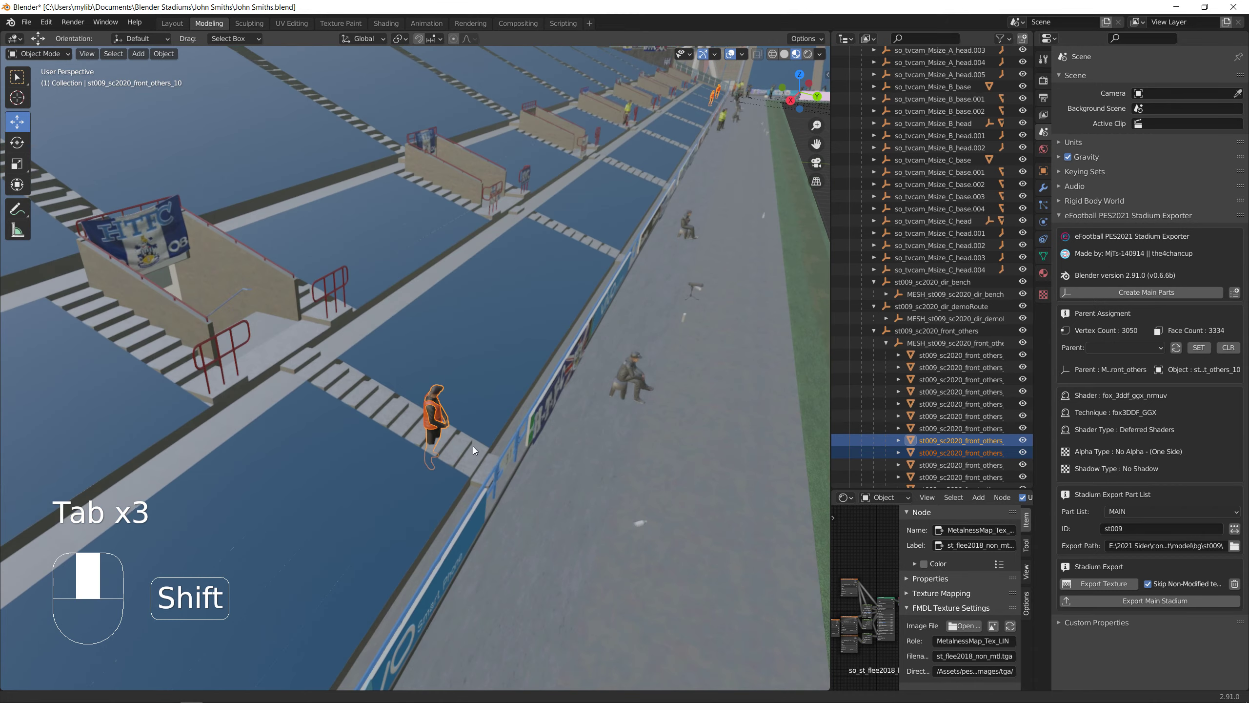
scroll(472, 446, up, 3)
shift+click(451, 434)
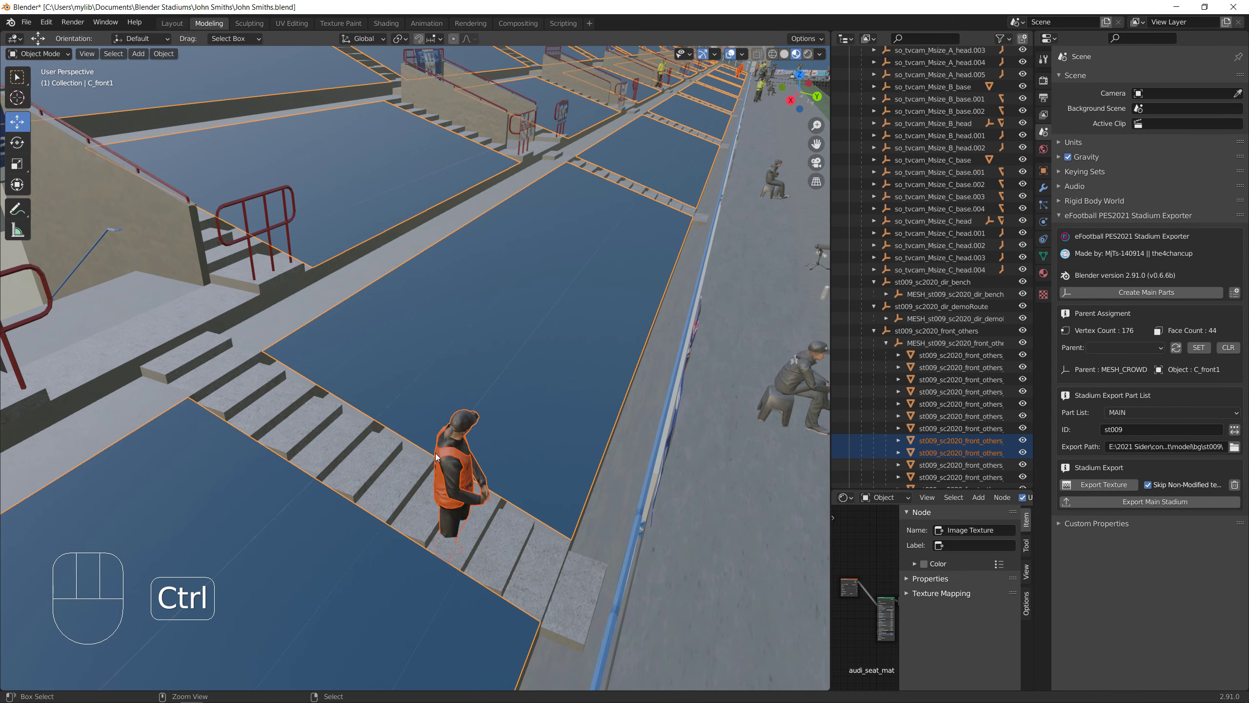
key(ctrl+z)
key(Tab)
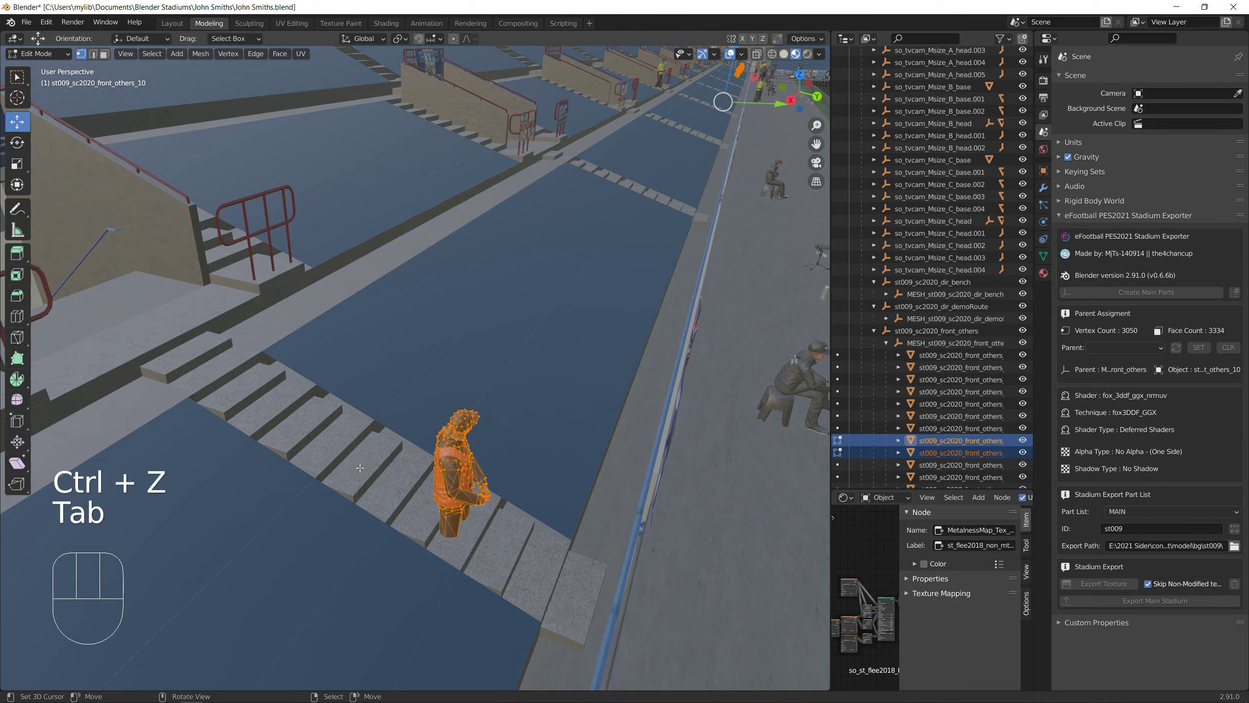
Box-select the whole steward behind the Northern Commercials board near stairway 32 and move him in front of it
middle_drag(360, 467, 436, 473)
scroll(270, 500, down, 5)
scroll(436, 473, up, 4)
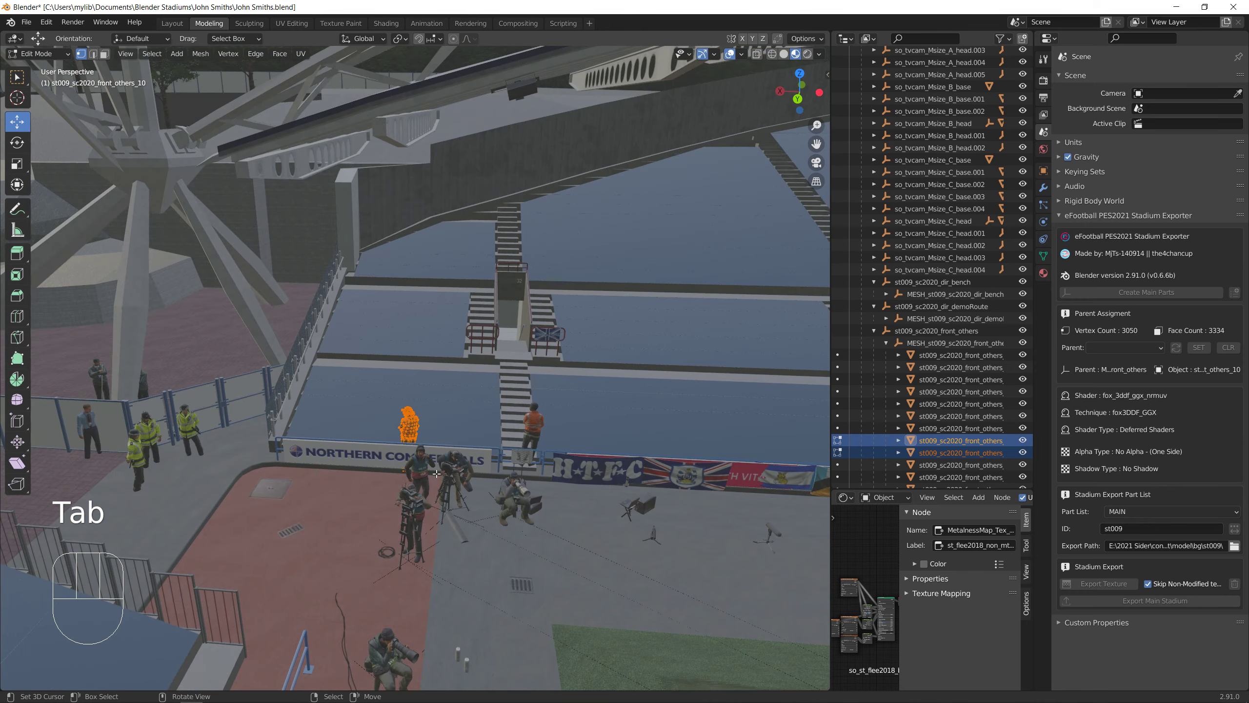
scroll(436, 473, up, 4)
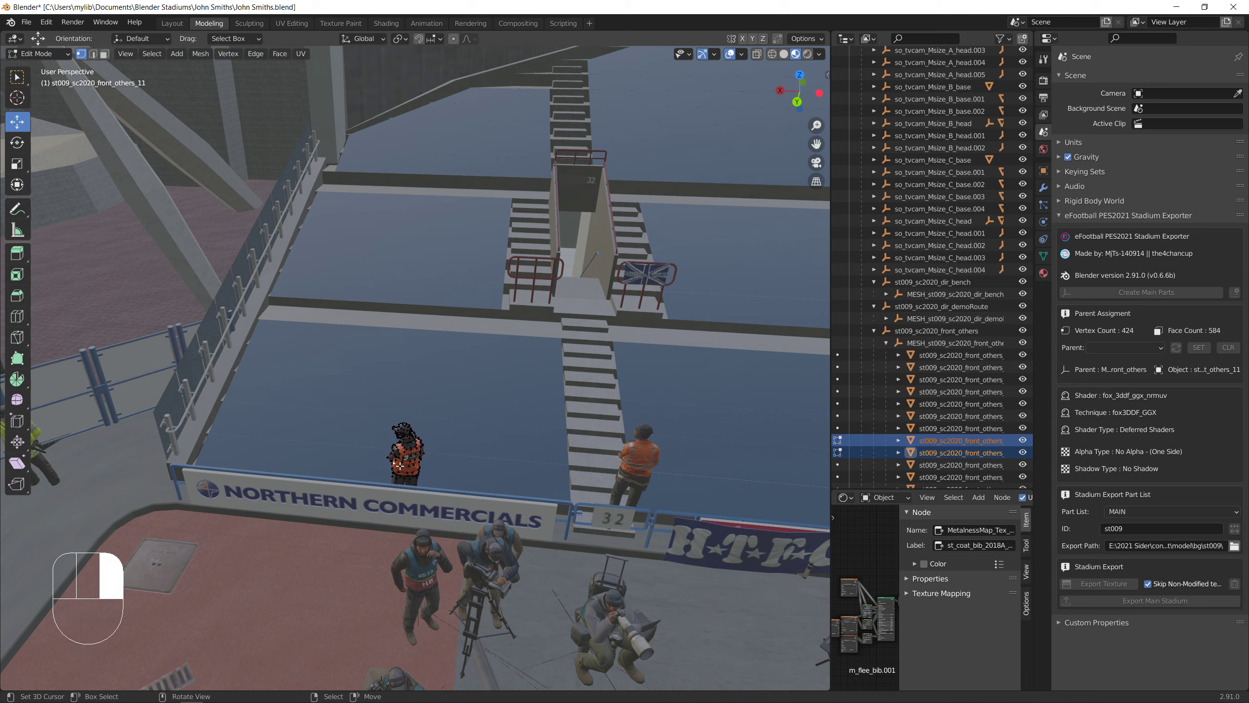
key(b)
drag(340, 387, 475, 507)
drag(412, 431, 384, 542)
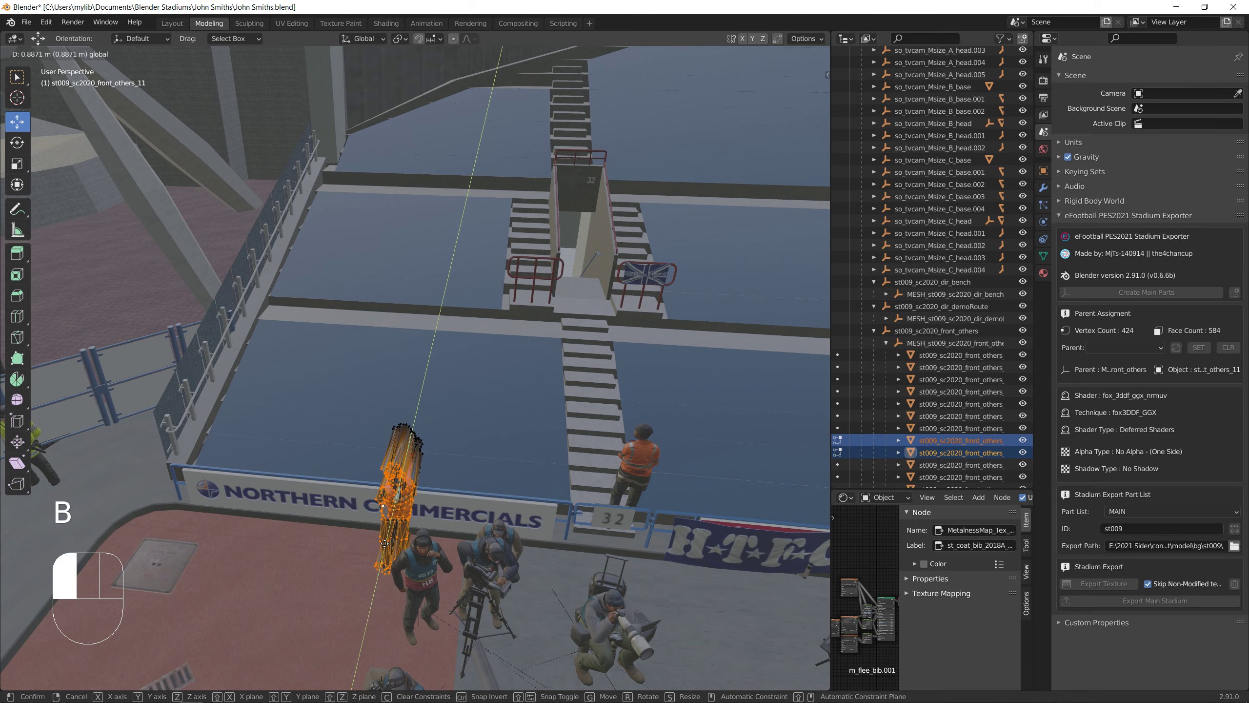
right_click(385, 543)
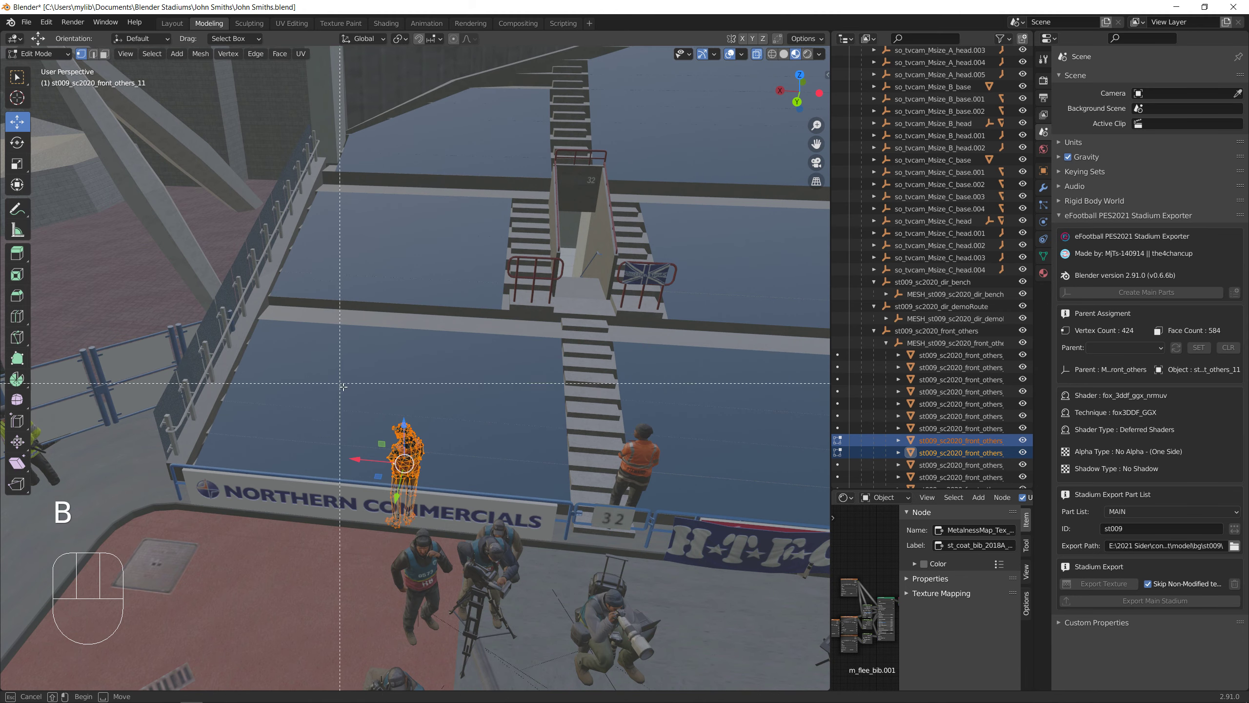
drag(351, 387, 506, 561)
drag(400, 492, 367, 482)
scroll(376, 484, down, 2)
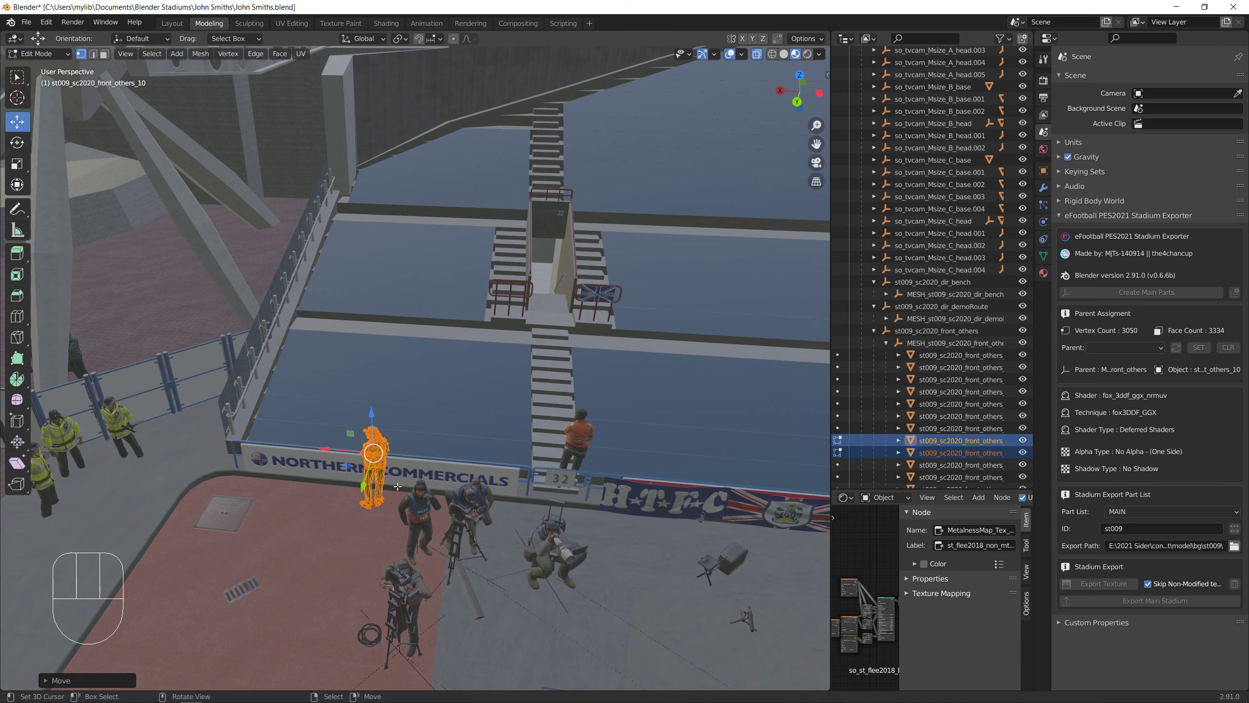
Box-select the steward sunk into stairway 31 and raise him onto the steps
scroll(376, 484, down, 3)
shift+middle_drag(538, 457, 749, 414)
shift+middle_drag(433, 398, 501, 389)
scroll(501, 390, up, 4)
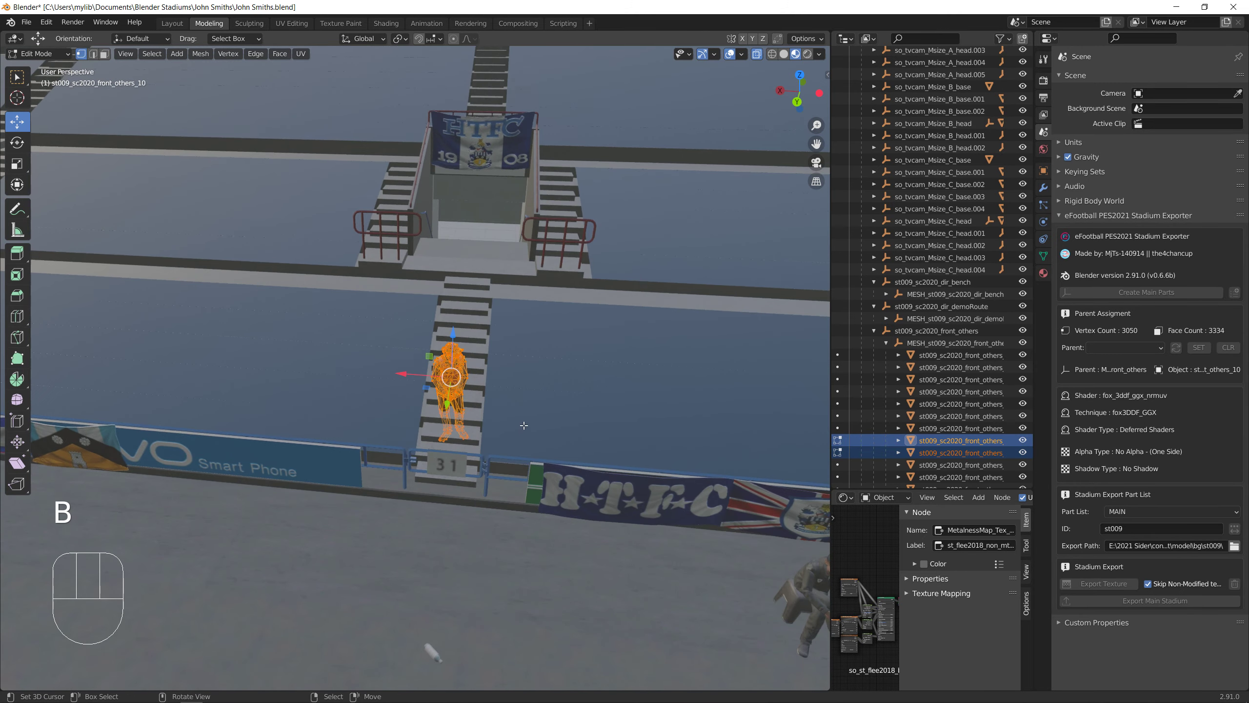
scroll(689, 141, up, 5)
click(760, 56)
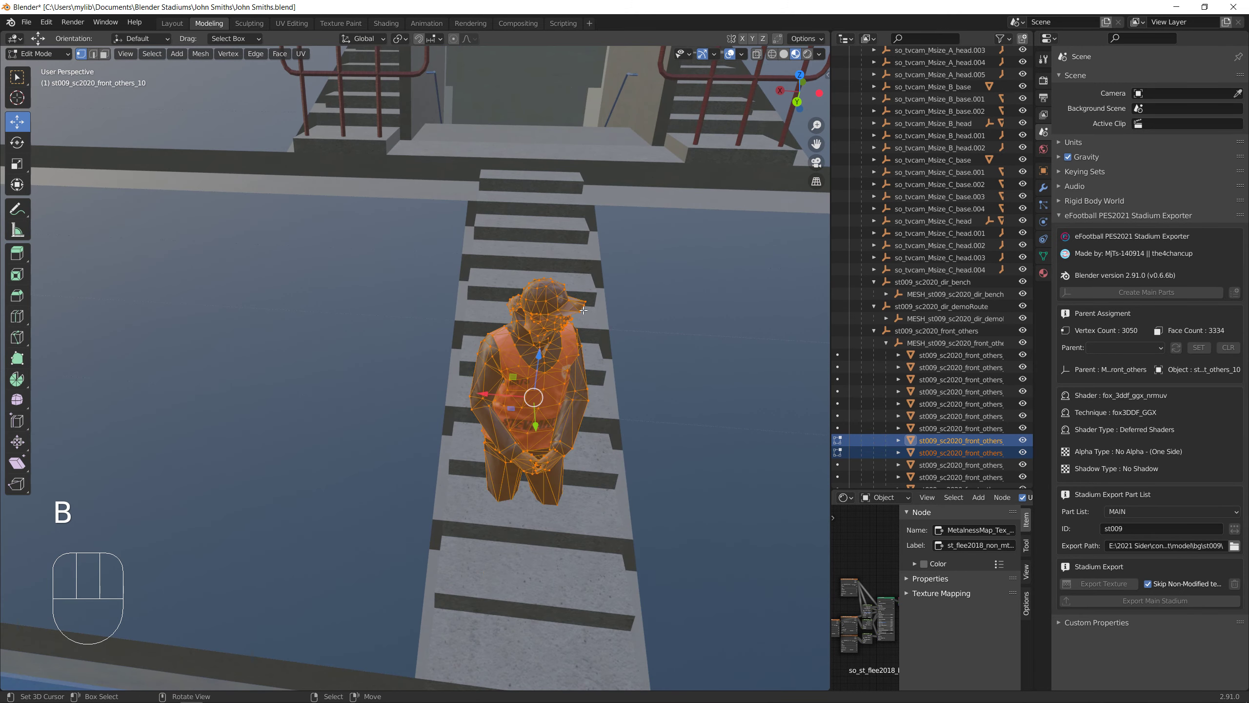
drag(541, 354, 589, 246)
drag(550, 303, 550, 324)
middle_drag(550, 323, 273, 320)
scroll(647, 393, down, 8)
scroll(502, 391, up, 2)
shift+middle_drag(541, 364, 524, 402)
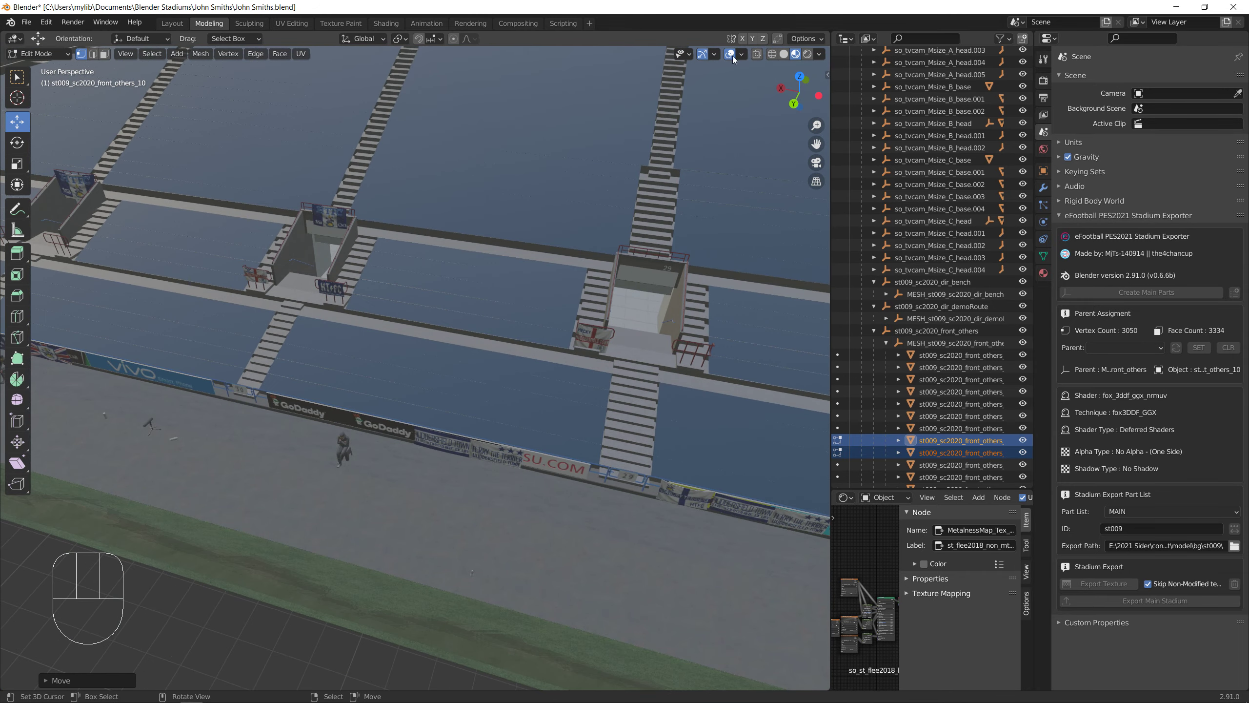
Box-select the steward on the lower steps of stairway 25 and move him back toward the entrance above
click(760, 54)
scroll(546, 276, down, 4)
shift+middle_drag(615, 404, 206, 317)
scroll(447, 422, down, 6)
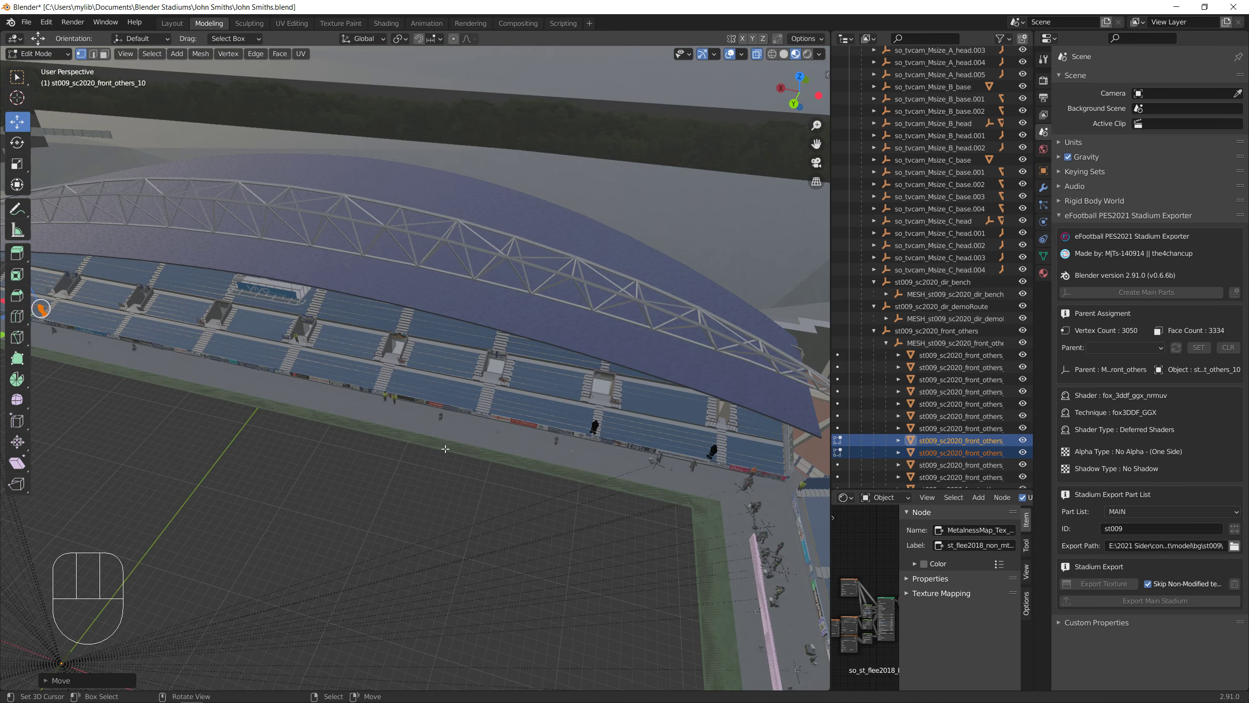
scroll(447, 423, up, 10)
shift+middle_drag(622, 496, 780, 113)
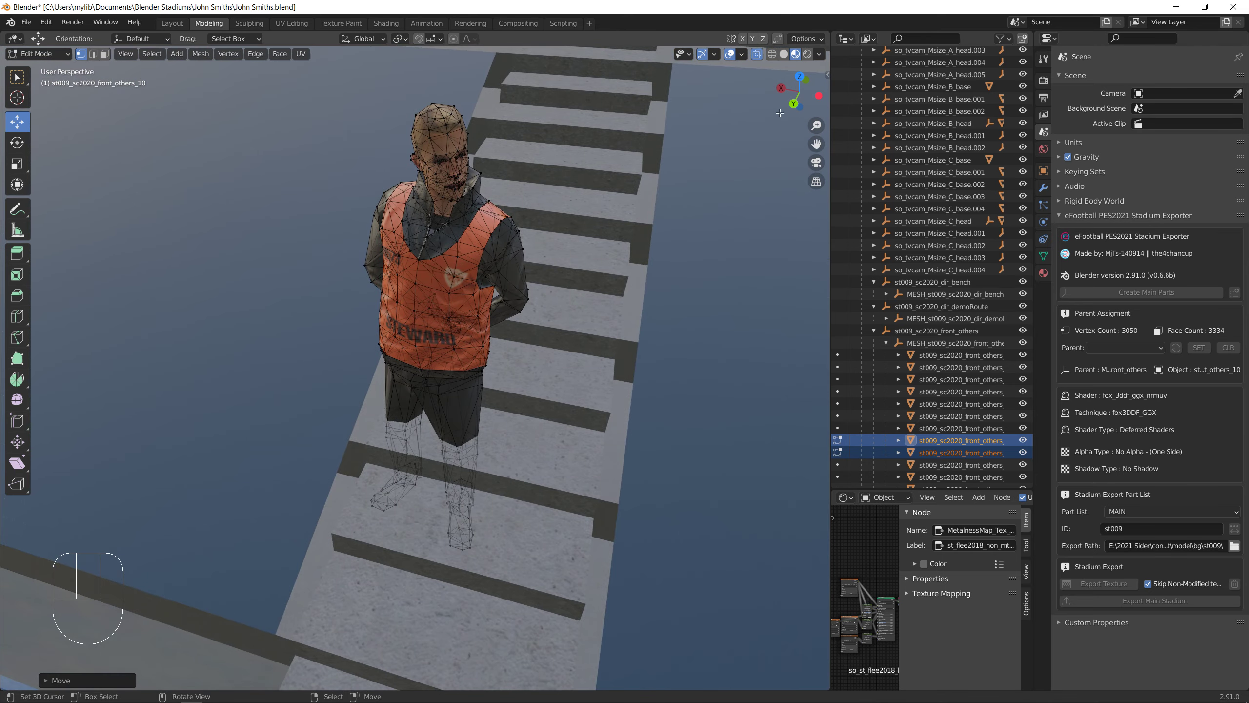
scroll(562, 277, down, 8)
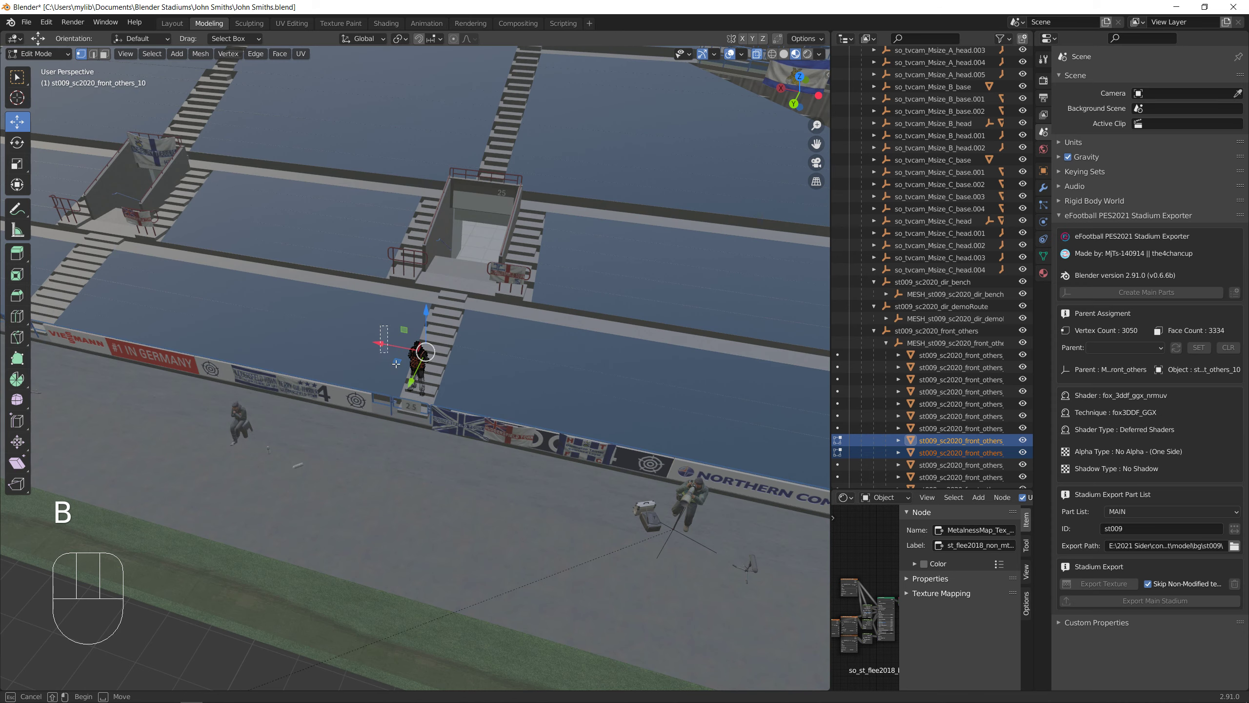
drag(396, 364, 464, 432)
scroll(464, 432, up, 8)
scroll(435, 368, down, 8)
drag(409, 376, 463, 271)
click(761, 51)
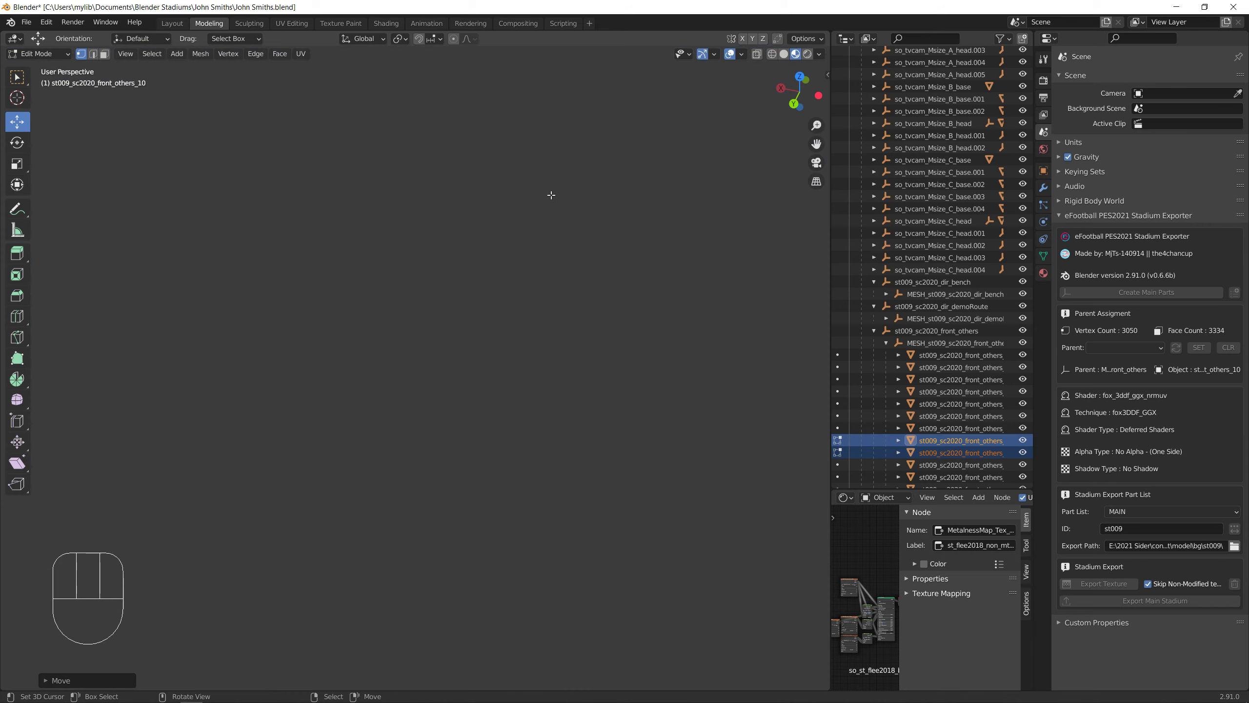
Adjust the selected steward's position so he stands on the landing in front of entrance 25
scroll(550, 232, down, 10)
shift+middle_drag(462, 345, 430, 360)
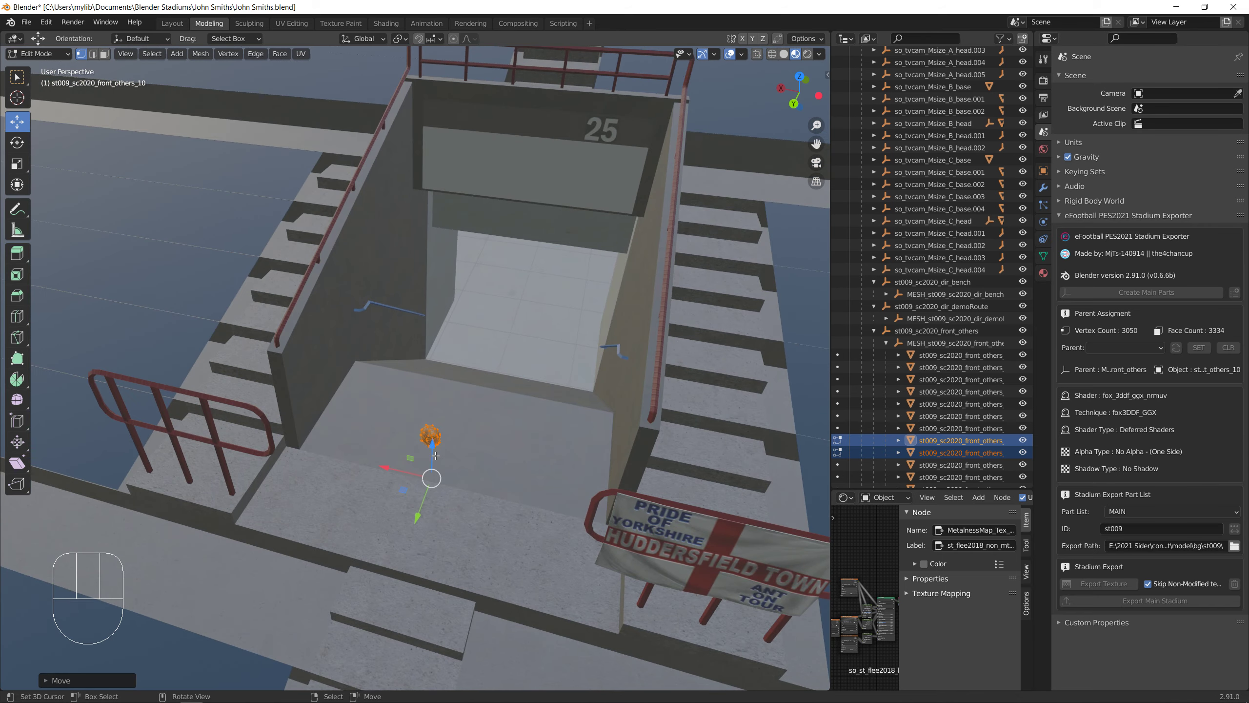
drag(421, 516, 419, 354)
scroll(645, 471, down, 6)
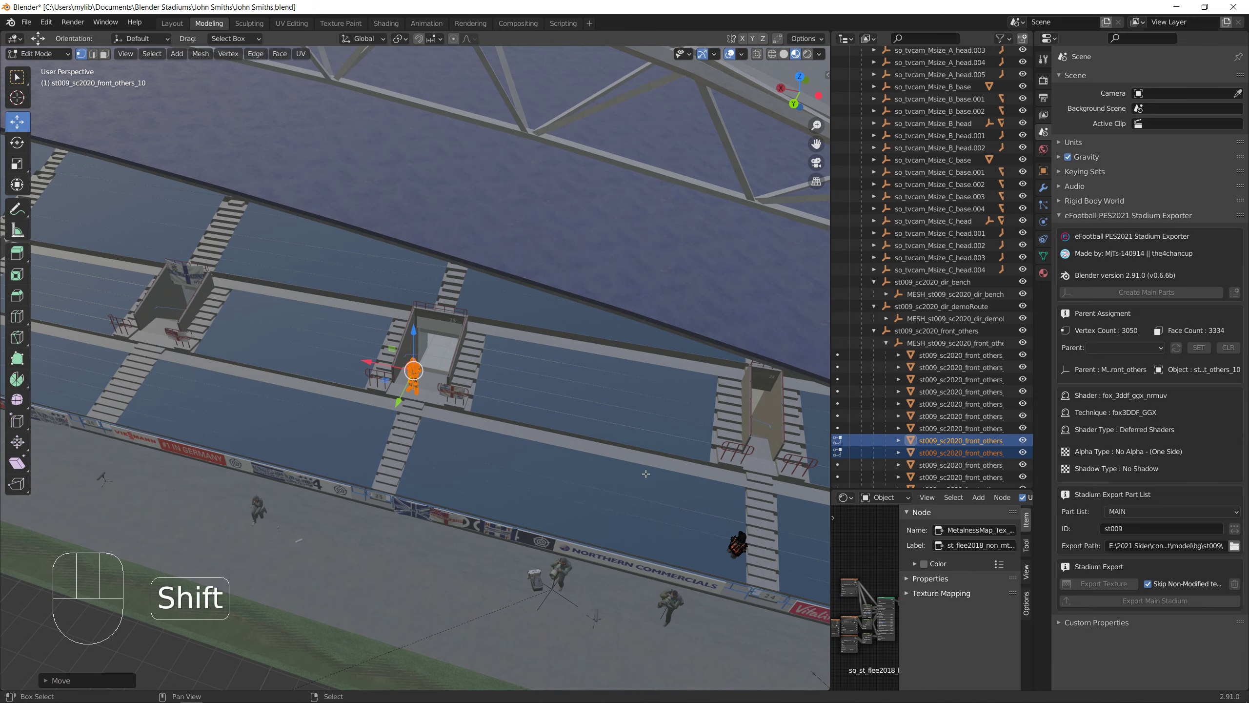
Box-select the steward standing in the seats beside stairway 24 and move him up to the side steps of entrance 24
shift+middle_drag(644, 472, 431, 364)
scroll(747, 68, up, 6)
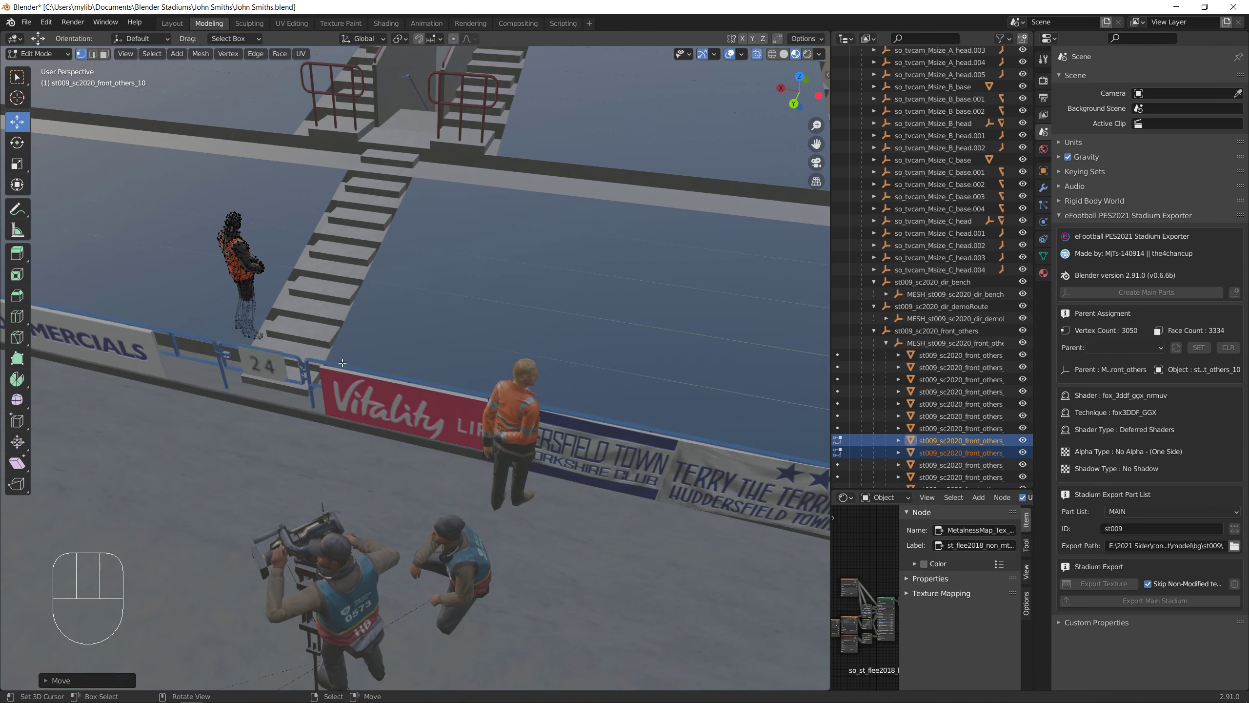
shift+middle_drag(180, 198, 436, 429)
key(b)
drag(432, 405, 542, 598)
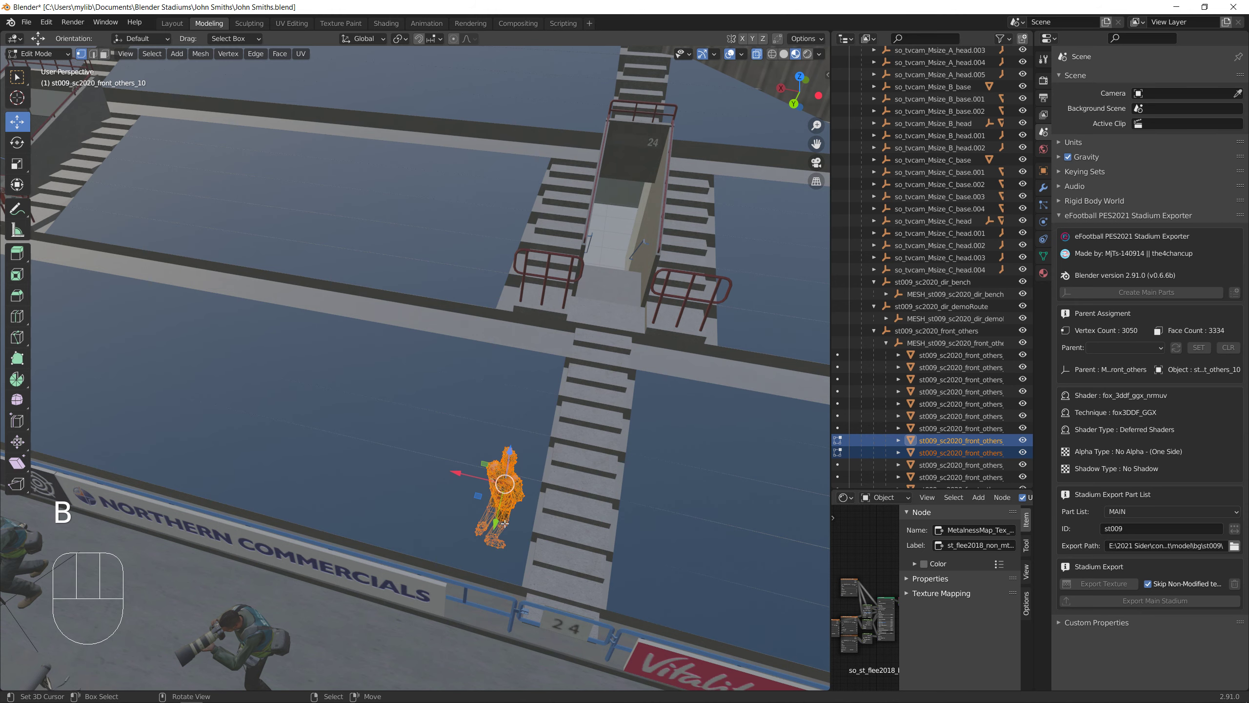
drag(504, 523, 524, 453)
drag(549, 377, 550, 377)
drag(550, 305, 560, 239)
click(758, 56)
middle_drag(481, 274, 424, 295)
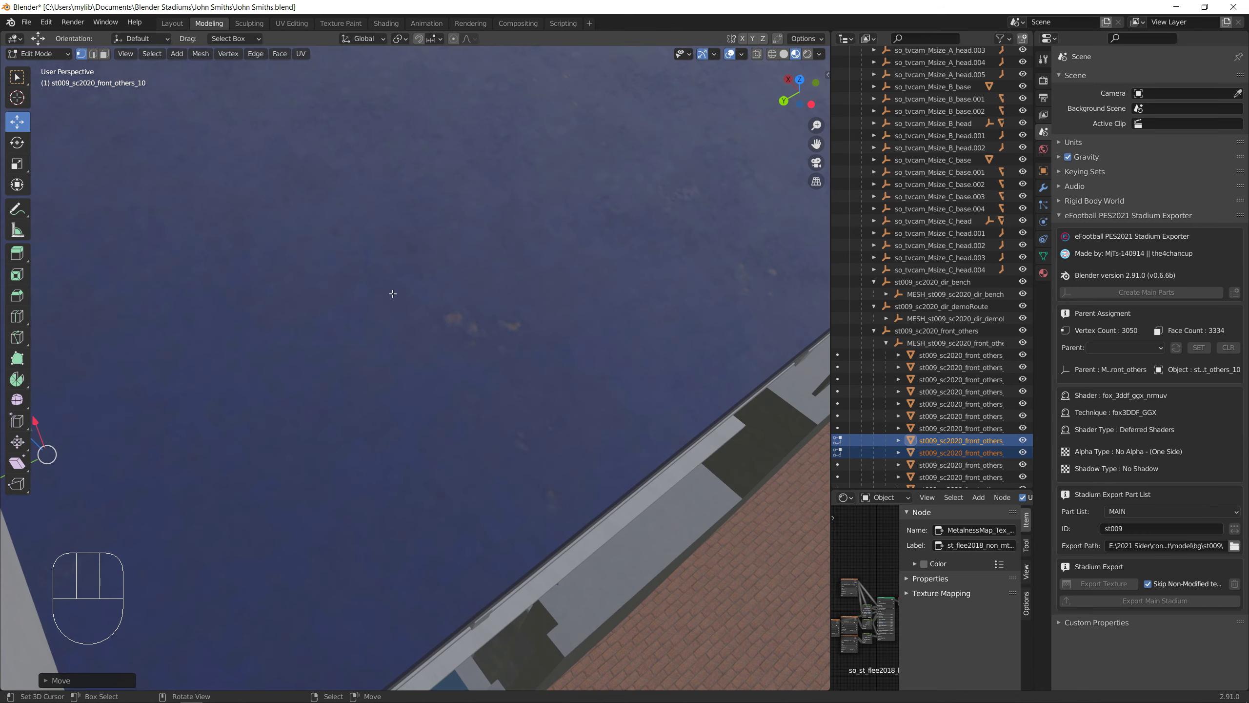
Frame the selected steward and move him clear of the red handrail so his feet rest on the side steps of entrance 24
click(125, 55)
click(151, 126)
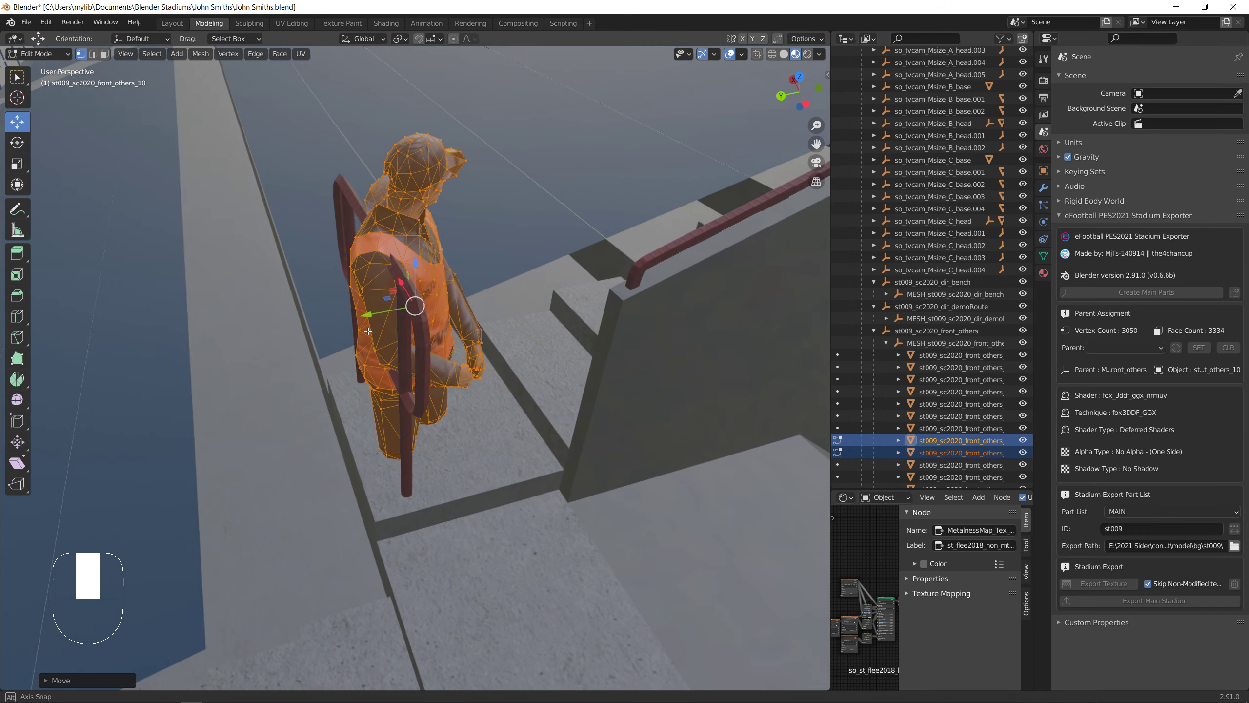
drag(378, 316, 532, 118)
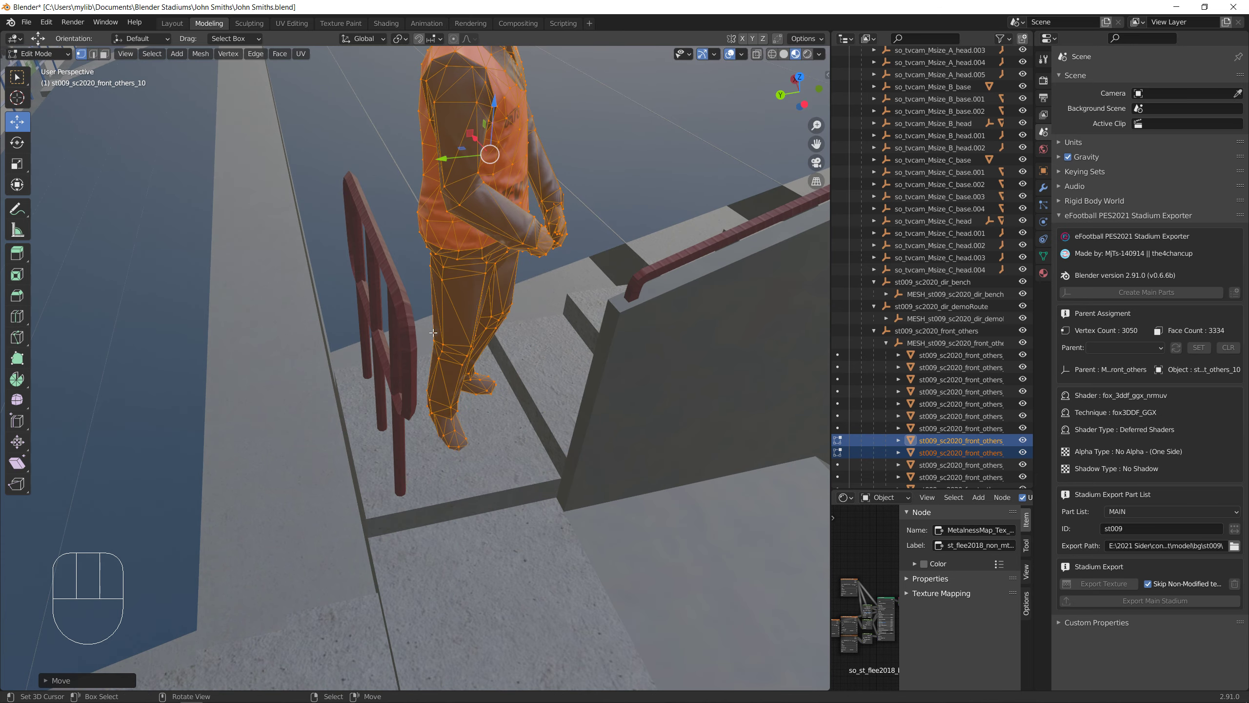
middle_drag(433, 332, 490, 376)
scroll(490, 377, down, 10)
middle_drag(590, 367, 619, 352)
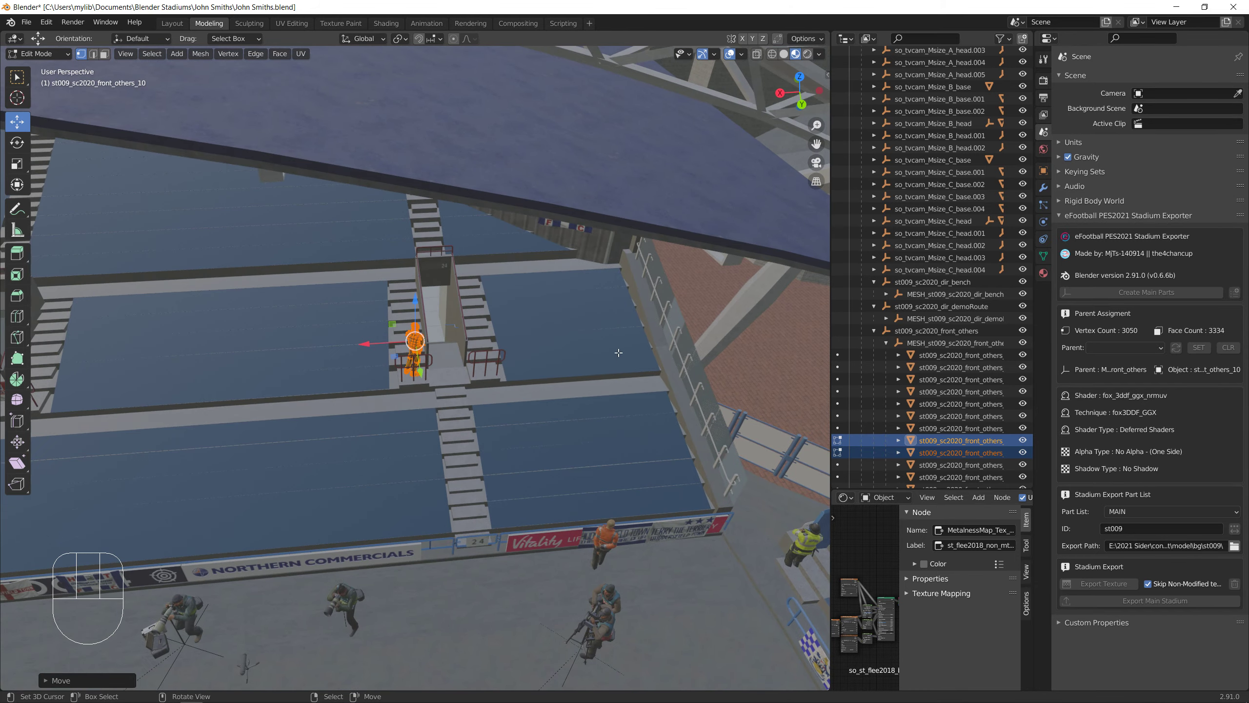
Check the front_others parts 12 to 15 one by one along the front stand, and collapse the front_others group
shift+middle_drag(598, 529, 516, 393)
scroll(538, 391, up, 4)
scroll(858, 357, down, 3)
click(837, 392)
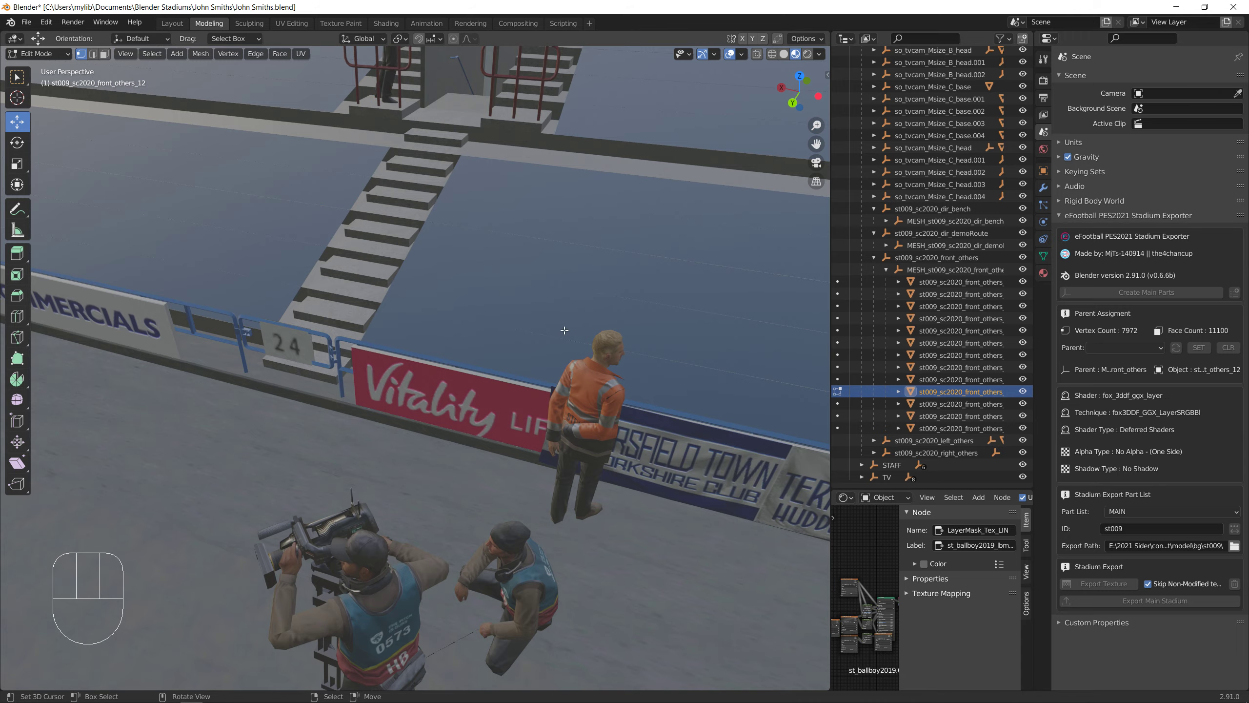
scroll(418, 355, down, 8)
shift+middle_drag(418, 355, 787, 468)
shift+middle_drag(590, 369, 757, 406)
click(838, 404)
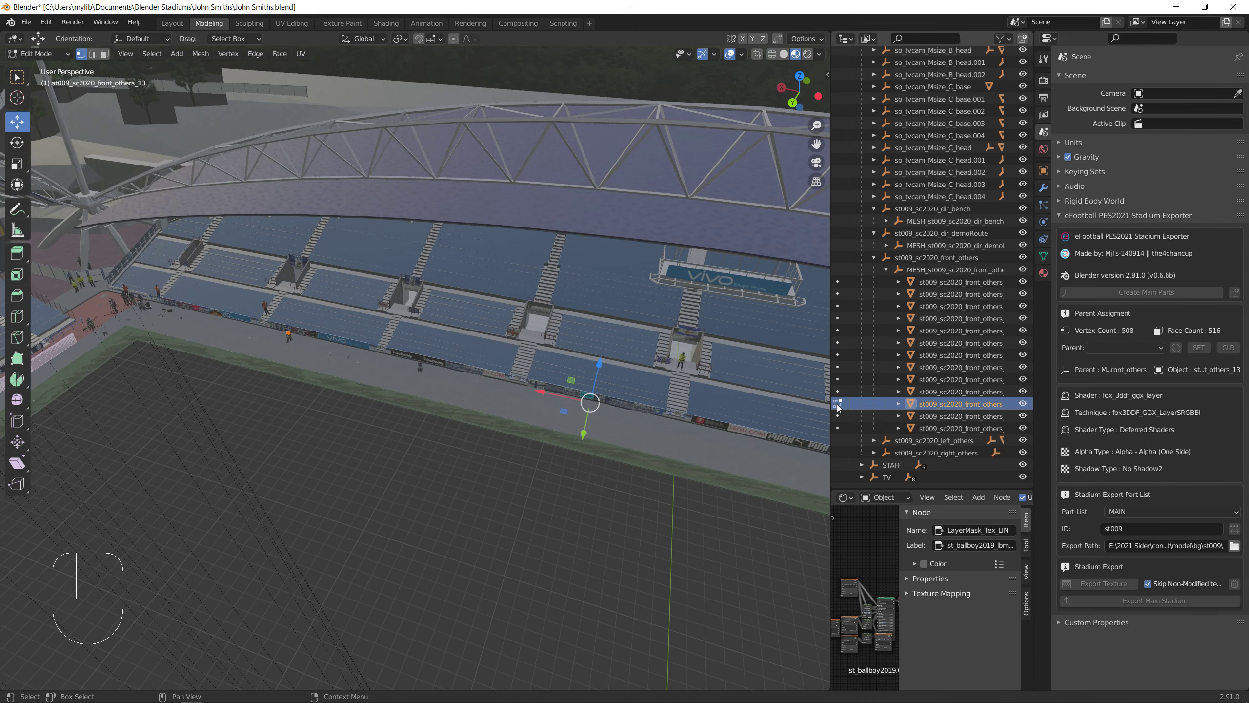
click(836, 420)
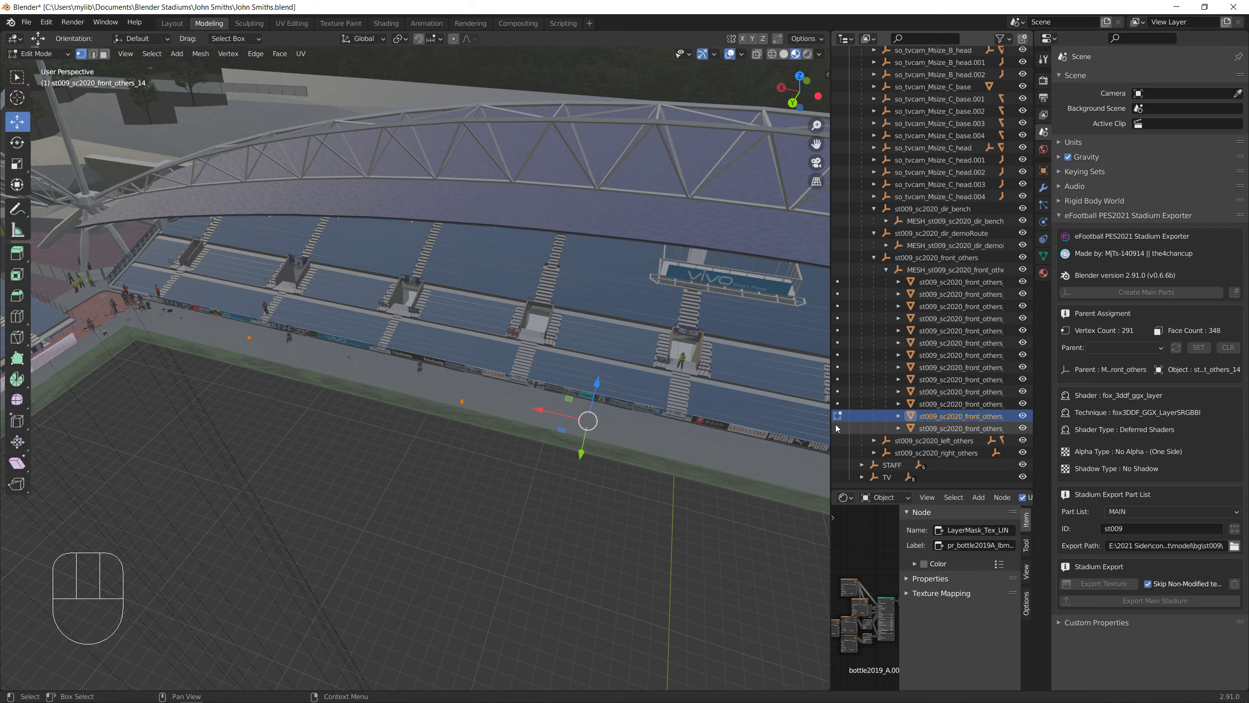
click(837, 428)
shift+middle_drag(817, 373, 639, 349)
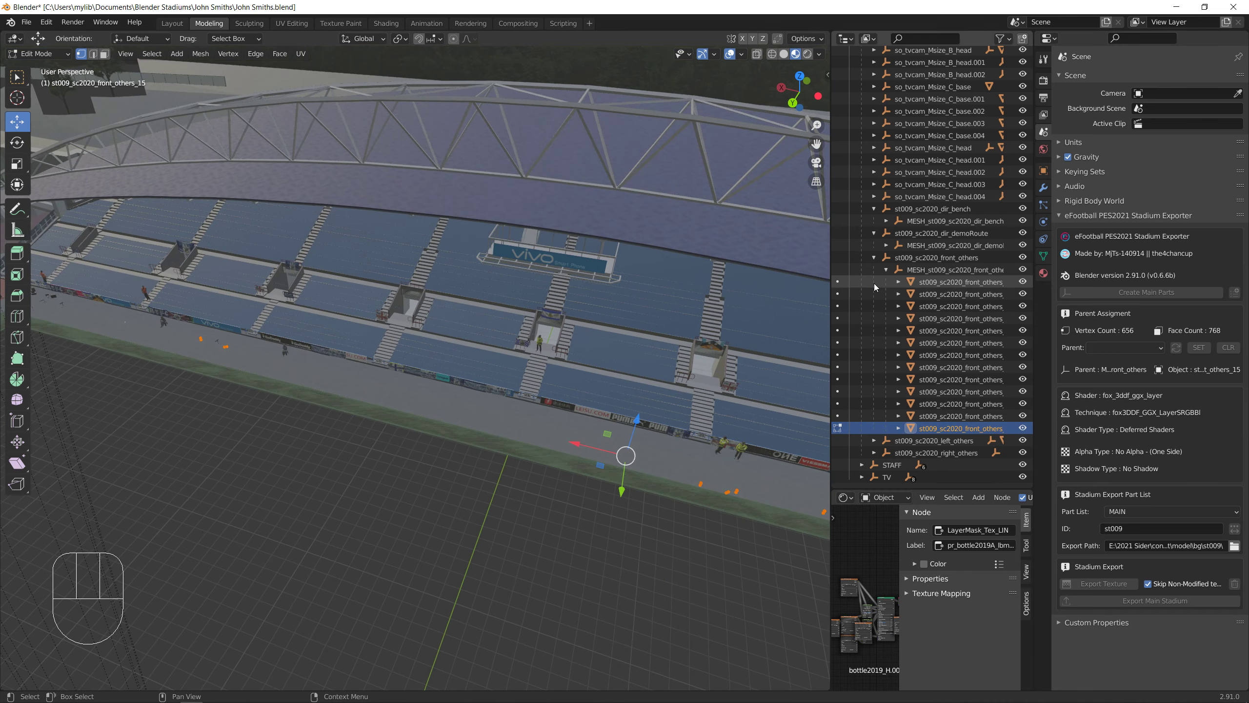
click(886, 270)
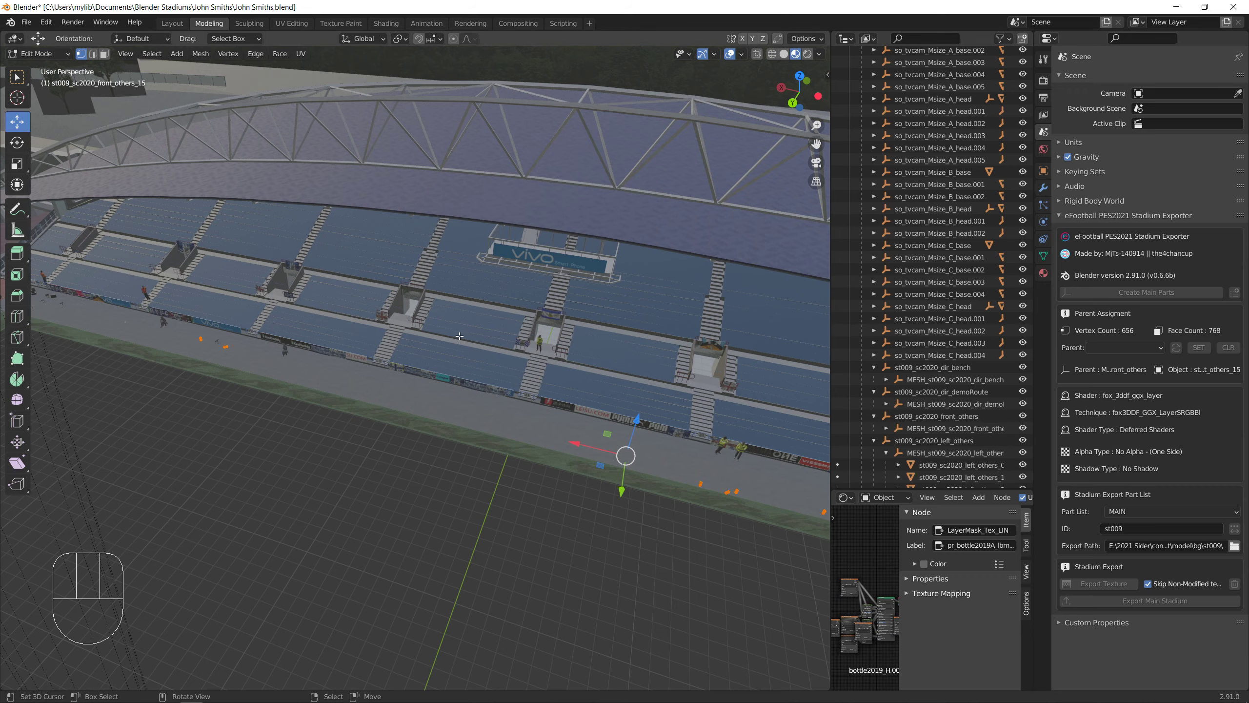
Go through left_others parts 0 to 4 one by one to identify the figures and props along the left stand
scroll(445, 375, down, 5)
middle_drag(566, 435, 443, 435)
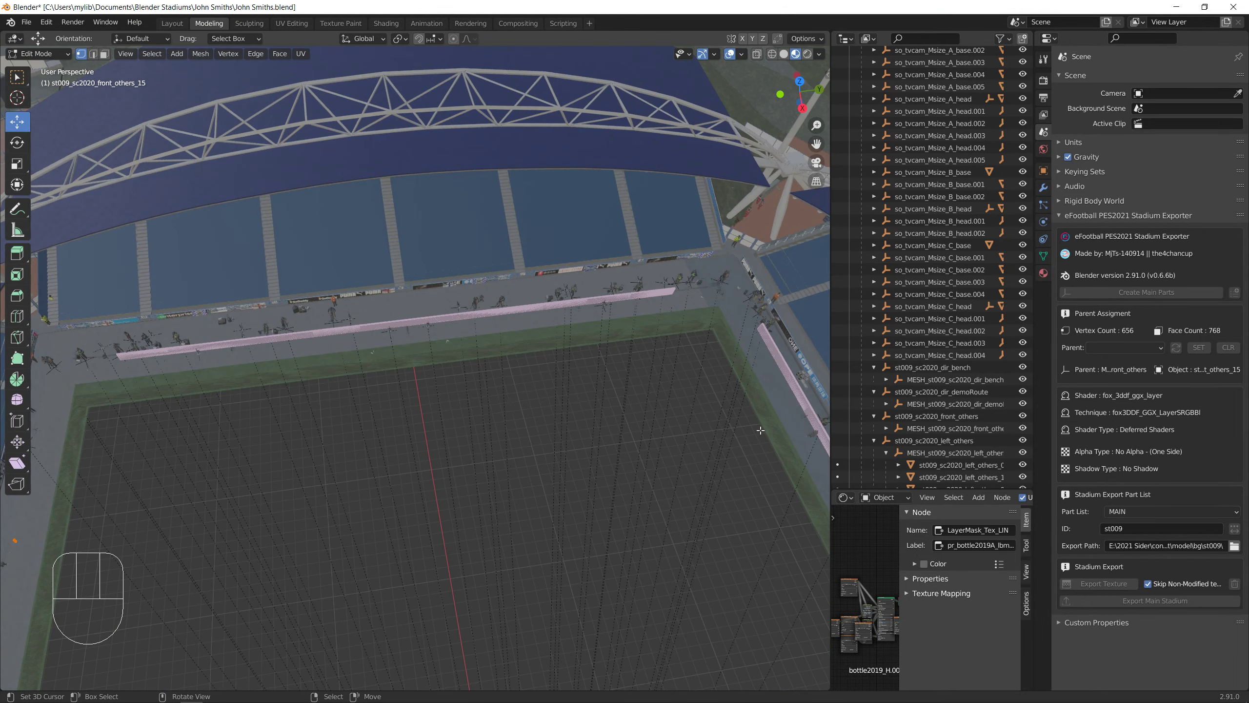
scroll(875, 397, down, 3)
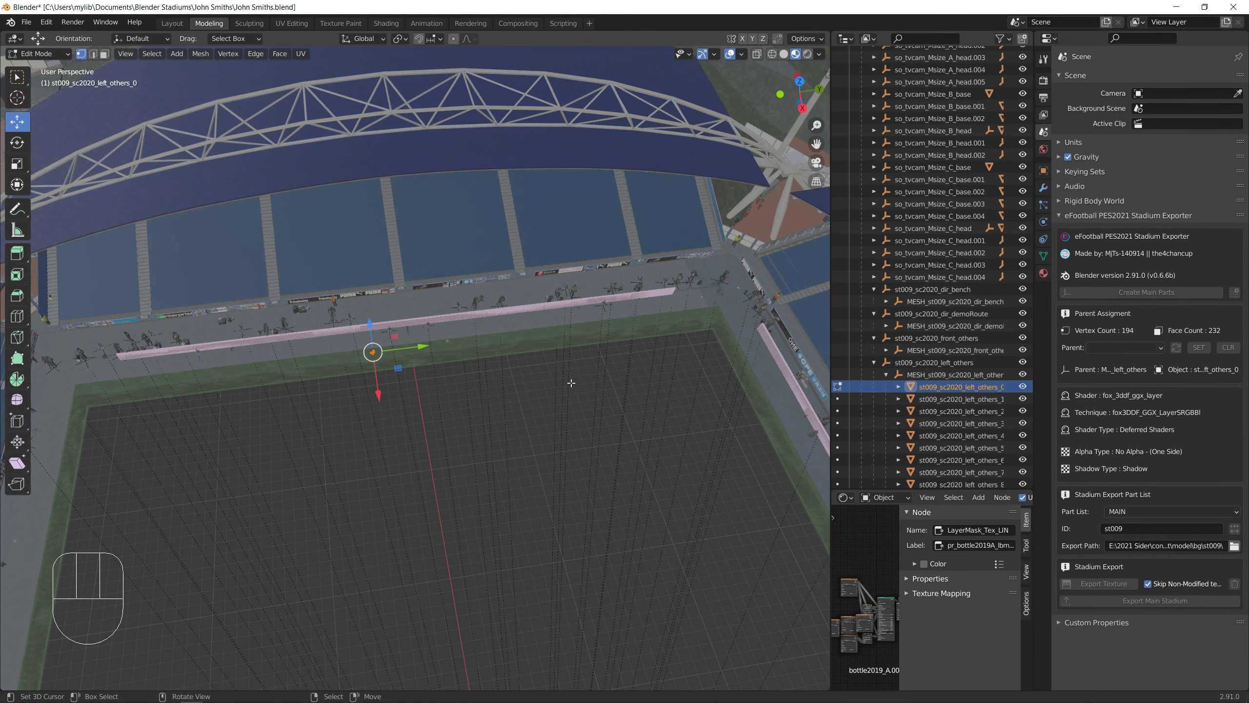
click(838, 399)
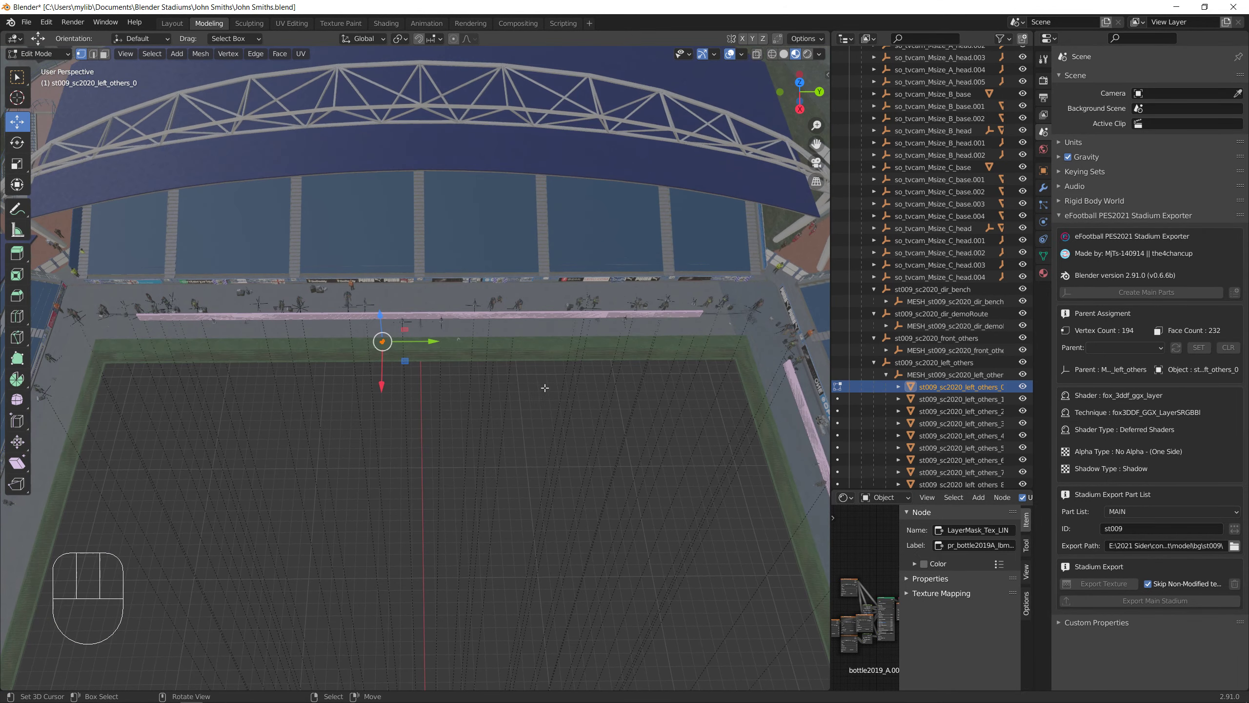
click(838, 412)
click(837, 423)
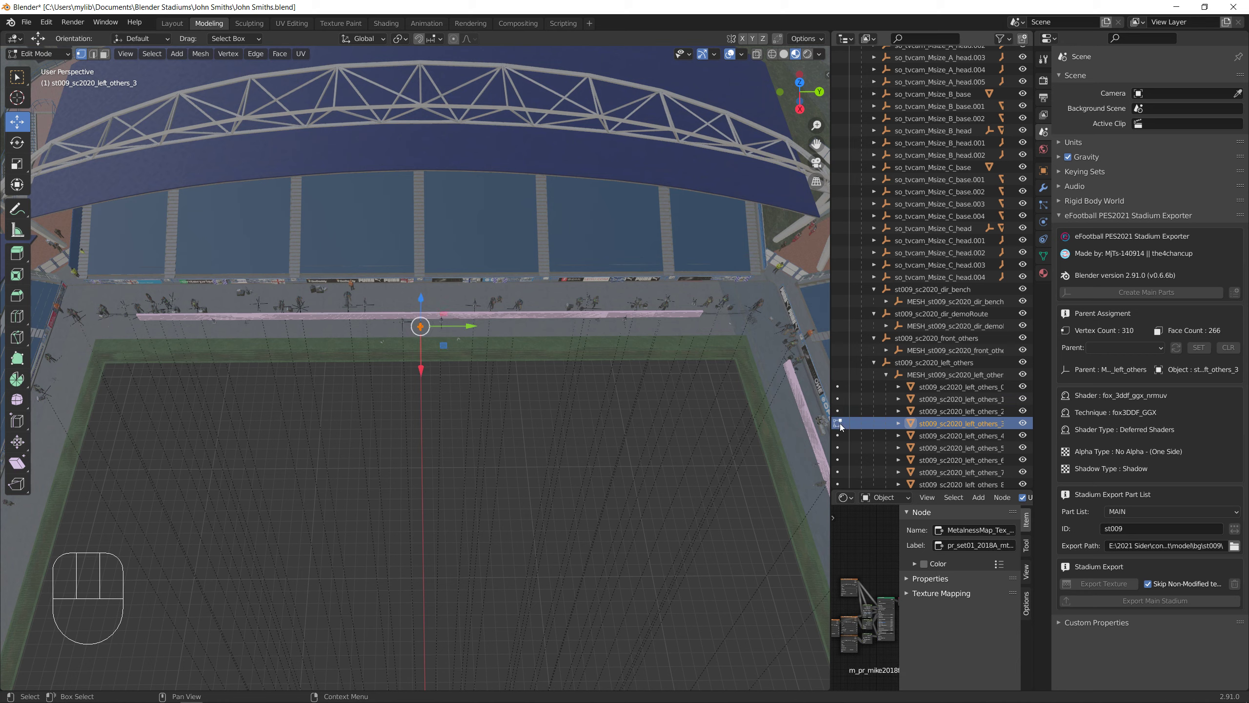
click(838, 435)
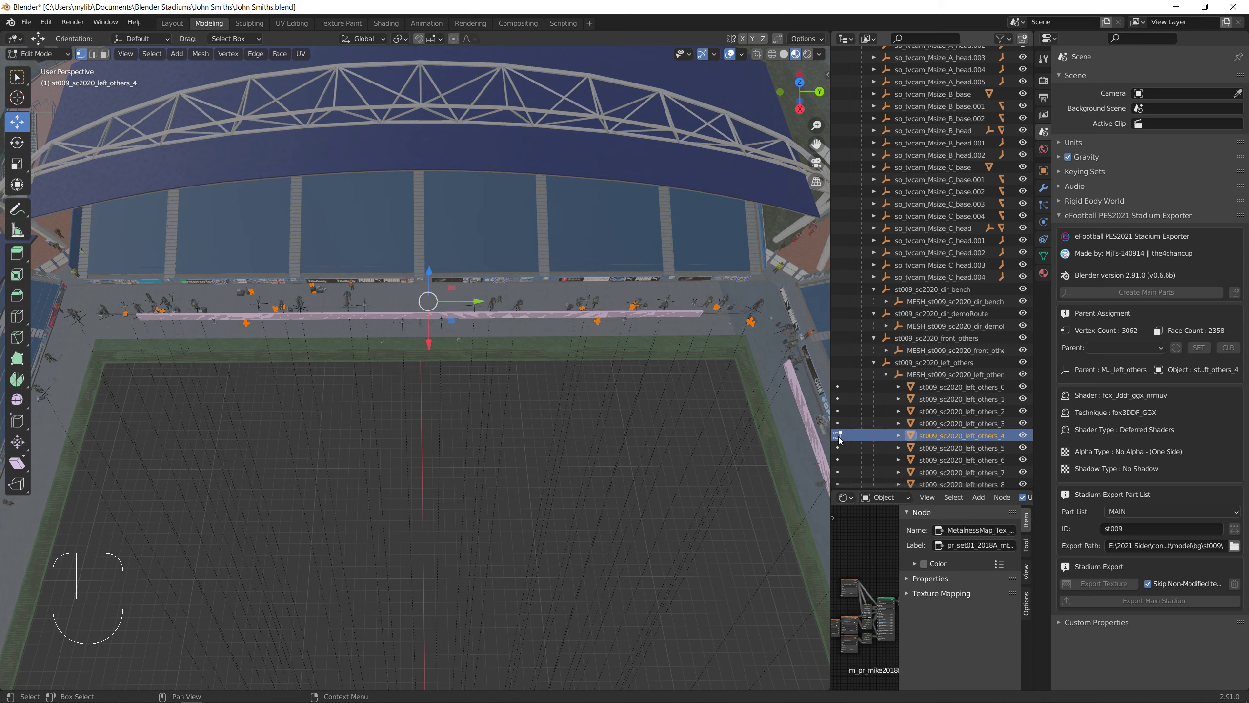
shift+middle_drag(313, 310, 312, 346)
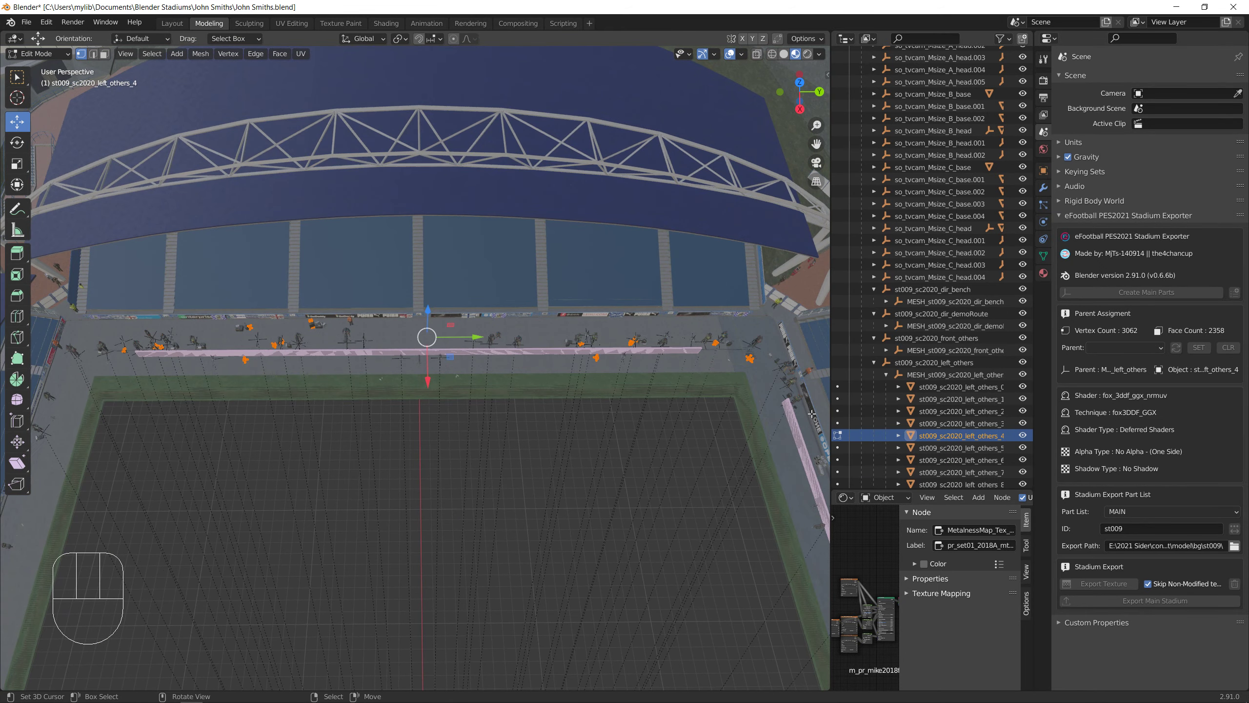
Inspect the left_others_5 figure on the brick concourse at the stand's corner and delete that part
click(836, 449)
shift+middle_drag(434, 323, 503, 362)
scroll(376, 362, up, 3)
middle_drag(507, 446, 465, 436)
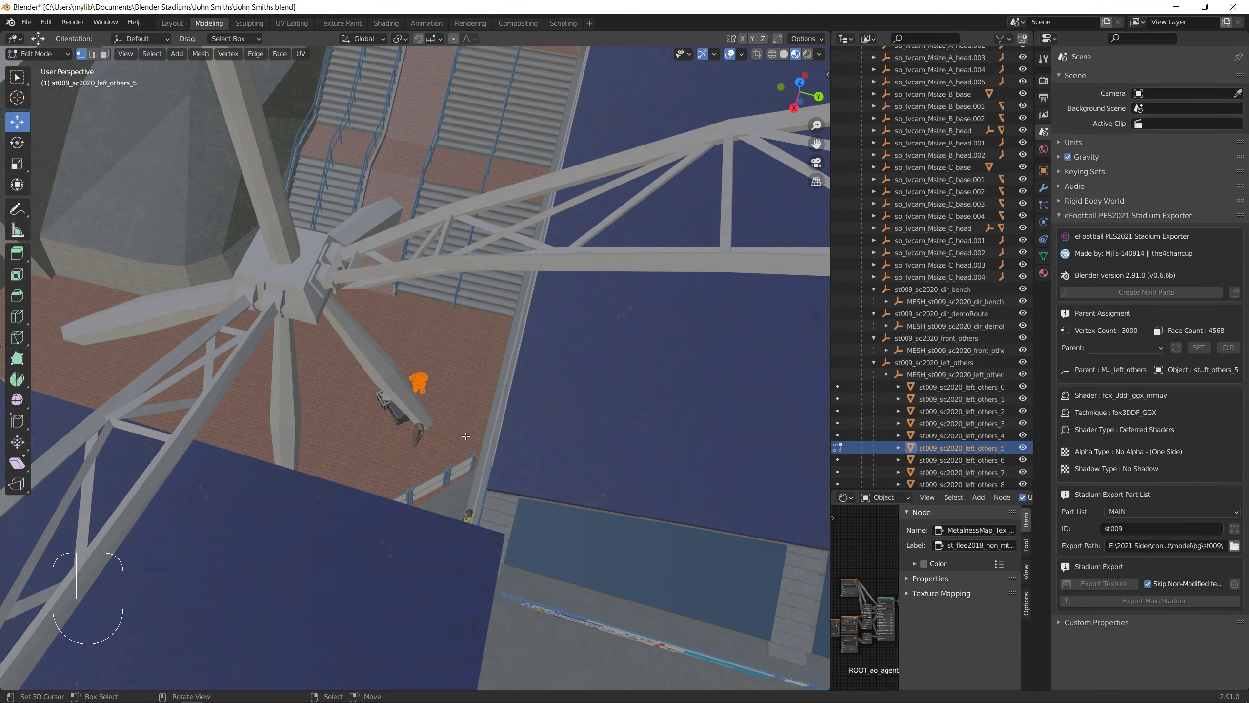
scroll(470, 437, up, 2)
click(124, 61)
click(148, 122)
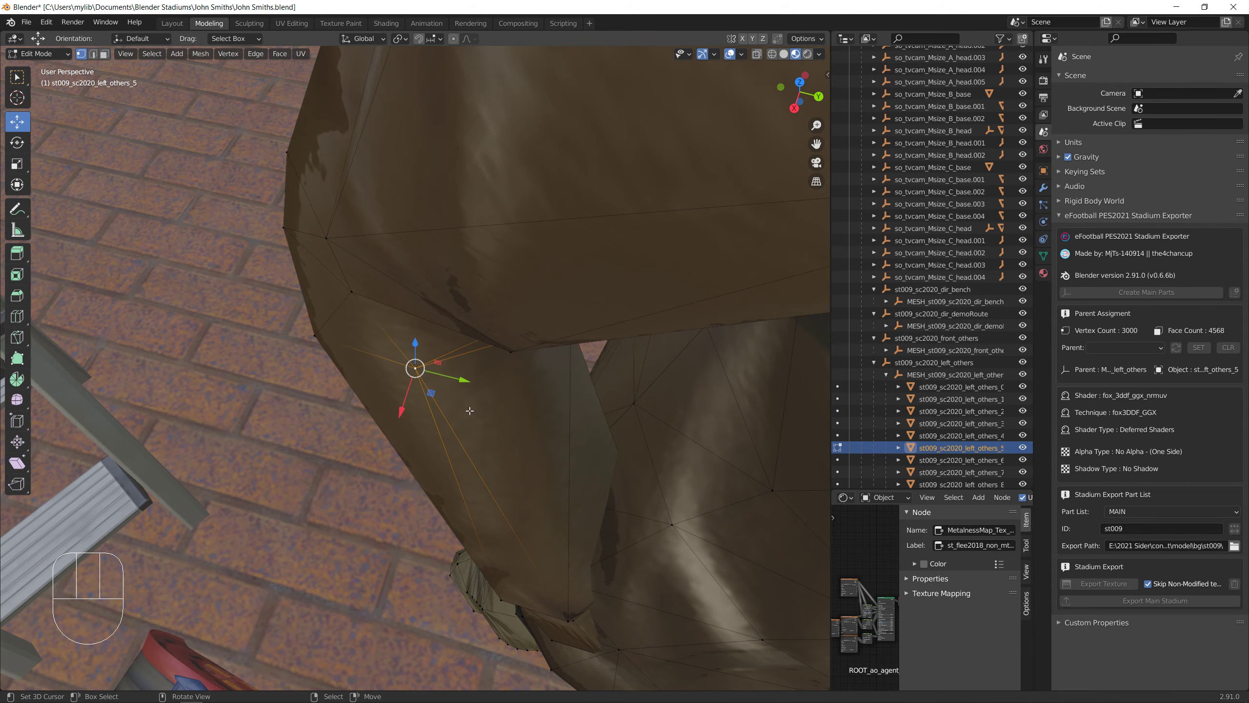
scroll(470, 411, down, 12)
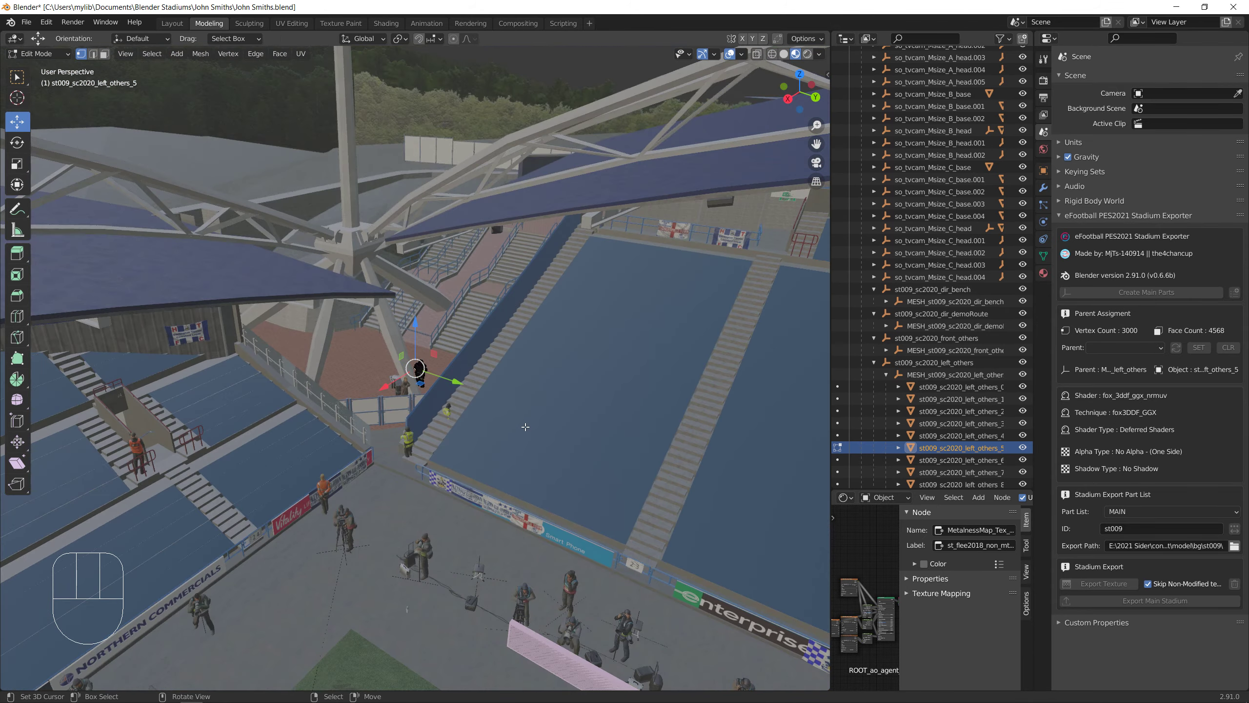
scroll(566, 491, down, 5)
middle_drag(525, 426, 295, 433)
middle_drag(295, 433, 345, 463)
scroll(432, 410, down, 3)
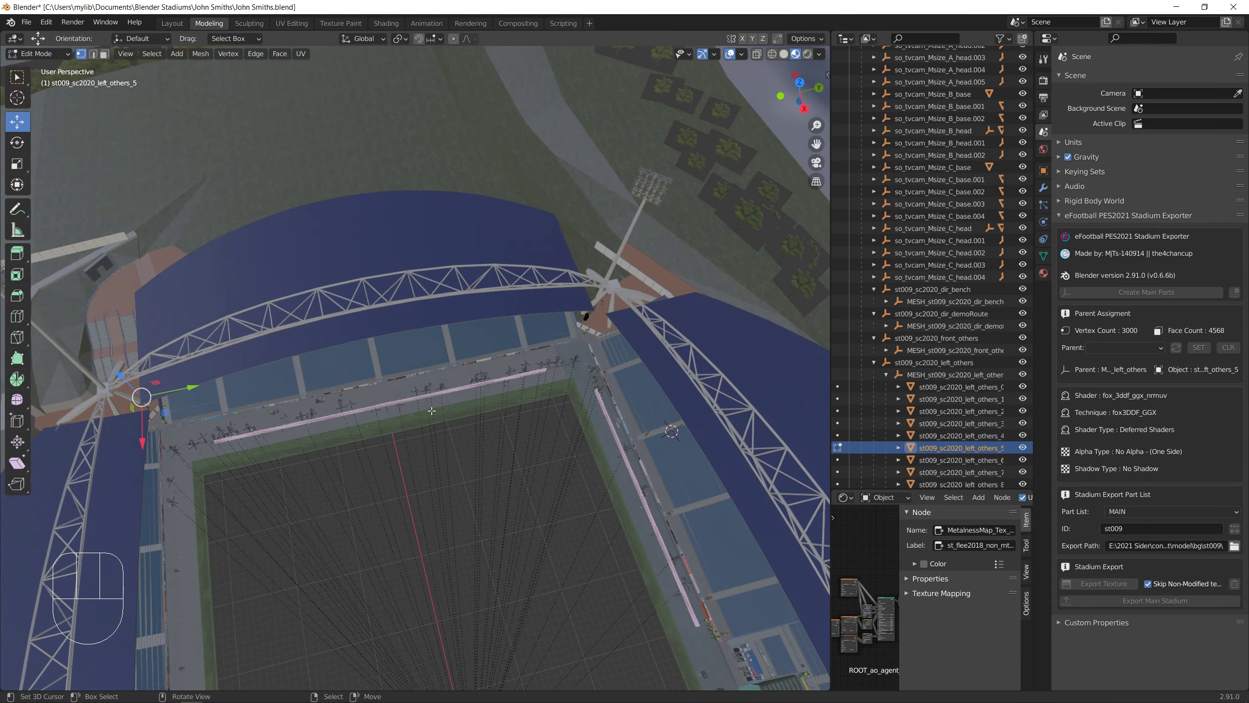
right_click(931, 449)
click(931, 449)
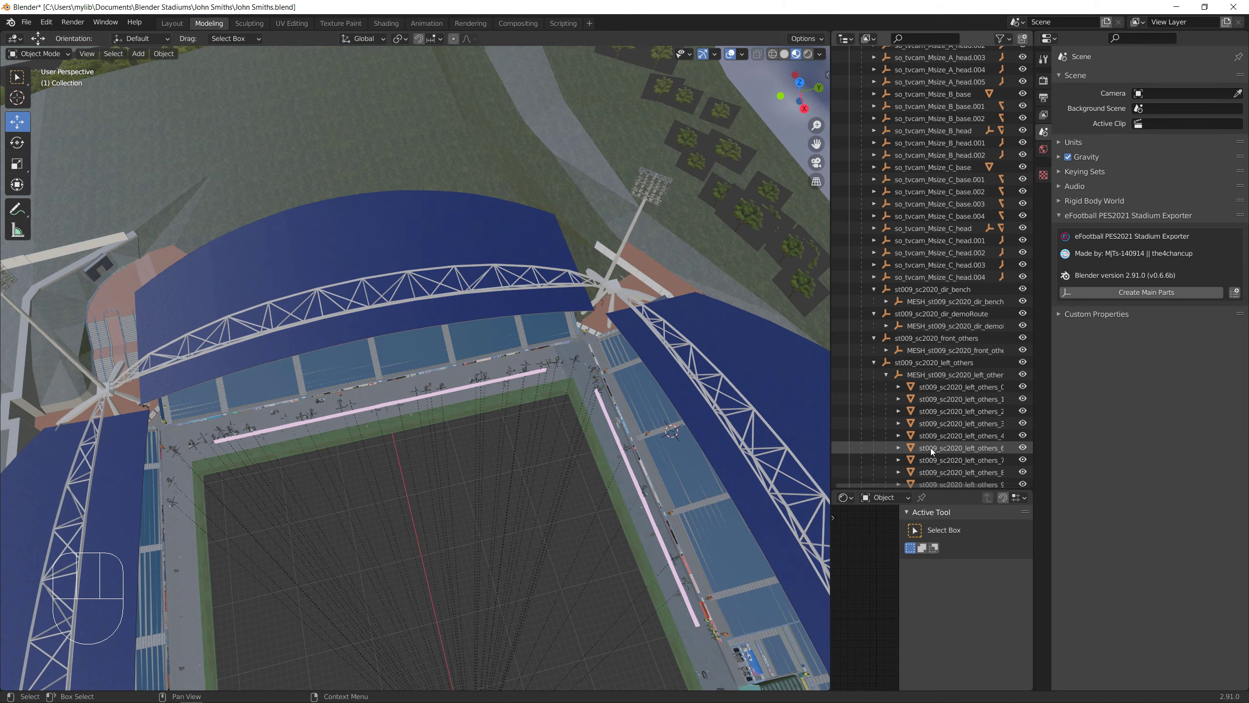
Frame left_others_6, the suited man floating outside the opposite corner of the left stand, and delete that part
scroll(555, 428, up, 6)
shift+middle_drag(576, 394, 500, 403)
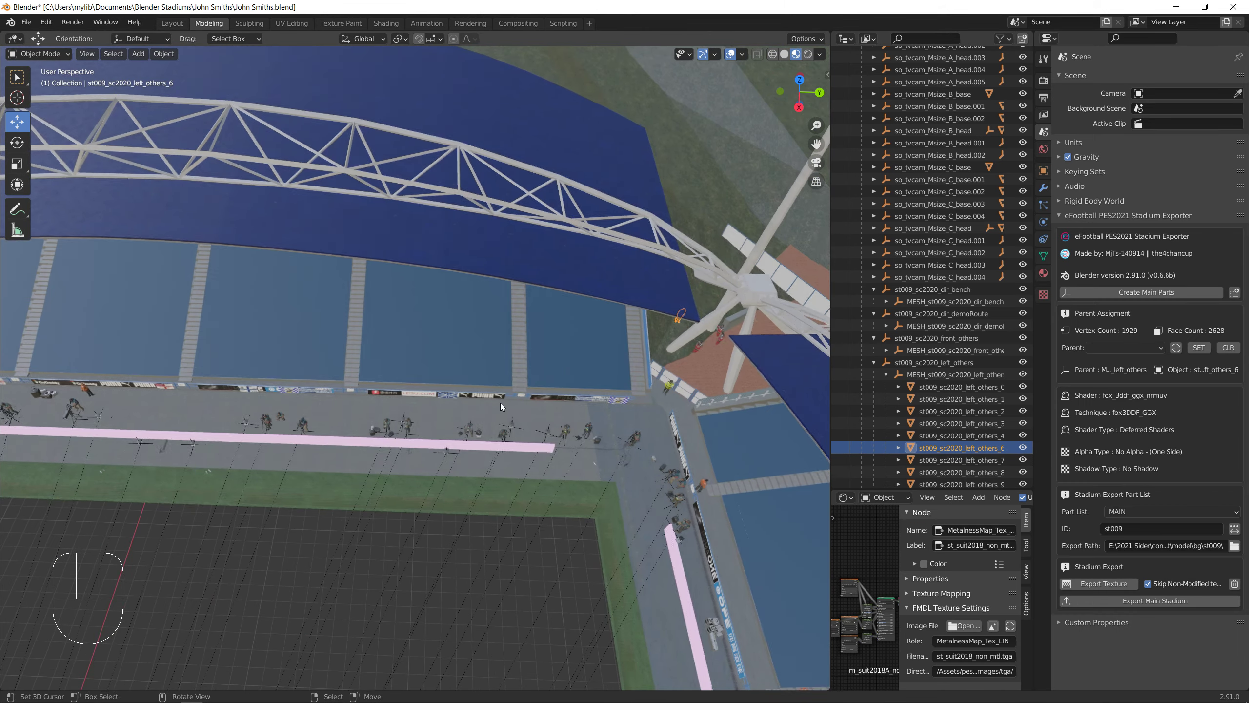
key(Tab)
shift+middle_drag(753, 415, 616, 449)
scroll(617, 449, up, 5)
scroll(617, 449, down, 8)
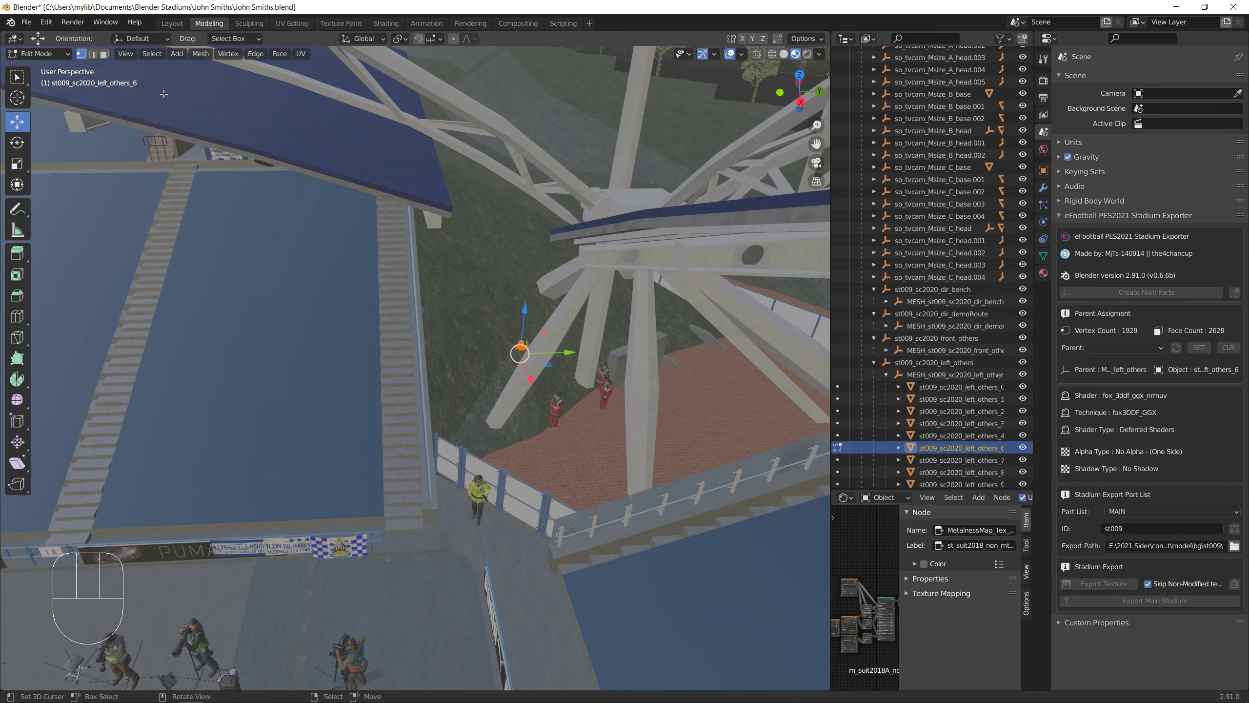
click(123, 54)
click(142, 122)
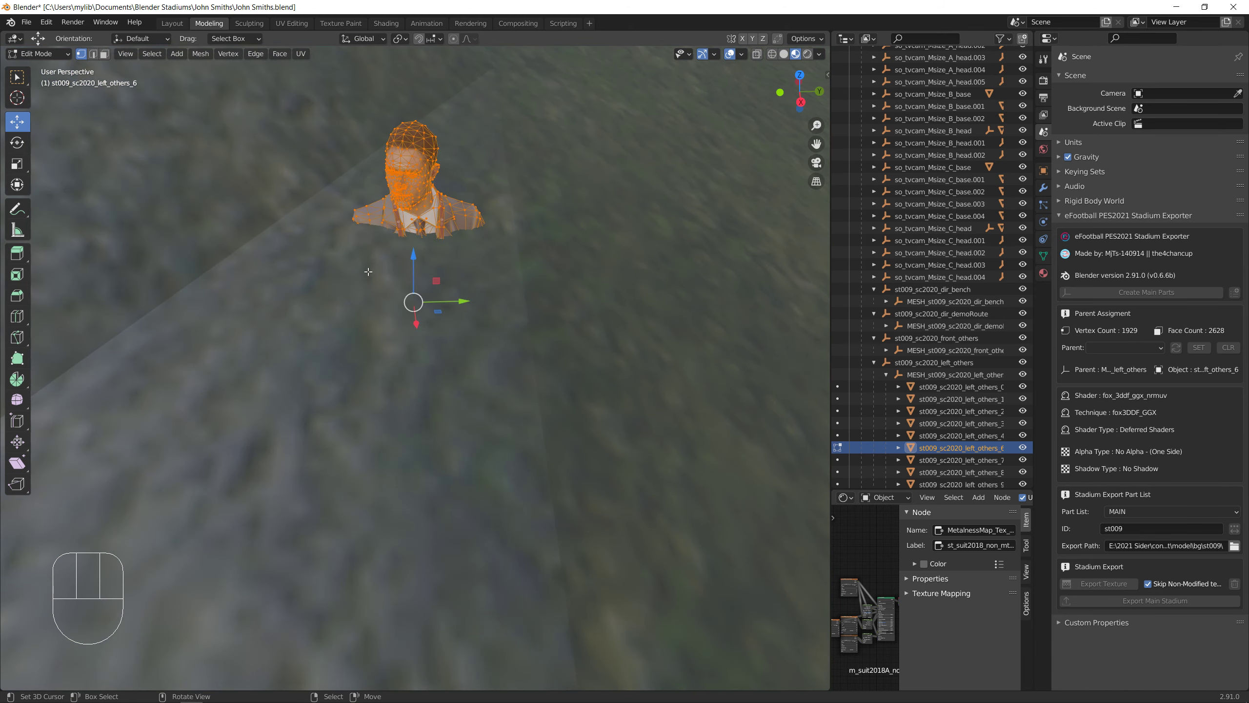
scroll(293, 341, down, 5)
scroll(293, 341, down, 7)
shift+middle_drag(115, 447, 659, 426)
scroll(659, 426, down, 2)
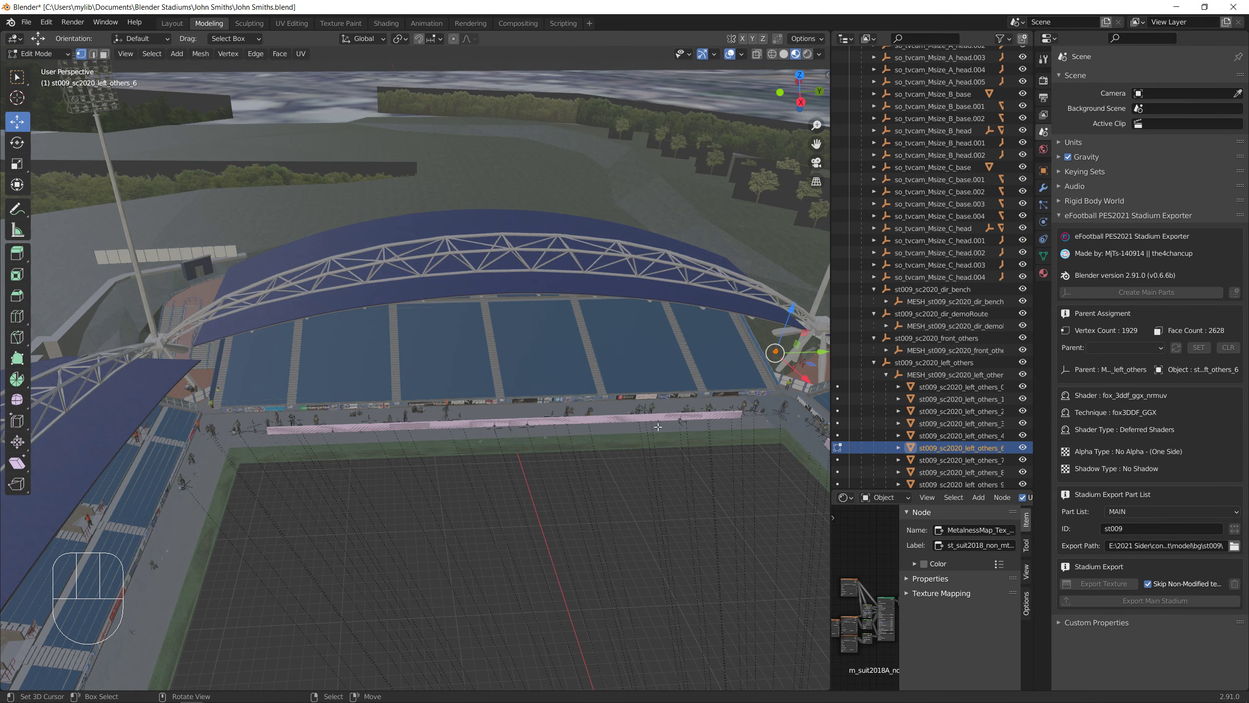
right_click(935, 446)
click(935, 446)
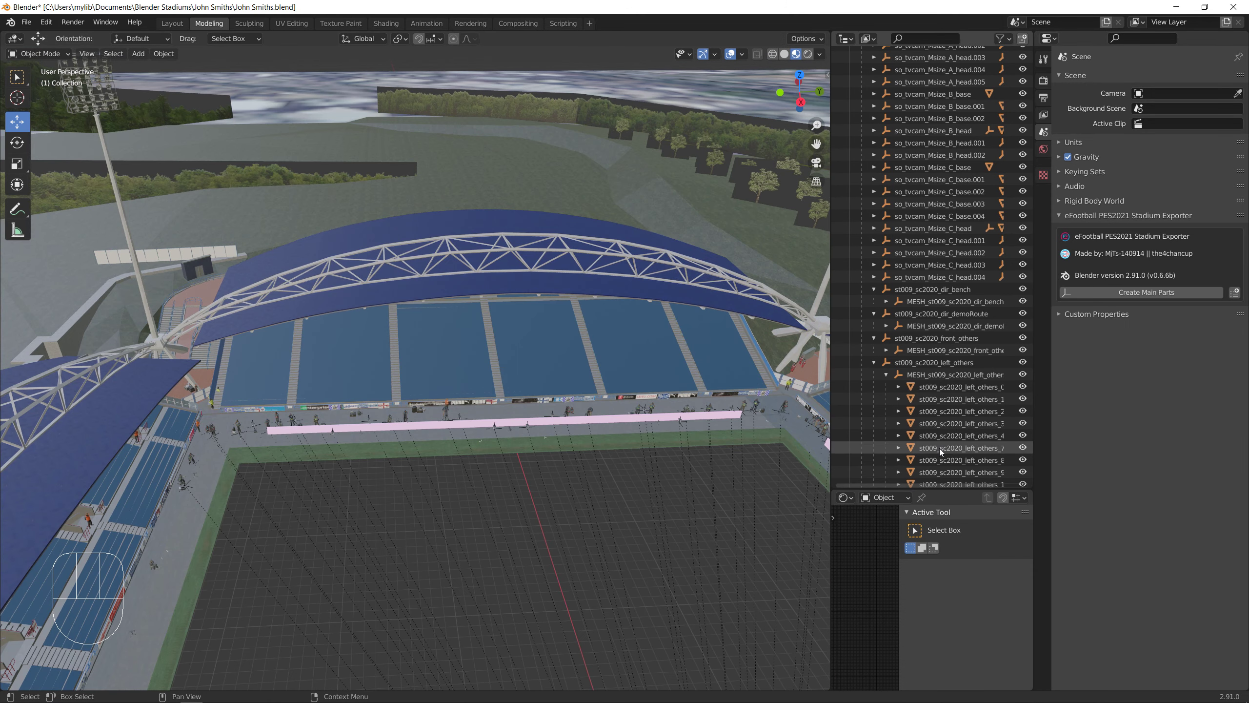
Locate left_others_7, the man standing beside the equipment cases on the brick concourse, and delete that part
click(939, 449)
key(Tab)
scroll(628, 399, down, 2)
shift+middle_drag(628, 399, 808, 409)
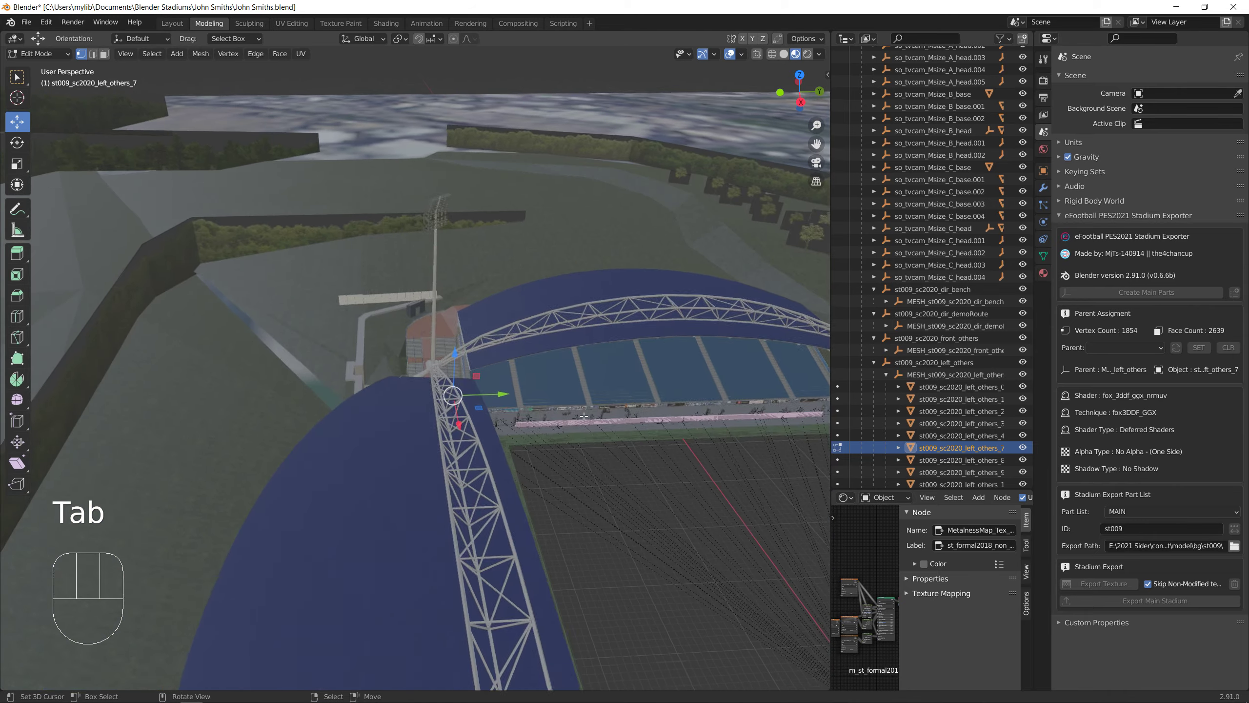
scroll(808, 409, up, 12)
shift+middle_drag(821, 630, 469, 380)
scroll(469, 380, up, 5)
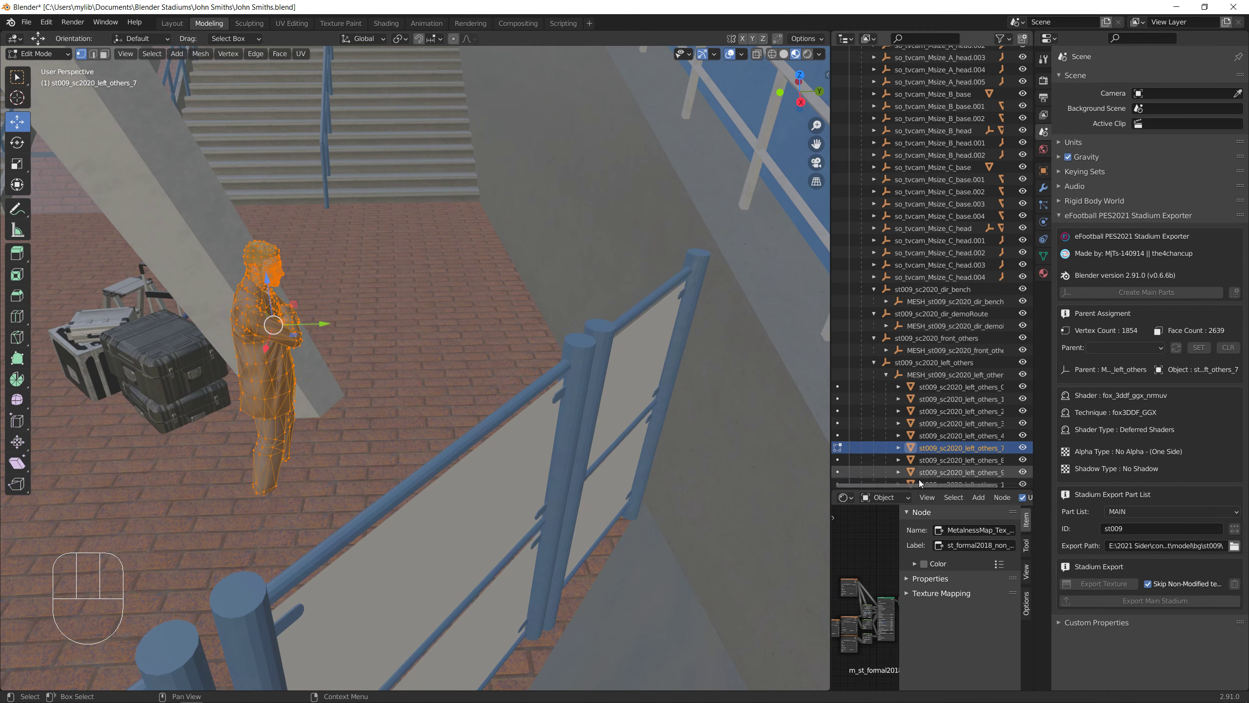
right_click(952, 446)
click(950, 447)
Check the props in left_others_8 and left_others_9, up close at the equipment pile on the brick concourse
click(950, 447)
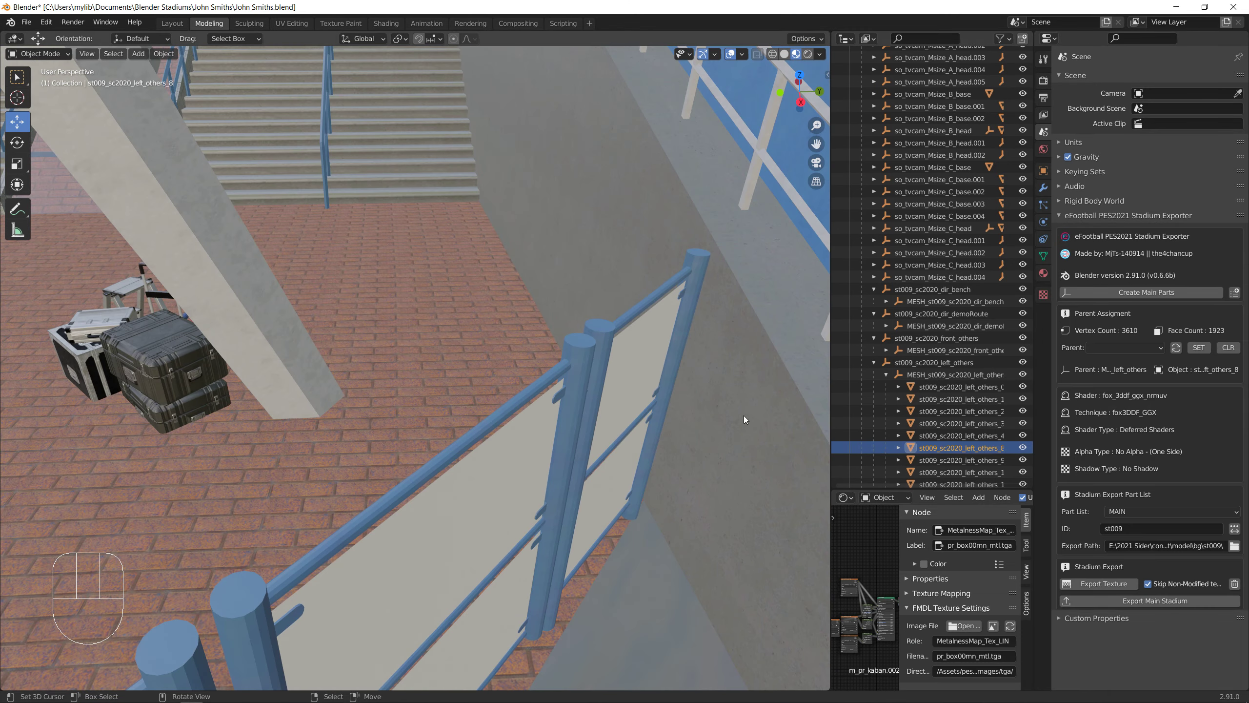
scroll(744, 416, down, 10)
shift+middle_drag(623, 405, 446, 447)
key(Tab)
click(954, 460)
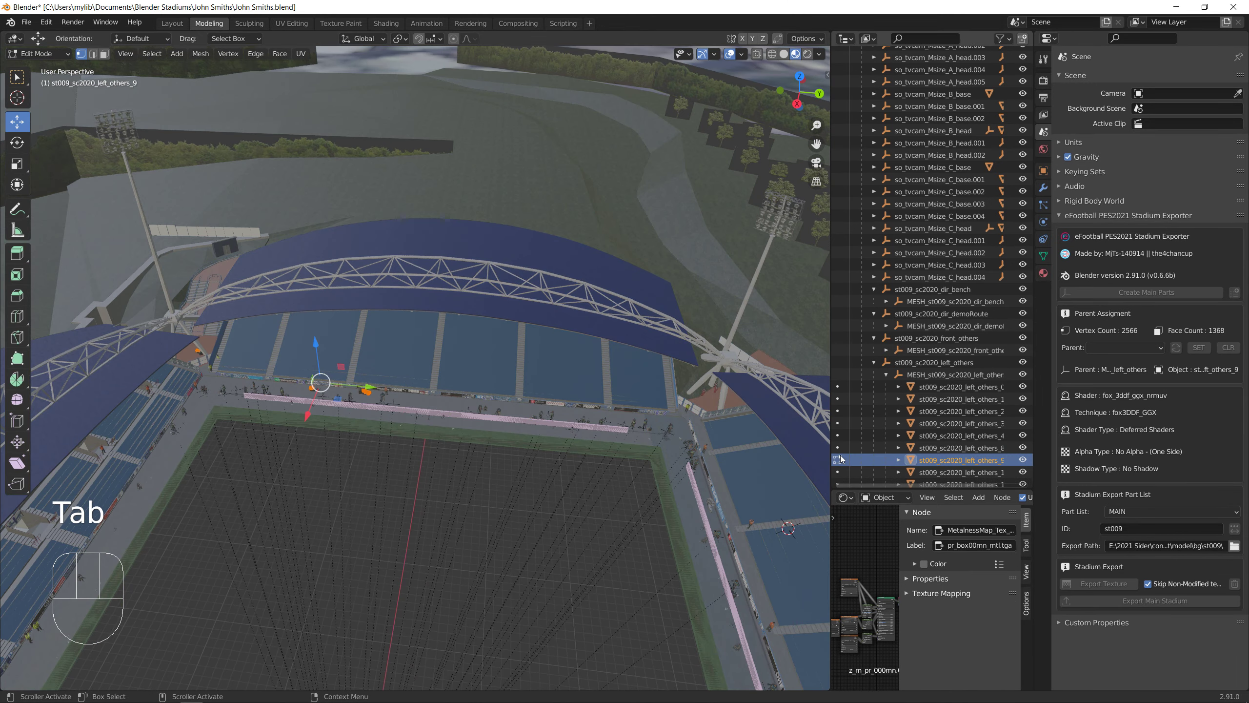
scroll(400, 420, up, 3)
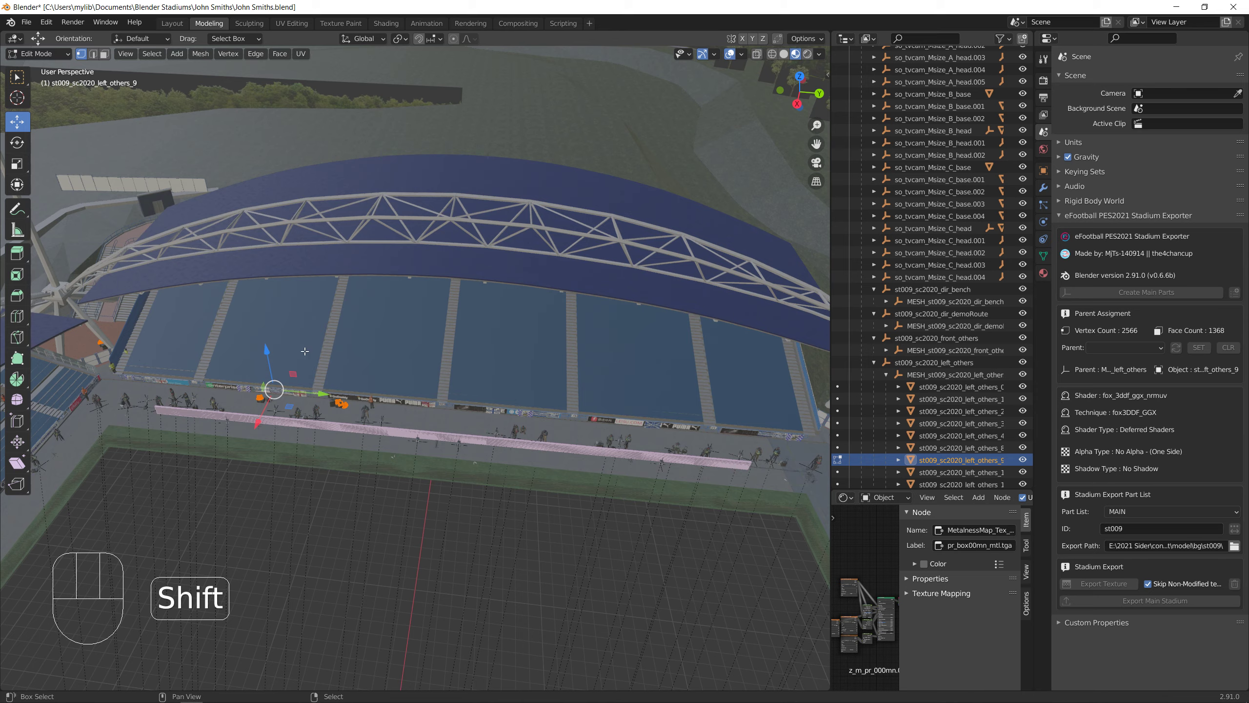
shift+middle_drag(805, 462, 468, 434)
scroll(442, 438, up, 5)
Edit the parts making up the equipment pile beside the concourse's slanted support together, box-select the whole pile with X-ray on, and delete its geometry
key(Tab)
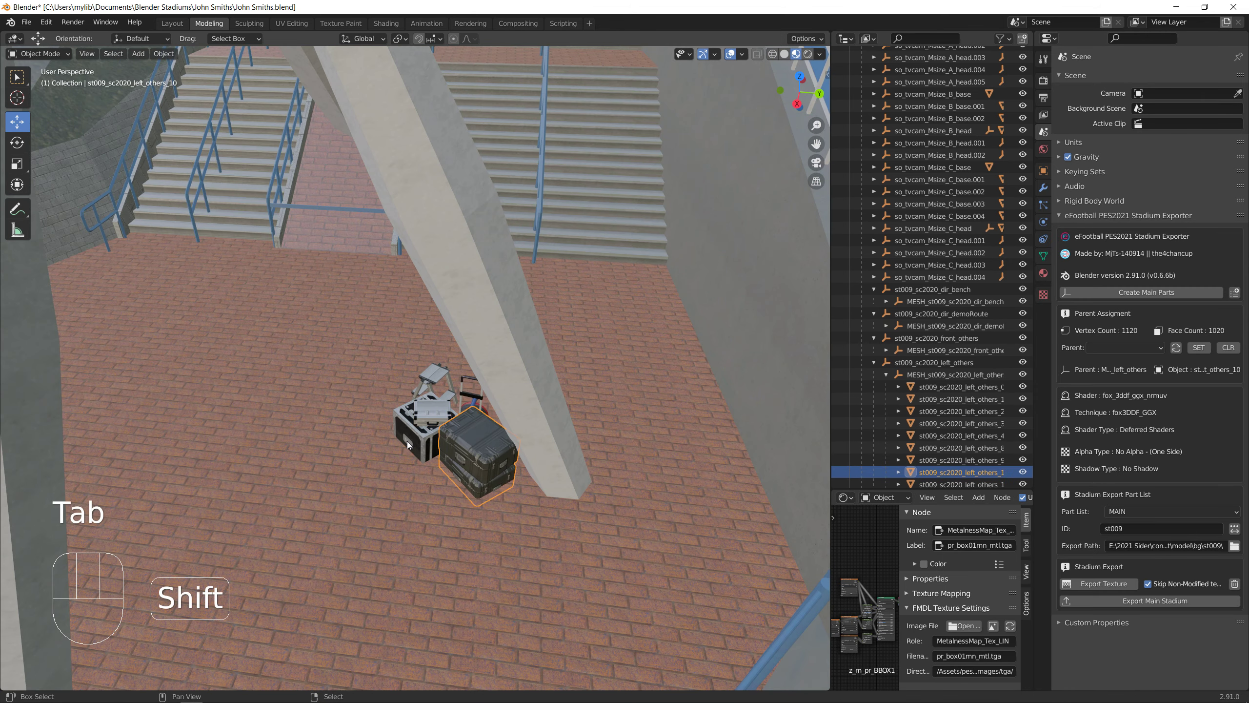
shift+click(407, 442)
shift+click(424, 405)
shift+click(433, 375)
shift+click(467, 384)
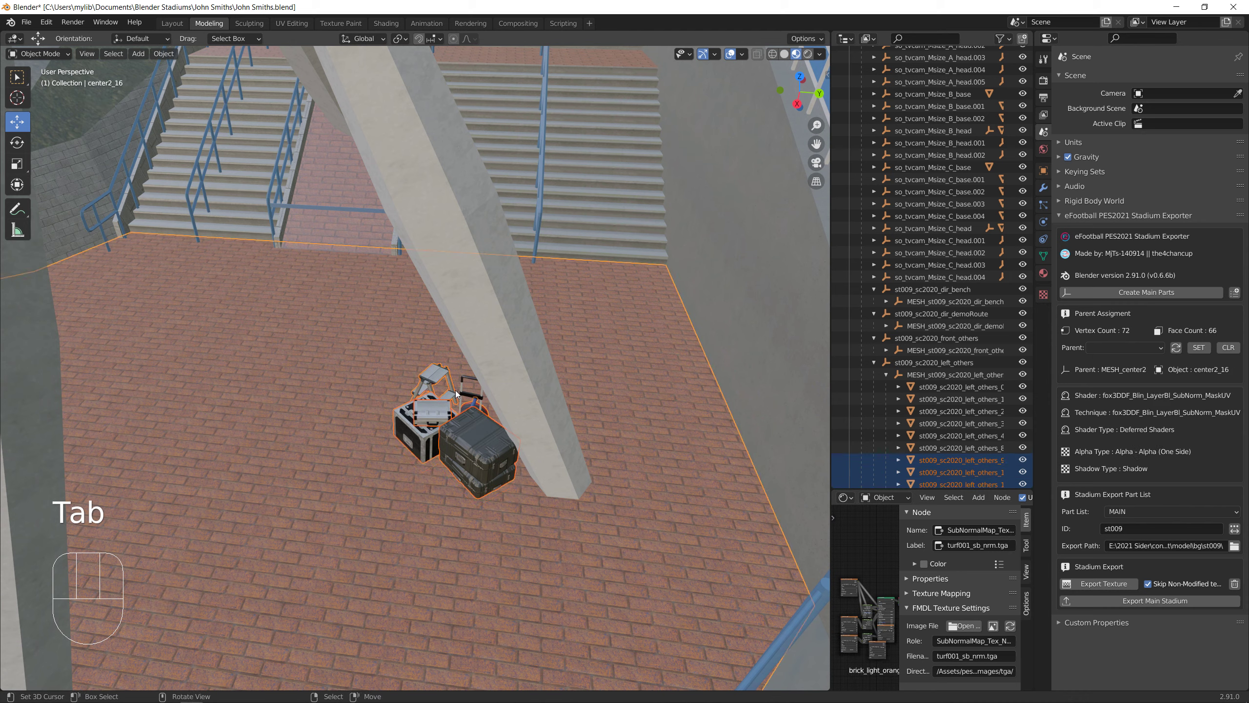
key(ctrl+z)
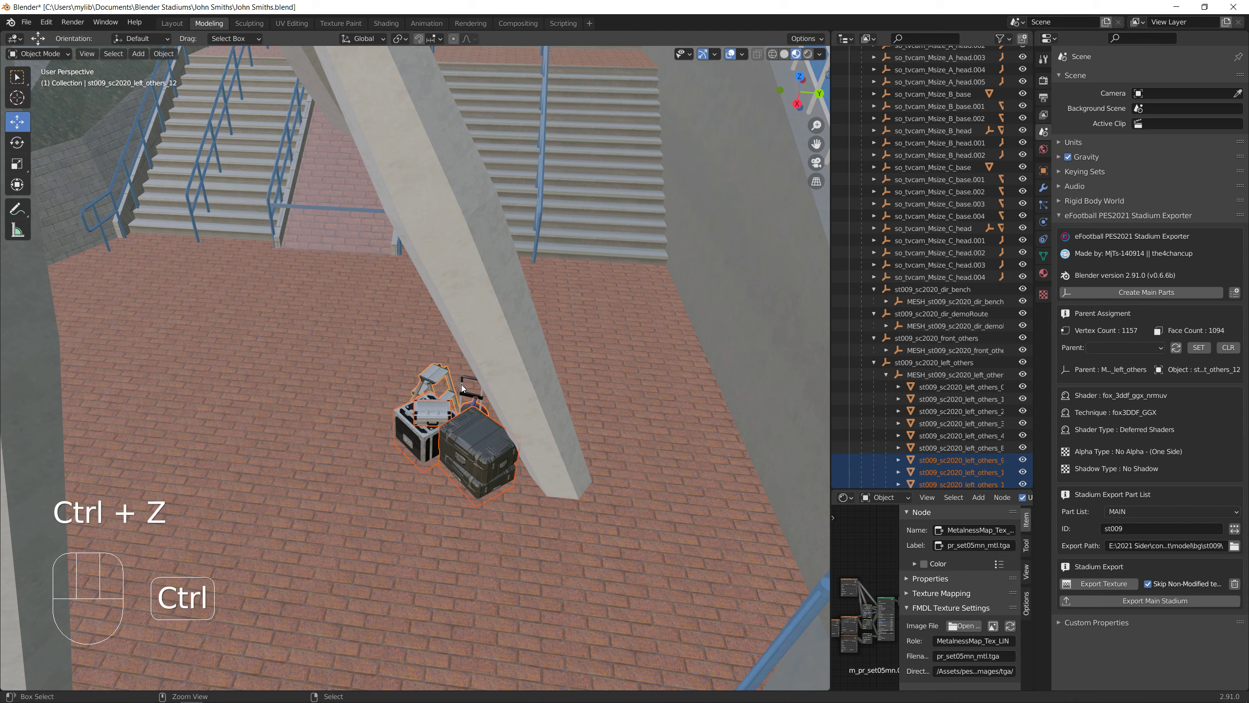
shift+click(464, 382)
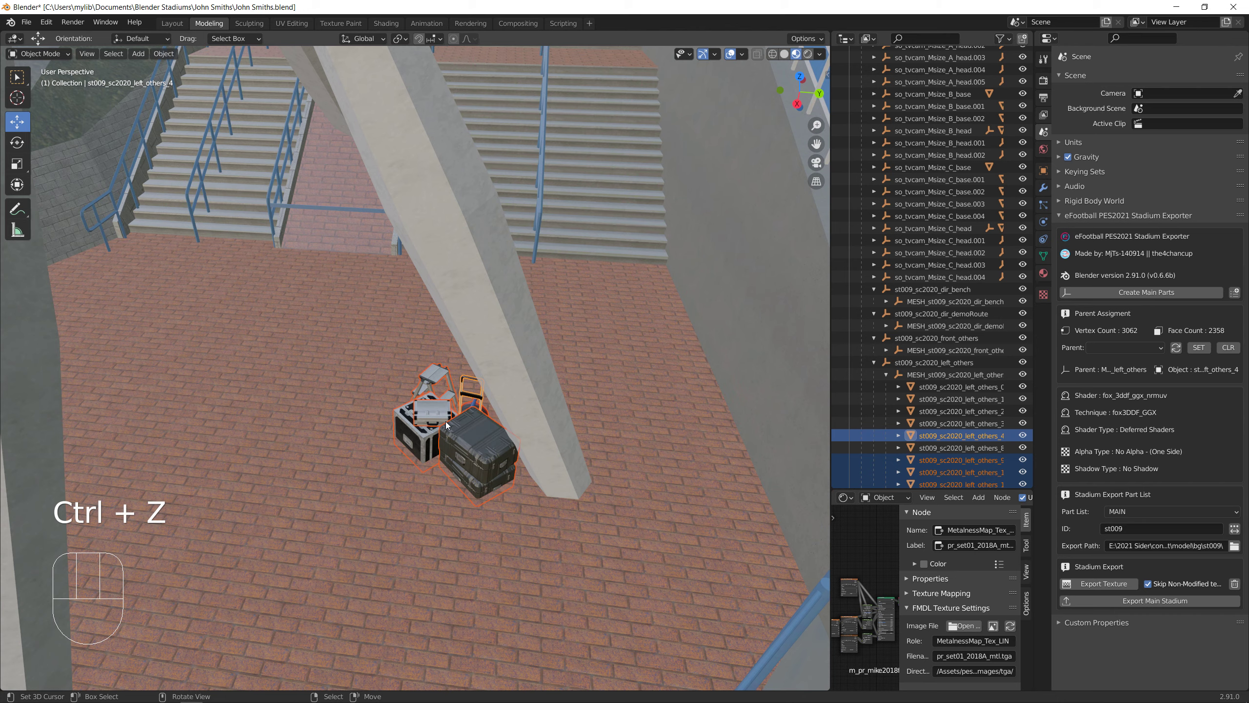
key(Tab)
key(b)
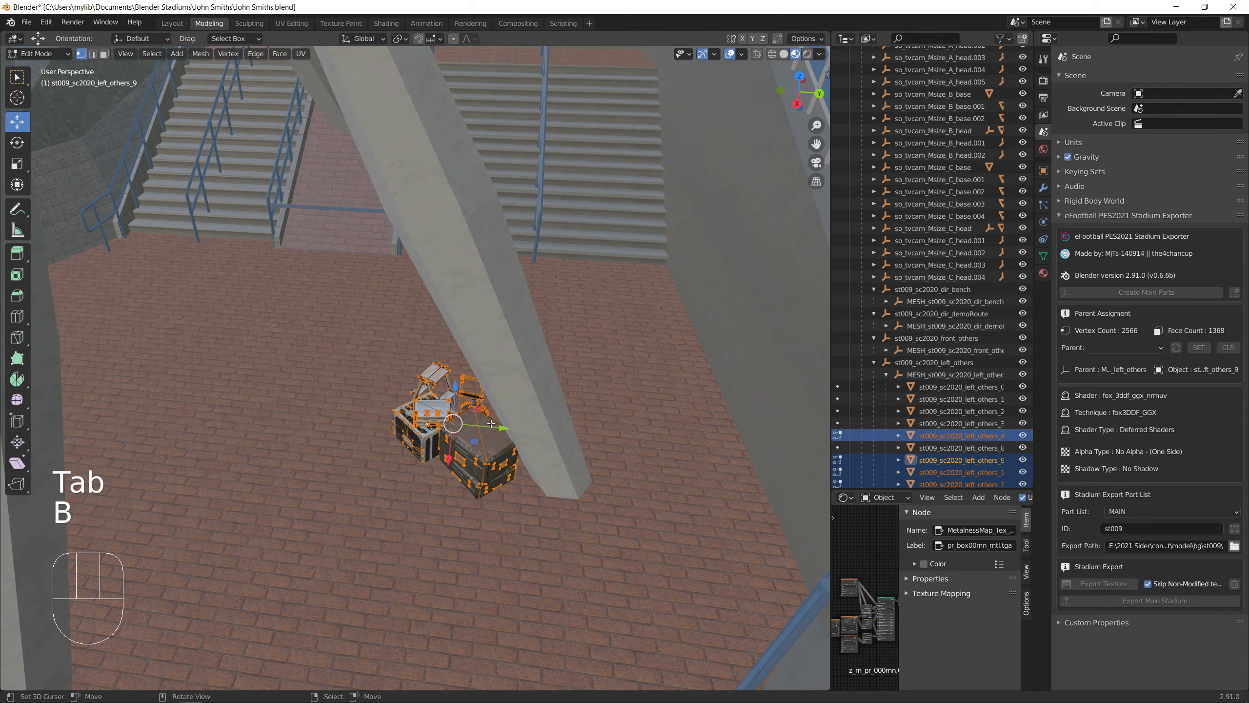
key(Delete)
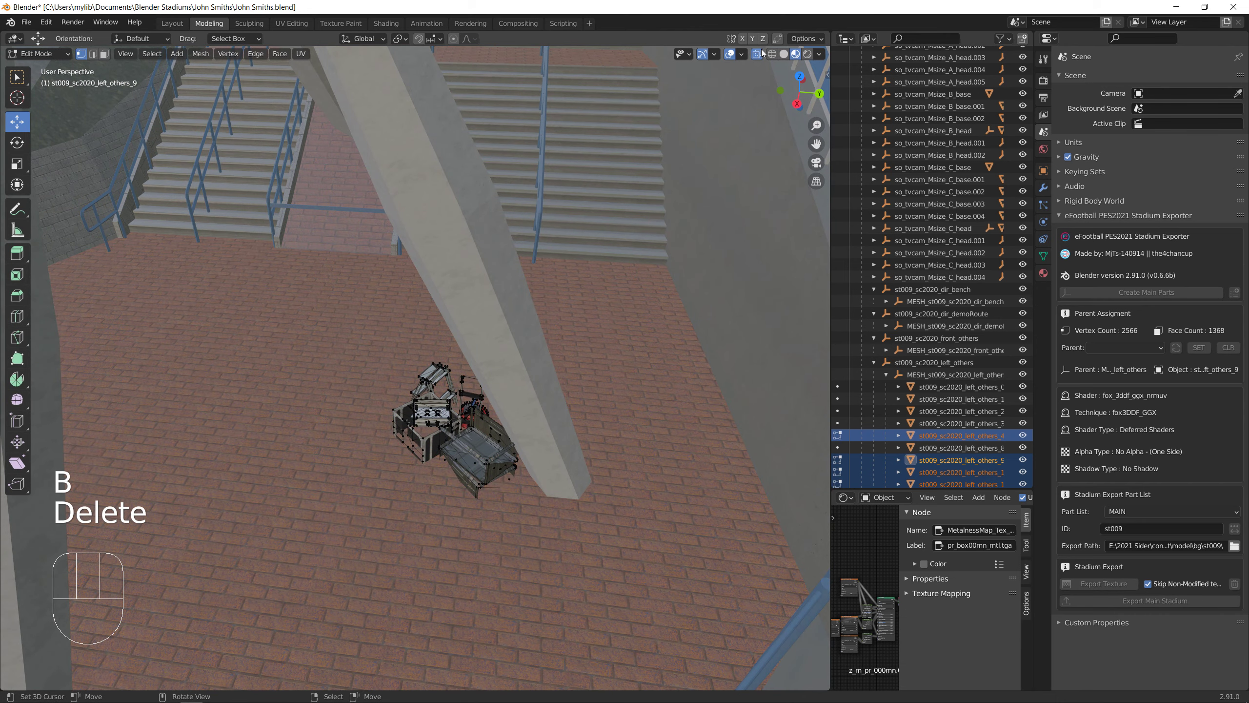
key(b)
drag(356, 307, 646, 611)
key(Delete)
click(463, 408)
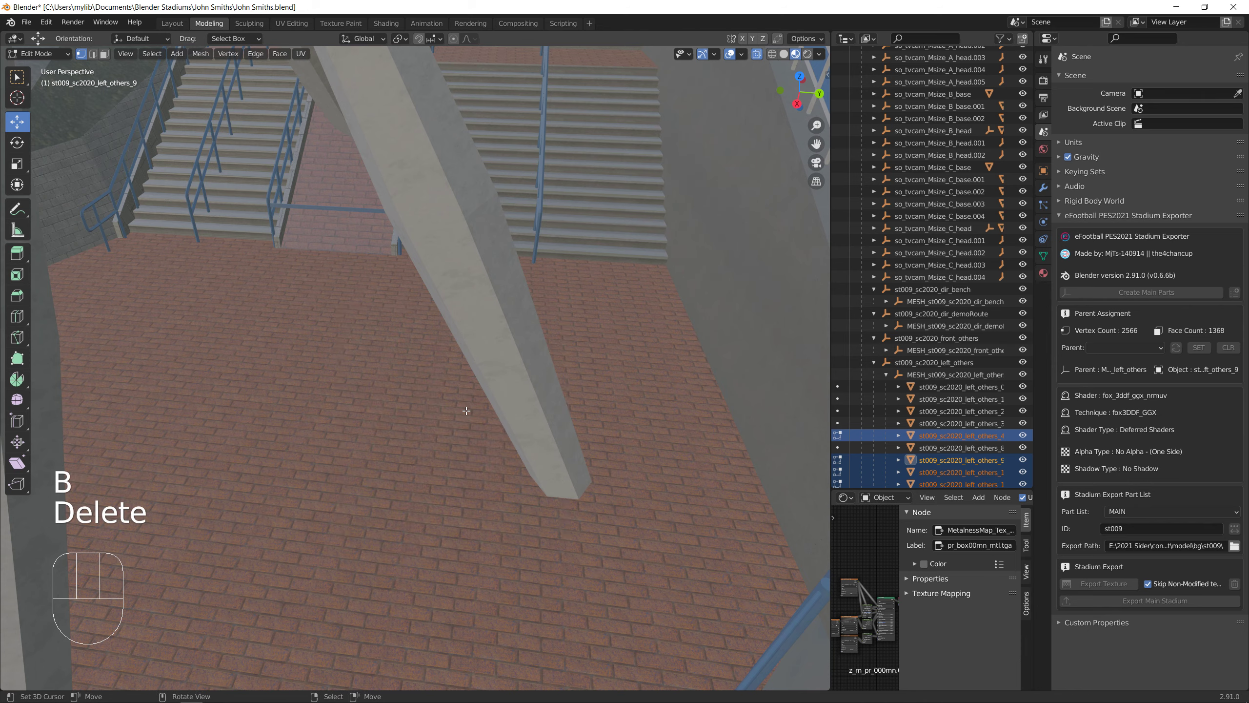
Check left_others_13 at the corner of the left stand, and delete the empty left_others_12 part
scroll(464, 400, down, 4)
scroll(464, 399, down, 7)
shift+middle_drag(464, 399, 251, 330)
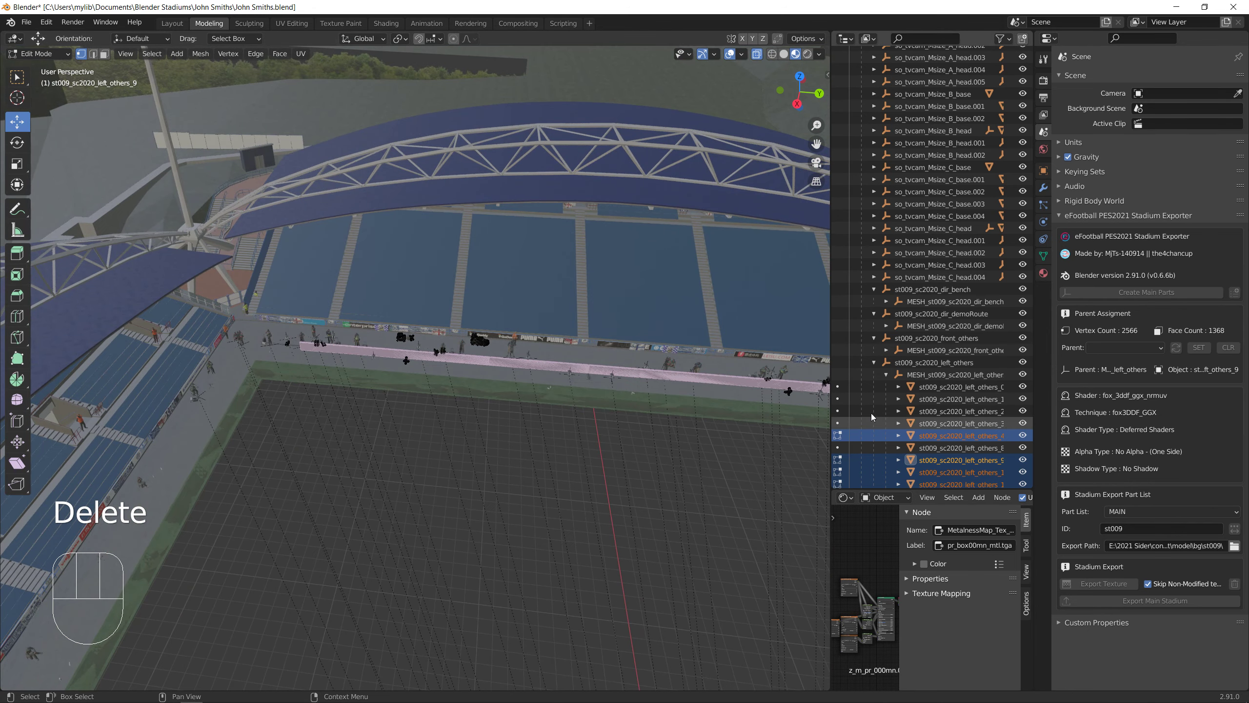
scroll(871, 413, down, 3)
click(836, 429)
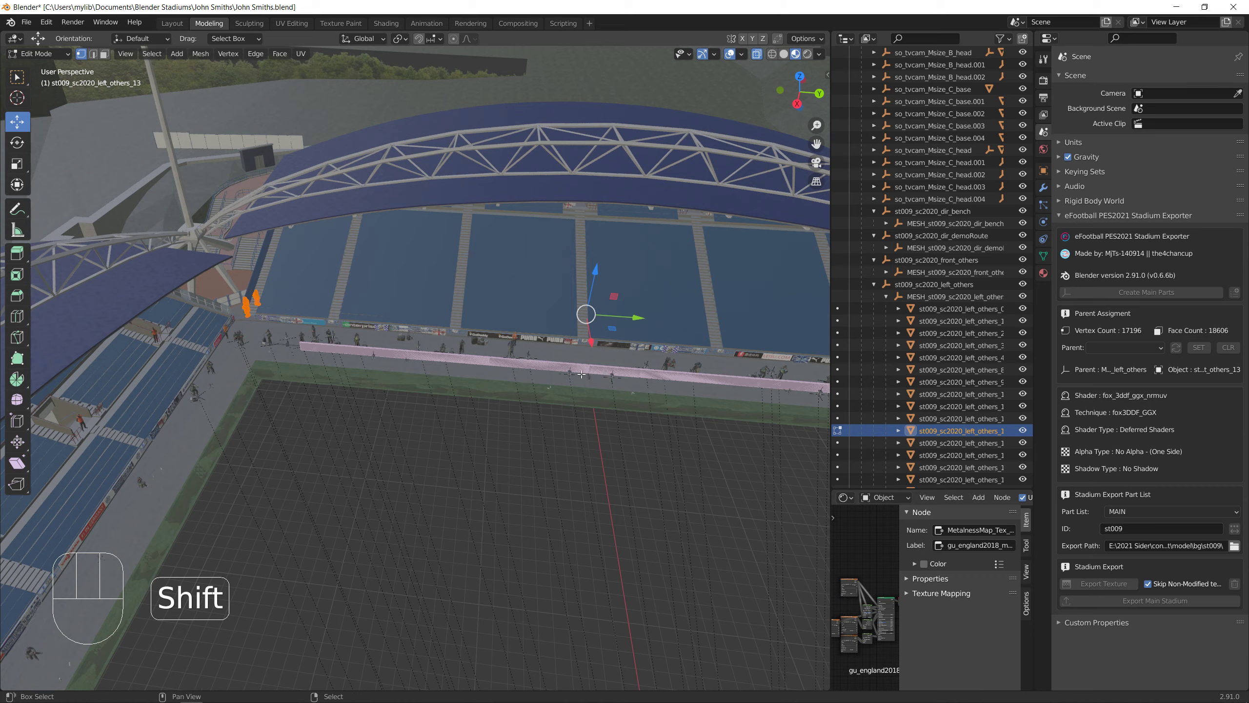
shift+middle_drag(585, 374, 467, 363)
click(838, 418)
shift+middle_drag(610, 394, 550, 400)
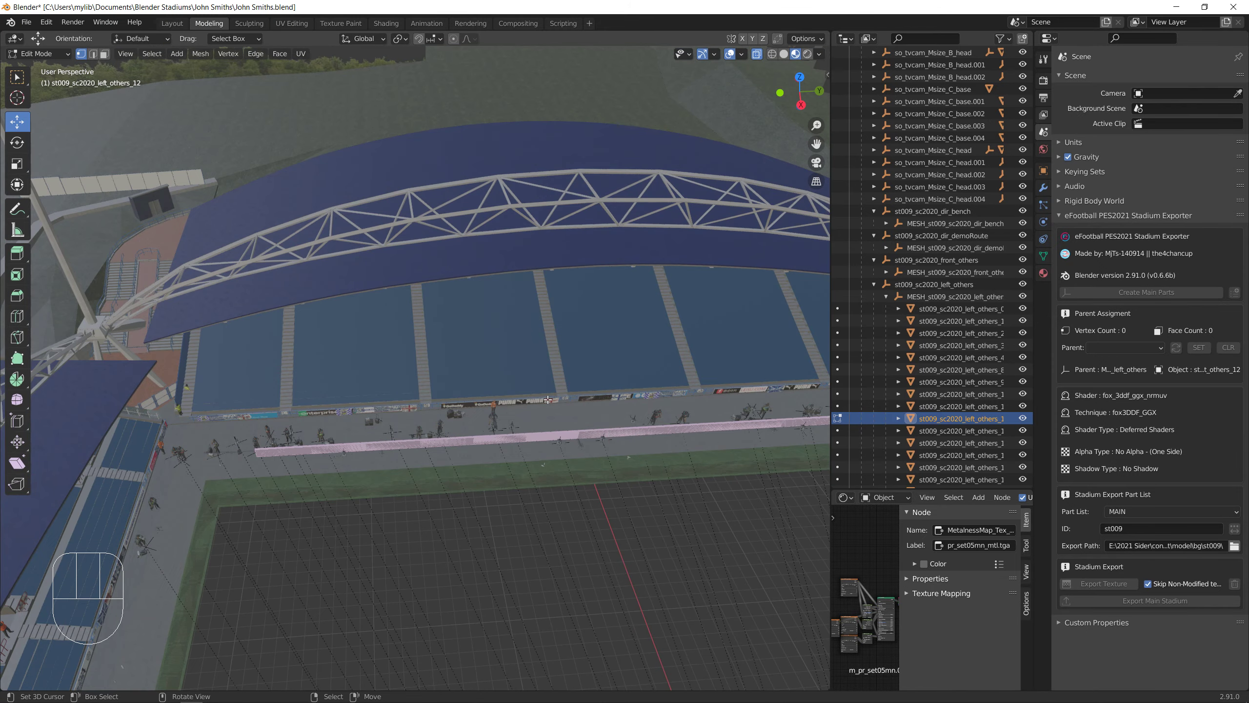
key(KP_Divide)
key(KP_Divide)
right_click(939, 418)
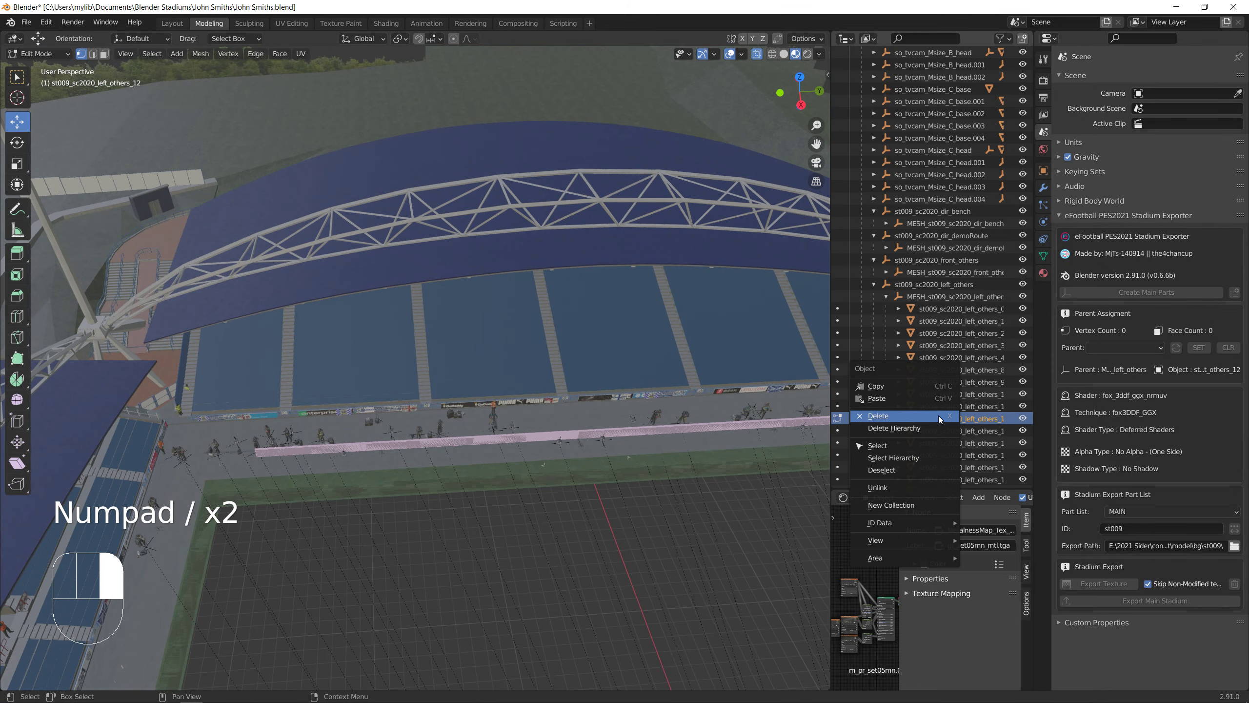
click(939, 416)
Edit left_others_13 and left_others_14 together, box-select the three police officers at the stand's corner stairs, and rotate them about the Z axis
shift+middle_drag(609, 439, 482, 452)
scroll(668, 522, up, 3)
scroll(492, 468, up, 6)
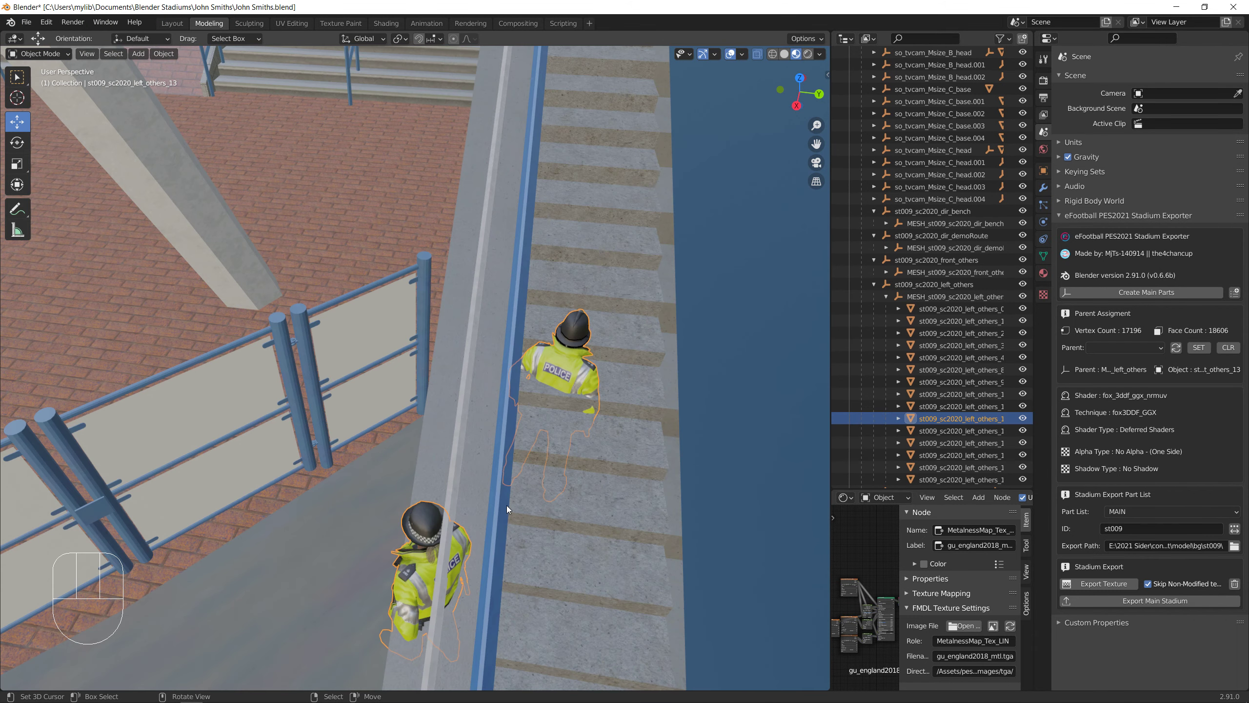
shift+middle_drag(507, 507, 511, 455)
shift+click(436, 451)
scroll(444, 455, down, 5)
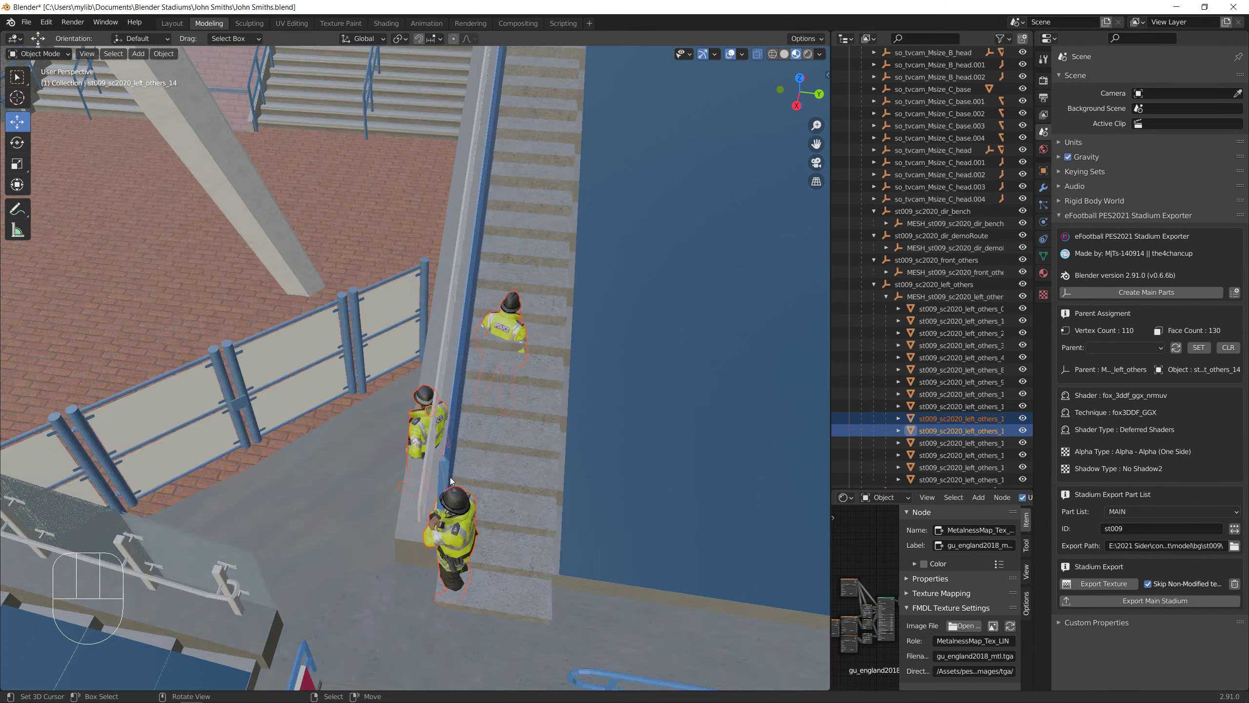
key(Tab)
key(b)
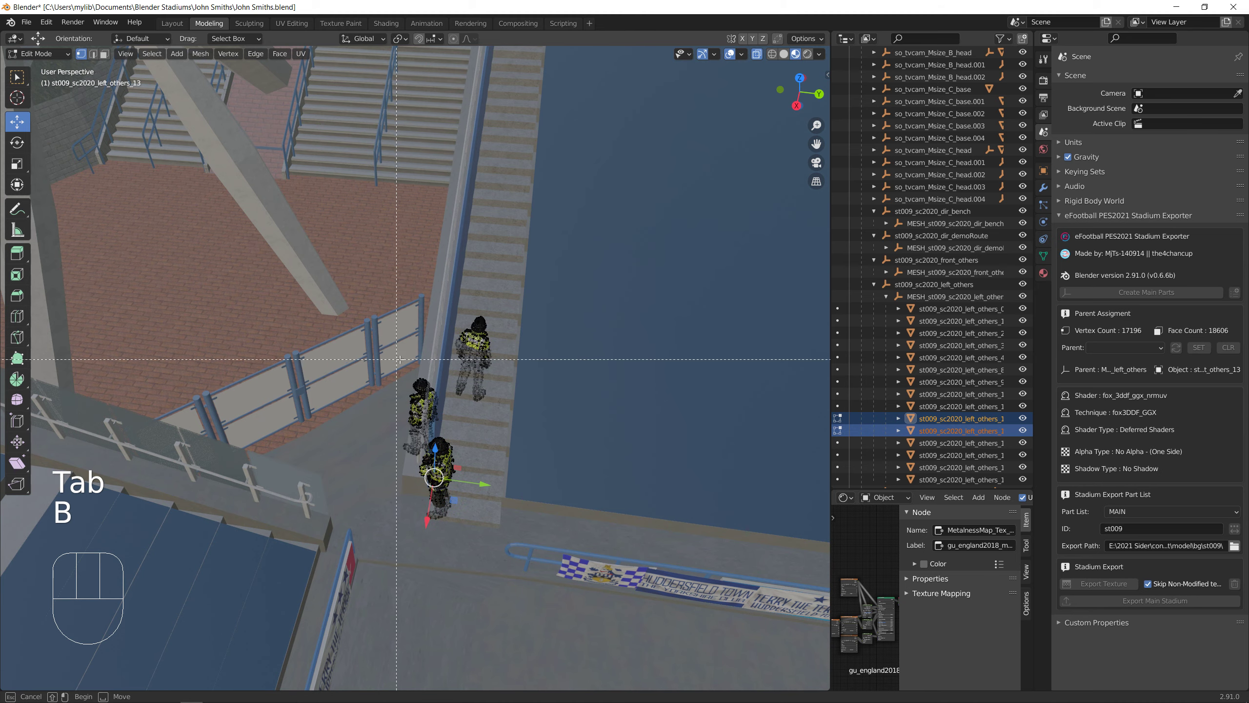
drag(373, 279, 500, 468)
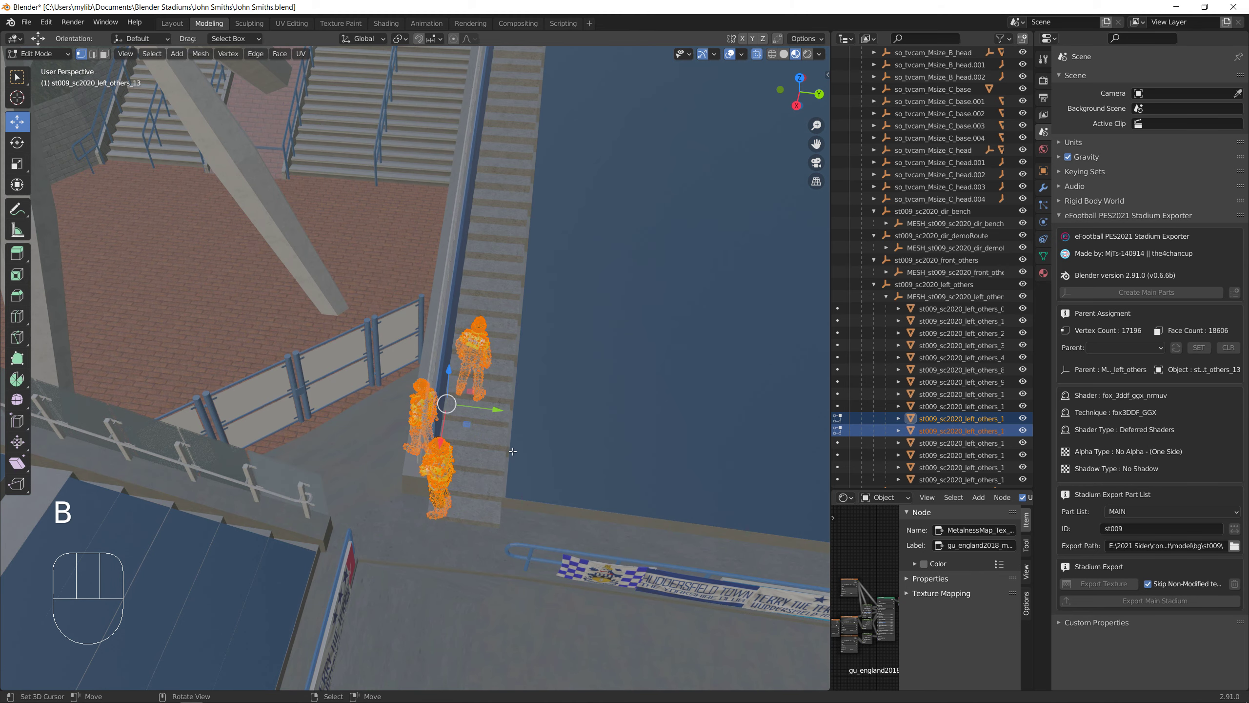
key(r)
key(z)
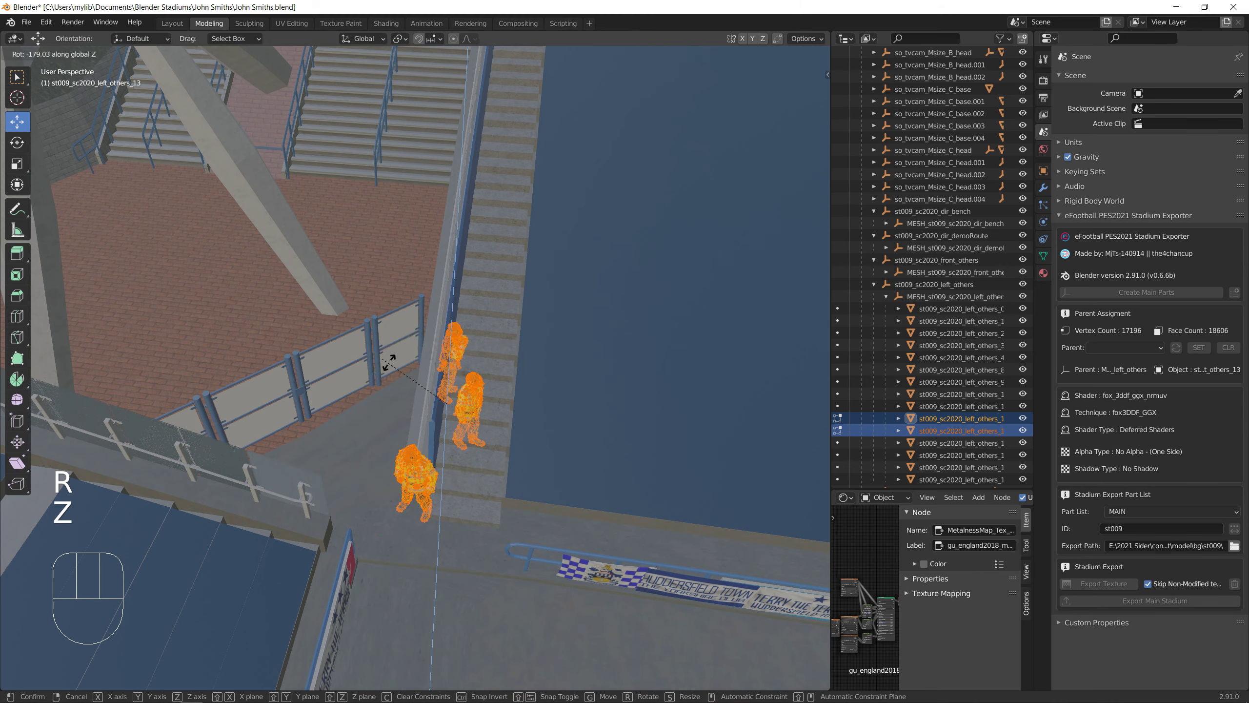
click(432, 383)
Move the three officers off the stairs towards the fence and raise them to the walkway's ground level
drag(496, 419, 404, 414)
scroll(397, 408, up, 4)
shift+middle_drag(384, 425, 431, 460)
middle_drag(431, 460, 447, 244)
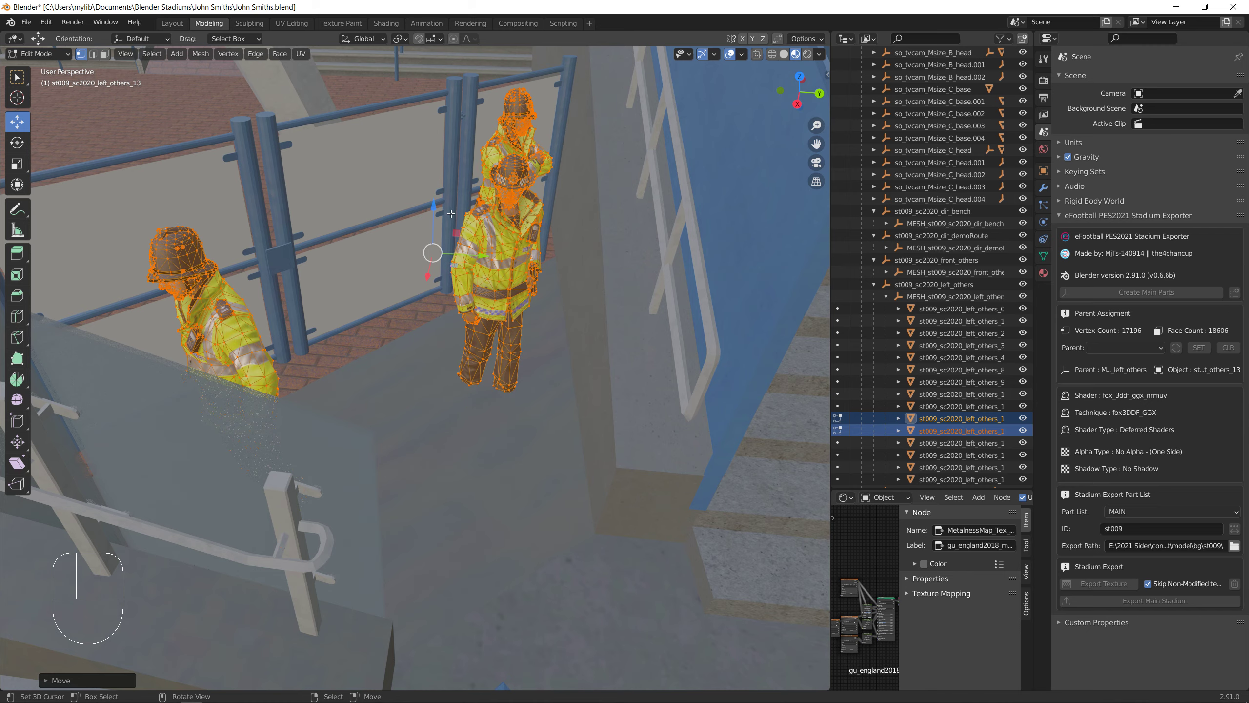
drag(434, 212, 434, 183)
Box-select only the officer standing apart beside the railing and rotate that figure about the Z axis
middle_drag(429, 213, 404, 227)
shift+middle_drag(168, 319, 324, 345)
key(alt+a)
key(b)
drag(168, 326, 281, 498)
key(r)
key(z)
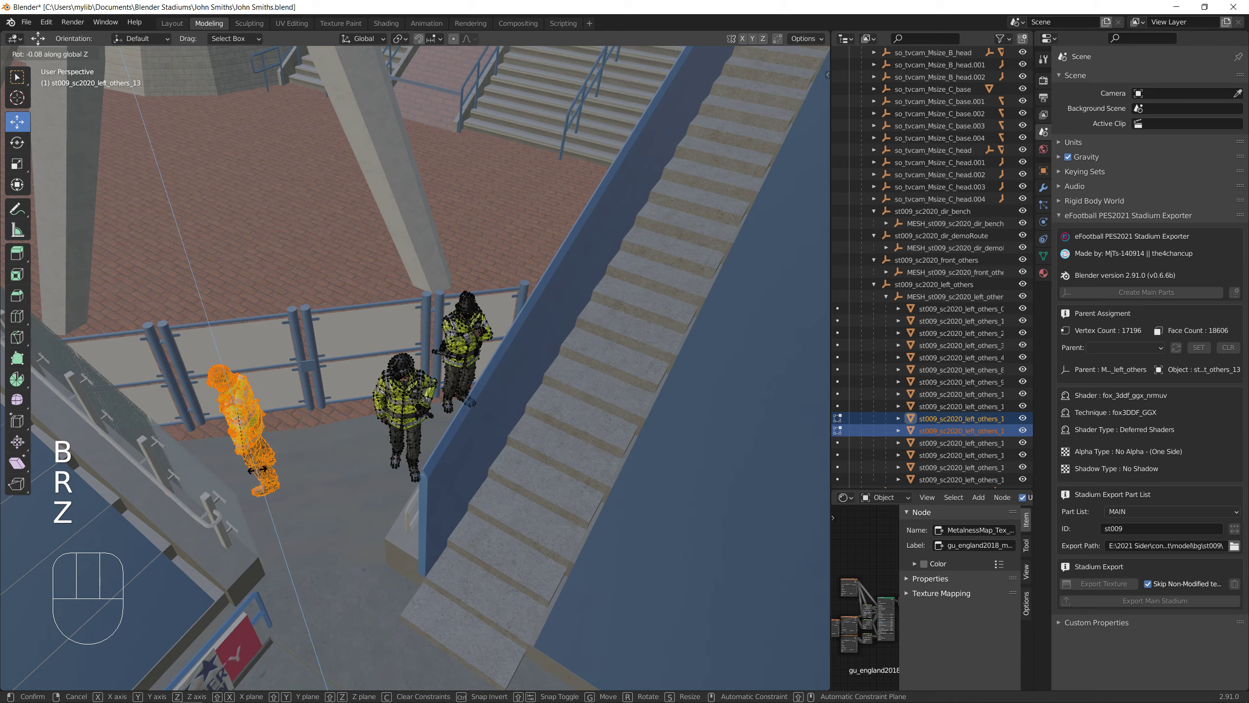
click(326, 391)
middle_drag(323, 441, 345, 456)
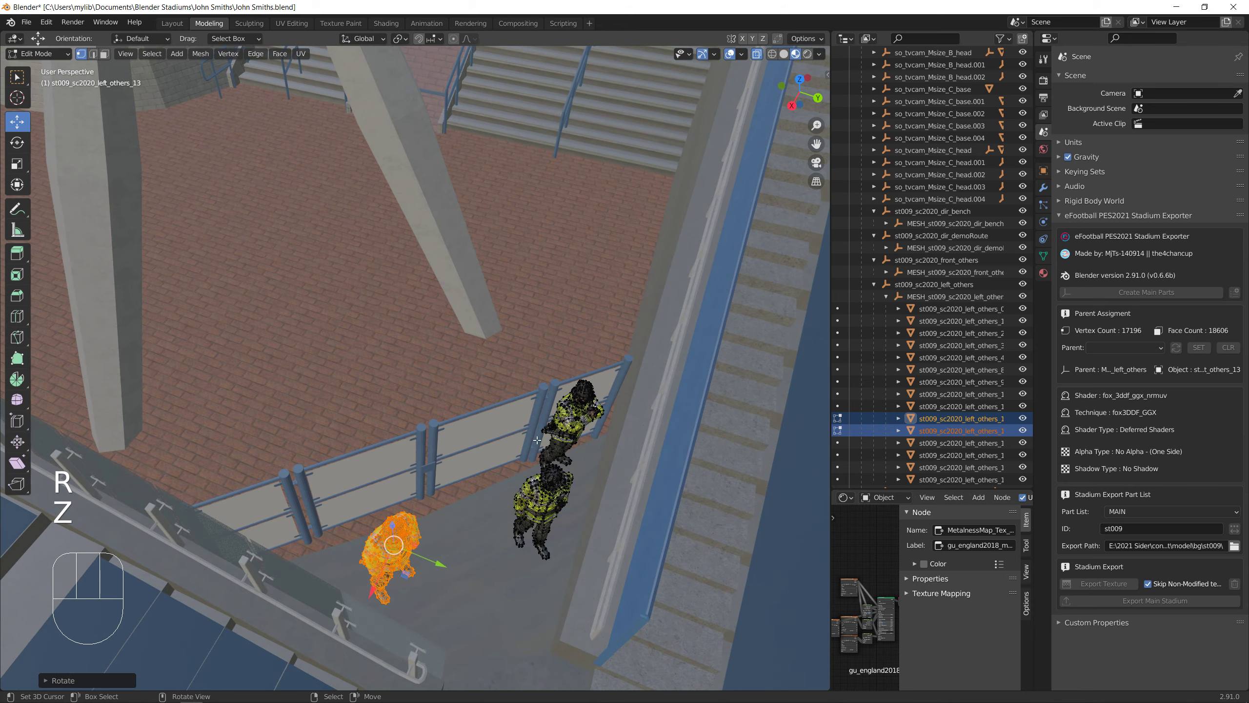
Select one of the two crowded officers and shift that figure along Y so the three stand spaced out in front of the fence
middle_drag(565, 423, 541, 459)
drag(605, 556, 545, 589)
click(529, 663)
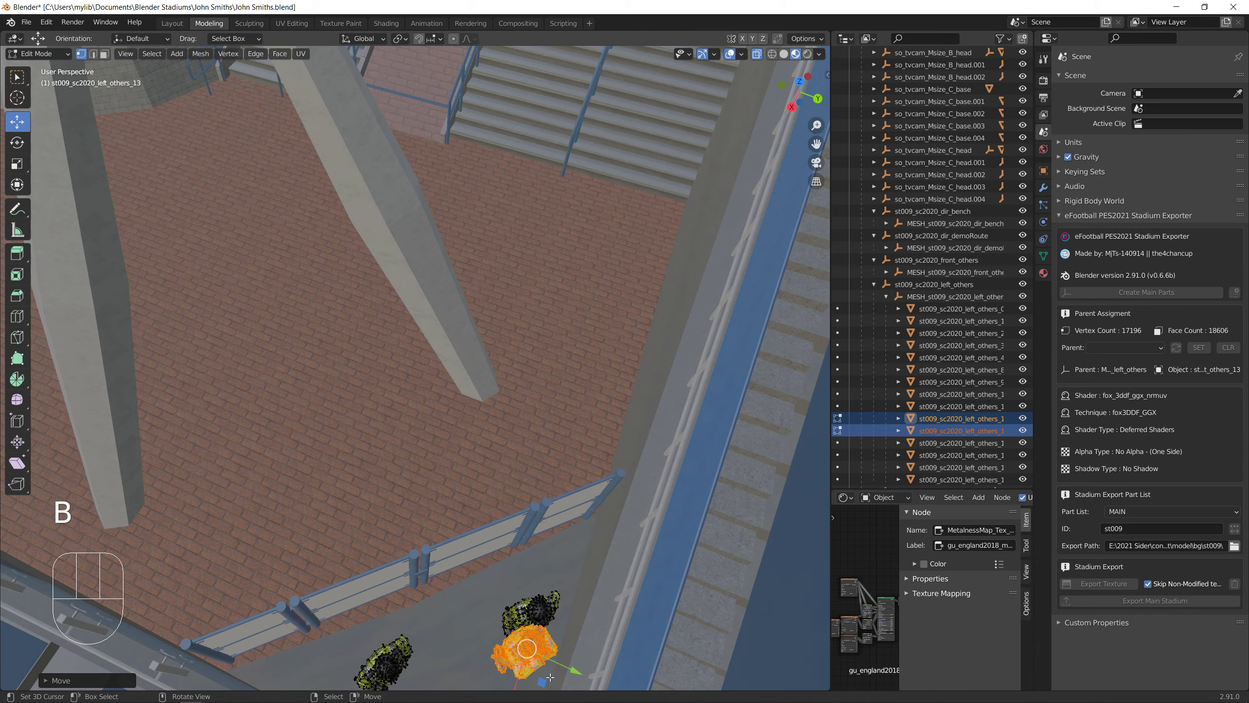
key(g)
key(y)
drag(495, 657, 494, 657)
middle_drag(496, 650, 529, 566)
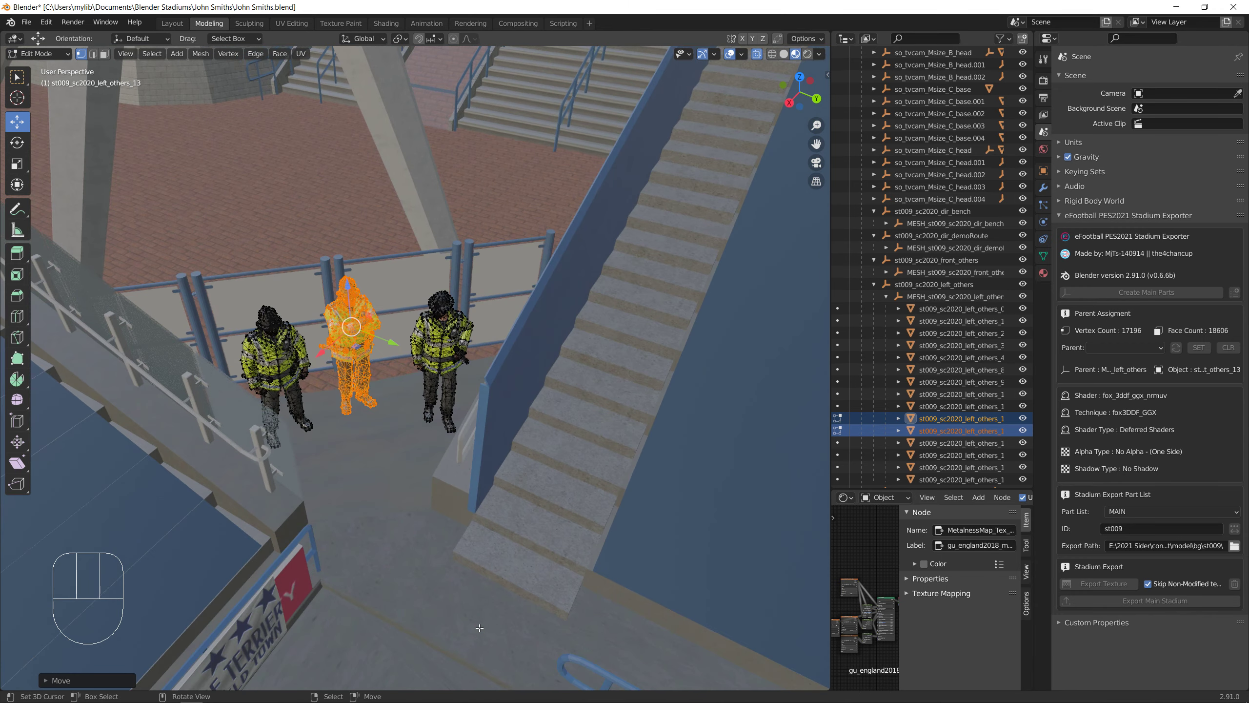
Examine the placement of the left_others_15 steward and the props in left_others_16, left_others_17 and left_others_18 along the left stand
scroll(551, 531, down, 4)
click(837, 443)
key(KP_Decimal)
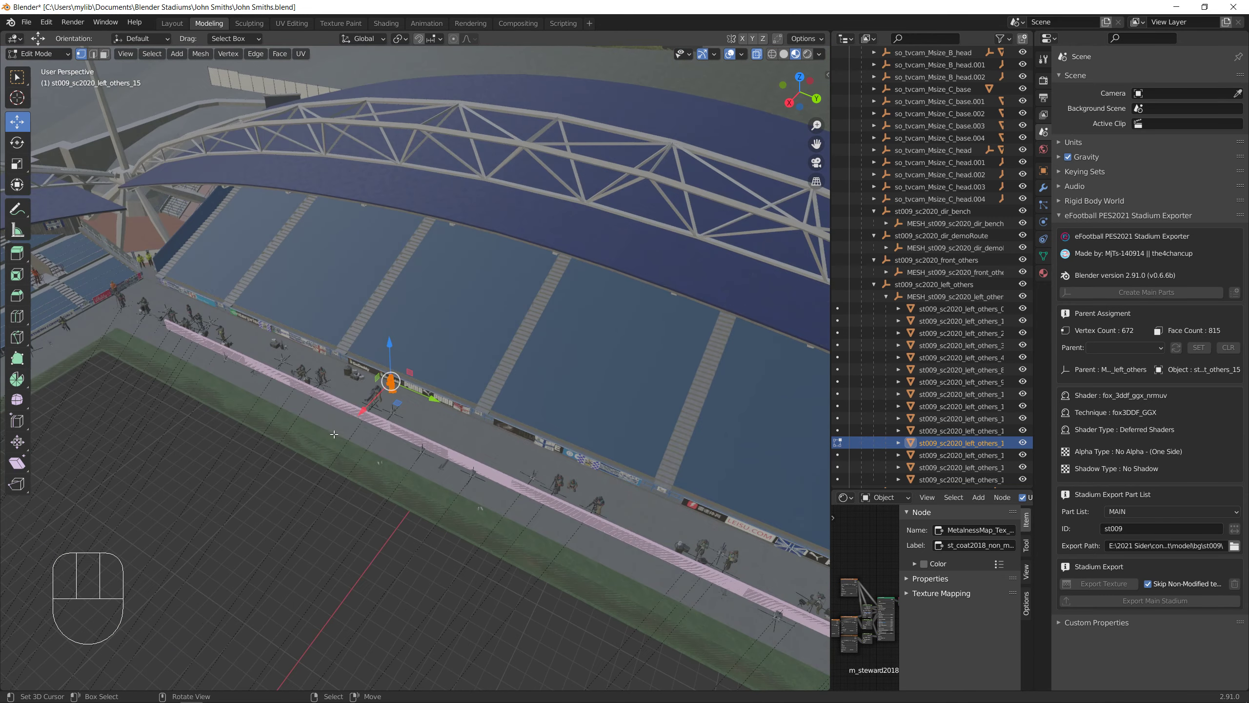
scroll(491, 466, up, 5)
middle_drag(334, 433, 251, 295)
scroll(438, 460, up, 4)
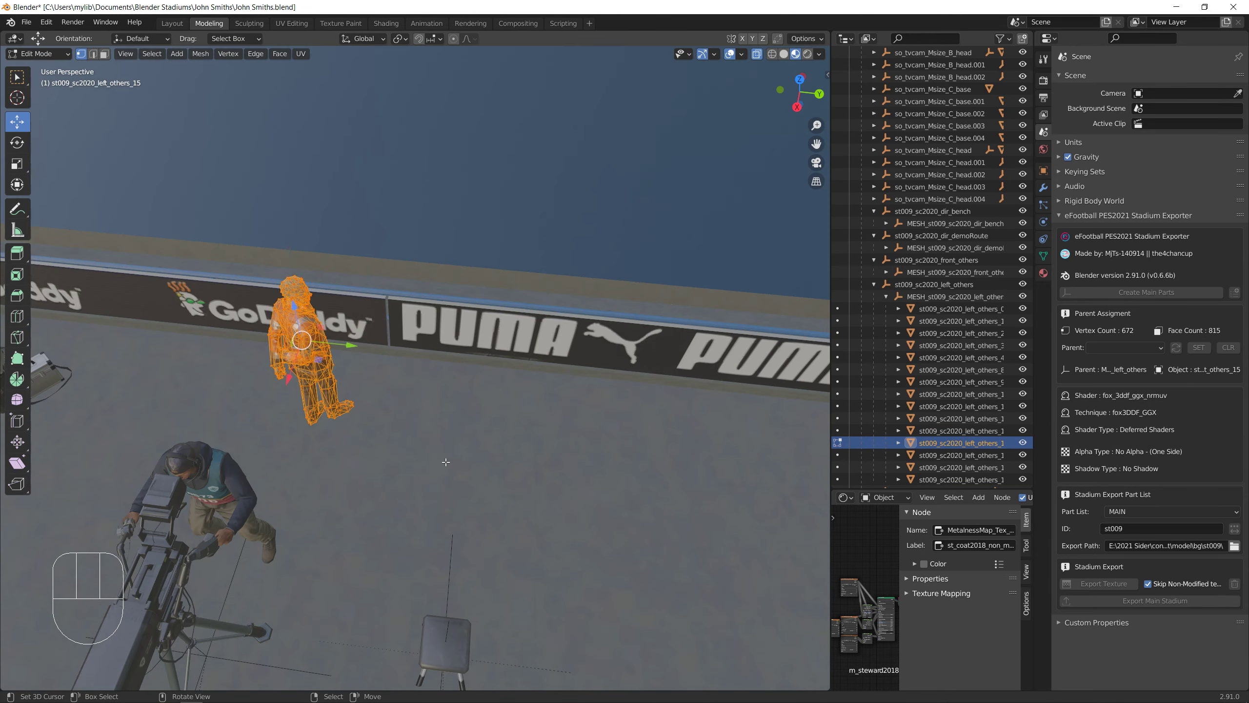
click(838, 455)
key(KP_Decimal)
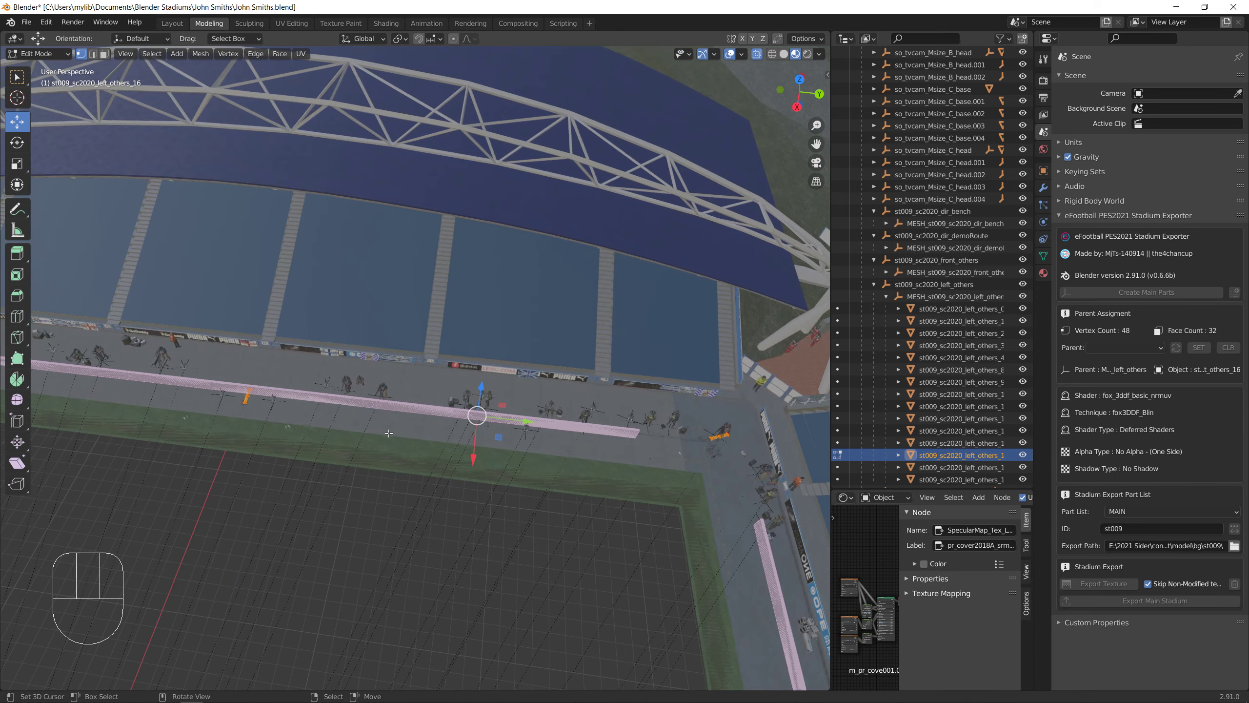
click(837, 467)
key(KP_Decimal)
shift+middle_drag(418, 440, 438, 461)
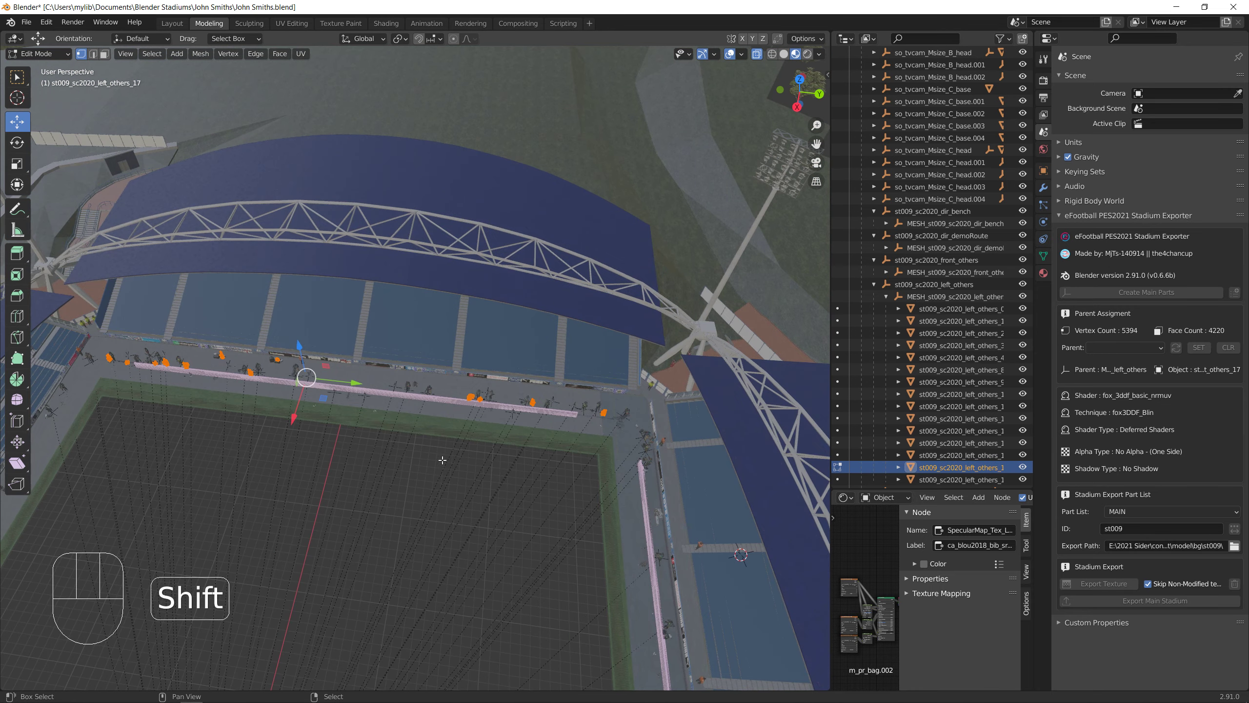
scroll(876, 412, down, 2)
click(837, 441)
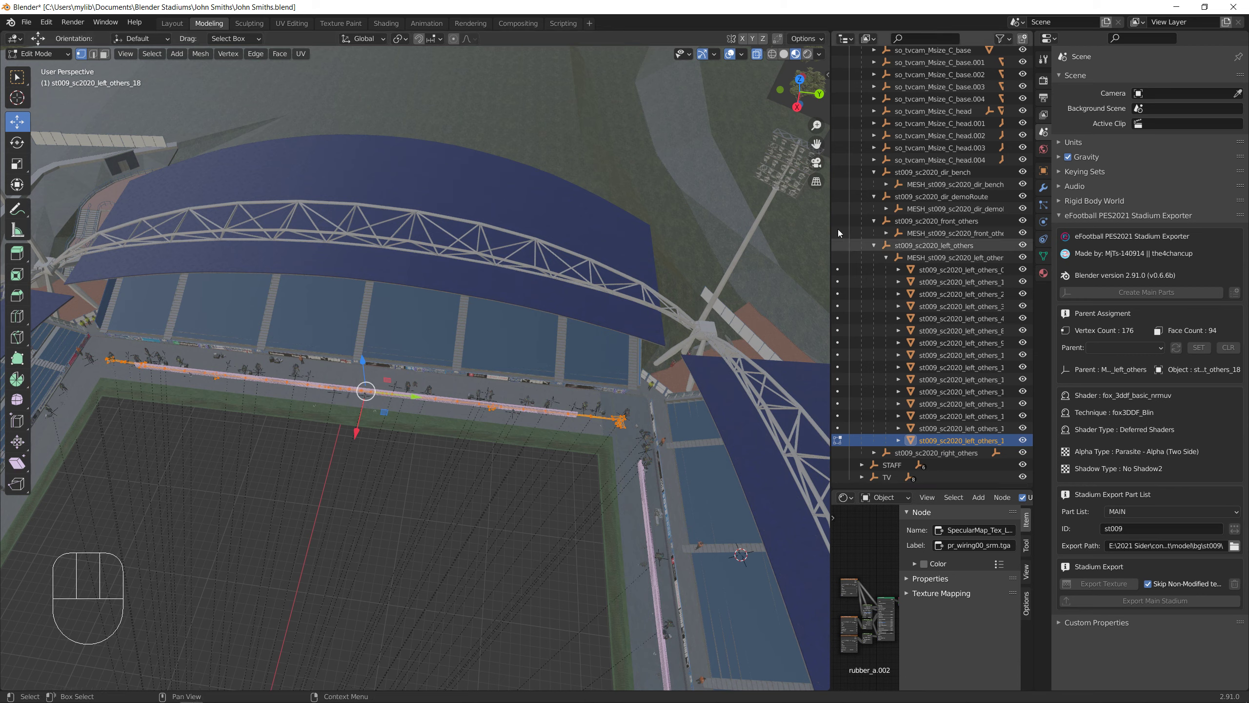
Collapse the left_others hierarchy, expand right_others down to its mesh parts, and open right_others_0 for editing
click(887, 256)
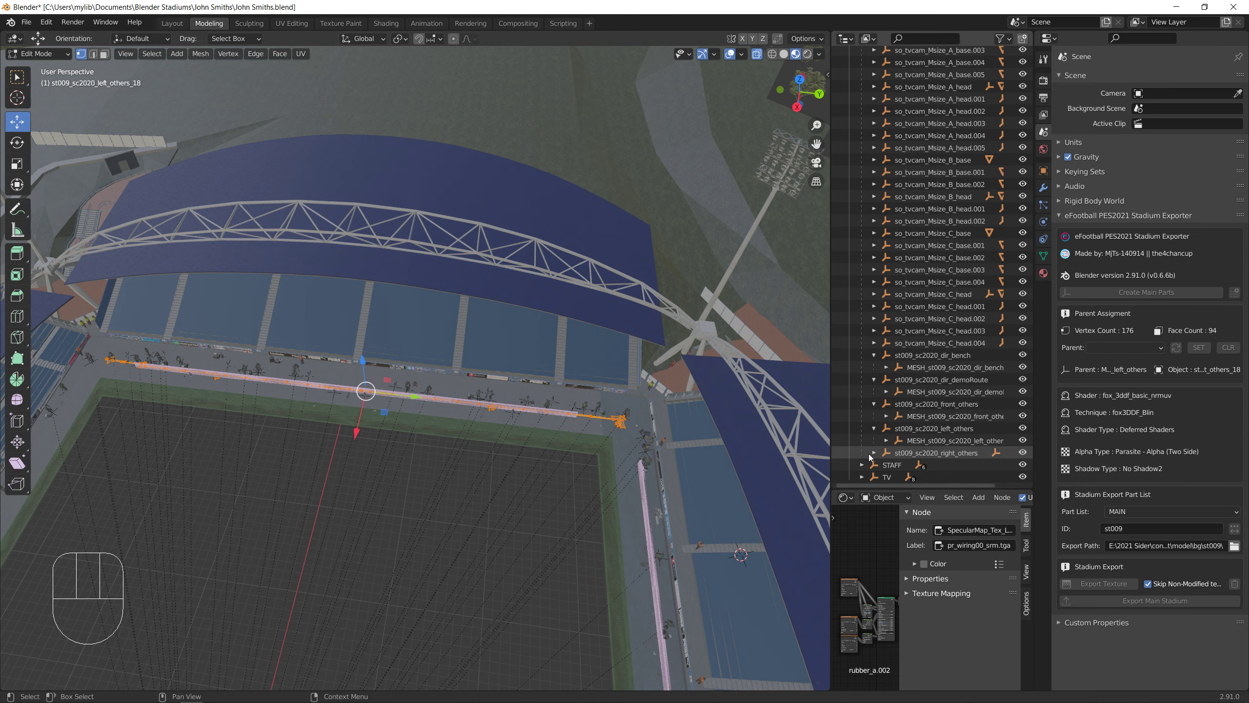
scroll(884, 449, down, 1)
click(886, 453)
scroll(876, 409, down, 4)
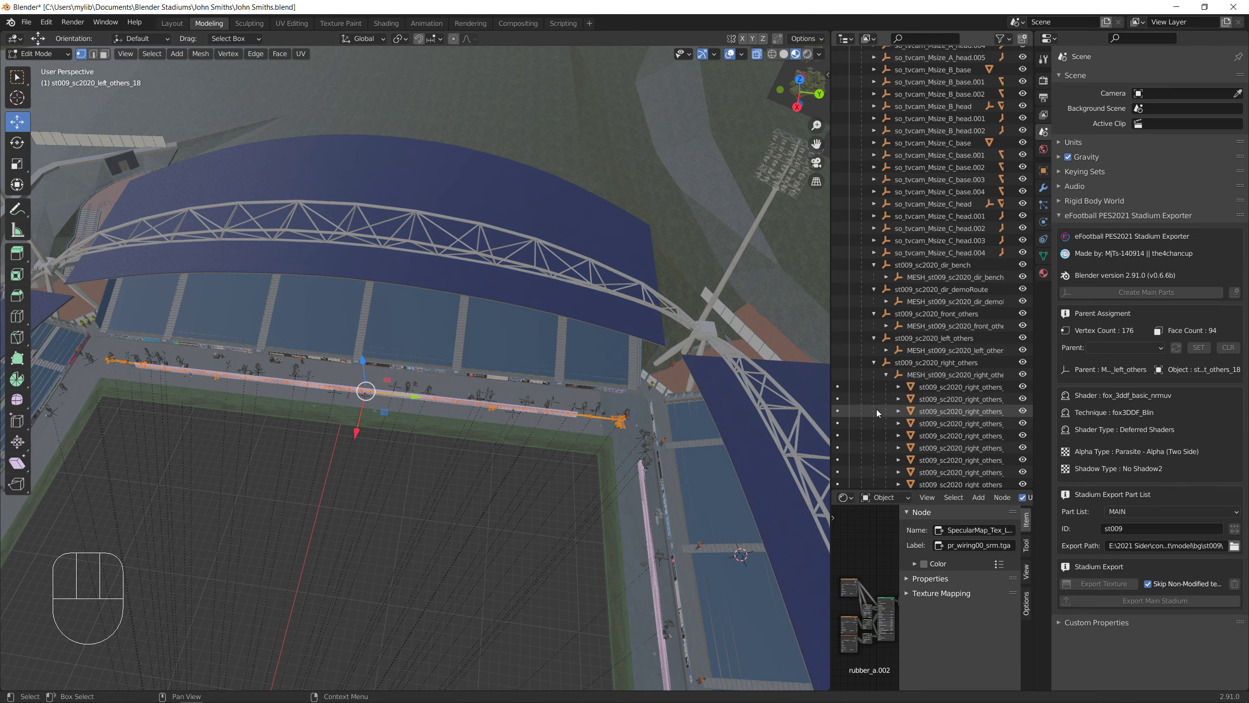
click(837, 387)
Examine the right_others_0 bottle up close at the pitch edge, and check its position in front of the right stand
middle_drag(537, 439, 315, 394)
shift+middle_drag(315, 394, 704, 342)
scroll(703, 342, up, 2)
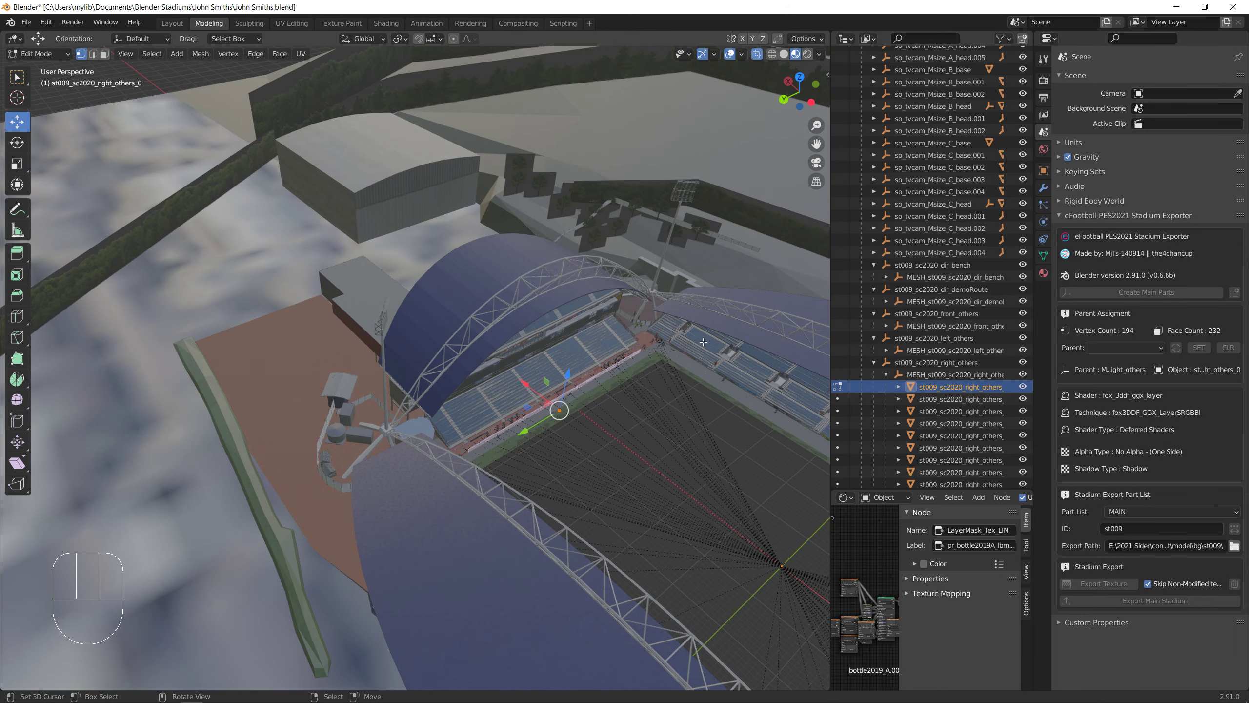
scroll(703, 343, up, 3)
middle_drag(627, 452, 492, 473)
click(126, 53)
click(147, 122)
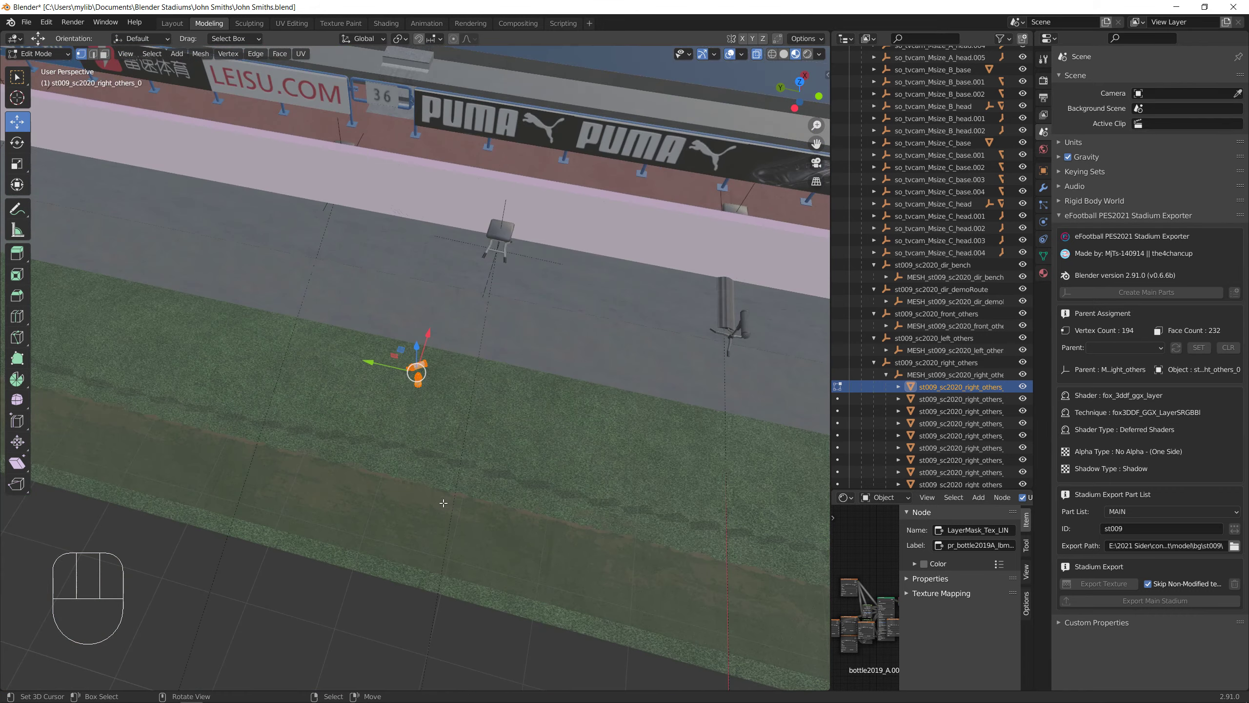
scroll(424, 518, down, 15)
middle_drag(421, 520, 445, 506)
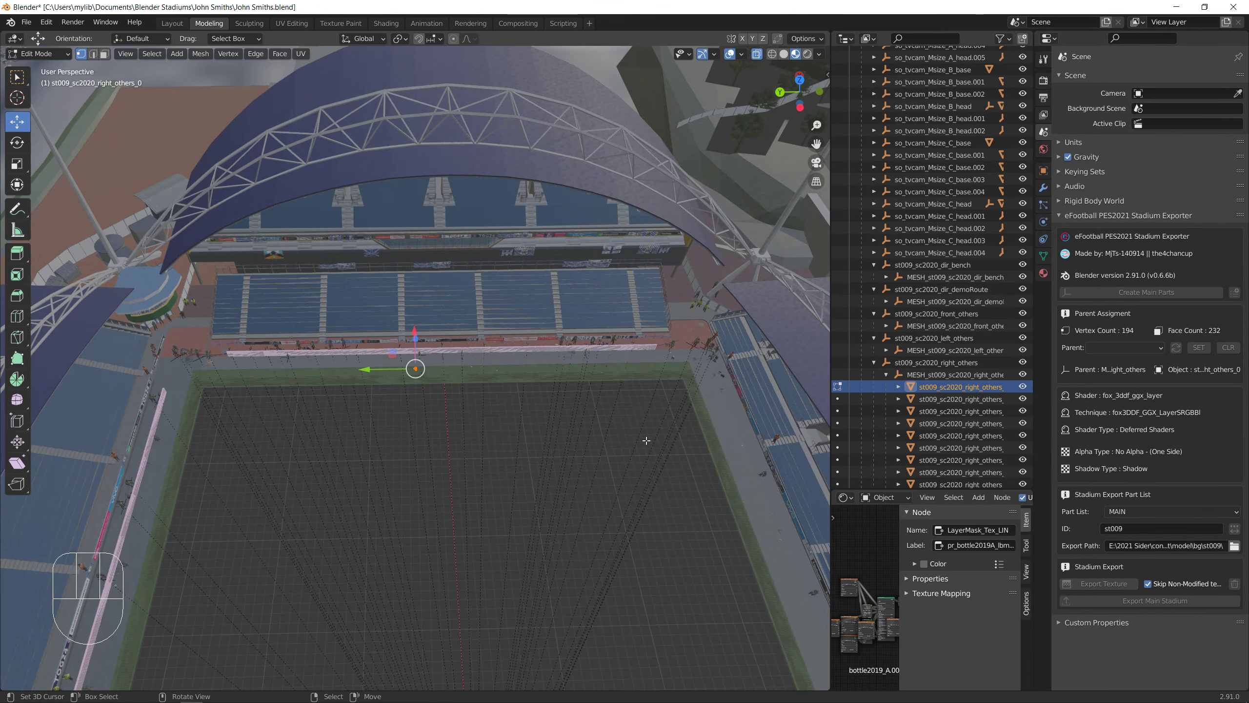
Check right_others_1, right_others_2 and right_others_4, and frame the right_others_5 equipment piece beside the corner concourse's slanted support
click(837, 399)
click(838, 411)
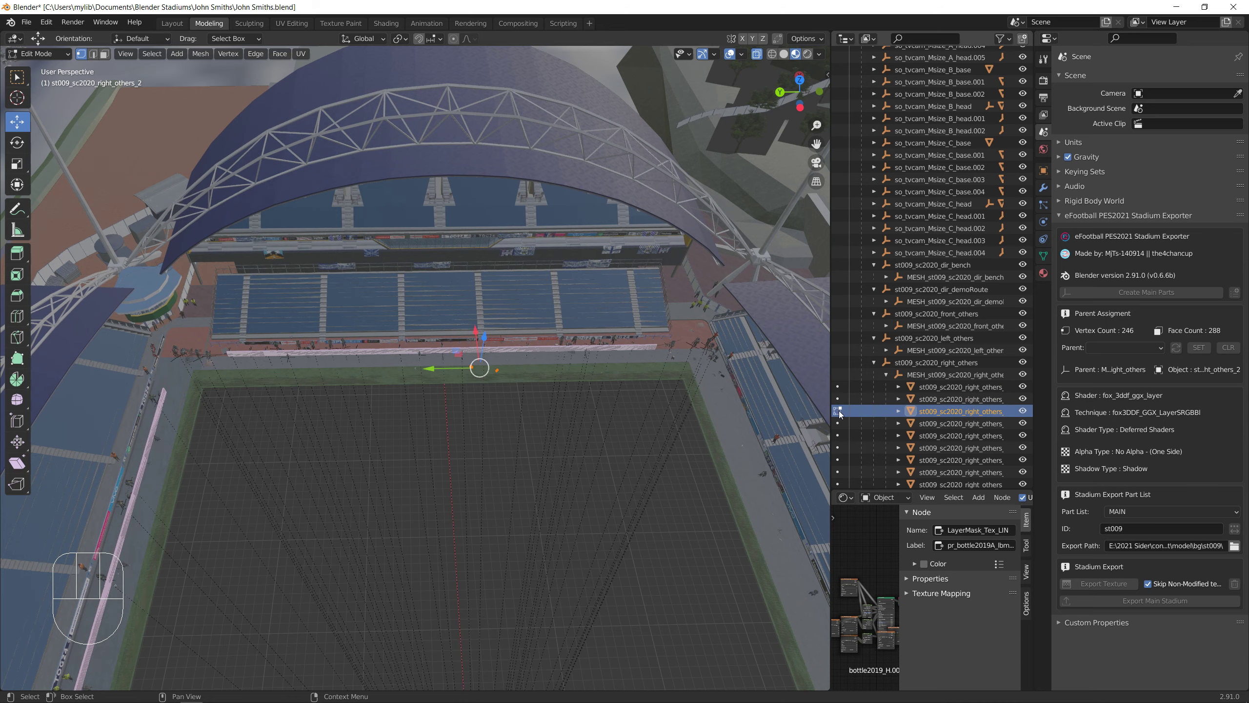
click(838, 436)
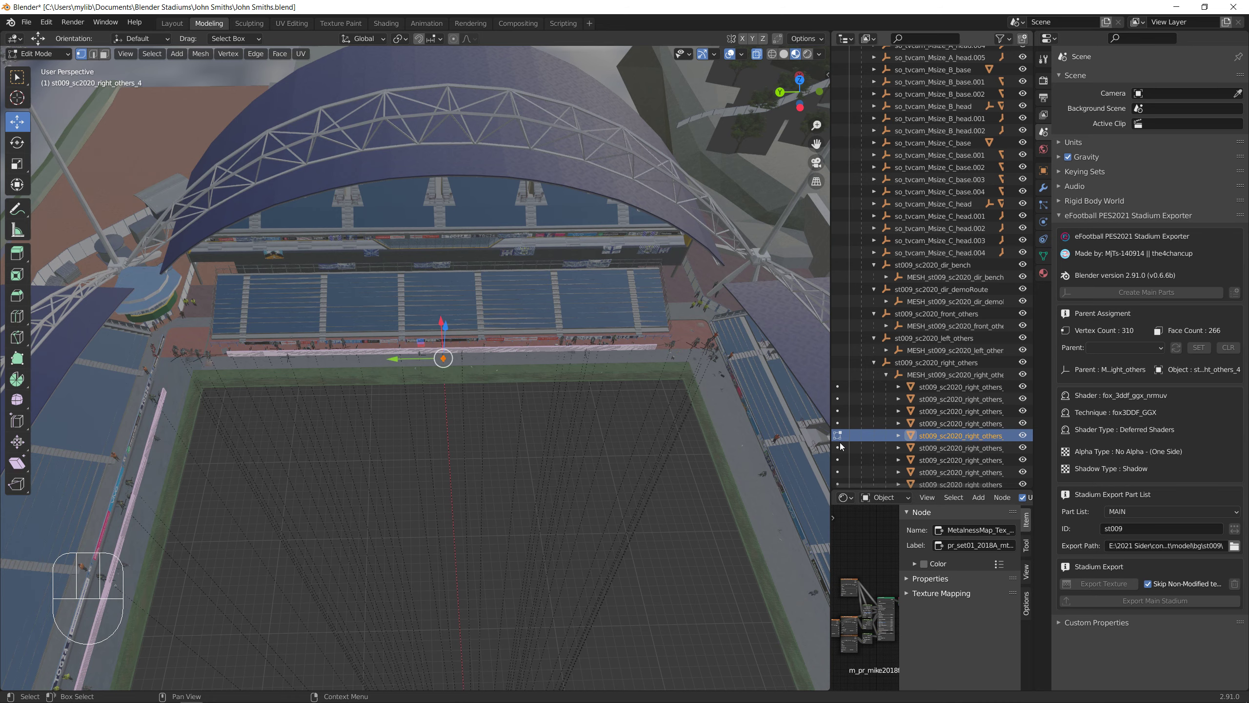
click(838, 448)
shift+middle_drag(663, 363, 408, 442)
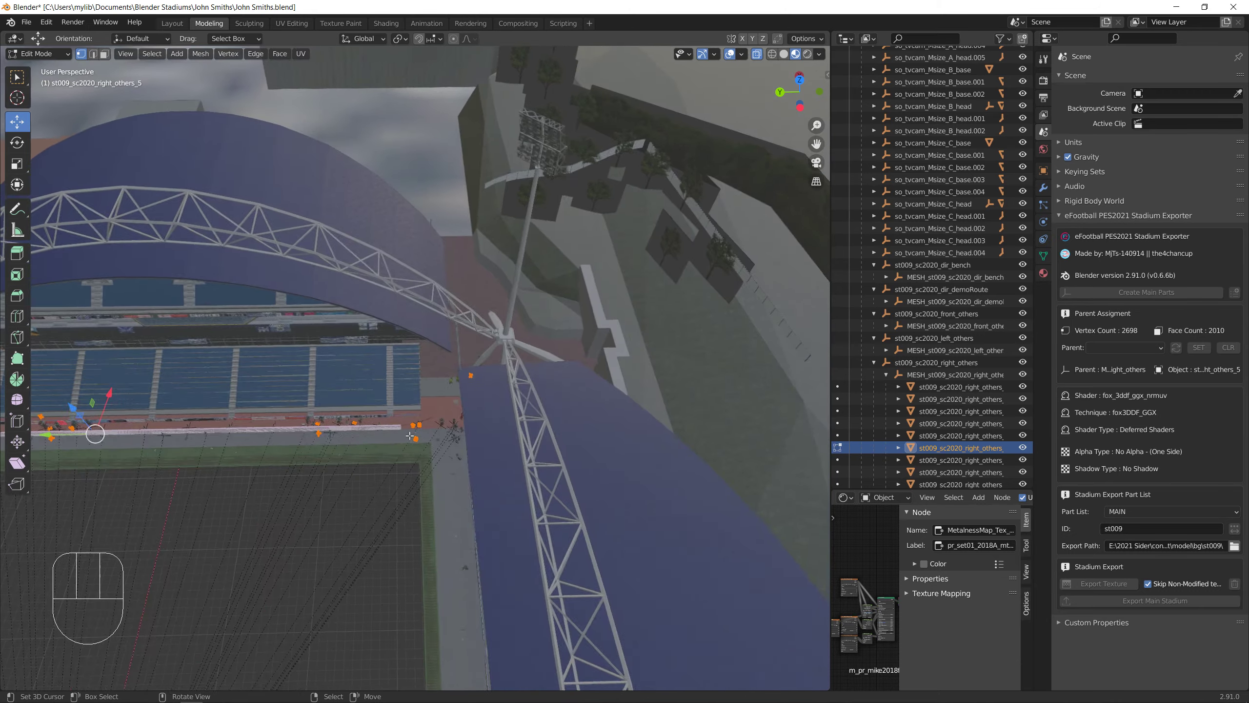
scroll(408, 442, up, 10)
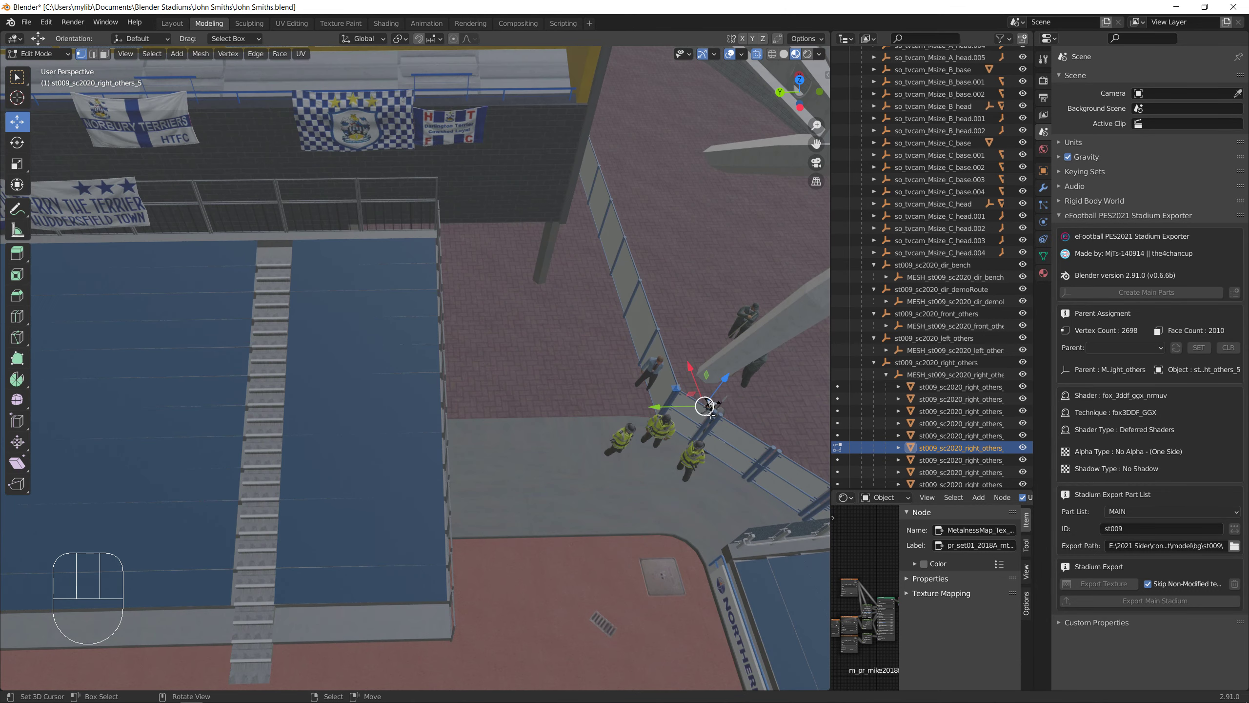
key(KP_Decimal)
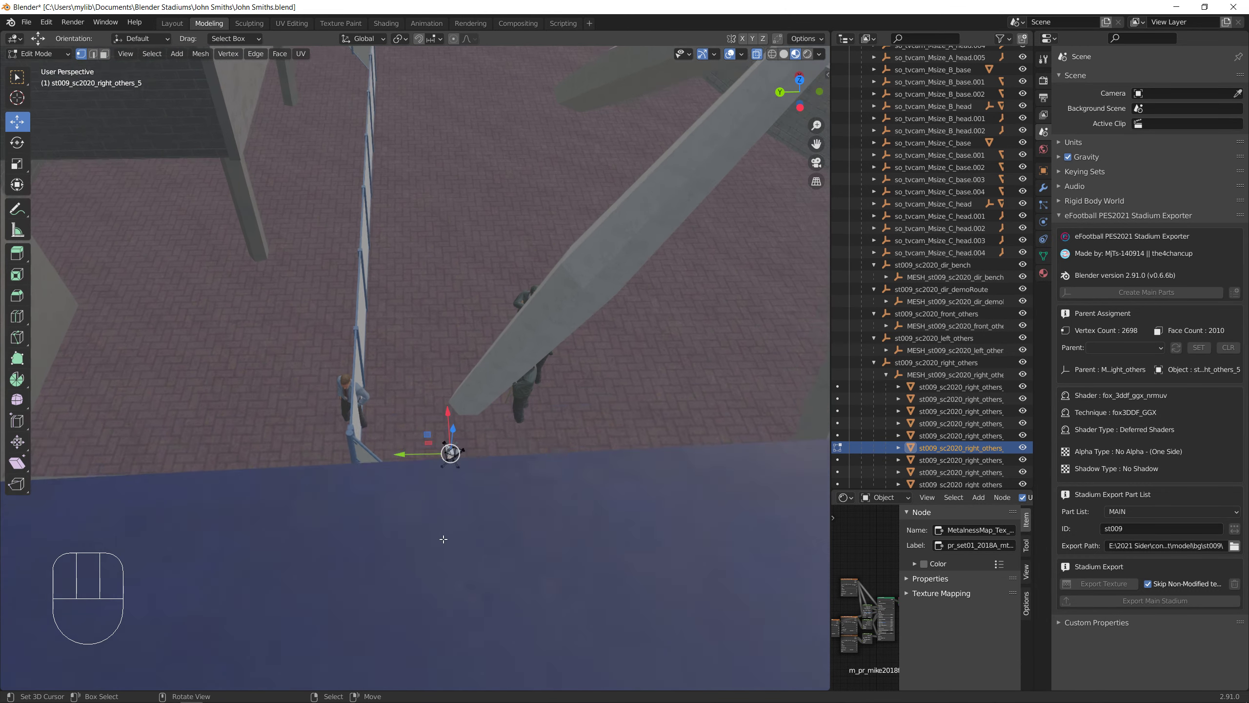
click(126, 53)
click(141, 133)
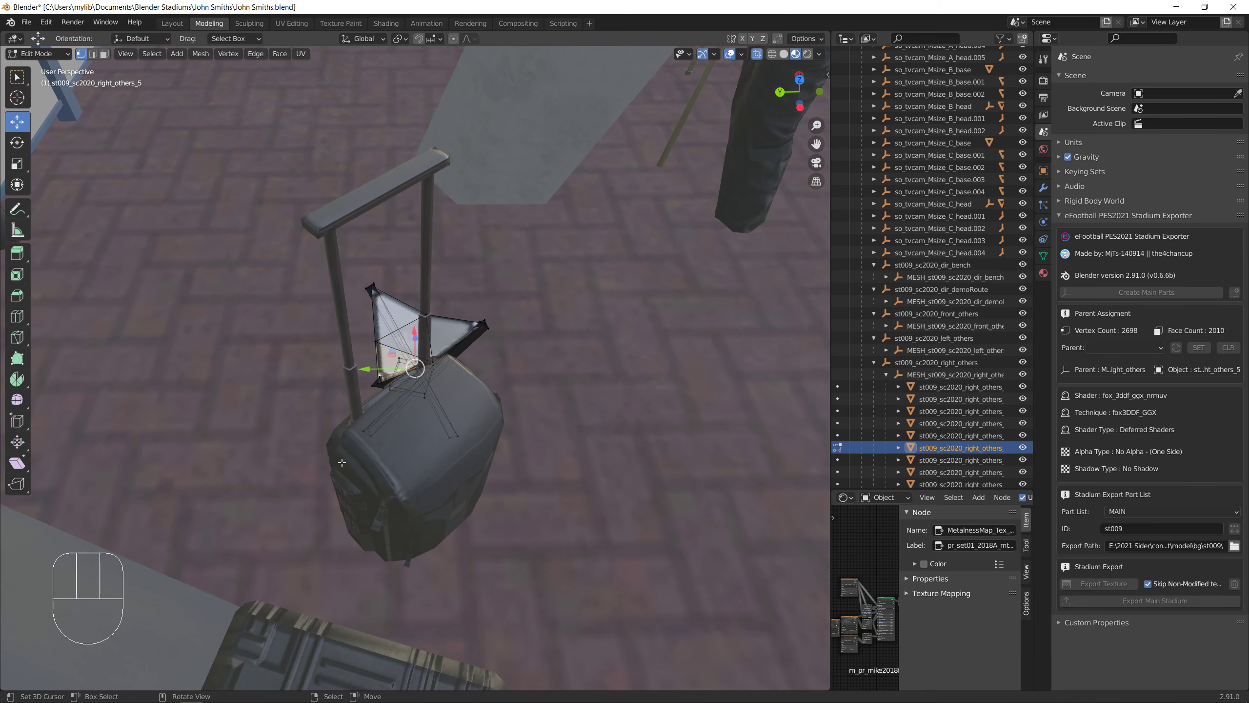
Edit the cases and trolley bag together with right_others_5, box-select the whole equipment pile beside the concourse fence, and delete its geometry
scroll(342, 463, down, 4)
middle_drag(341, 462, 249, 411)
scroll(291, 468, down, 4)
key(Tab)
click(294, 409)
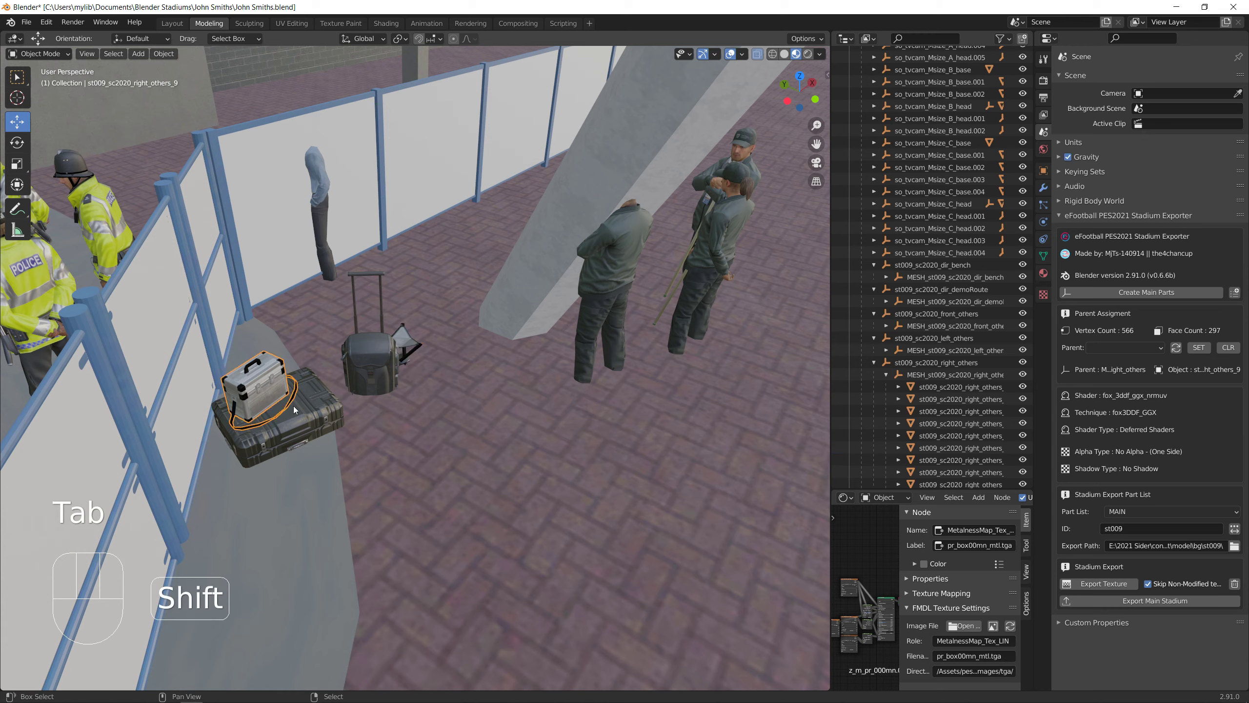
shift+click(290, 385)
key(Tab)
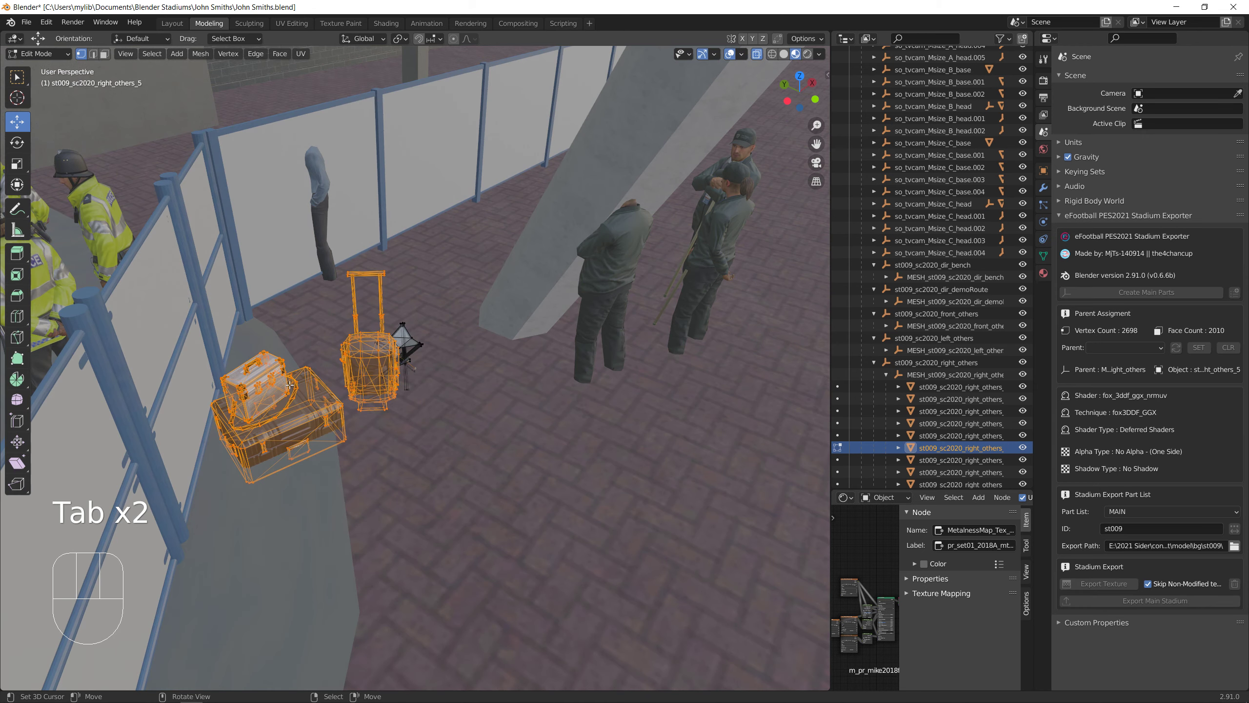
right_click(227, 299)
key(b)
drag(194, 253, 639, 611)
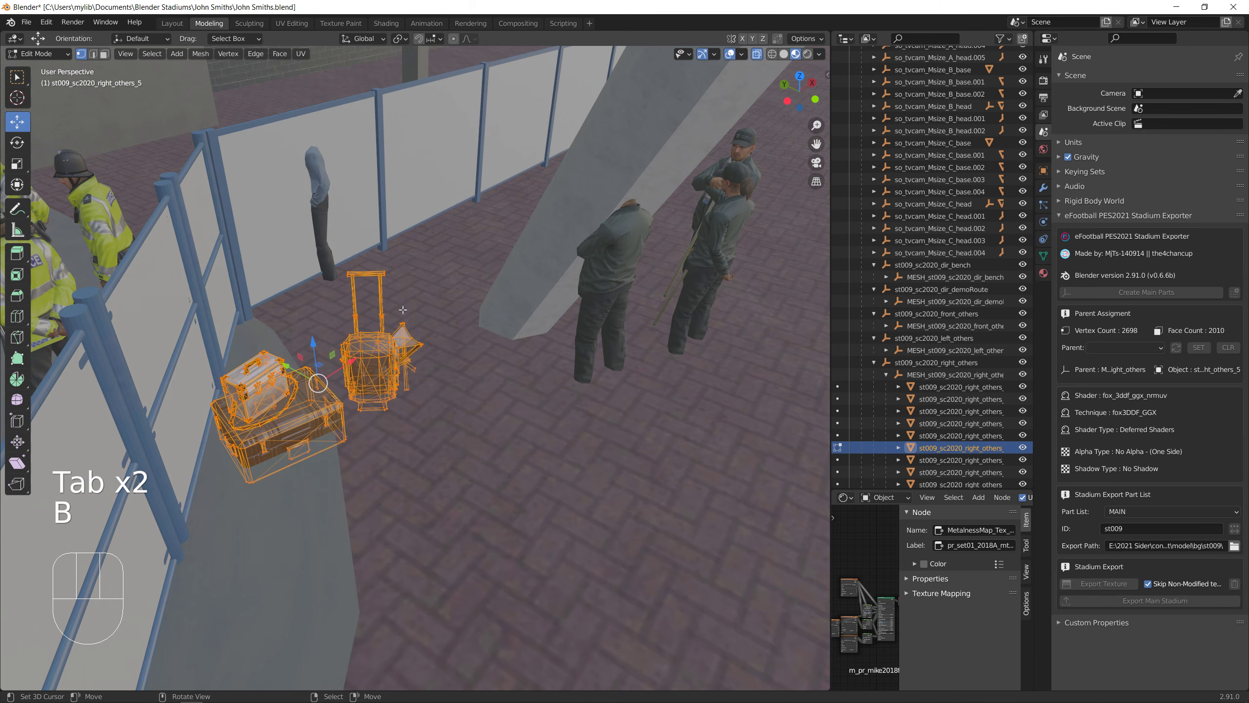
key(Delete)
click(391, 291)
Check right_others_0 through right_others_4 one after another in editing mode along the right stand's pitch edge
scroll(318, 316, down, 8)
middle_drag(318, 316, 418, 394)
middle_drag(541, 404, 664, 416)
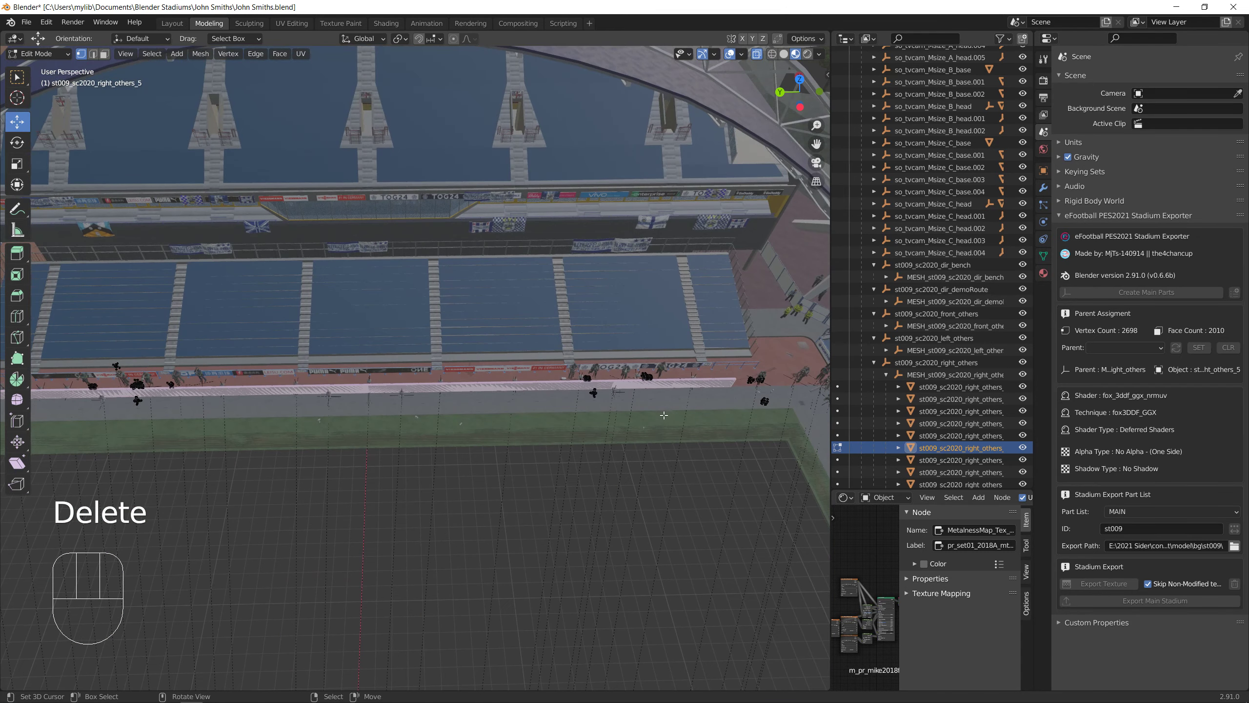
click(837, 387)
click(837, 399)
click(837, 411)
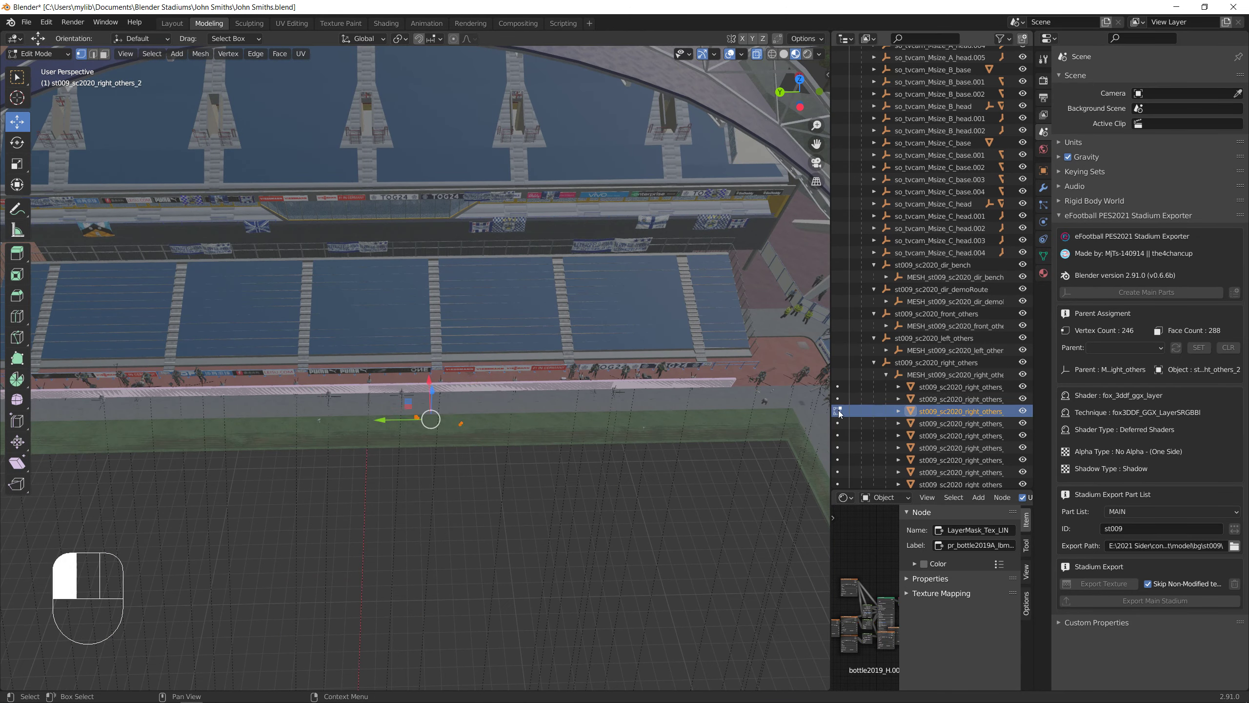
click(837, 423)
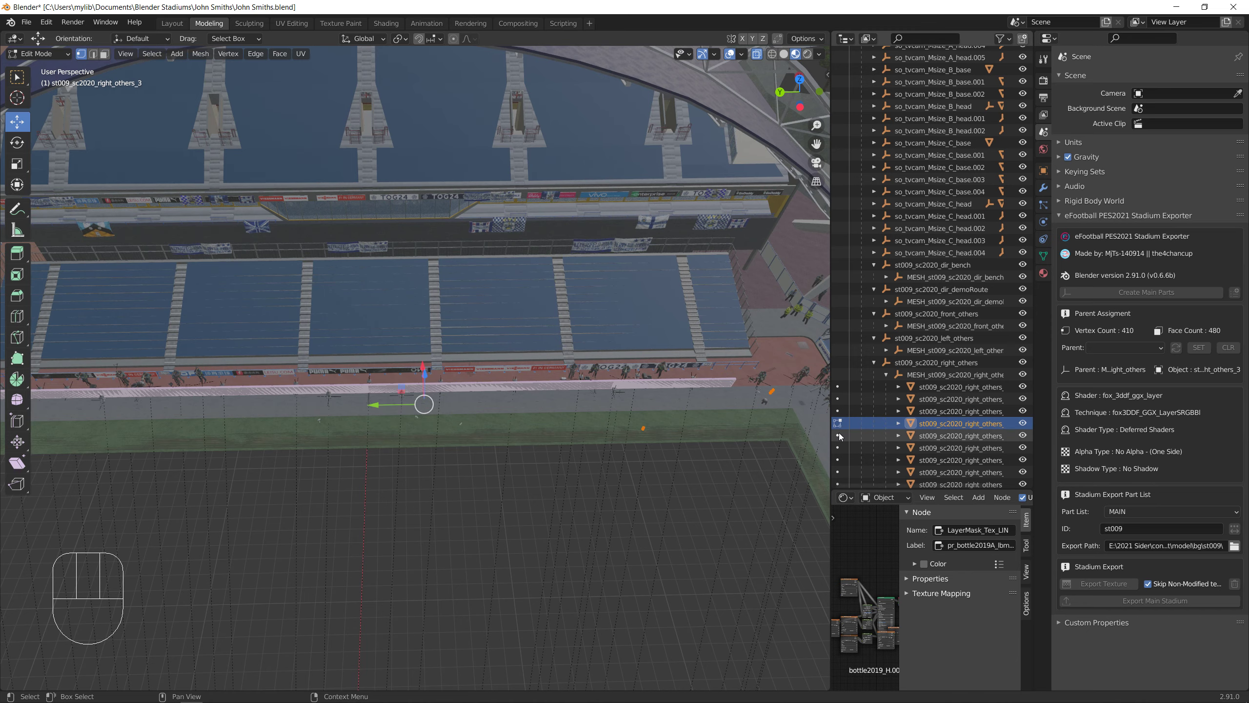
click(837, 436)
scroll(677, 445, down, 5)
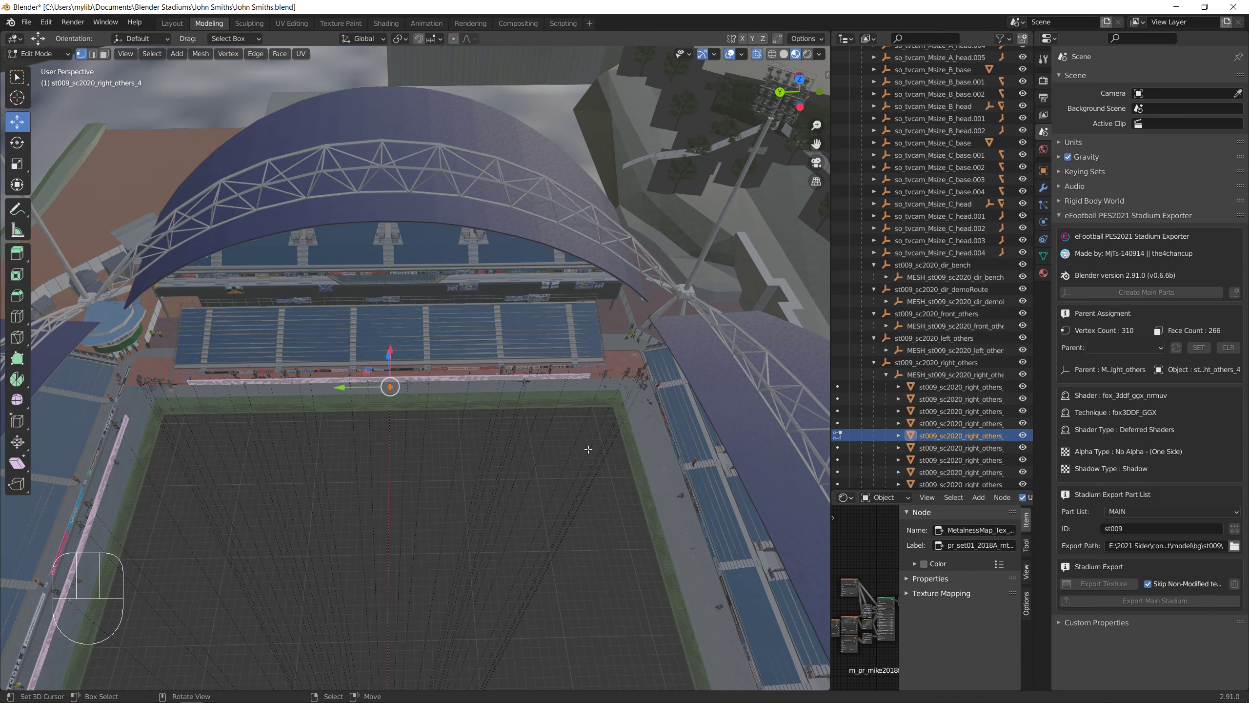
Edit right_others_5, select the equipment piece stuck on the stand's front wall, and move it out beside the photographers at the advertising boards
click(838, 448)
key(b)
drag(96, 212, 747, 571)
scroll(432, 466, up, 3)
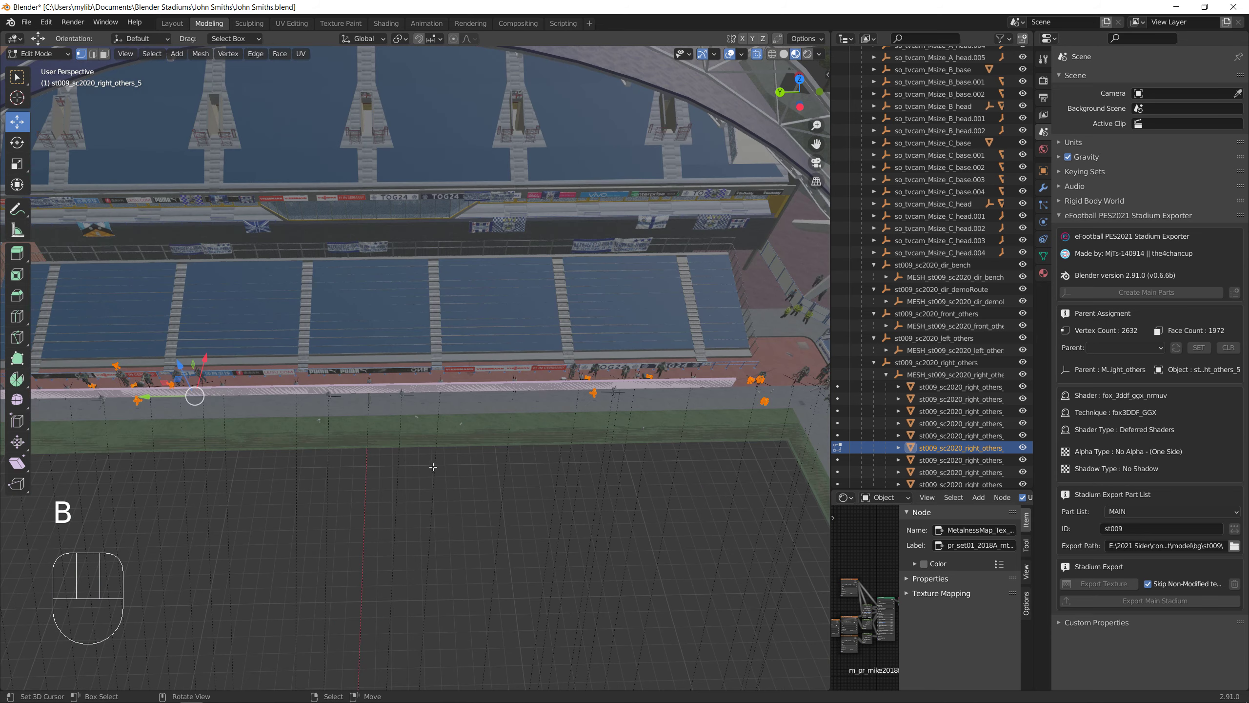
shift+middle_drag(433, 466, 698, 551)
scroll(462, 519, up, 5)
shift+scroll(461, 518, down, 3)
scroll(403, 496, up, 6)
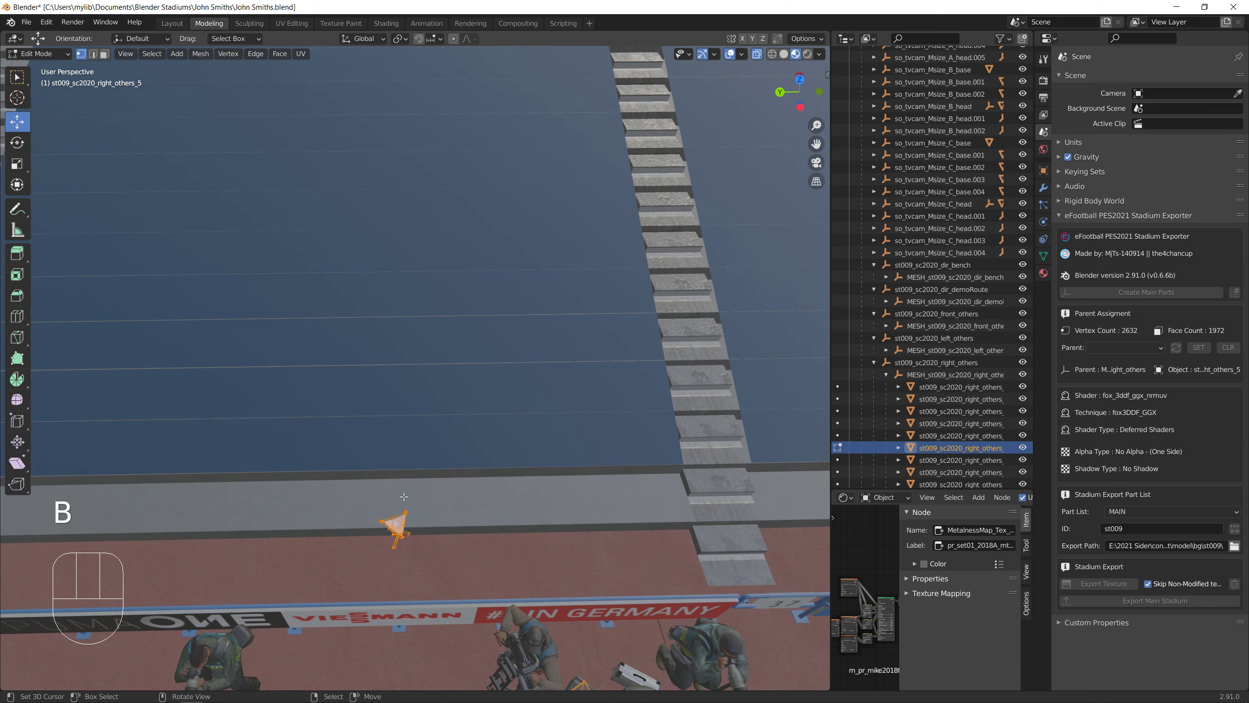
drag(397, 484, 396, 513)
scroll(396, 513, down, 4)
drag(408, 415, 408, 414)
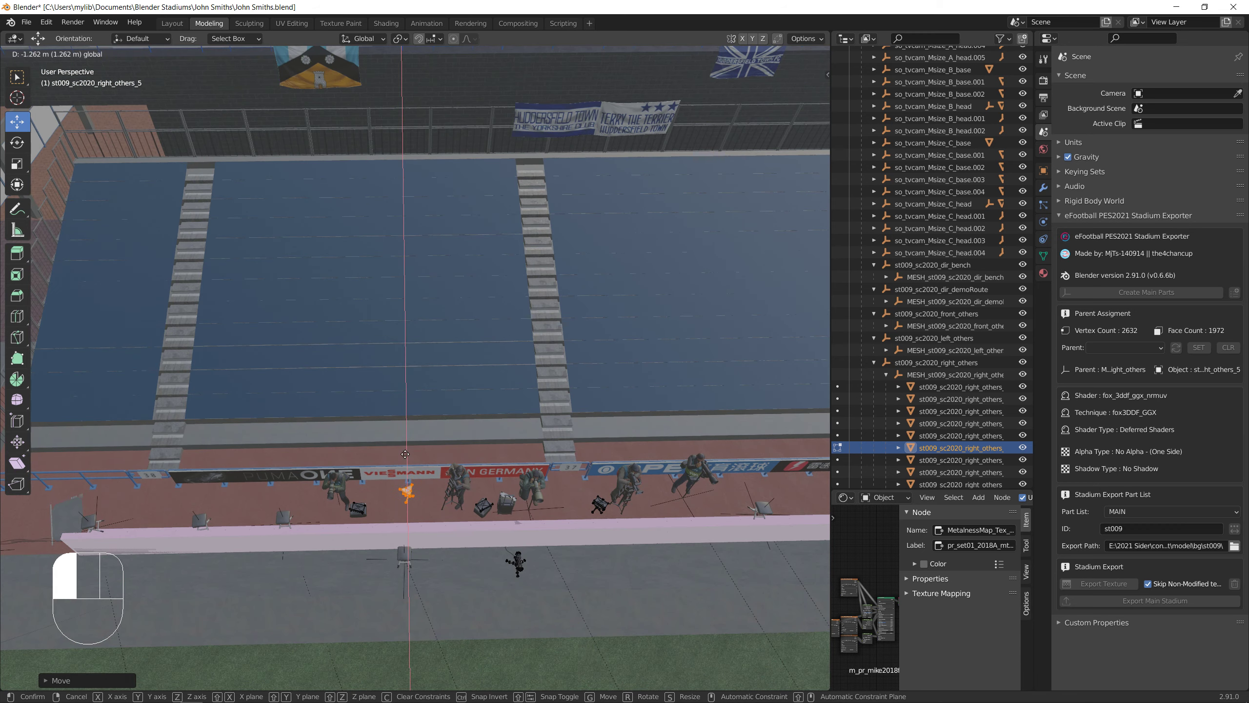
drag(393, 474, 393, 474)
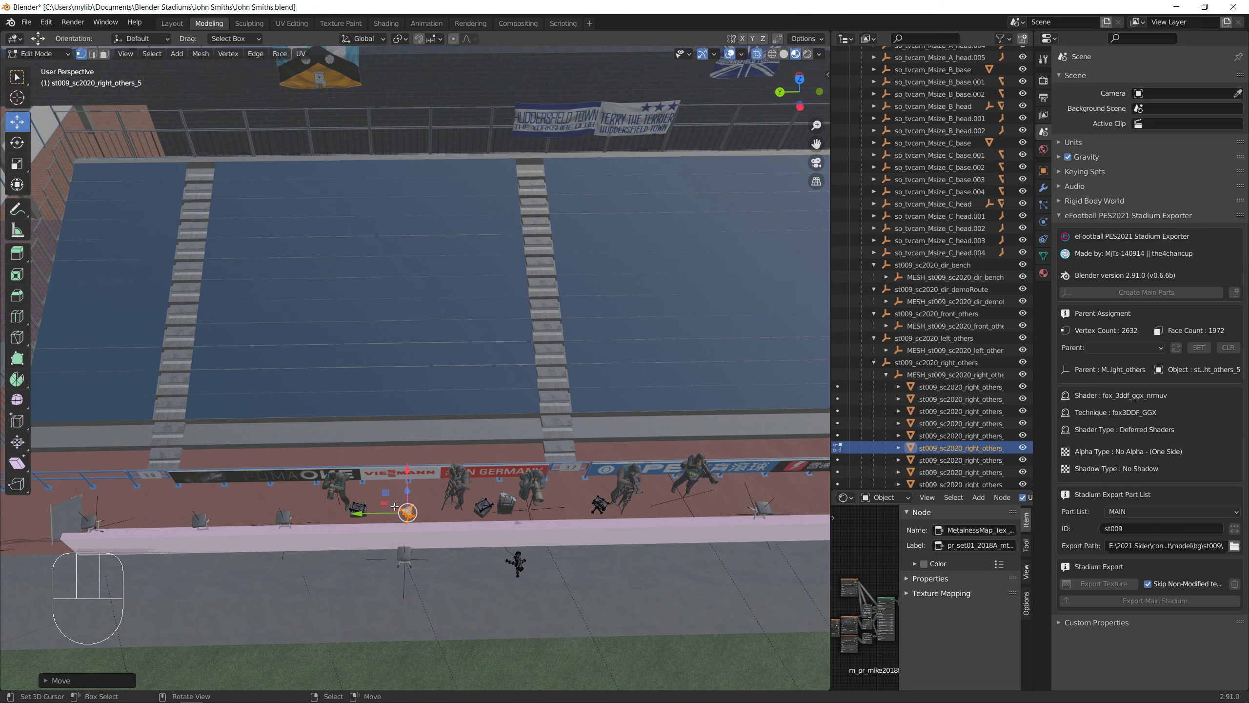
Inspect the other right_others_5 equipment among the cameramen and photographers at both pitch corners of the right stand
shift+middle_drag(183, 531, 565, 509)
middle_drag(428, 558, 420, 488)
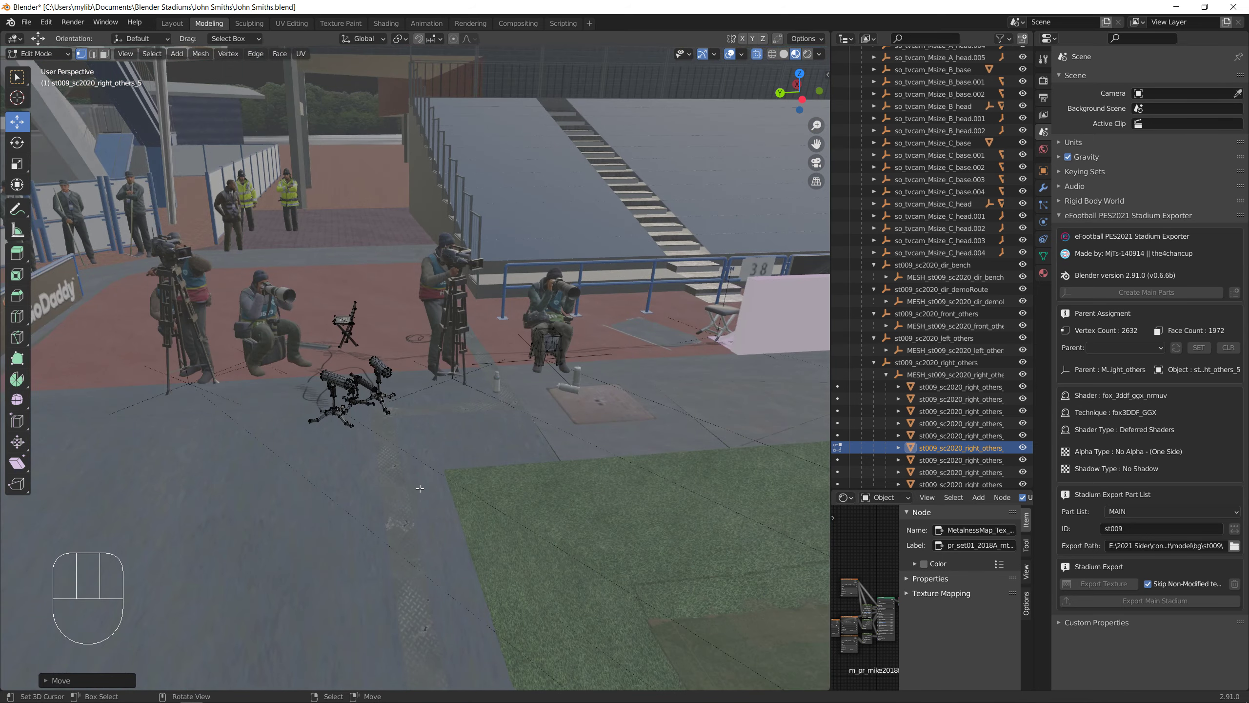
scroll(420, 488, down, 4)
middle_drag(511, 466, 733, 441)
scroll(483, 485, down, 4)
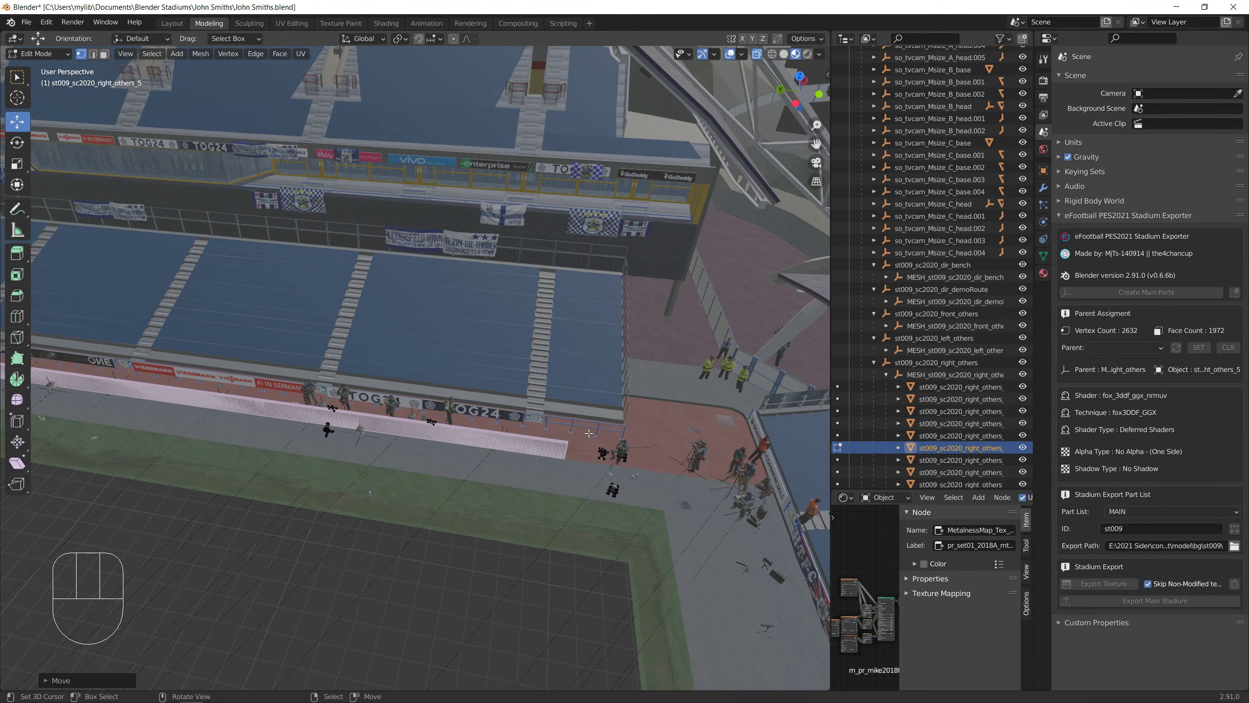
middle_drag(589, 433, 610, 435)
Edit the suited staff figure in right_others_6 beside the corner concourse fence, turn off see-through display, and raise the figure slightly
click(838, 460)
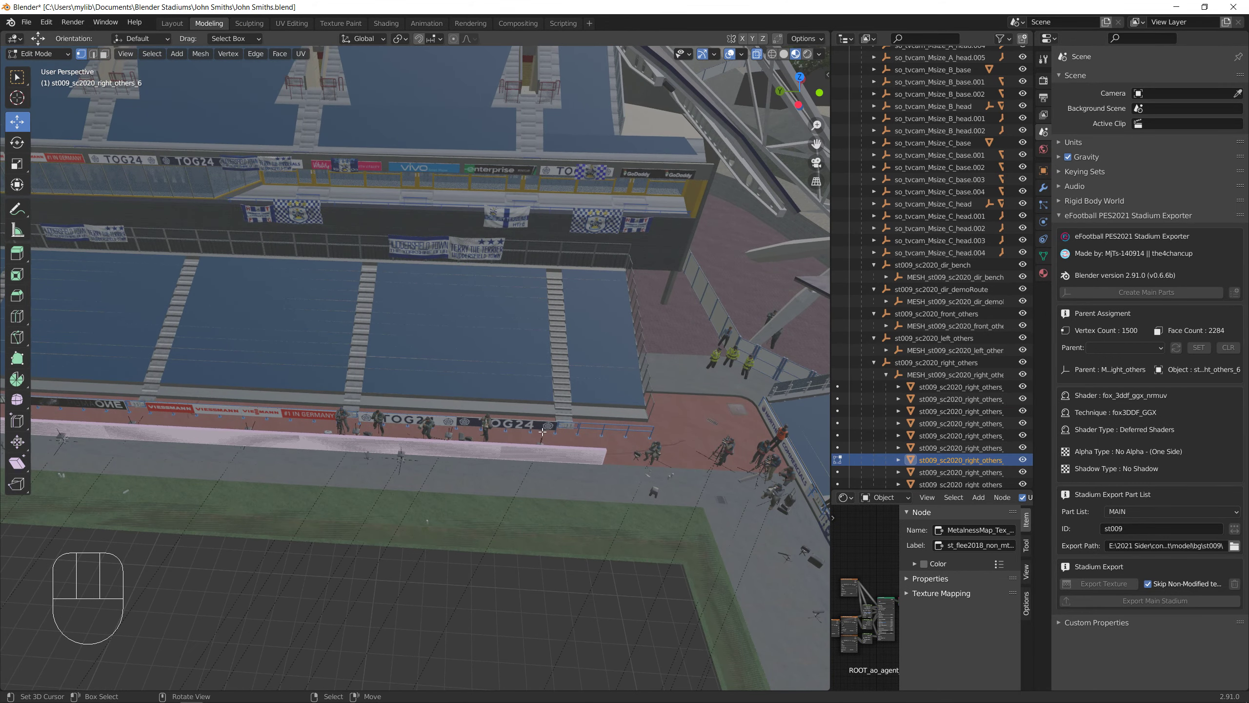
scroll(443, 492, down, 5)
shift+middle_drag(442, 512, 827, 512)
scroll(355, 445, up, 4)
scroll(355, 444, up, 6)
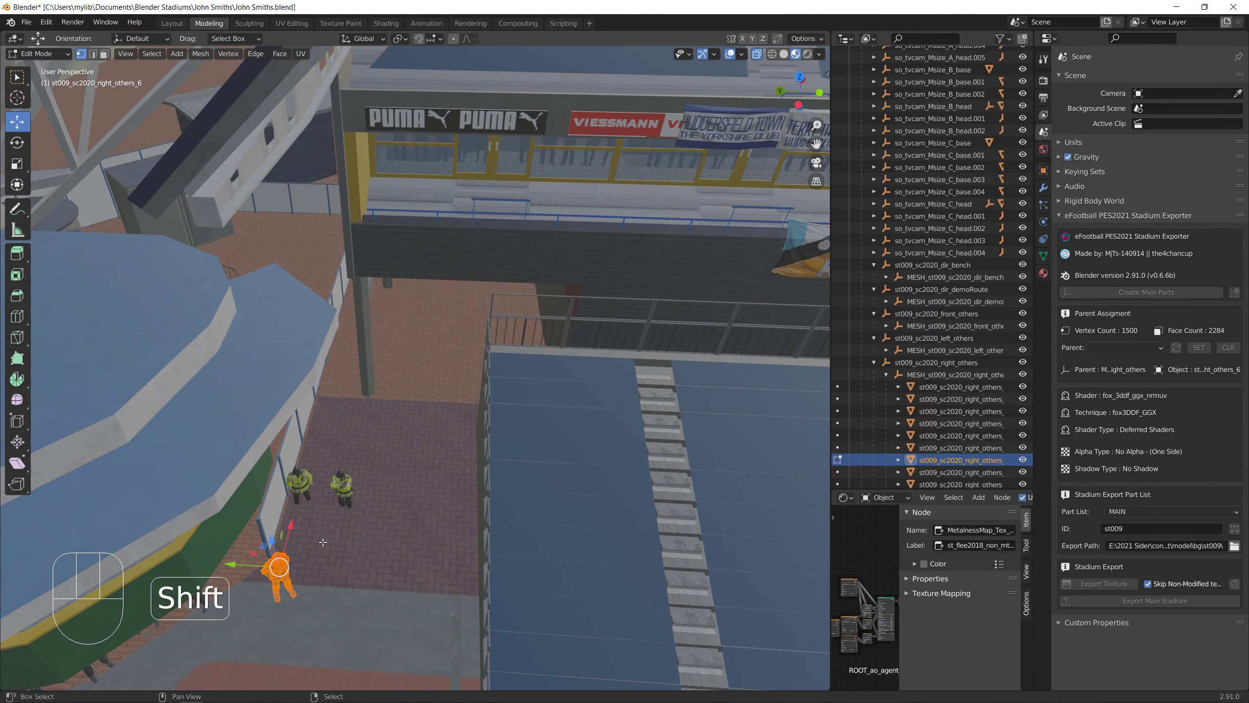
shift+middle_drag(355, 445, 523, 210)
scroll(523, 210, up, 8)
shift+middle_drag(782, 167, 562, 346)
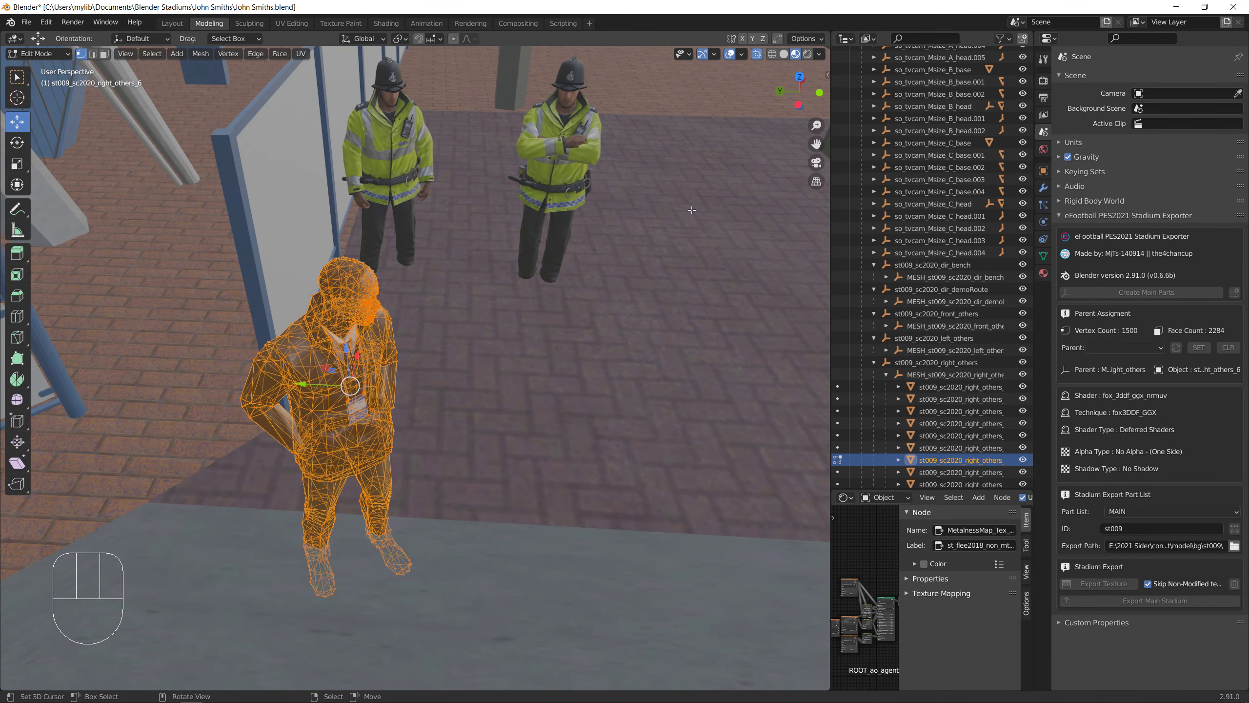
click(757, 54)
drag(351, 350, 348, 315)
Edit the blue-shirted figure in right_others_7, move it clear of the fence to stand near the police officers, and adjust its height
click(838, 471)
scroll(551, 417, down, 18)
shift+middle_drag(721, 464, 133, 393)
scroll(435, 362, up, 10)
shift+middle_drag(585, 377, 459, 435)
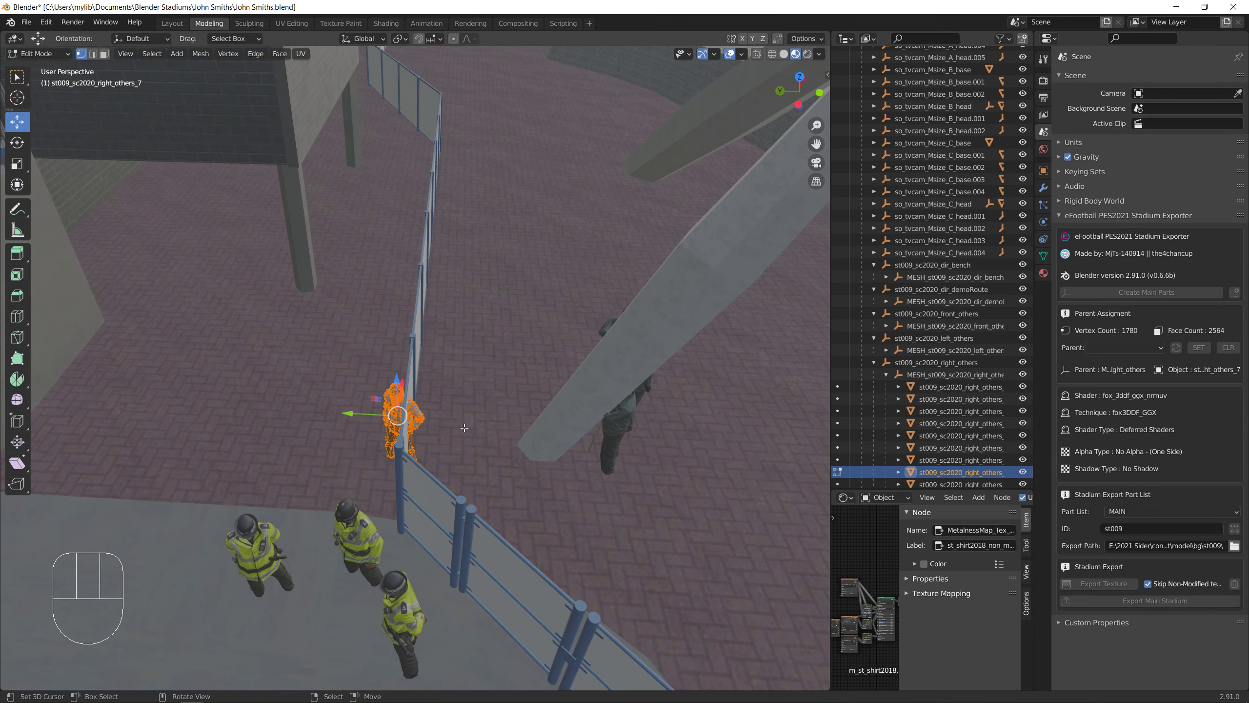
shift+middle_drag(342, 432, 492, 418)
drag(462, 403, 444, 400)
middle_drag(464, 430, 547, 383)
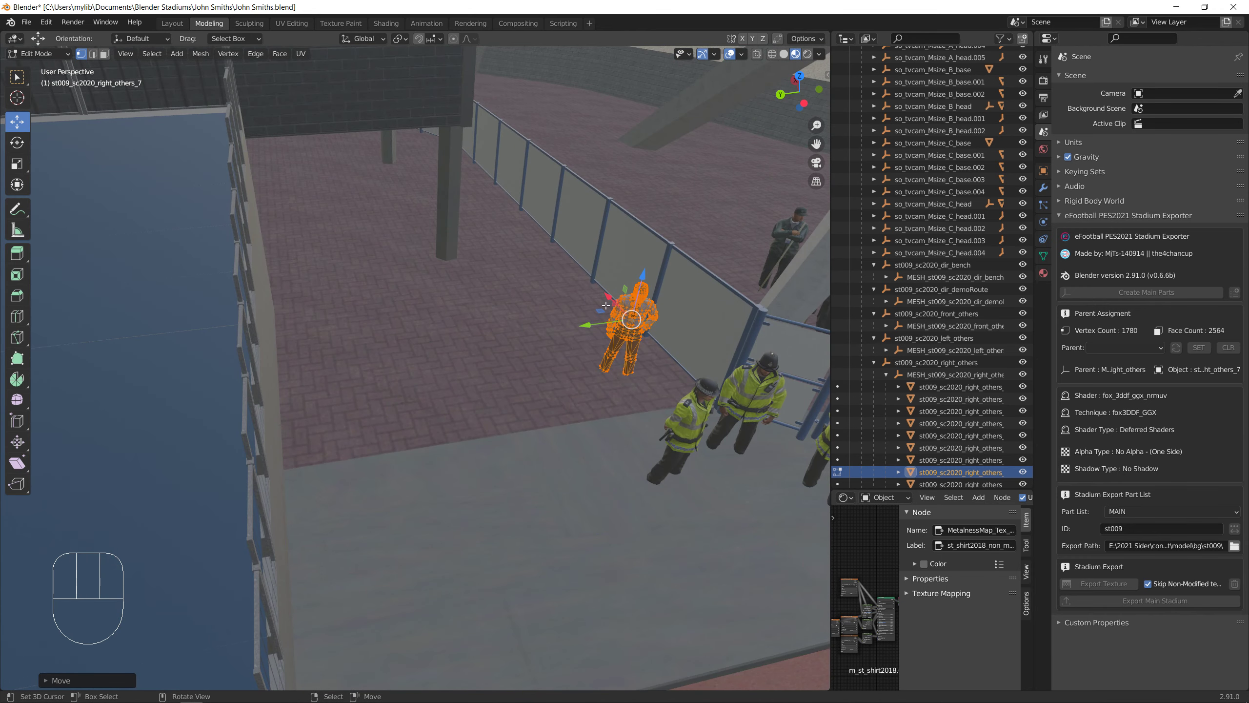
drag(611, 290, 619, 332)
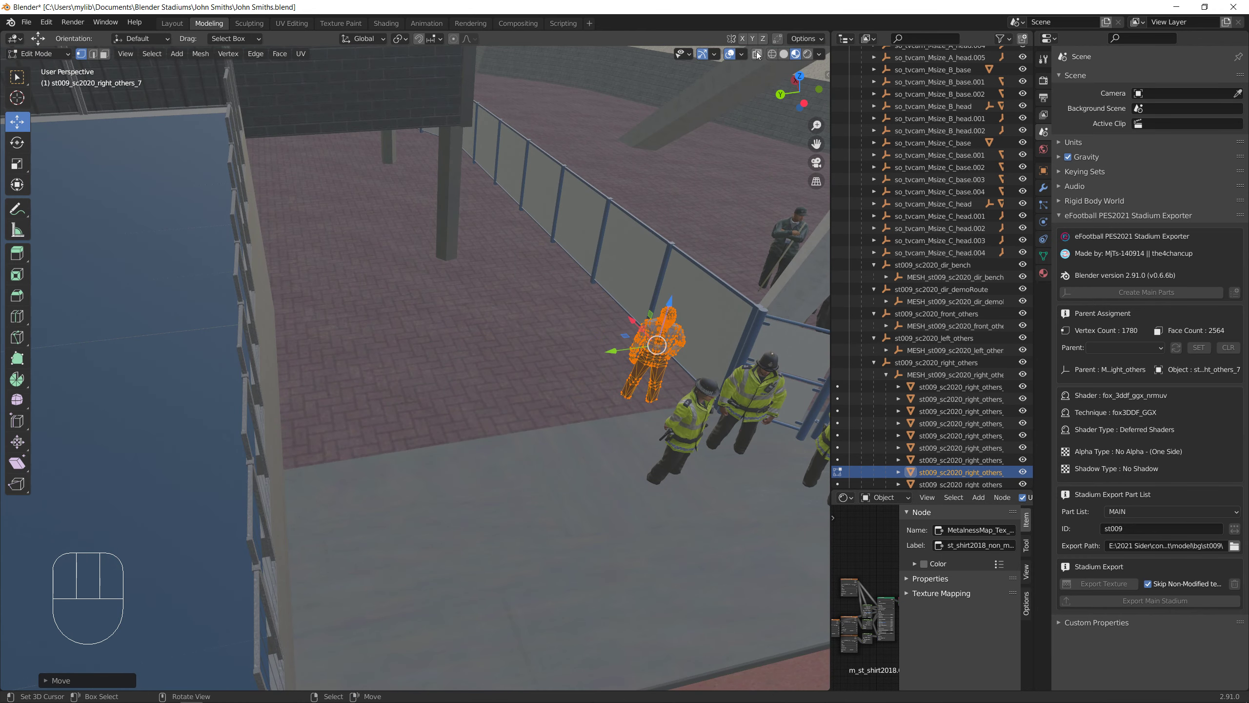
click(757, 54)
drag(666, 307, 676, 298)
click(757, 55)
Open right_others_8 for editing and check its equipment cases along the front of the right stand
scroll(884, 400, down, 4)
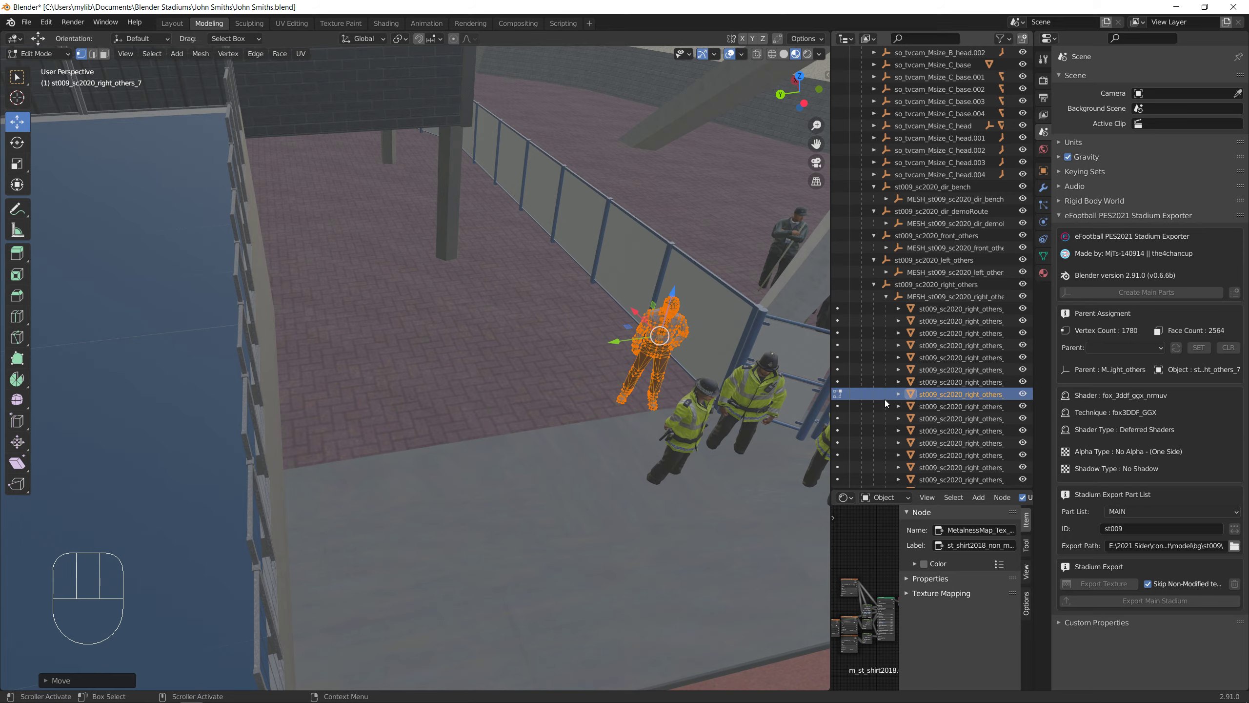
click(837, 406)
scroll(615, 442, down, 6)
shift+middle_drag(326, 543, 605, 574)
shift+middle_drag(29, 581, 2, 539)
shift+middle_drag(829, 539, 556, 531)
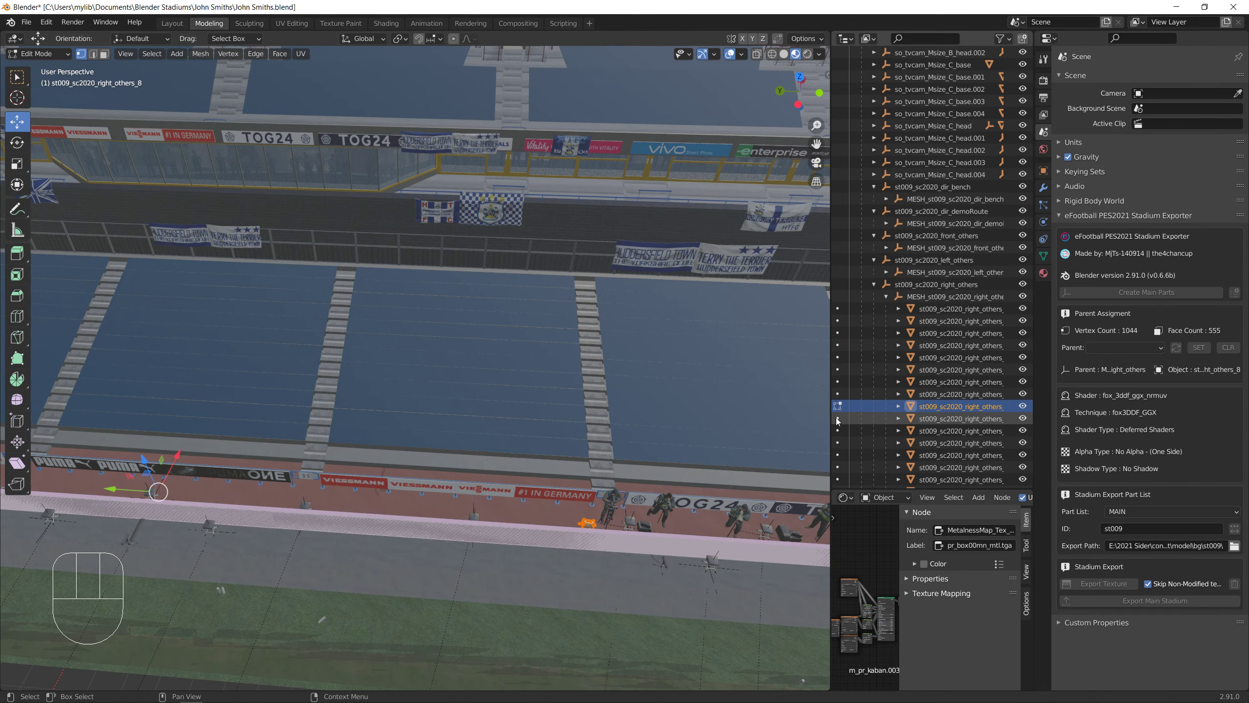
Open right_others_9, check it for geometry in the stadium view, and delete the empty object
click(990, 418)
scroll(538, 514, down, 8)
scroll(526, 516, up, 3)
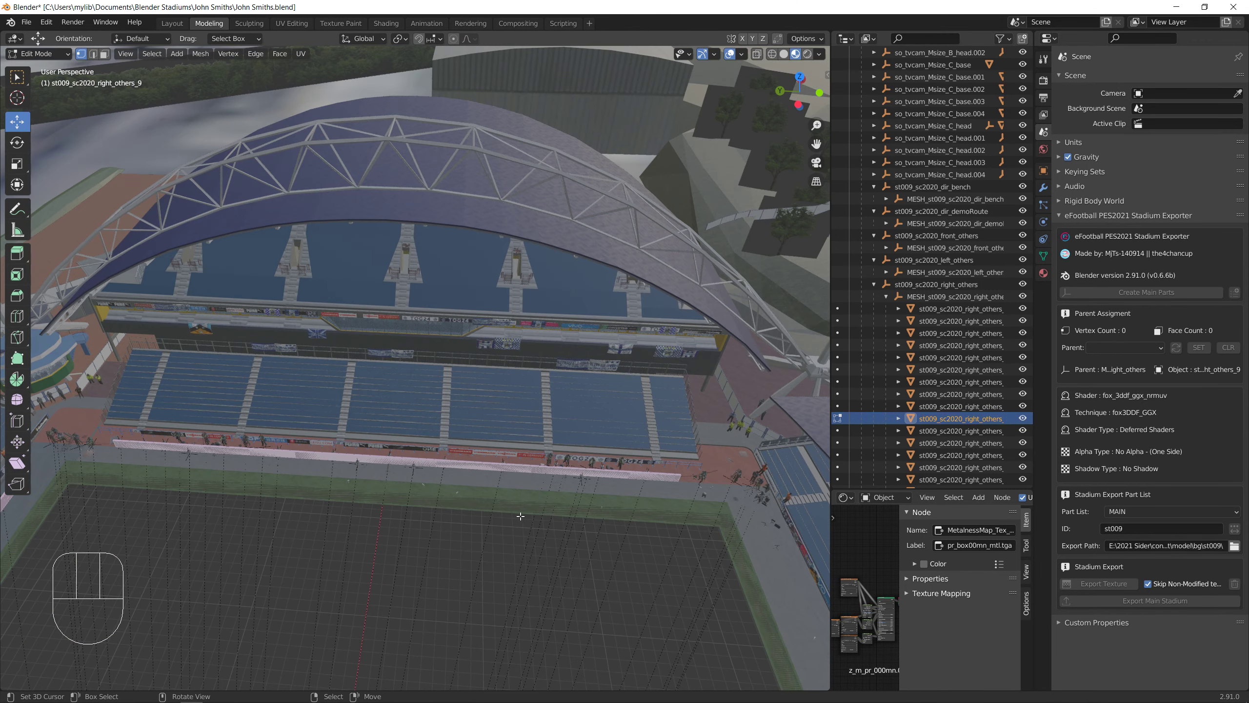
key(KP_Divide)
key(KP_Divide)
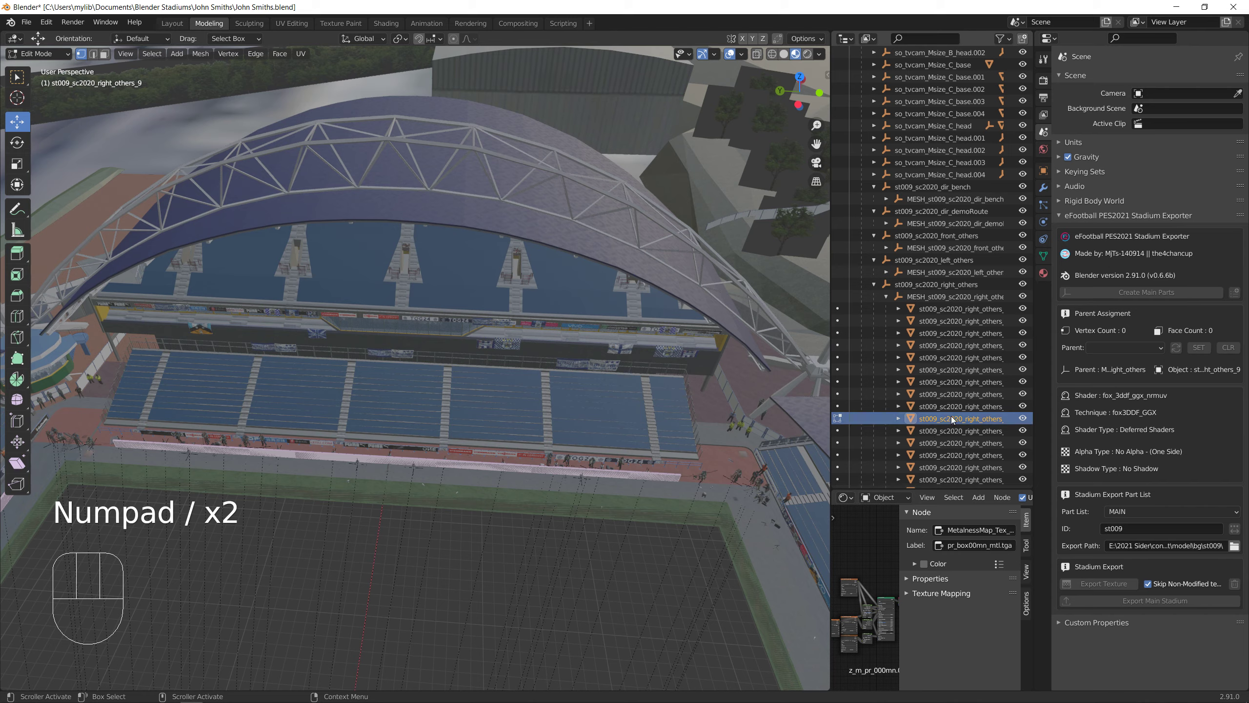
right_click(951, 416)
click(950, 416)
Open right_others_10, check it for geometry around the right stand, and delete the empty object
click(950, 417)
key(Tab)
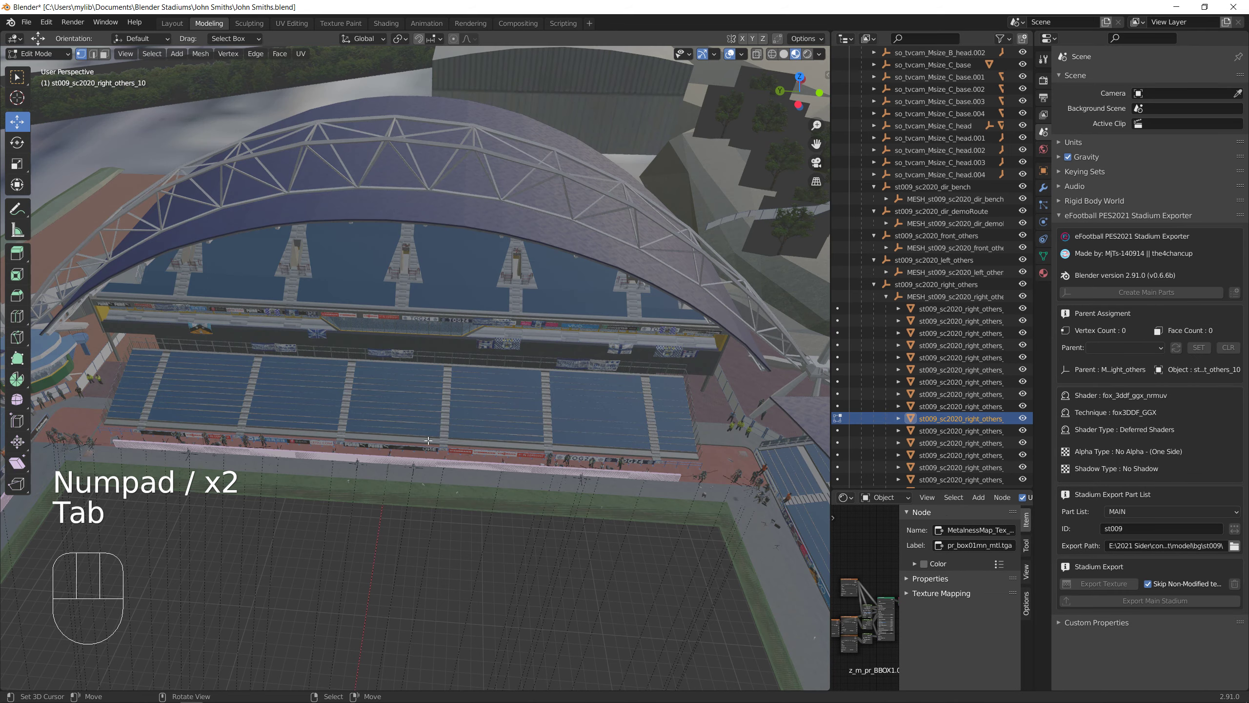
shift+middle_drag(376, 484, 410, 478)
middle_drag(410, 477, 431, 494)
key(KP_Divide)
key(KP_Divide)
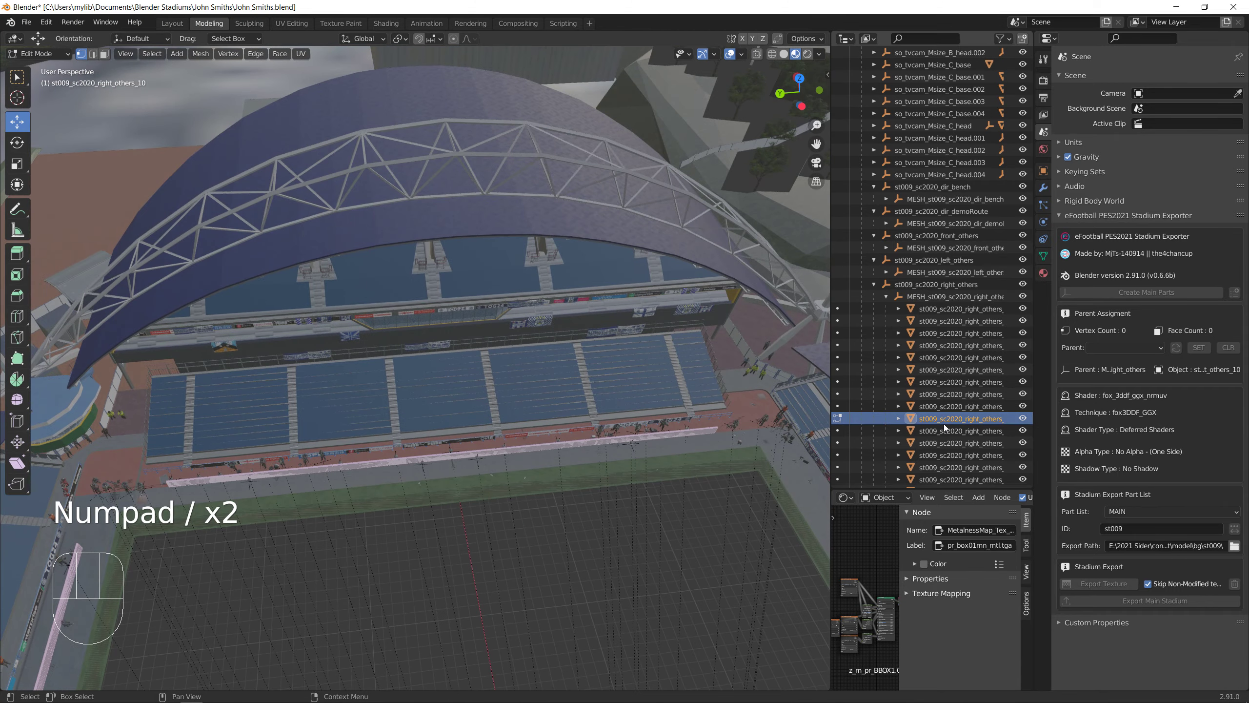
right_click(944, 424)
click(943, 424)
Open the greenkeepers in right_others_11 together with right_others_12 for editing beside the slanted support
click(943, 421)
key(Tab)
shift+middle_drag(566, 497, 296, 509)
scroll(644, 420, up, 4)
scroll(643, 420, up, 3)
shift+middle_drag(643, 420, 469, 450)
scroll(469, 450, up, 3)
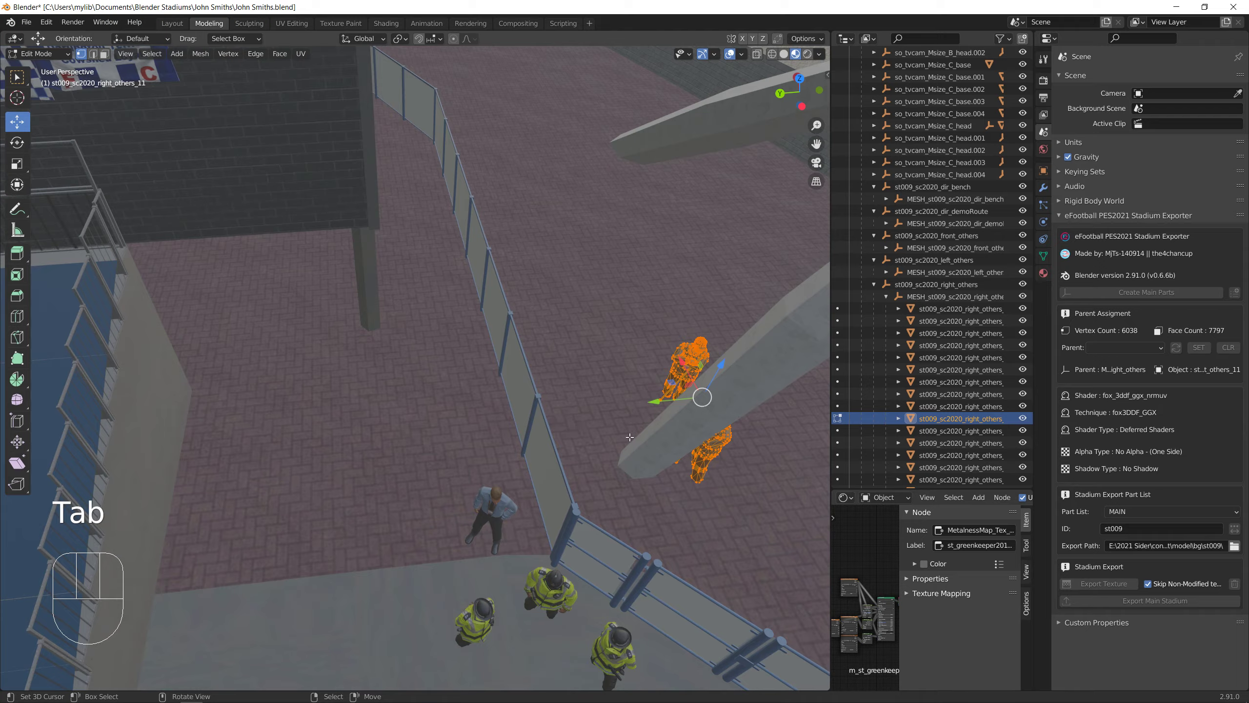
shift+middle_drag(610, 443, 373, 446)
scroll(472, 449, up, 3)
middle_drag(496, 448, 460, 459)
key(Tab)
shift+right_click(441, 403)
key(Tab)
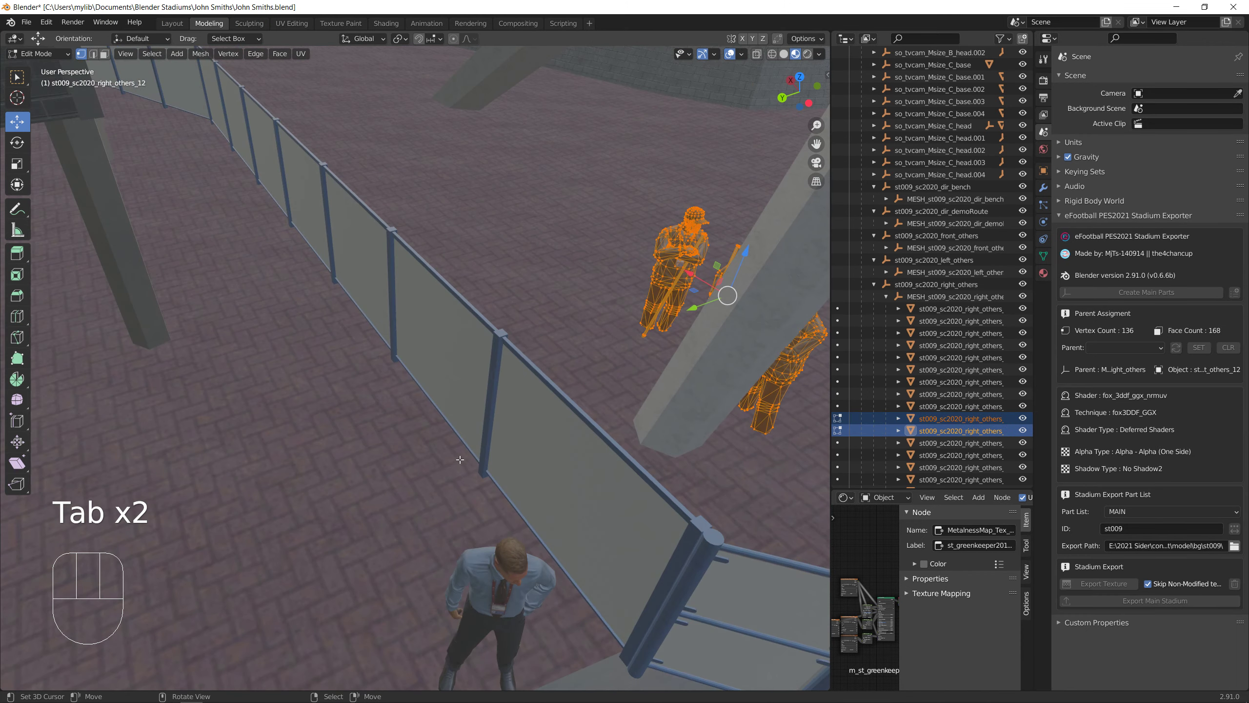
Box-select the greenkeepers with their rakes, move them across the fence onto the stand-side concourse, and rotate them about 81° around Z
scroll(467, 460, down, 6)
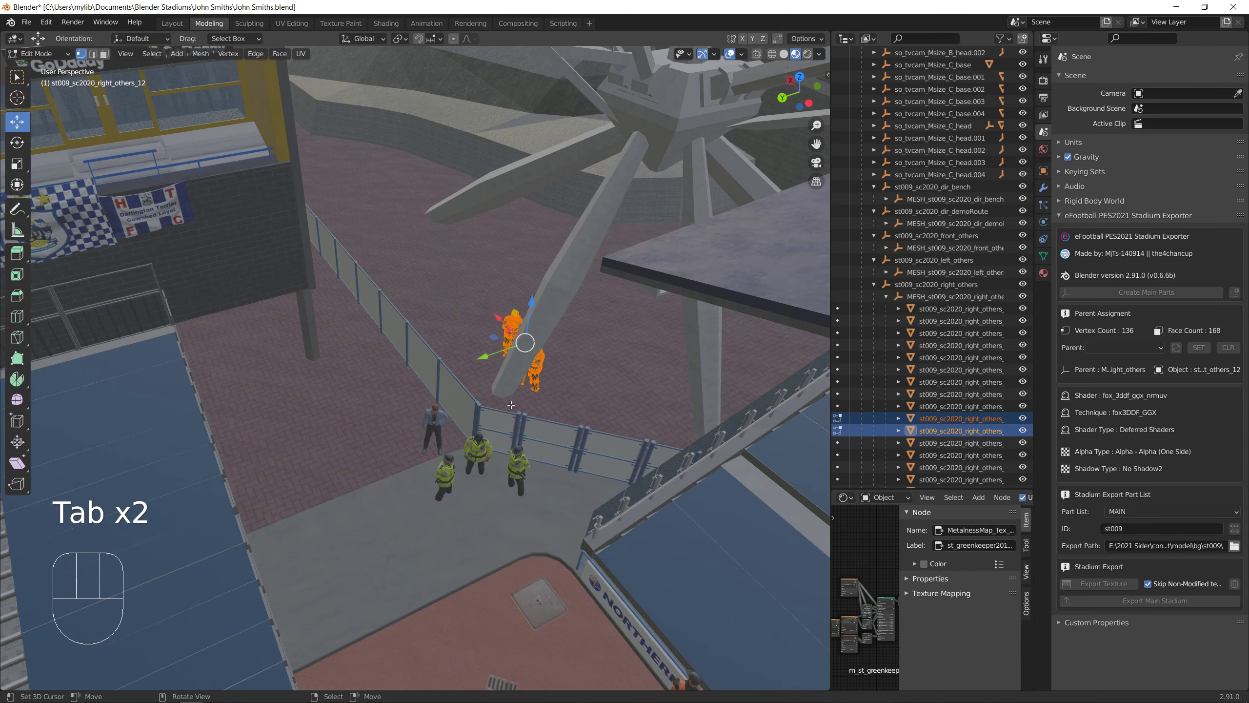
right_click(470, 319)
key(b)
drag(445, 256, 685, 511)
drag(484, 357, 304, 389)
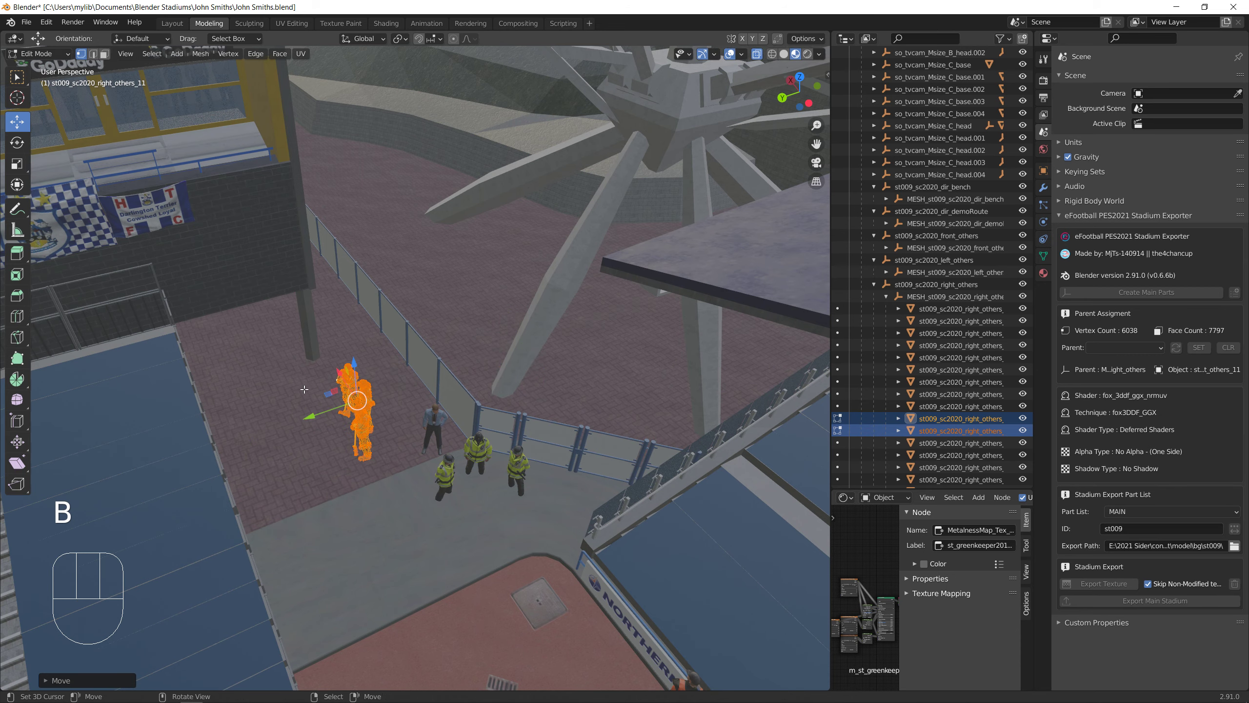
key(r)
key(z)
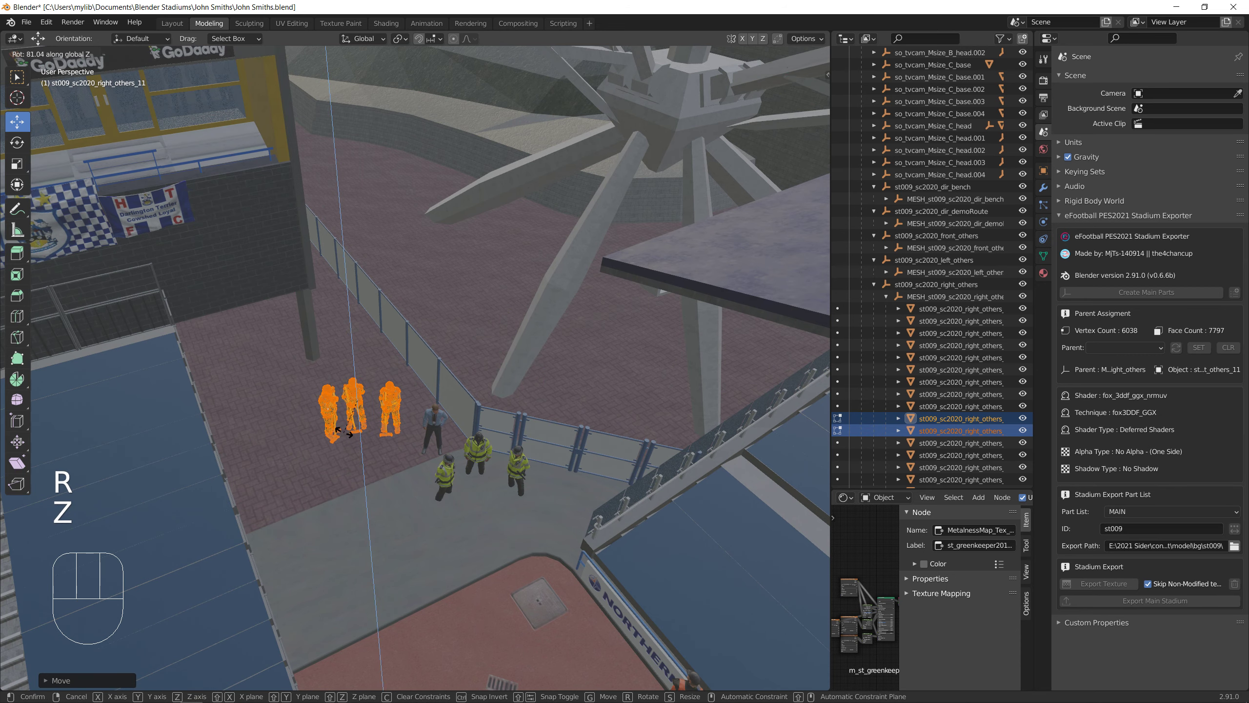
click(344, 432)
Turn off see-through display and raise the three greenkeepers with their rakes about 0.14 m along Z
scroll(417, 374, up, 8)
shift+middle_drag(442, 299, 733, 114)
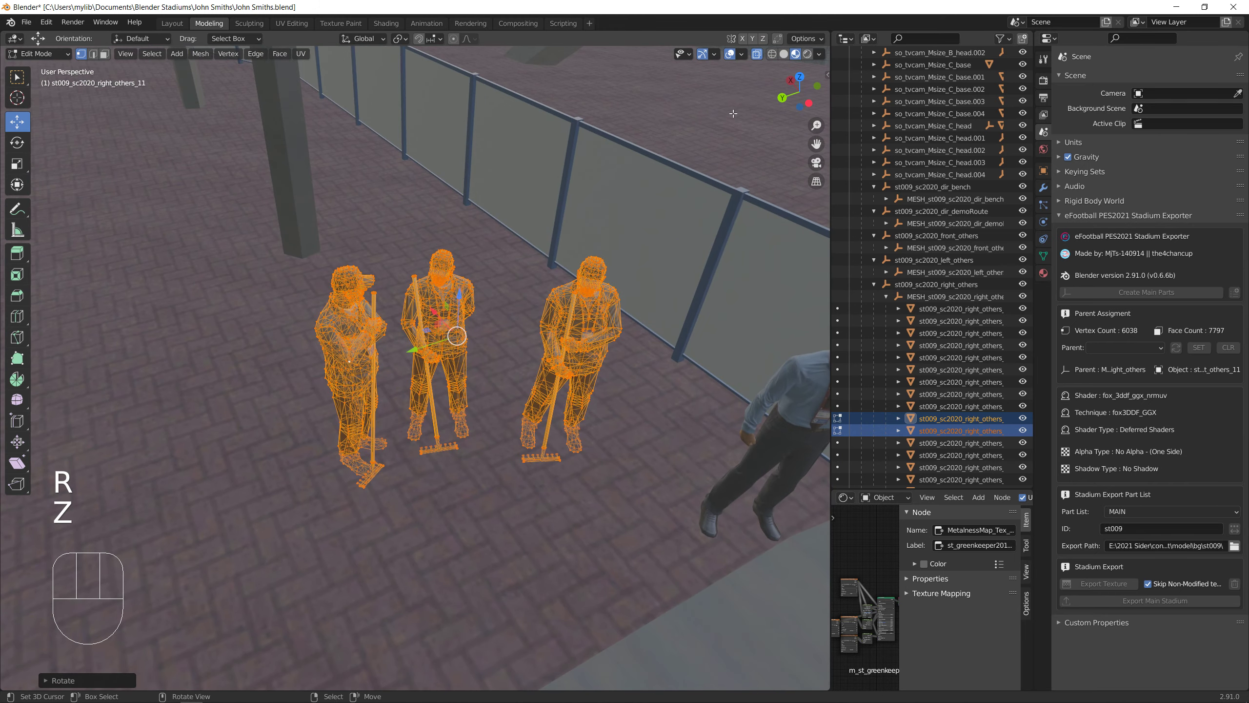
click(757, 54)
key(g)
key(z)
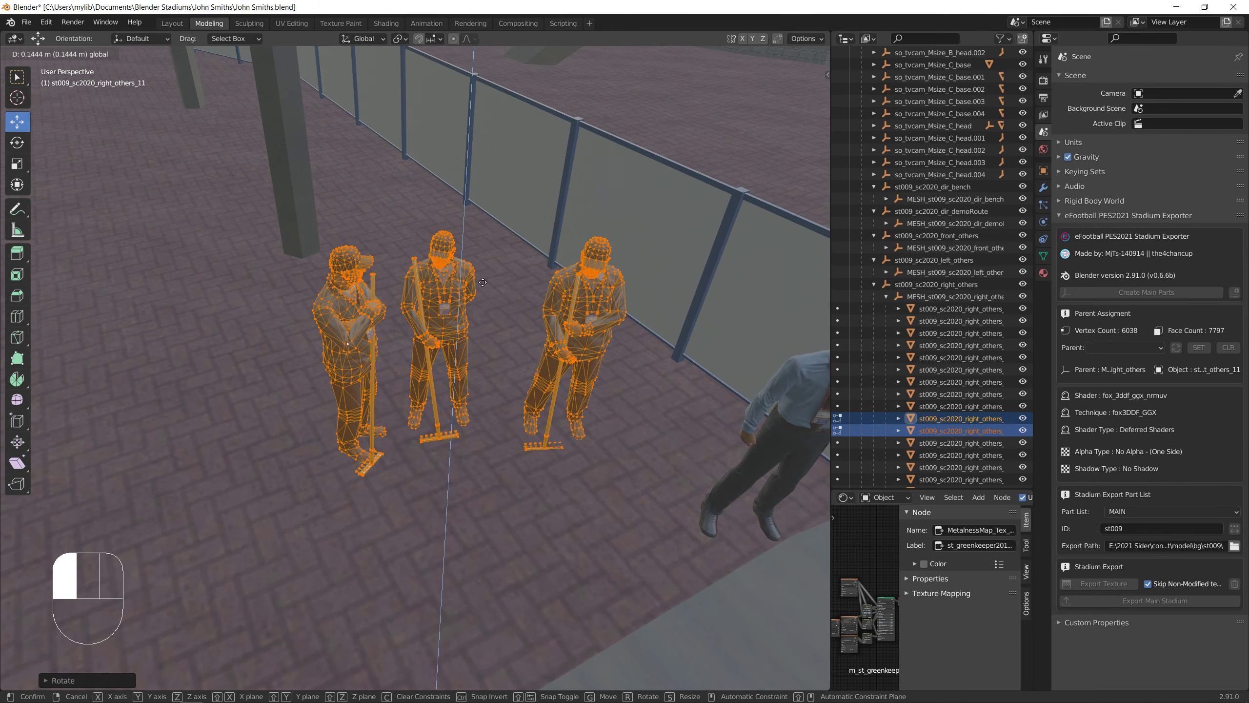
click(484, 282)
Open the police officers in right_others_13 for editing and frame the three standing beside the corner fence
scroll(484, 281, down, 10)
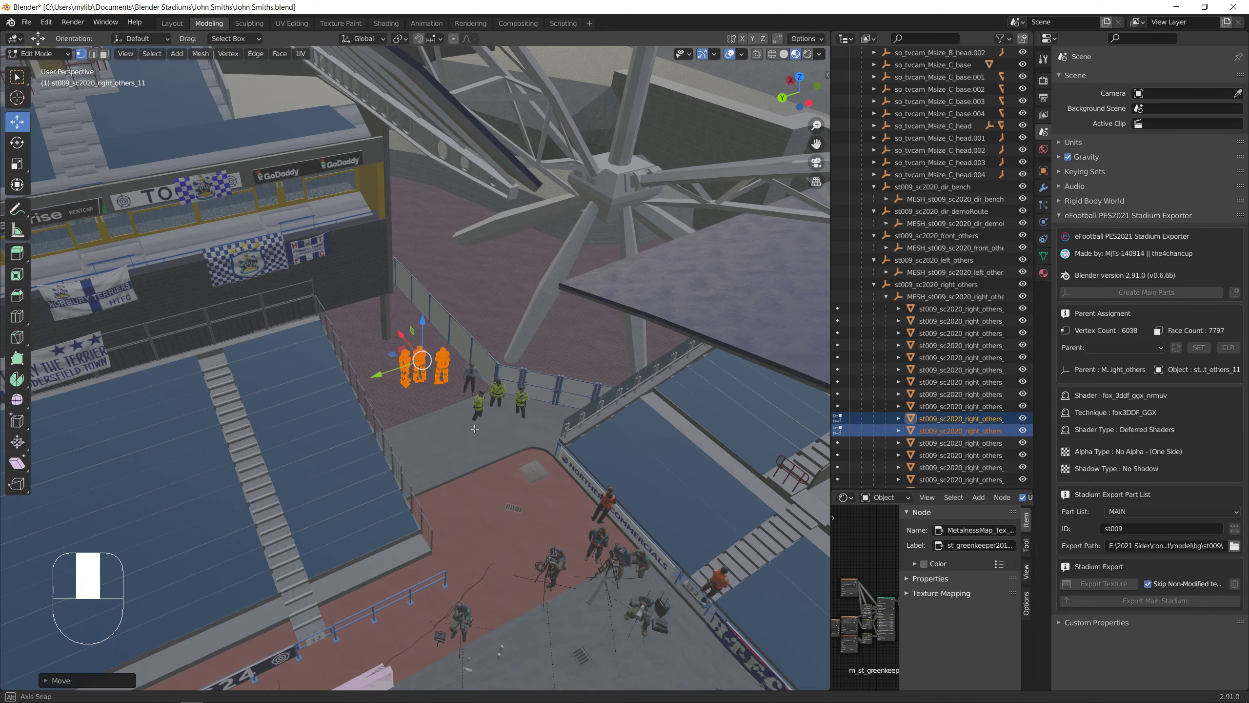
middle_drag(483, 282, 433, 374)
shift+middle_drag(433, 373, 710, 372)
scroll(631, 387, down, 3)
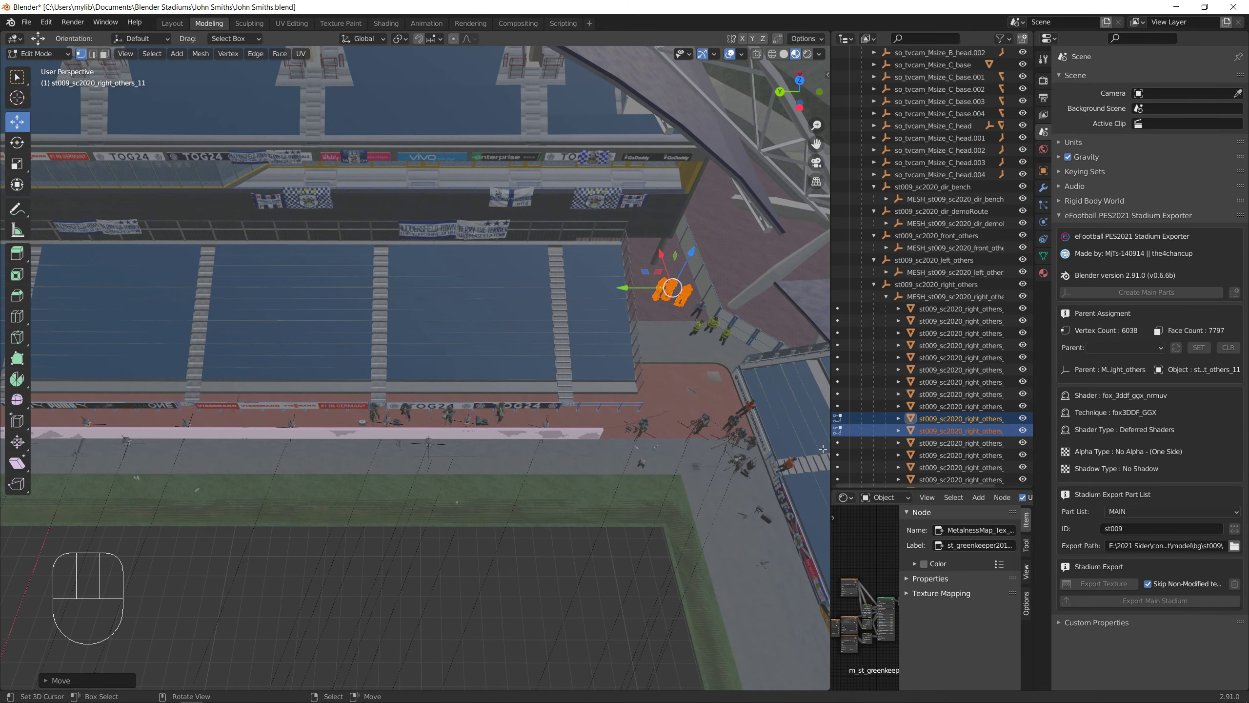
click(837, 443)
shift+middle_drag(691, 431, 456, 461)
scroll(455, 460, up, 6)
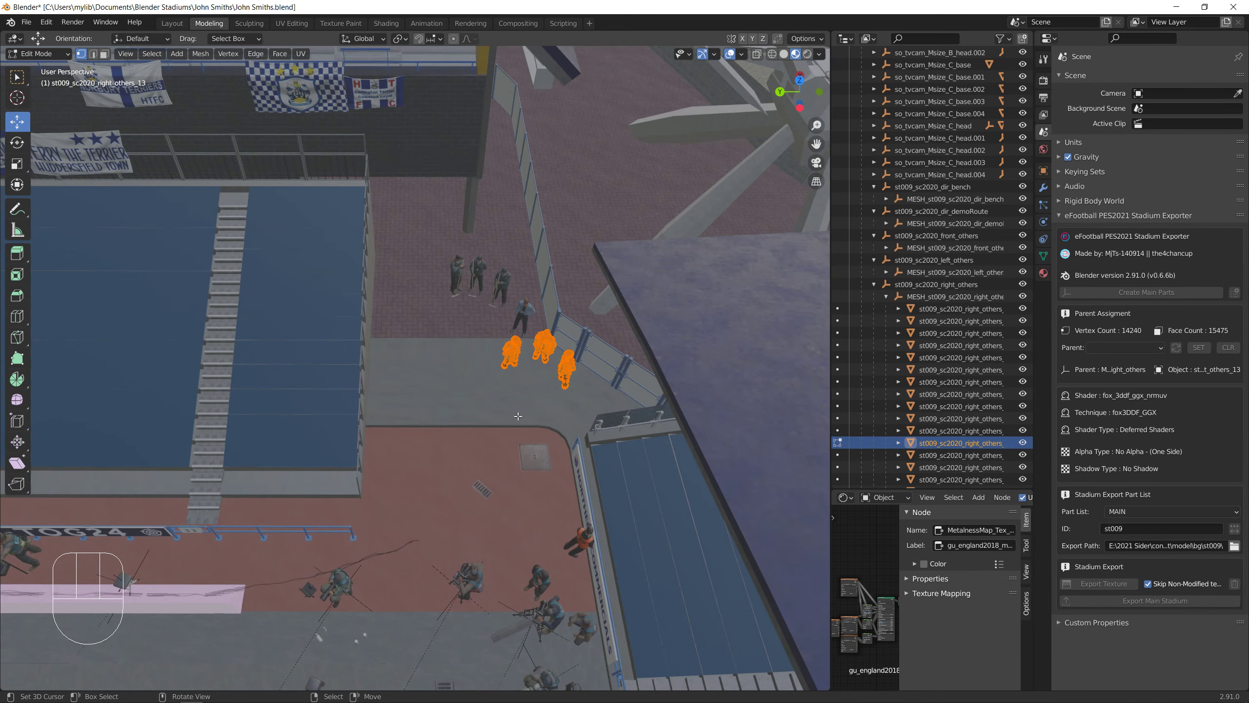
shift+middle_drag(622, 384, 503, 417)
shift+middle_drag(596, 313, 498, 379)
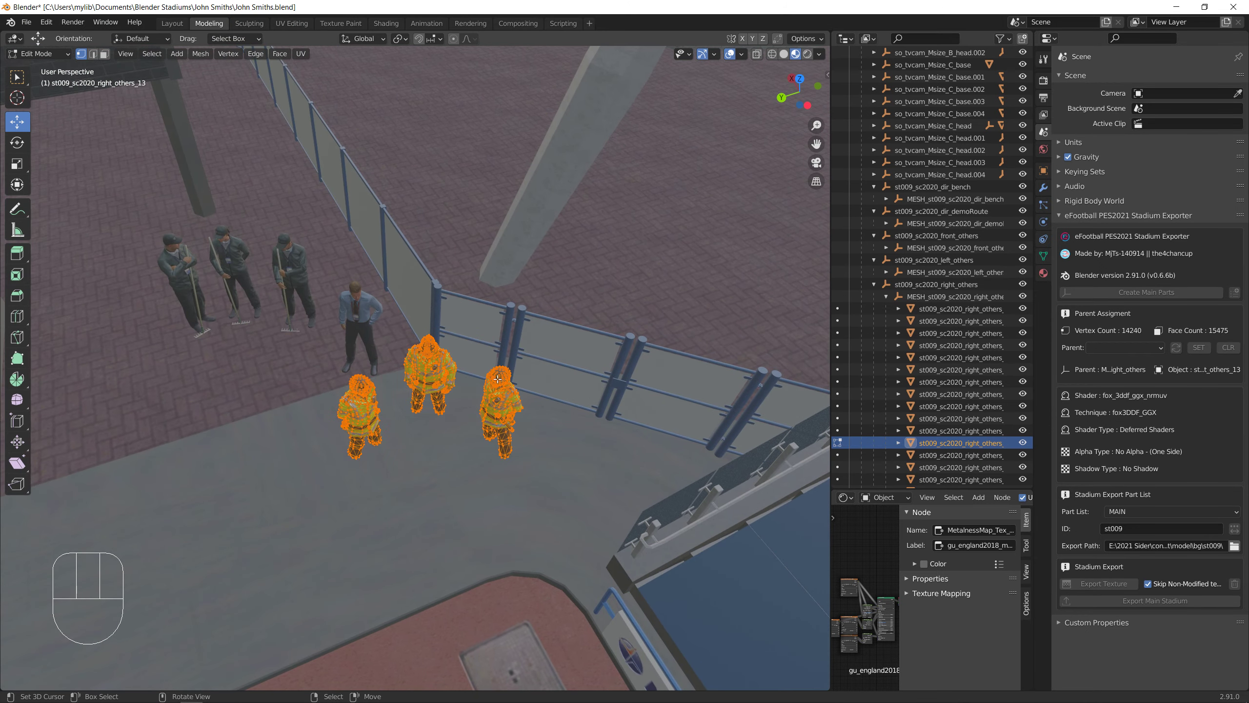
Box-select the three police officers beside the corner fence using see-through display, and raise them slightly
click(757, 54)
right_click(433, 374)
key(b)
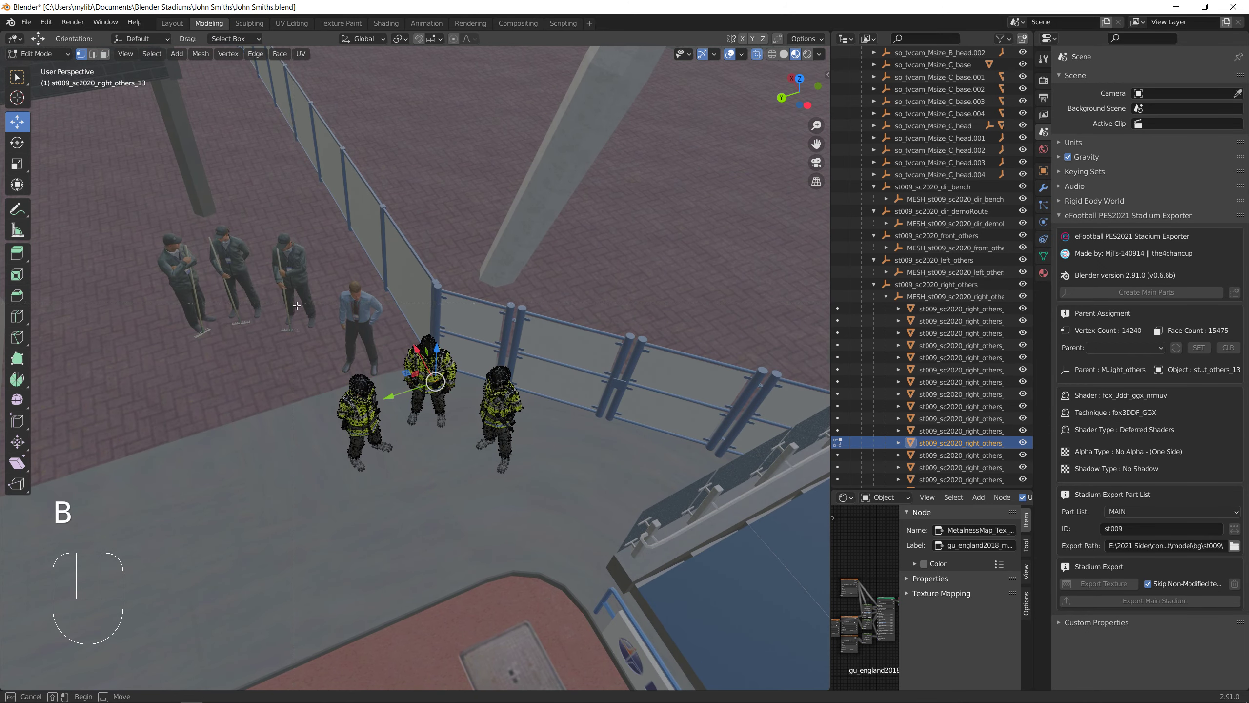
drag(322, 298, 535, 481)
scroll(453, 444, up, 4)
click(758, 55)
middle_drag(481, 474, 483, 450)
drag(503, 98, 528, 72)
Box-select the two police officers beside the far-corner fence using see-through display, and raise them slightly along Z
scroll(528, 73, down, 12)
middle_drag(319, 423, 261, 428)
shift+middle_drag(260, 428, 625, 586)
shift+middle_drag(373, 418, 541, 571)
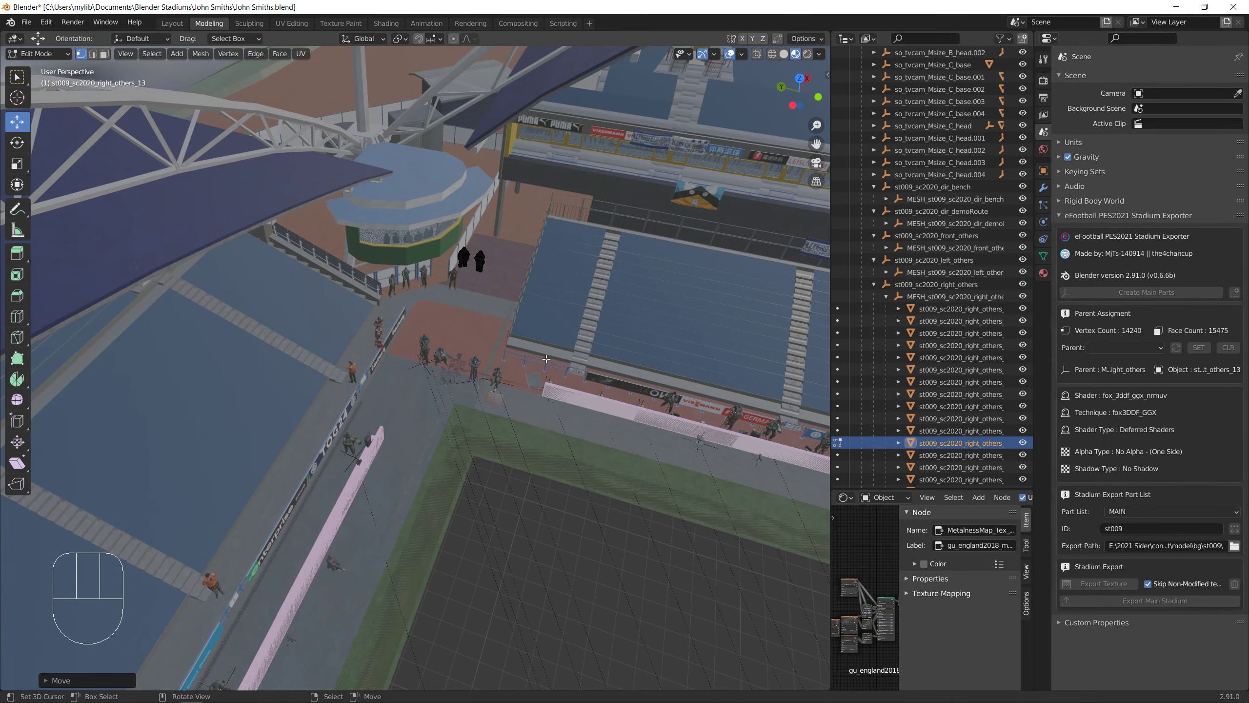
scroll(546, 359, up, 2)
shift+middle_drag(463, 325, 368, 497)
scroll(524, 396, up, 8)
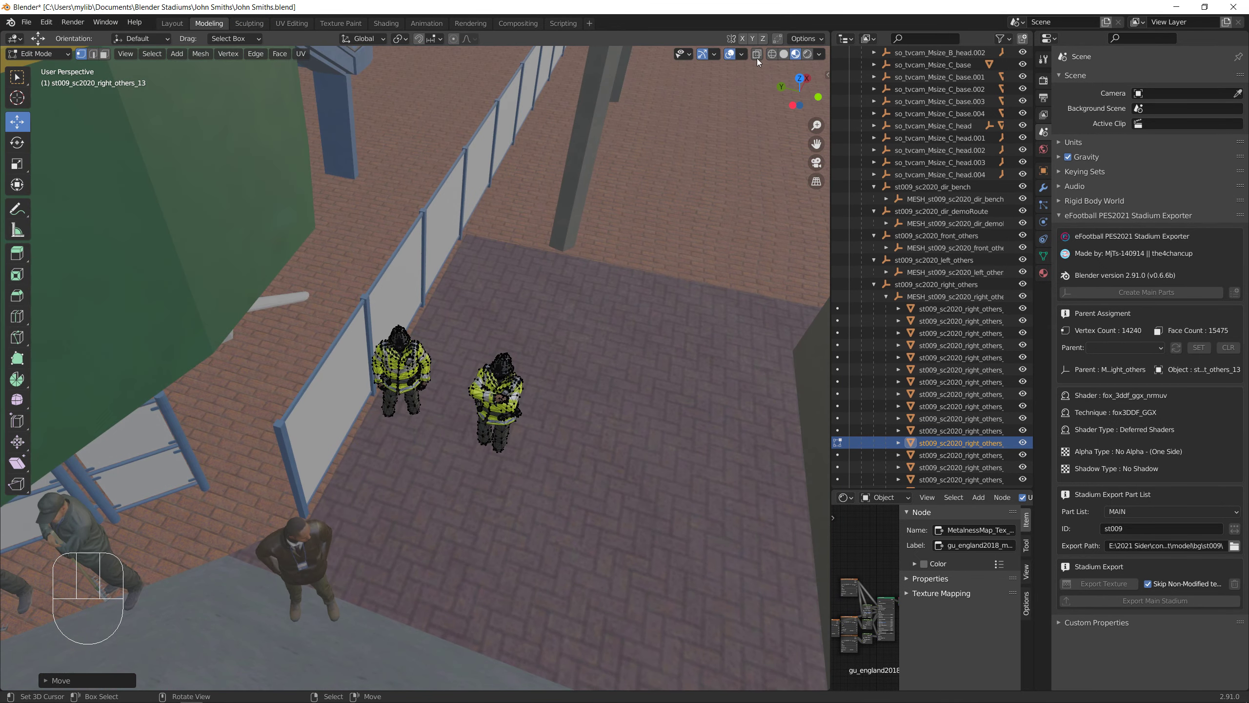
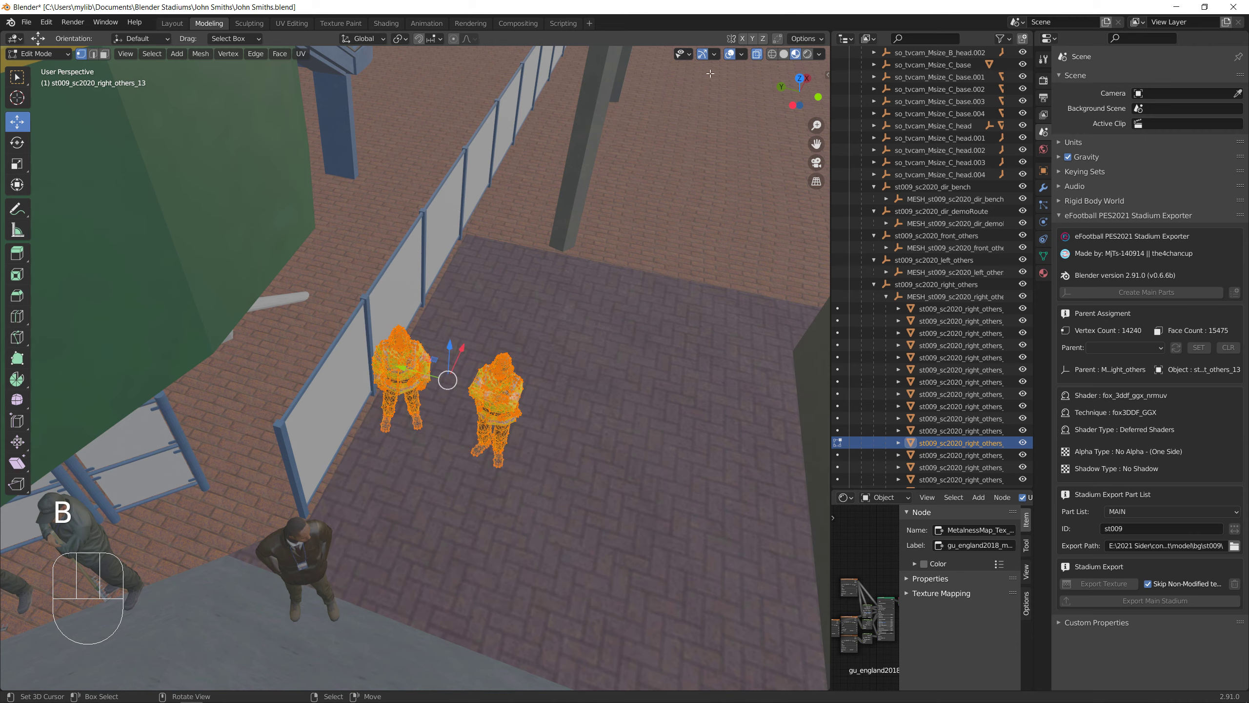
middle_drag(487, 335, 524, 269)
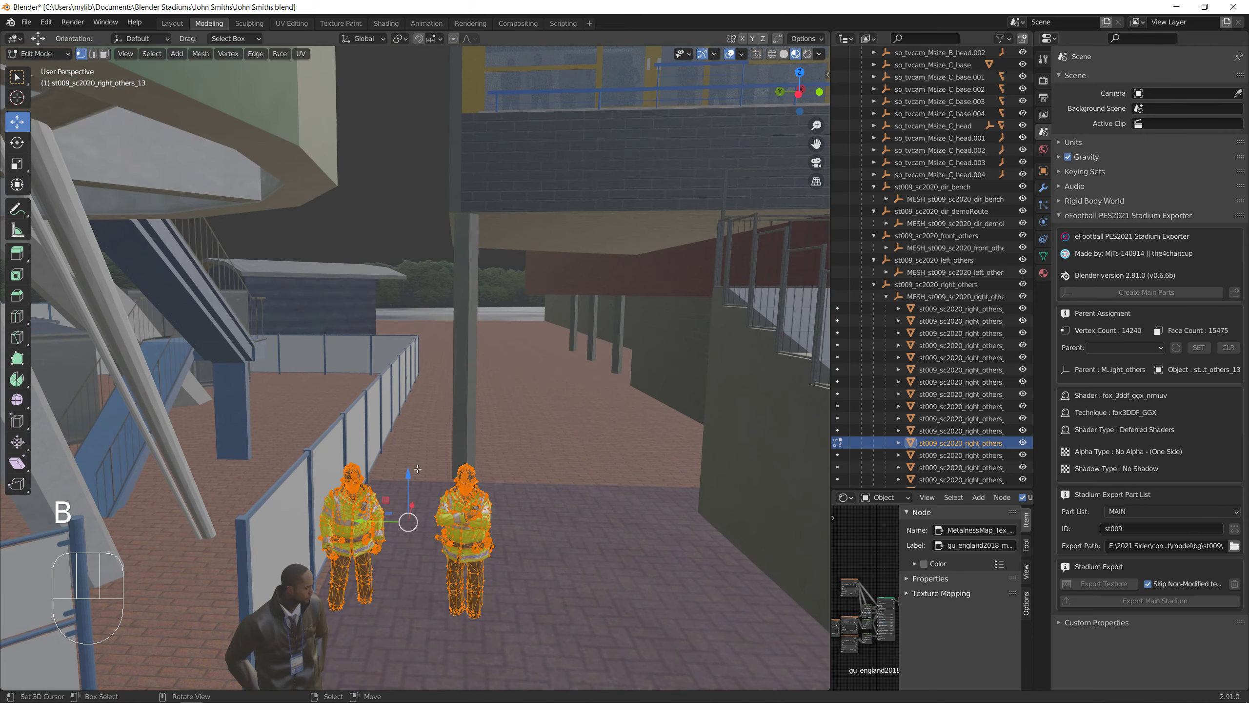
drag(412, 476, 422, 462)
scroll(455, 498, down, 3)
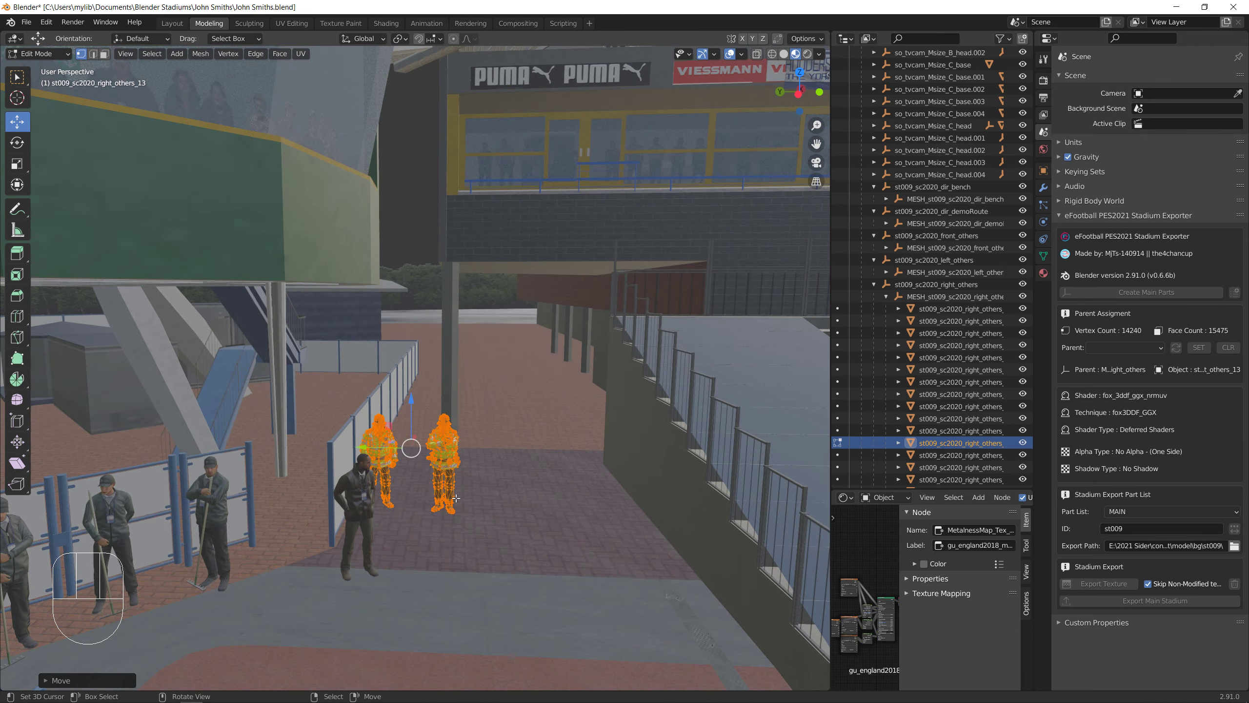
Inspect right_others_14 in edit mode around the corner police officers, and delete the object
middle_drag(470, 493, 296, 470)
scroll(575, 576, down, 4)
click(838, 456)
scroll(438, 448, down, 6)
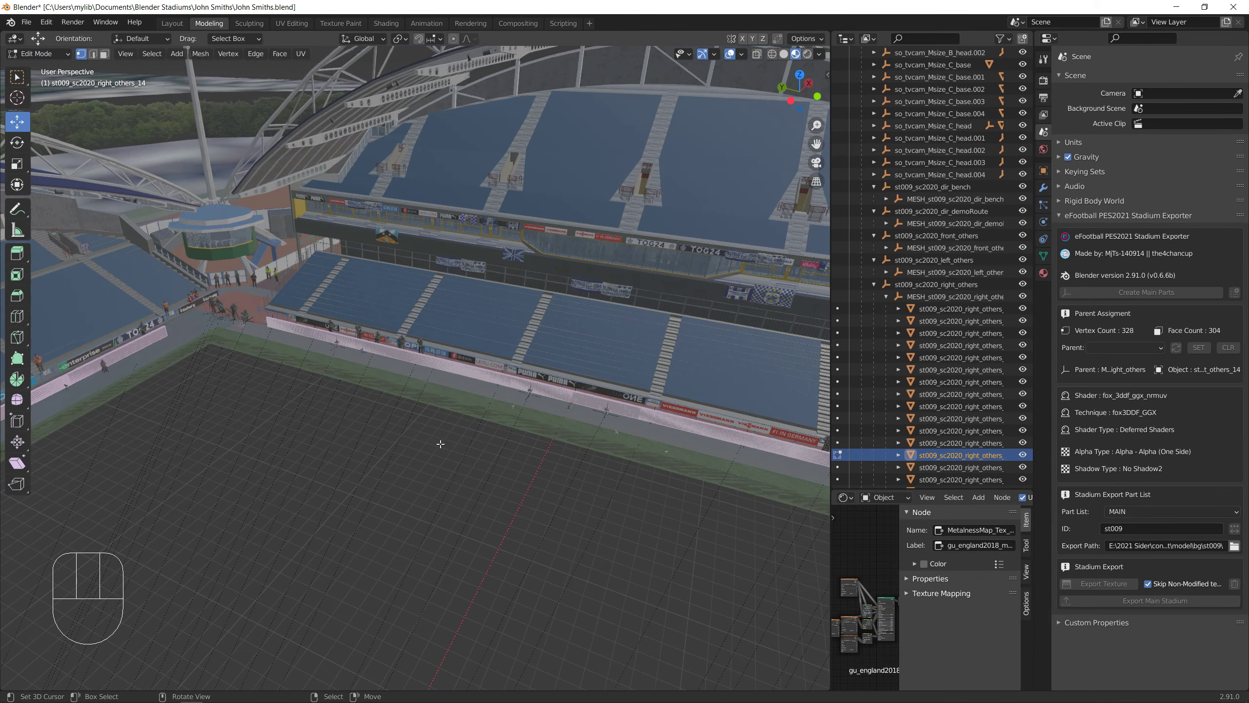
middle_drag(433, 465, 256, 522)
scroll(533, 438, up, 3)
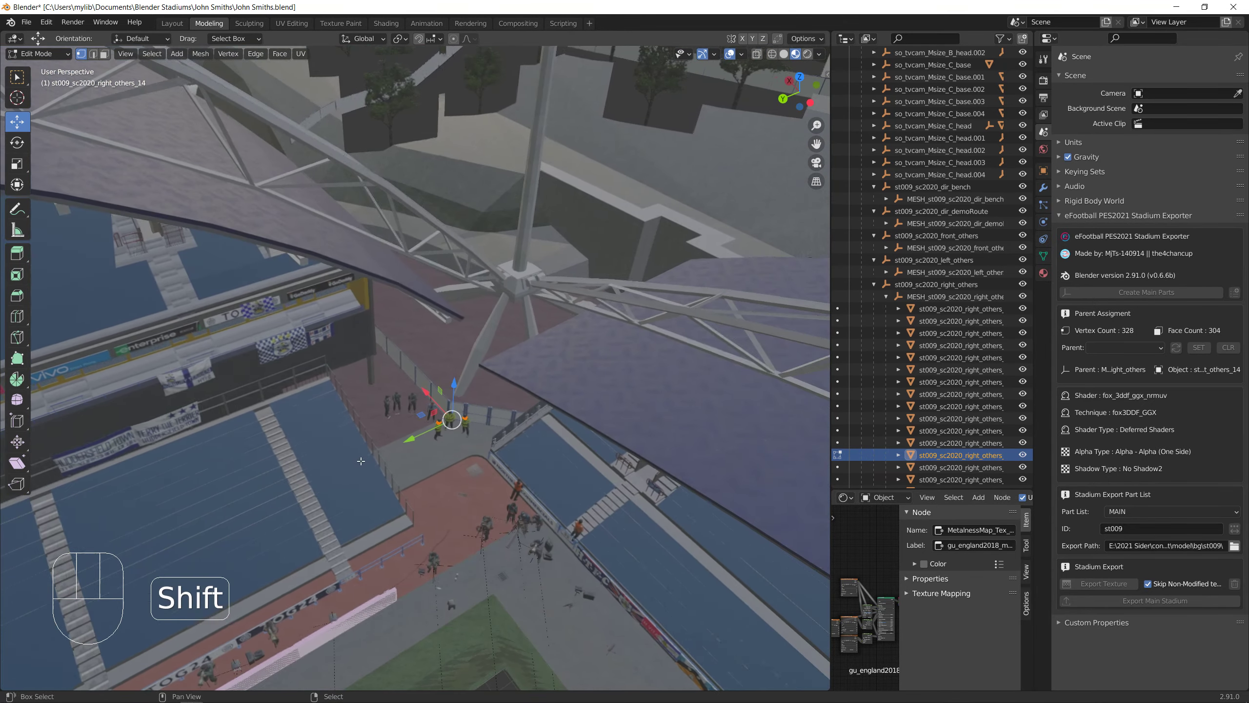
scroll(489, 504, up, 6)
scroll(489, 504, up, 3)
shift+middle_drag(489, 504, 379, 432)
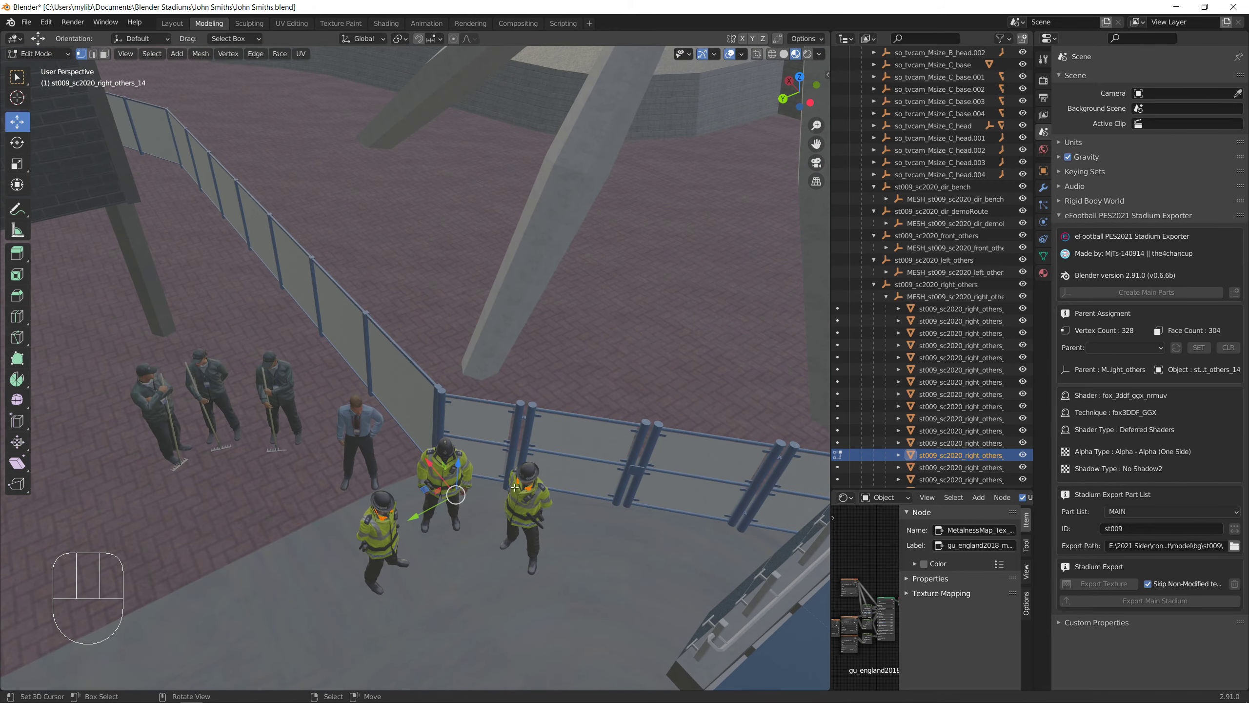
right_click(939, 455)
click(939, 455)
click(937, 455)
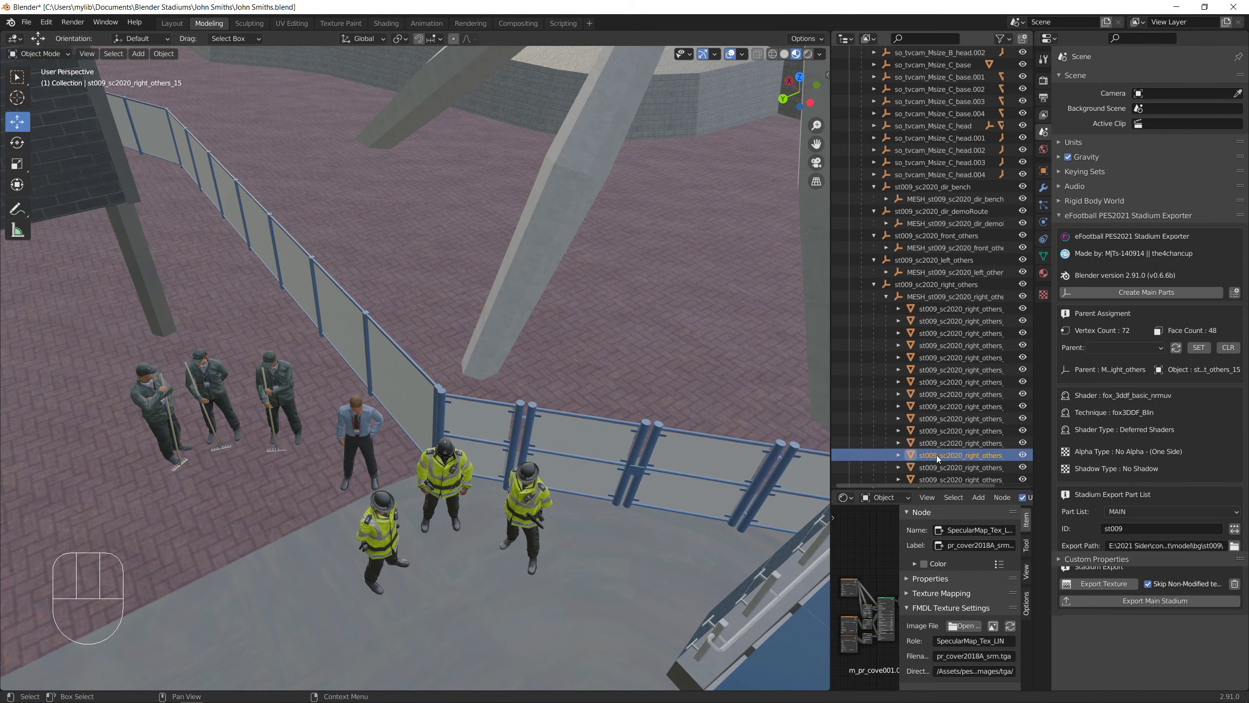
Select right_others_15 and examine its pieces along the touchline in edit mode
scroll(423, 477, down, 5)
middle_drag(424, 477, 2, 487)
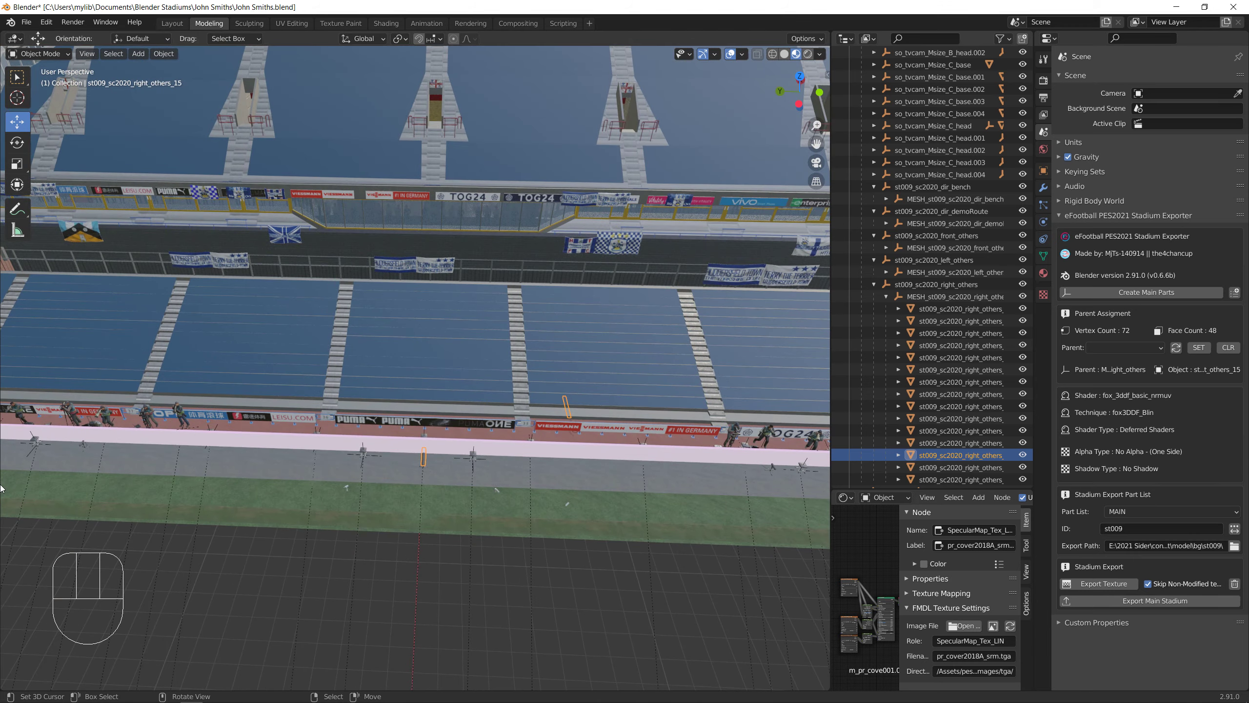
key(Tab)
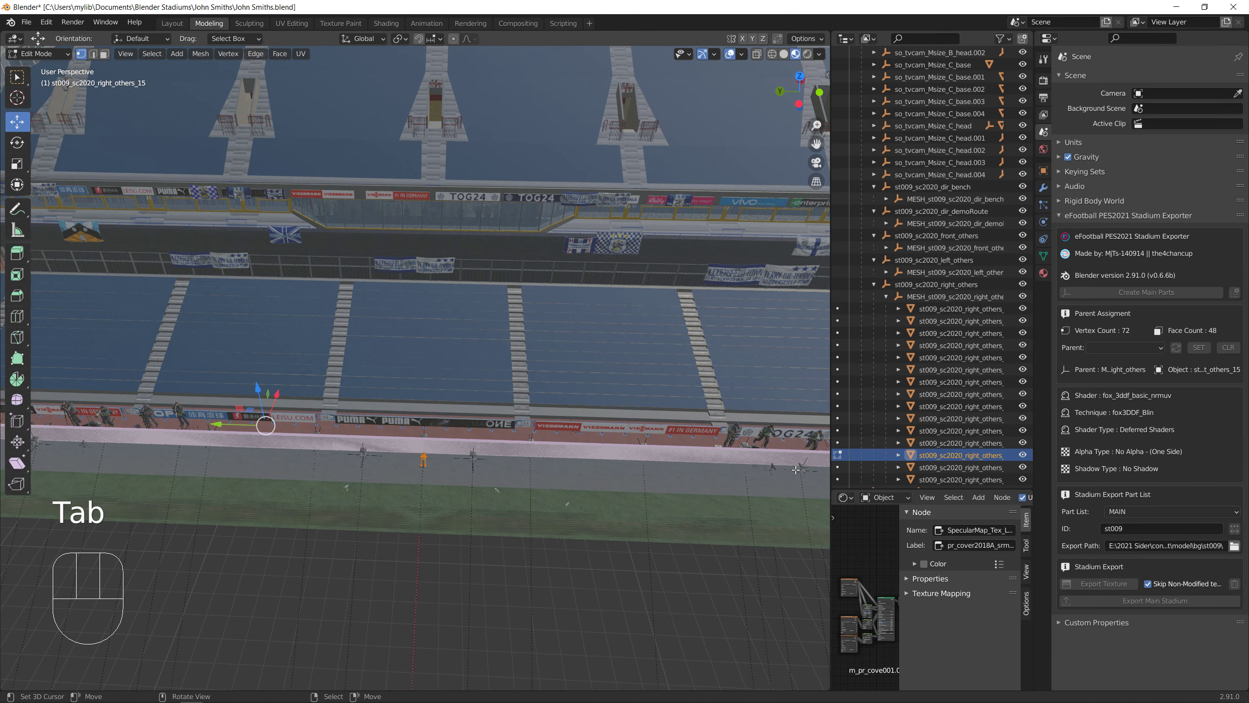
Open right_others_16 for editing and box-select its pieces across the stand with see-through display to check where they lie
click(838, 468)
scroll(426, 493, down, 2)
shift+middle_drag(427, 494, 471, 516)
scroll(435, 499, down, 2)
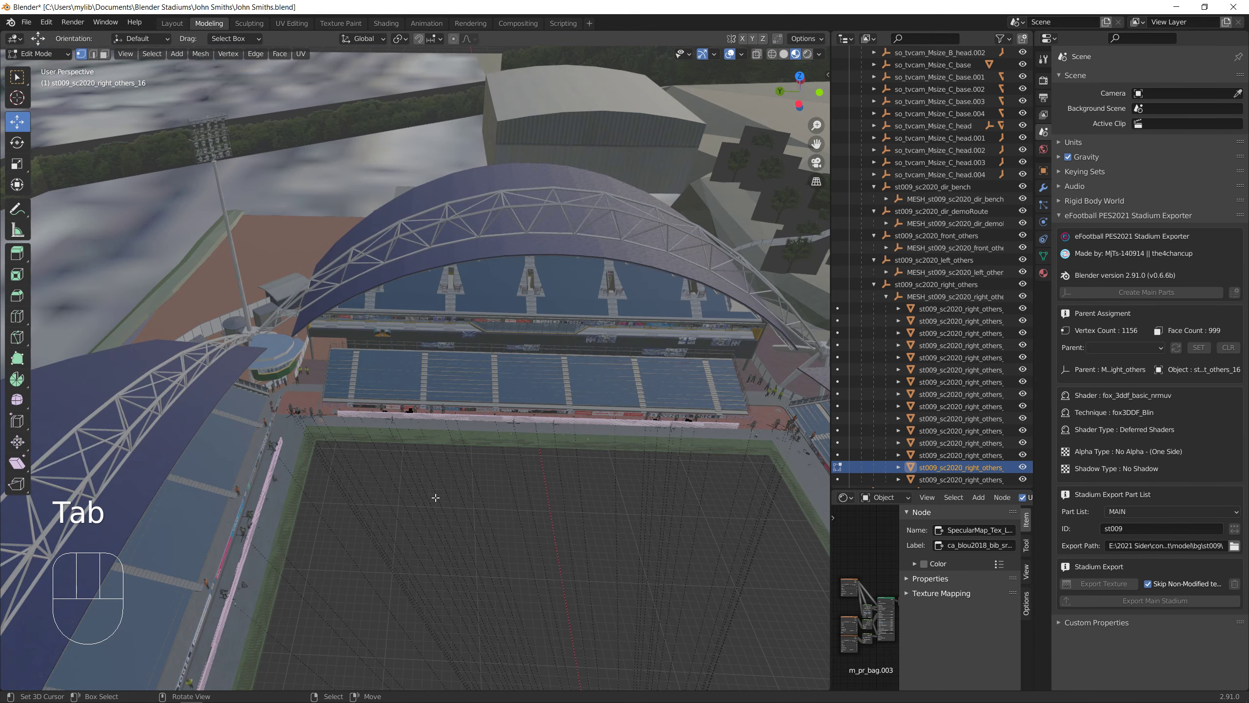
scroll(435, 498, down, 4)
key(b)
drag(246, 254, 636, 488)
scroll(574, 519, up, 7)
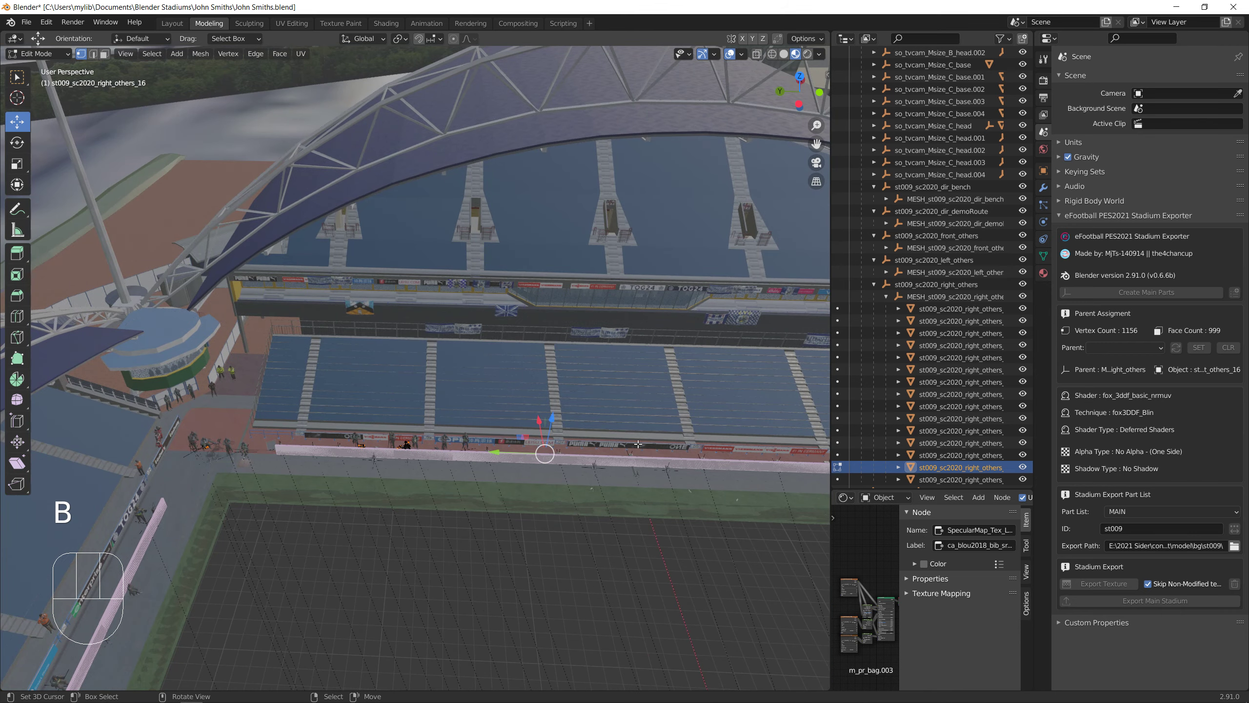
scroll(644, 189, down, 3)
key(b)
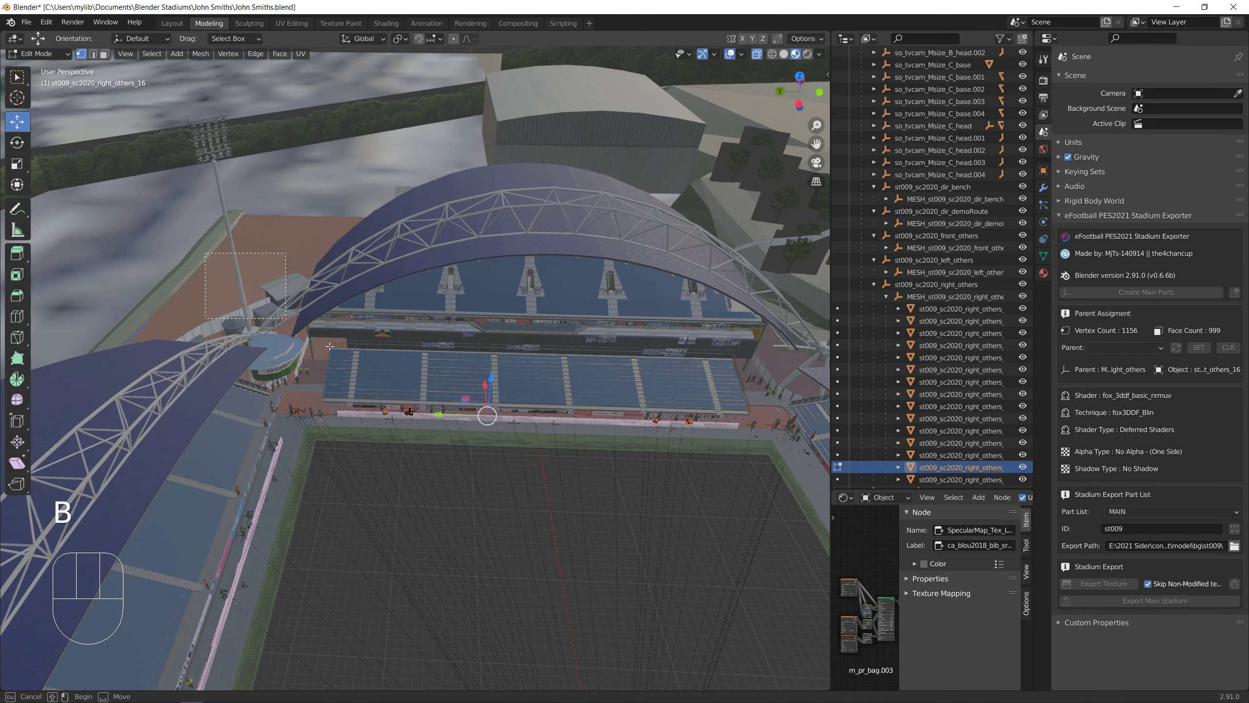
drag(246, 254, 717, 558)
scroll(433, 494, up, 3)
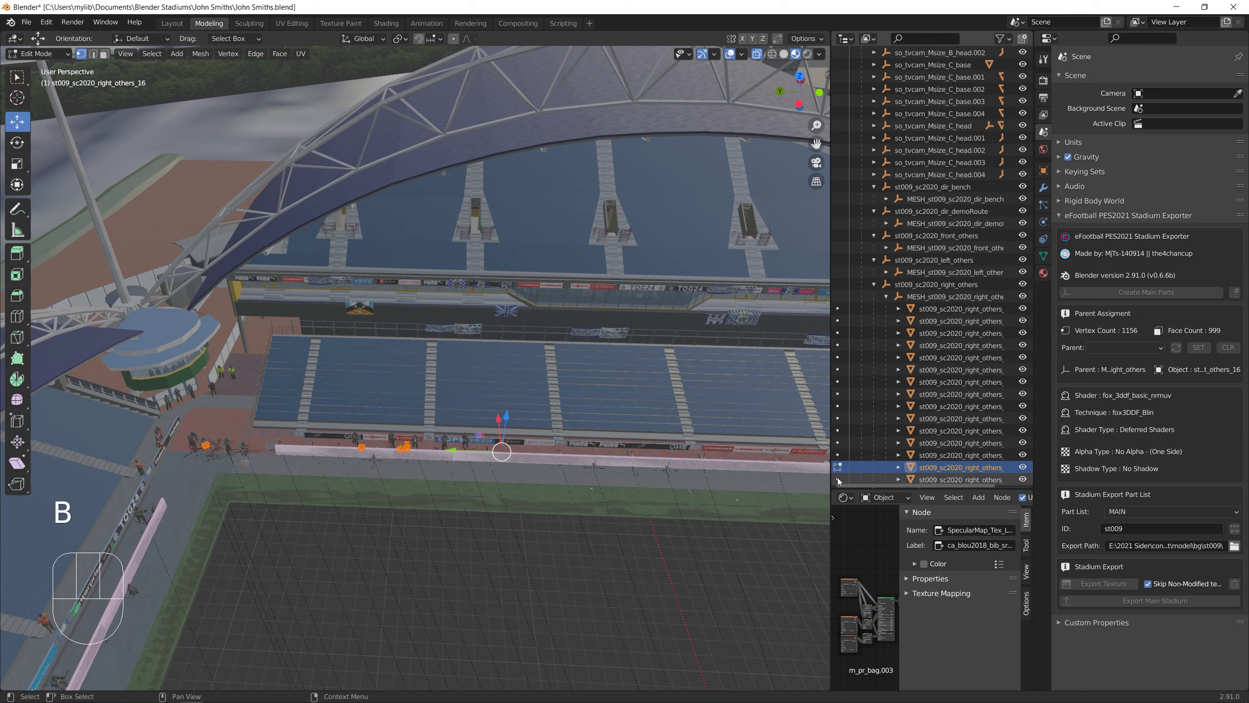
Open right_others_17 for editing and collapse the bench, demoRoute, front, left and right others groups in the object hierarchy
click(934, 479)
click(886, 296)
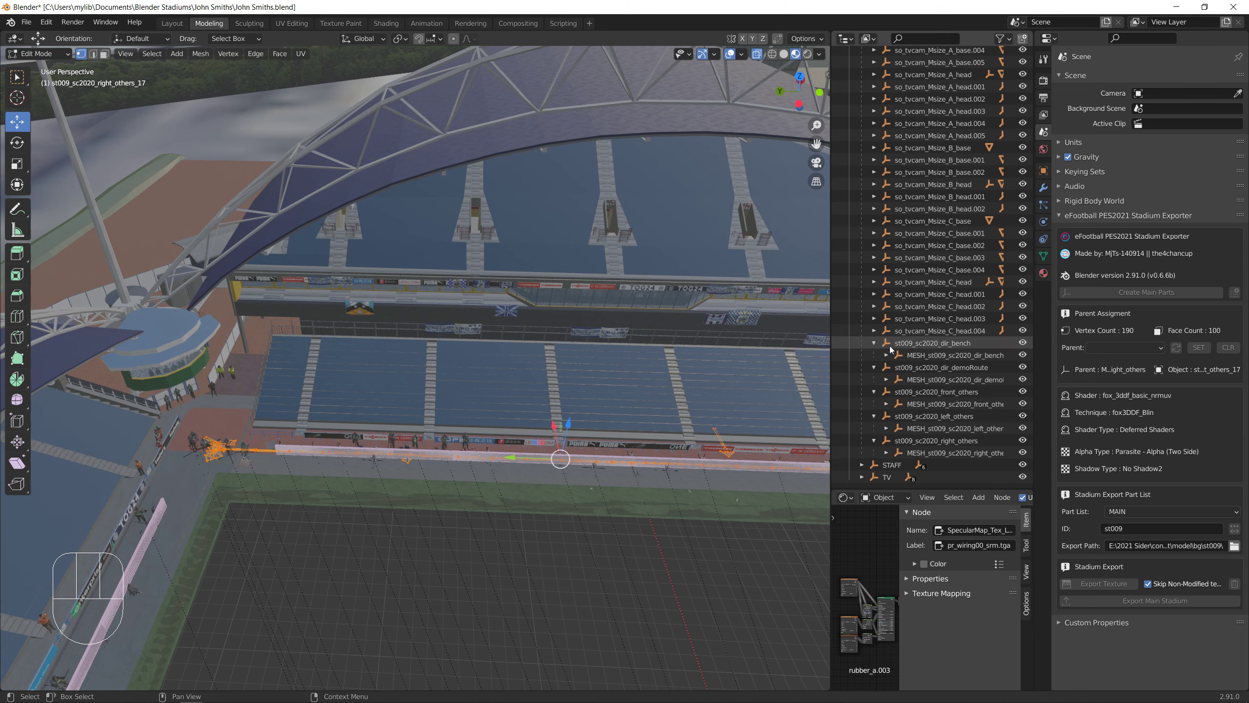
click(874, 344)
click(874, 368)
click(875, 393)
click(875, 415)
click(874, 441)
scroll(949, 173, up, 6)
scroll(949, 173, up, 10)
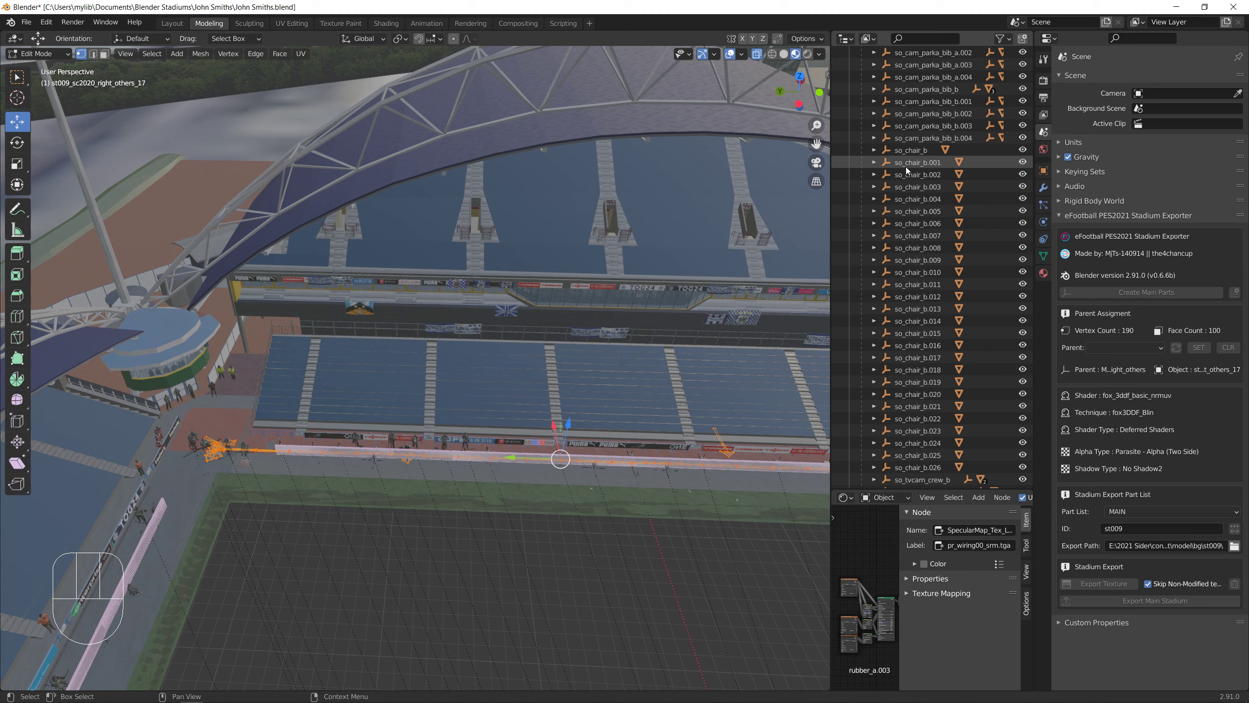
scroll(902, 218, up, 3)
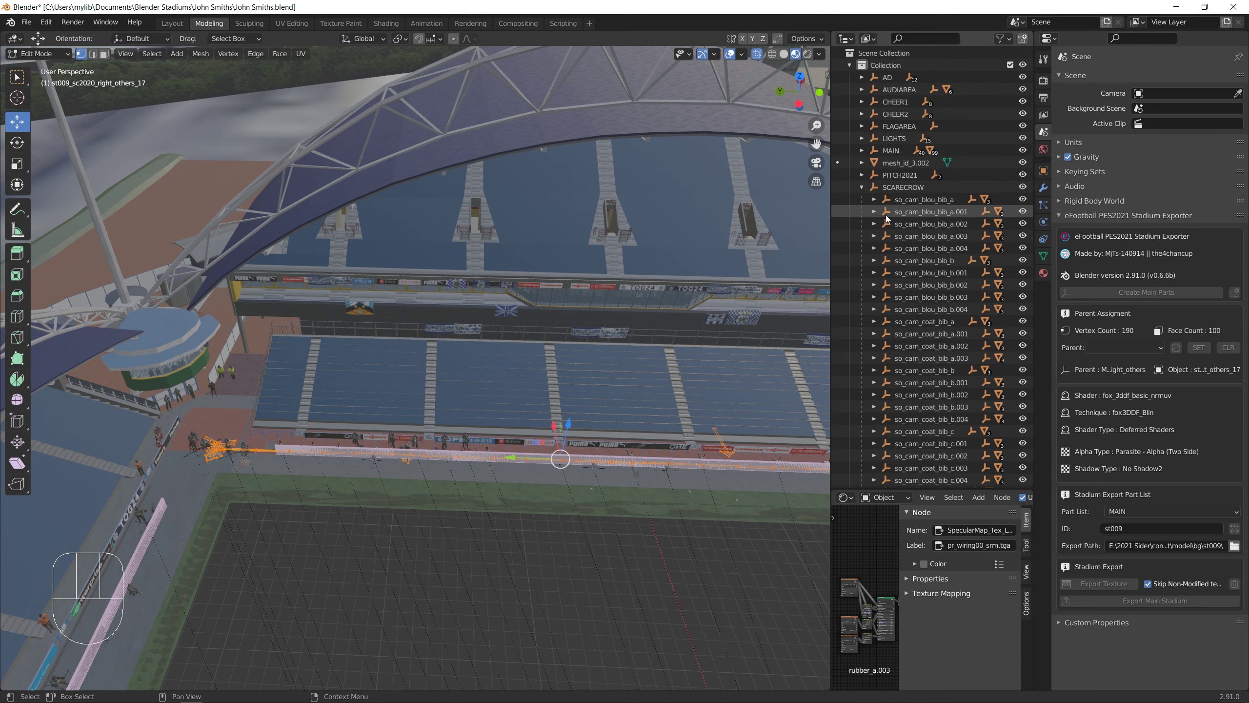
Select the SCARECROW parent, set the export part list to SCARECROW, and export the scarecrow from object mode
click(892, 187)
click(1130, 512)
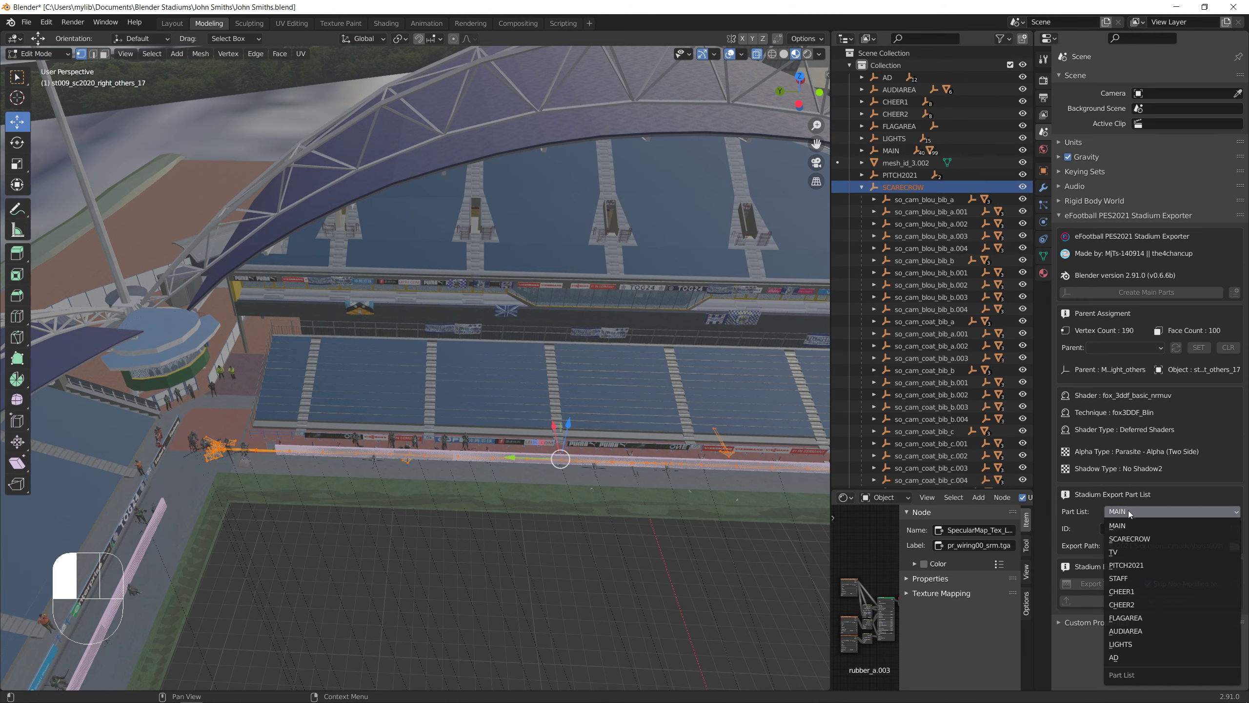
click(1125, 539)
key(Tab)
click(1199, 605)
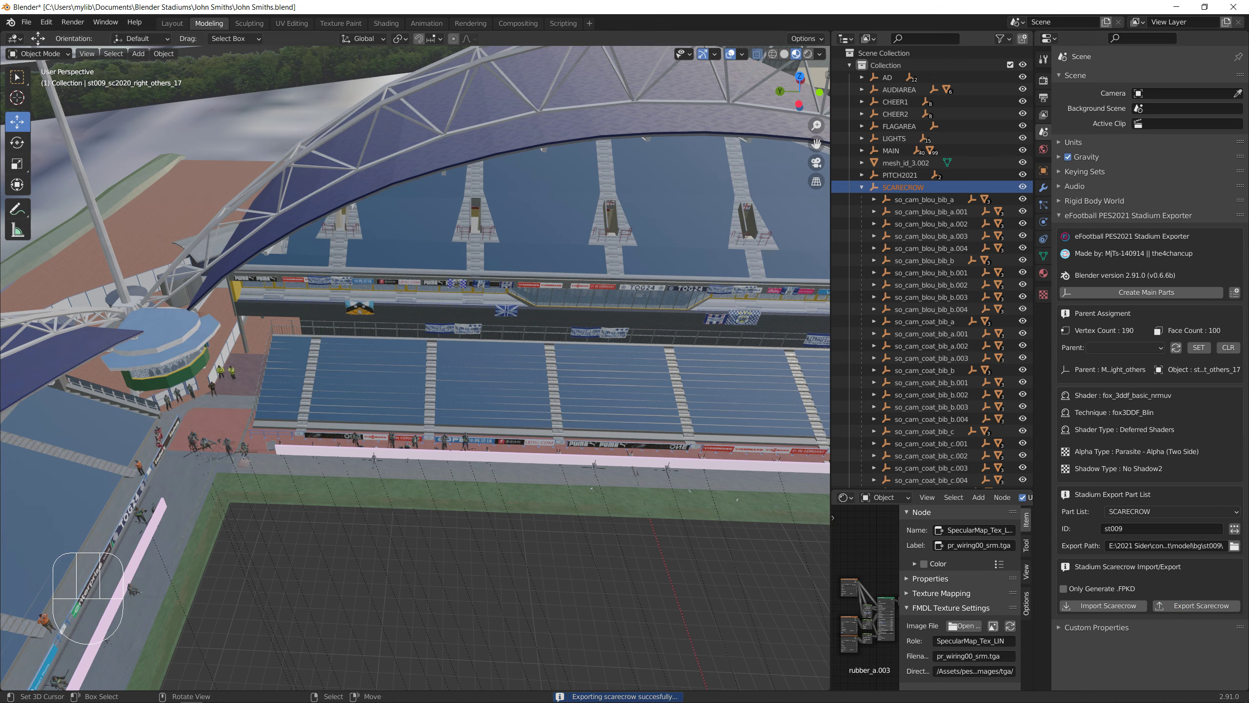
Select the MAIN parent, set the export part list to MAIN, and export the main stadium
click(11, 694)
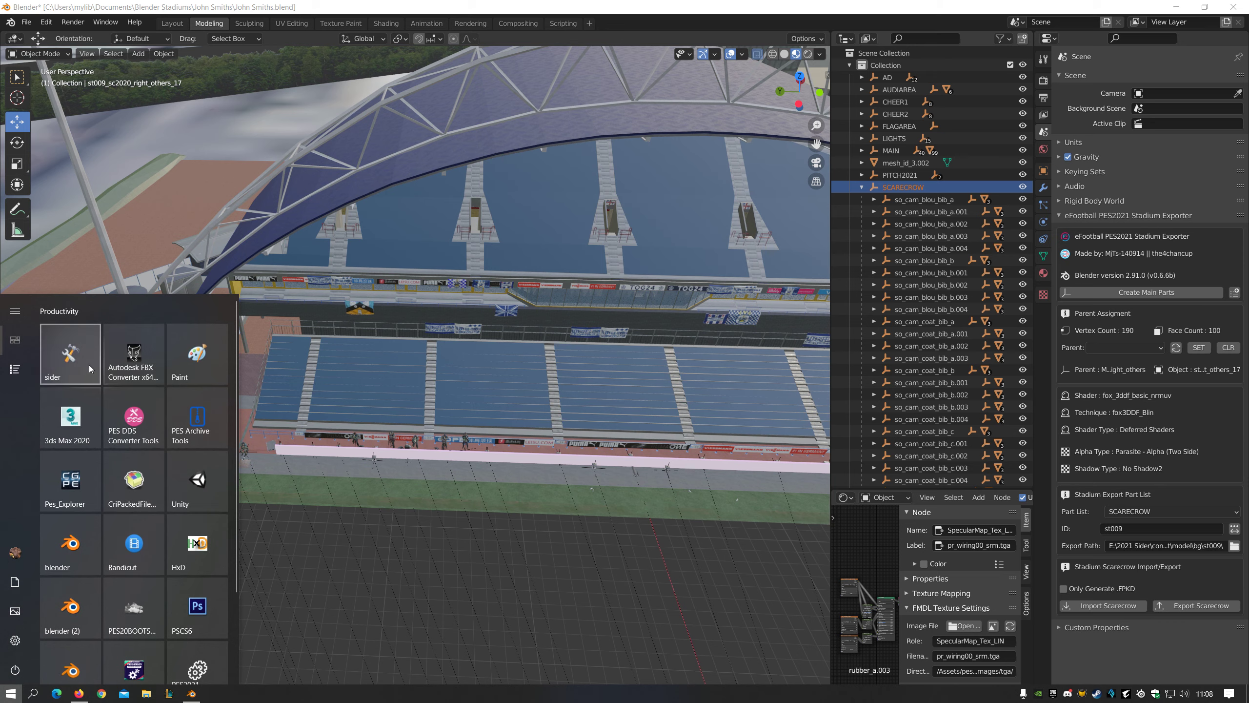
click(891, 150)
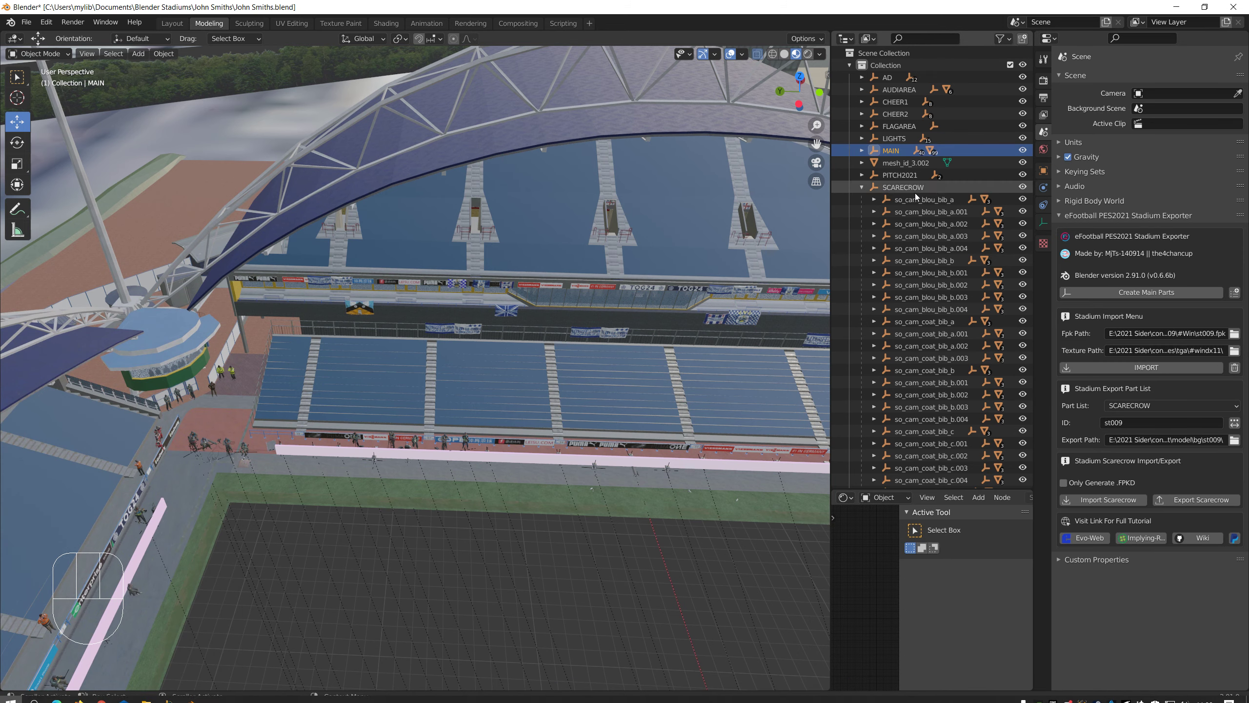
click(1142, 411)
click(1136, 432)
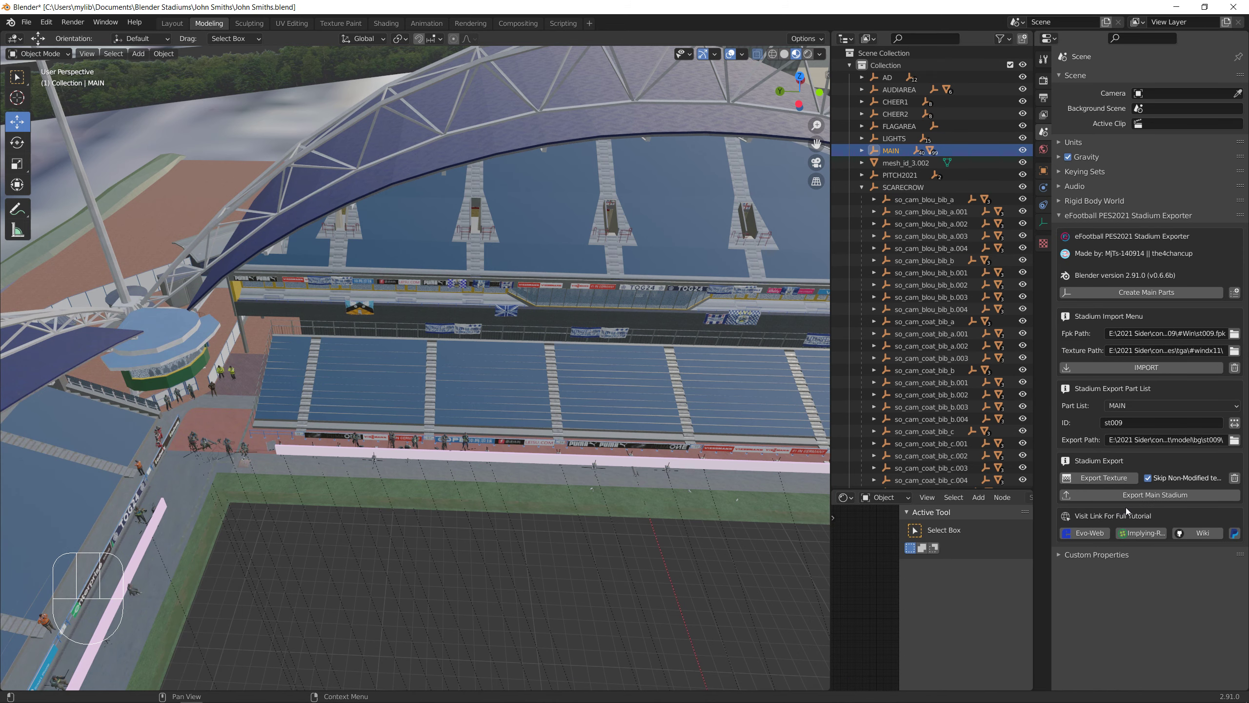
Launch sider with PES 2021, set StadiumServer's time of day to Day, and cycle its weather, rain/snow and season options
click(11, 694)
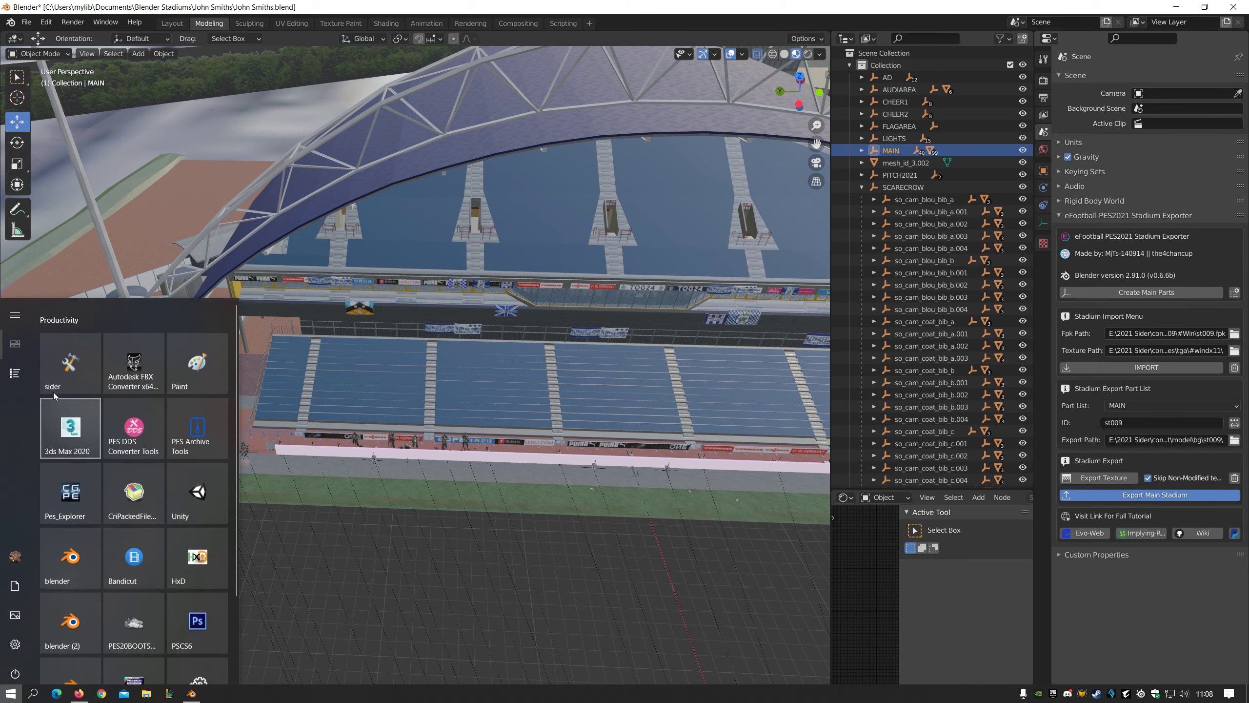
click(57, 346)
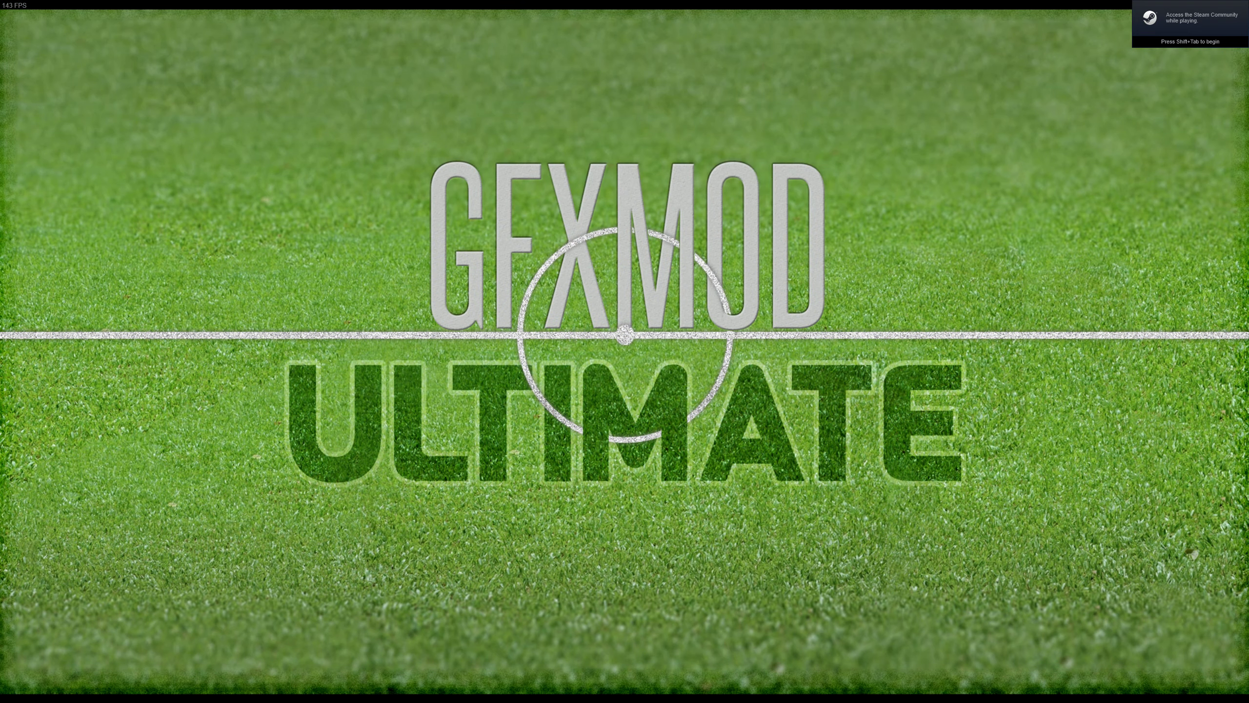
key(space)
key(1)
key(3)
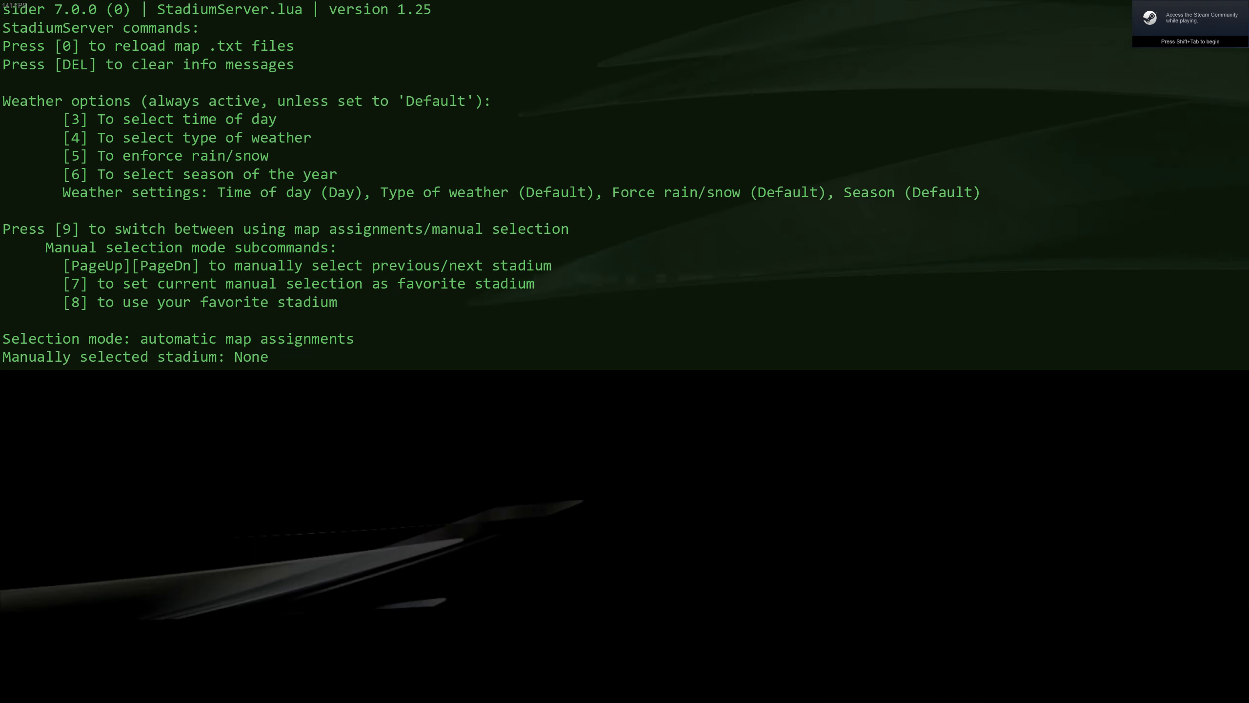
key(4)
key(5)
key(6)
key(space)
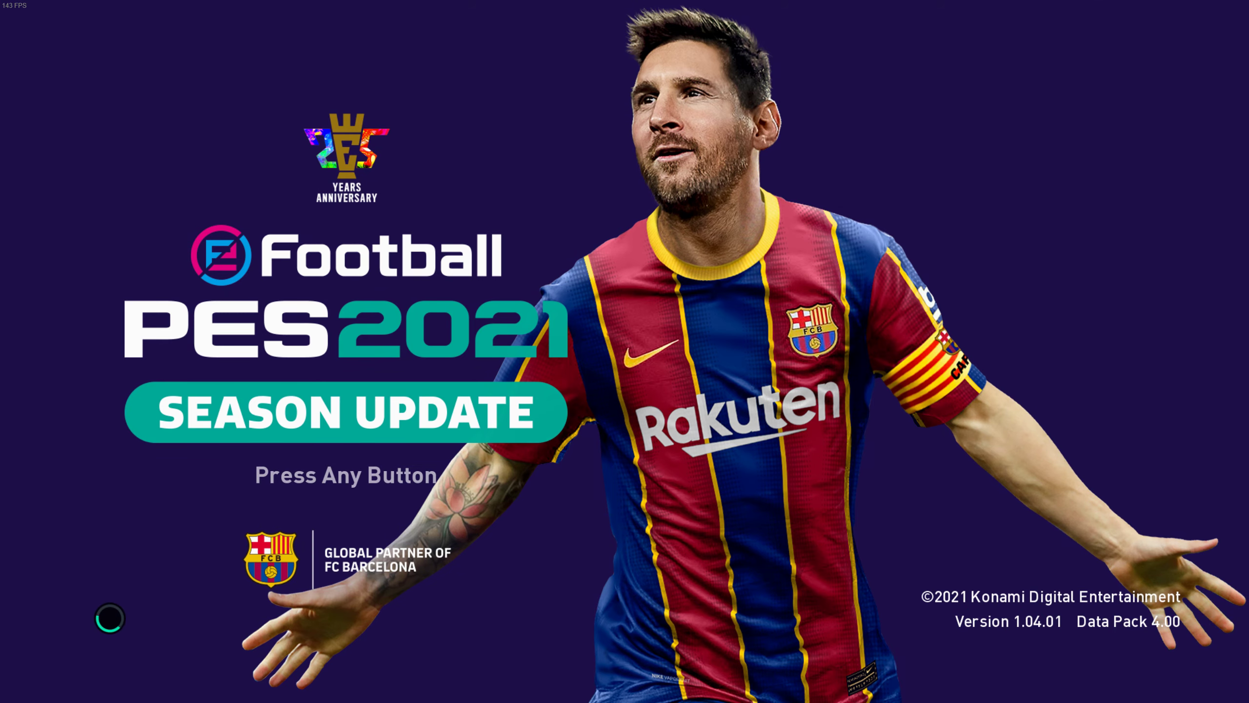
Start a Kick Off match with Huddersfield Town at home against Barnsley
key(Return)
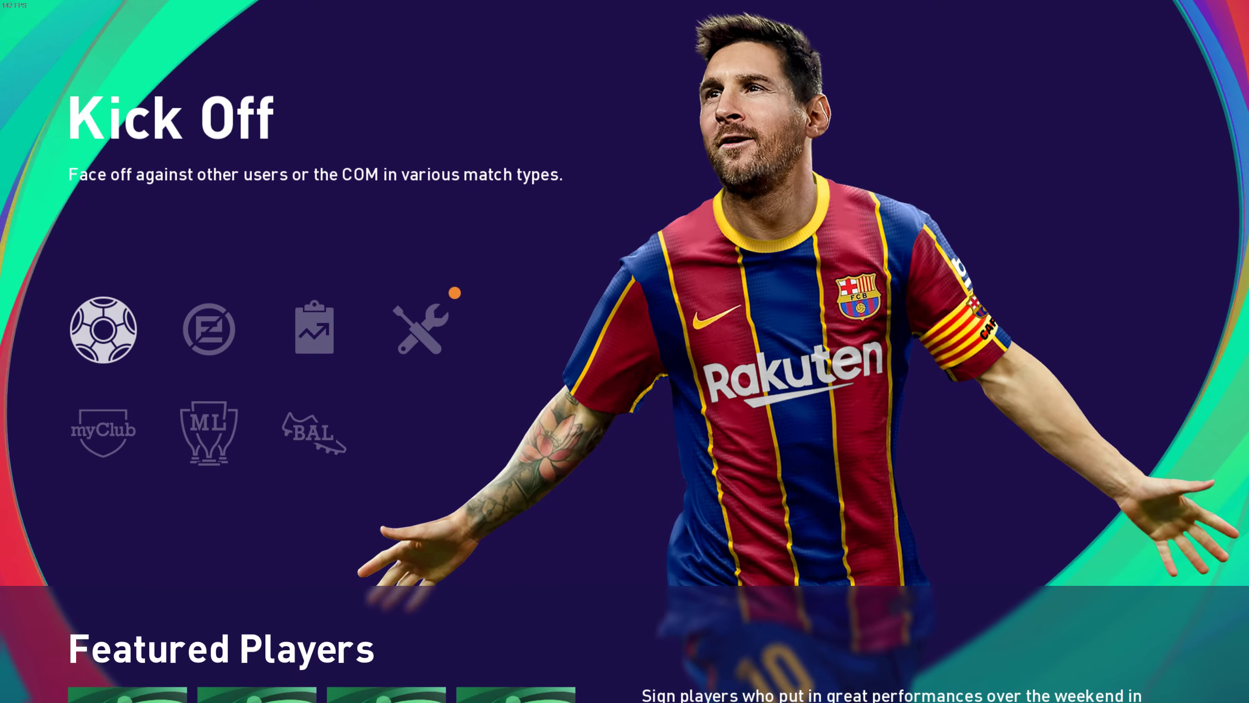
key(Return)
key(Return)
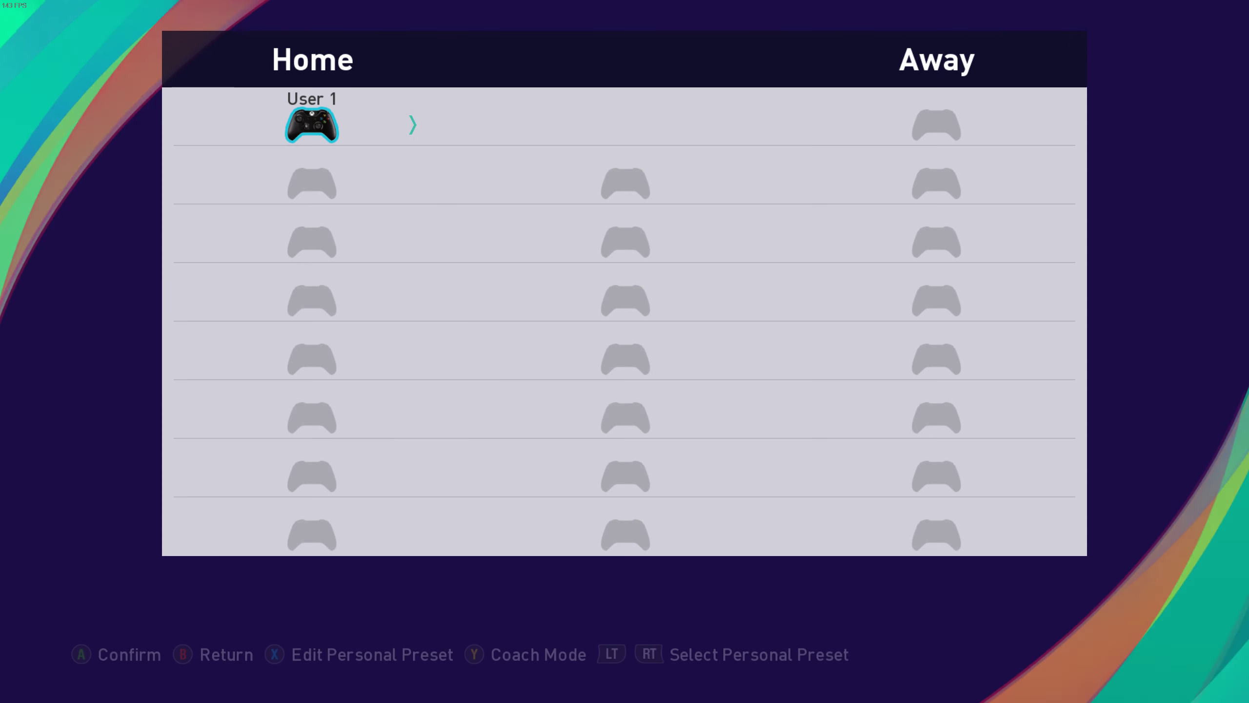
key(Return)
key(Return)
key(Return)
key(Return)
key(Return)
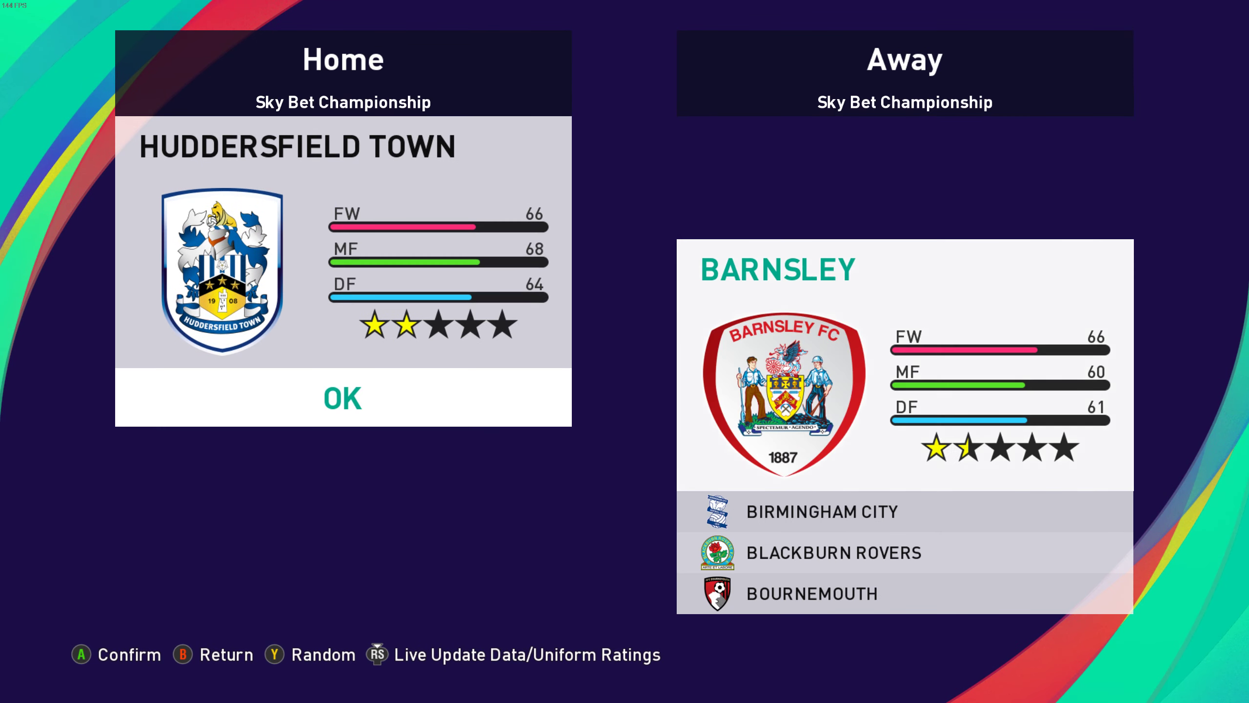
key(Return)
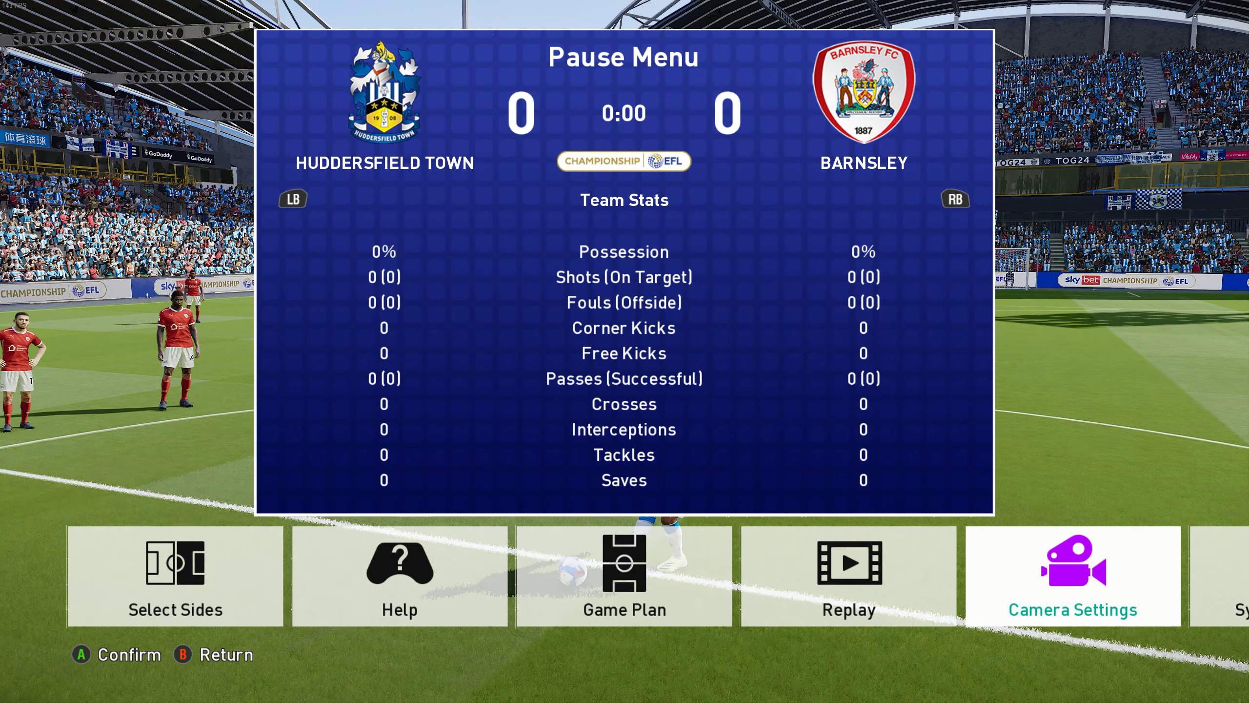
Open the match replay to examine the staff and props around the pitch, and switch back to Blender
key(Right)
key(Right)
key(Right)
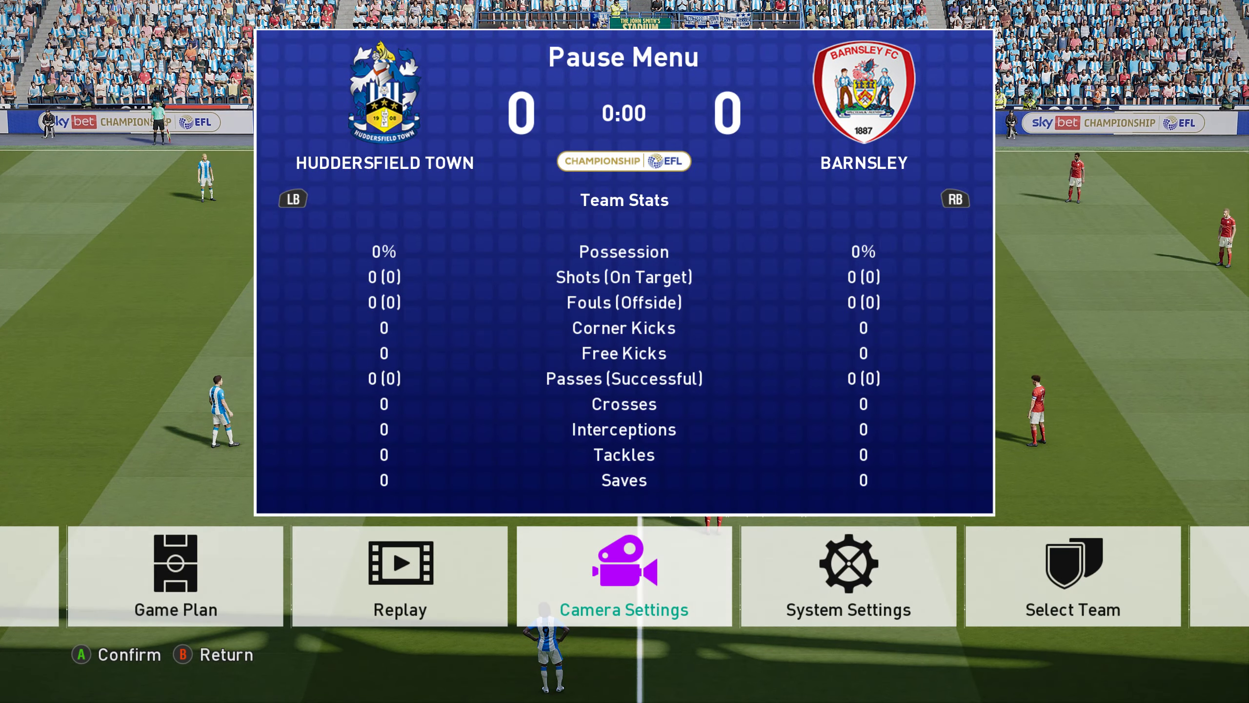
key(Return)
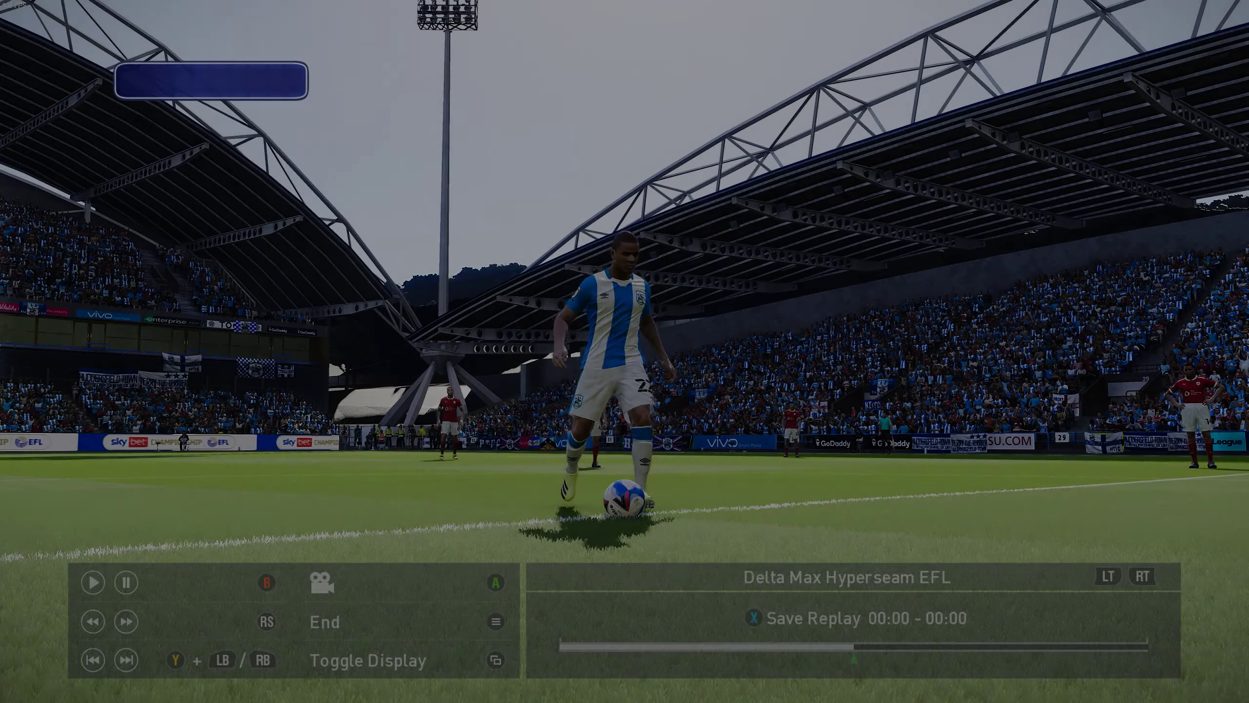
key(Tab)
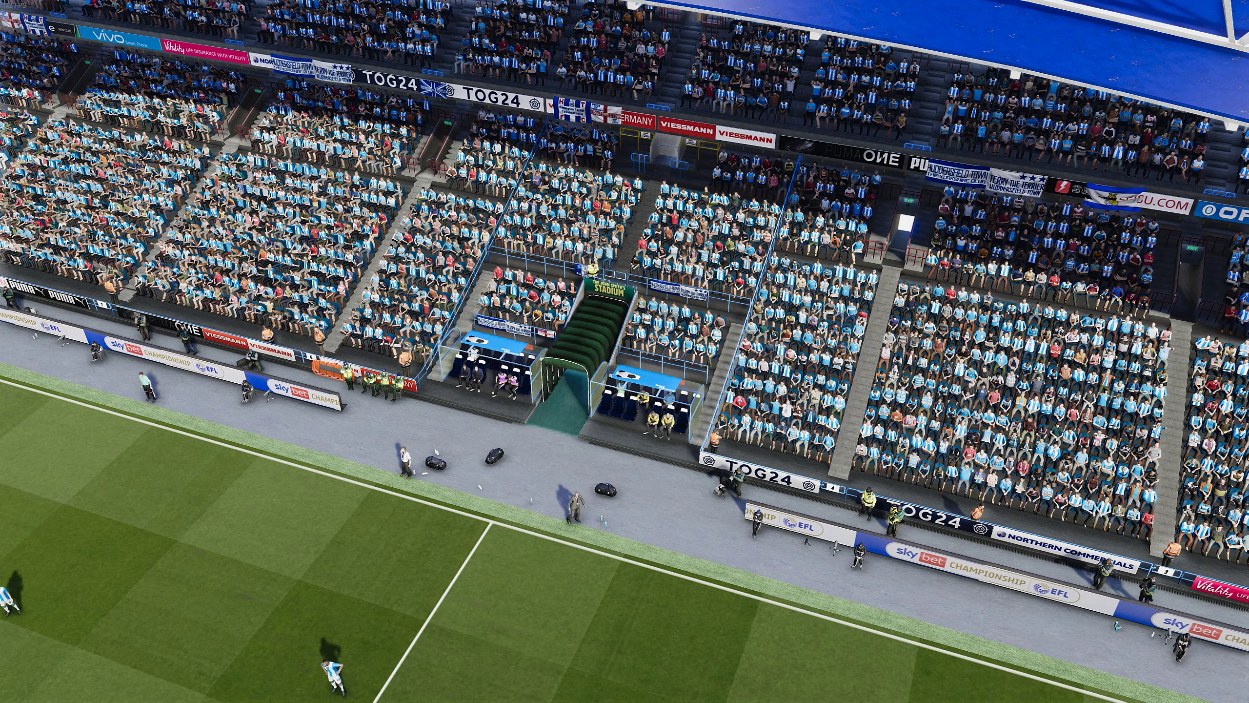
key(super)
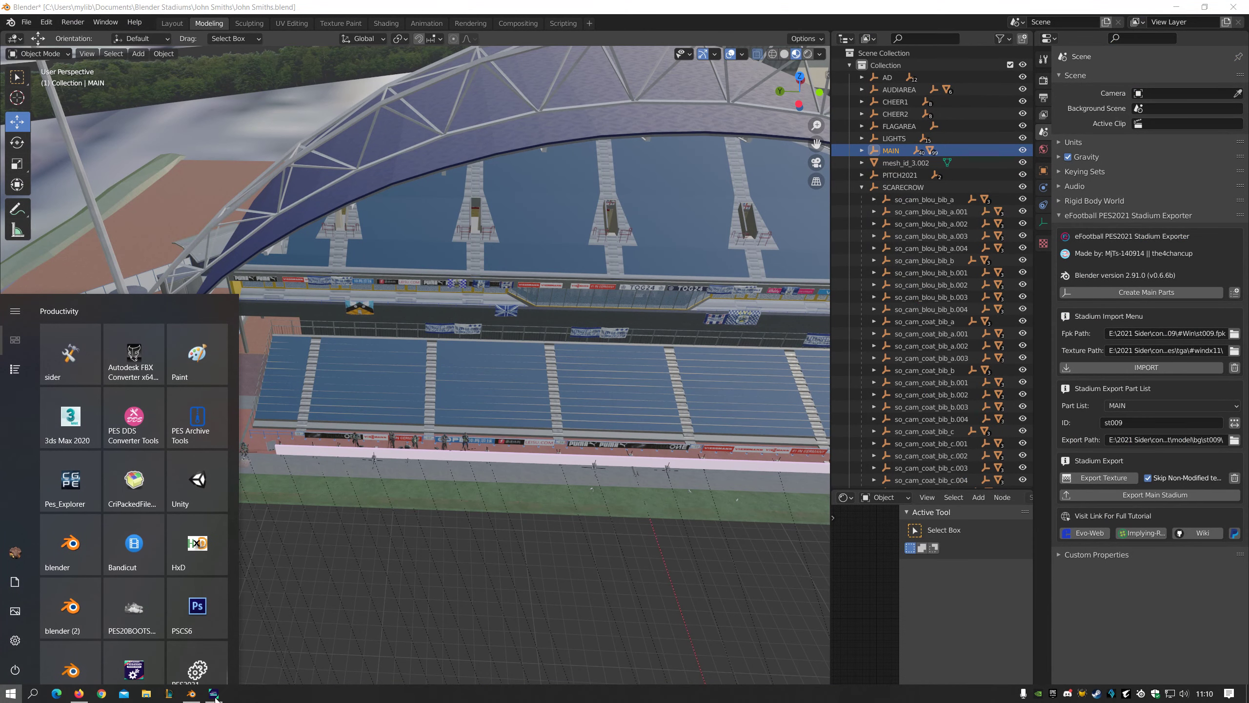
Close PES 2021, select the red-jacketed figure group st009_sc2020_back_other_3 behind the corner of the stands, and frame it
right_click(213, 694)
click(204, 677)
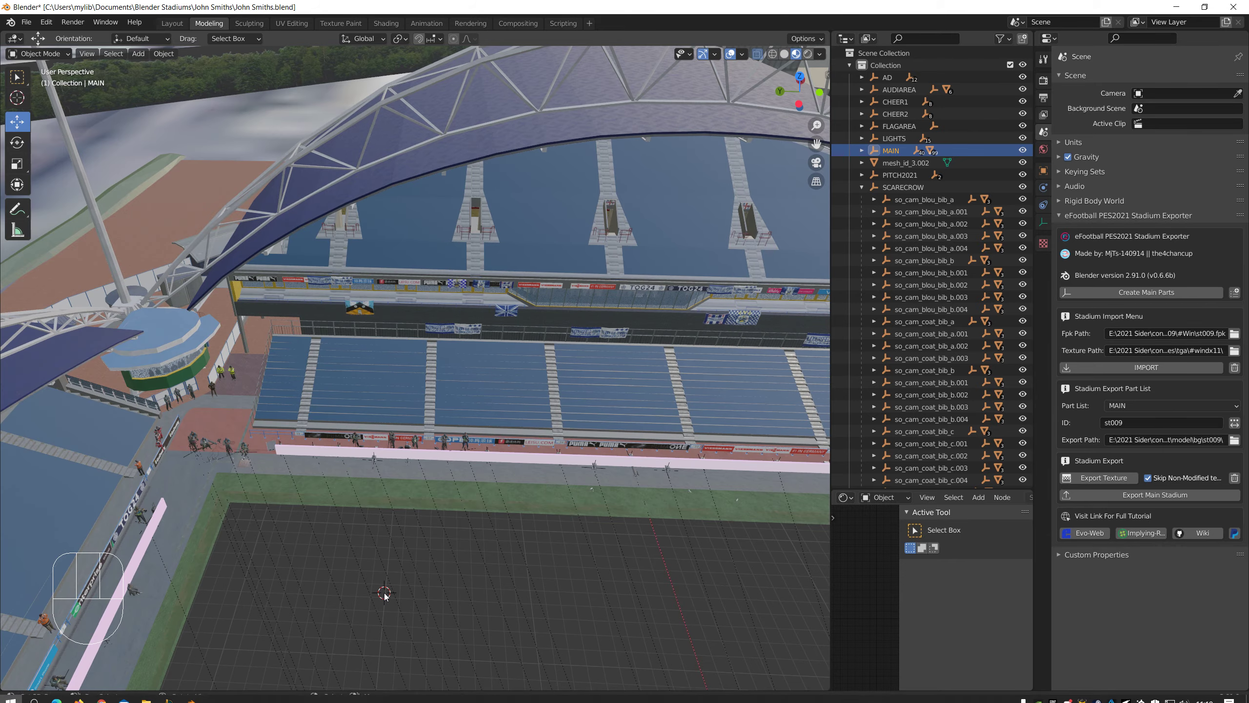
scroll(391, 595, down, 5)
middle_drag(394, 596, 485, 576)
mouse_move(485, 575)
shift+middle_down()
mouse_move(583, 562)
mouse_move(480, 555)
shift+middle_up()
shift+middle_drag(320, 335, 509, 424)
scroll(509, 423, up, 4)
scroll(210, 277, up, 6)
shift+middle_drag(210, 277, 298, 315)
click(266, 291)
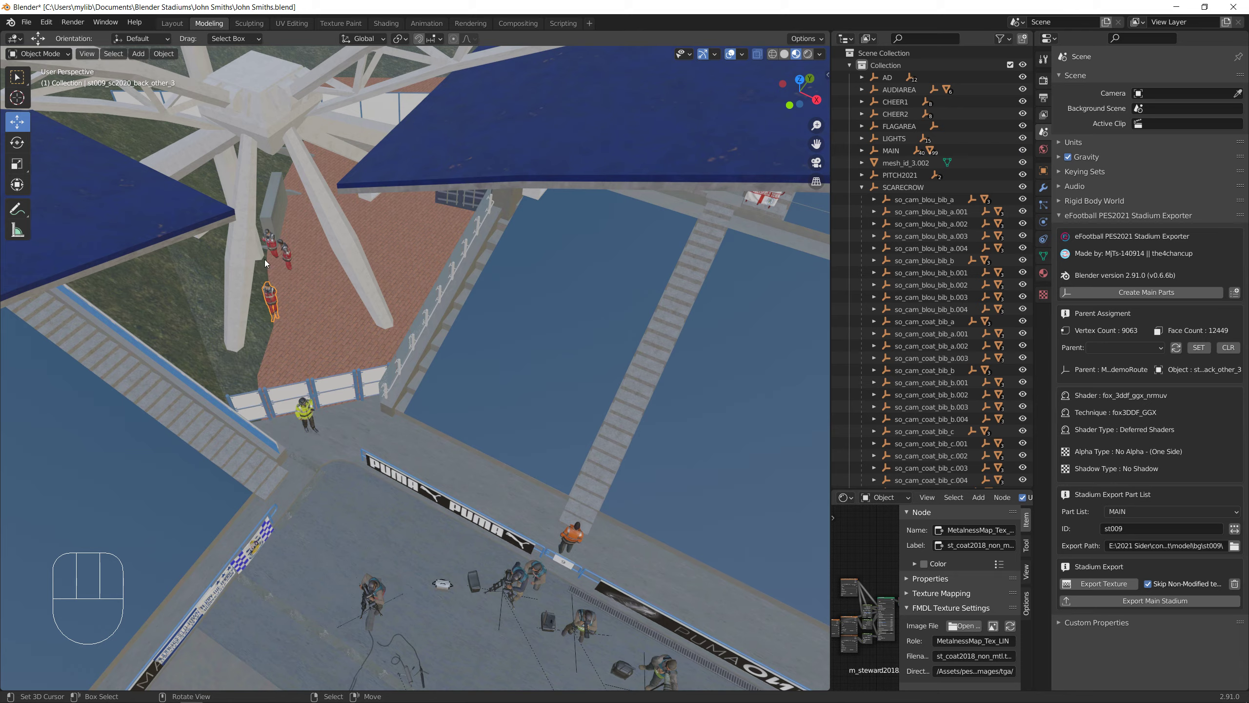
click(87, 54)
click(118, 122)
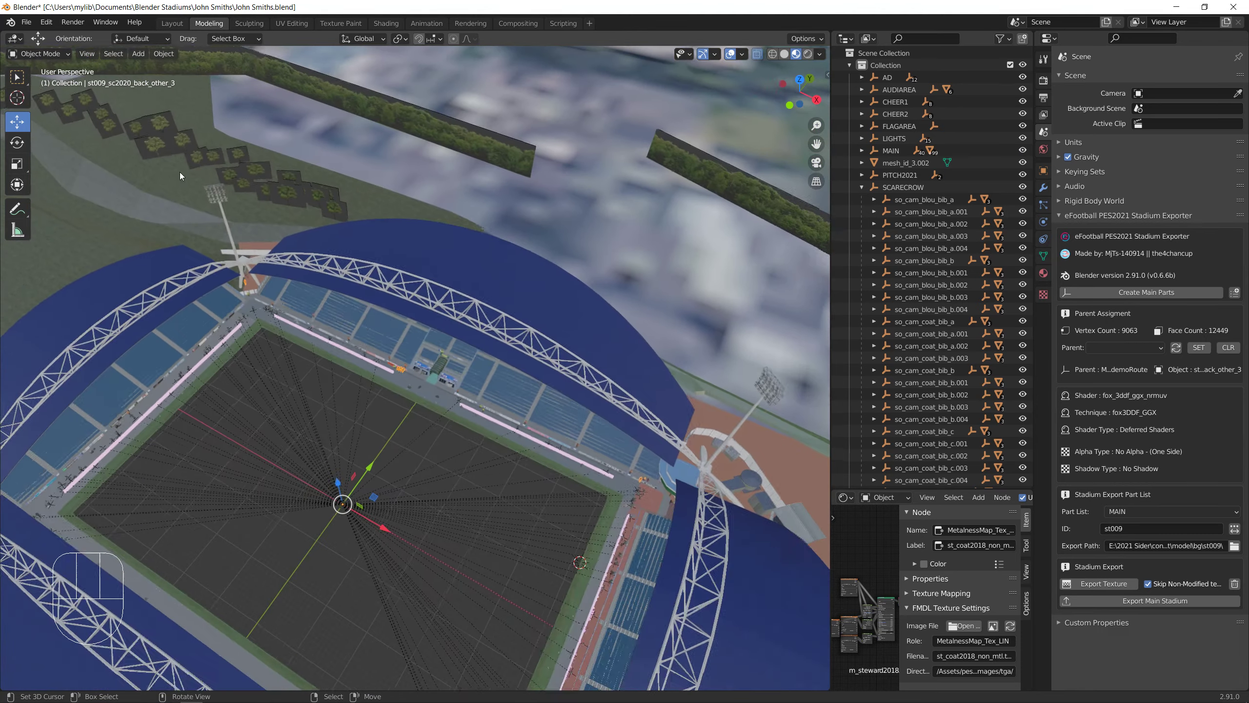
Add the red-jacketed figures behind the GoDaddy board, st009_sc2020_back_other_4, to the selection and frame them
scroll(632, 515, up, 4)
shift+middle_drag(633, 516, 454, 416)
scroll(338, 407, up, 5)
shift+click(502, 430)
key(KP_Decimal)
scroll(902, 322, down, 5)
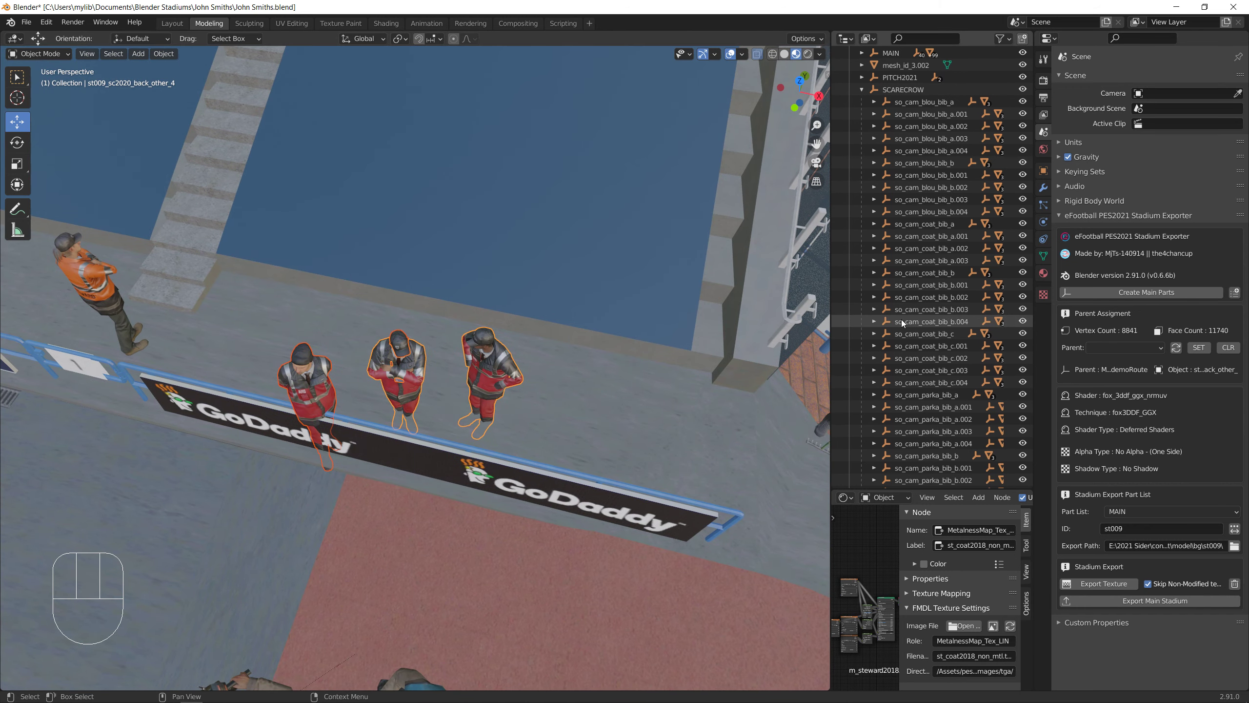
Find st009_sc2020_back_other_3 and st009_sc2020_back_other_4 under MESH_st009_sc2020_dir_demoRoute and delete both
scroll(891, 335, down, 15)
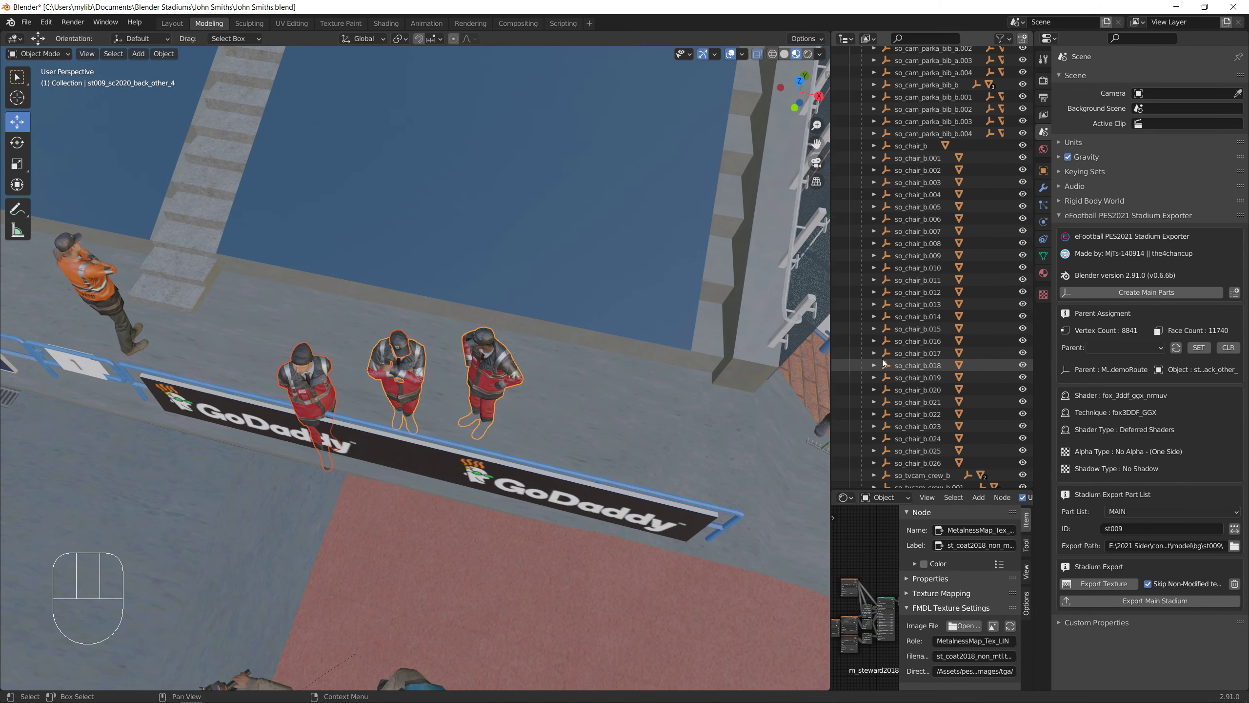
scroll(888, 370, down, 12)
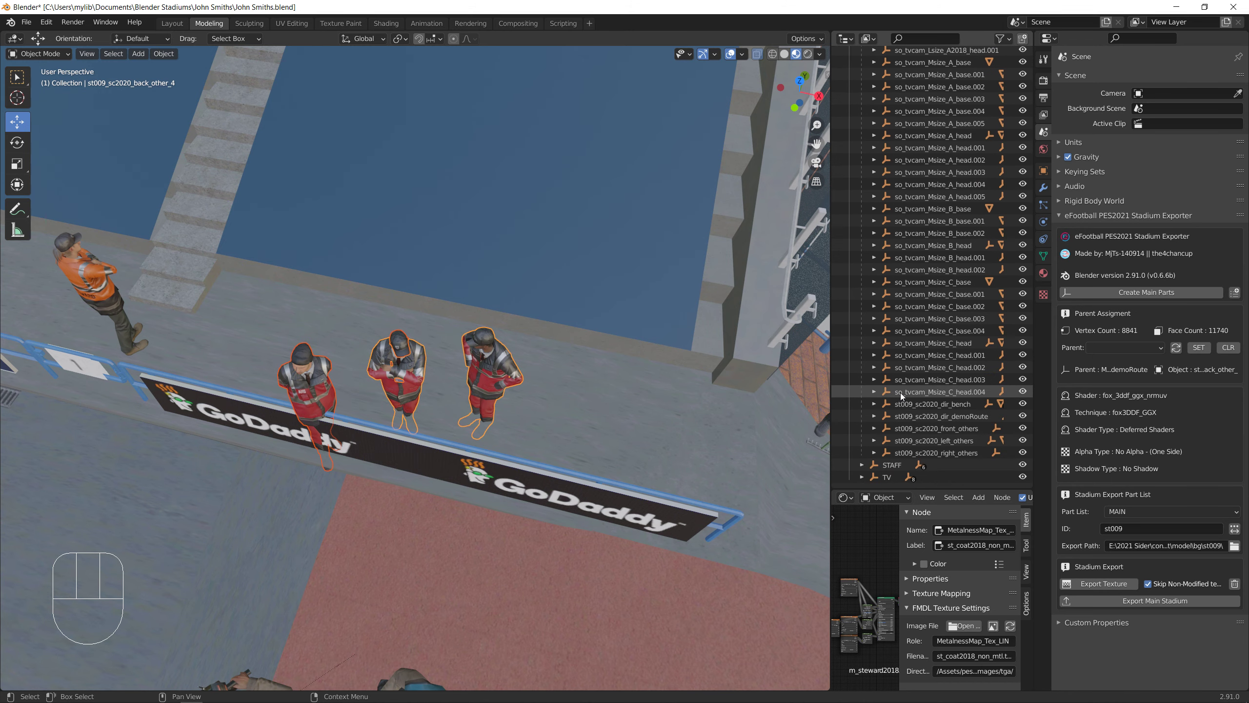
drag(830, 408, 772, 410)
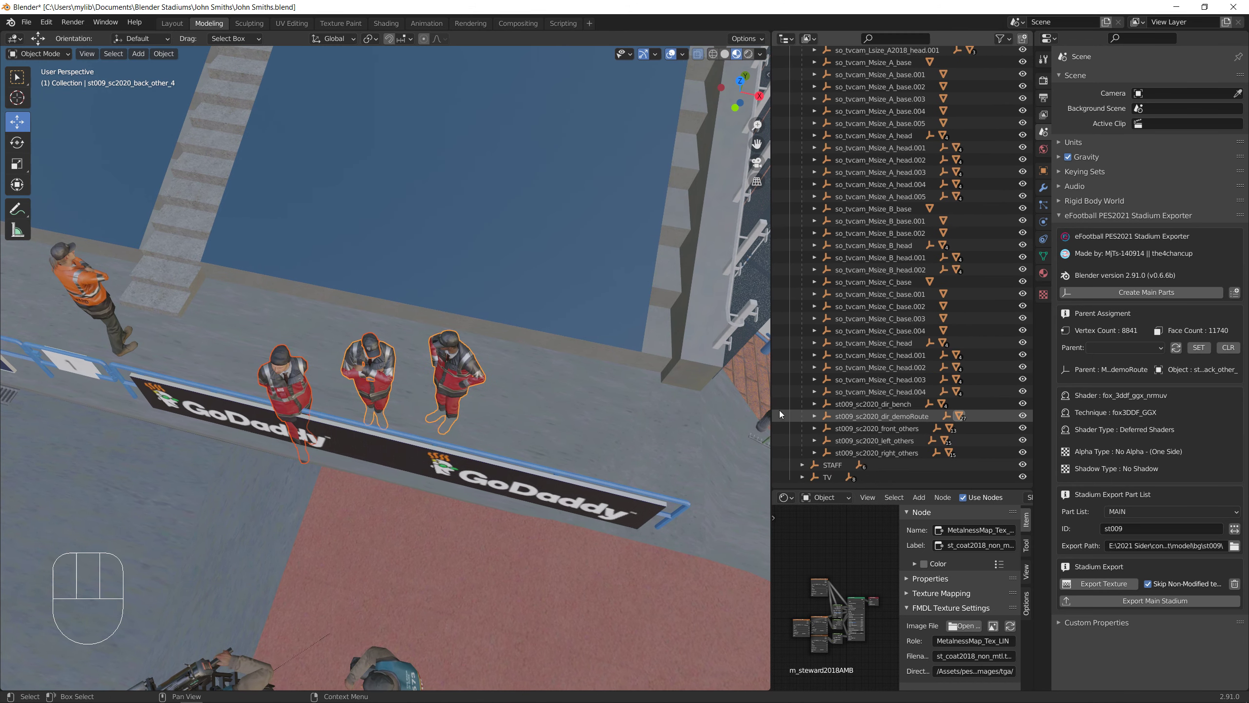
click(814, 416)
click(827, 416)
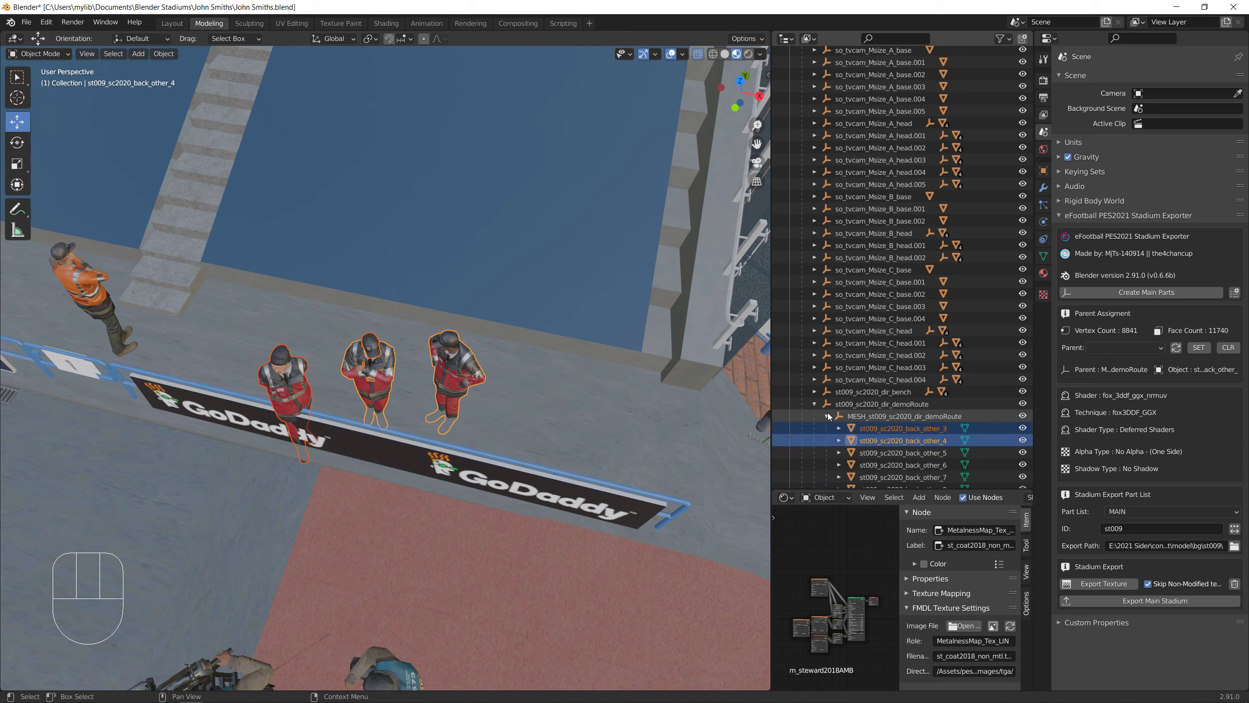
scroll(890, 383, down, 4)
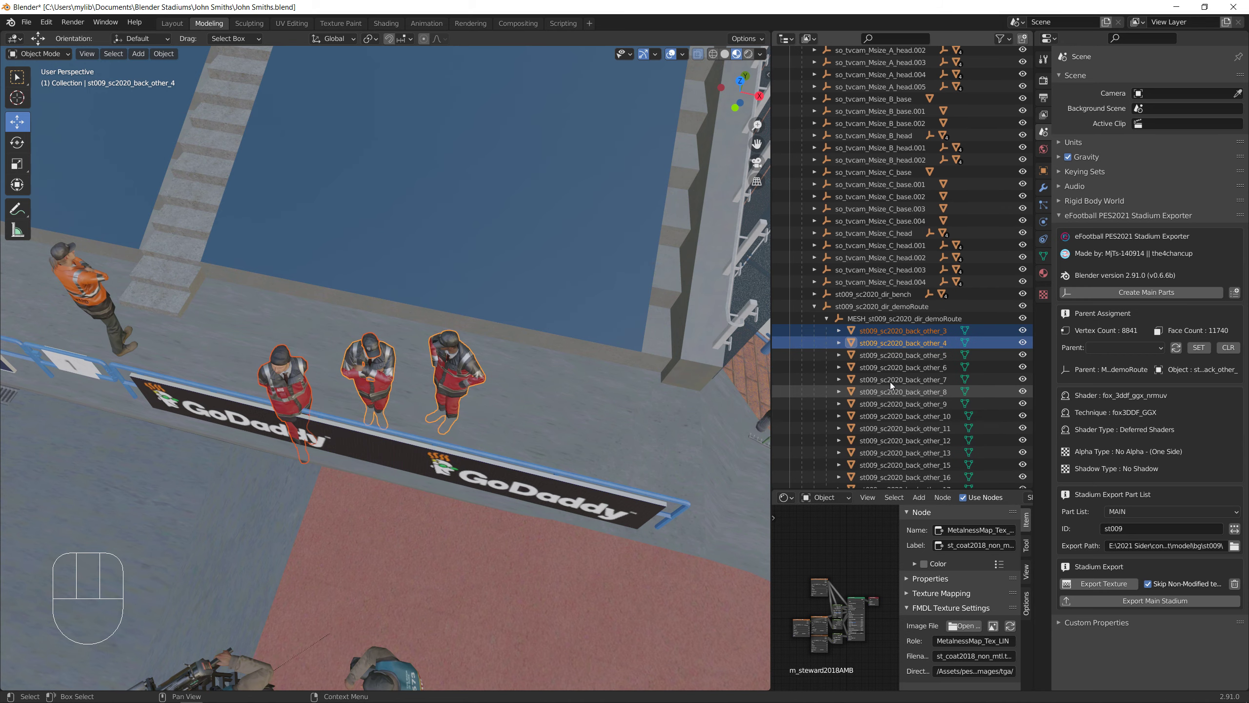
click(874, 329)
shift+click(875, 340)
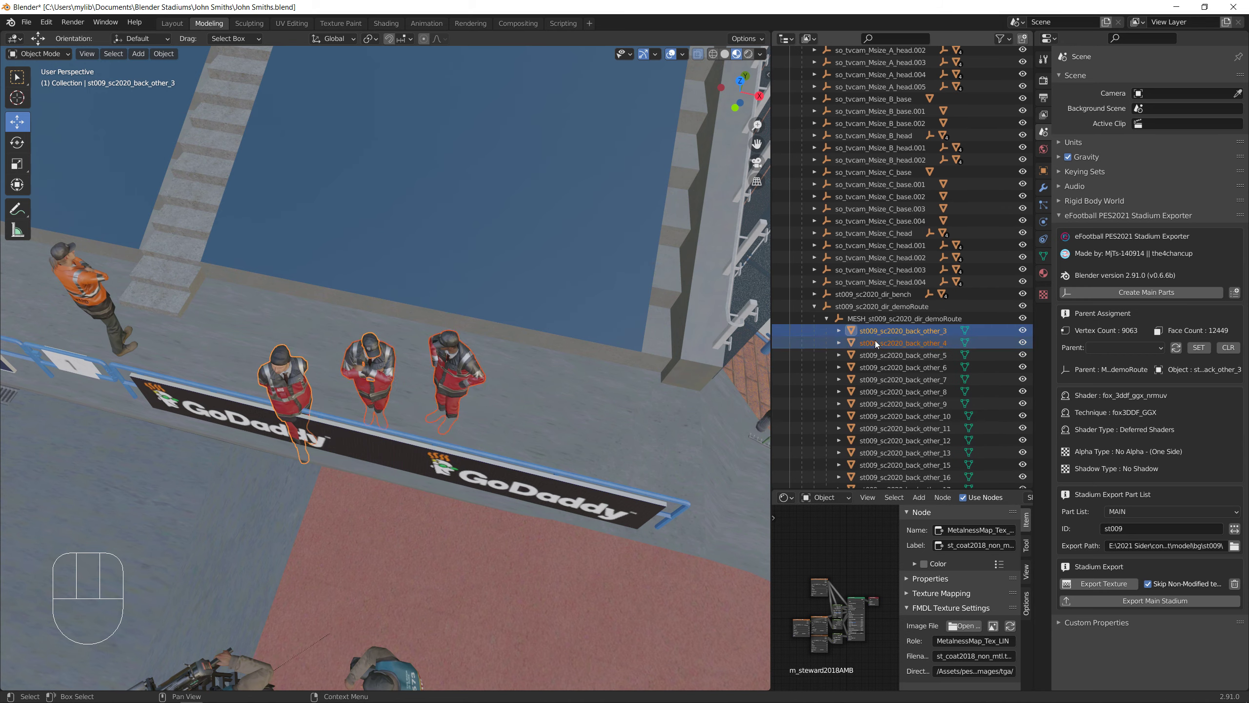
key(Delete)
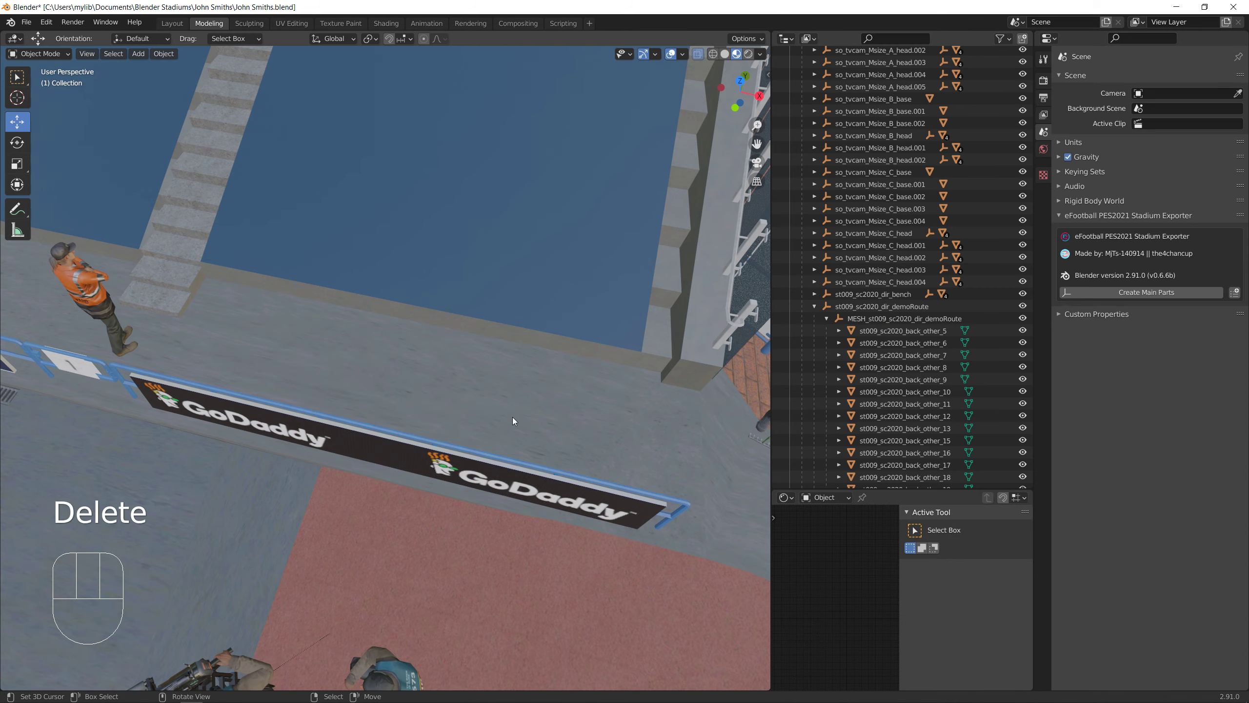
Check the stadium corner, select the orange stewards st009_sc2020_back_other_15, and collapse the st009_sc2020_dir_demoRoute hierarchy
middle_drag(513, 417, 702, 487)
scroll(533, 432, down, 6)
scroll(446, 480, up, 4)
middle_drag(446, 480, 374, 472)
shift+middle_drag(344, 463, 266, 438)
middle_drag(258, 438, 235, 422)
scroll(299, 412, down, 5)
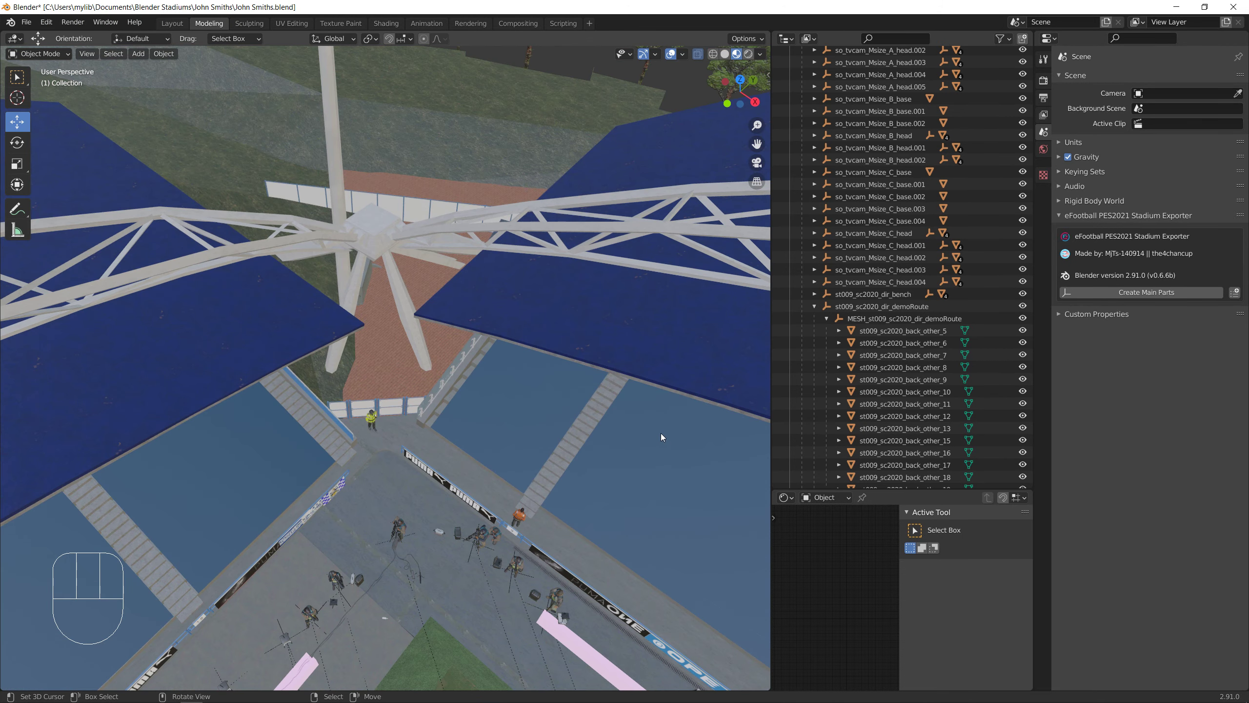
scroll(874, 401, down, 3)
click(875, 401)
scroll(872, 401, down, 4)
shift+middle_drag(616, 461, 426, 383)
click(826, 220)
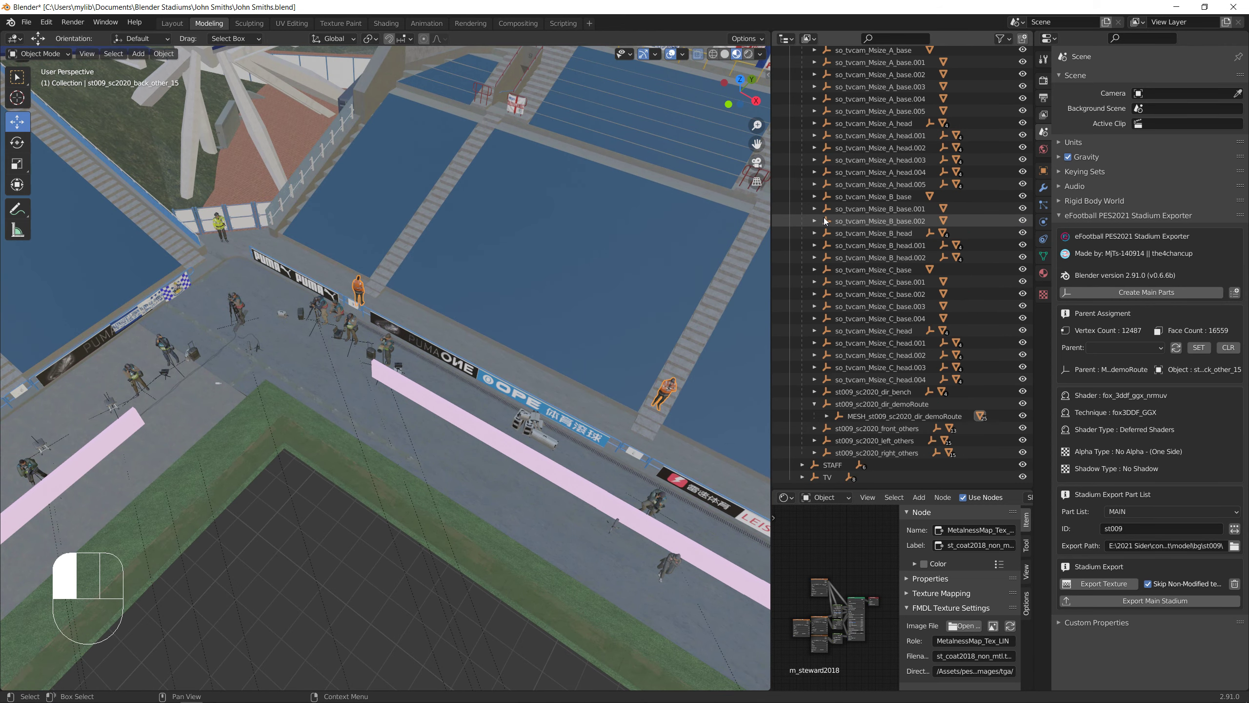
click(814, 403)
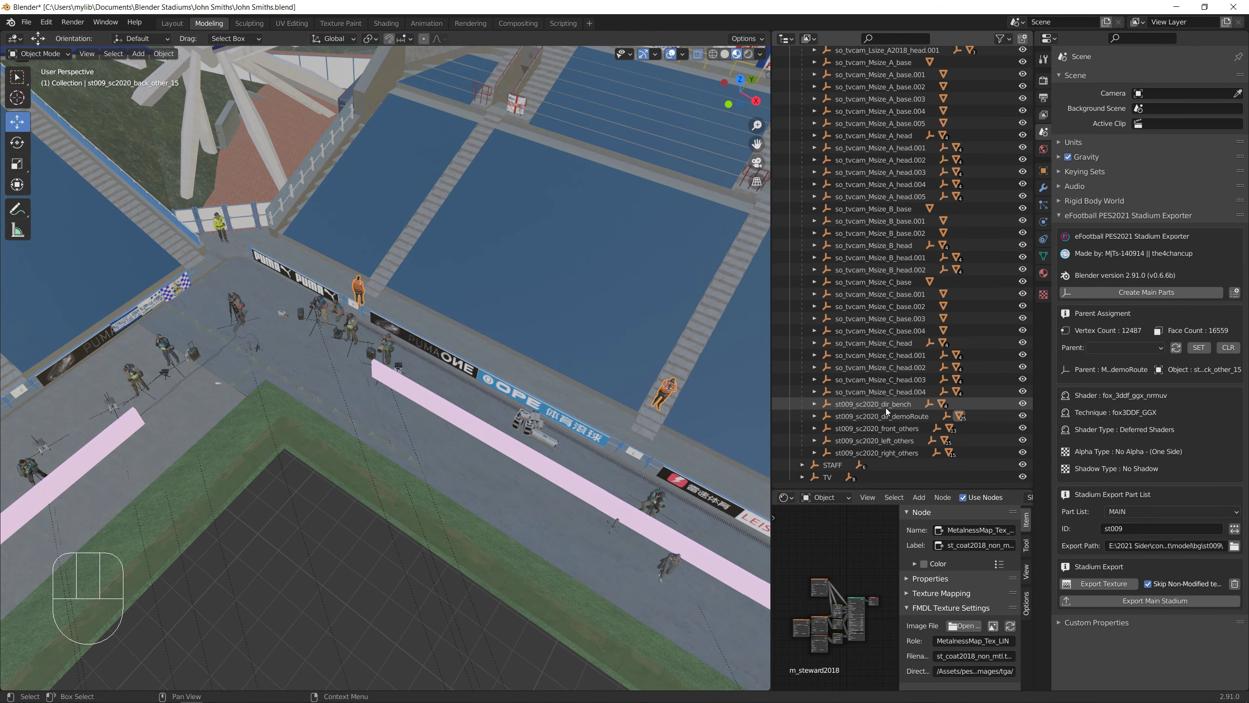
Set the export part list to SCARECROW and export the scarecrow
click(1162, 517)
click(1140, 534)
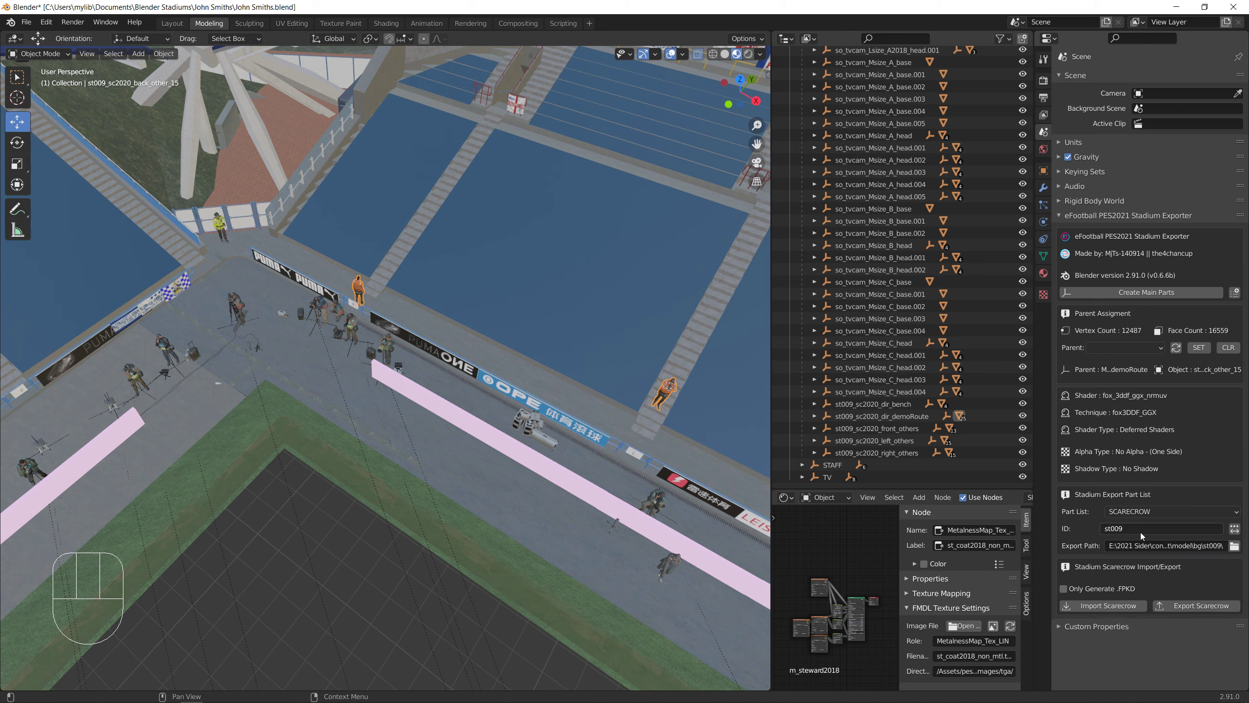
click(1197, 606)
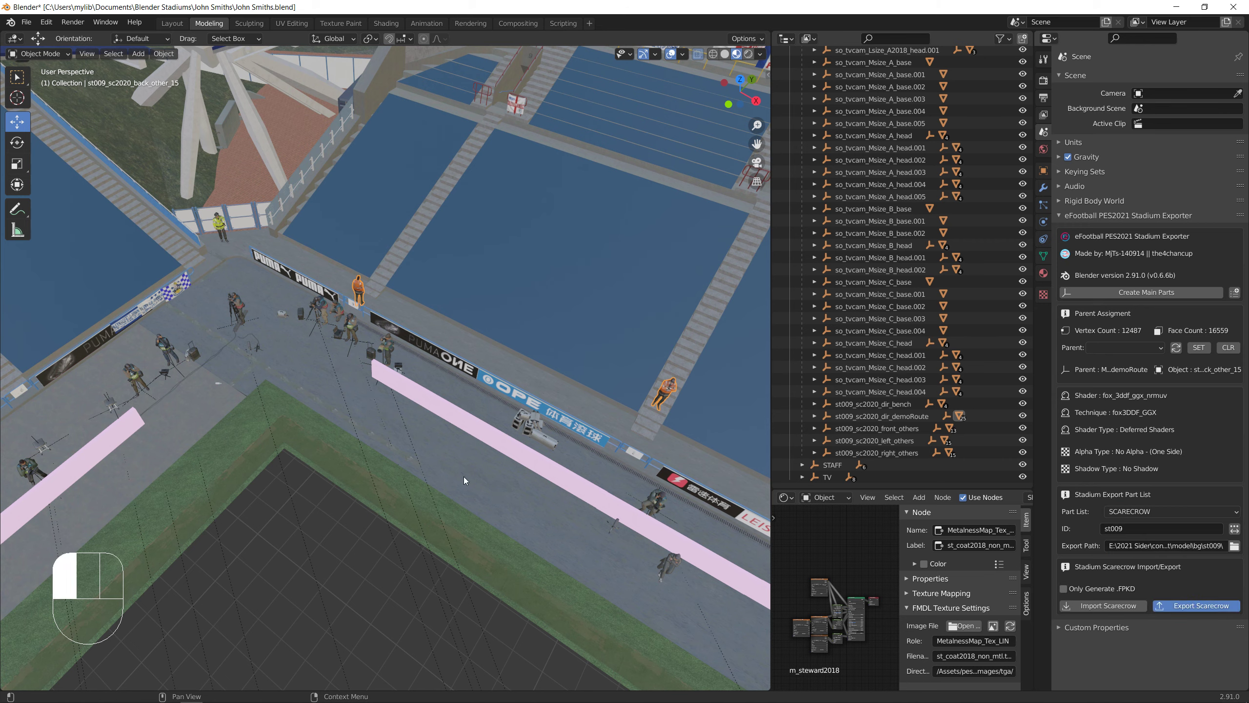